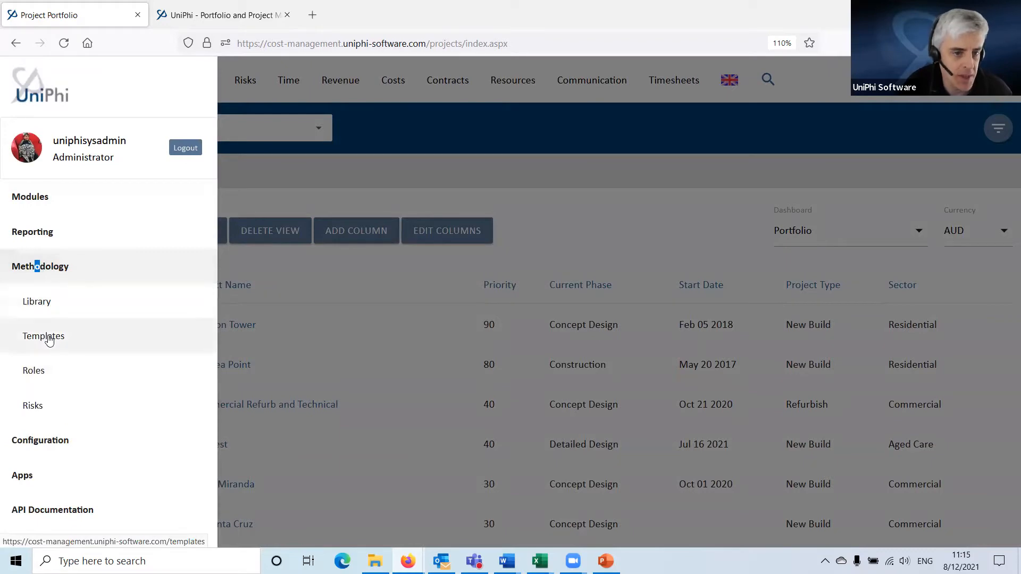
# - Open the methodology's document templates and look through the list of existing templates
pyautogui.click(46, 334)
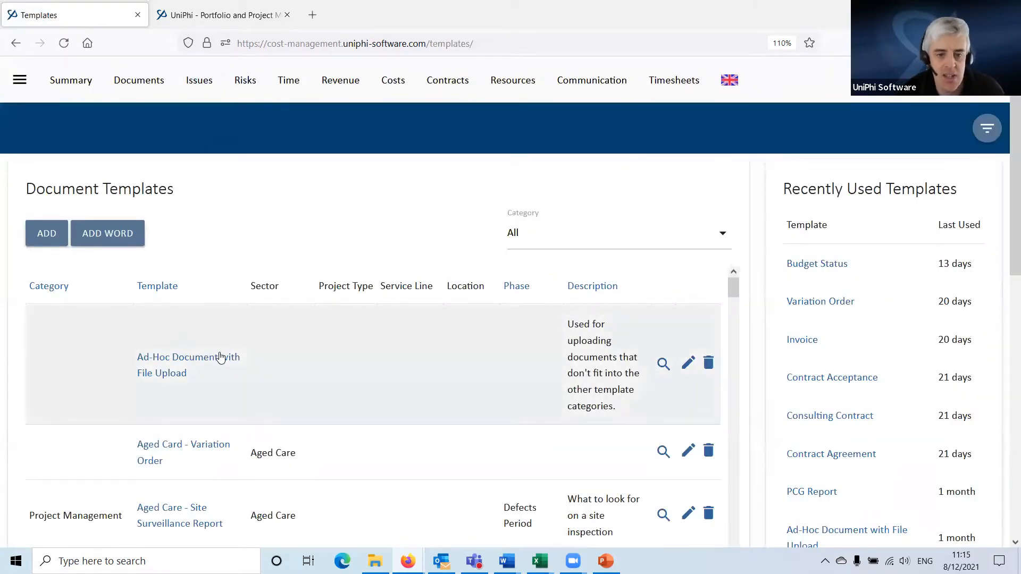
pyautogui.scroll(-8, 341, 372)
pyautogui.scroll(-10, 329, 412)
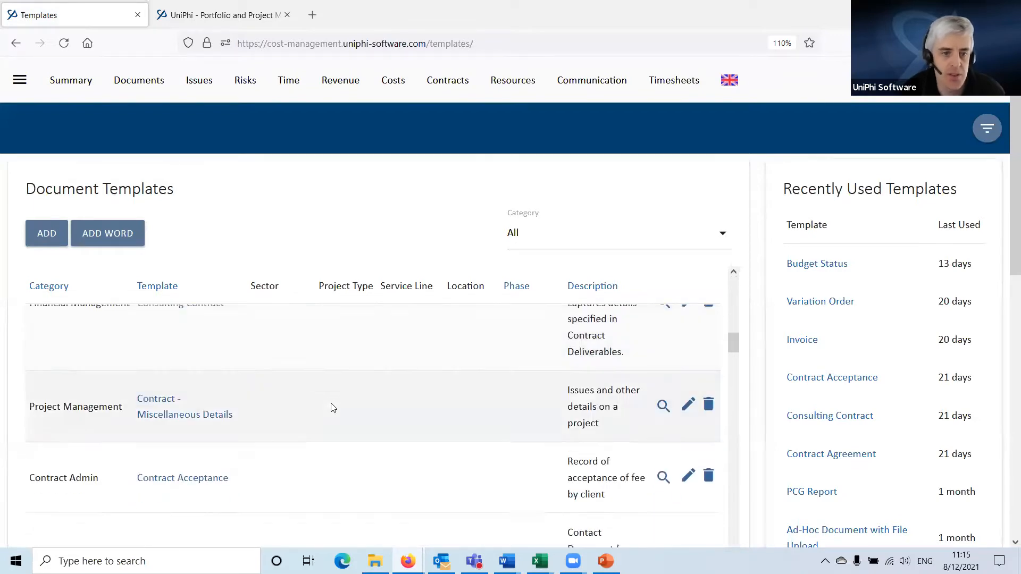
pyautogui.scroll(-3, 330, 404)
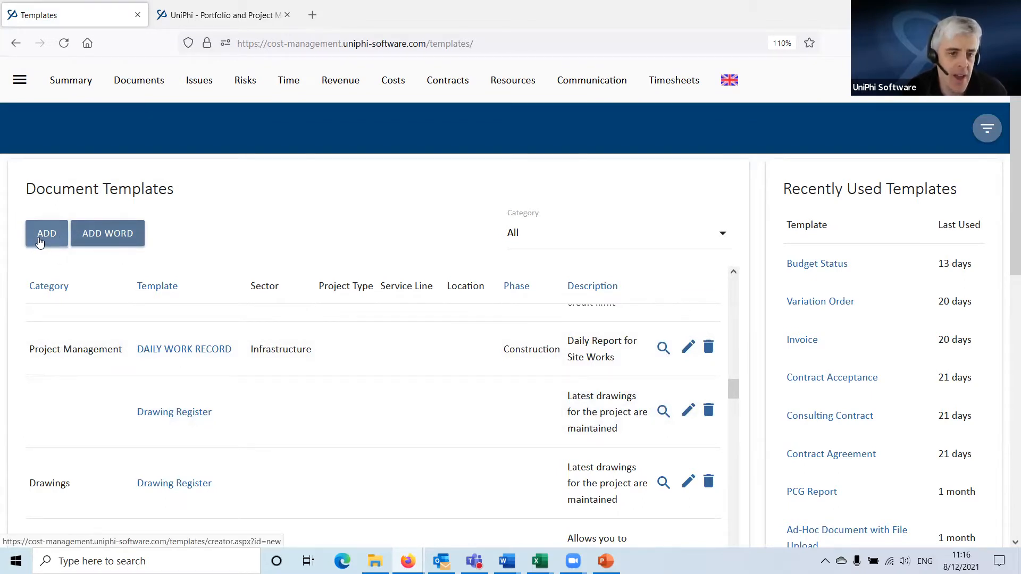
pyautogui.click(118, 237)
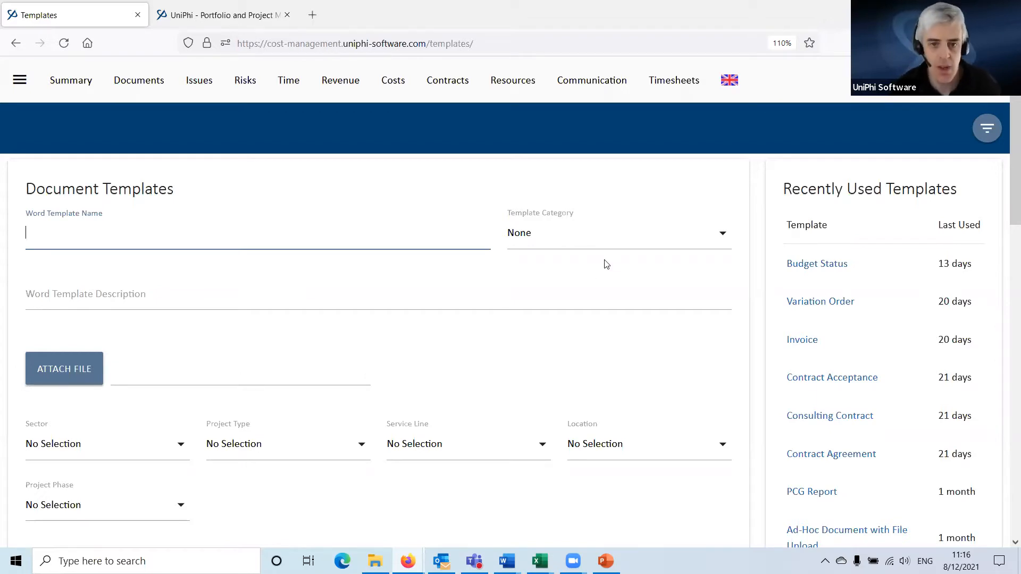
pyautogui.scroll(-5, 433, 330)
pyautogui.click(103, 263)
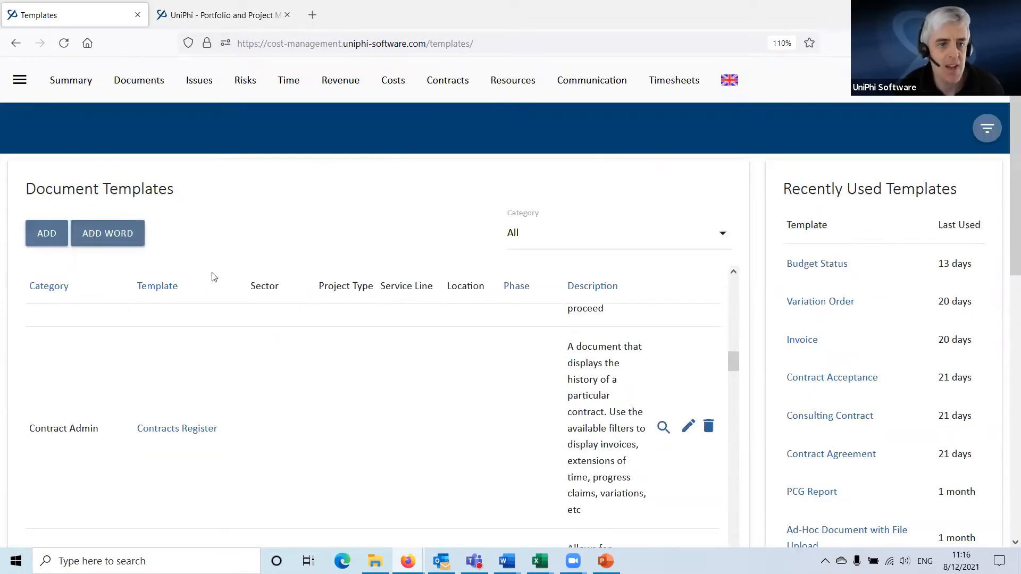
# - Create a new document template named TEST and open the input object types available for its first step
pyautogui.click(46, 239)
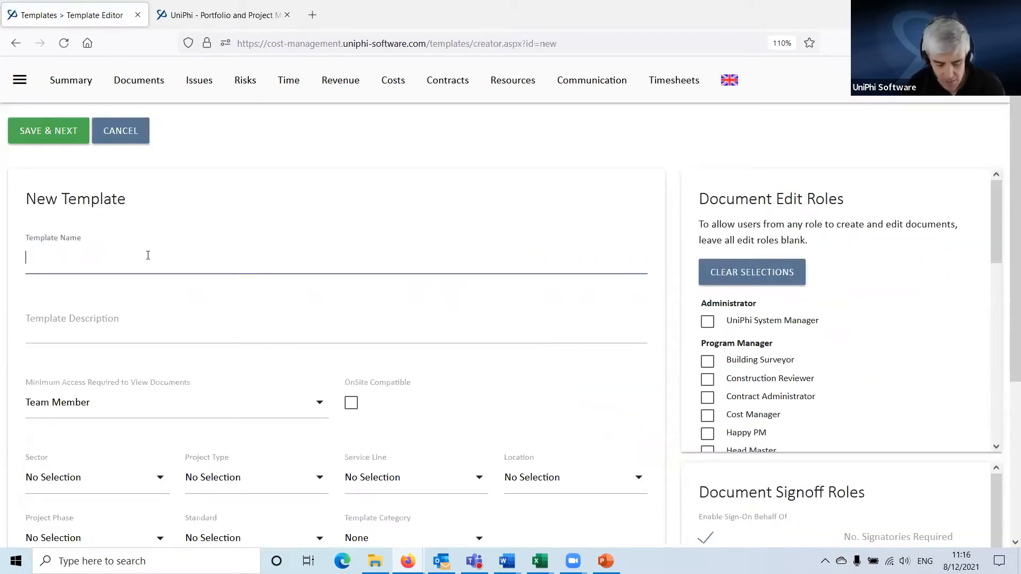
pyautogui.write('TEST')
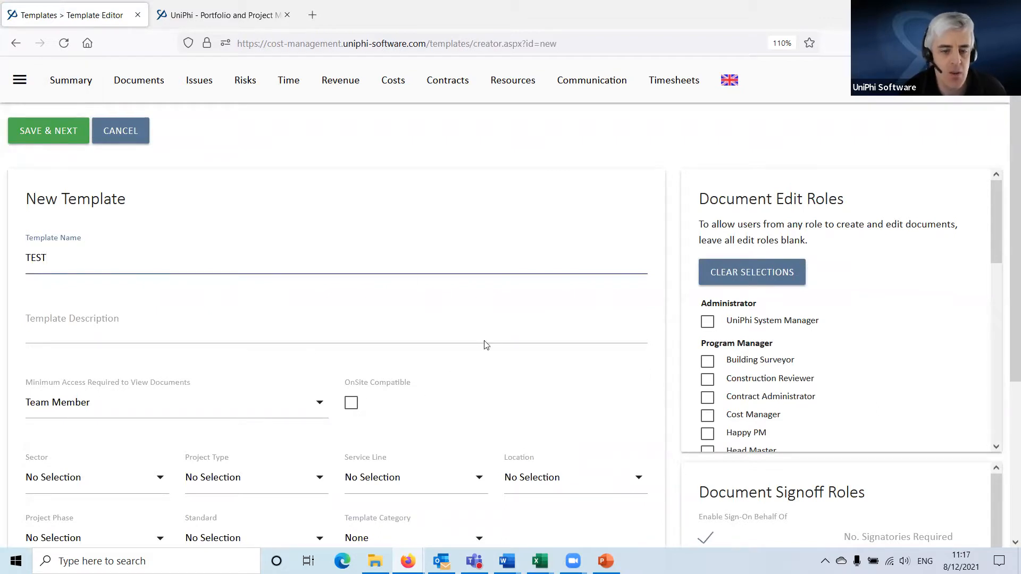
pyautogui.click(53, 139)
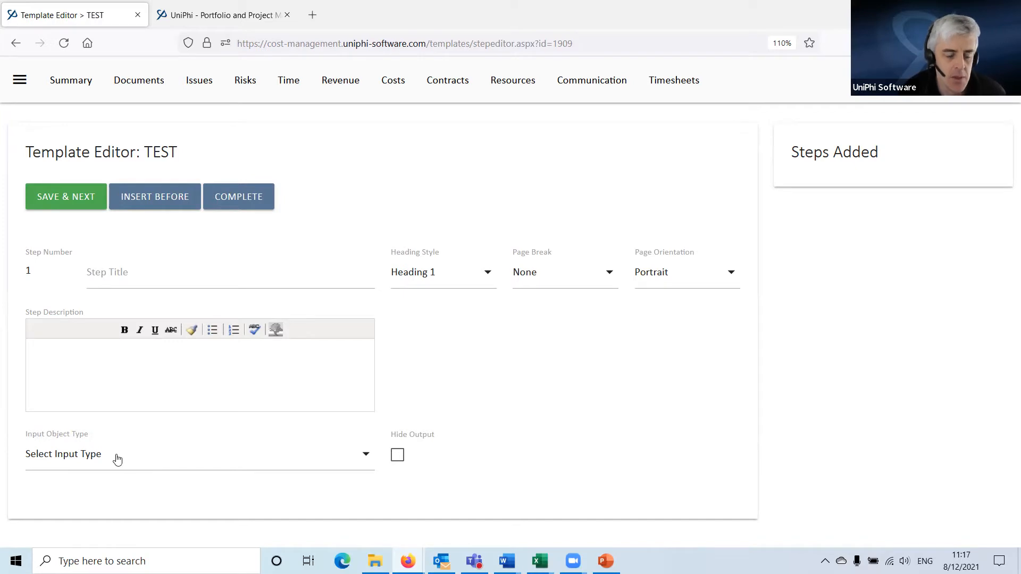
pyautogui.click(227, 455)
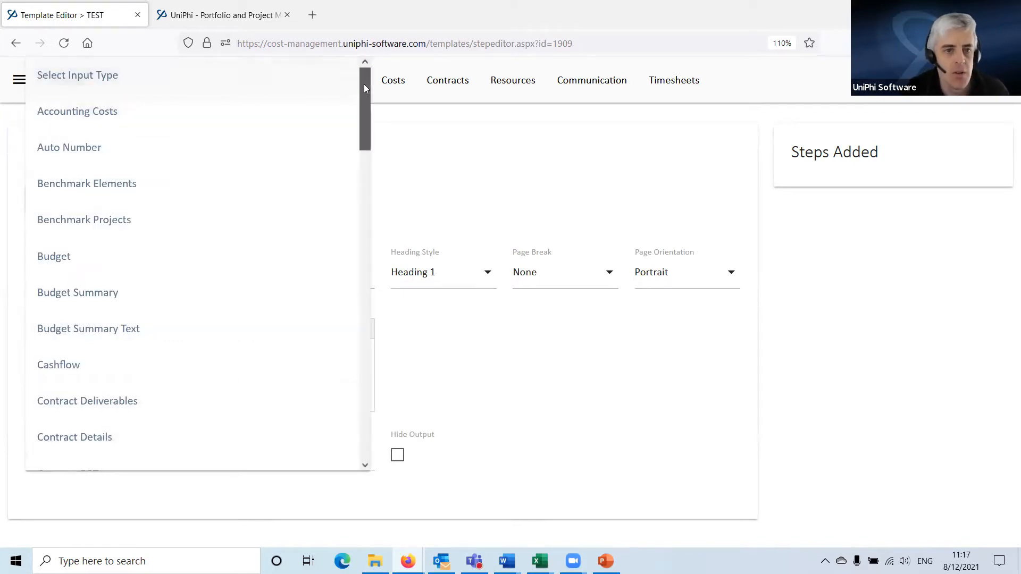
pyautogui.moveTo(363, 84)
pyautogui.mouseDown()
pyautogui.moveTo(388, 196)
pyautogui.moveTo(383, 424)
pyautogui.moveTo(392, 452)
pyautogui.moveTo(371, 71)
pyautogui.mouseUp()
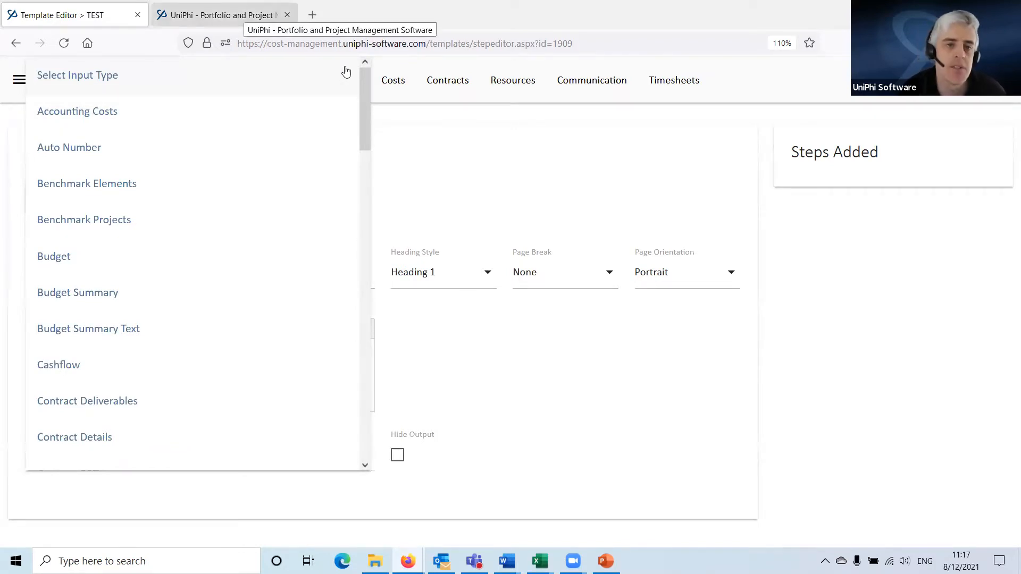
# - Look up the training manuals page on the UniPhi website and return to the TEST template editor
pyautogui.hotkey('ctrl', 'Tab')
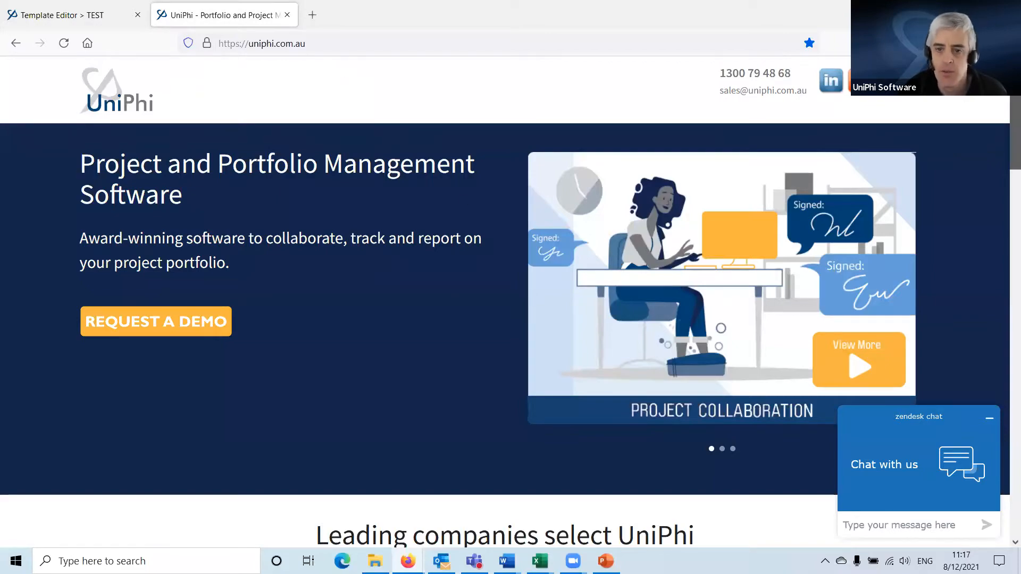
pyautogui.scroll(-12, 1006, 372)
pyautogui.scroll(-10, 1007, 372)
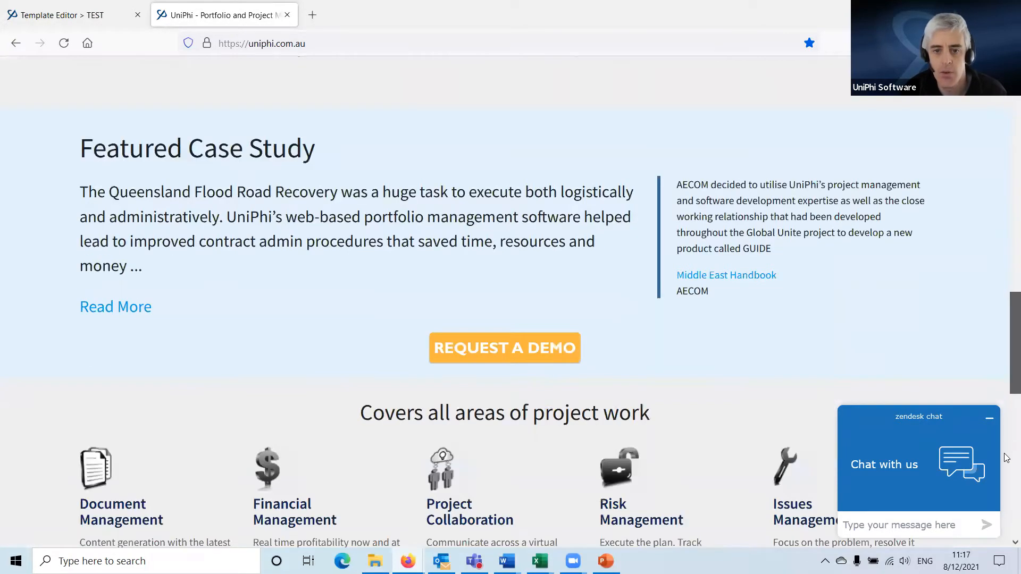
pyautogui.scroll(-4, 621, 334)
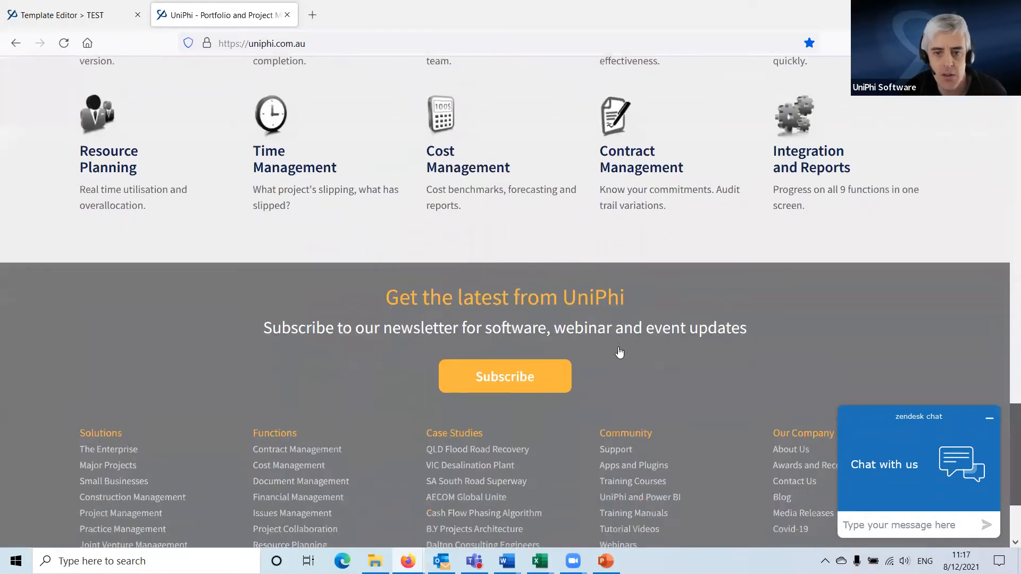
pyautogui.click(633, 375)
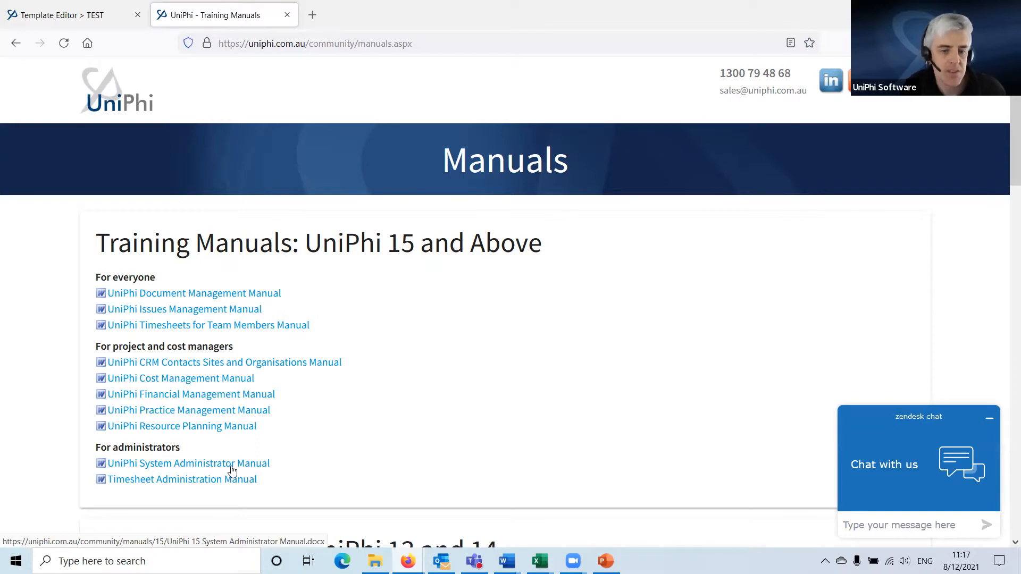
pyautogui.click(47, 9)
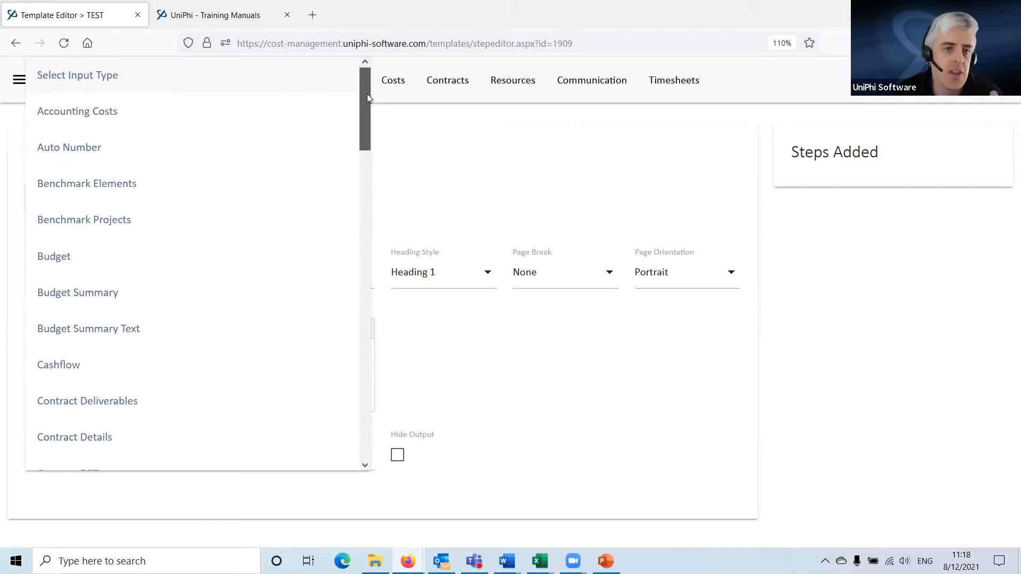
# - Set the first template step's input object type to Date Selector
pyautogui.scroll(-5, 353, 208)
pyautogui.scroll(2, 347, 221)
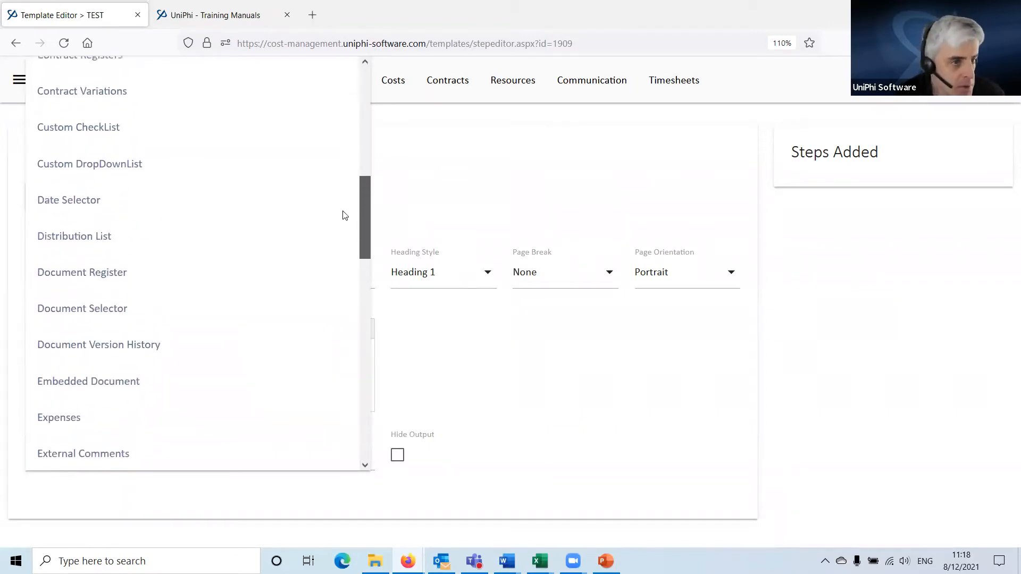
pyautogui.moveTo(343, 211)
pyautogui.mouseDown()
pyautogui.moveTo(360, 210)
pyautogui.moveTo(361, 224)
pyautogui.moveTo(363, 211)
pyautogui.mouseUp()
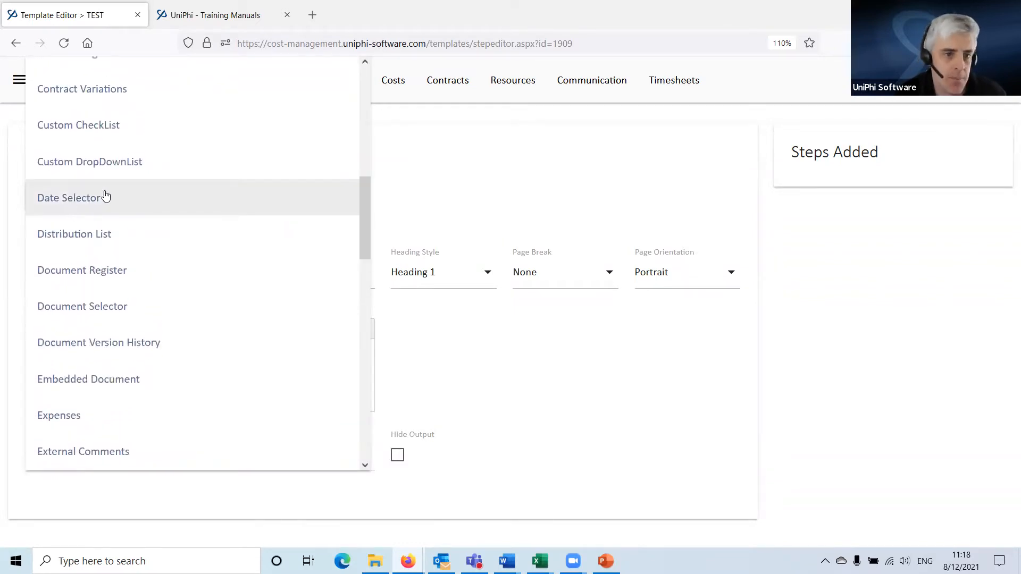
pyautogui.click(78, 200)
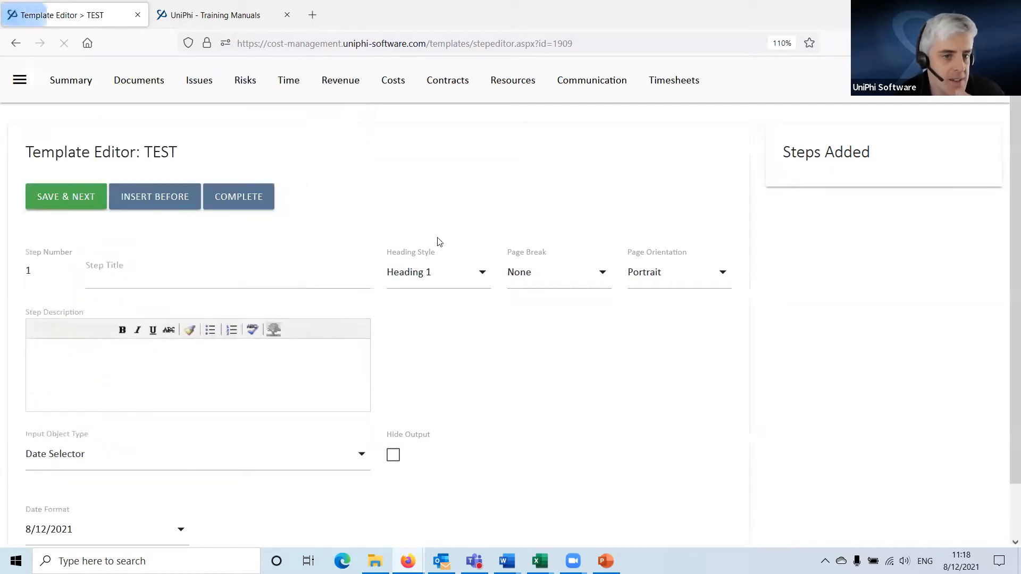
# - Title the first step Date Selector and save it to continue with a second step
pyautogui.click(142, 275)
pyautogui.write('Date Selector')
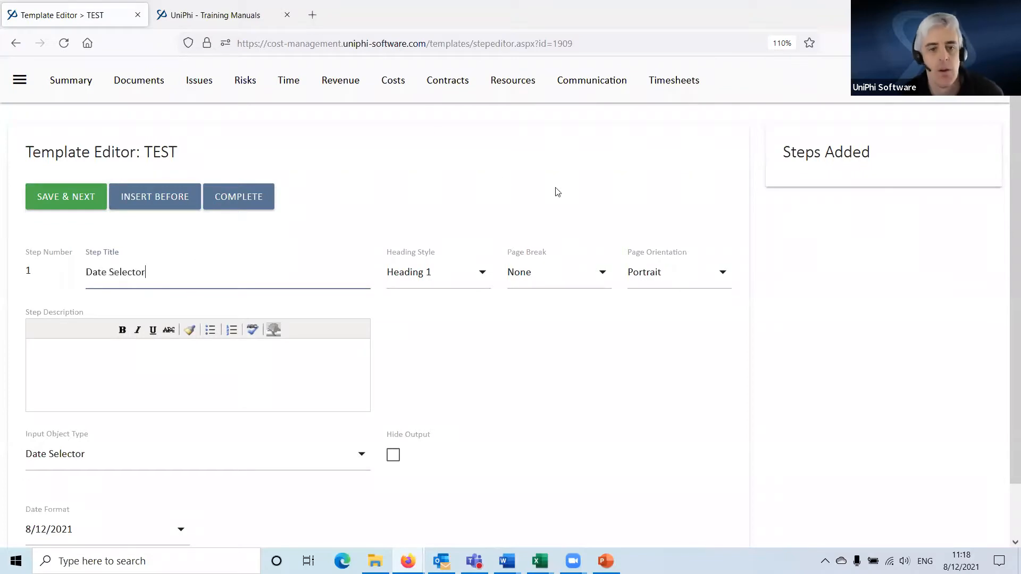
pyautogui.scroll(-2, 479, 175)
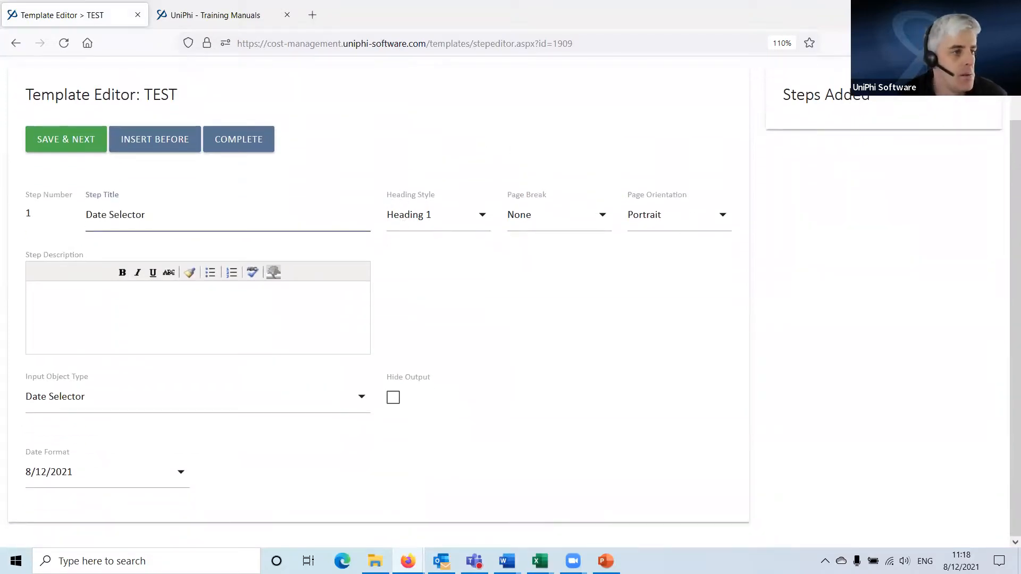
pyautogui.click(562, 87)
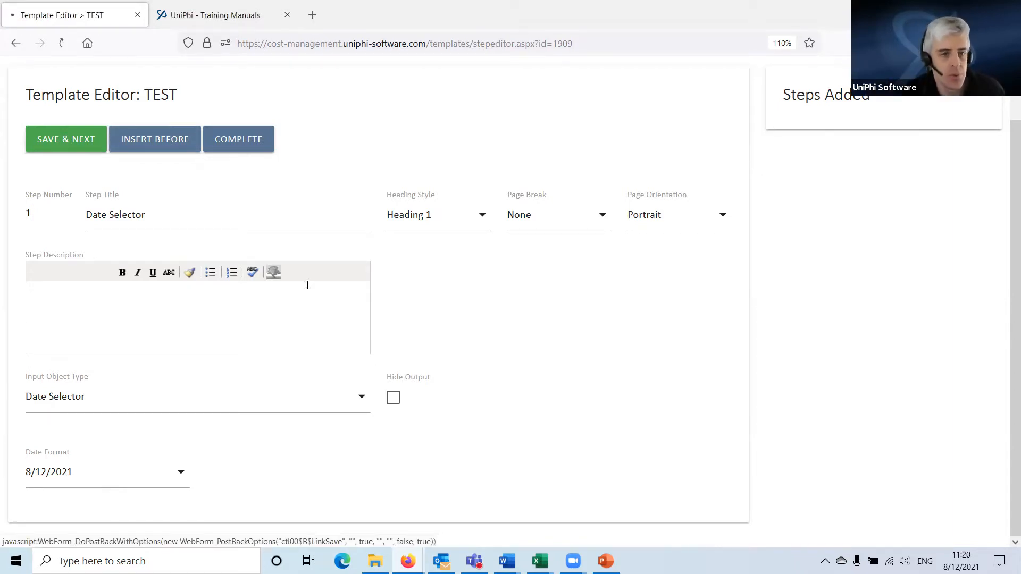
pyautogui.click(66, 139)
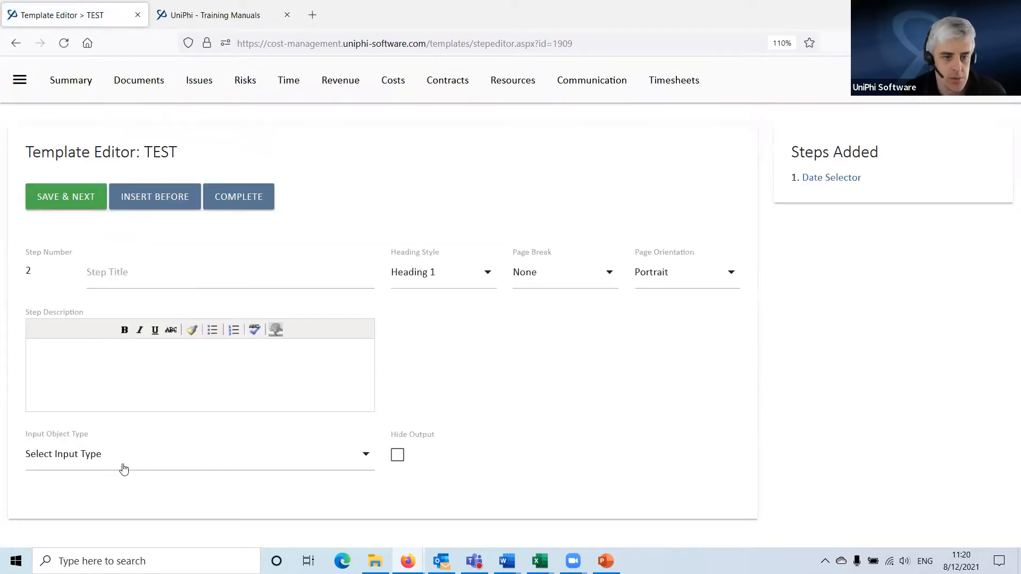
# - Set the second template step's input object type to Custom CheckList
pyautogui.click(119, 465)
pyautogui.scroll(-10, 189, 264)
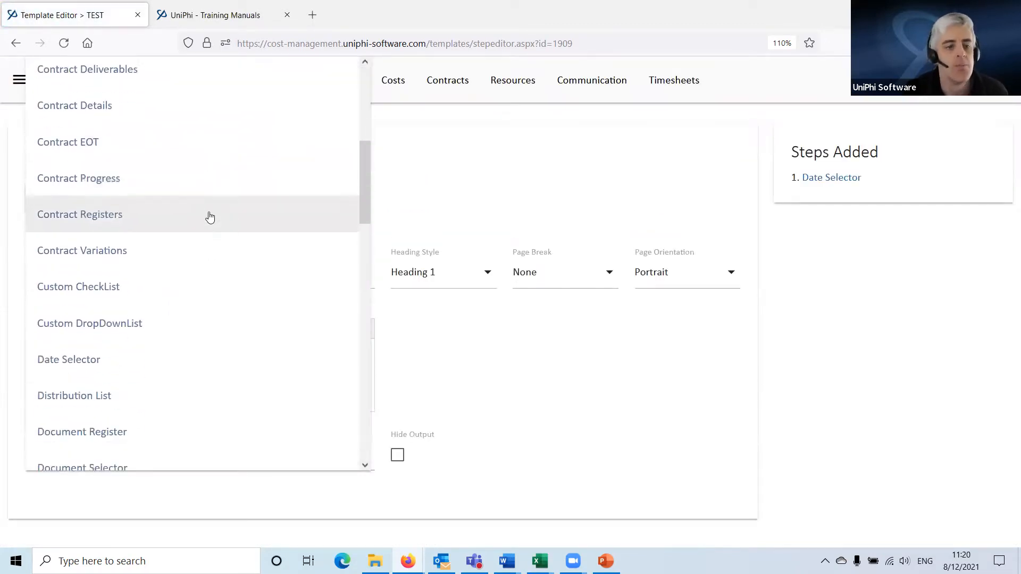
pyautogui.scroll(4, 194, 193)
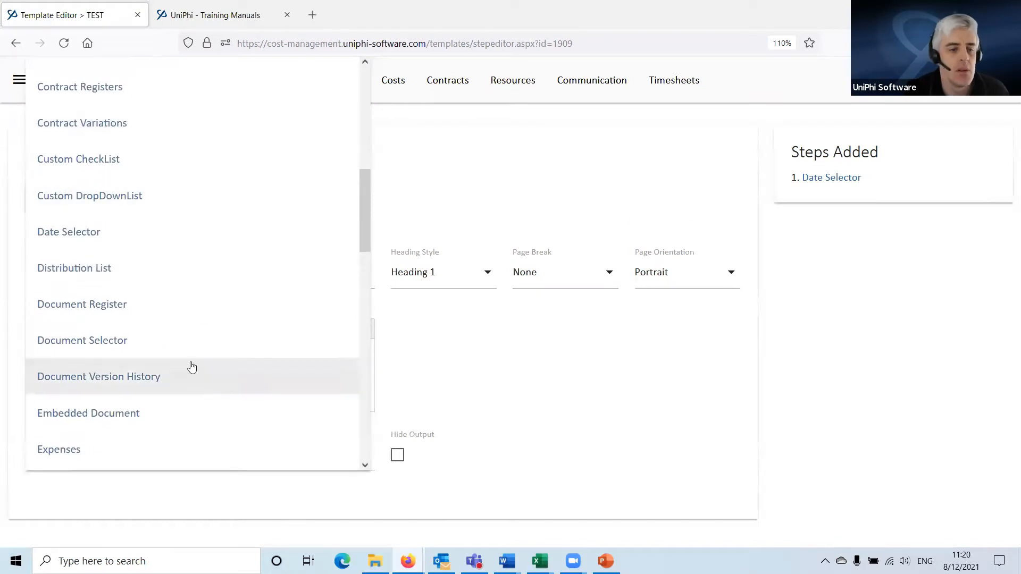
pyautogui.scroll(-7, 191, 365)
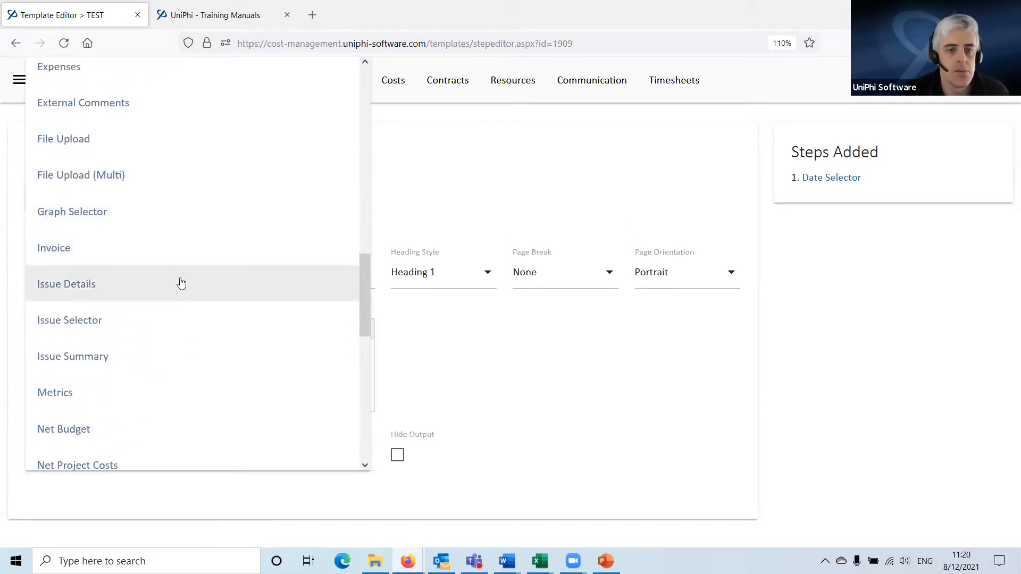
pyautogui.scroll(8, 205, 288)
pyautogui.scroll(3, 208, 289)
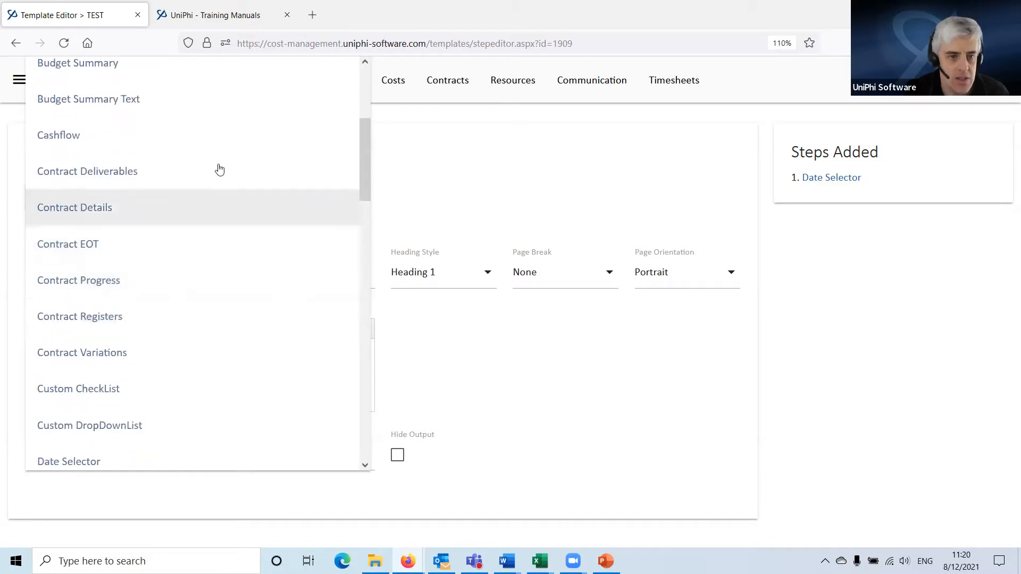
pyautogui.scroll(-2, 181, 284)
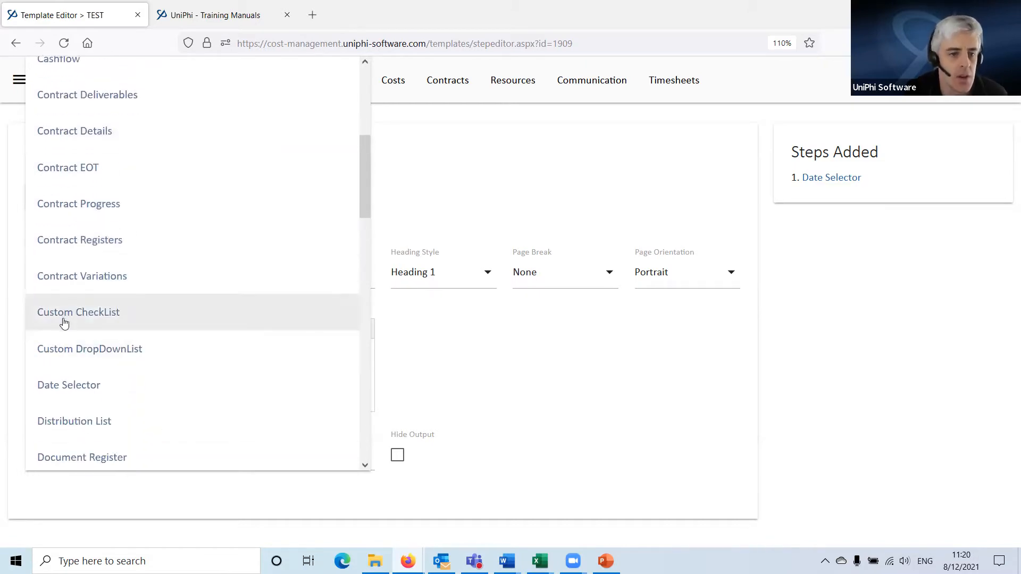
pyautogui.click(64, 321)
# - Preview the items of the IV Demo list and select it as the checklist's custom list
pyautogui.scroll(-5, 234, 319)
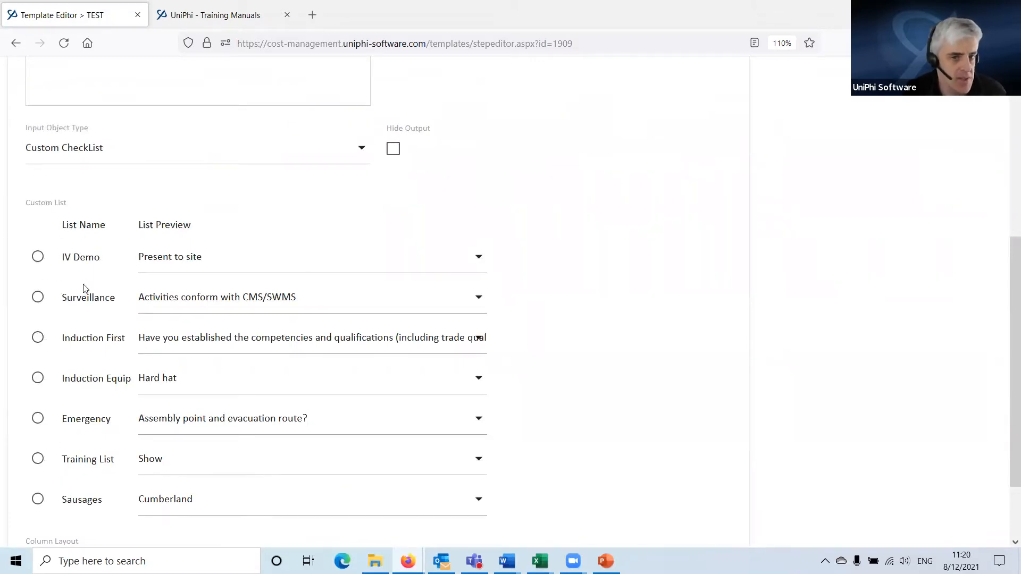
pyautogui.click(196, 255)
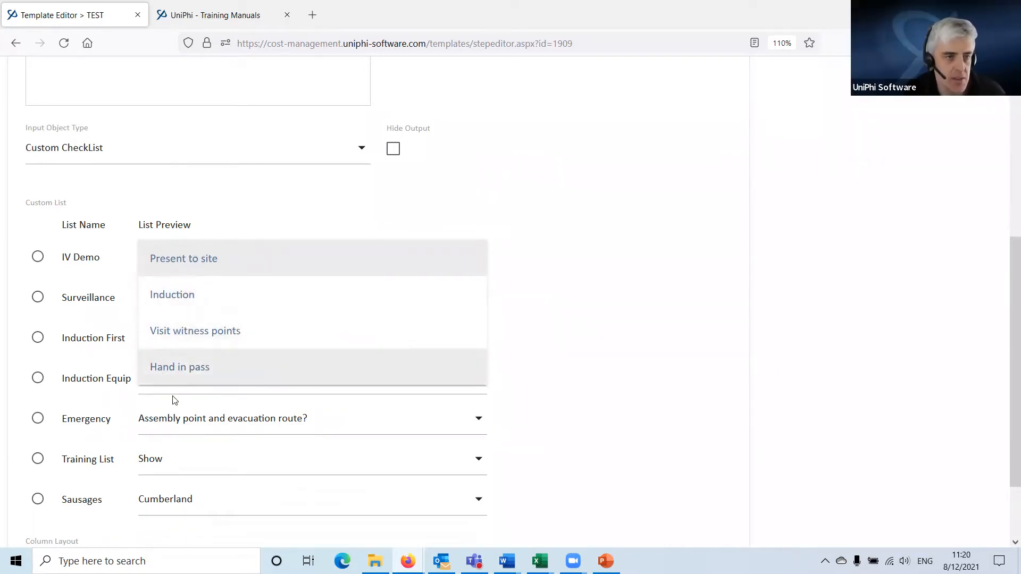
pyautogui.click(177, 260)
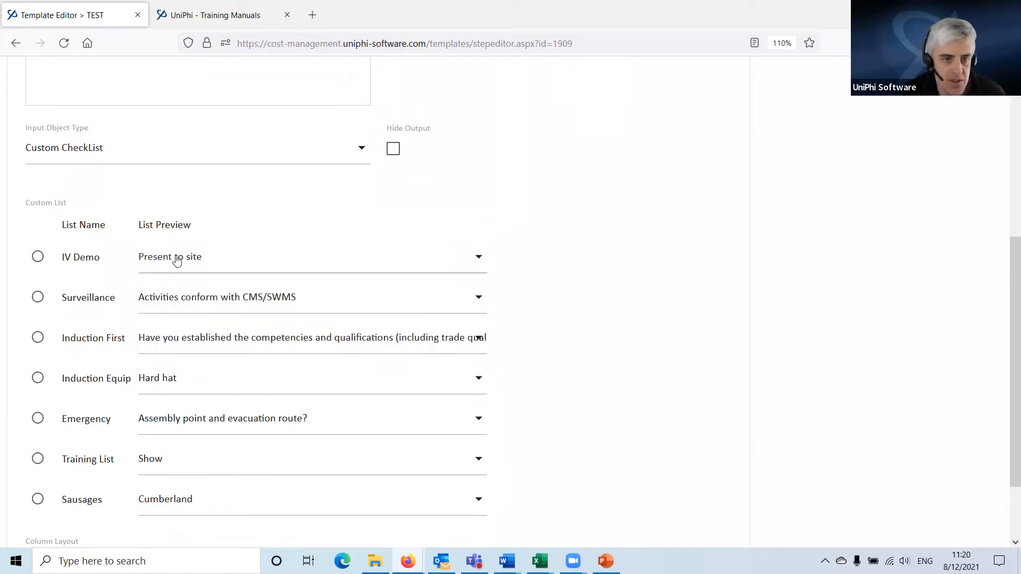
pyautogui.click(37, 256)
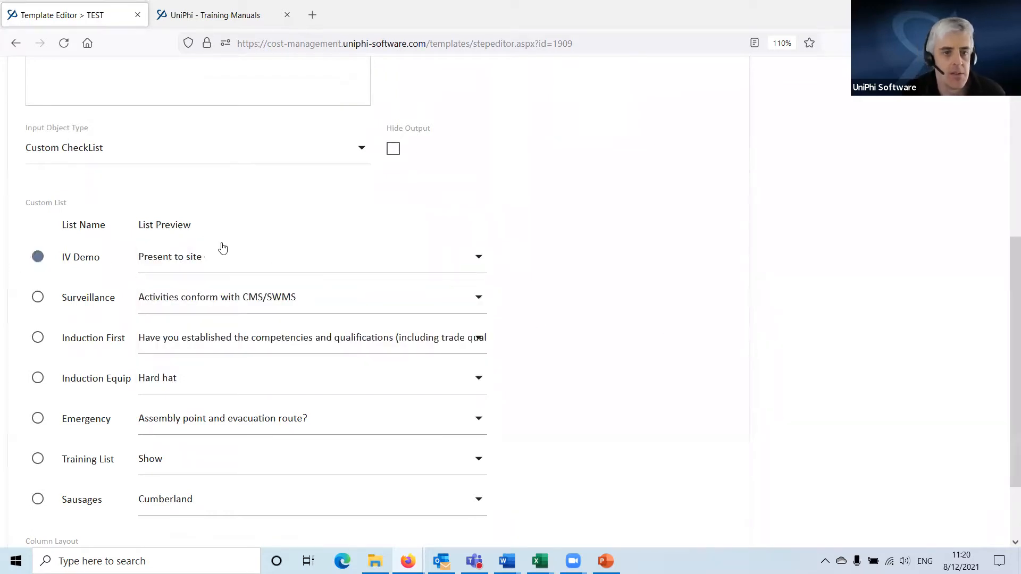
# - Set the checklist's column layout to One Column With Comments
pyautogui.scroll(-2, 198, 310)
pyautogui.scroll(3, 301, 273)
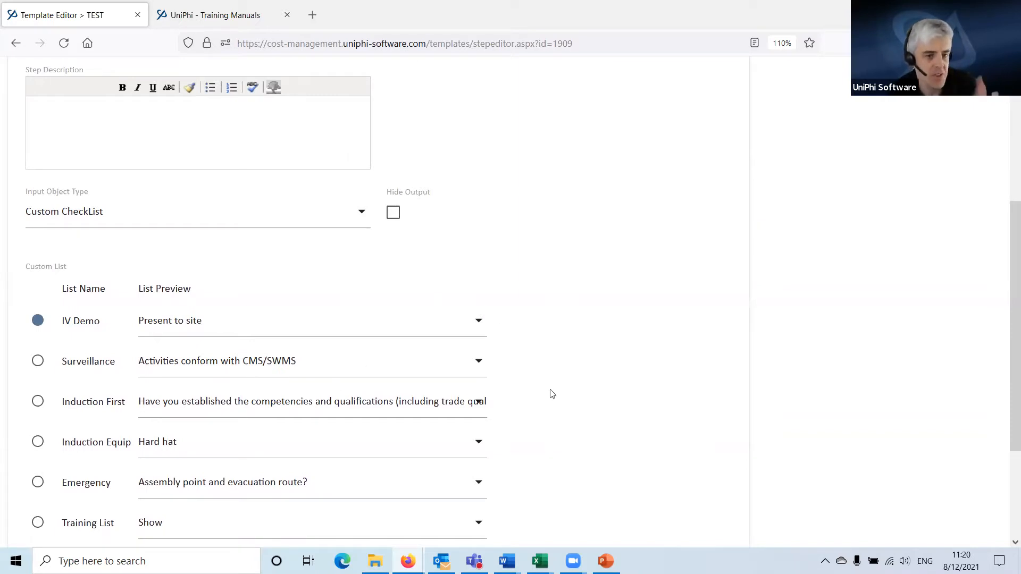
pyautogui.scroll(-3, 393, 356)
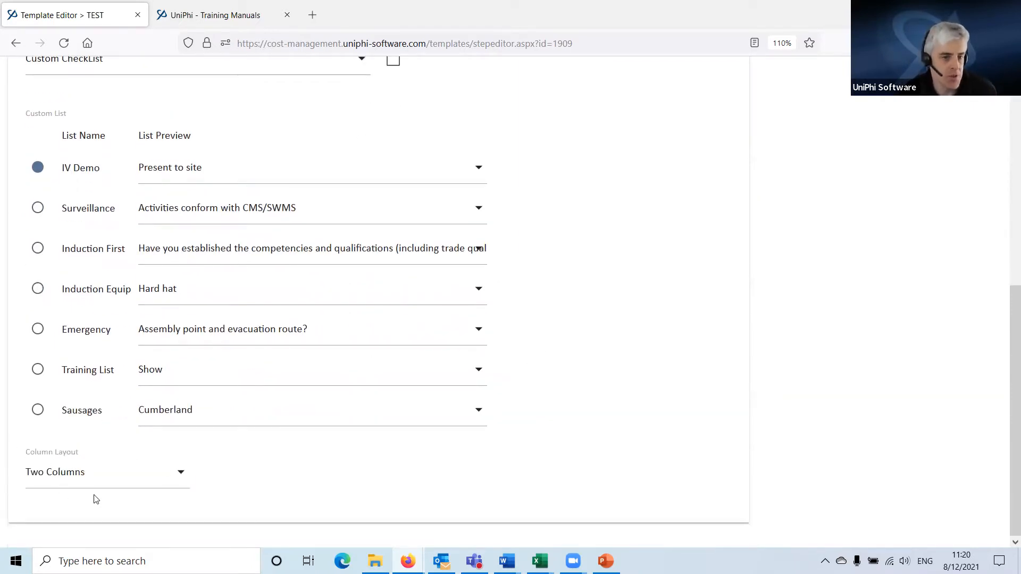
pyautogui.click(45, 475)
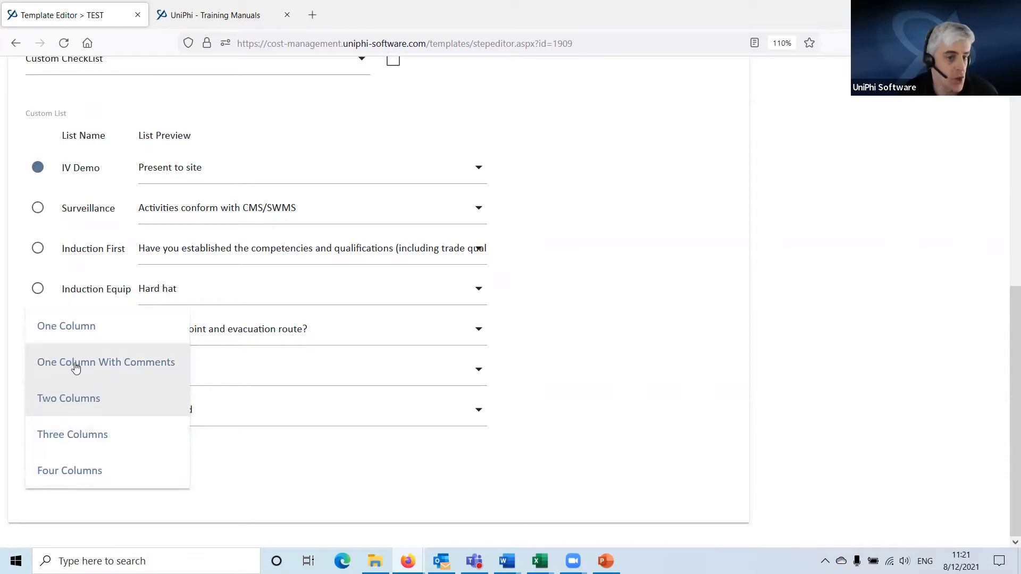
pyautogui.click(107, 365)
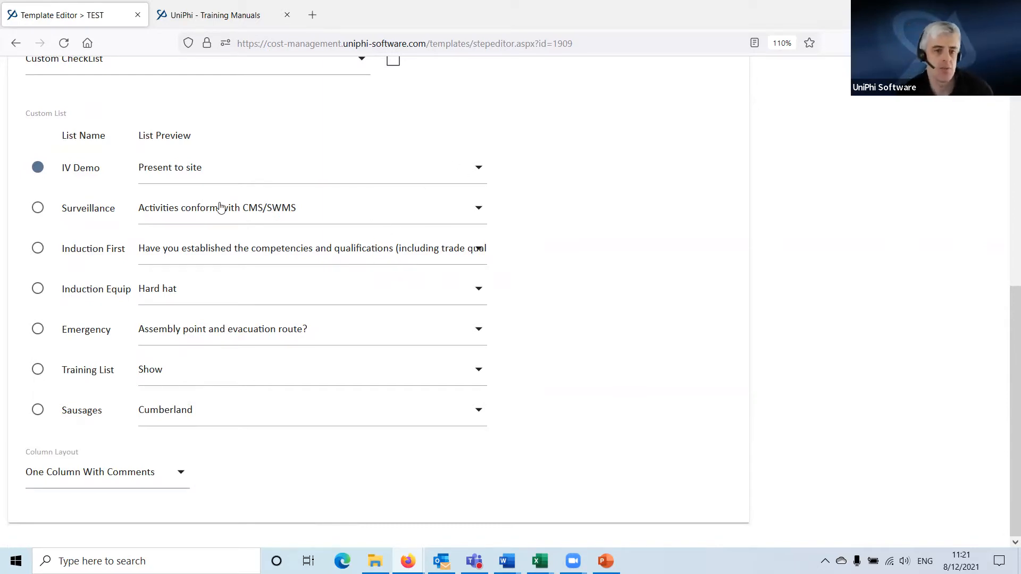
pyautogui.scroll(4, 219, 210)
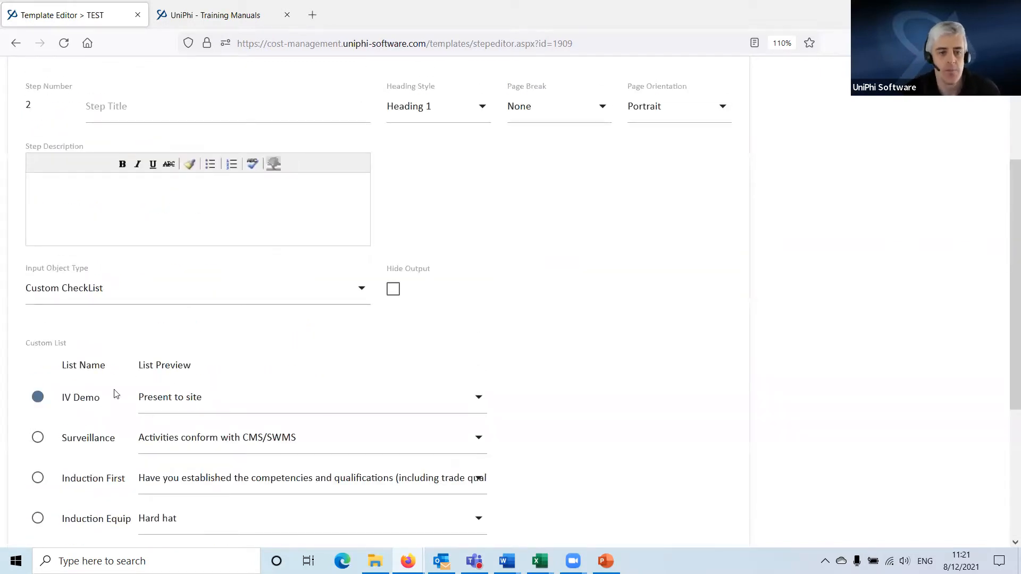
pyautogui.click(128, 292)
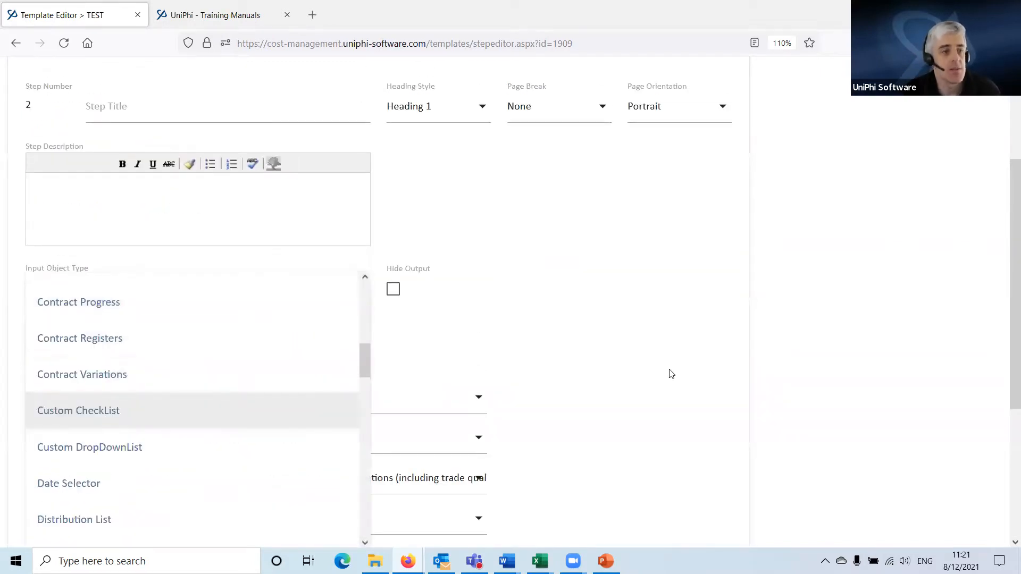
pyautogui.click(749, 354)
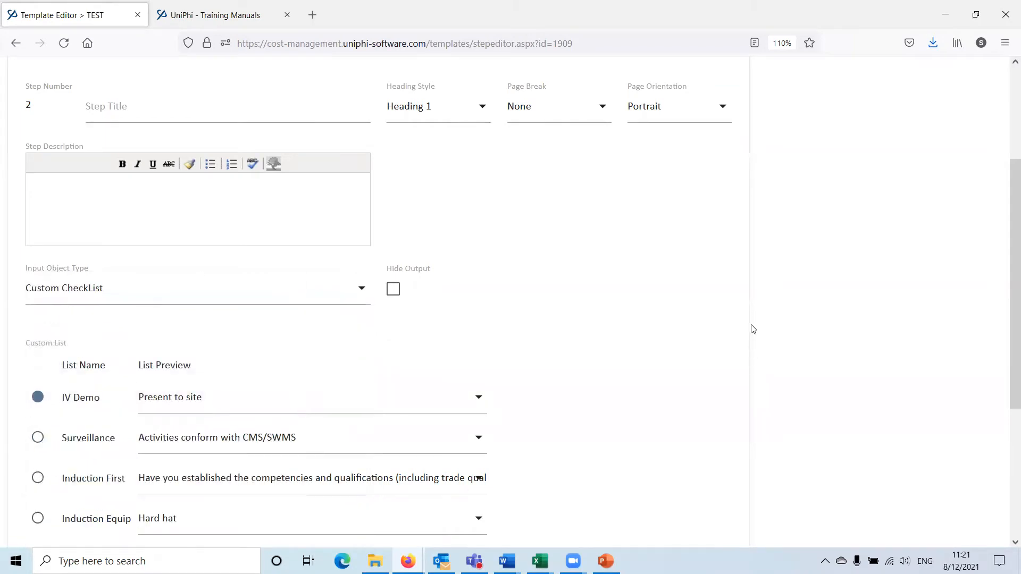
pyautogui.scroll(3, 748, 342)
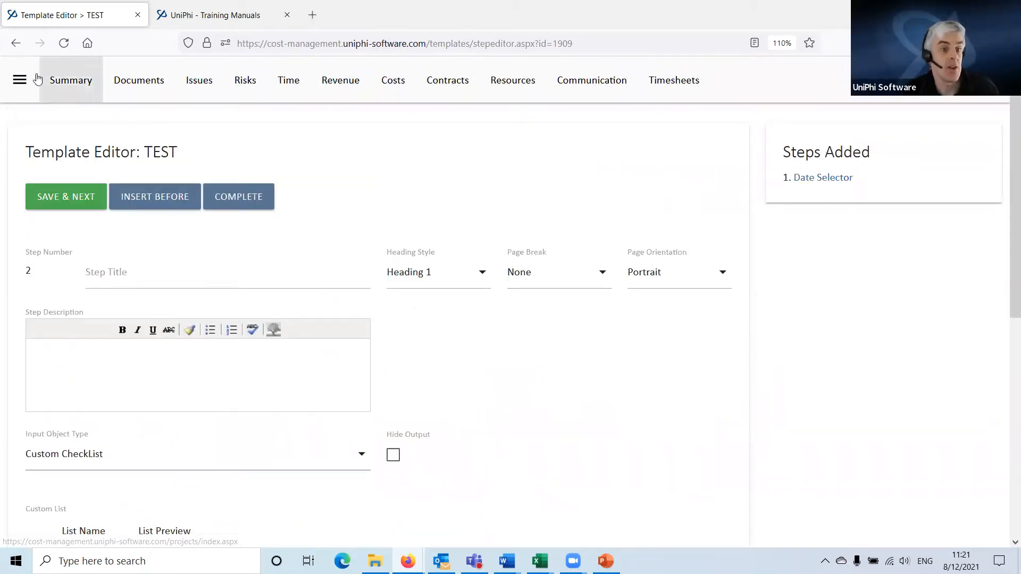
pyautogui.click(19, 79)
pyautogui.click(42, 295)
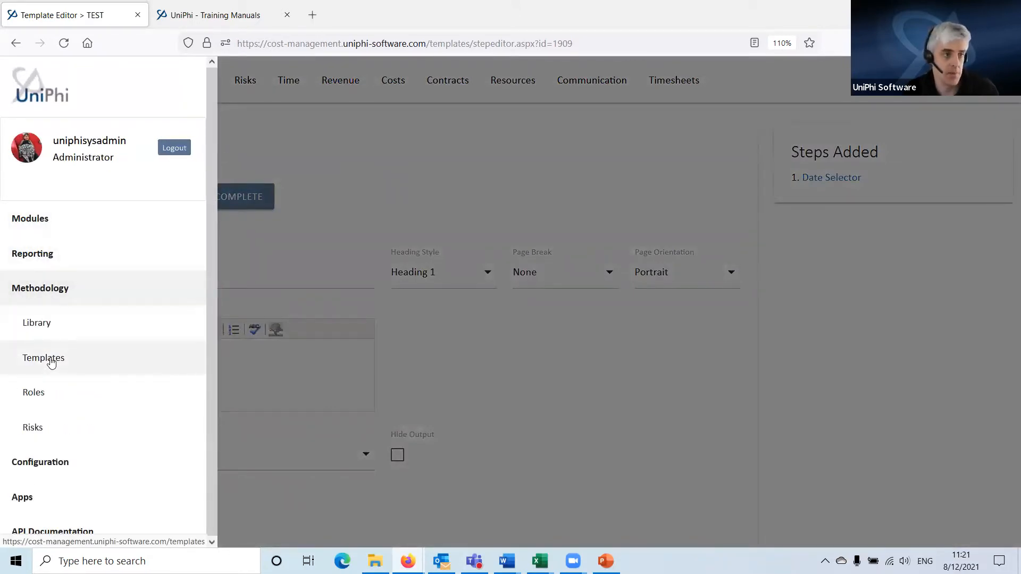
pyautogui.click(727, 415)
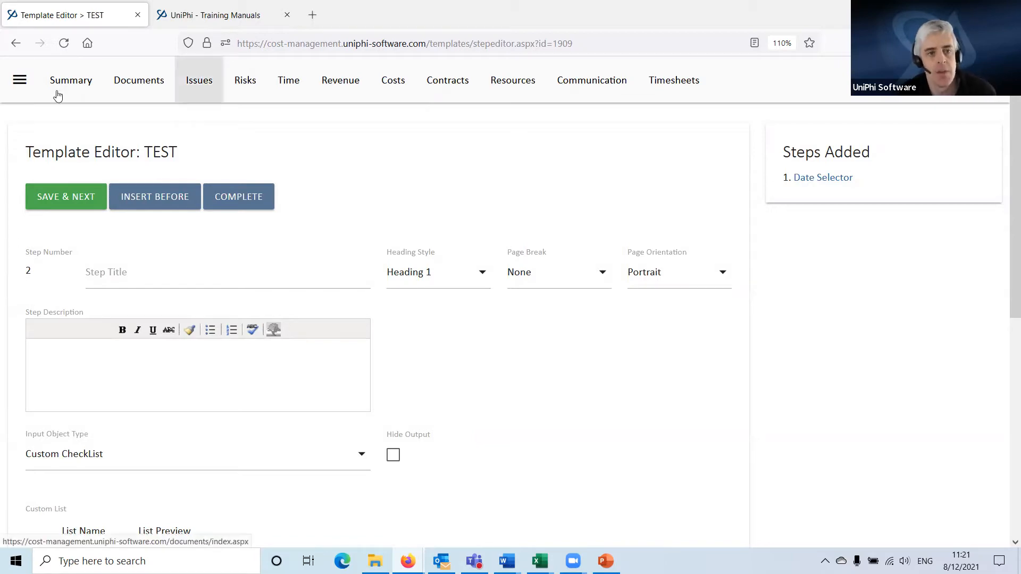
pyautogui.scroll(-2, 298, 282)
pyautogui.scroll(-5, 298, 283)
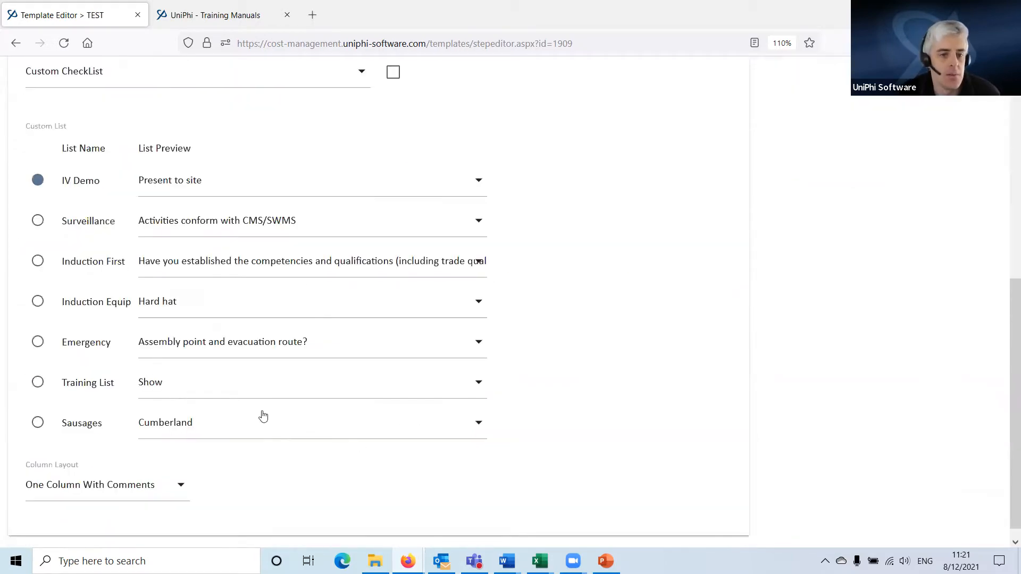
pyautogui.scroll(6, 122, 410)
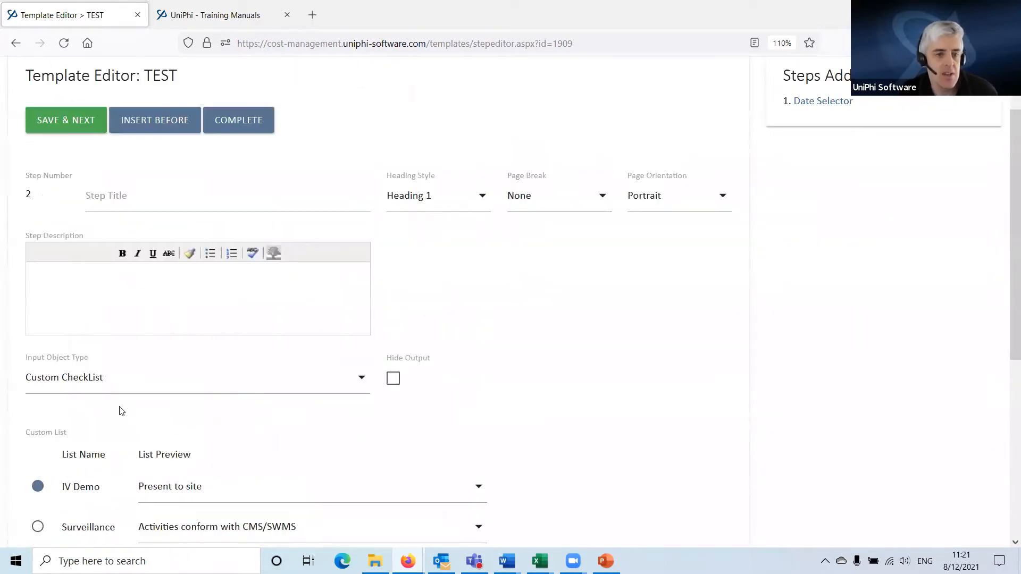
pyautogui.click(116, 387)
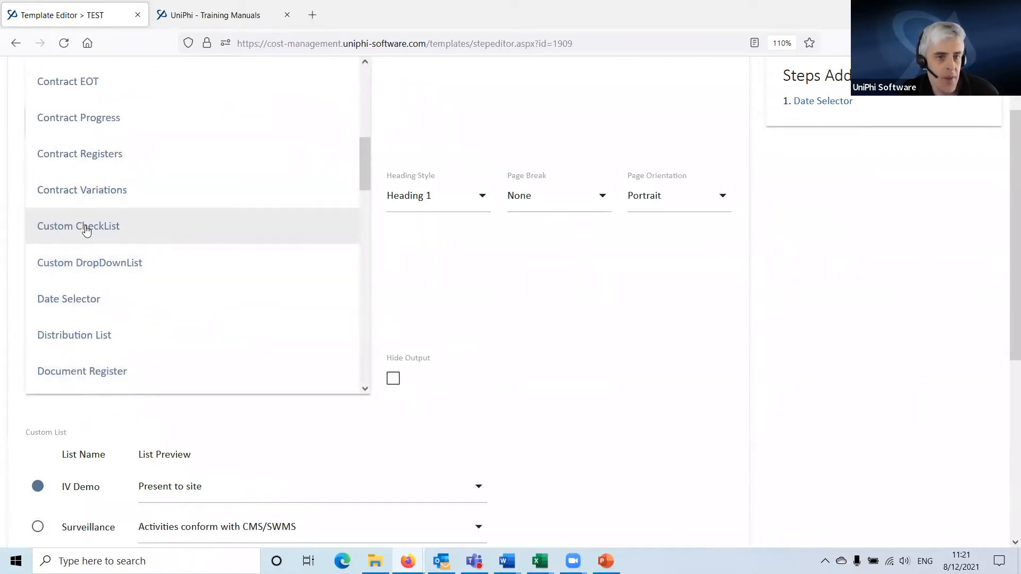
pyautogui.click(587, 295)
pyautogui.scroll(2, 588, 295)
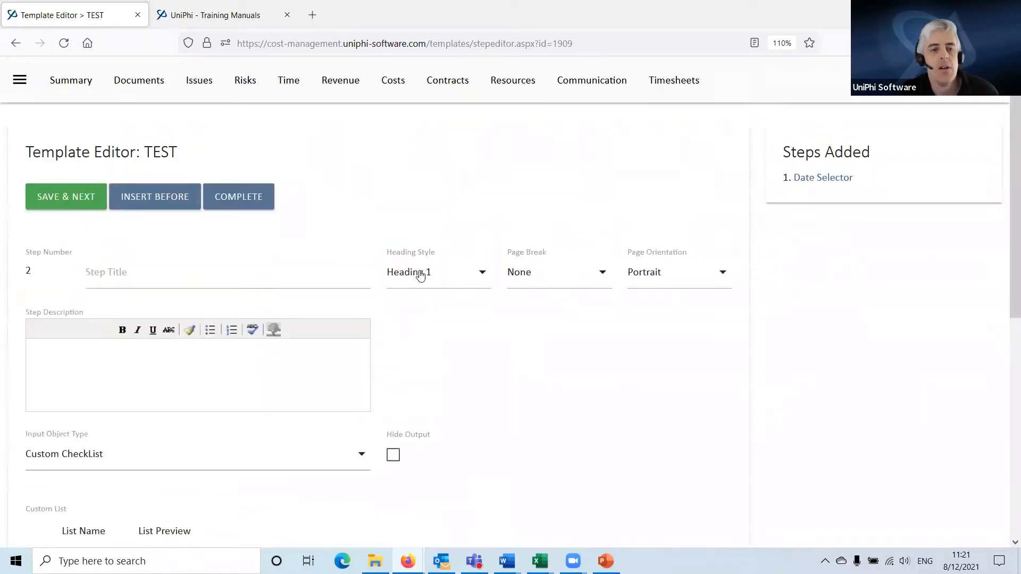
# - Open the Custom Lists configuration in a separate browser tab and display the custom check lists
pyautogui.click(18, 83)
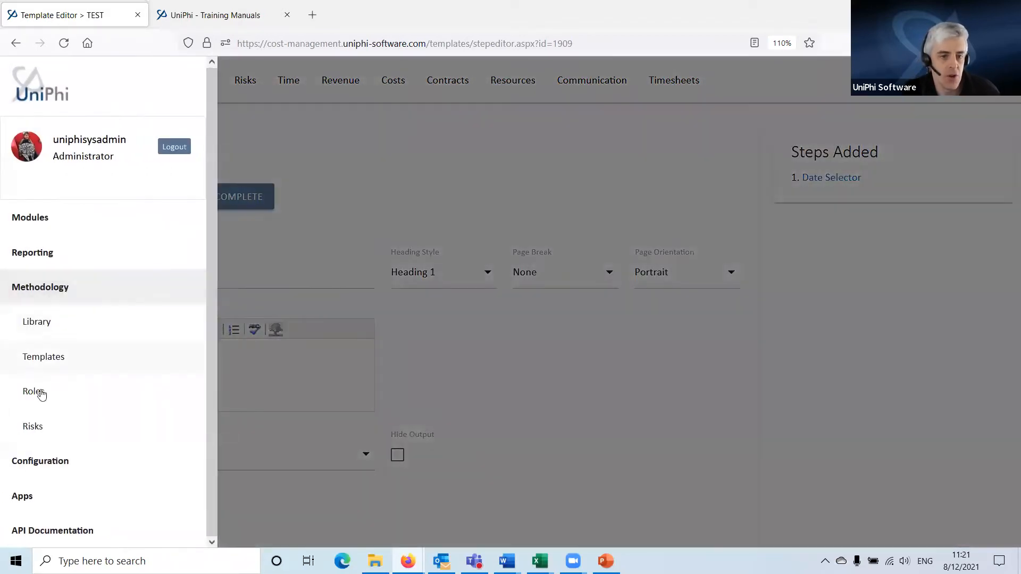
pyautogui.click(53, 462)
pyautogui.scroll(-4, 80, 351)
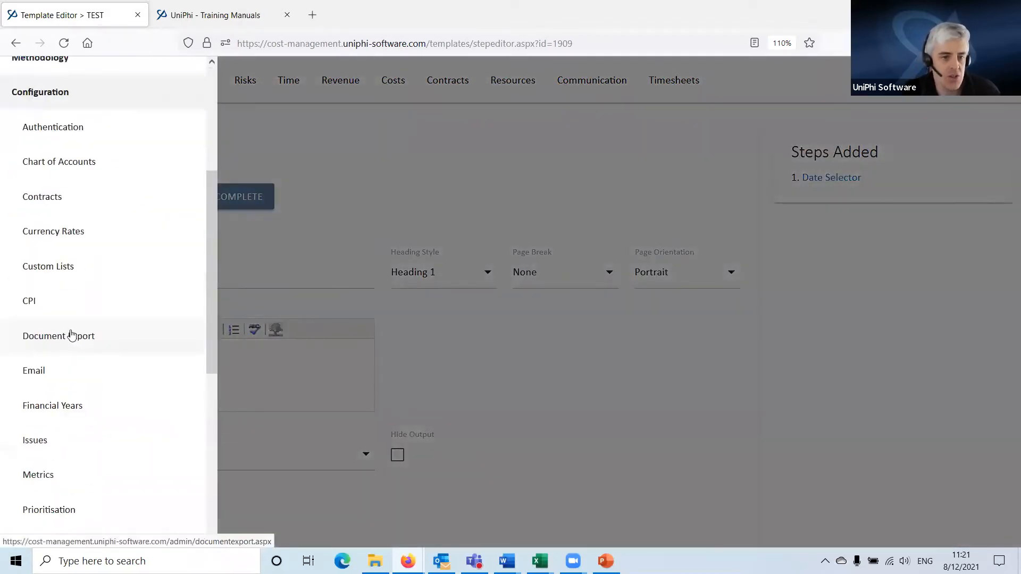
pyautogui.middleClick(50, 270)
pyautogui.click(162, 7)
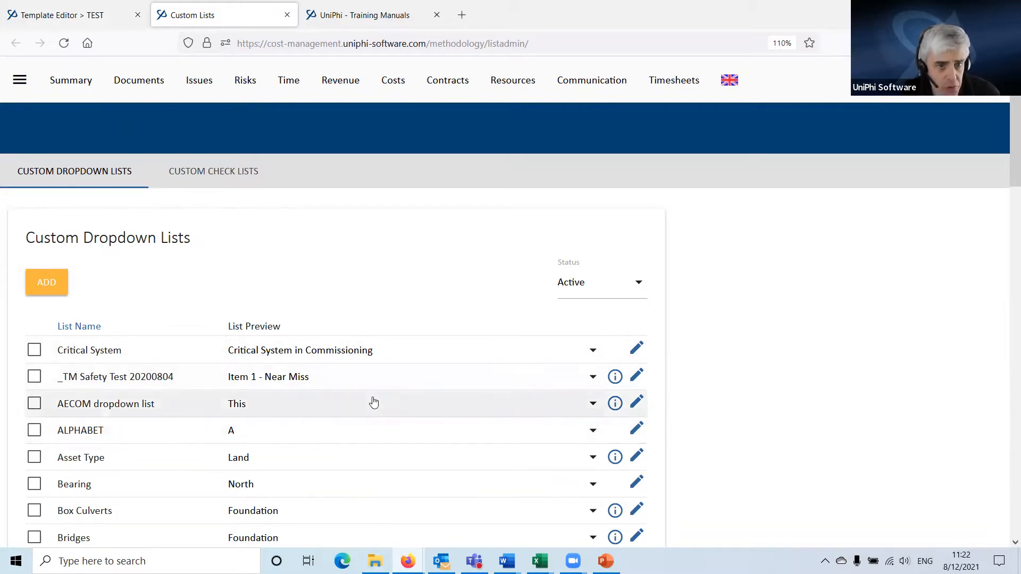
pyautogui.scroll(-2, 366, 400)
pyautogui.scroll(2, 307, 340)
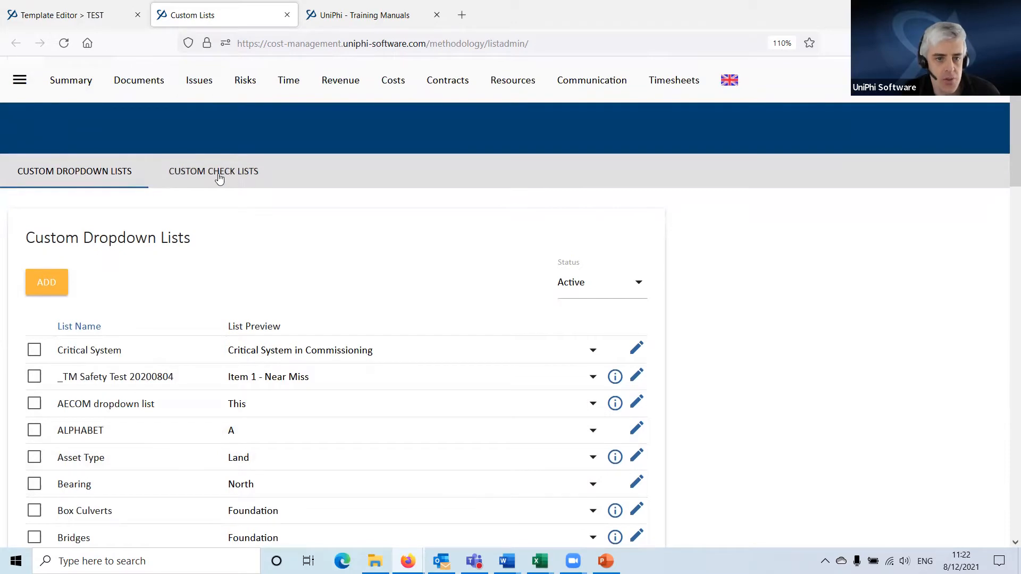
pyautogui.click(237, 178)
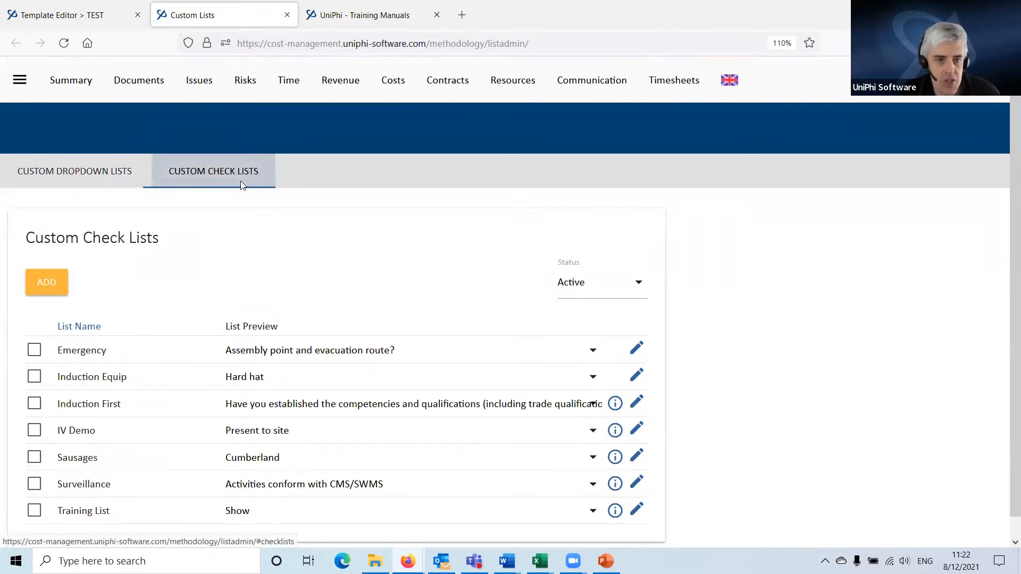
# - Add a Review document item to the end of the IV Demo check list and save the list
pyautogui.click(637, 428)
pyautogui.scroll(-2, 267, 402)
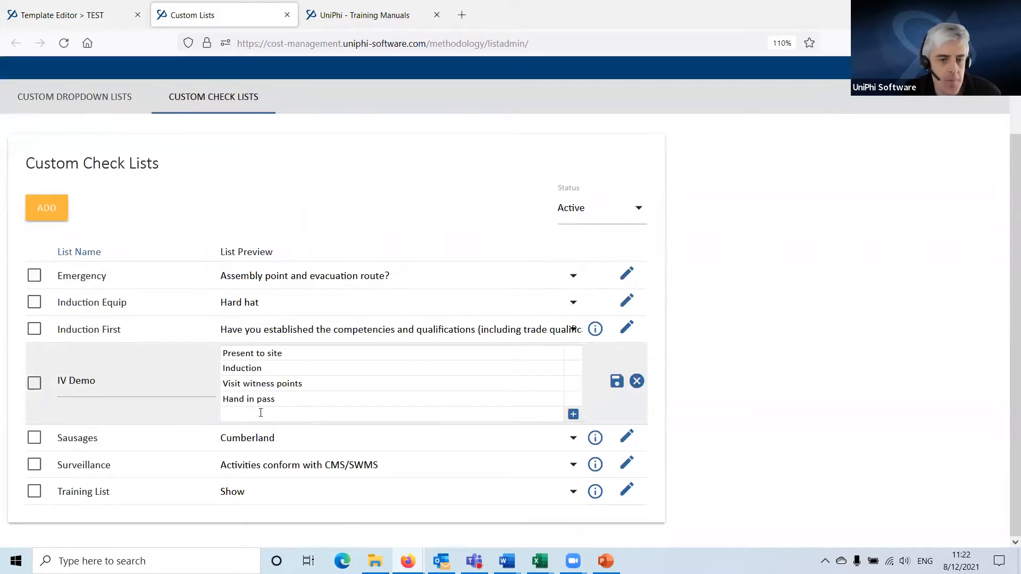
pyautogui.click(261, 413)
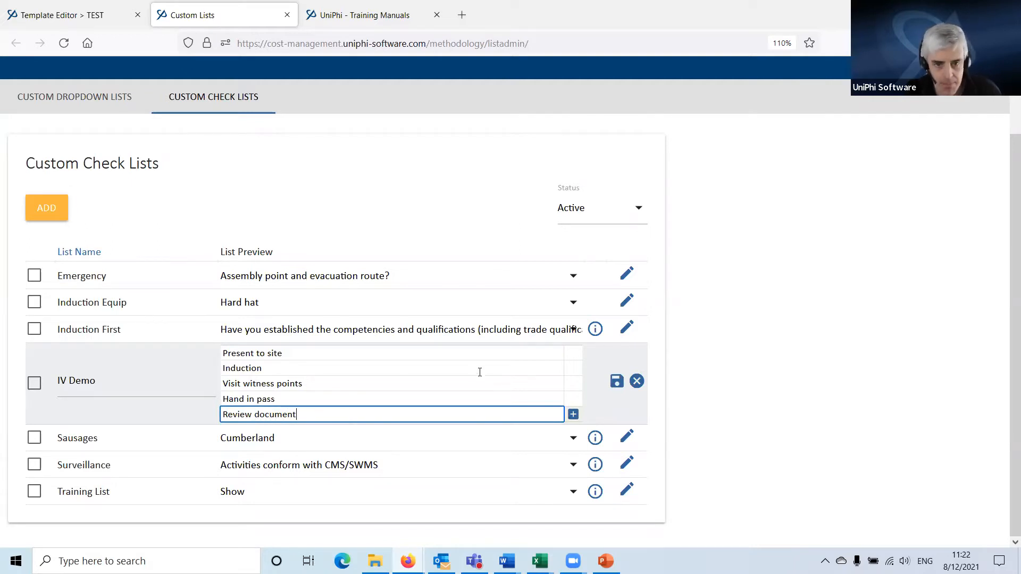
pyautogui.click(573, 414)
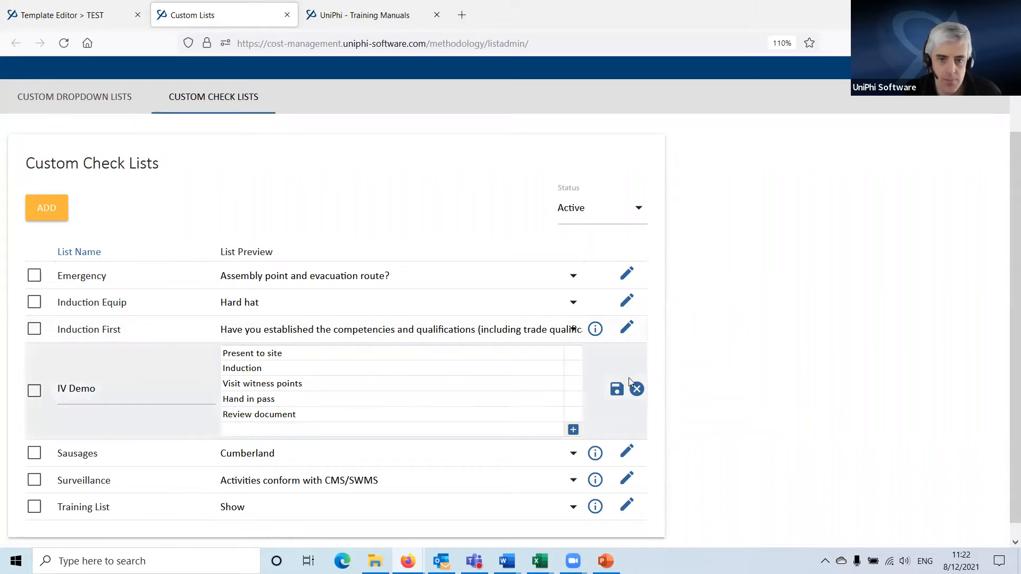
pyautogui.click(616, 391)
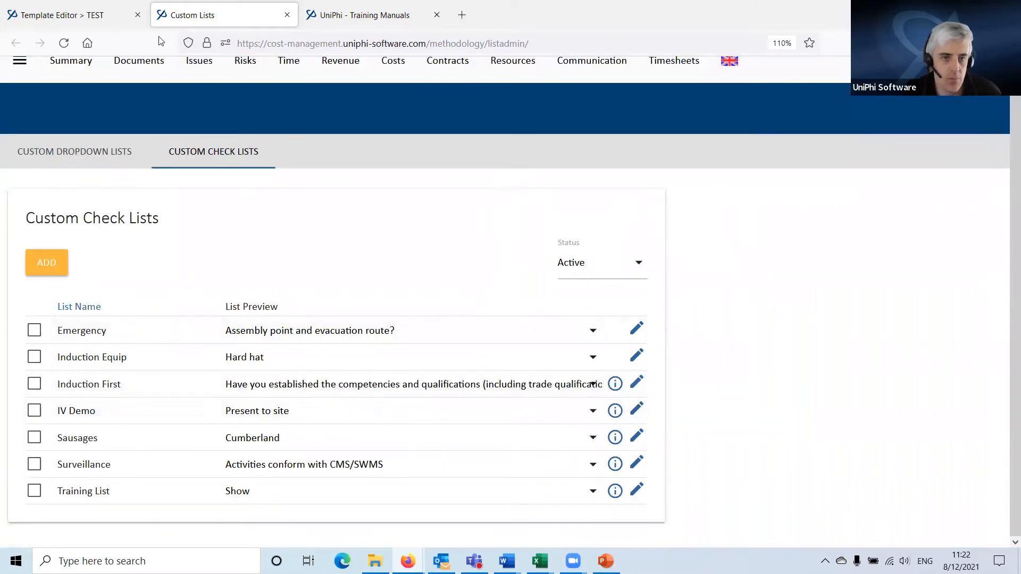
# - Return to the TEST template editor, title the second step Checklist, and reload it by switching to the Date Selector step and back
pyautogui.click(94, 19)
pyautogui.click(587, 263)
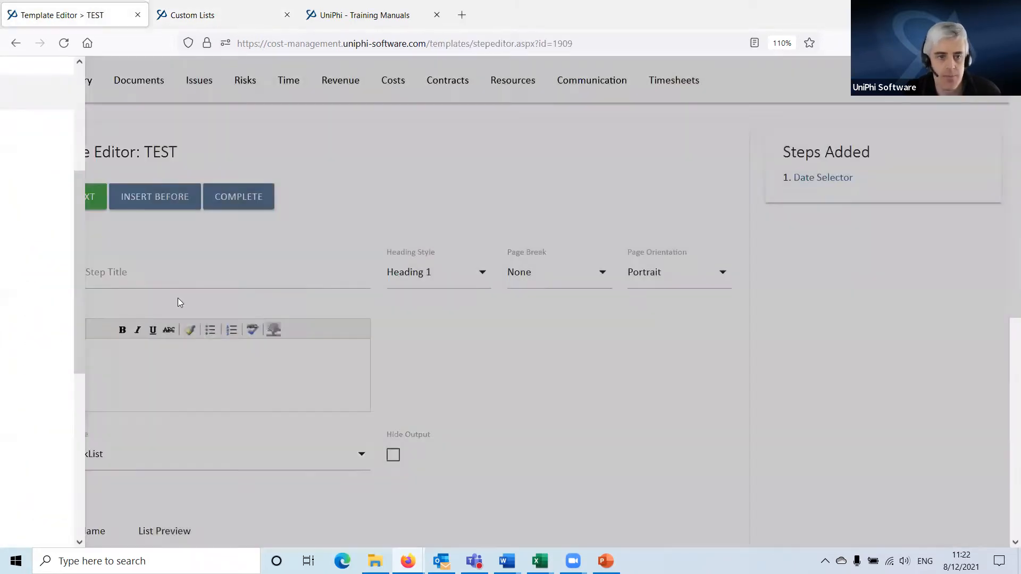
pyautogui.click(166, 267)
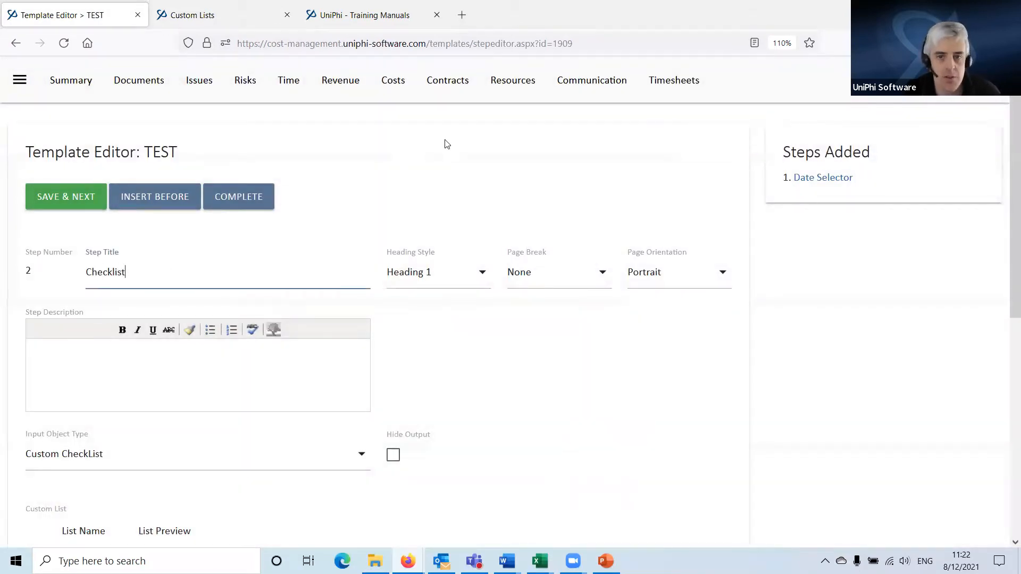
pyautogui.click(832, 178)
pyautogui.click(816, 195)
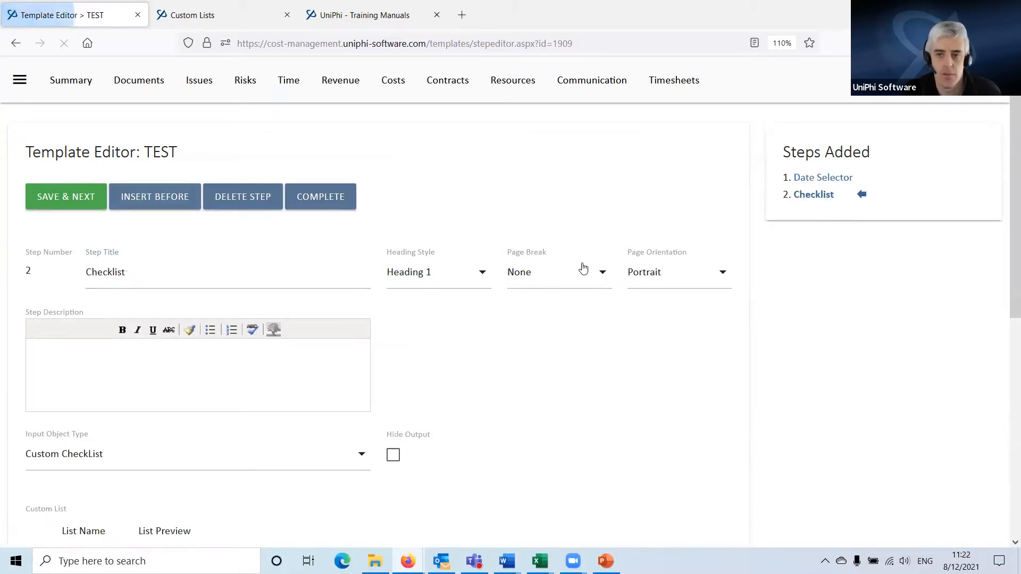
# - Preview the items of the updated IV Demo list in the Checklist step
pyautogui.scroll(-3, 292, 355)
pyautogui.scroll(-2, 292, 355)
pyautogui.click(225, 261)
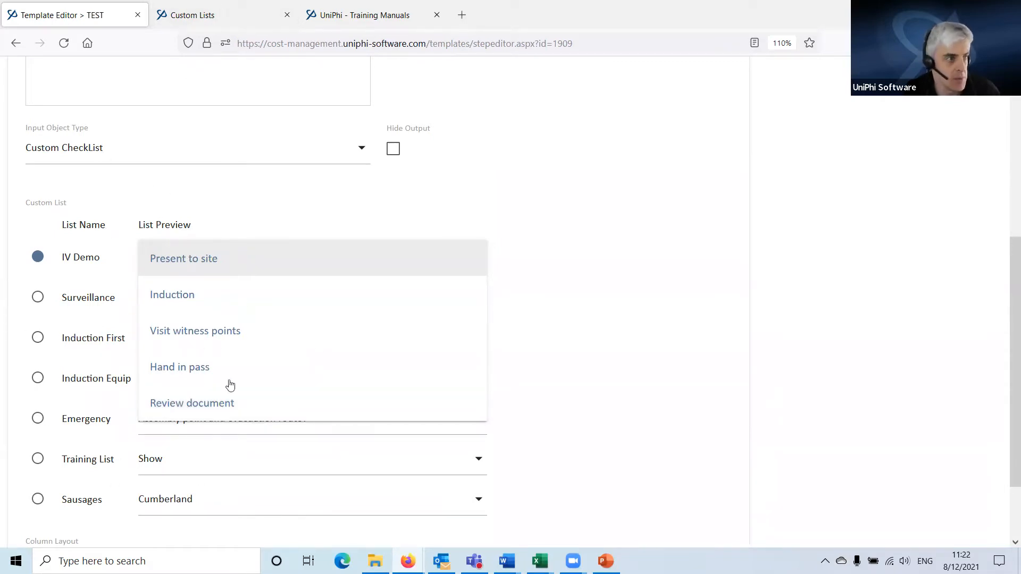
pyautogui.click(114, 150)
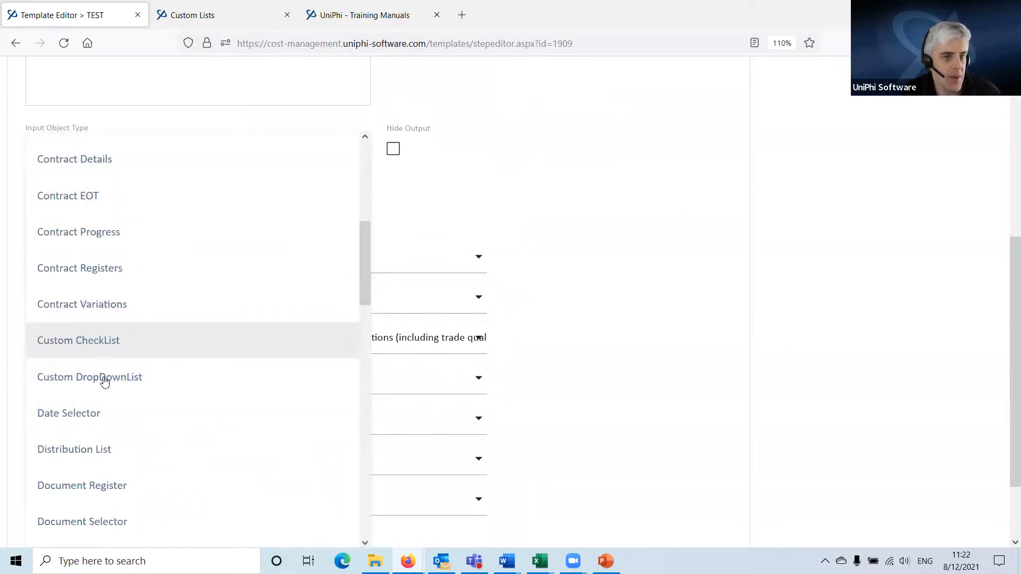
pyautogui.click(658, 239)
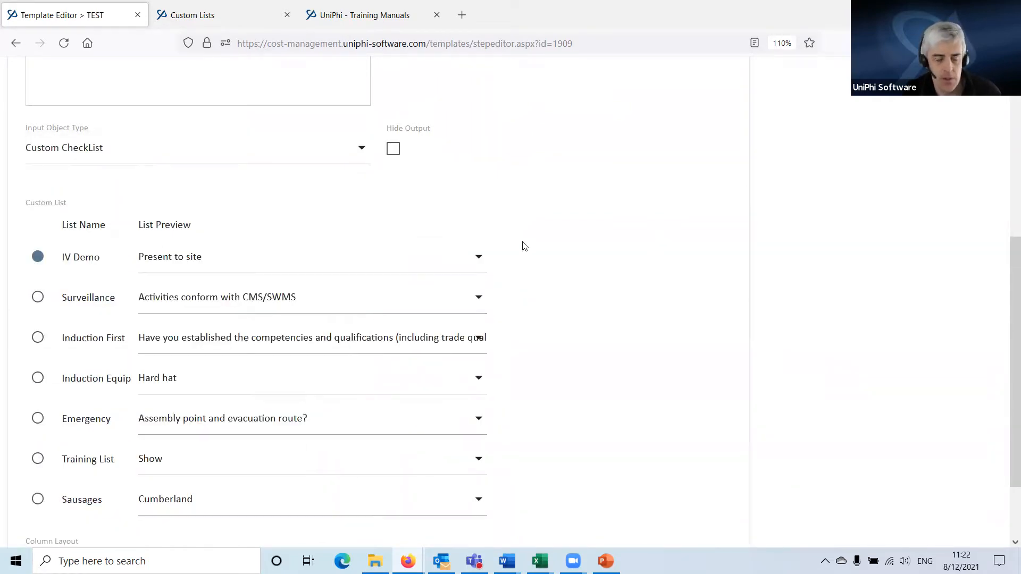
pyautogui.scroll(5, 365, 256)
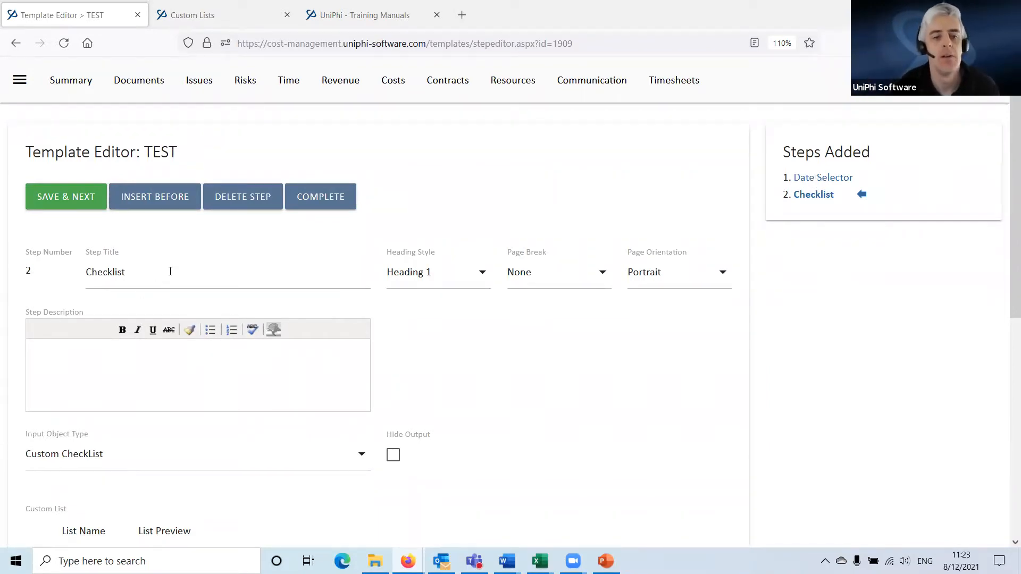
pyautogui.scroll(-4, 146, 288)
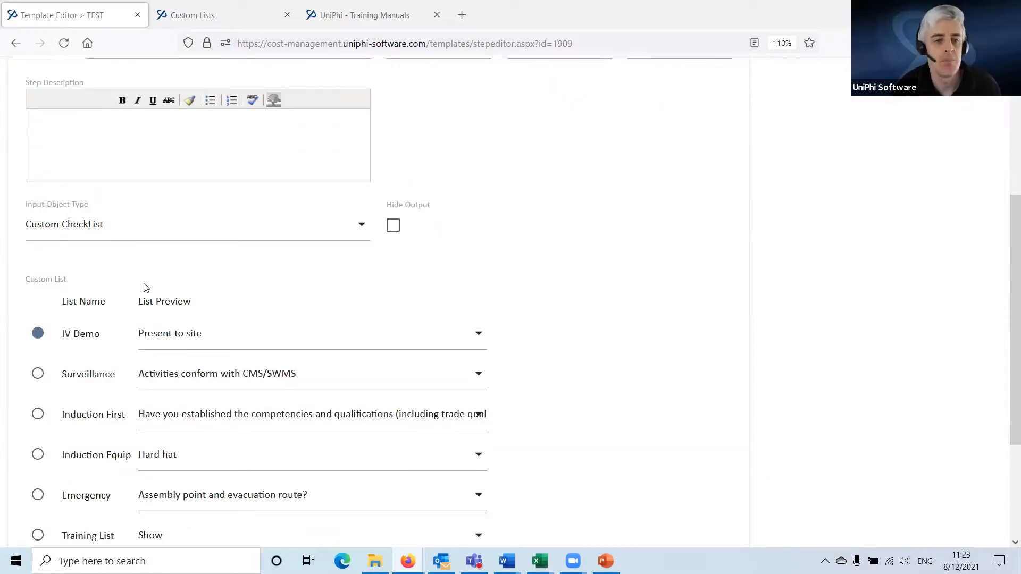
pyautogui.click(136, 234)
pyautogui.click(710, 245)
pyautogui.scroll(1, 499, 276)
pyautogui.scroll(3, 500, 275)
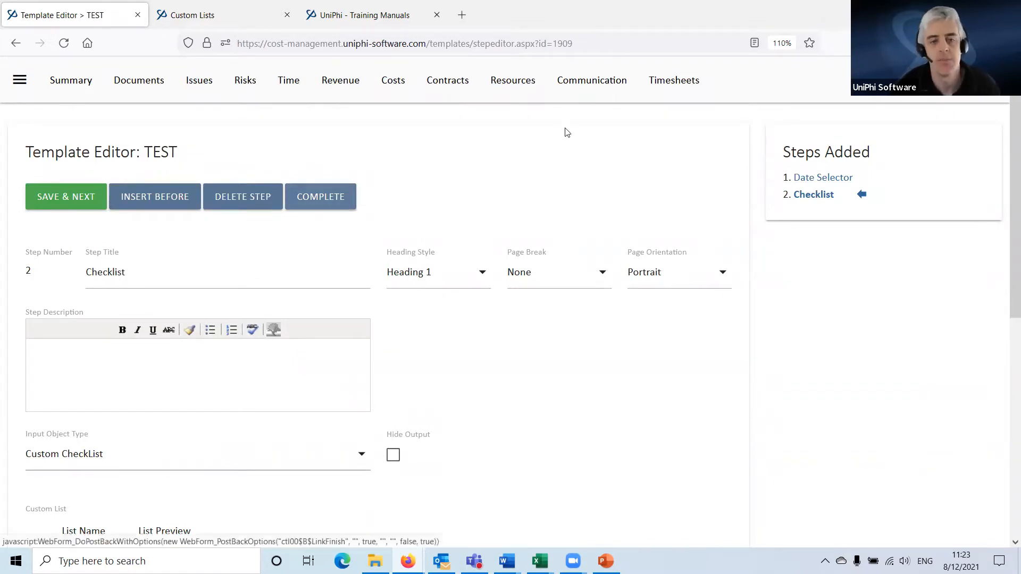
# - Save the Checklist step to continue with a third step, and title the new step Distribution
pyautogui.click(80, 201)
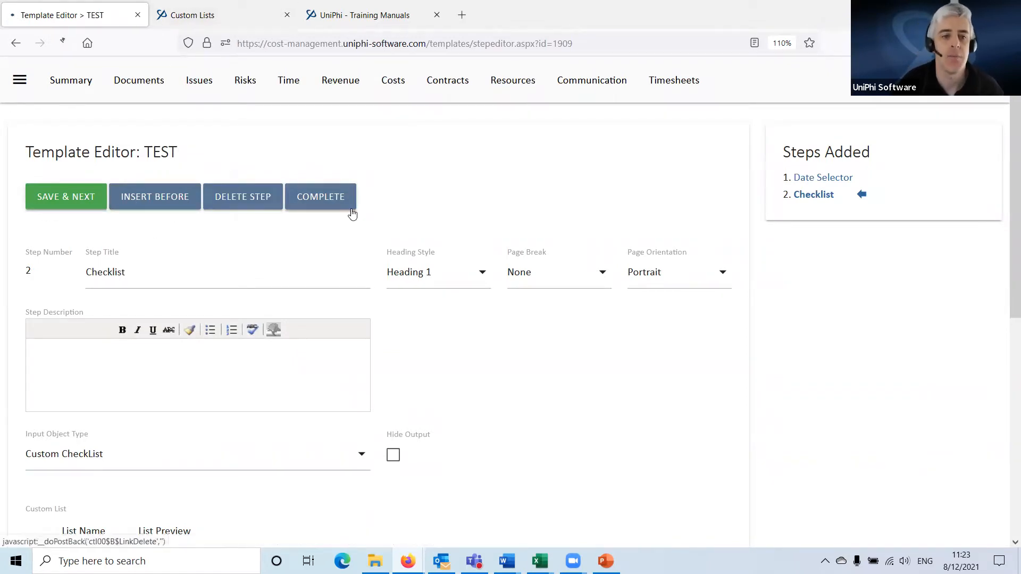
pyautogui.click(118, 275)
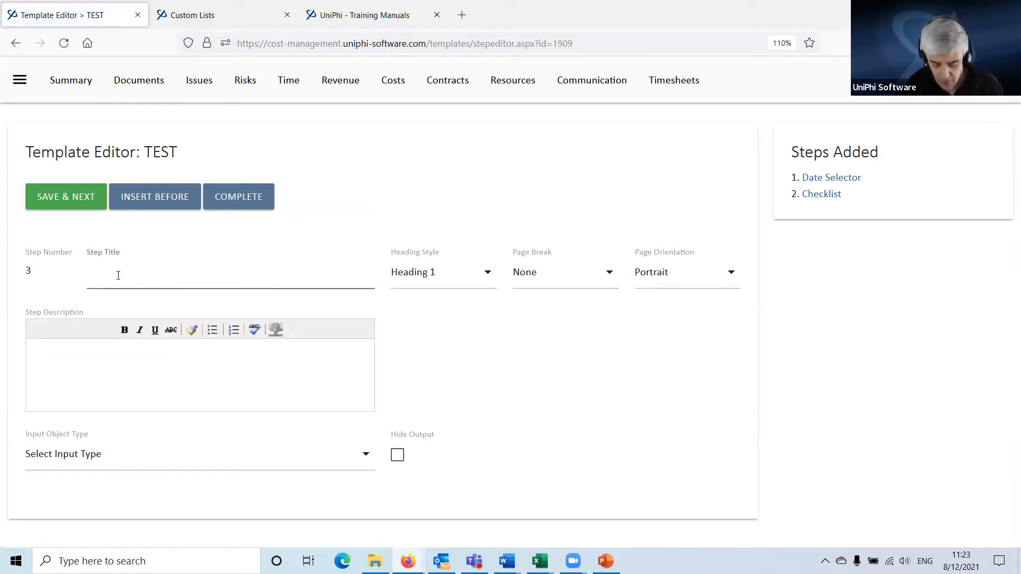
pyautogui.write('Distributi')
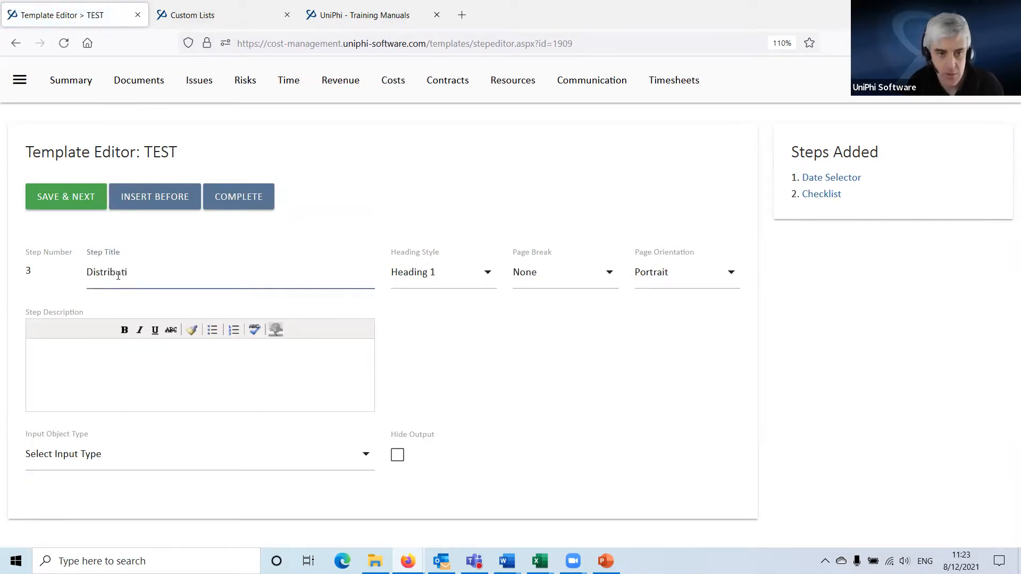
pyautogui.write('on')
# - Set the third template step's input object type to Distribution List
pyautogui.click(80, 455)
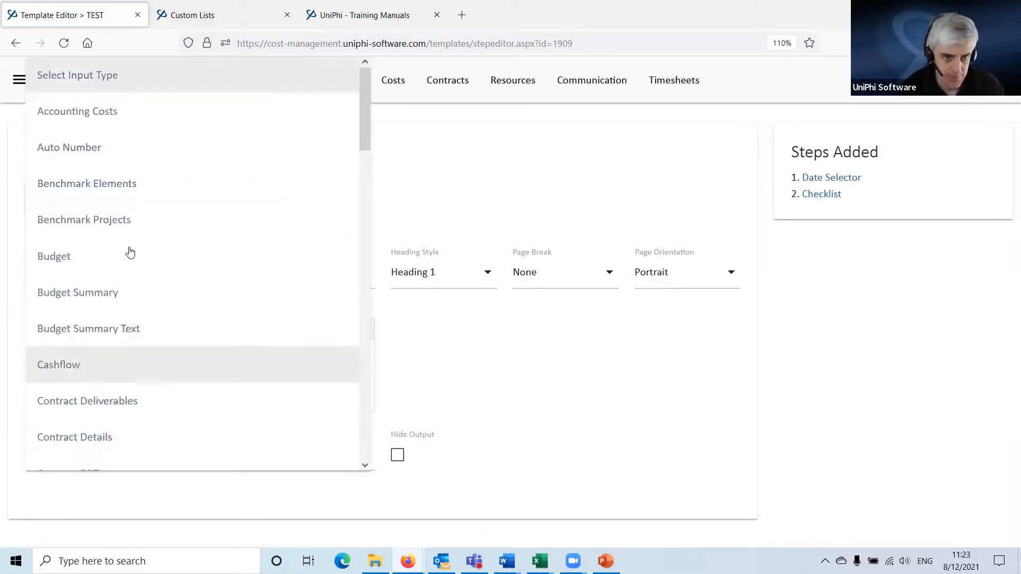
pyautogui.scroll(-3, 101, 298)
pyautogui.scroll(-7, 98, 348)
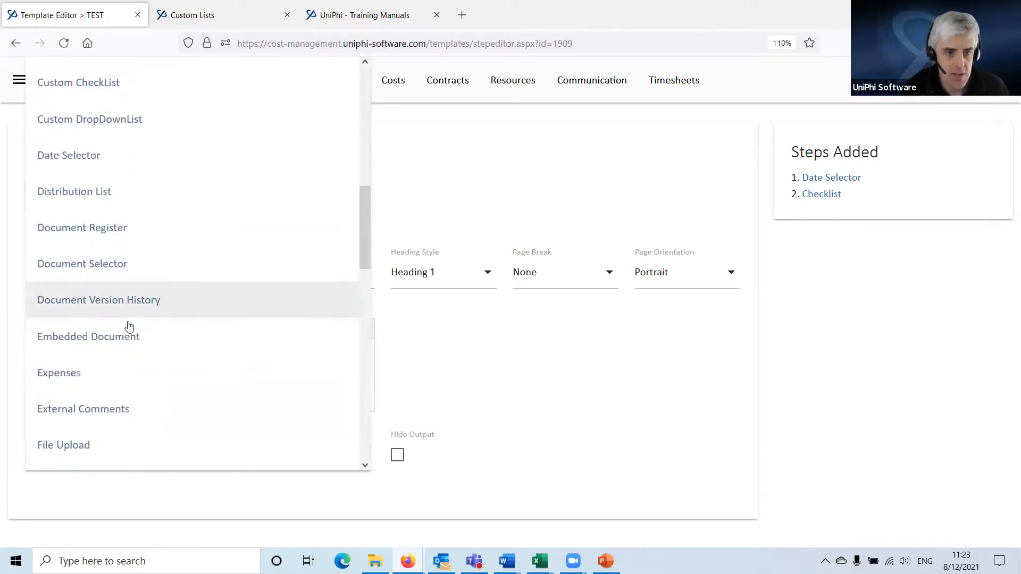
pyautogui.click(99, 198)
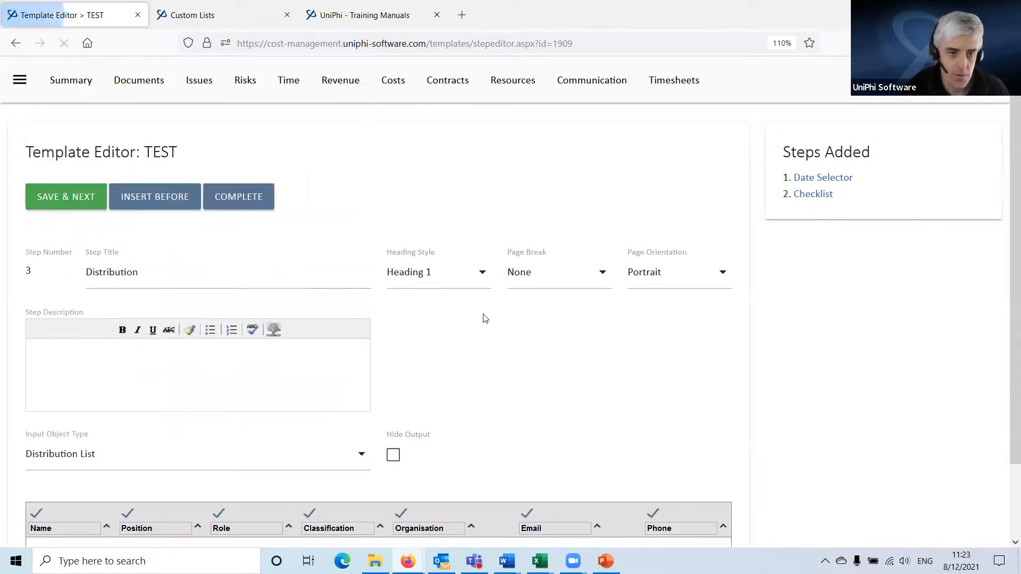
pyautogui.scroll(-2, 624, 371)
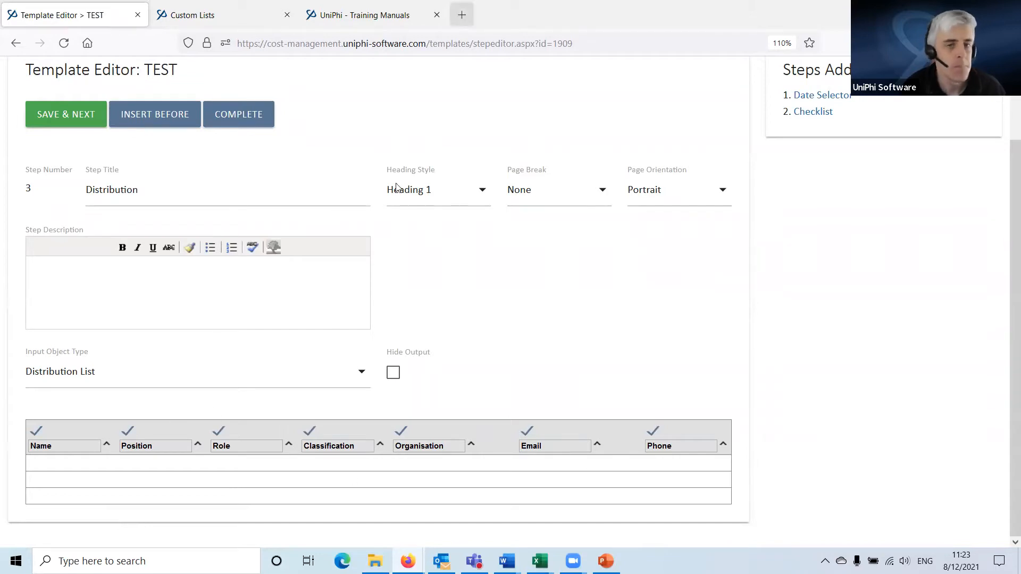
# - Switch to the second browser tab and review the team members and roles of the McClive Enterprises Worldwide Headquarters project in Resources
pyautogui.click(213, 15)
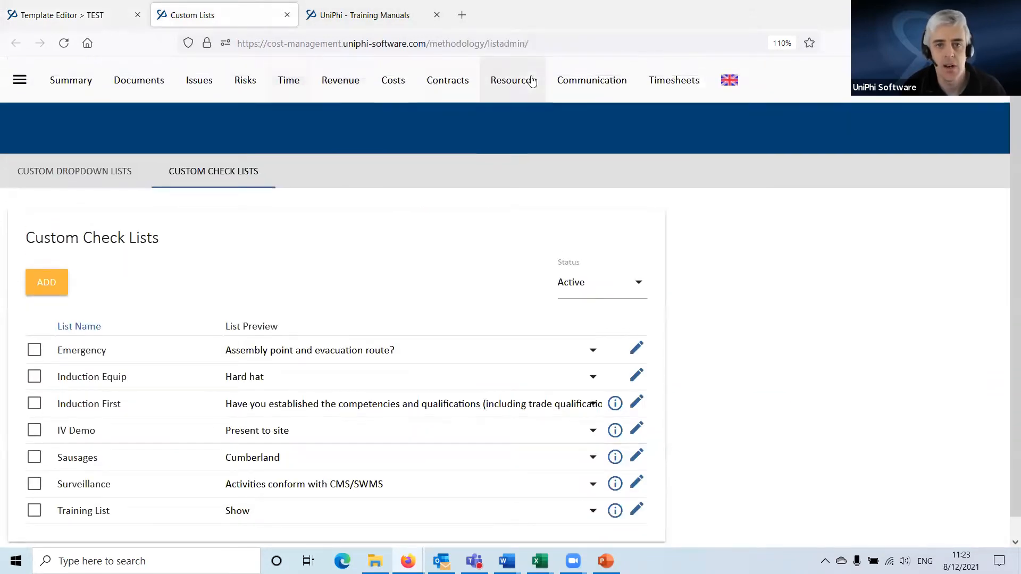
pyautogui.click(505, 88)
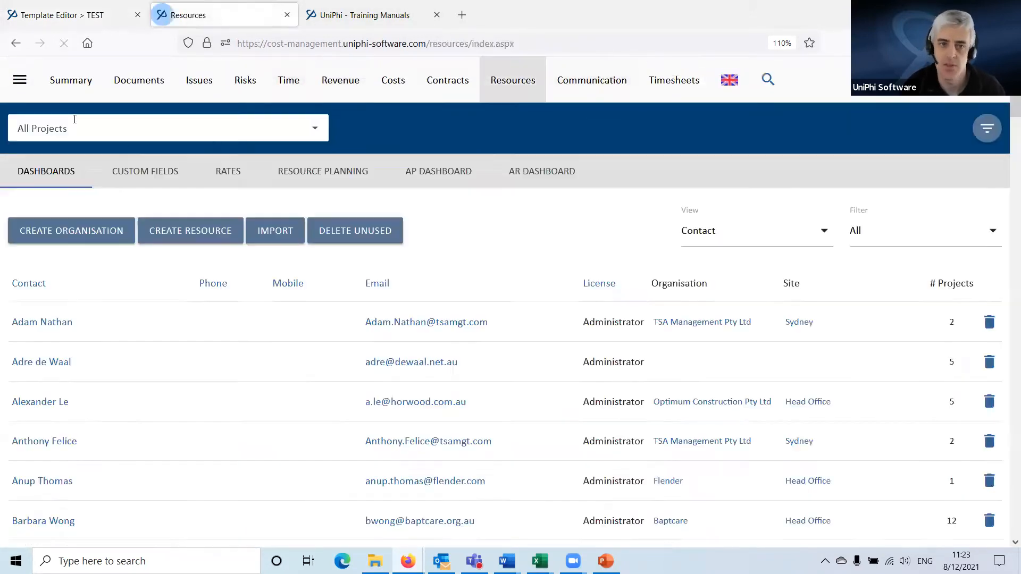
pyautogui.click(62, 131)
pyautogui.write('head')
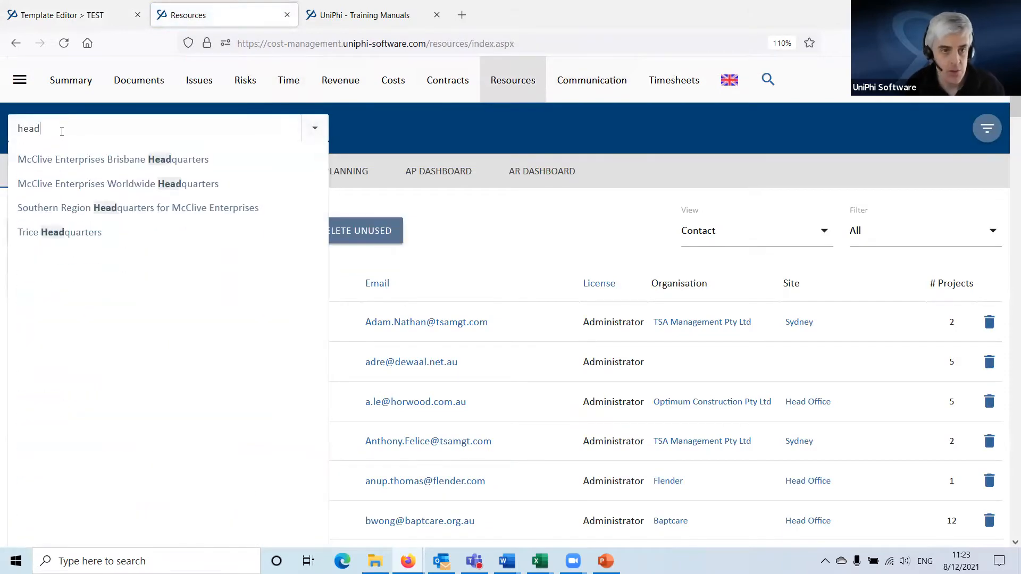
pyautogui.press('Down')
pyautogui.press('Down')
pyautogui.press('Return')
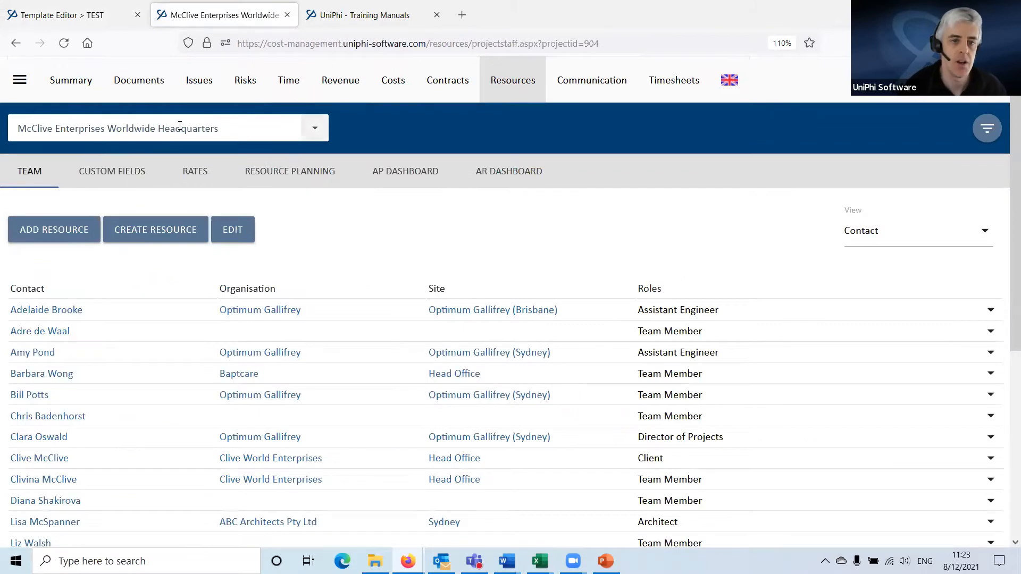
pyautogui.scroll(-3, 66, 211)
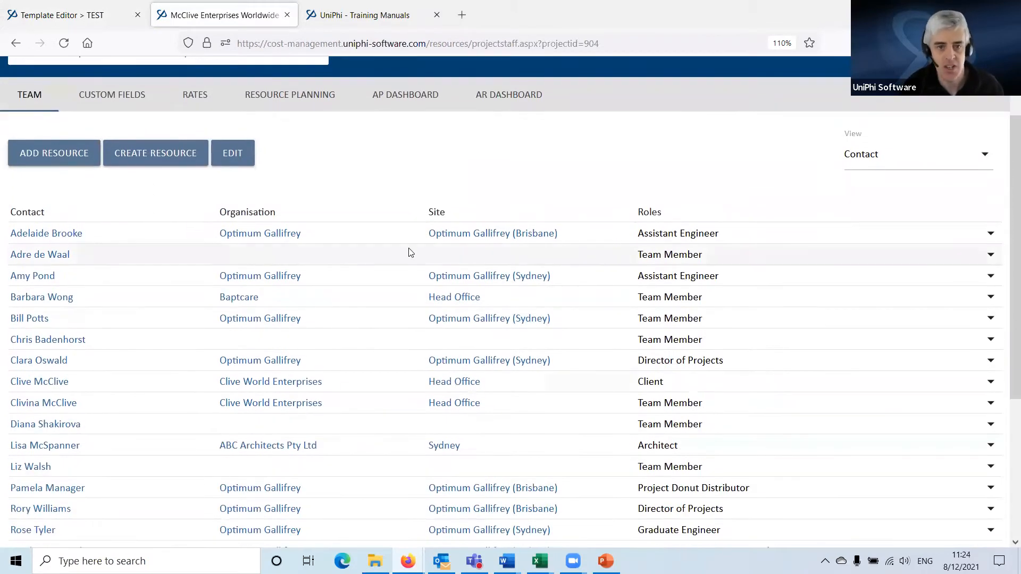
pyautogui.scroll(-8, 124, 290)
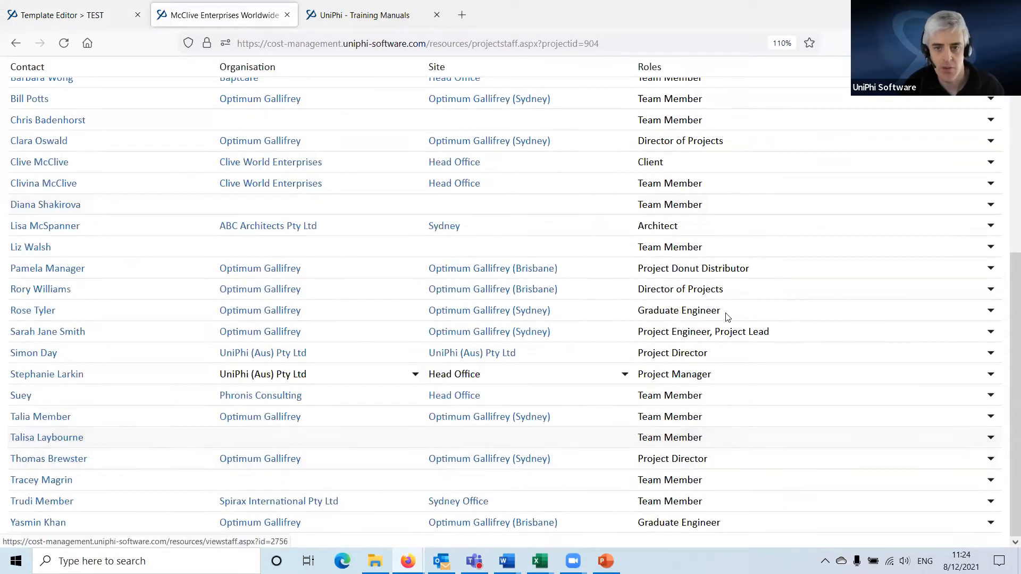
pyautogui.scroll(10, 538, 269)
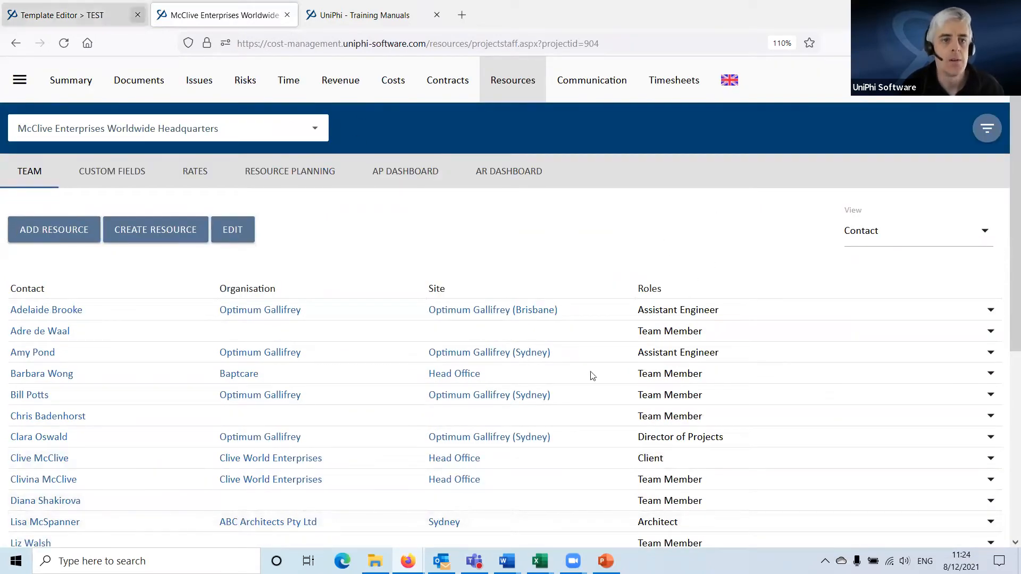
# - Return to the TEST template editor and exclude the Phone, Classification and Position columns from the distribution list
pyautogui.click(74, 15)
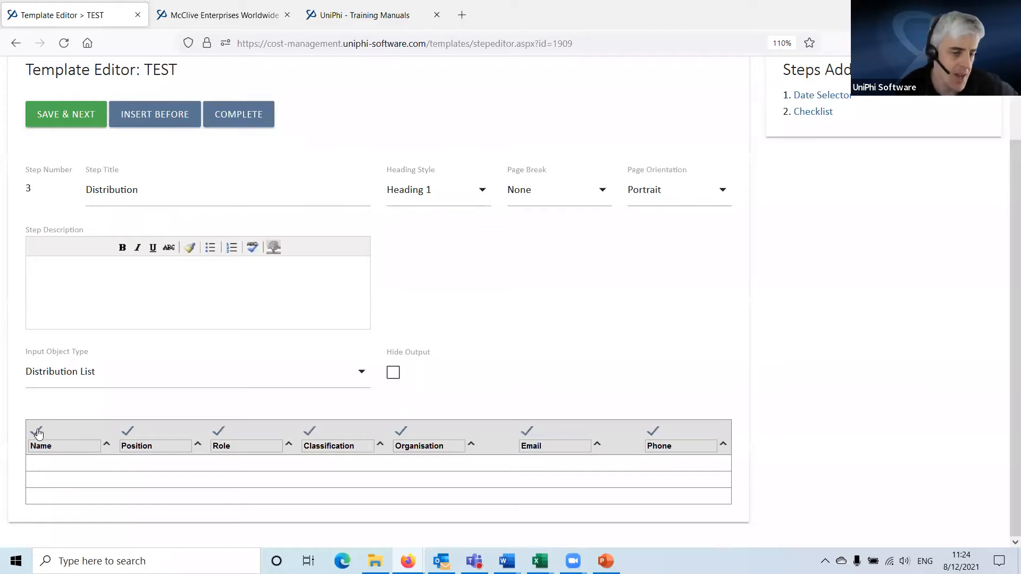
pyautogui.click(67, 448)
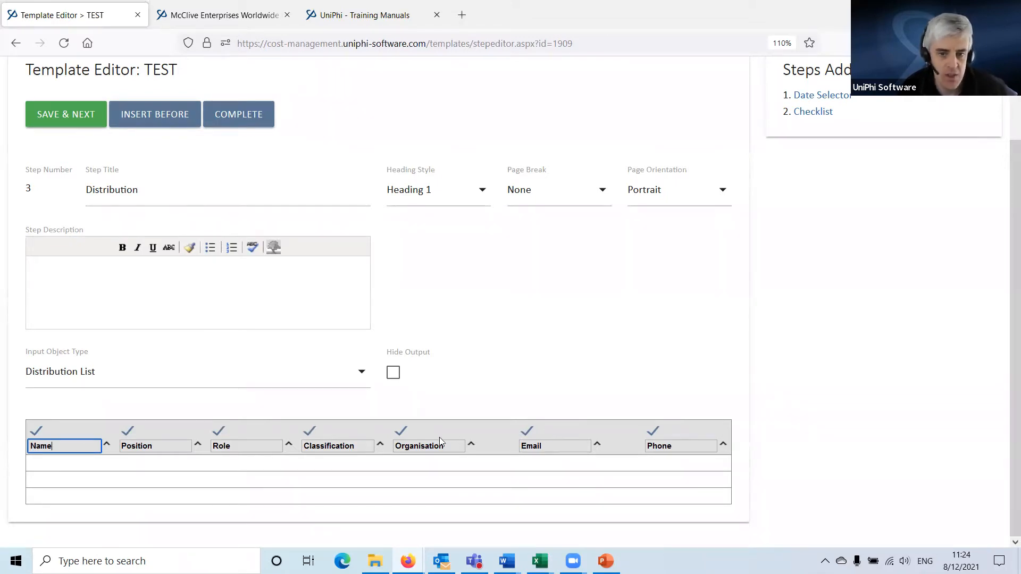
pyautogui.click(660, 433)
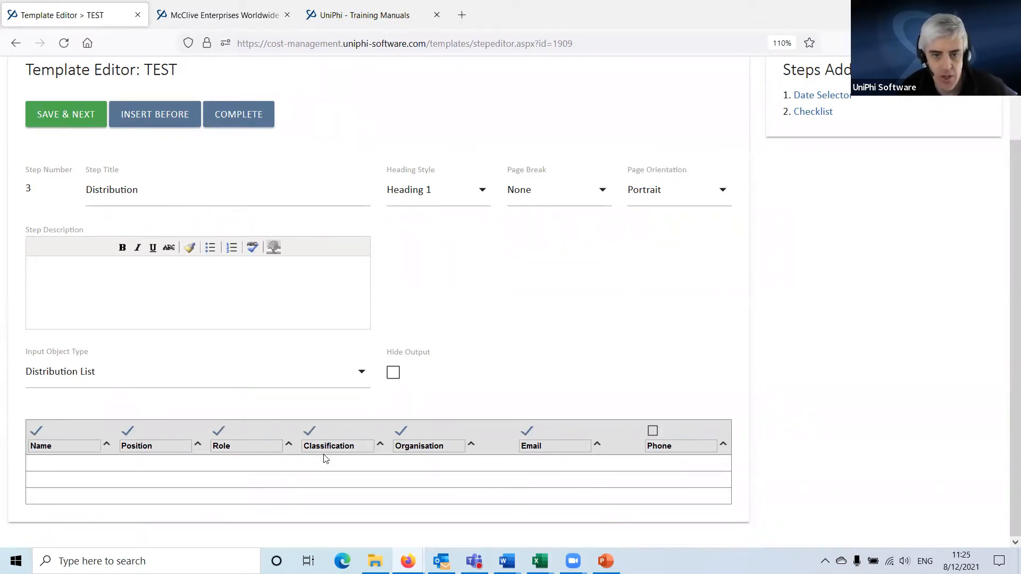
pyautogui.click(311, 433)
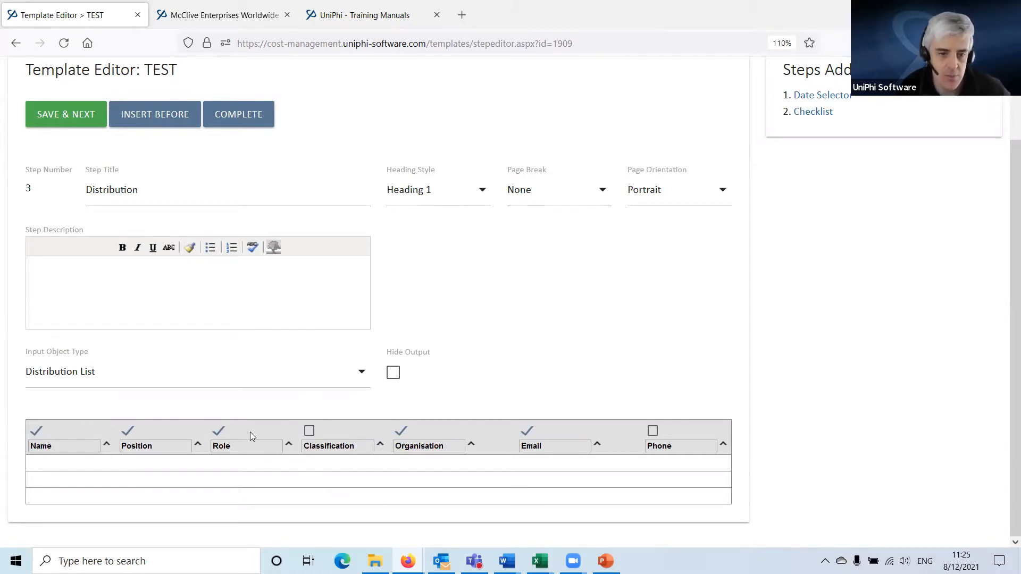
pyautogui.click(126, 433)
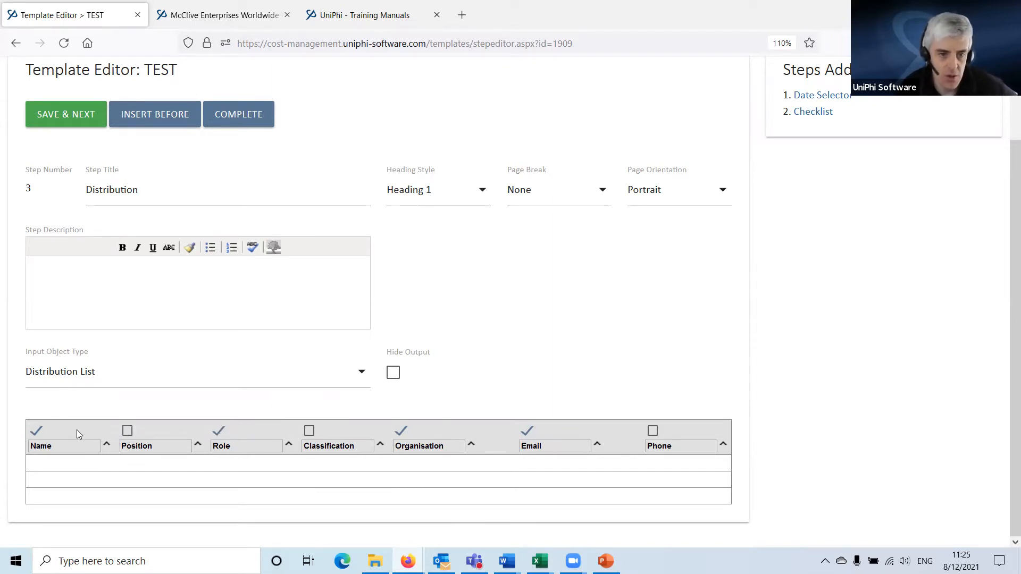
pyautogui.click(60, 445)
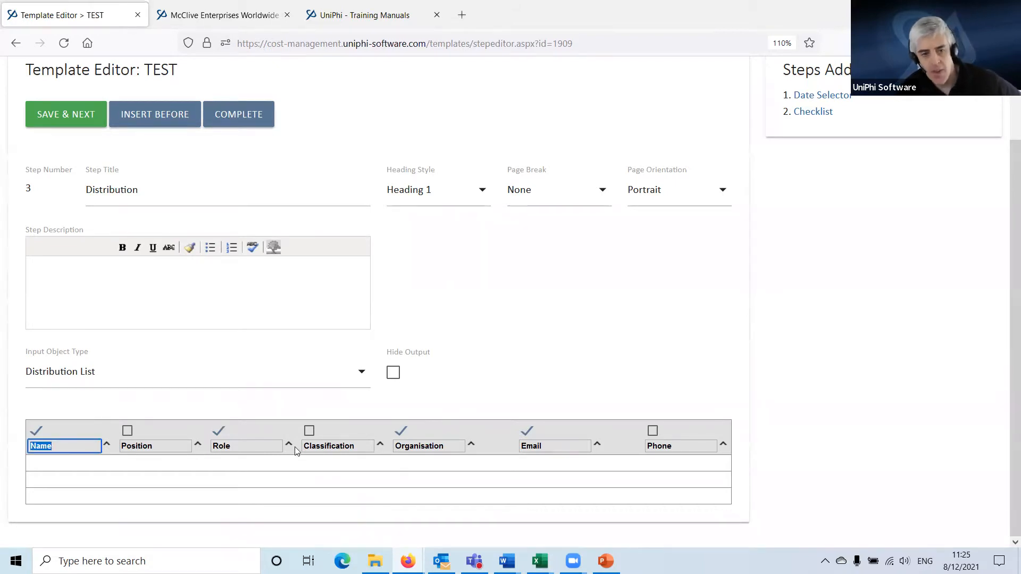
pyautogui.click(240, 446)
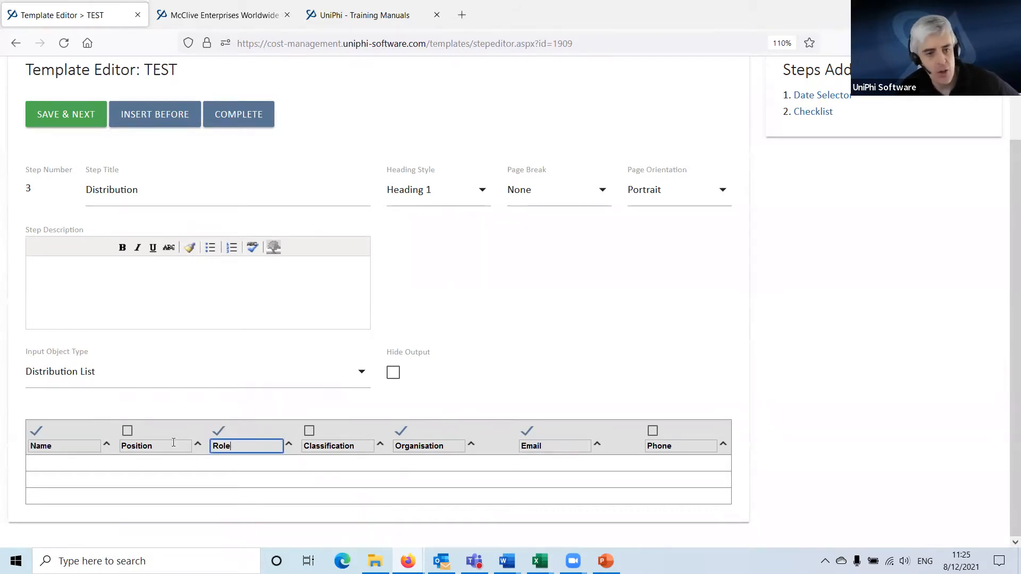
pyautogui.click(455, 447)
pyautogui.doubleClick(558, 446)
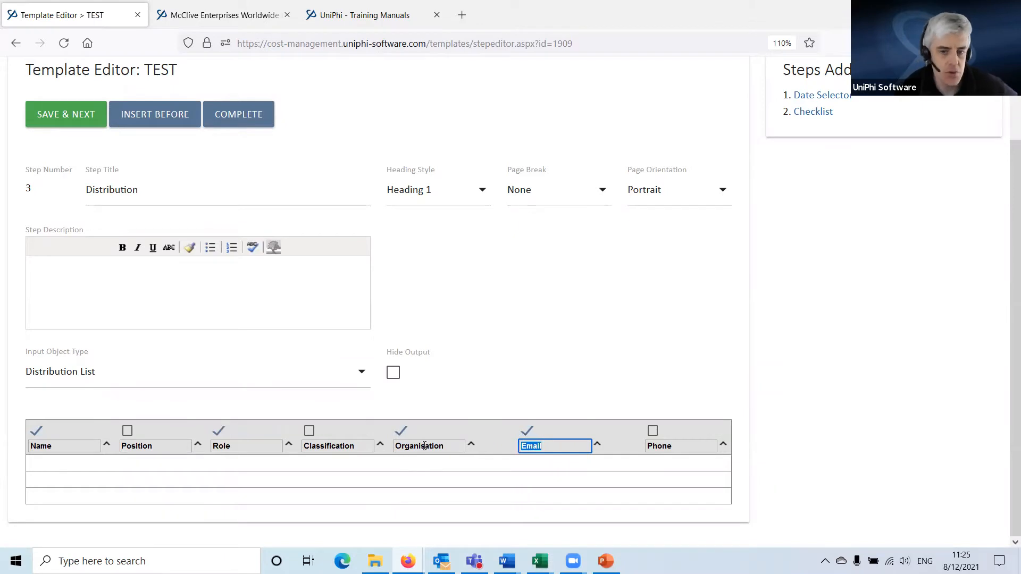
pyautogui.moveTo(449, 448); pyautogui.dragTo(287, 449)
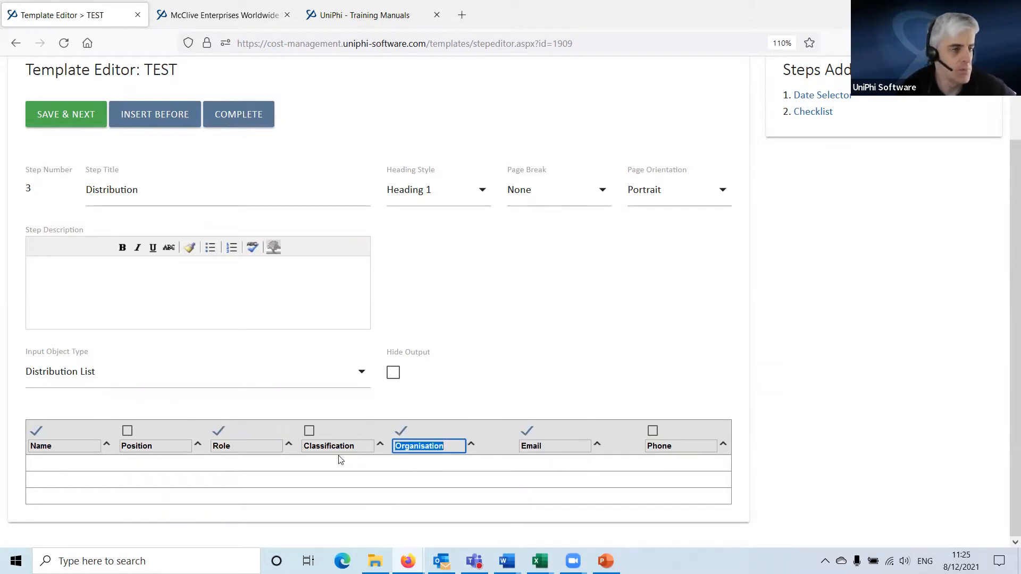
# - Rename the distribution list's Role column heading to Project Role and save the step to continue with a fourth one
pyautogui.click(255, 446)
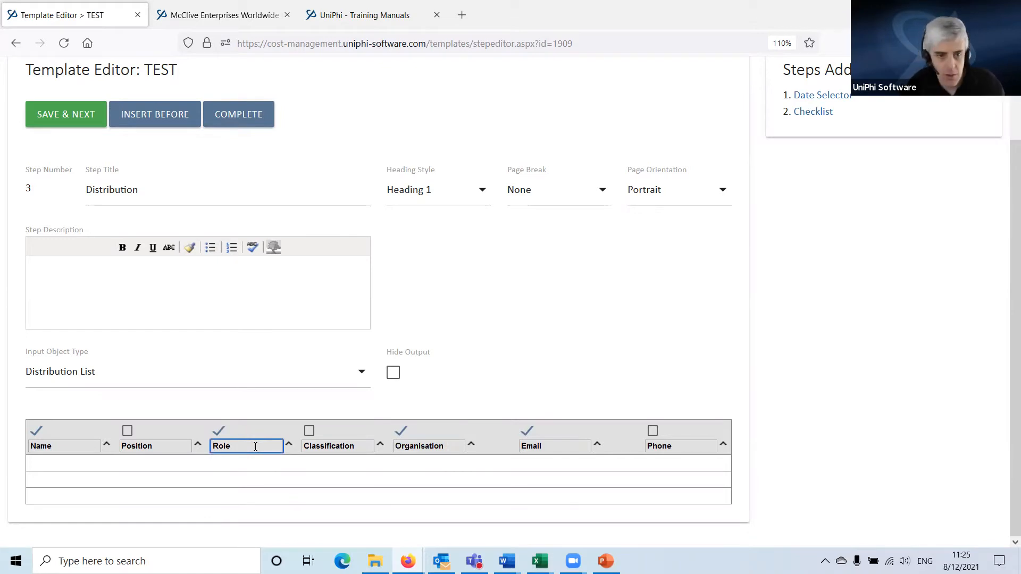
pyautogui.write('Pro')
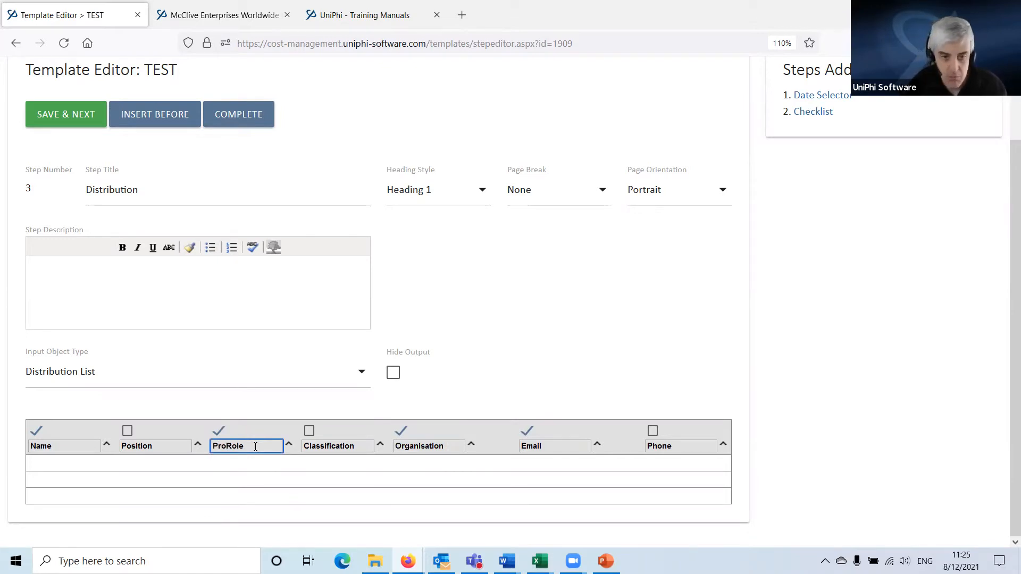
pyautogui.write('ject')
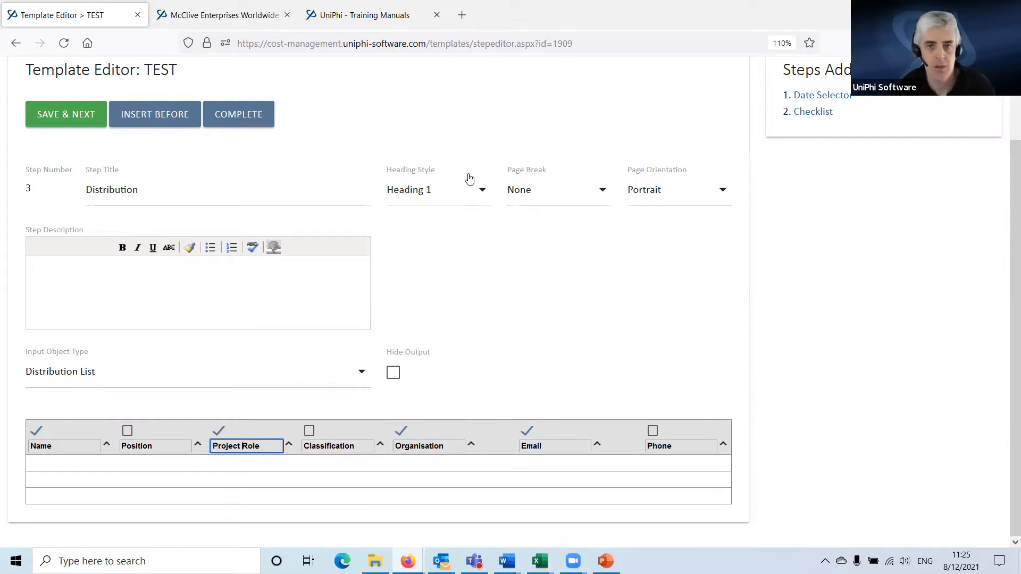
pyautogui.click(70, 120)
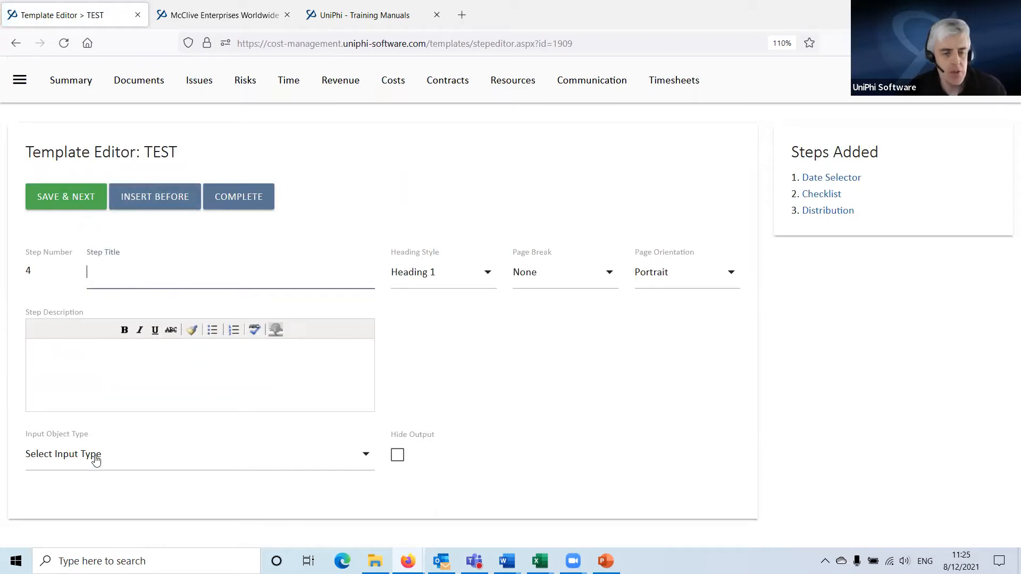
# - Set the fourth template step's input object type to Textbox (Single Line)
pyautogui.click(155, 444)
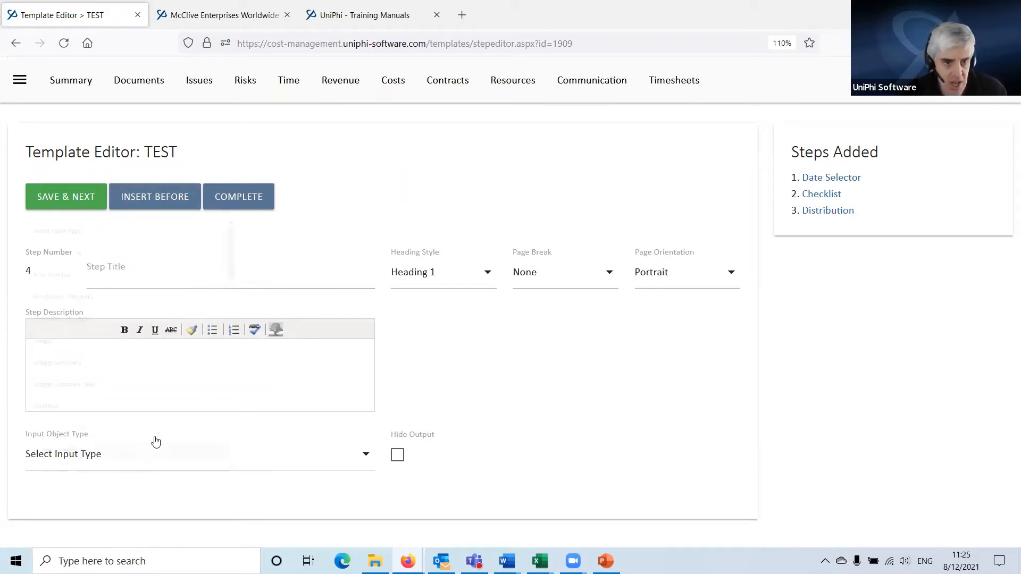
pyautogui.scroll(-4, 192, 298)
pyautogui.scroll(-10, 195, 300)
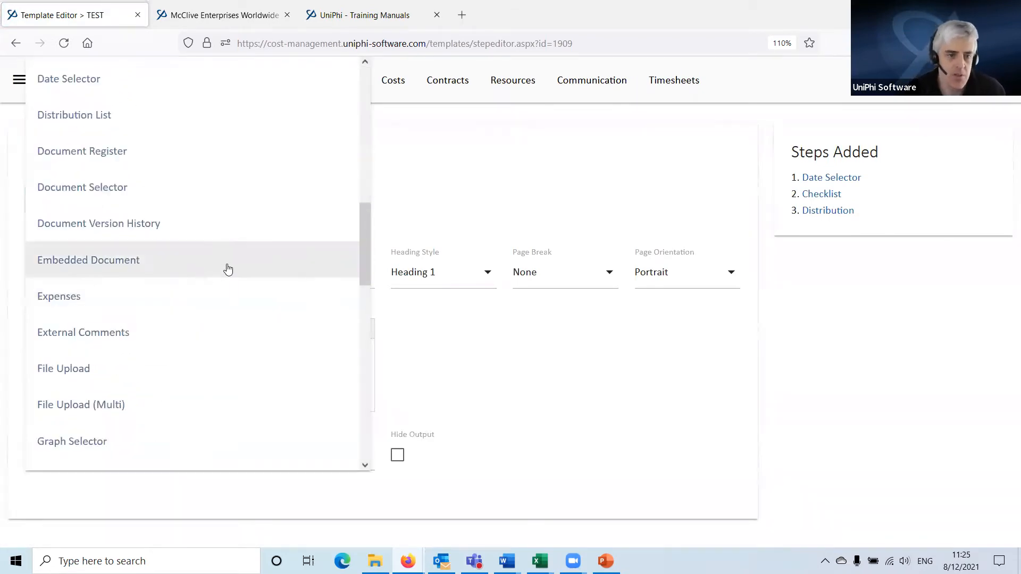
pyautogui.scroll(-10, 247, 243)
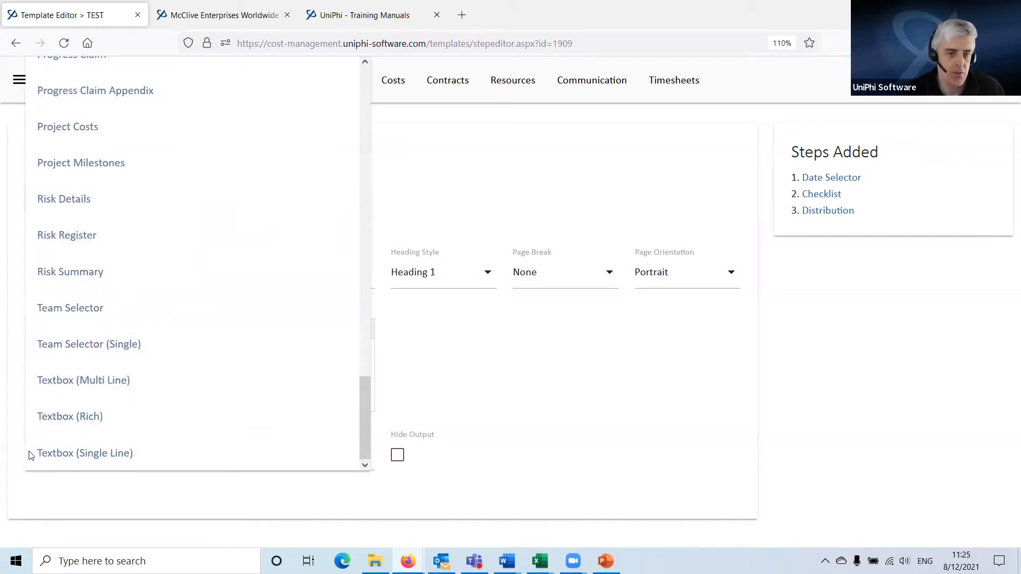
pyautogui.click(106, 453)
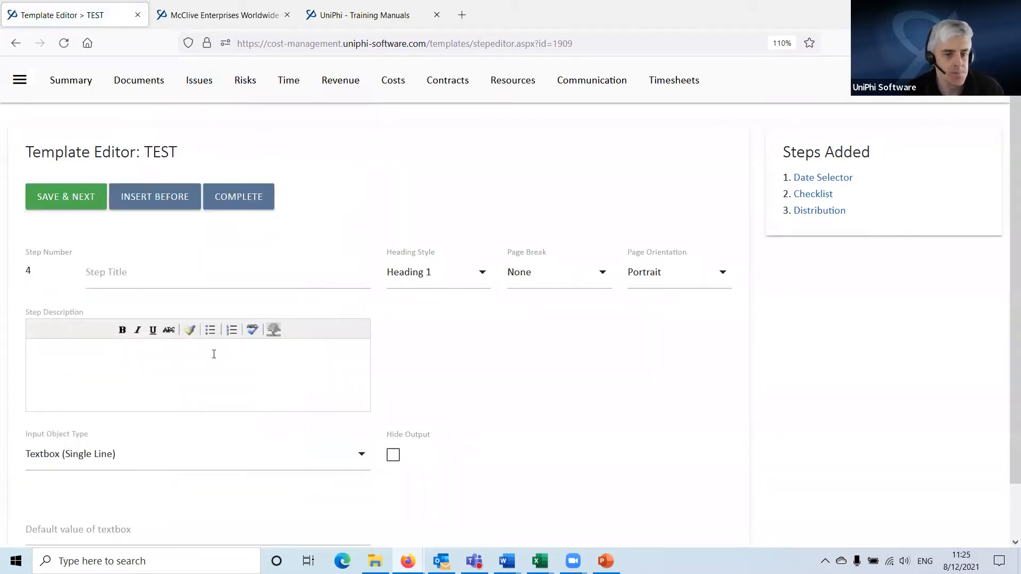
# - Title the fourth template step Single line of text
pyautogui.click(170, 276)
pyautogui.write('Sing')
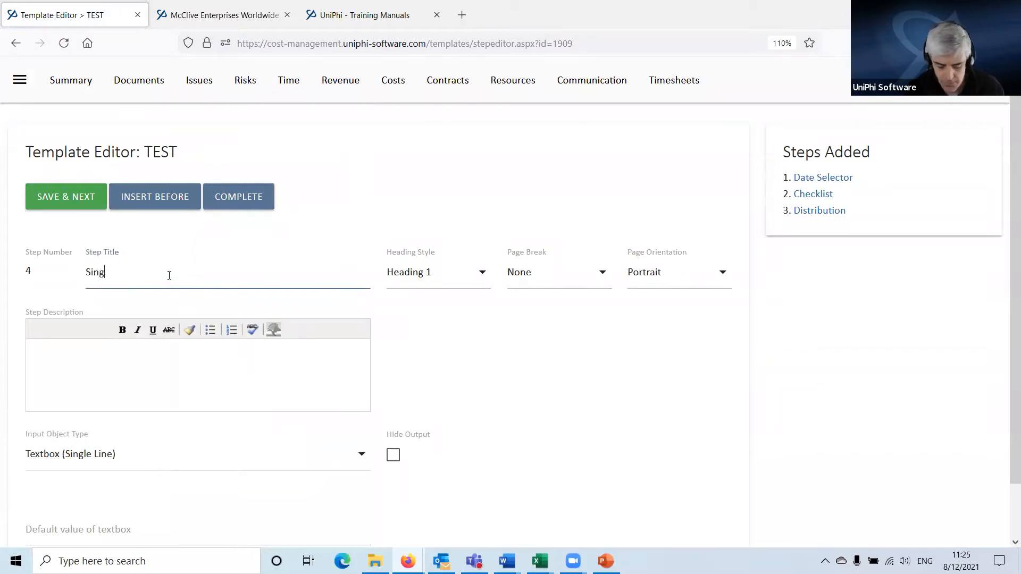
pyautogui.write('le li eof text')
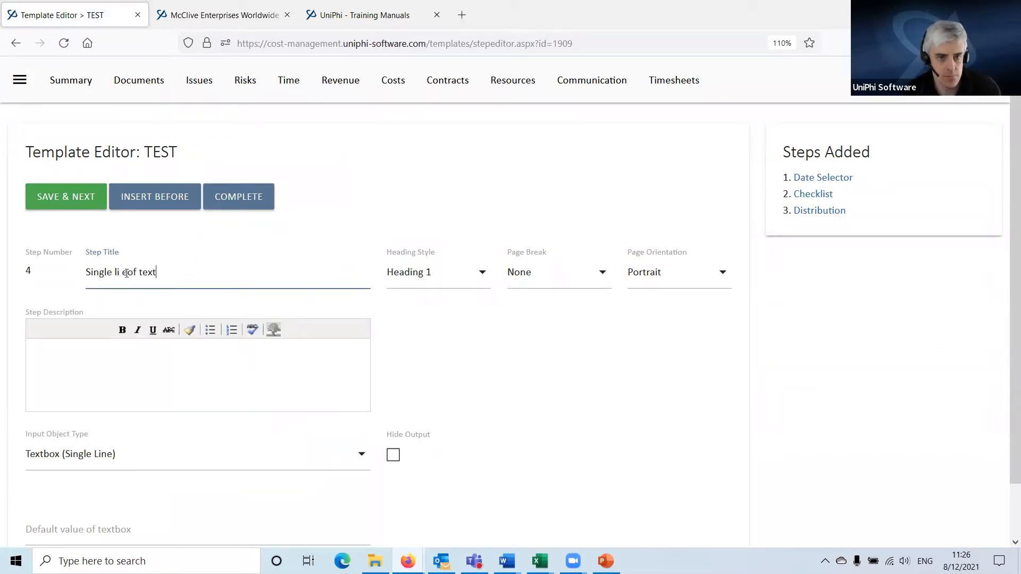
pyautogui.press('Left')
pyautogui.press('Left')
pyautogui.write('n')
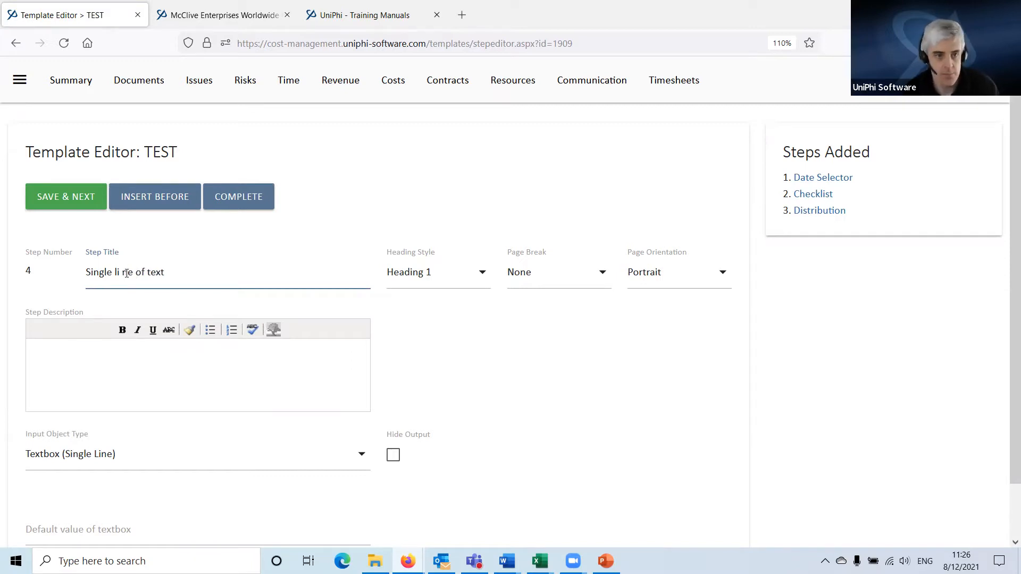
pyautogui.press('Left')
pyautogui.press('BackSpace')
# - Set the textbox's default value to 0 mm and save the step to continue with a fifth one
pyautogui.scroll(-2, 326, 301)
pyautogui.click(153, 472)
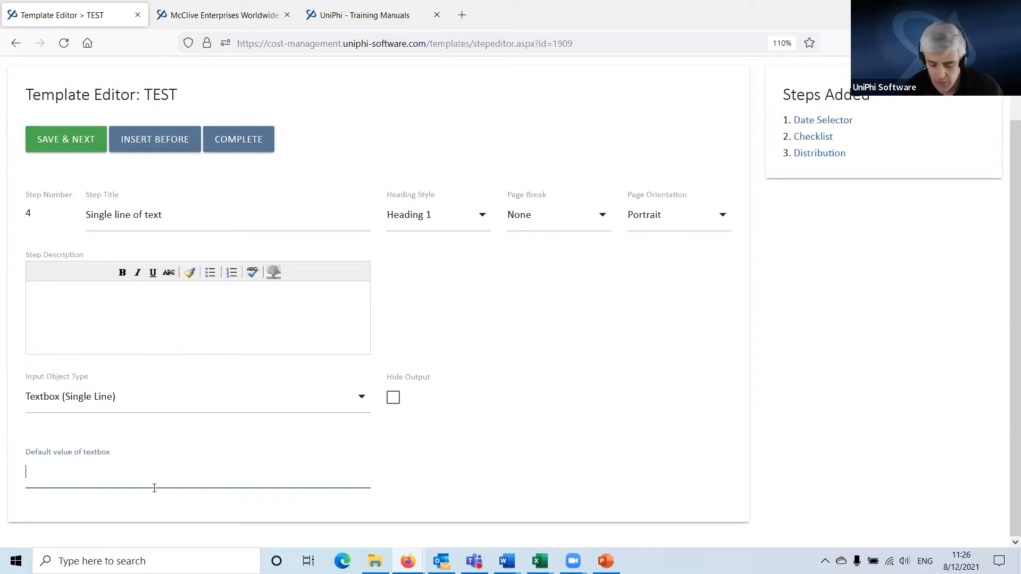
pyautogui.write('0')
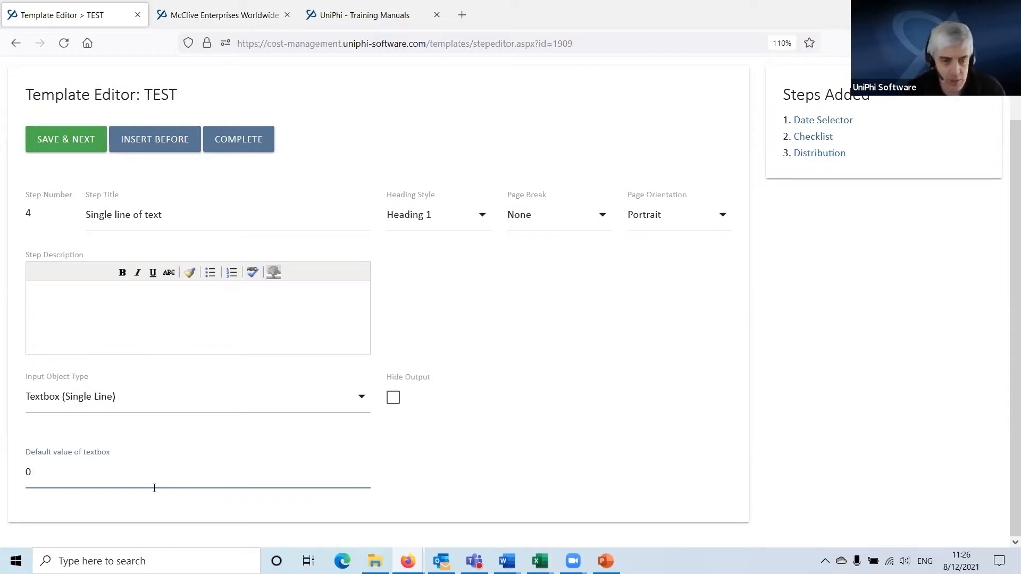
pyautogui.write(' mm')
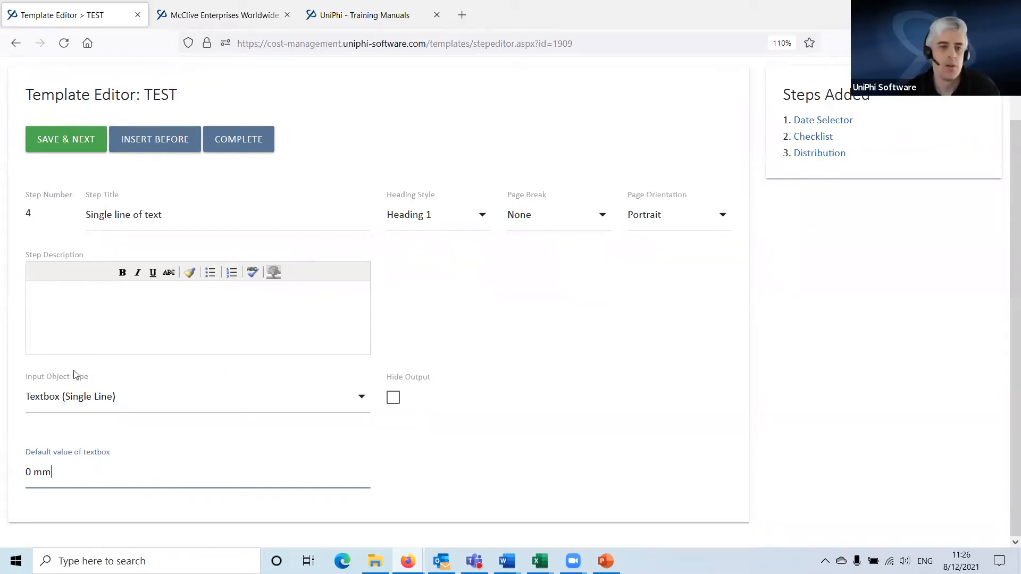
pyautogui.click(71, 143)
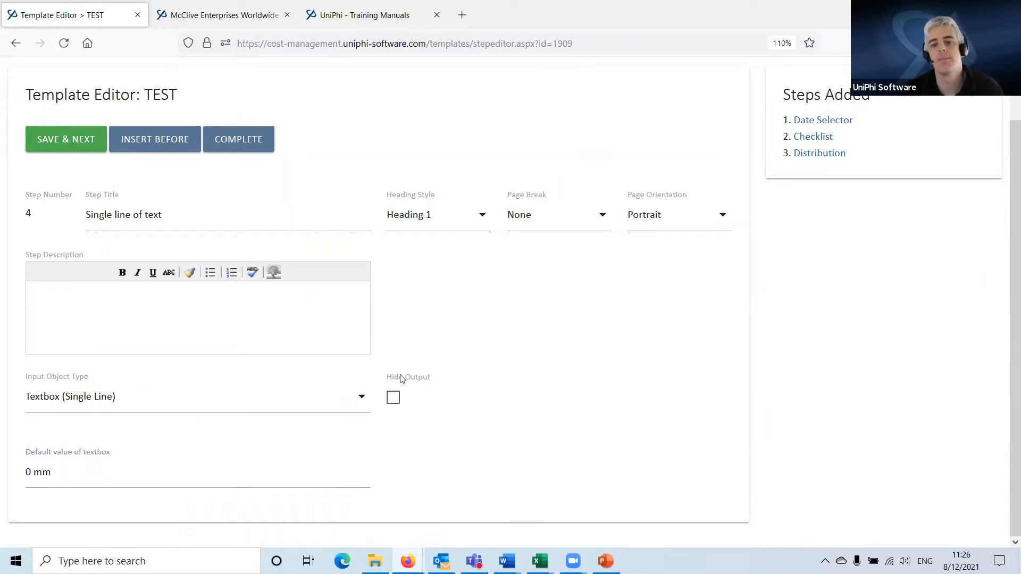
pyautogui.click(71, 148)
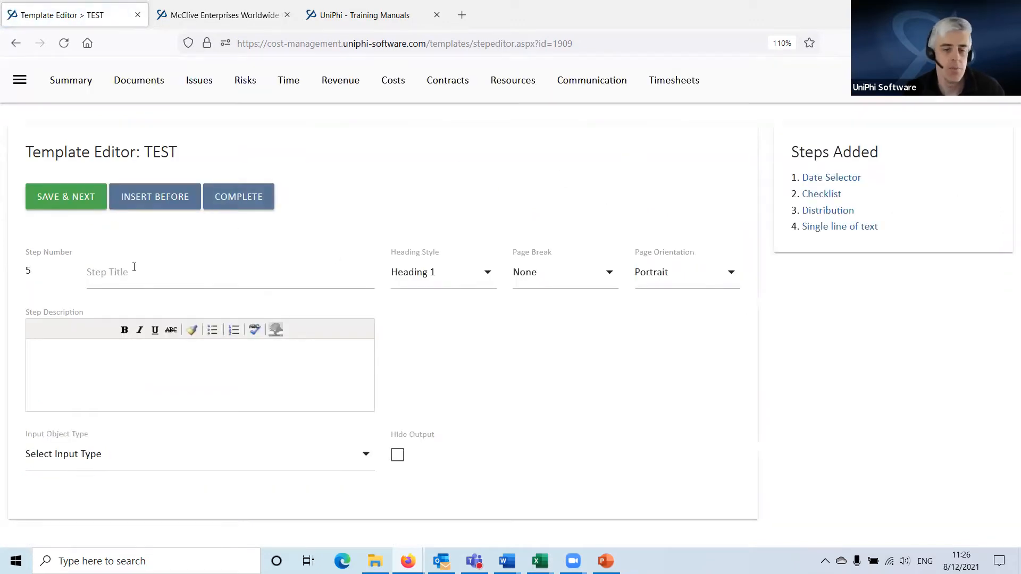
# - Title the fifth template step File and set its input object type to File Upload
pyautogui.click(141, 272)
pyautogui.write('File')
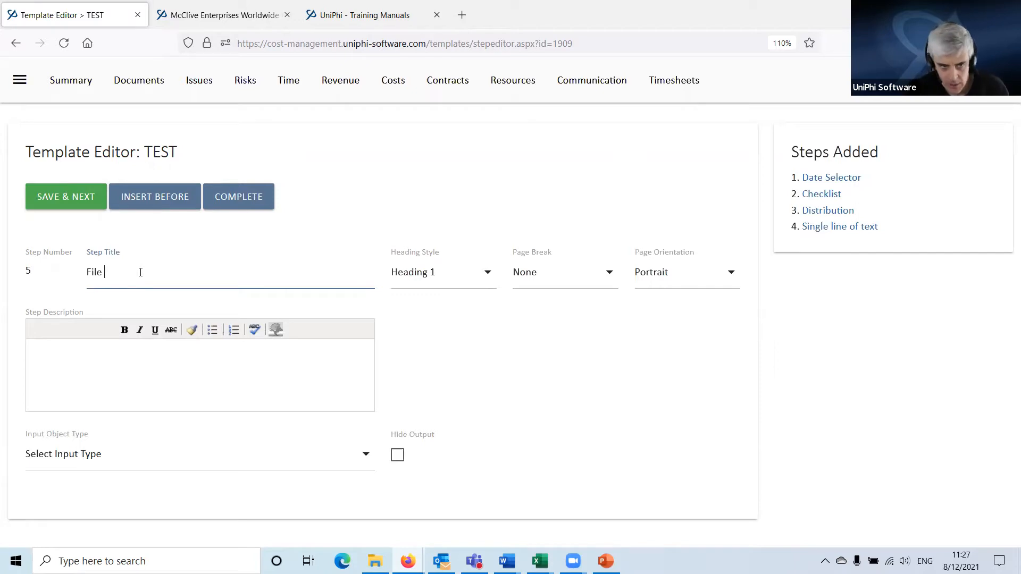
pyautogui.click(136, 455)
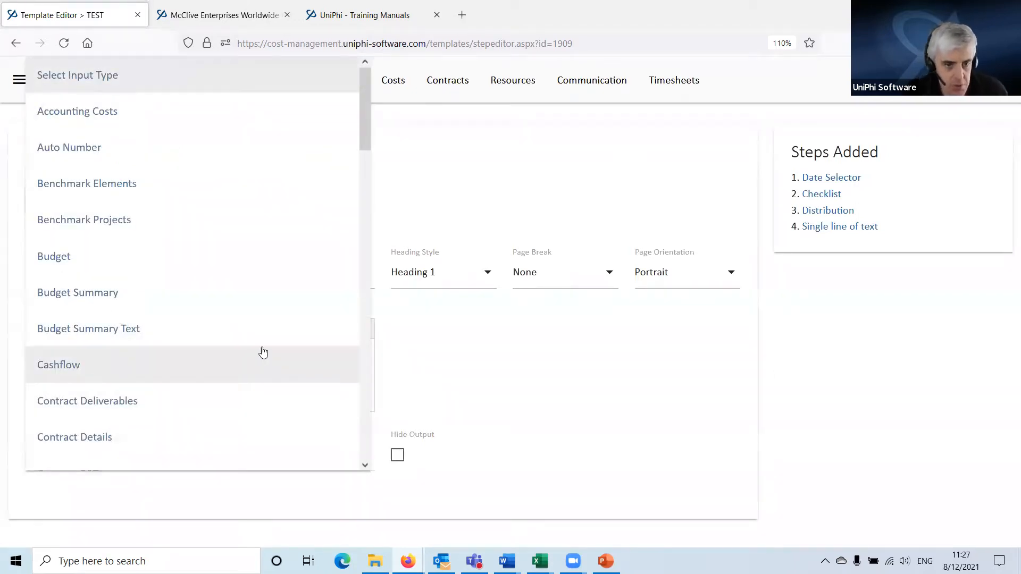
pyautogui.scroll(-3, 292, 279)
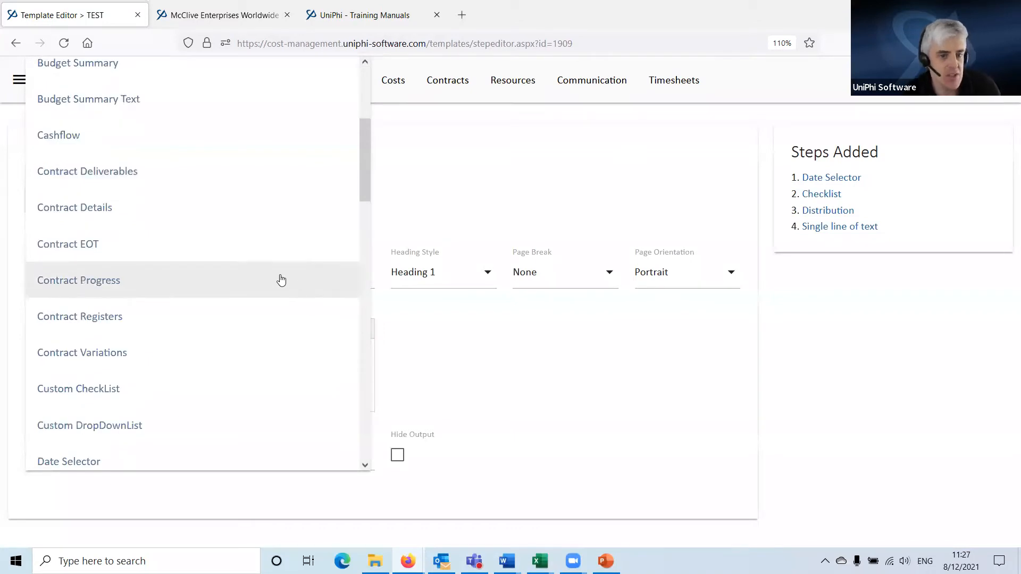
pyautogui.scroll(-3, 282, 266)
pyautogui.scroll(-5, 245, 261)
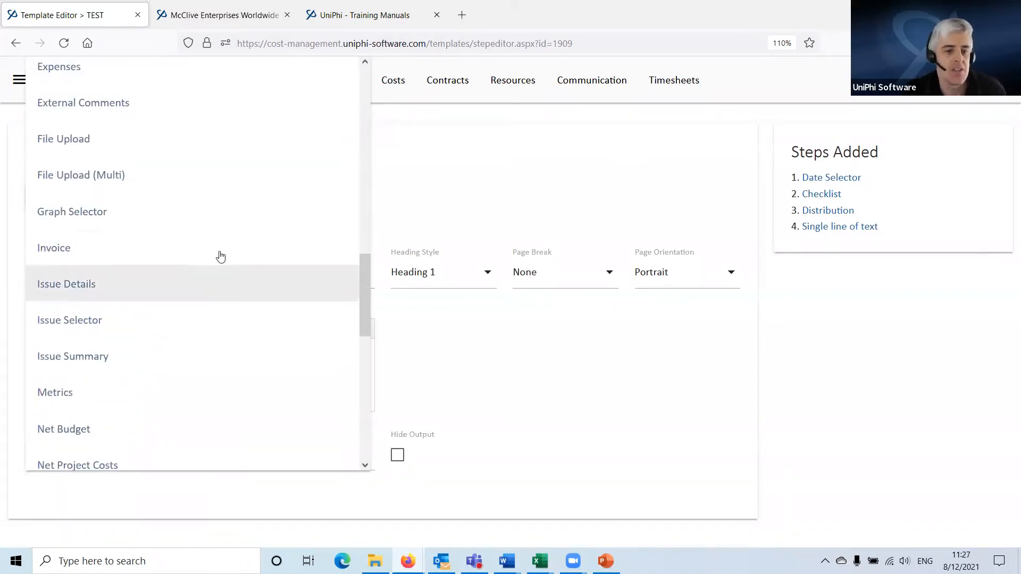
pyautogui.scroll(1, 102, 285)
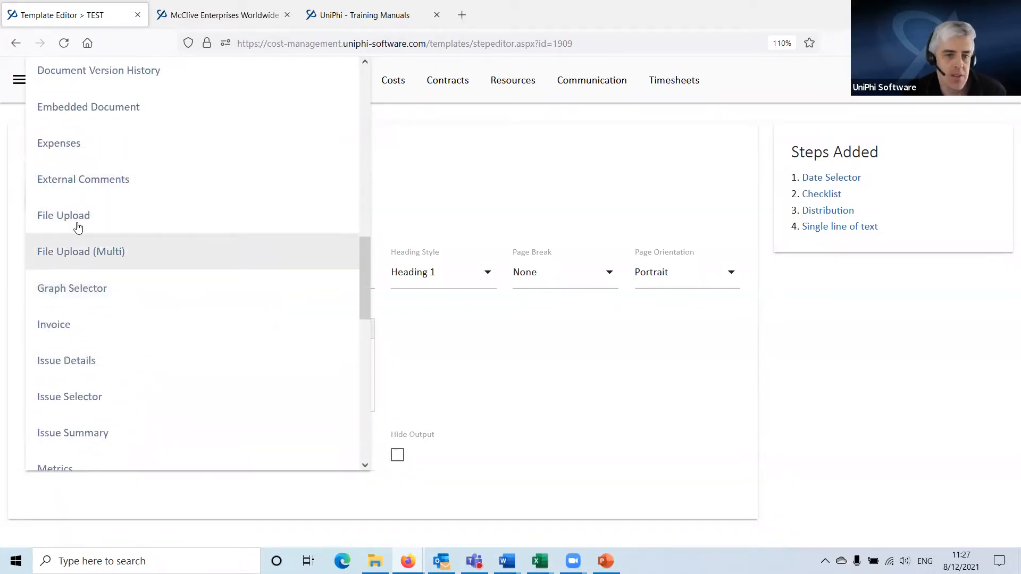
pyautogui.click(104, 221)
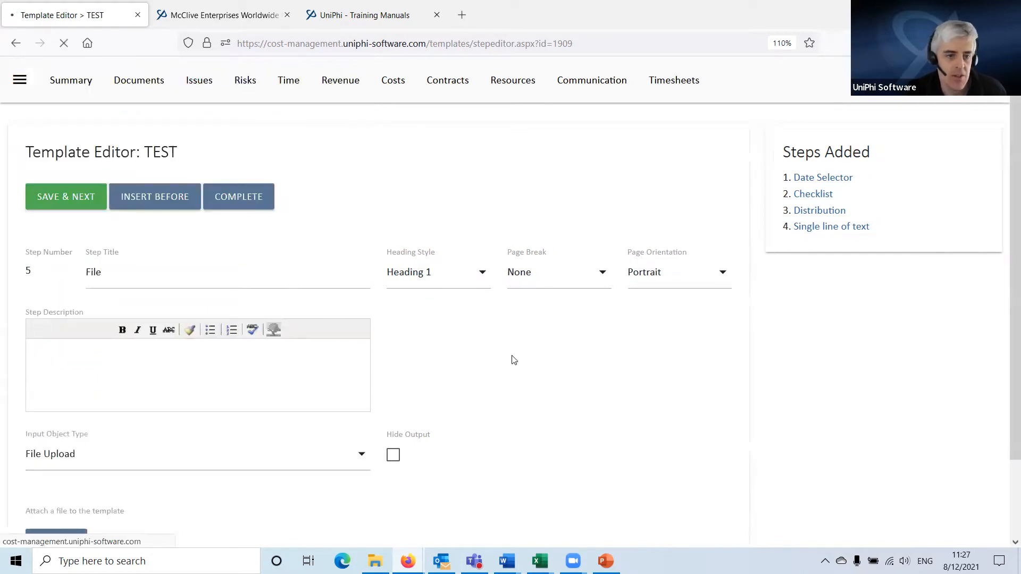
# - Change the fifth step's input object type to File Upload (Multi)
pyautogui.scroll(-2, 60, 364)
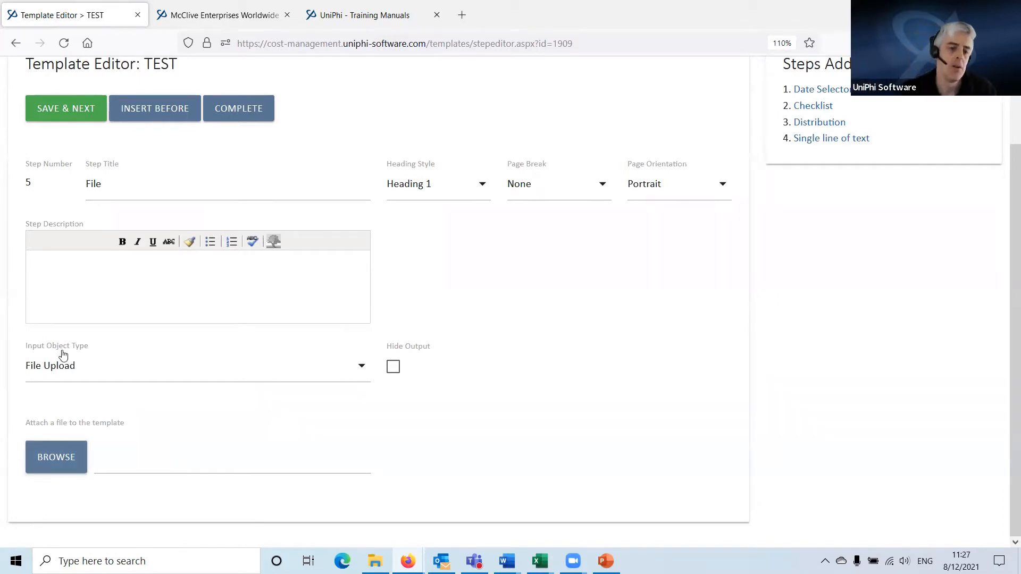
pyautogui.click(65, 367)
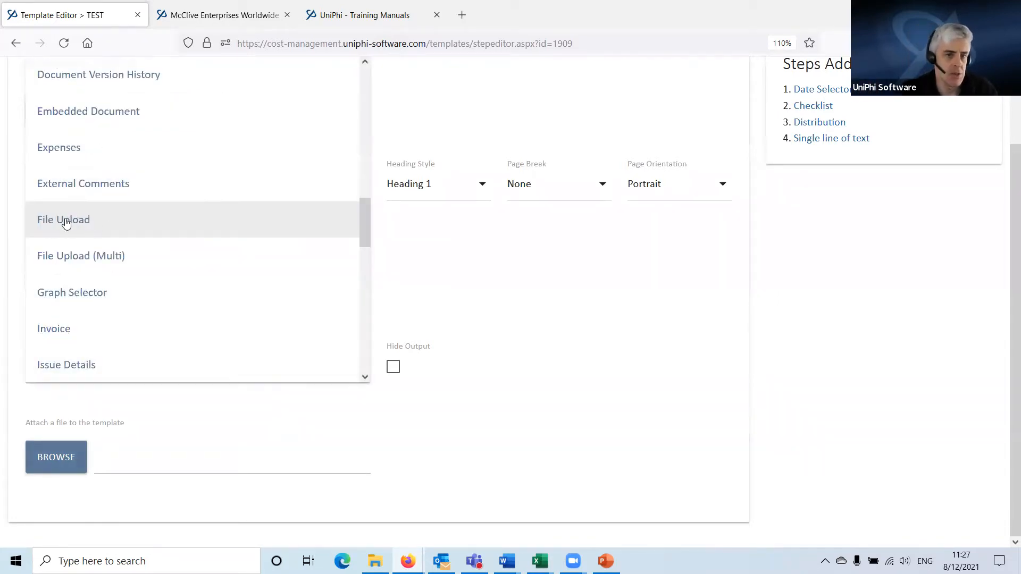
pyautogui.click(117, 263)
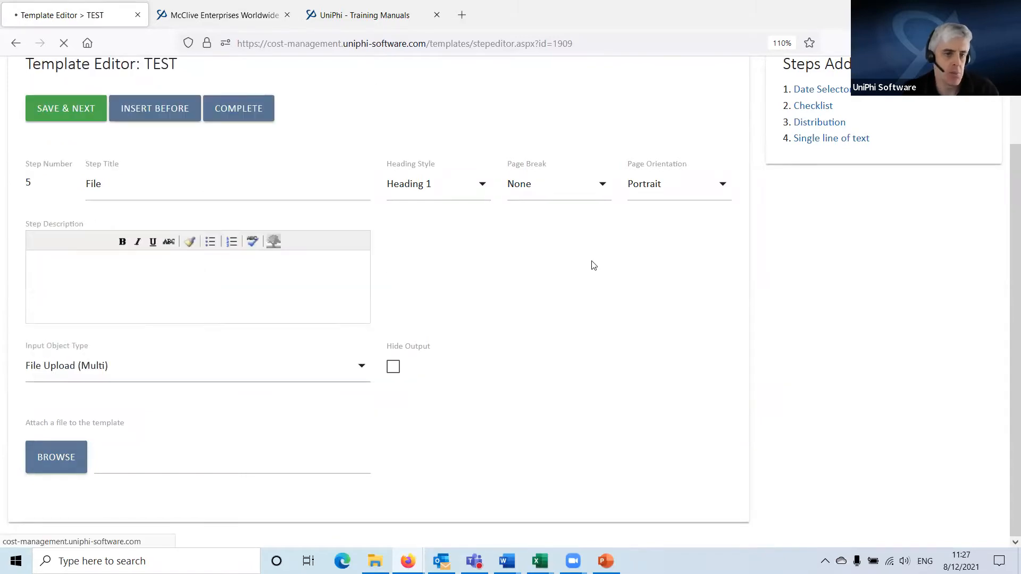
pyautogui.scroll(-1, 552, 287)
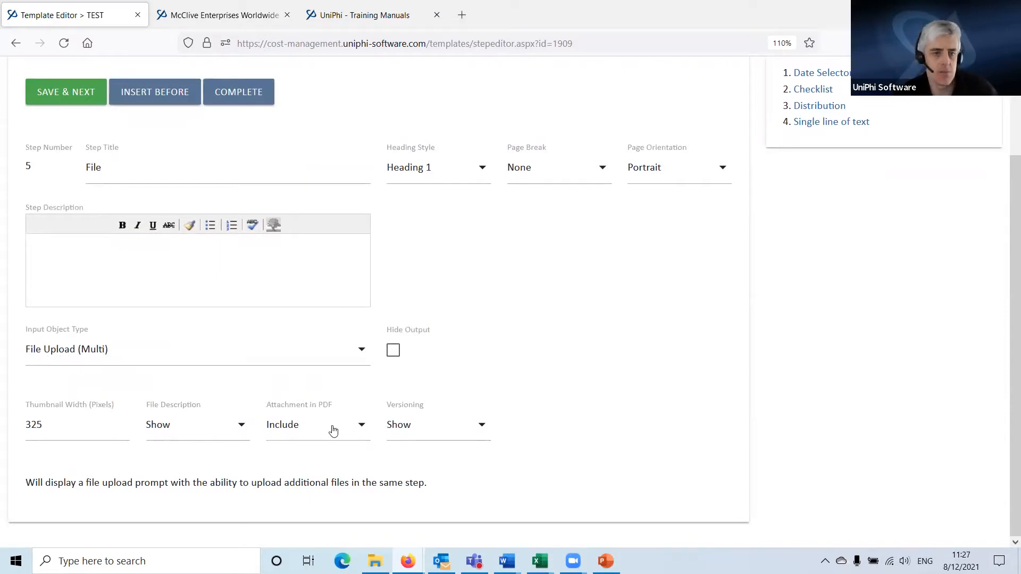
# - Extend the fifth step's title to File Upload
pyautogui.click(178, 161)
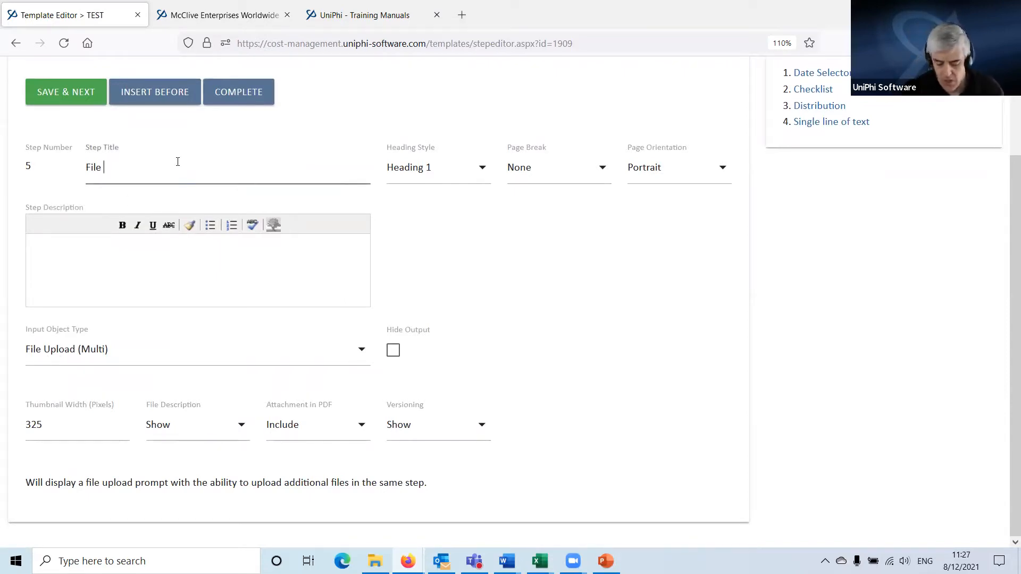
pyautogui.write('Uploa')
pyautogui.press('BackSpace')
pyautogui.press('BackSpace')
pyautogui.press('BackSpace')
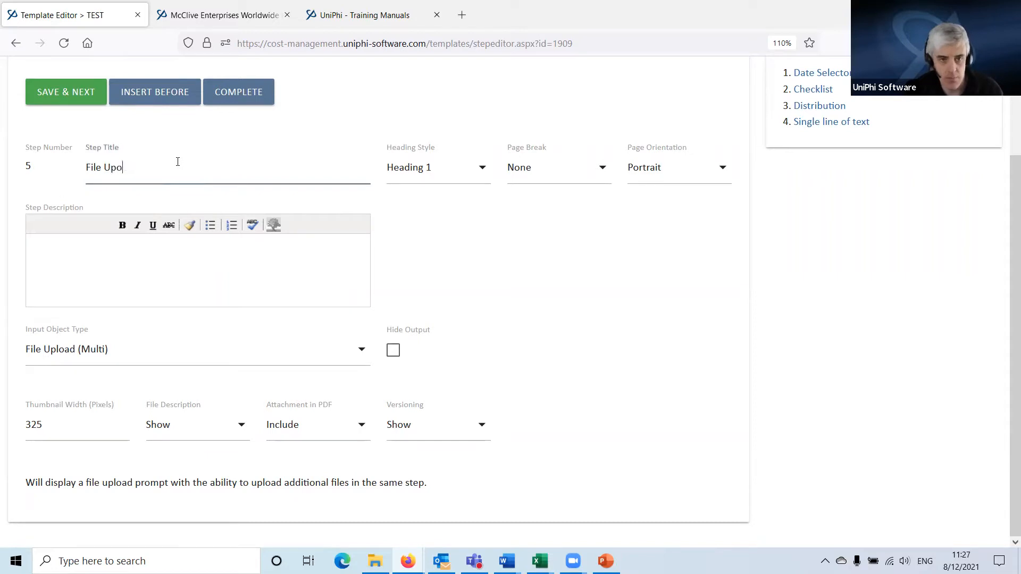
pyautogui.write('lolad')
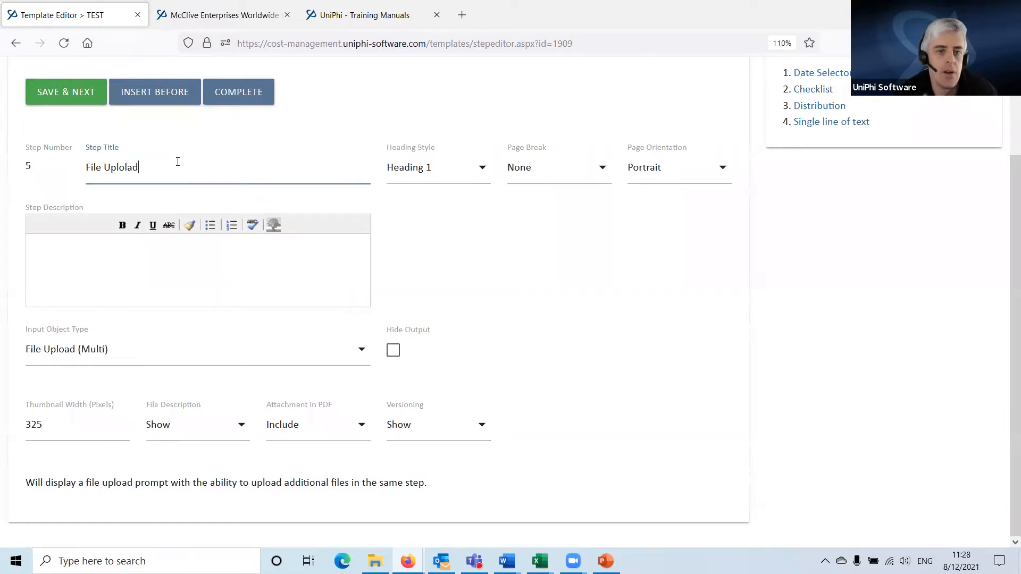
pyautogui.press('BackSpace')
pyautogui.press('BackSpace')
pyautogui.press('BackSpace')
pyautogui.write('ad')
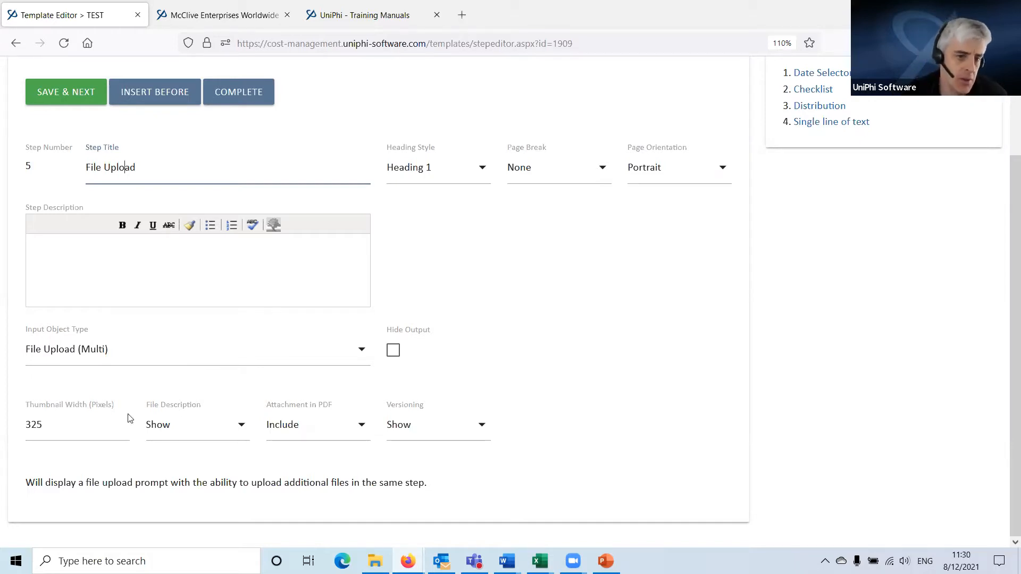
# - Examine the file upload step's thumbnail width and the available choices for file description and attachment in PDF
pyautogui.click(64, 426)
pyautogui.moveTo(64, 426); pyautogui.dragTo(24, 426)
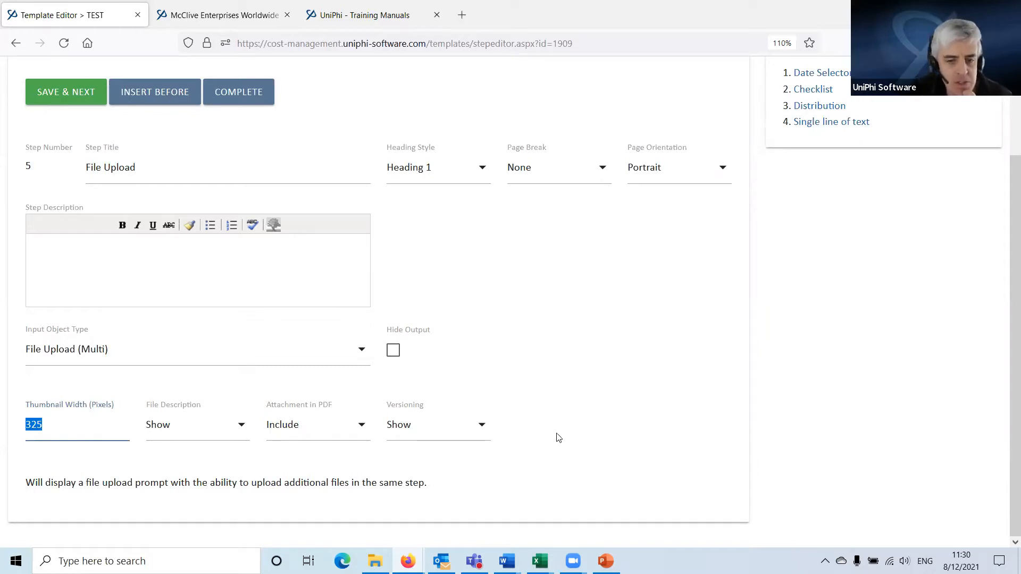
pyautogui.click(187, 431)
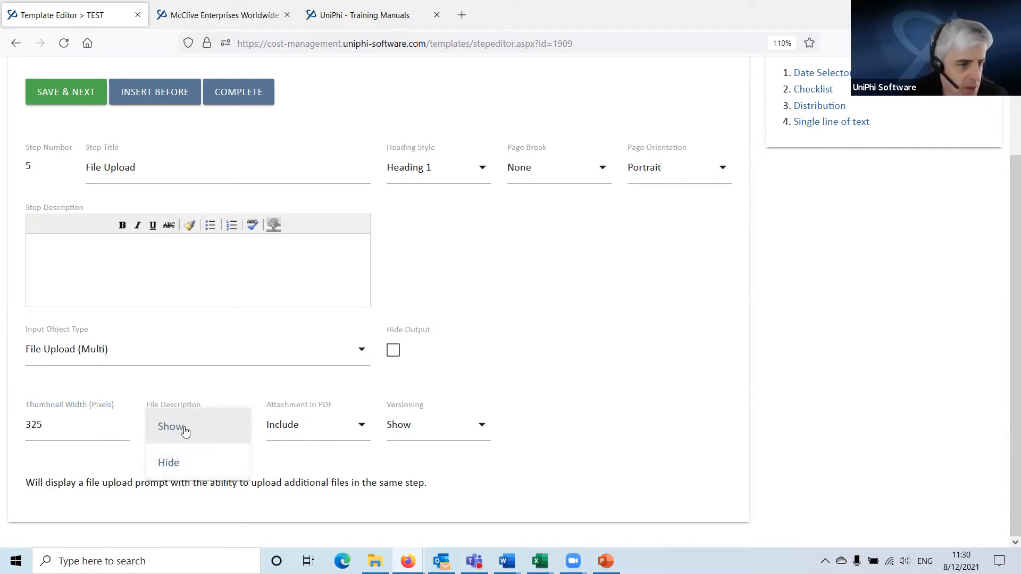
pyautogui.click(653, 404)
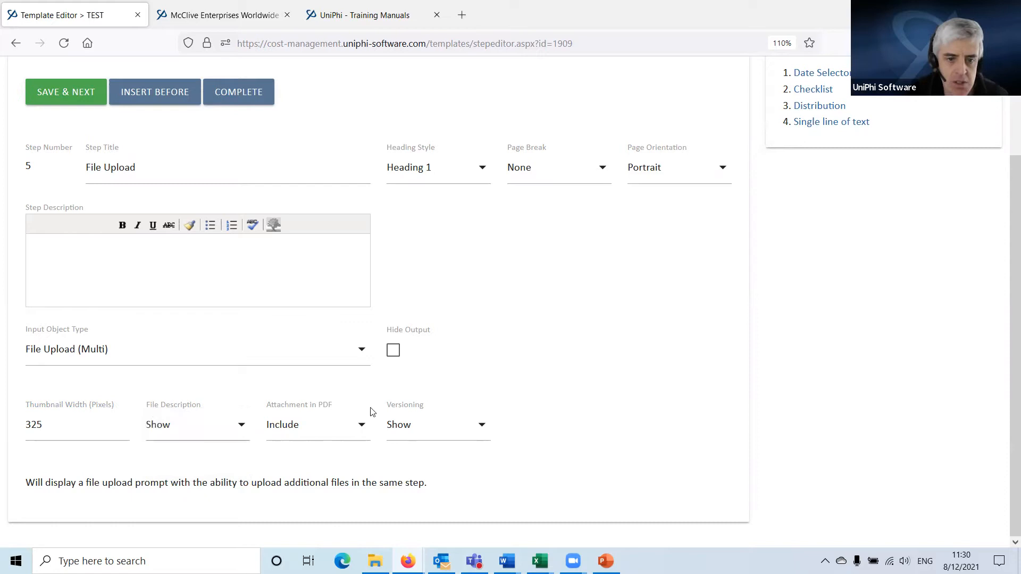
pyautogui.click(325, 425)
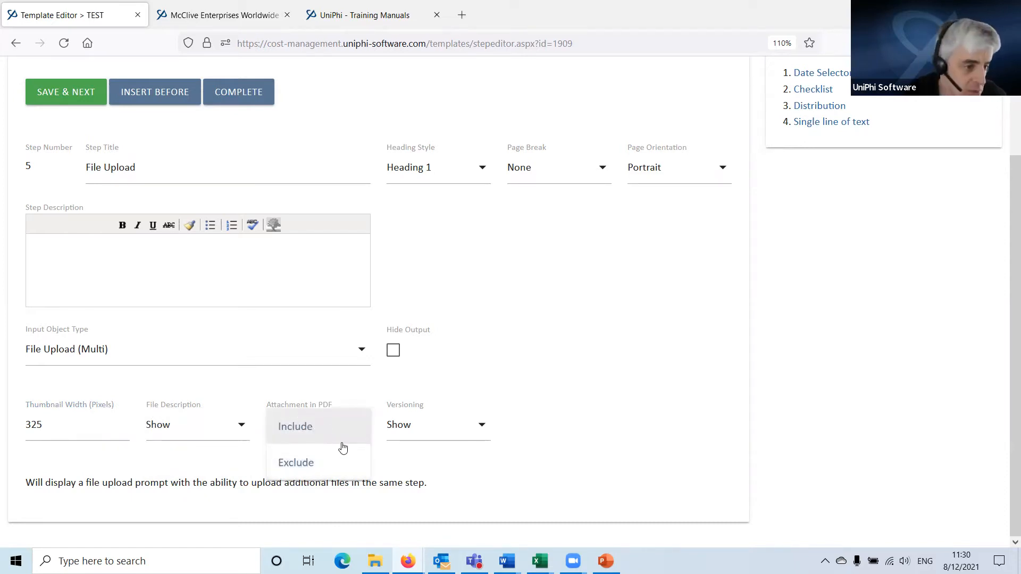
pyautogui.click(556, 467)
# - Keep the file upload's versioning on Show and save the step to continue with a sixth one
pyautogui.click(445, 437)
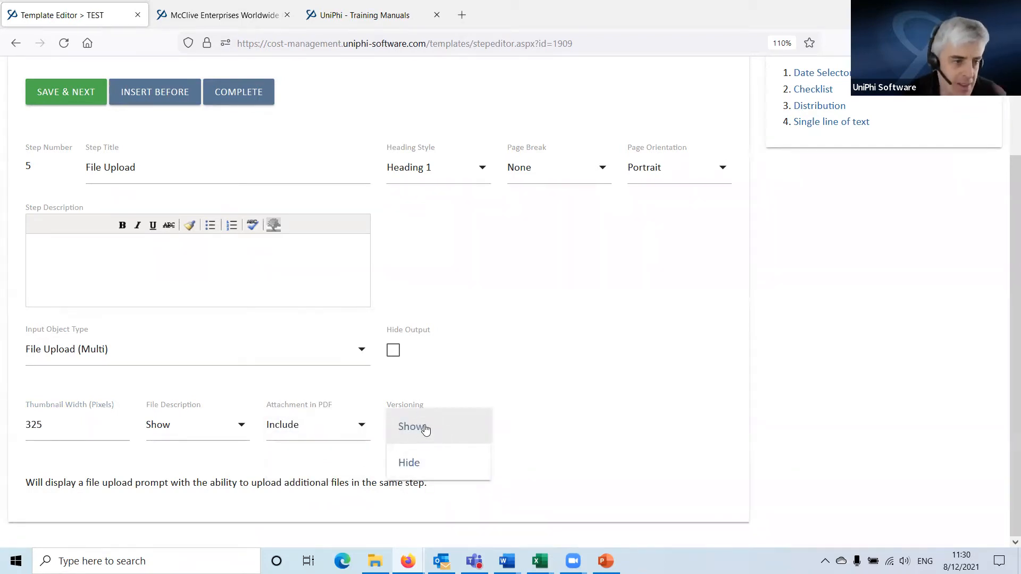
pyautogui.click(426, 429)
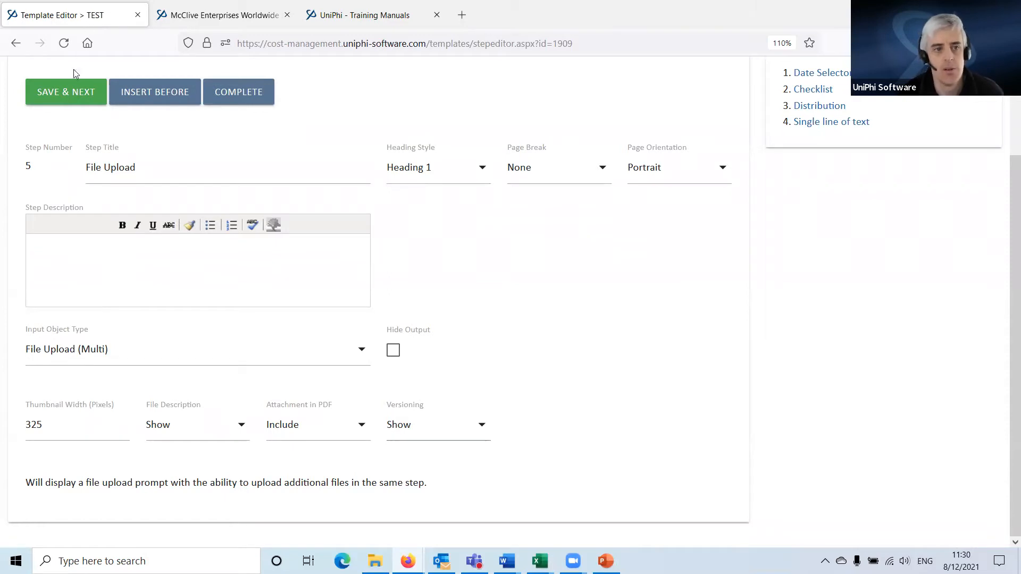
pyautogui.click(73, 101)
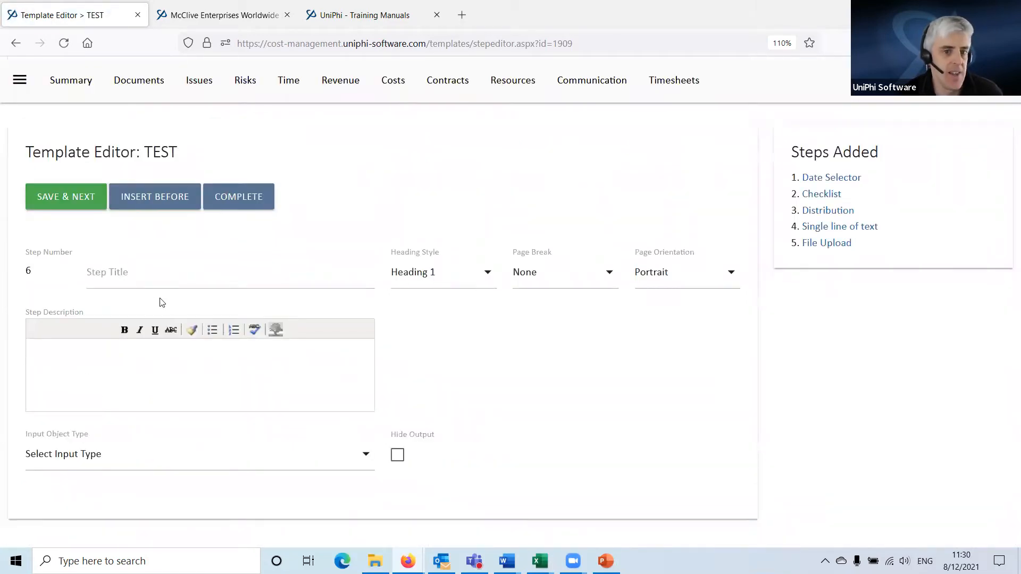
# - Set the sixth template step's input object type to Auto Number and title it Document Number
pyautogui.click(164, 464)
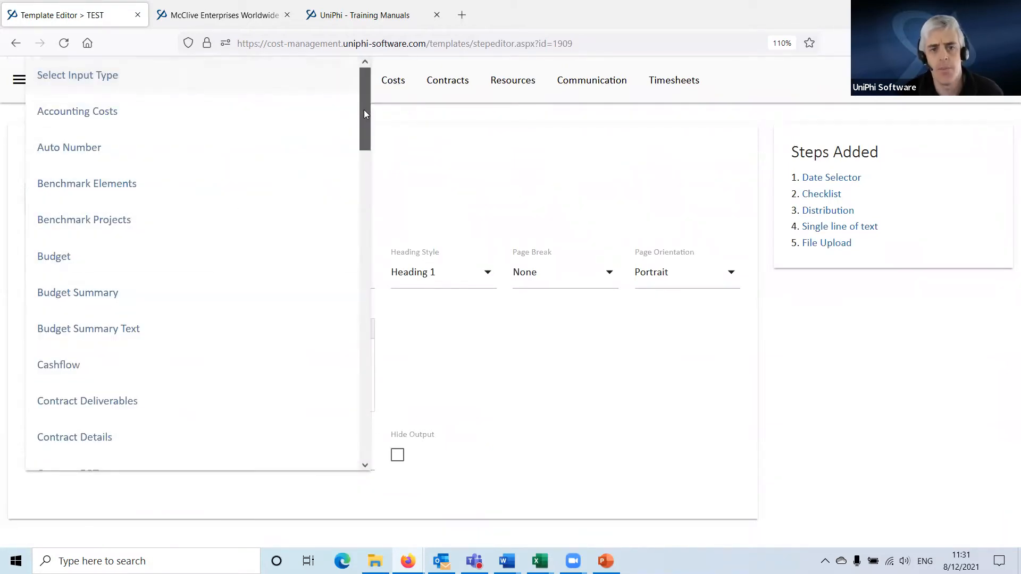
pyautogui.click(196, 147)
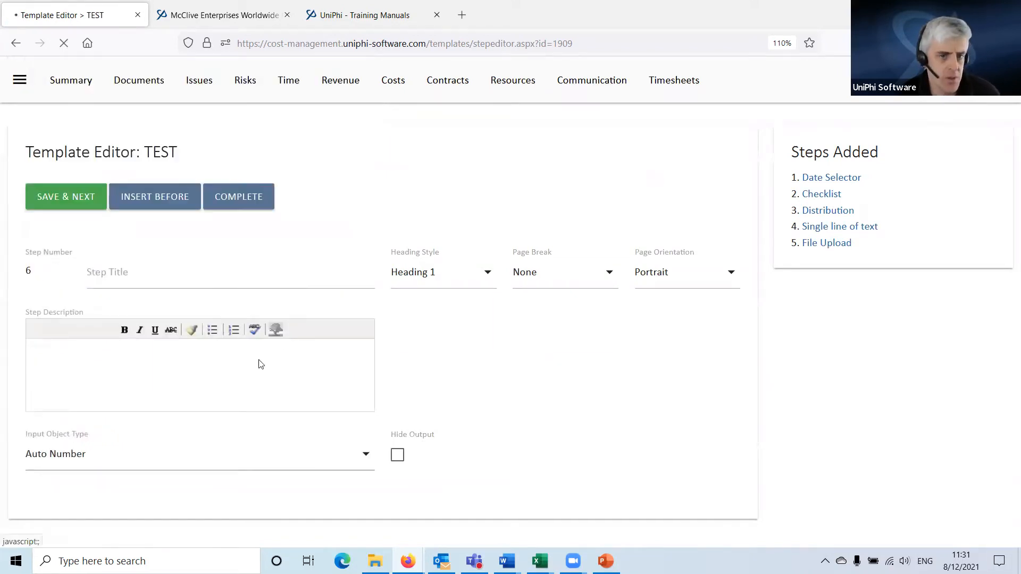
pyautogui.click(186, 278)
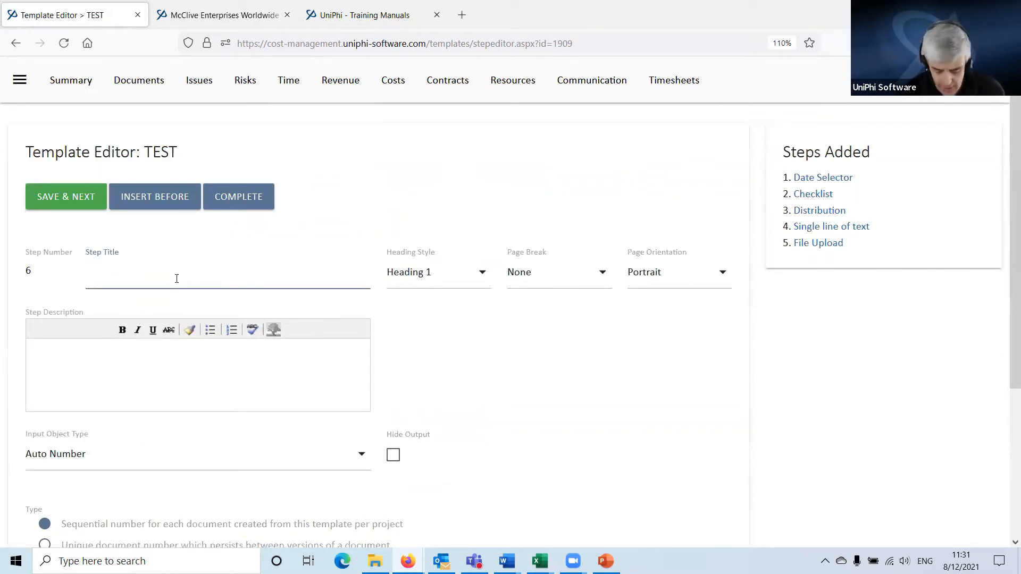
pyautogui.write('DF')
pyautogui.press('BackSpace')
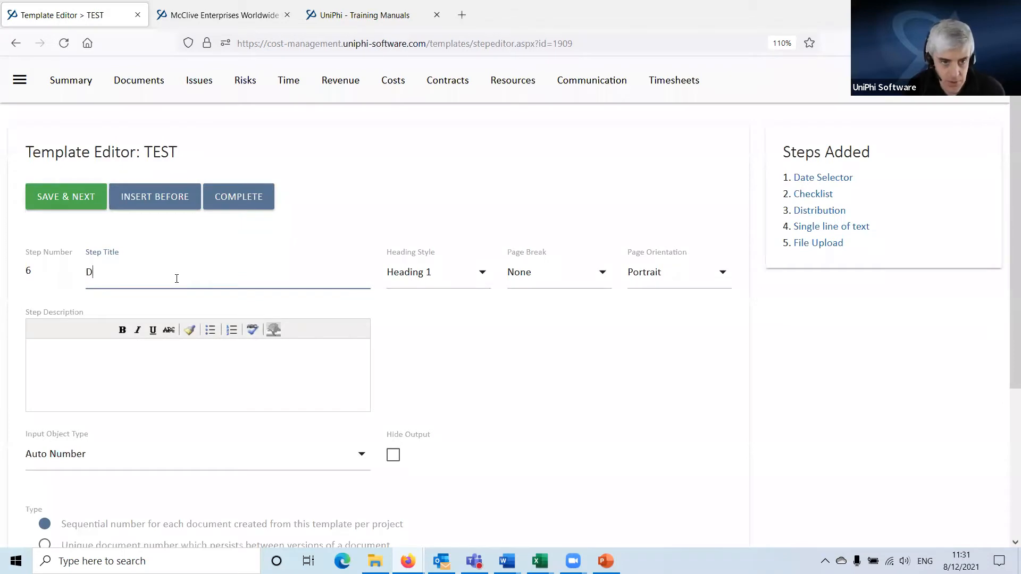
pyautogui.write('ocum')
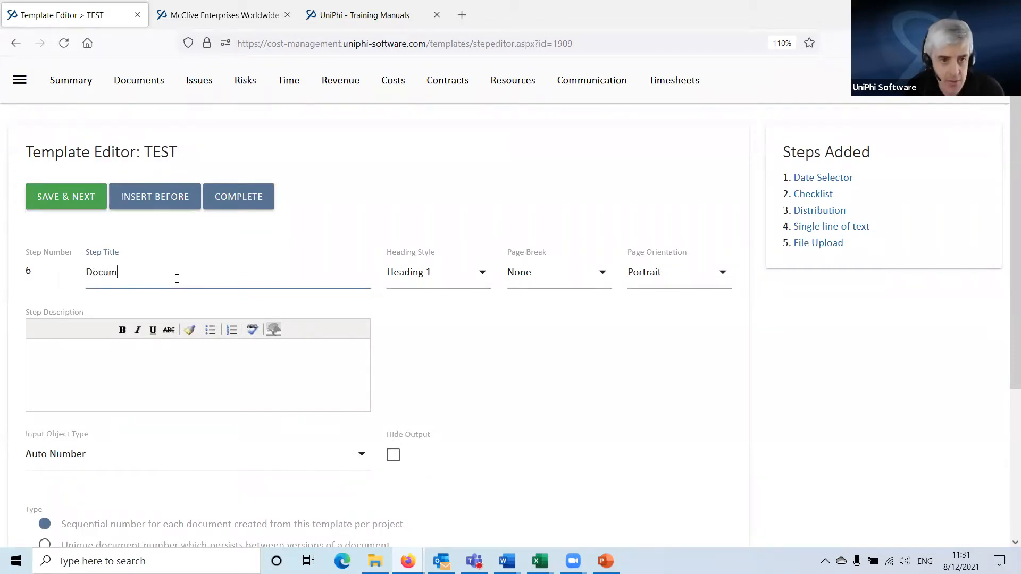
pyautogui.write('ent ')
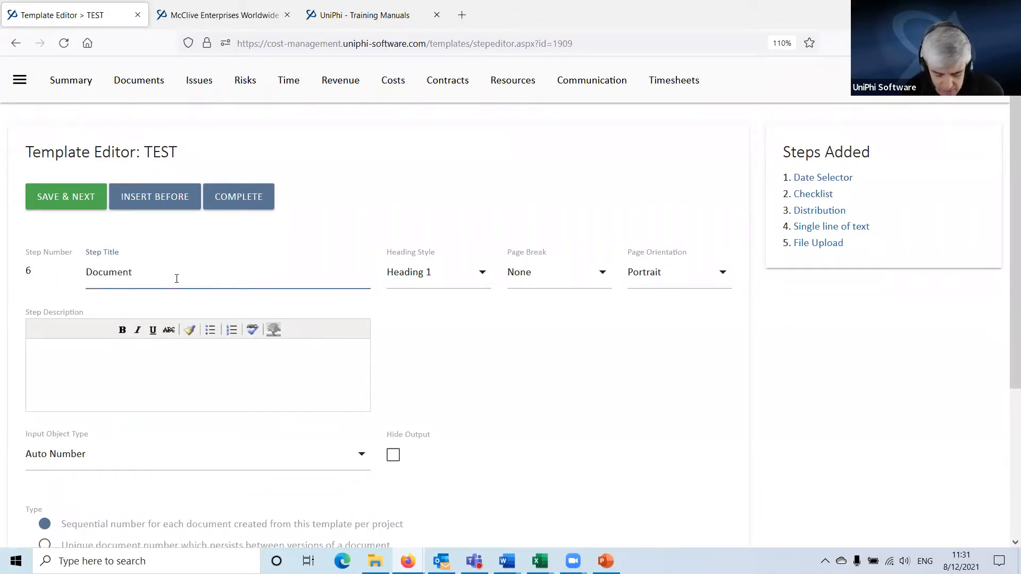
pyautogui.write('Number')
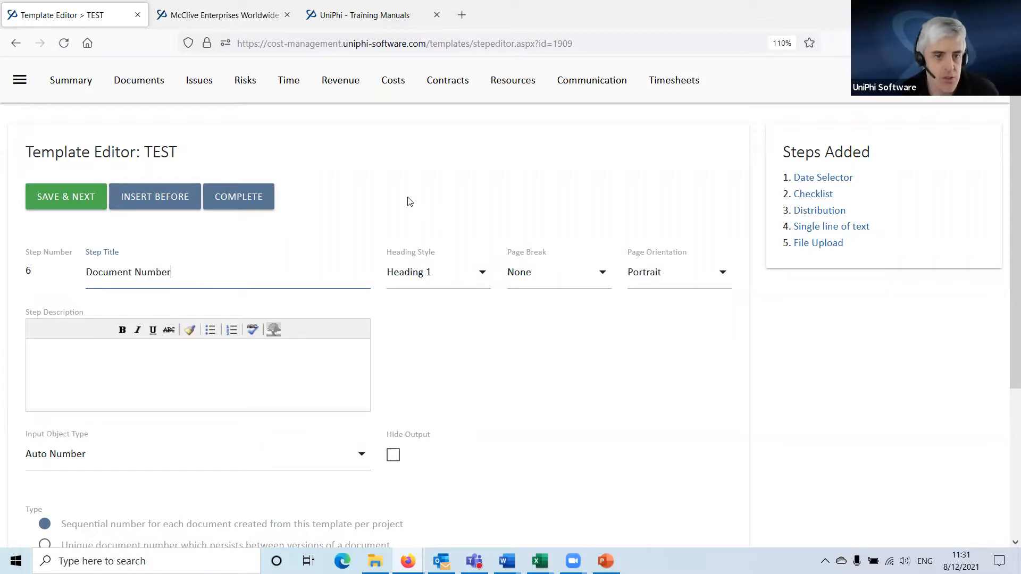
# - Set the auto number type to a sequential number for each document created from templates using a named sequence
pyautogui.scroll(-4, 271, 312)
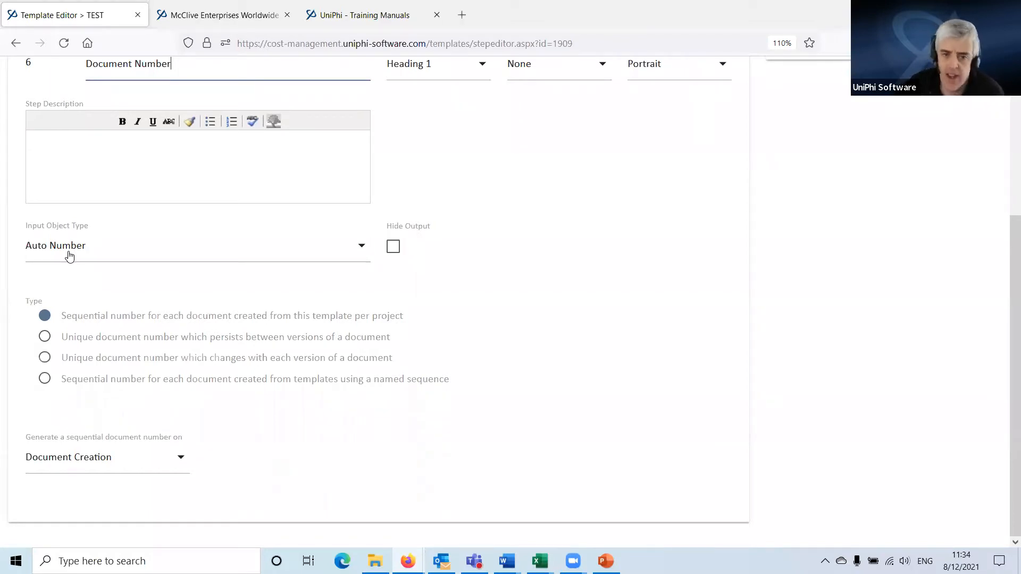
pyautogui.click(45, 379)
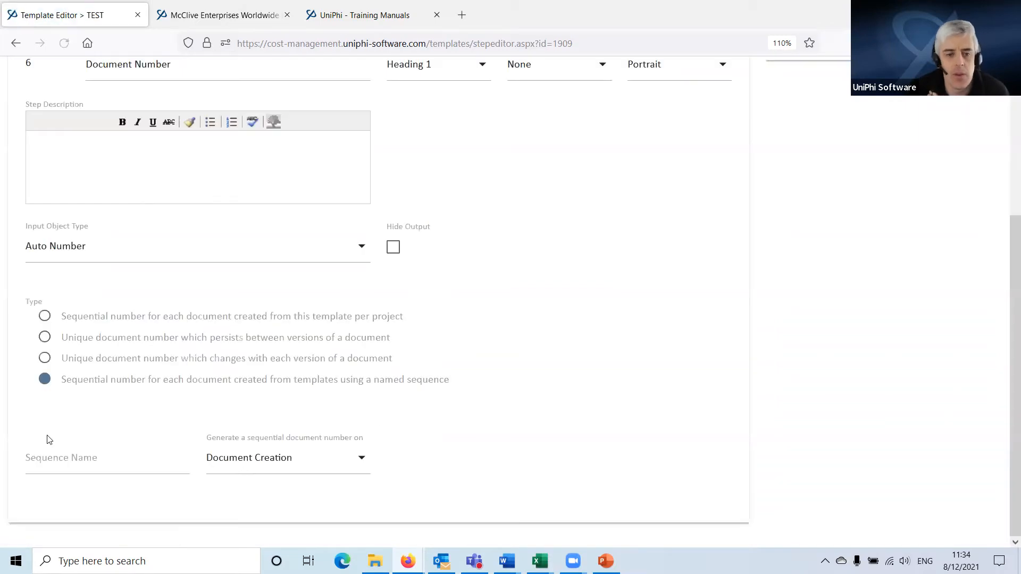
pyautogui.click(63, 466)
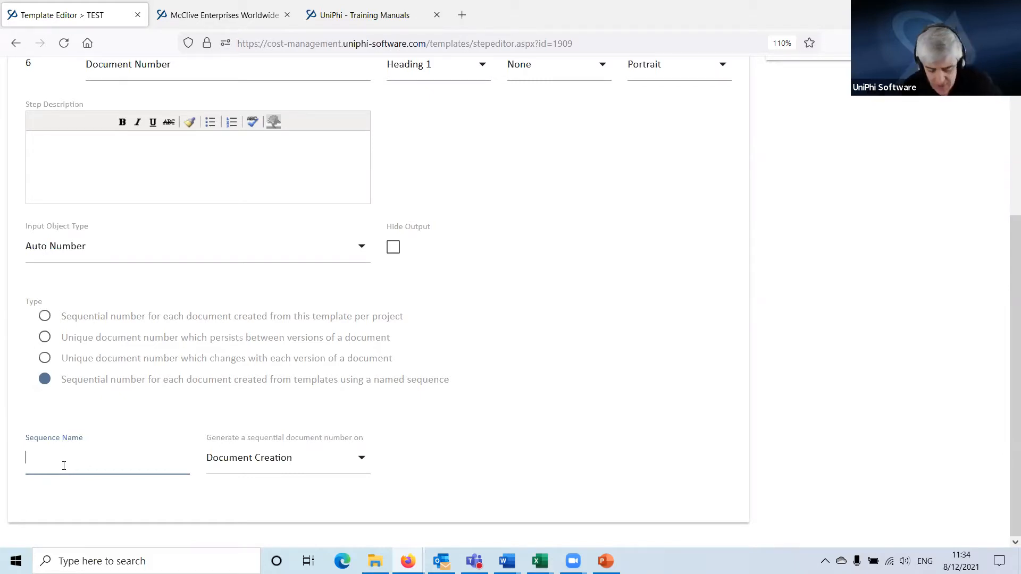
pyautogui.write('PMI')
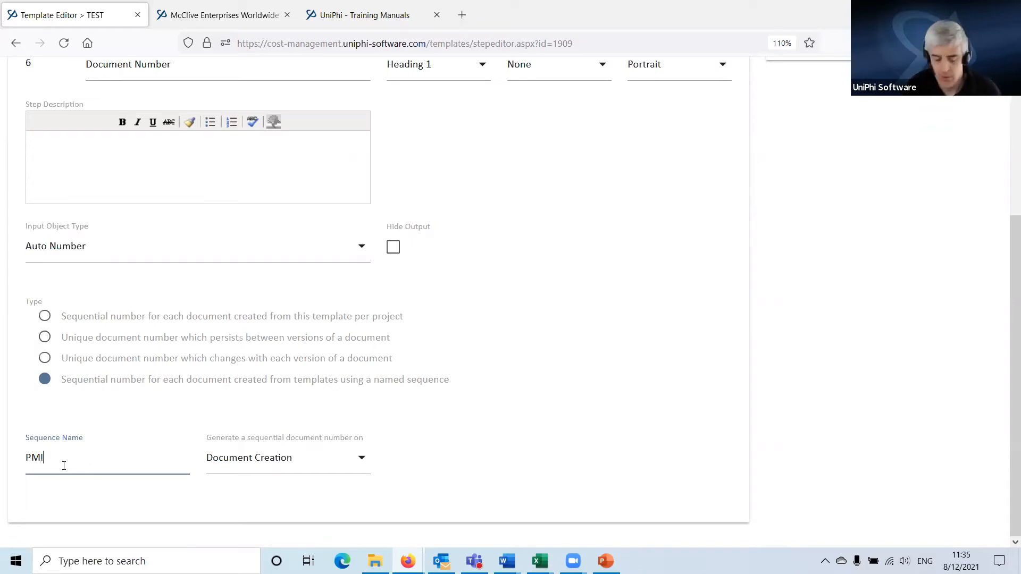
pyautogui.press('BackSpace')
pyautogui.press('BackSpace')
pyautogui.press('BackSpace')
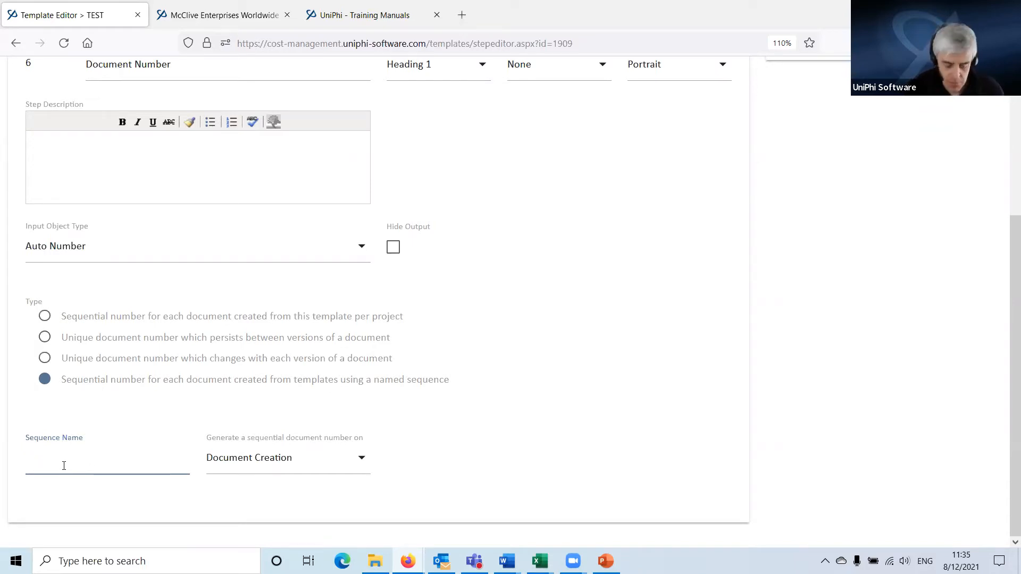
# - Name the auto number sequence Contract Letter and save the step to continue with a seventh one
pyautogui.write('Con')
pyautogui.write('tracts')
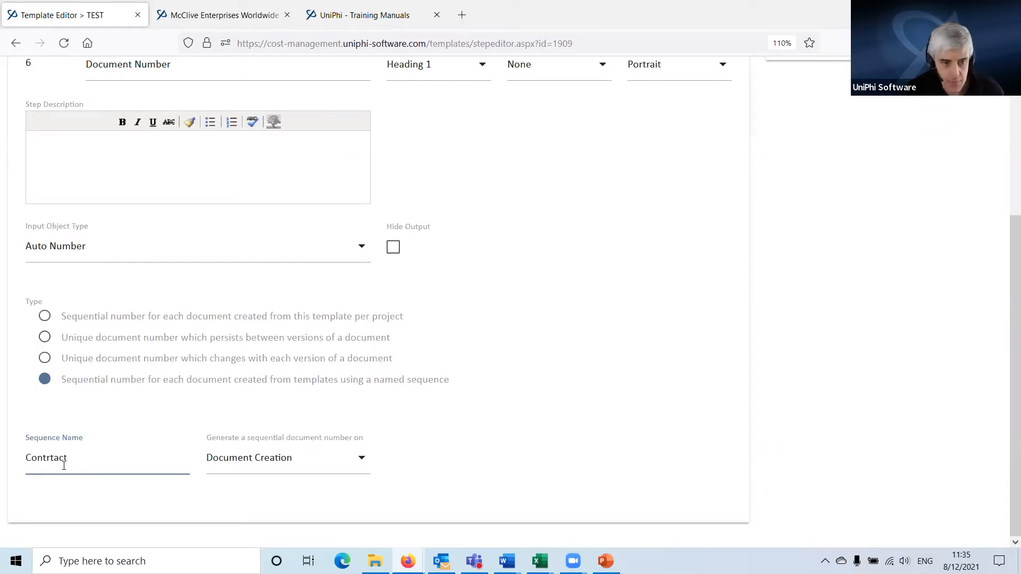
pyautogui.press('BackSpace')
pyautogui.press('BackSpace')
pyautogui.press('BackSpace')
pyautogui.press('BackSpace')
pyautogui.press('BackSpace')
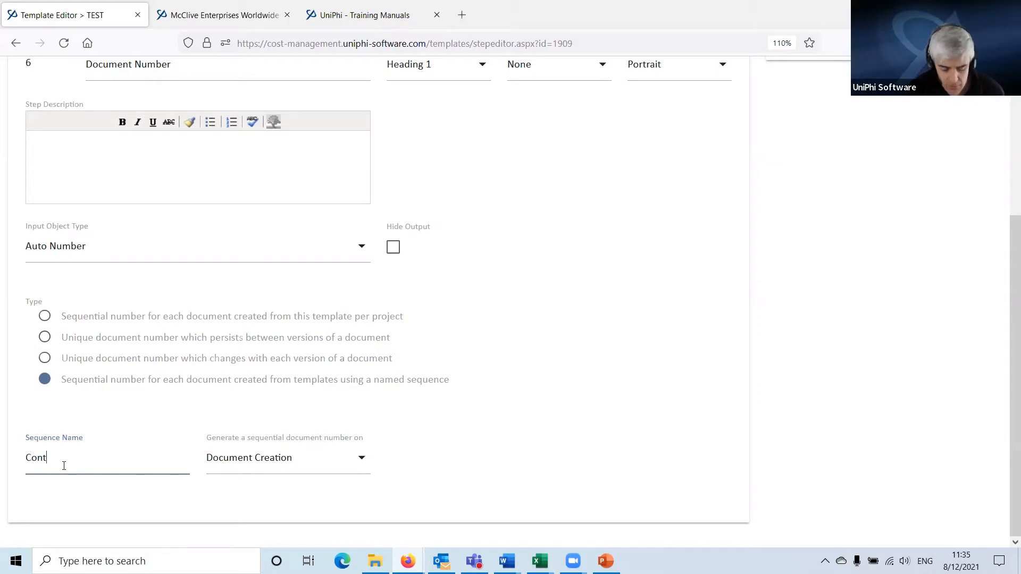
pyautogui.write('ract')
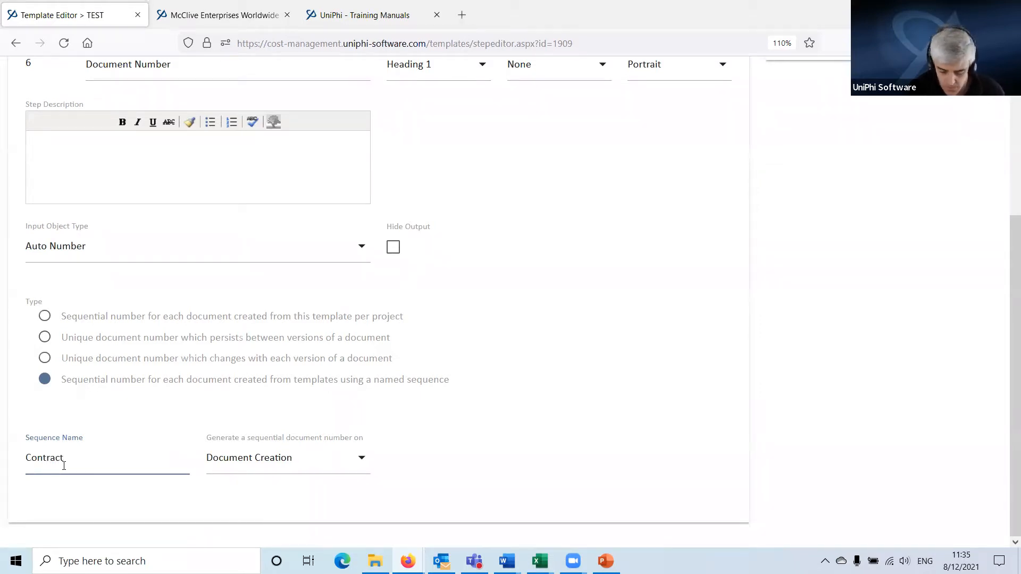
pyautogui.write(' Letter')
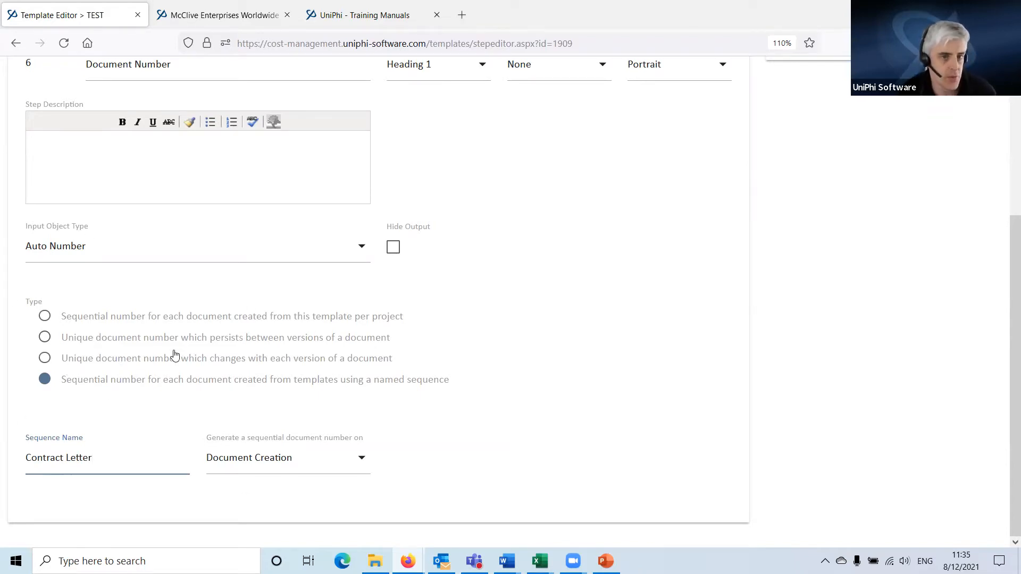
pyautogui.scroll(4, 433, 453)
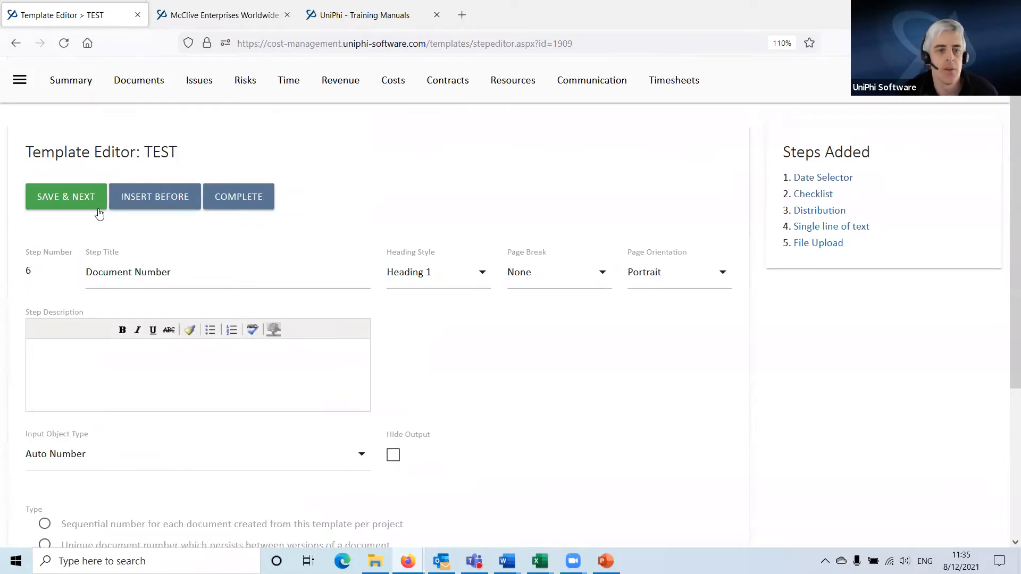
pyautogui.click(81, 199)
# - Title the seventh step Version with input object type Document Version History, and save it to continue with an eighth one
pyautogui.click(197, 277)
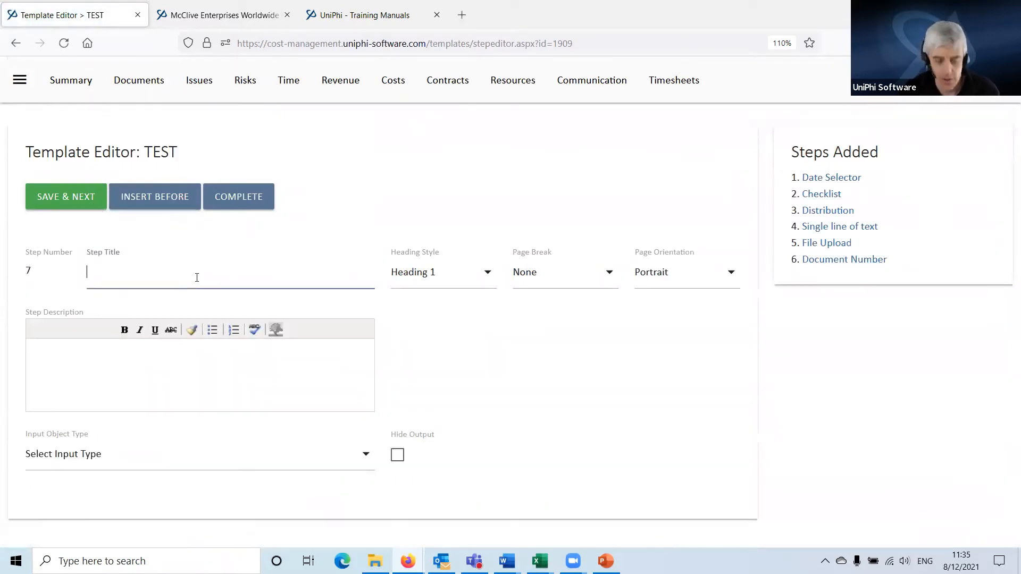
pyautogui.write('Version')
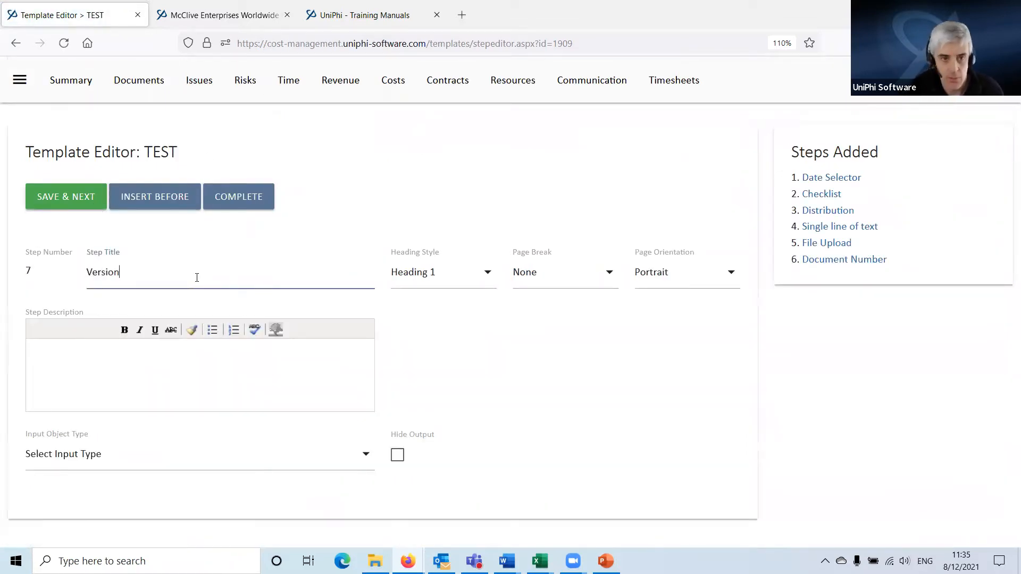
pyautogui.click(118, 461)
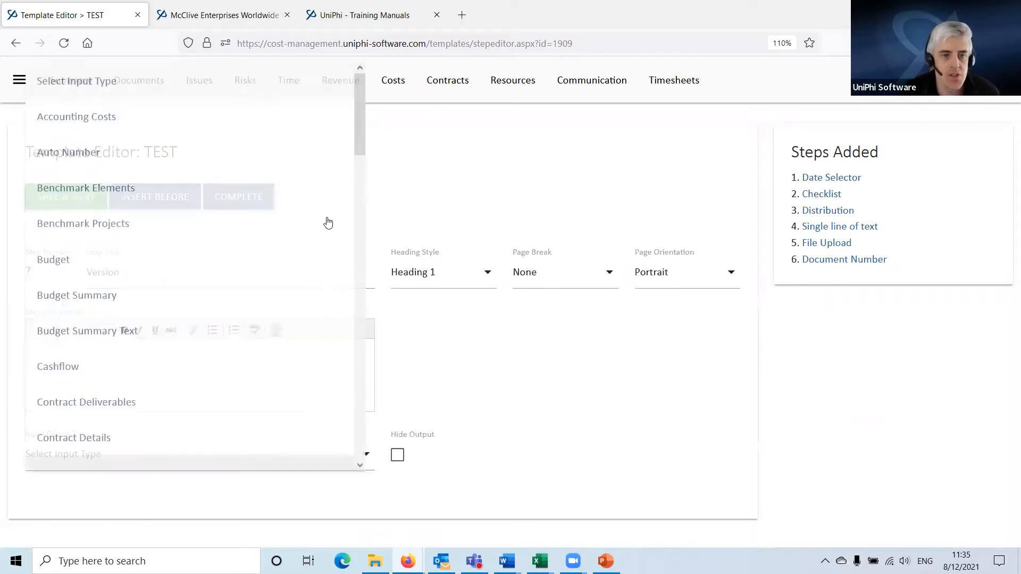
pyautogui.scroll(-9, 334, 234)
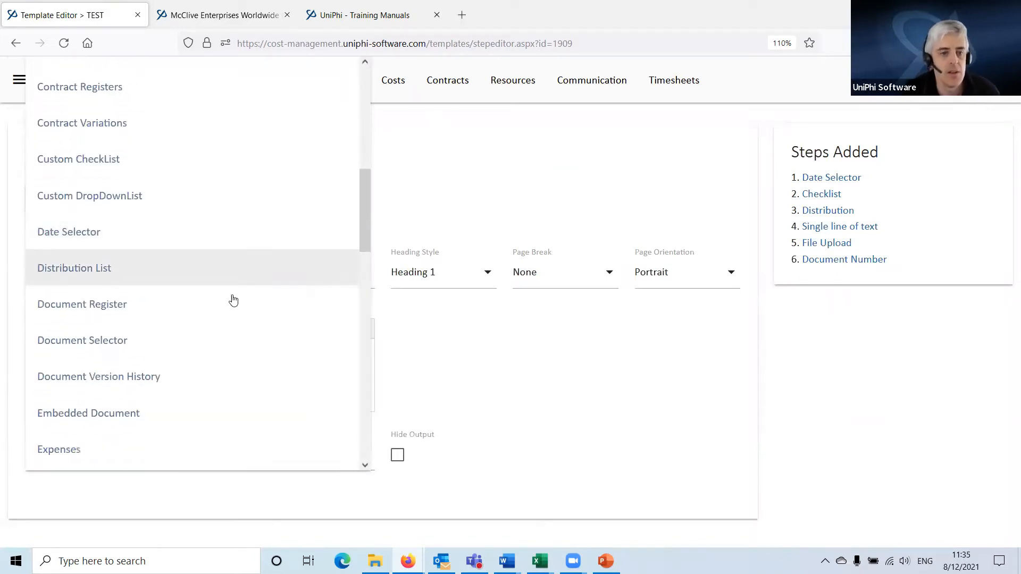
pyautogui.click(89, 378)
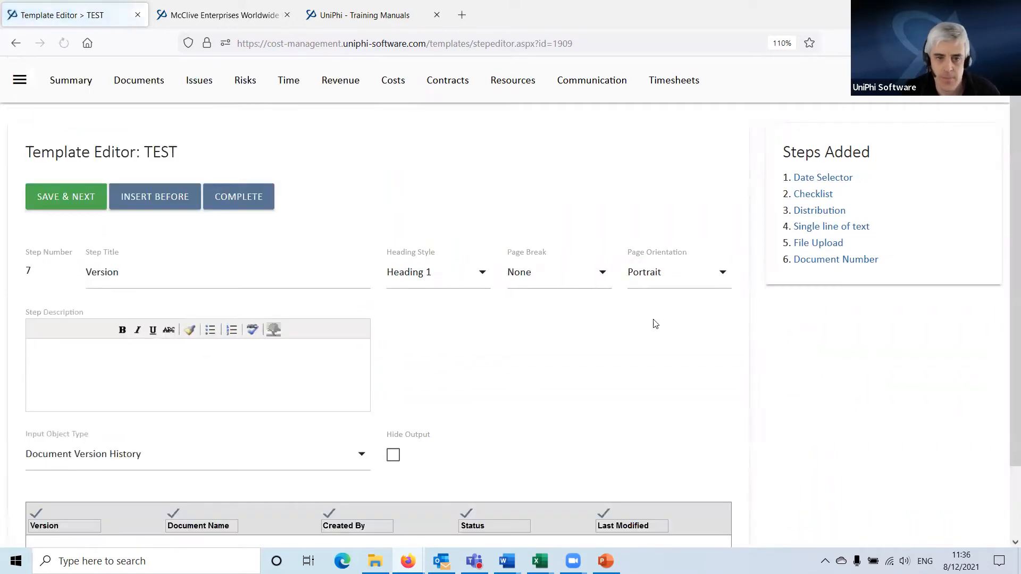
pyautogui.scroll(-2, 598, 279)
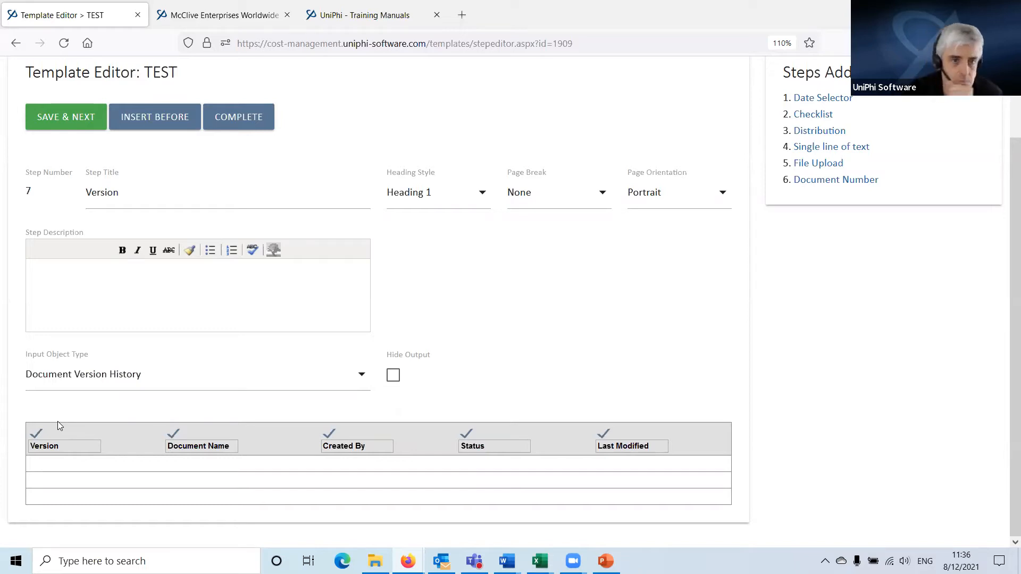
pyautogui.click(83, 116)
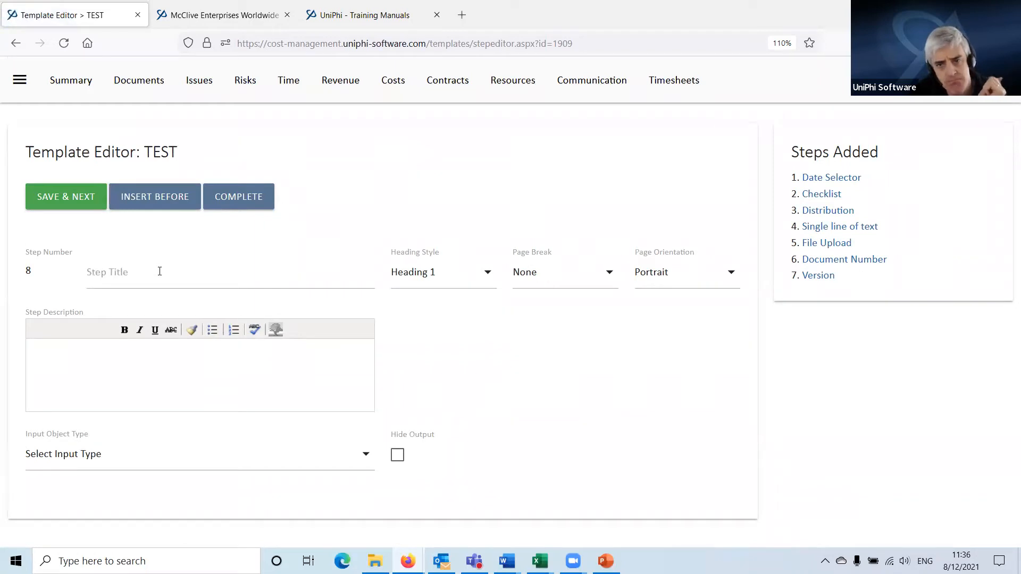
# - Set the eighth step's input object type to Budget and title it Budget
pyautogui.click(150, 273)
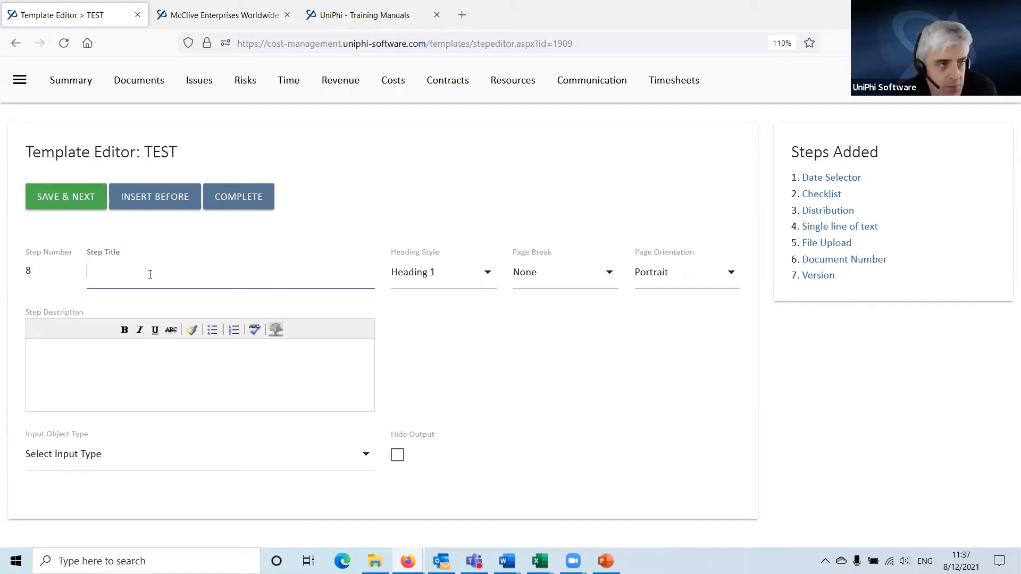
pyautogui.click(117, 455)
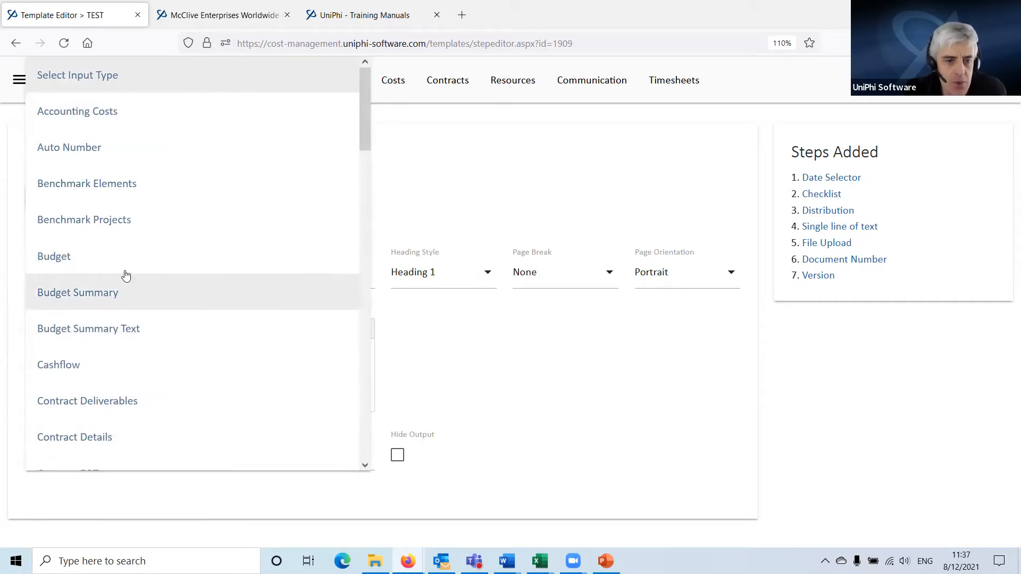
pyautogui.click(82, 264)
pyautogui.click(153, 271)
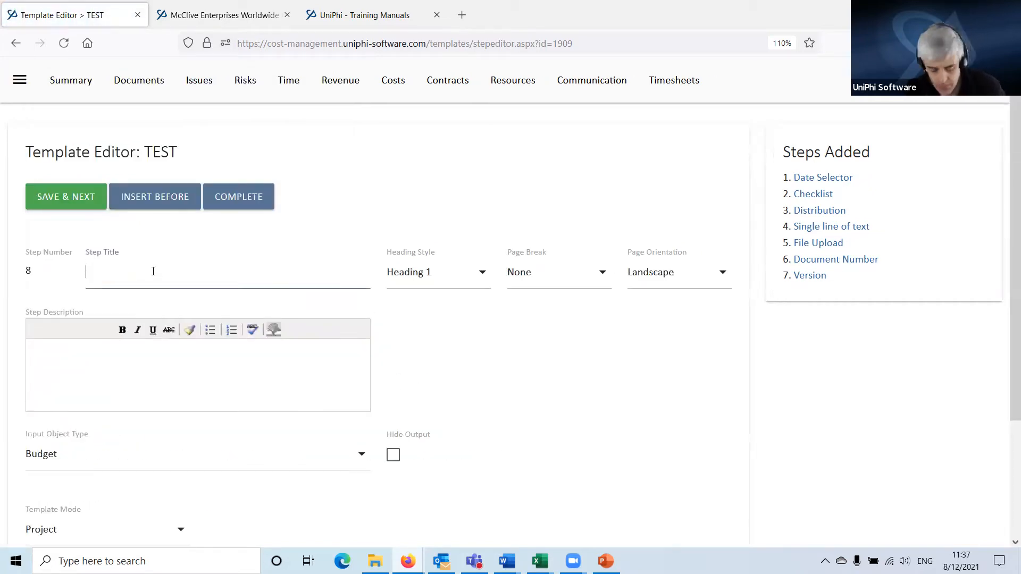
pyautogui.write('Budget')
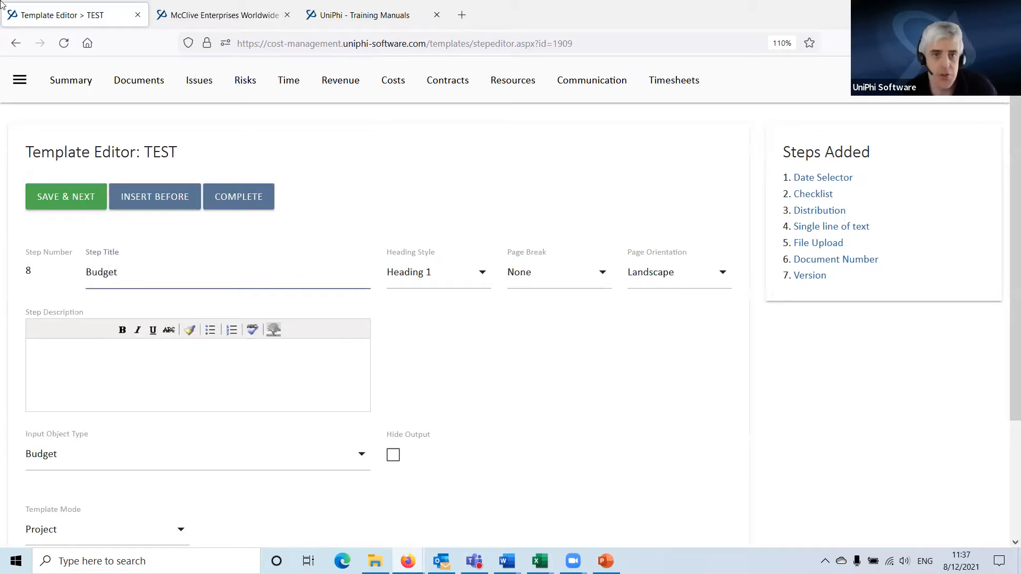
# - Try the Portfolio template mode for the budget step, examine its sector, project type and service line filters, and return to Project mode
pyautogui.scroll(-3, 170, 250)
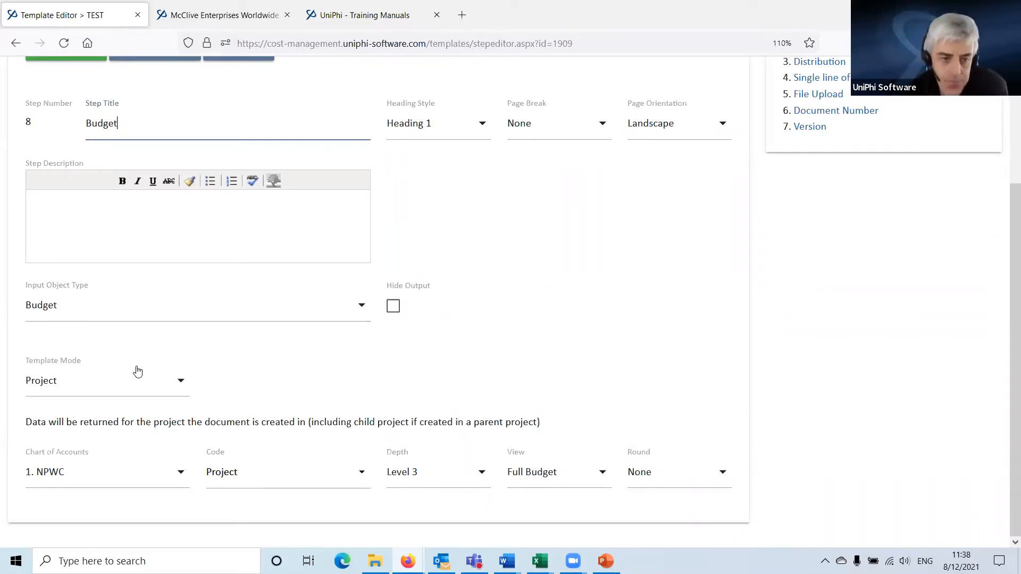
pyautogui.click(96, 388)
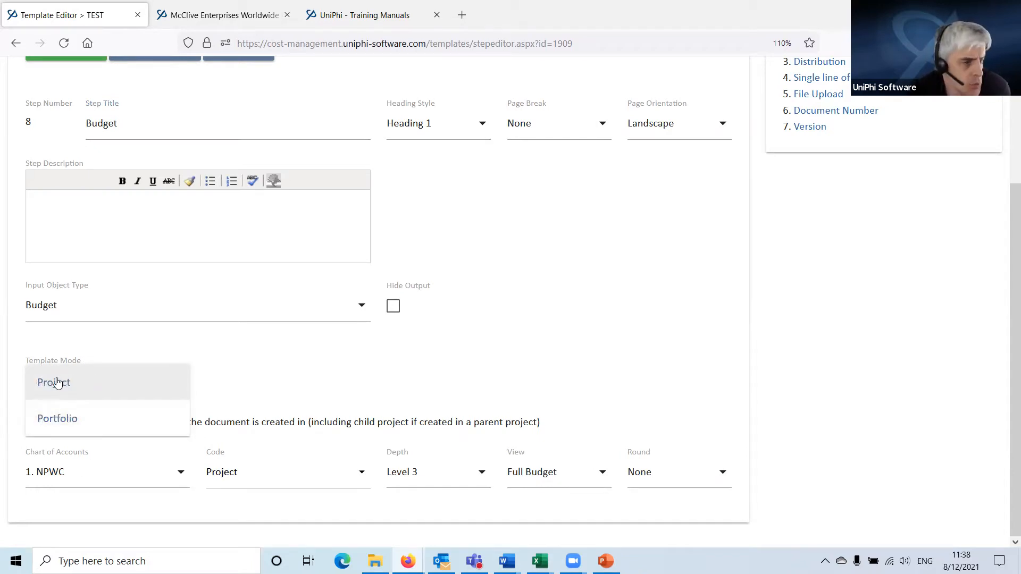
pyautogui.click(69, 420)
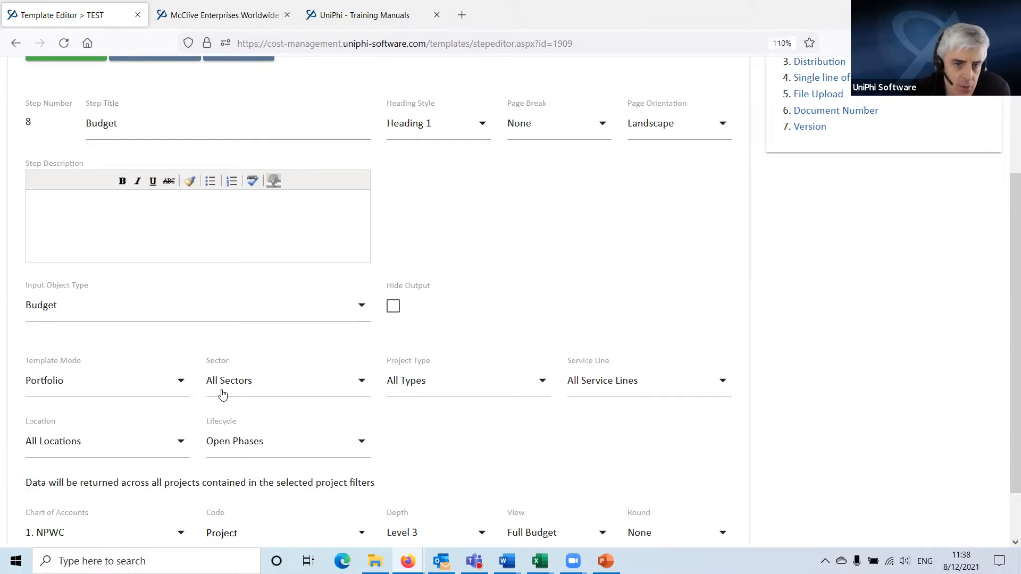
pyautogui.click(277, 383)
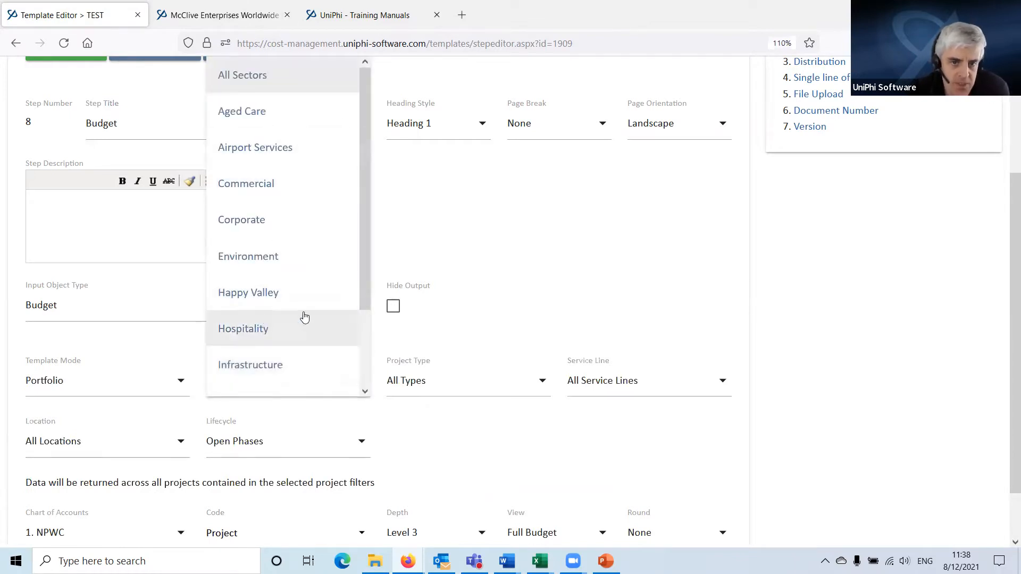
pyautogui.click(436, 382)
pyautogui.click(636, 383)
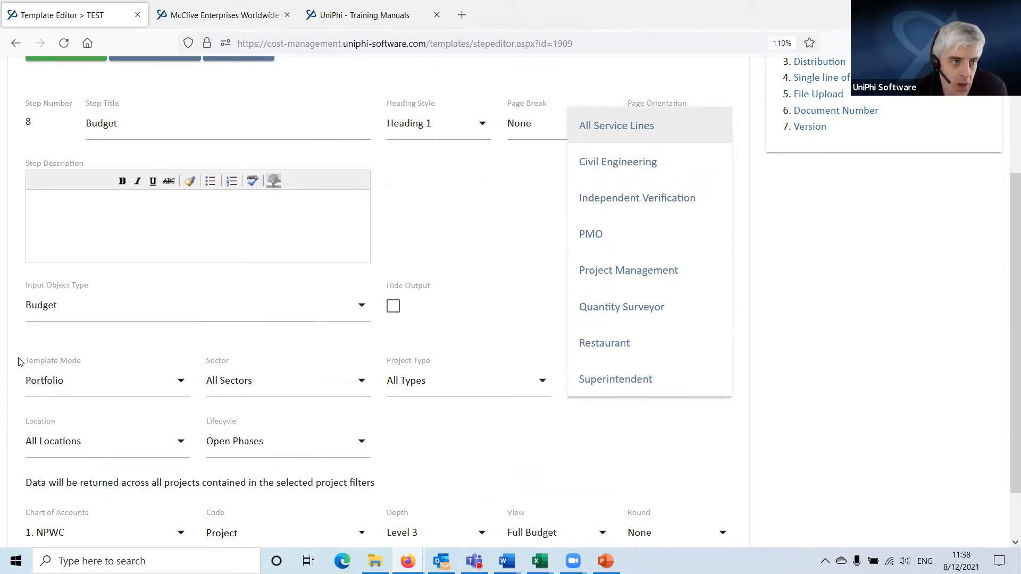
pyautogui.click(133, 386)
pyautogui.click(75, 387)
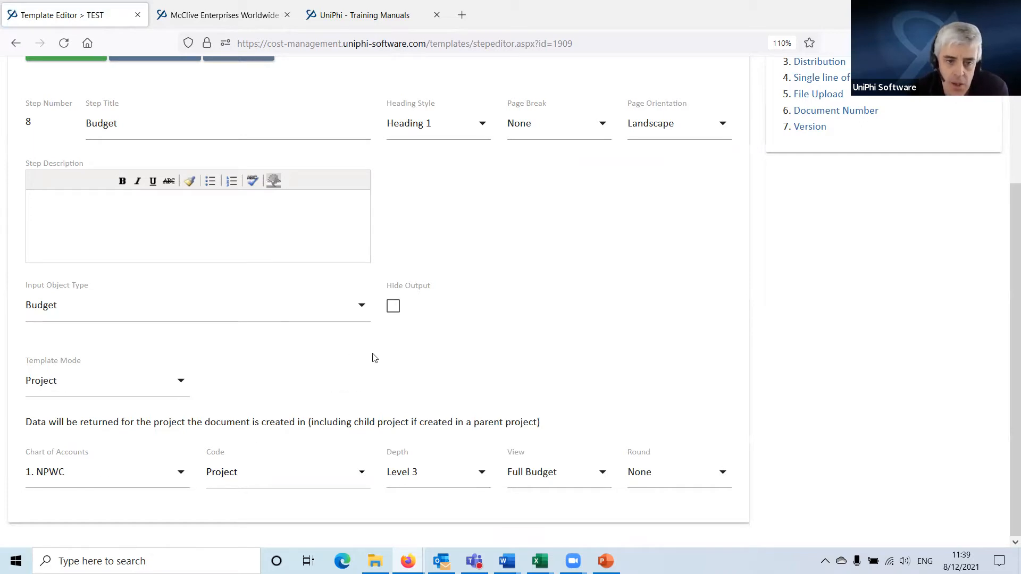
# - Set the budget step's chart of accounts to 3. Post Contract
pyautogui.click(113, 478)
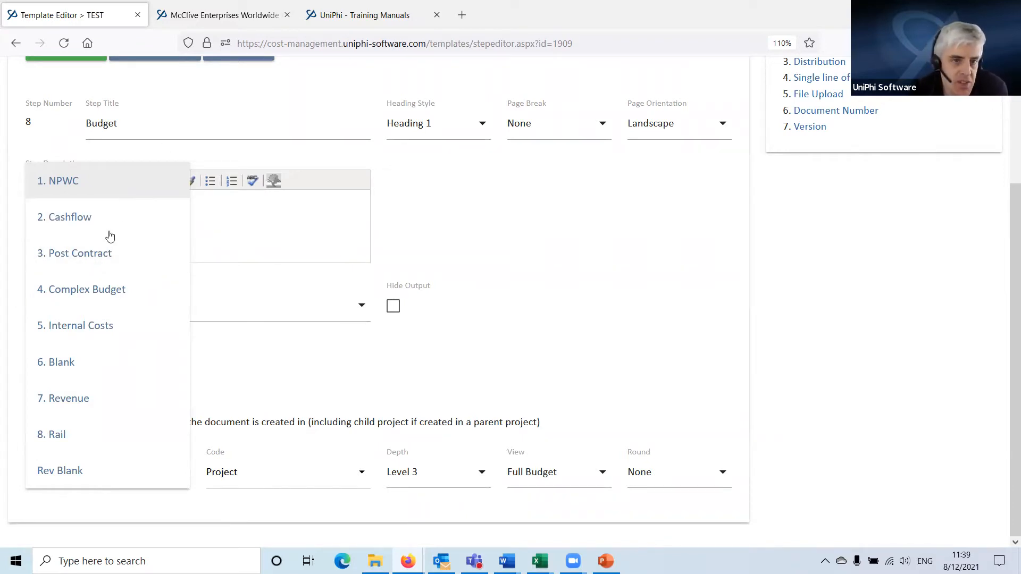
pyautogui.click(85, 261)
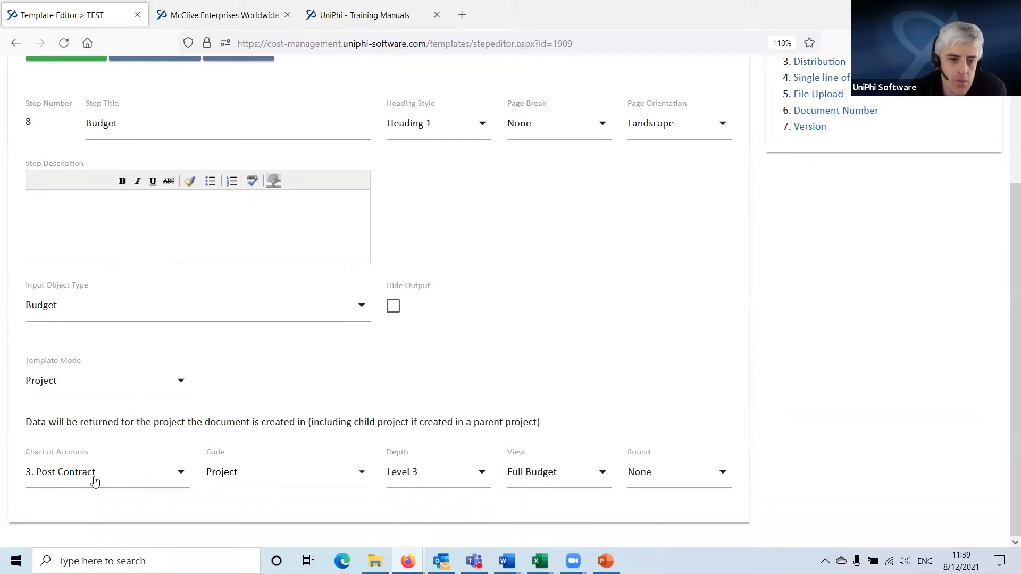
# - Look through the available budget codes, try 100 - Construction, and set the code back to Project
pyautogui.click(321, 473)
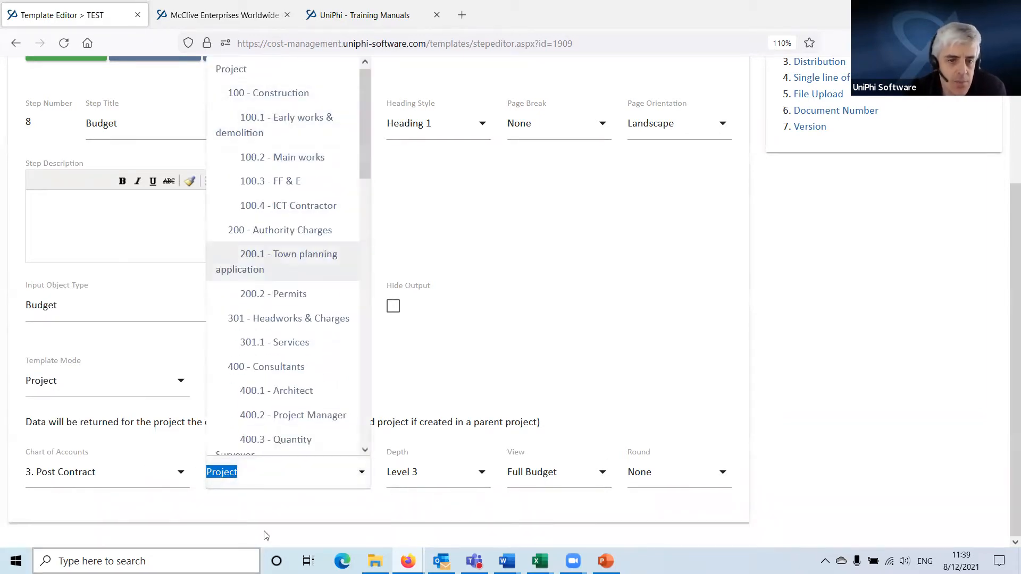
pyautogui.moveTo(365, 136); pyautogui.dragTo(370, 99)
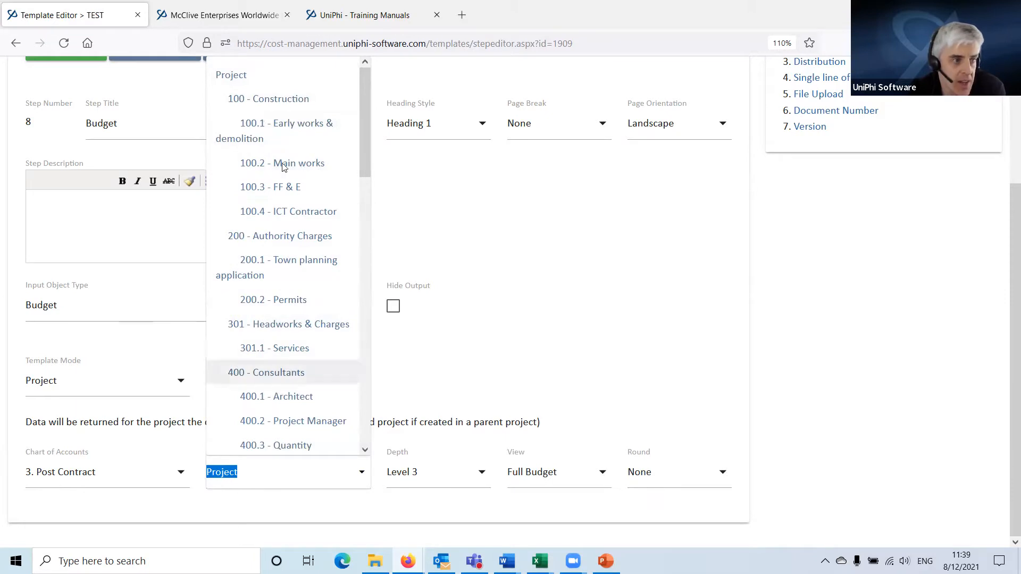
pyautogui.moveTo(364, 107); pyautogui.dragTo(360, 393)
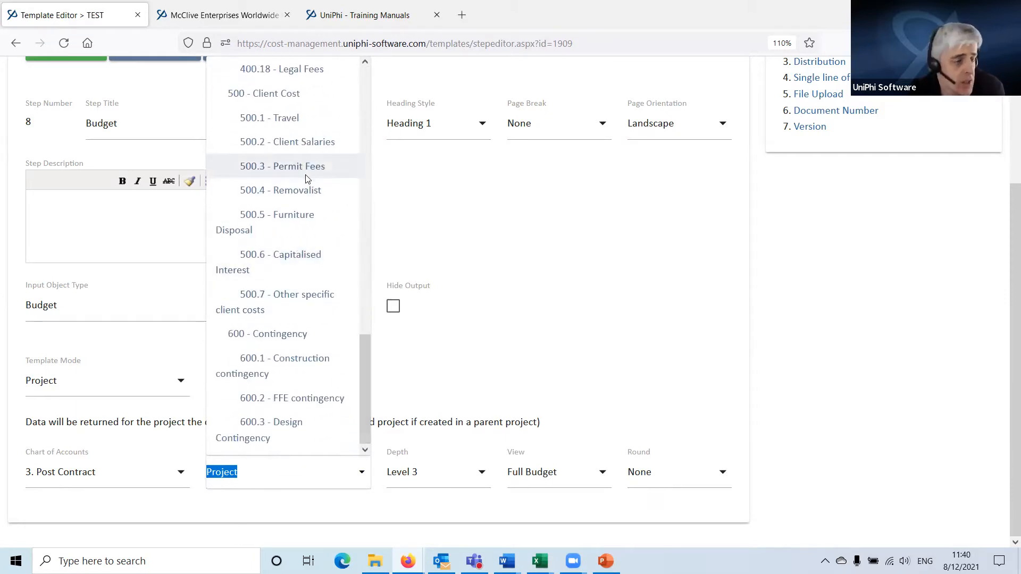
pyautogui.scroll(10, 304, 202)
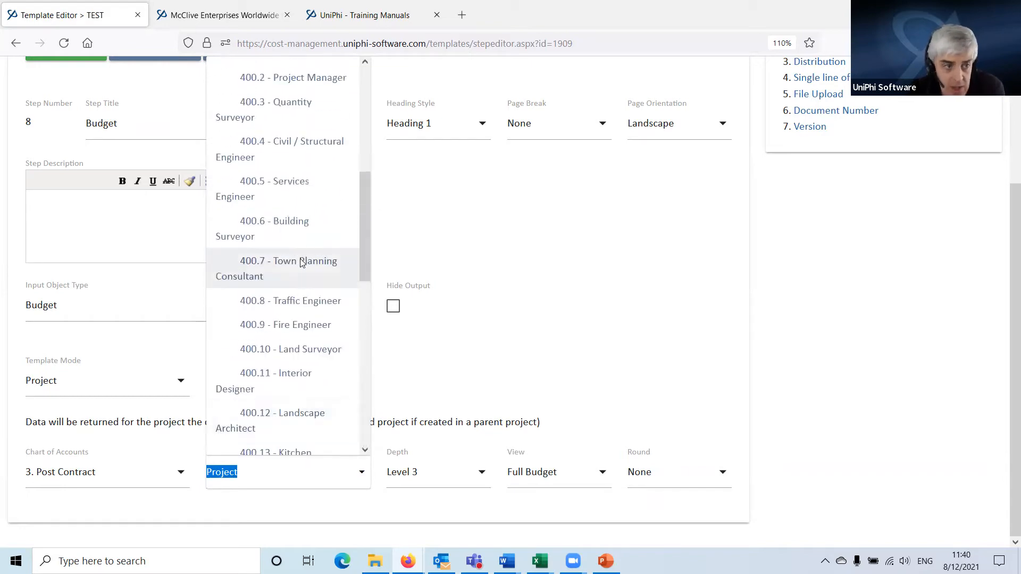
pyautogui.scroll(5, 302, 263)
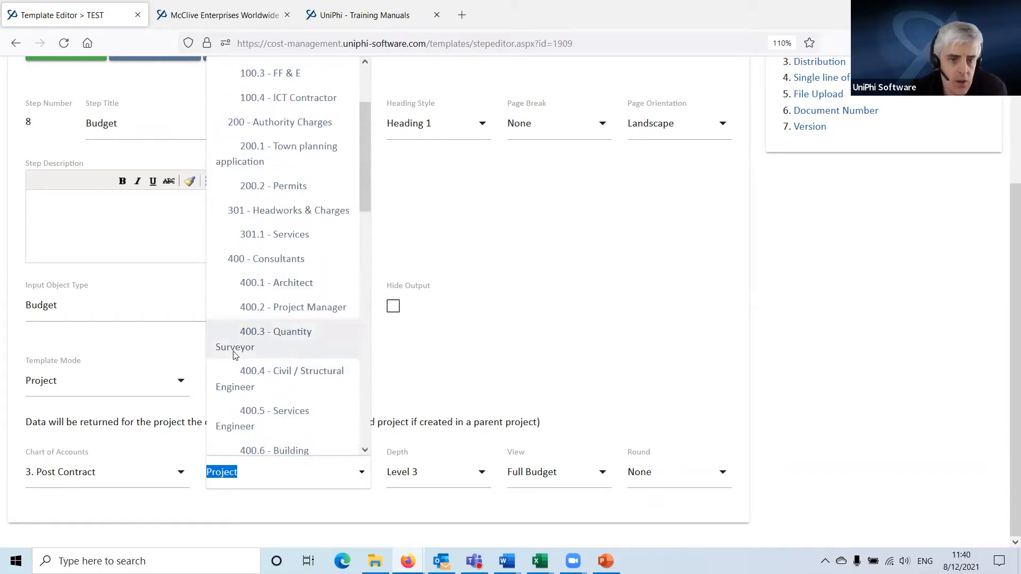
pyautogui.scroll(5, 236, 351)
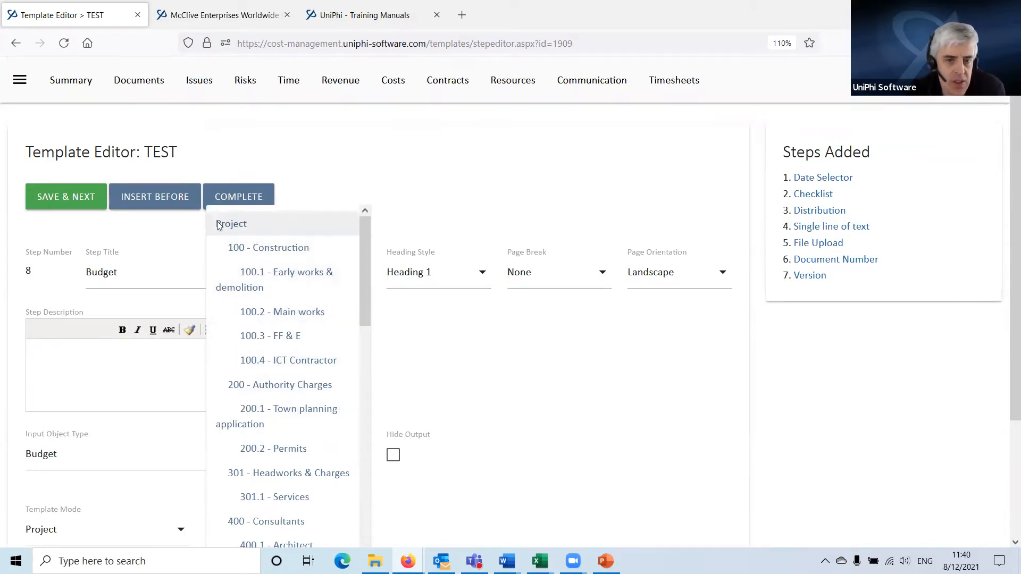
pyautogui.click(274, 247)
pyautogui.scroll(-3, 410, 365)
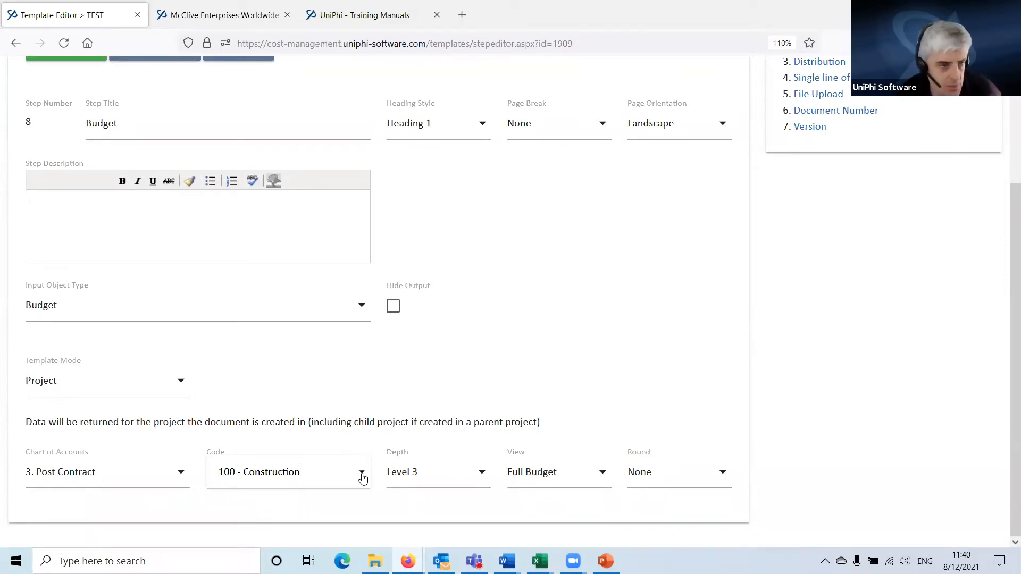
pyautogui.click(298, 479)
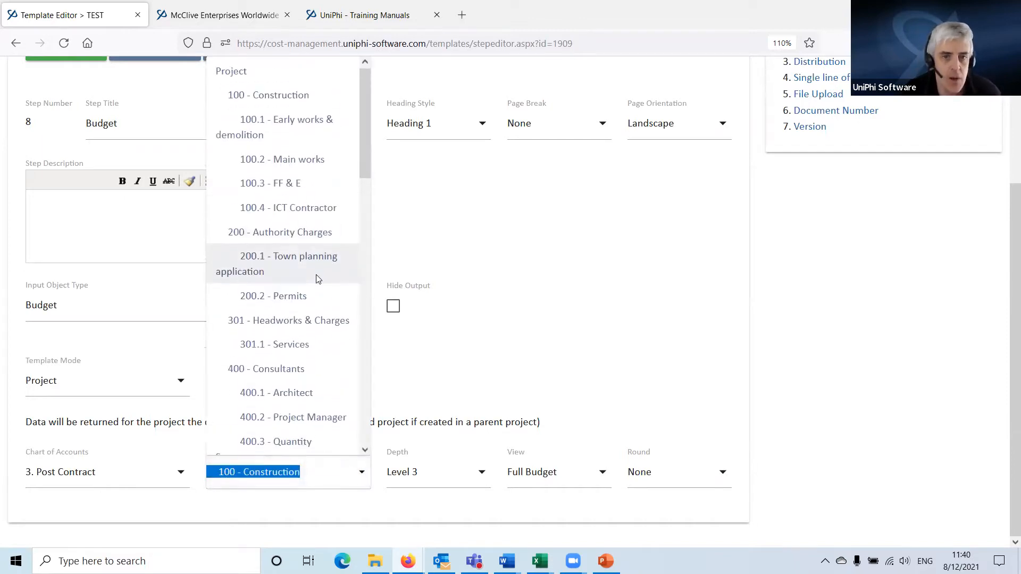
pyautogui.click(232, 74)
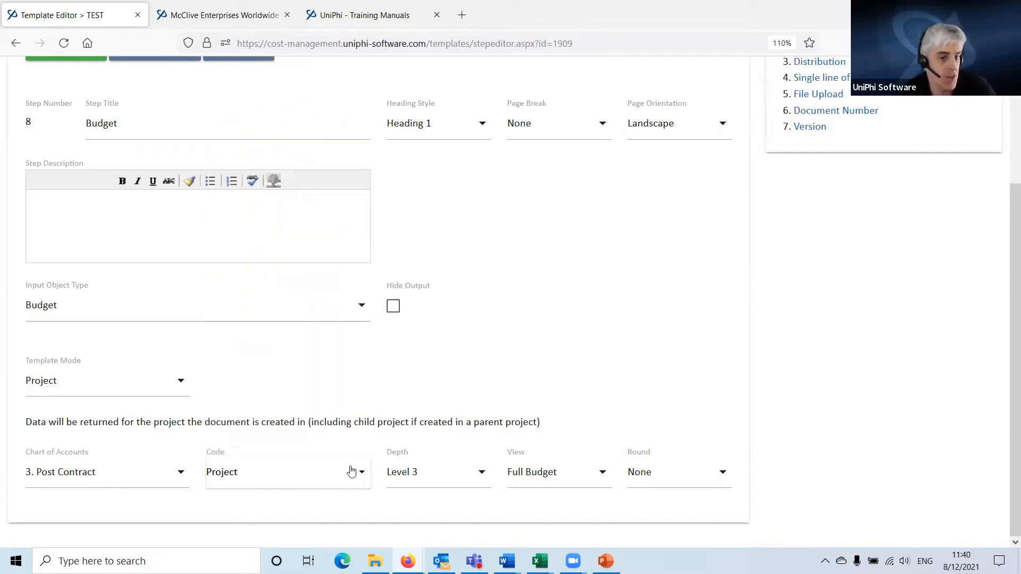
# - Set the budget step's depth to Level 2
pyautogui.click(470, 472)
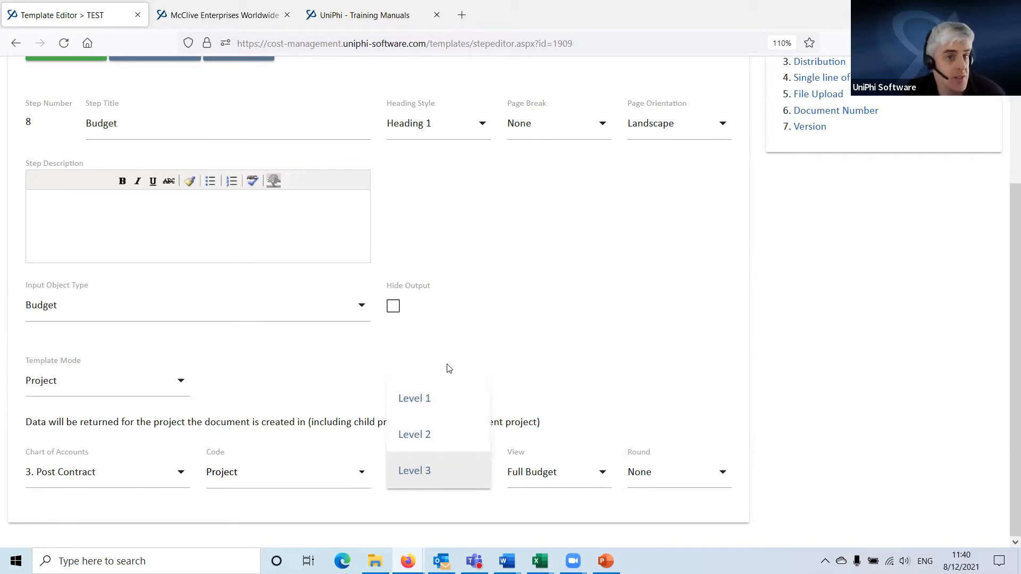
pyautogui.click(460, 436)
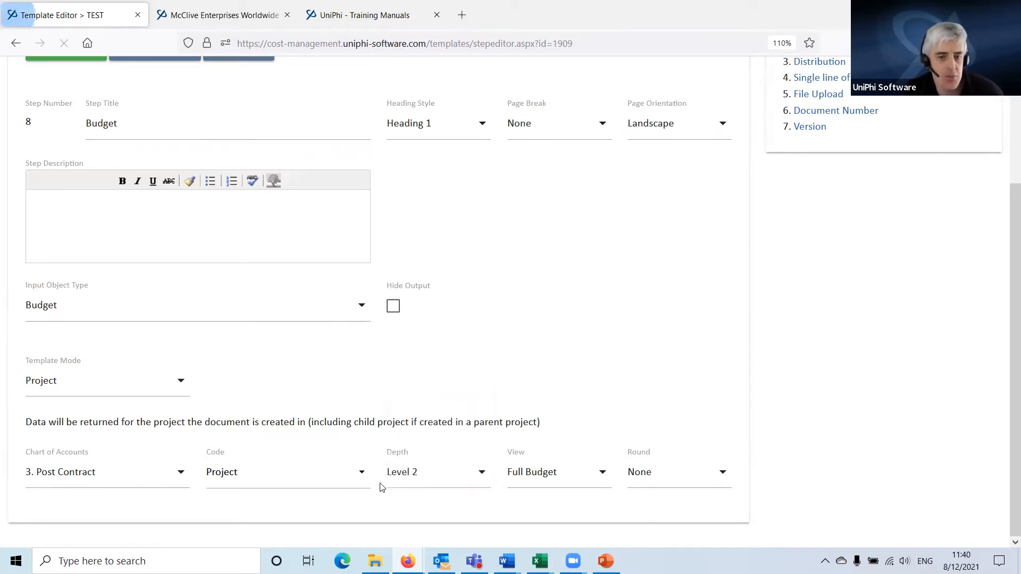
# - Check the budget step's depth and rounding options, and try the Sub Budget view before returning to Full Budget
pyautogui.click(451, 480)
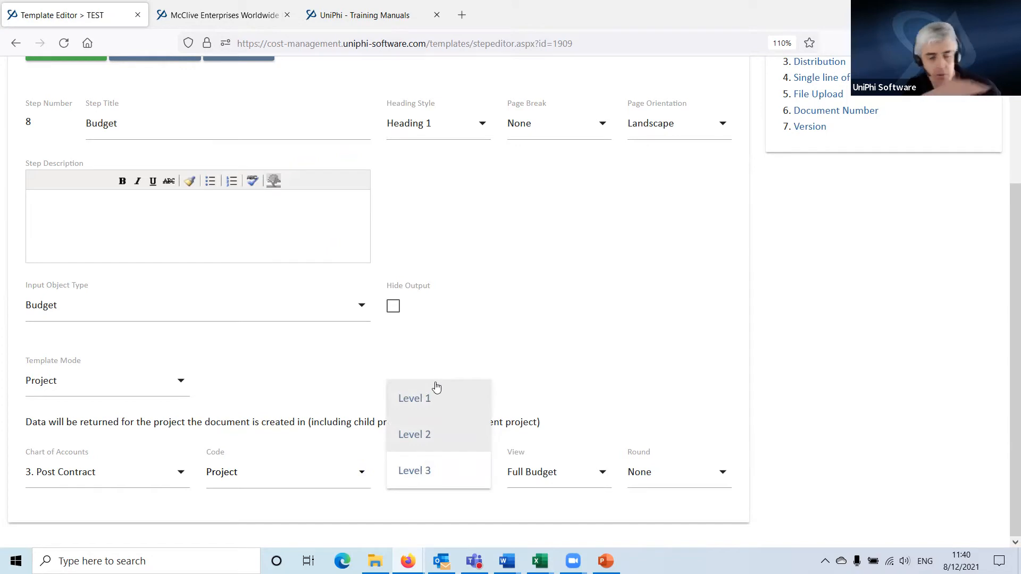
pyautogui.click(483, 433)
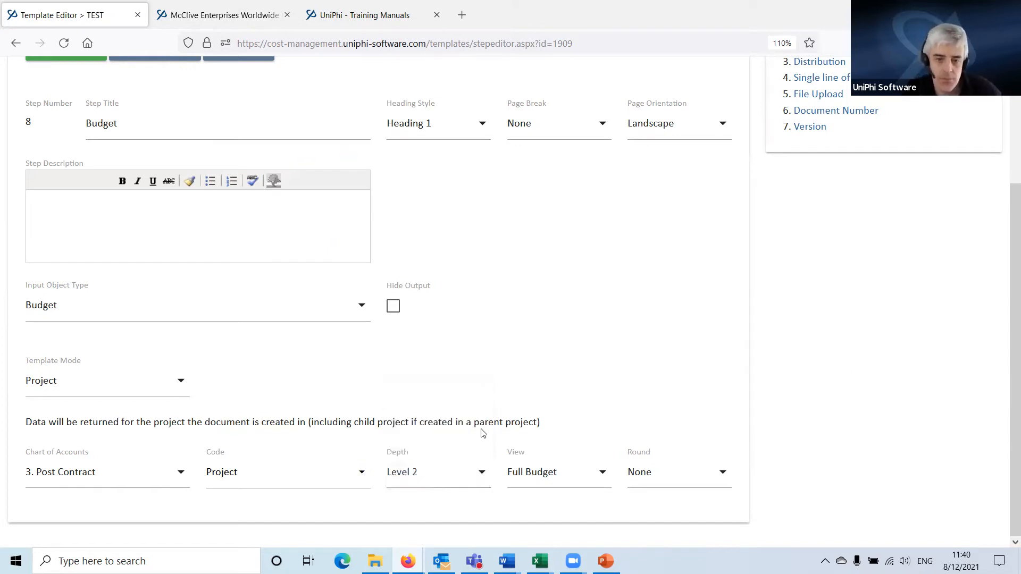
pyautogui.click(549, 486)
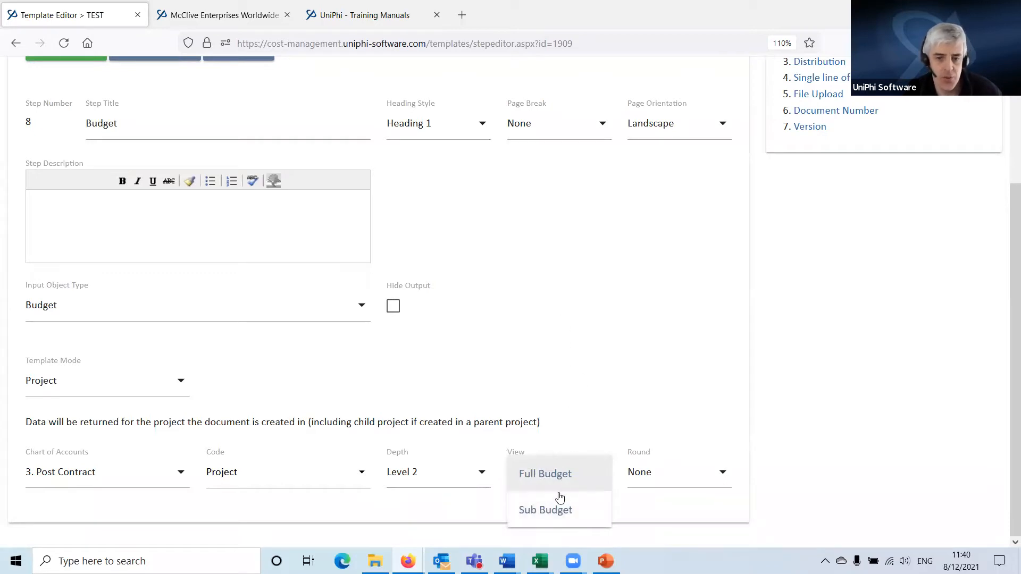
pyautogui.click(568, 509)
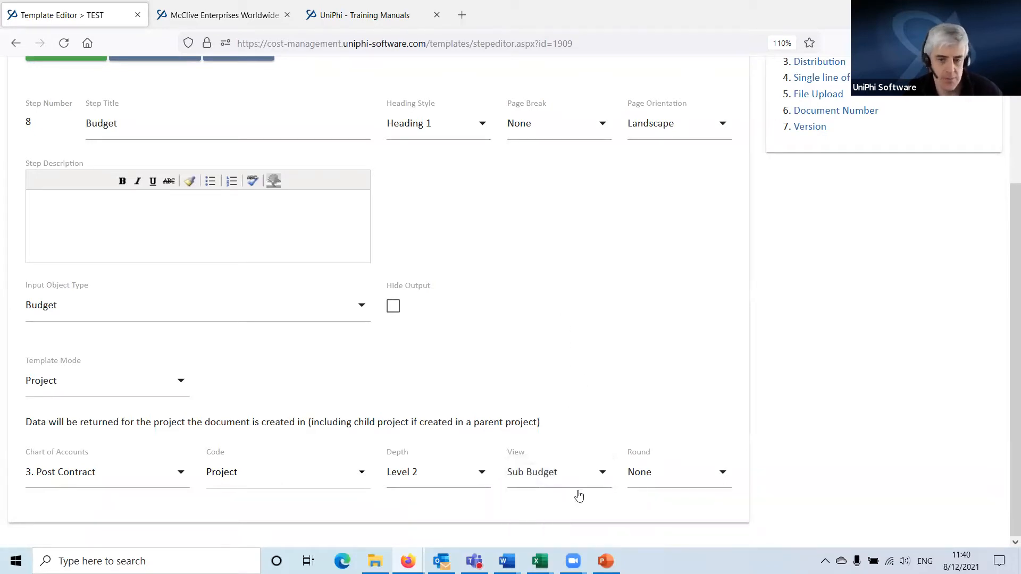
pyautogui.click(562, 477)
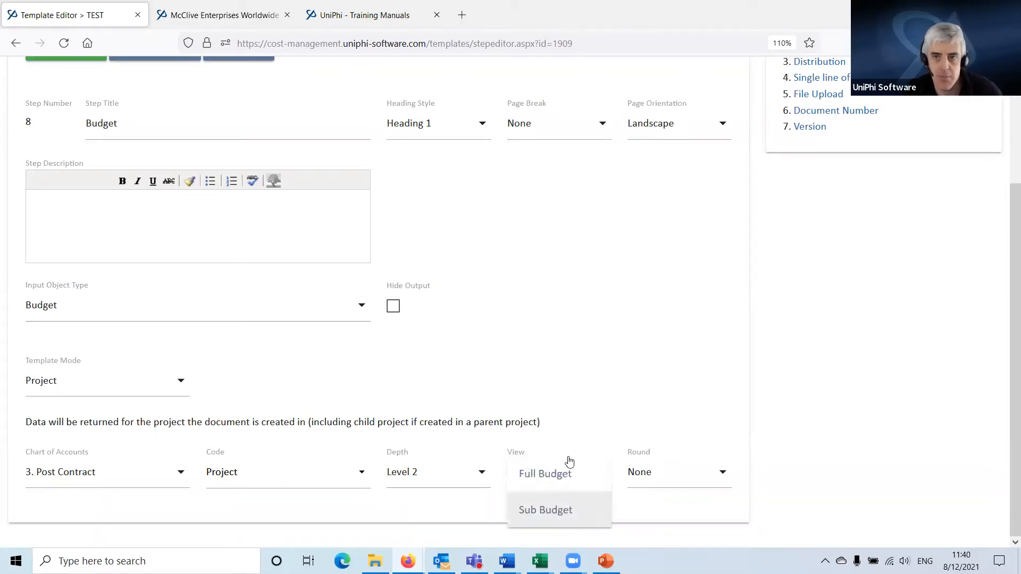
pyautogui.click(563, 484)
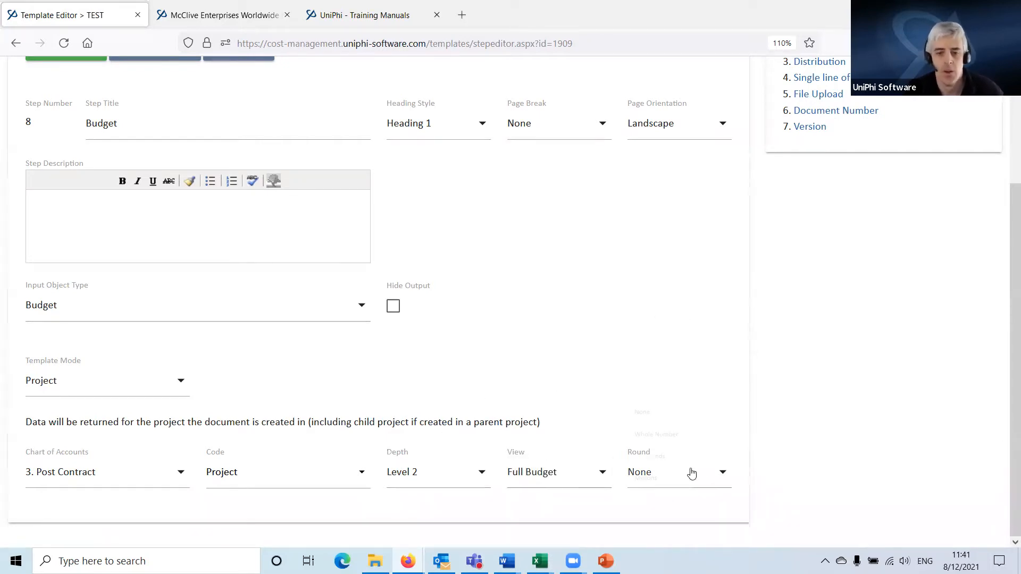
pyautogui.click(690, 471)
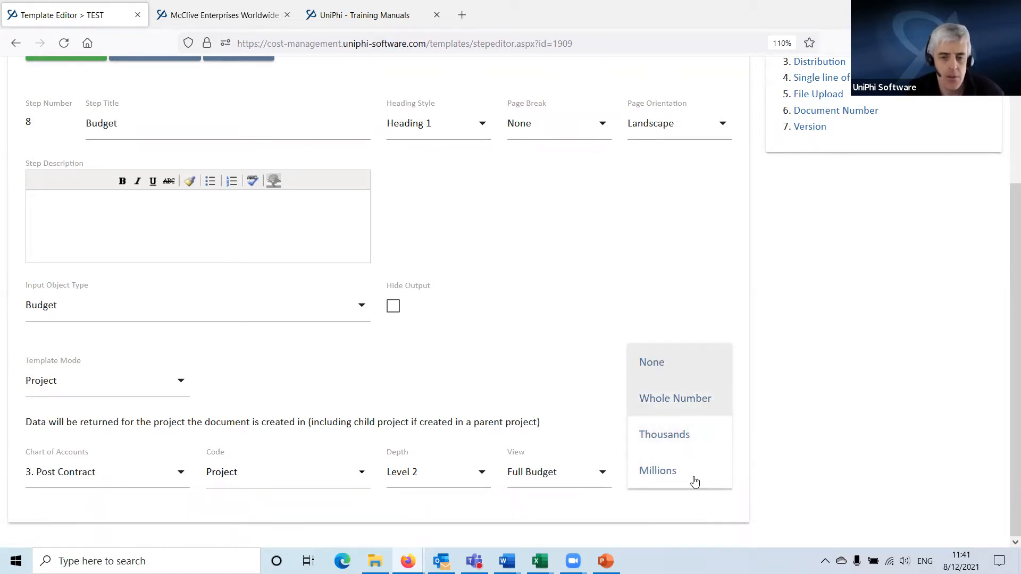
pyautogui.click(609, 353)
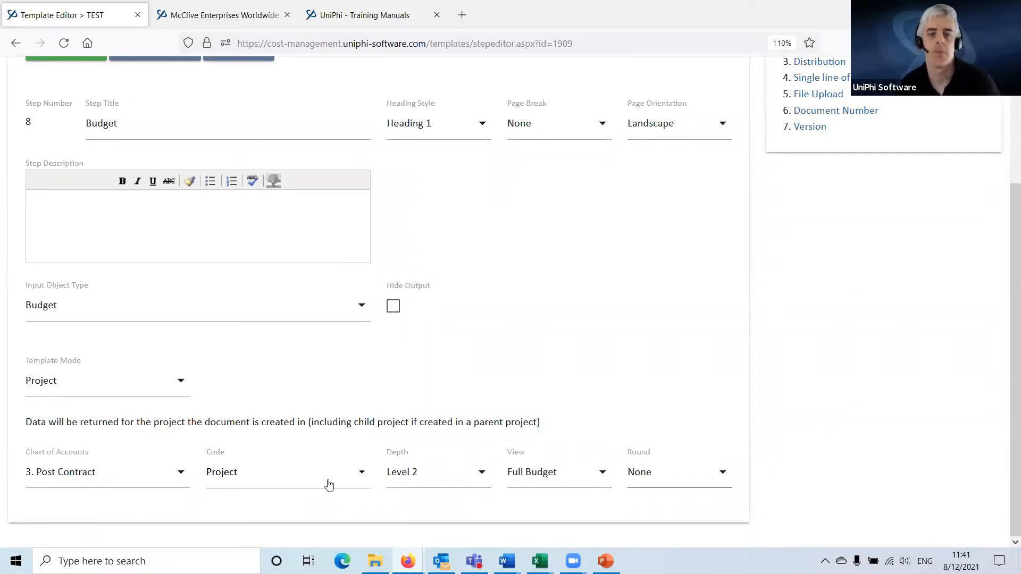
# - Save the budget step and set the next step's input object type to Graph Selector
pyautogui.scroll(3, 151, 362)
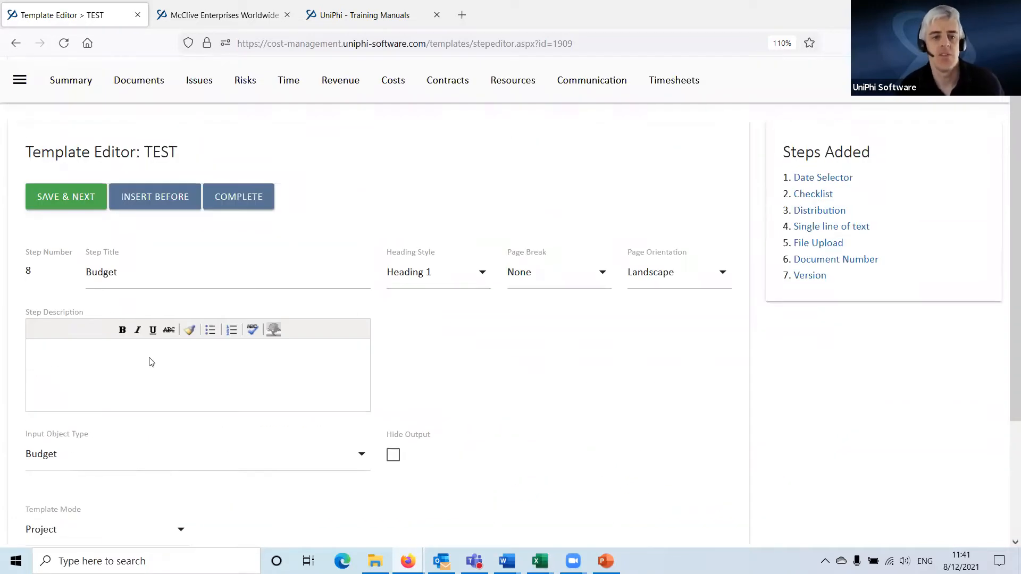
pyautogui.click(69, 206)
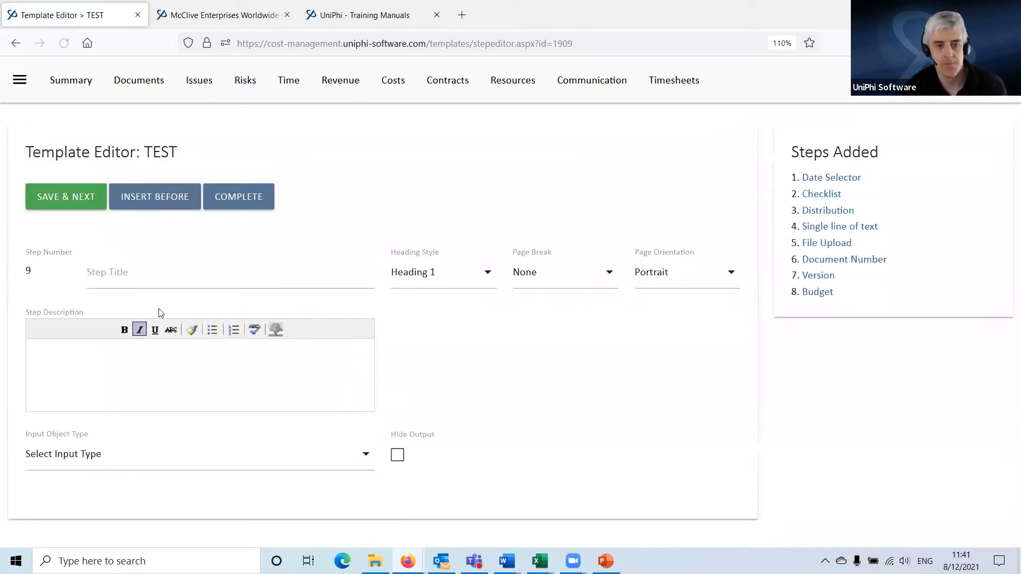
pyautogui.click(152, 452)
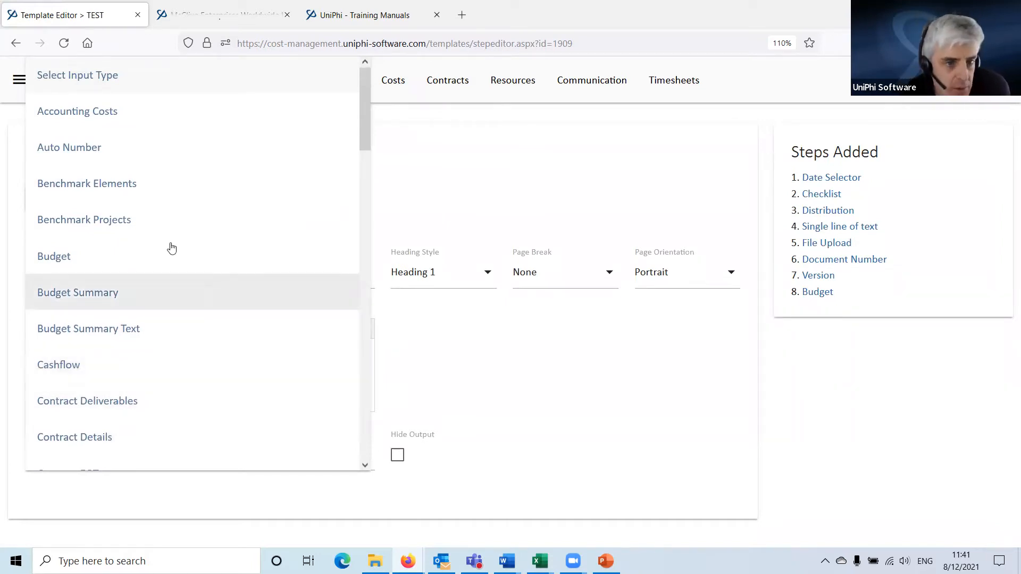
pyautogui.scroll(-4, 263, 306)
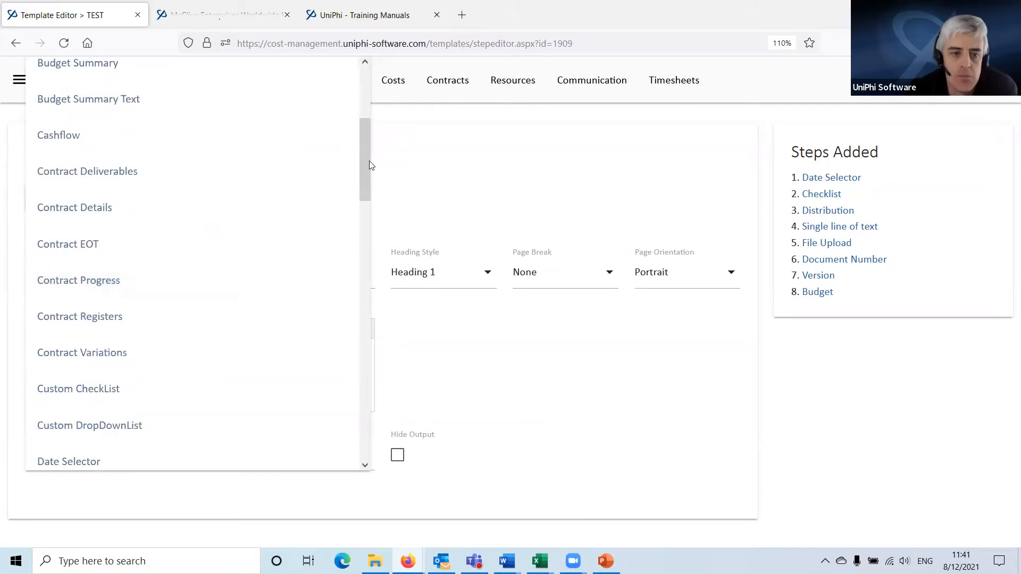
pyautogui.moveTo(371, 165); pyautogui.dragTo(367, 183)
pyautogui.click(88, 460)
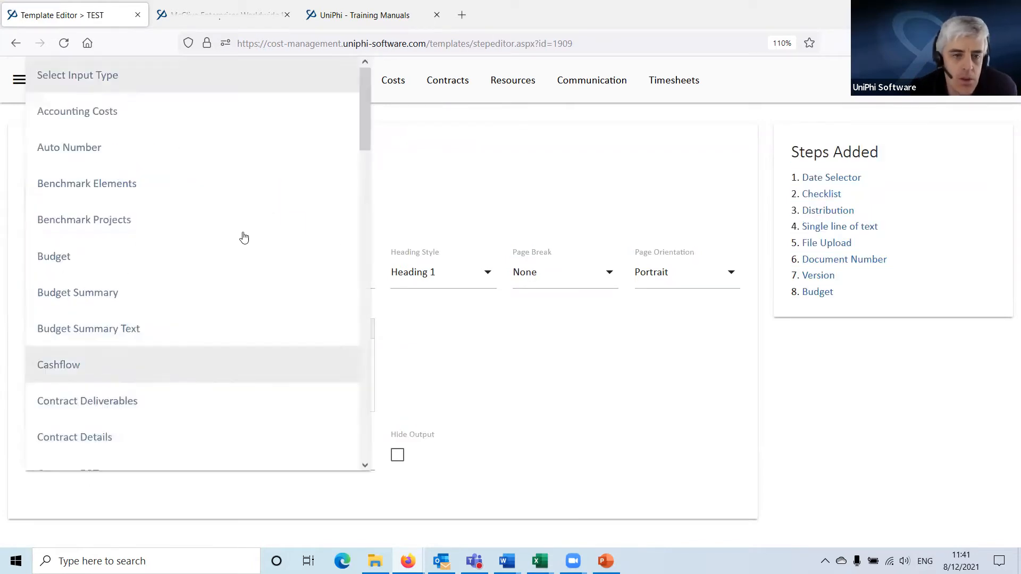
pyautogui.moveTo(364, 109); pyautogui.dragTo(365, 115)
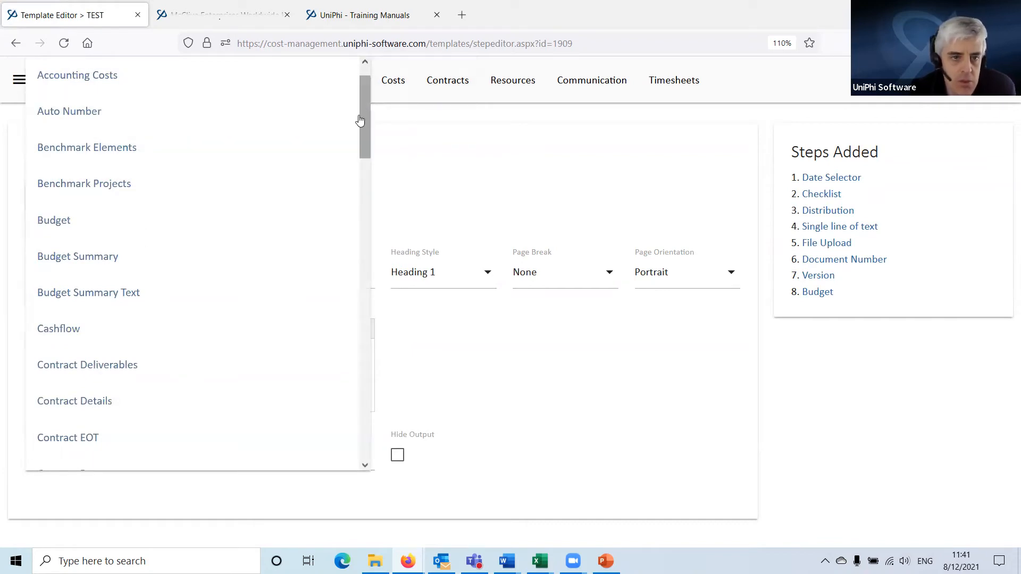
pyautogui.moveTo(365, 115); pyautogui.dragTo(360, 290)
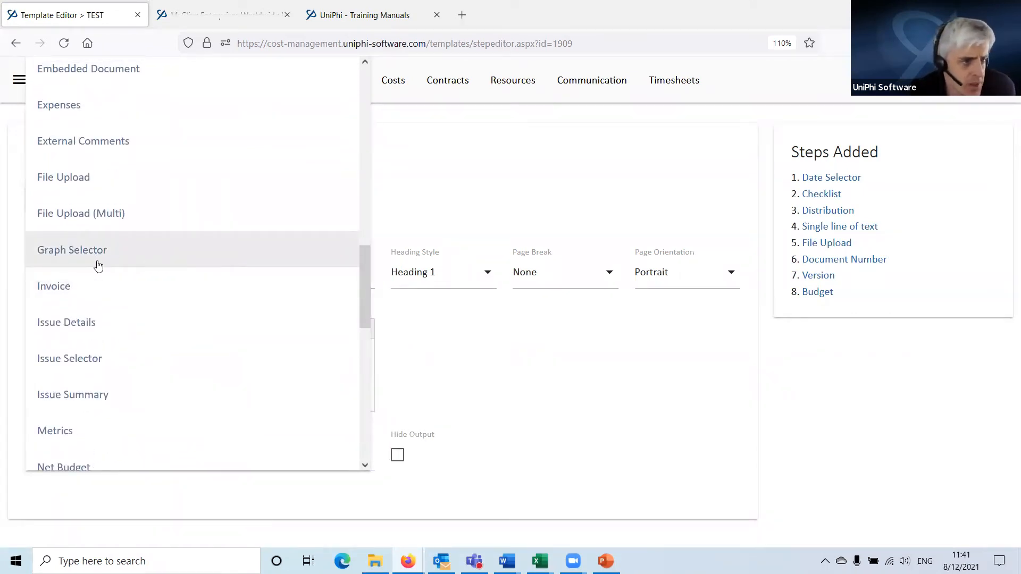
pyautogui.click(84, 251)
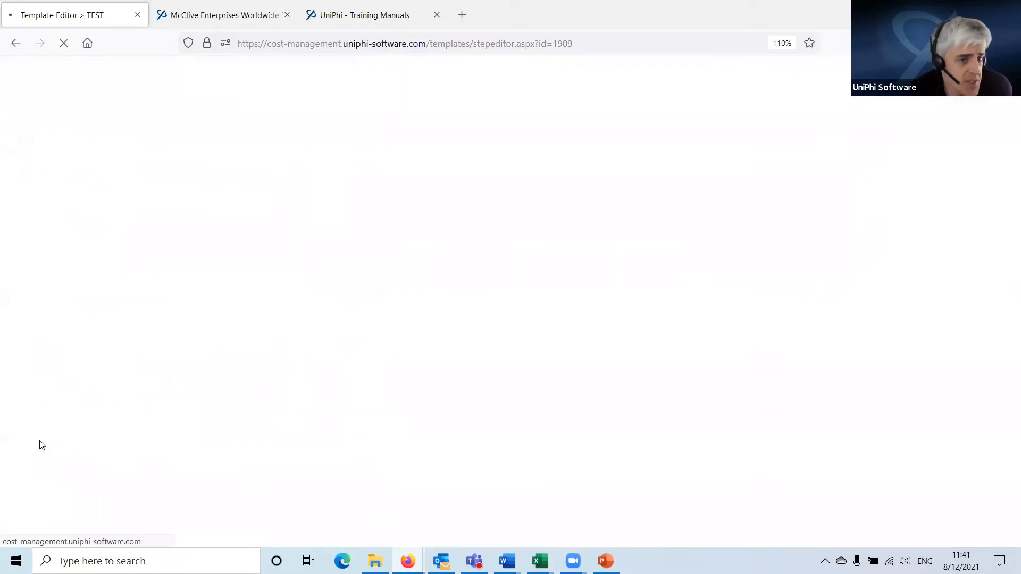
# - Title the step Graphs and add a Budget By Version graph to it
pyautogui.scroll(-1, 81, 475)
pyautogui.click(105, 474)
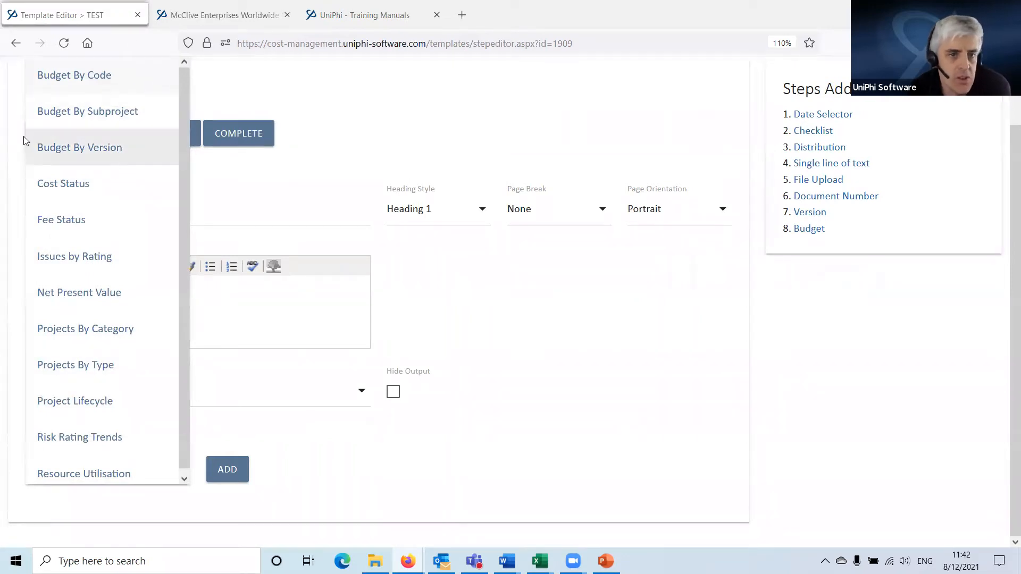
pyautogui.click(84, 151)
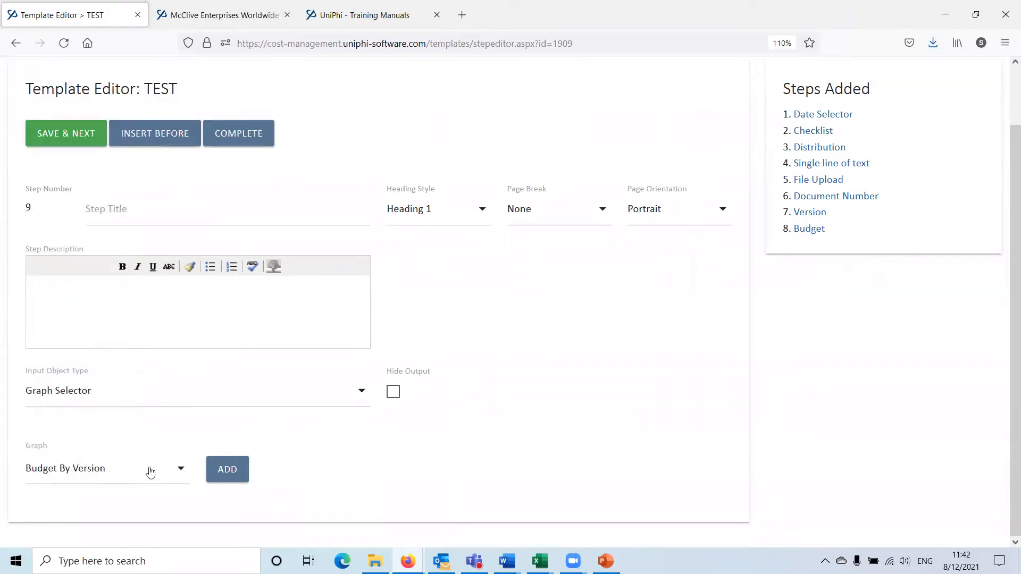
pyautogui.click(232, 477)
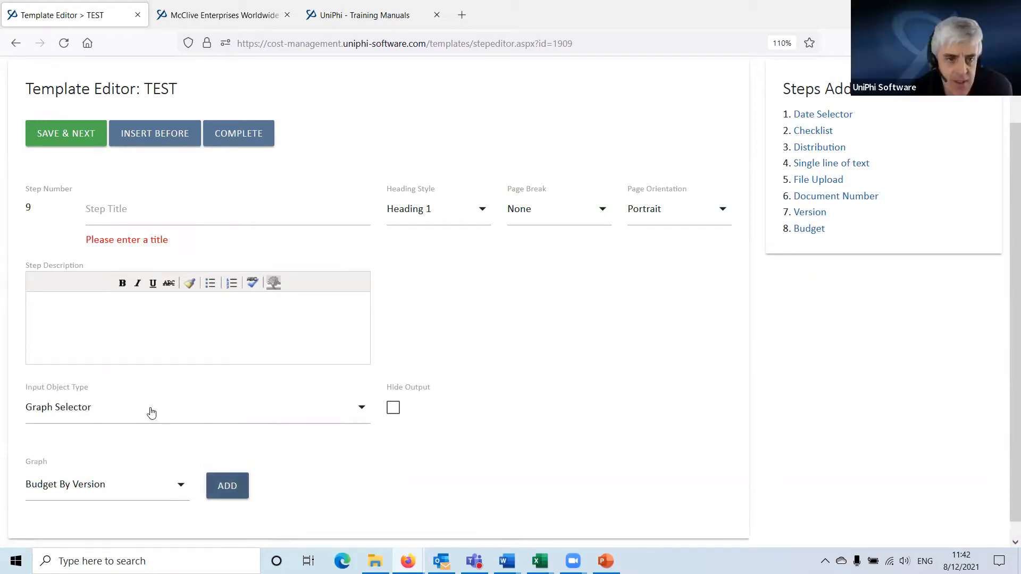
pyautogui.click(132, 213)
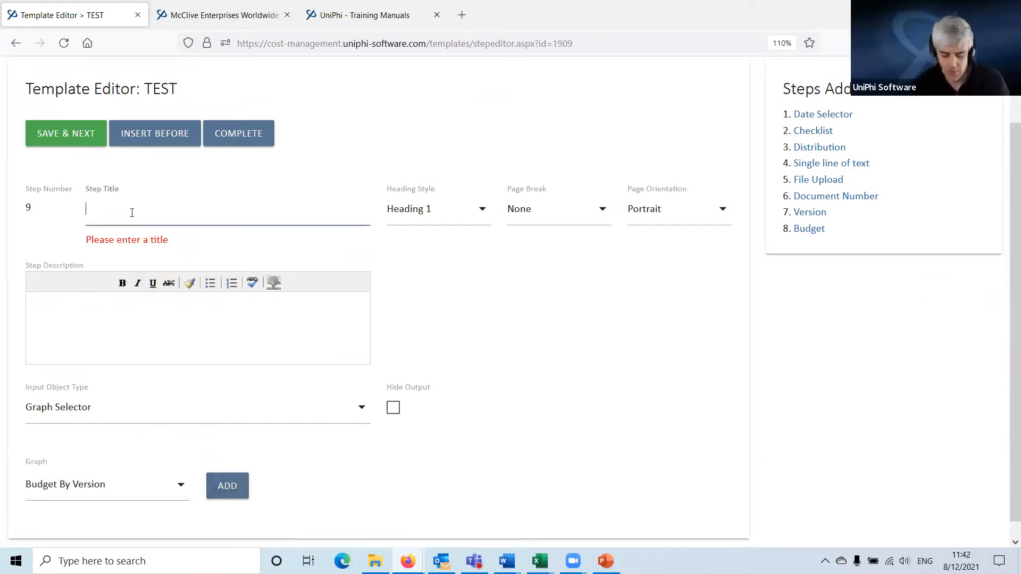
pyautogui.write('Graphs')
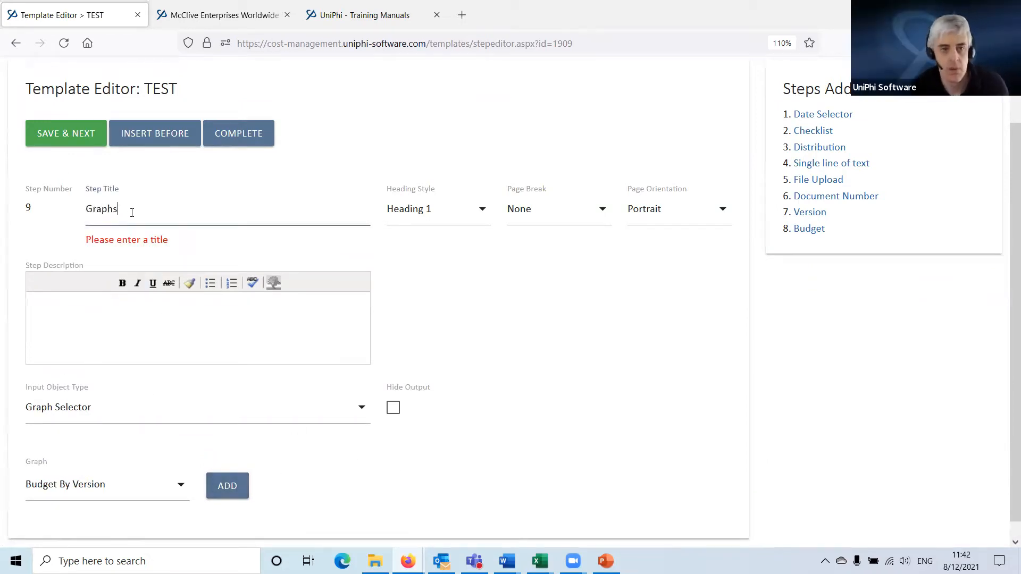
pyautogui.click(223, 491)
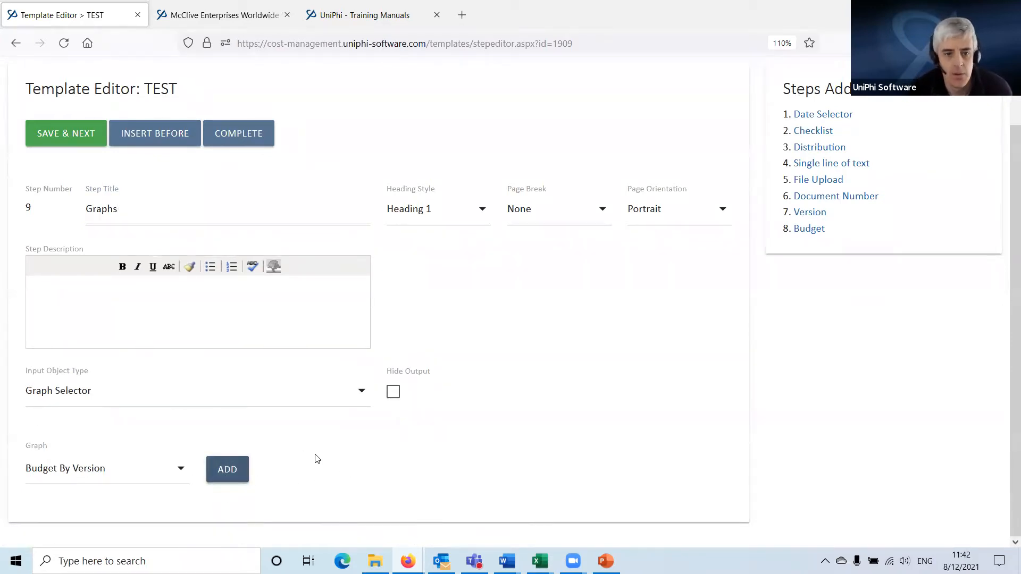
pyautogui.click(227, 470)
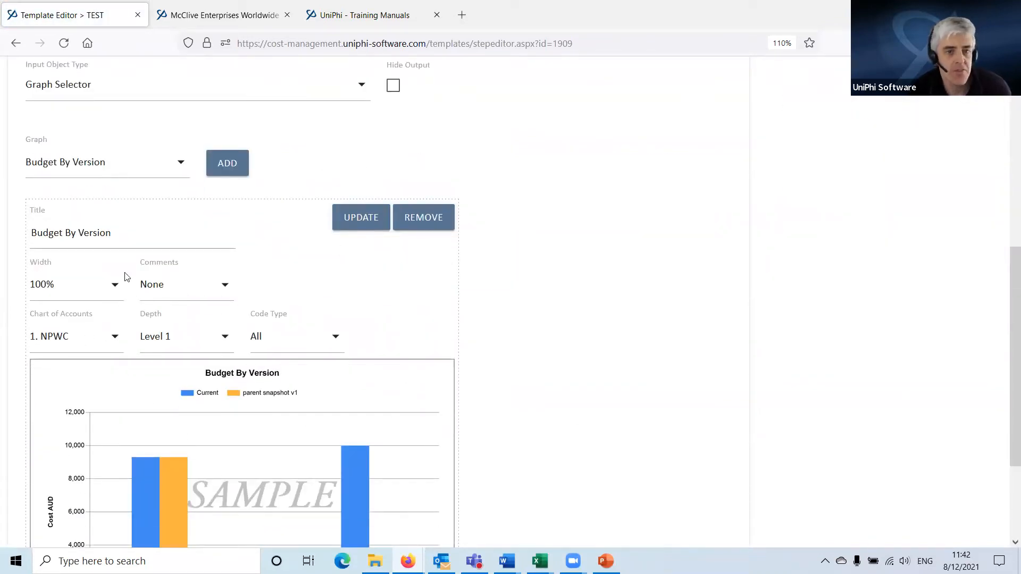
# - Set the Budget By Version graph's width to 50% and place its comments on the Right
pyautogui.click(97, 287)
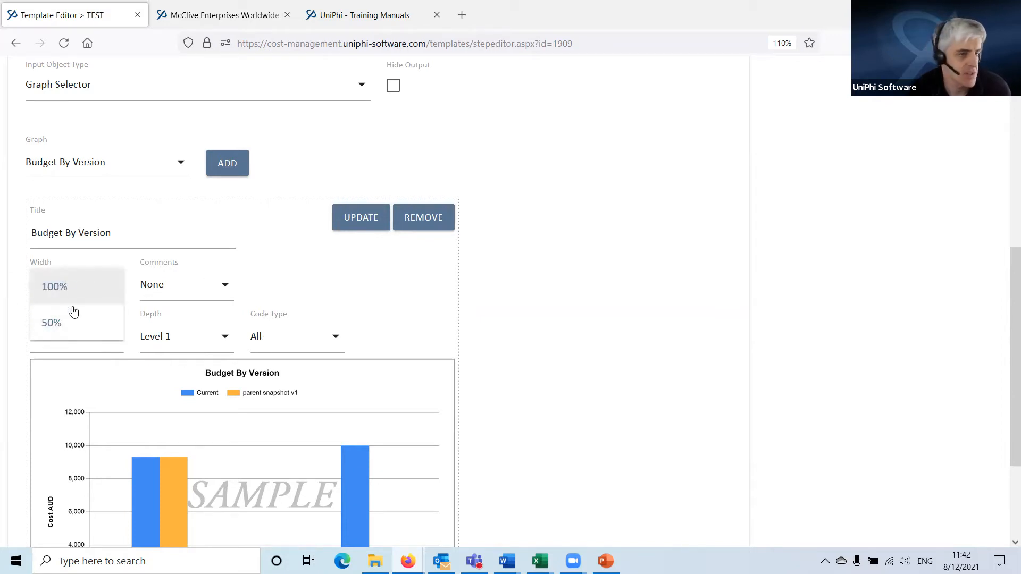
pyautogui.click(67, 317)
pyautogui.click(193, 285)
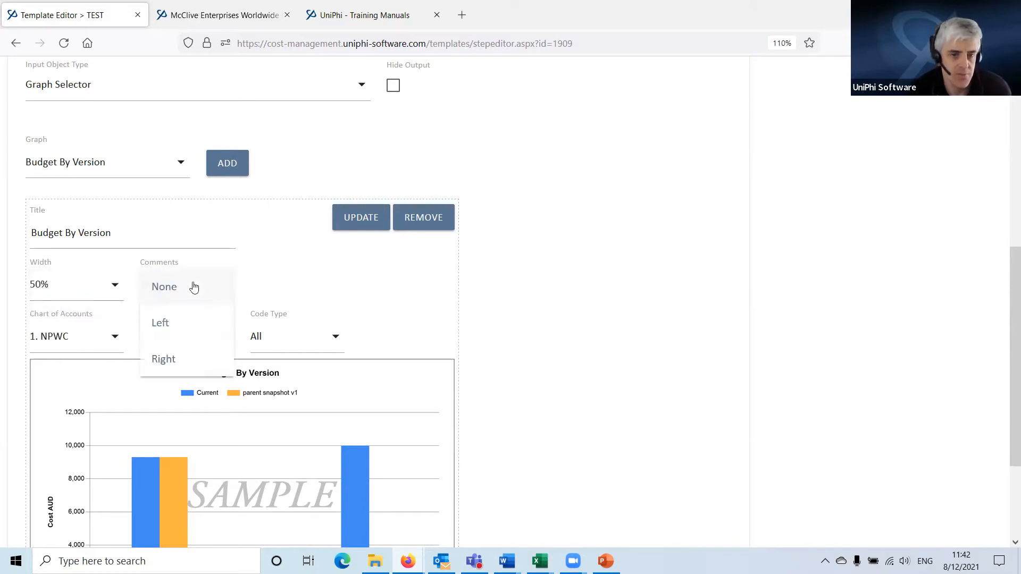
pyautogui.click(183, 357)
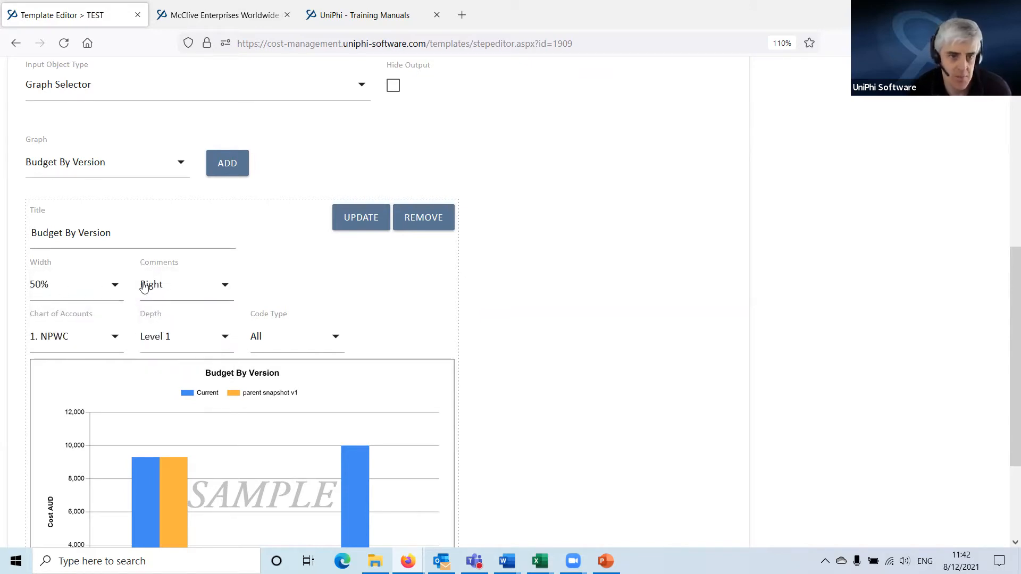
# - Set the graph's chart of accounts to 3. Post Contract and depth to Level 2, leaving the code type at All
pyautogui.click(66, 343)
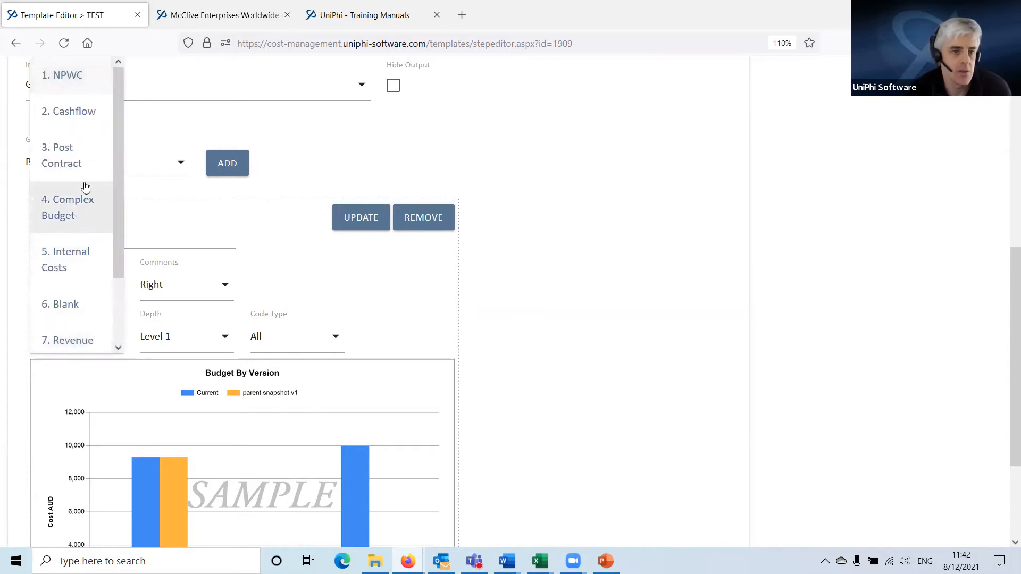
pyautogui.click(78, 163)
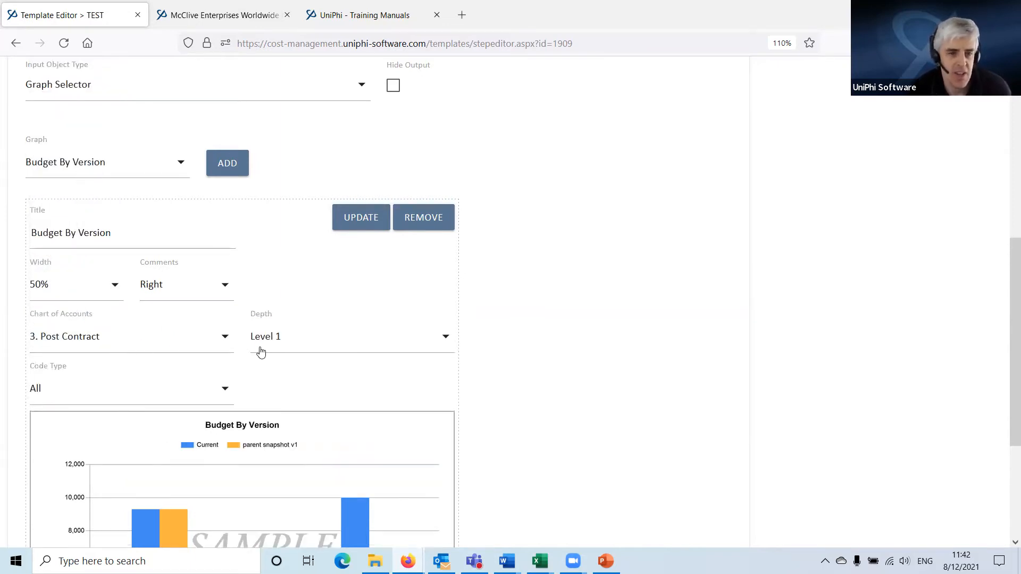
pyautogui.click(346, 352)
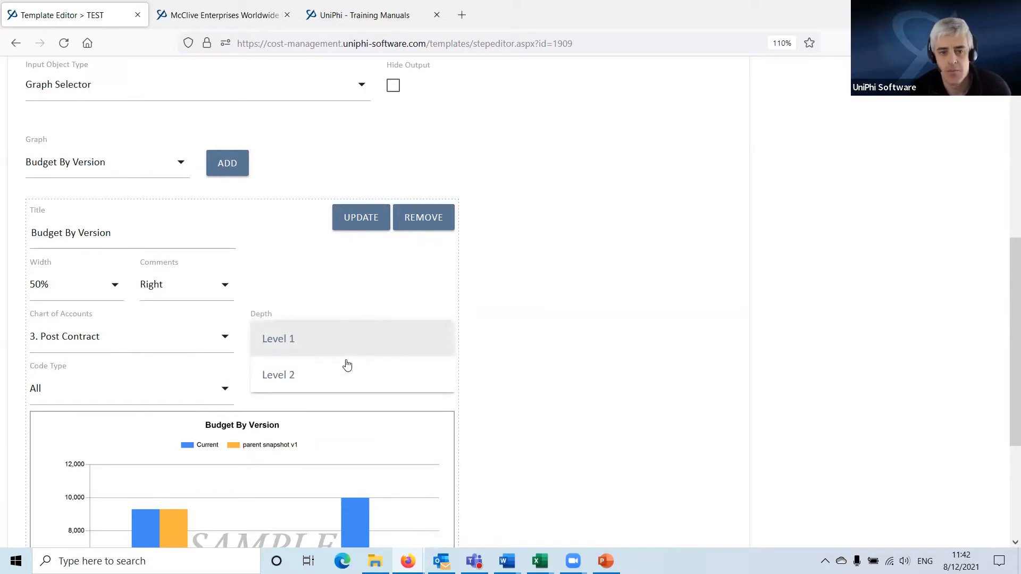
pyautogui.click(287, 377)
pyautogui.click(161, 397)
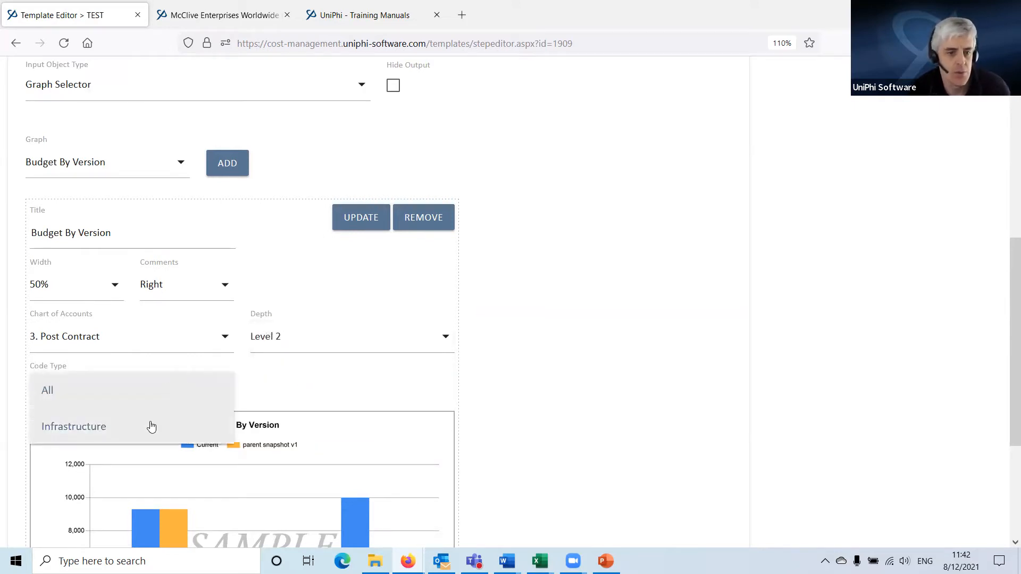
pyautogui.click(260, 384)
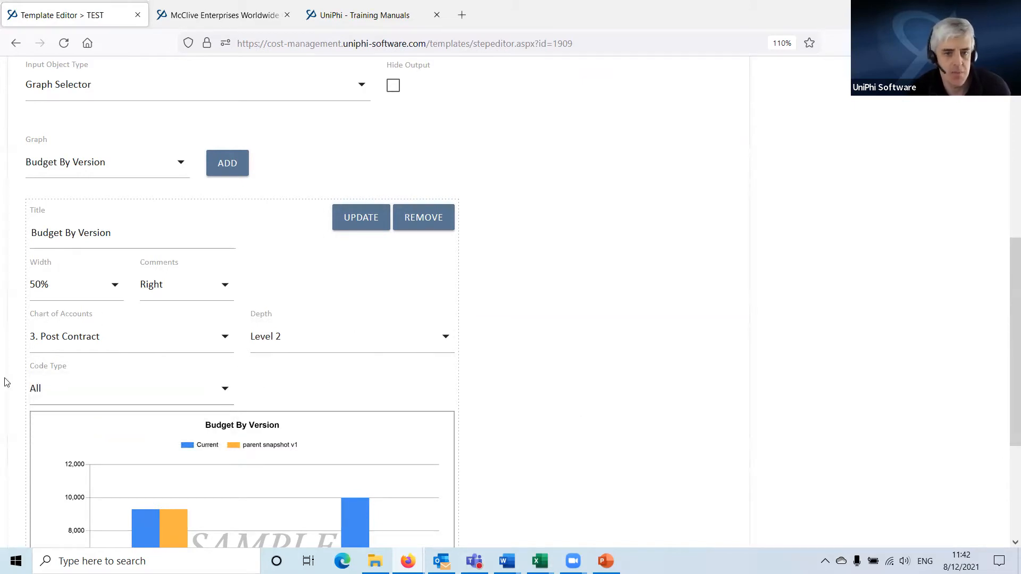
# - Examine the Budget By Version sample graph and its settings in the Graphs step
pyautogui.scroll(-4, 296, 403)
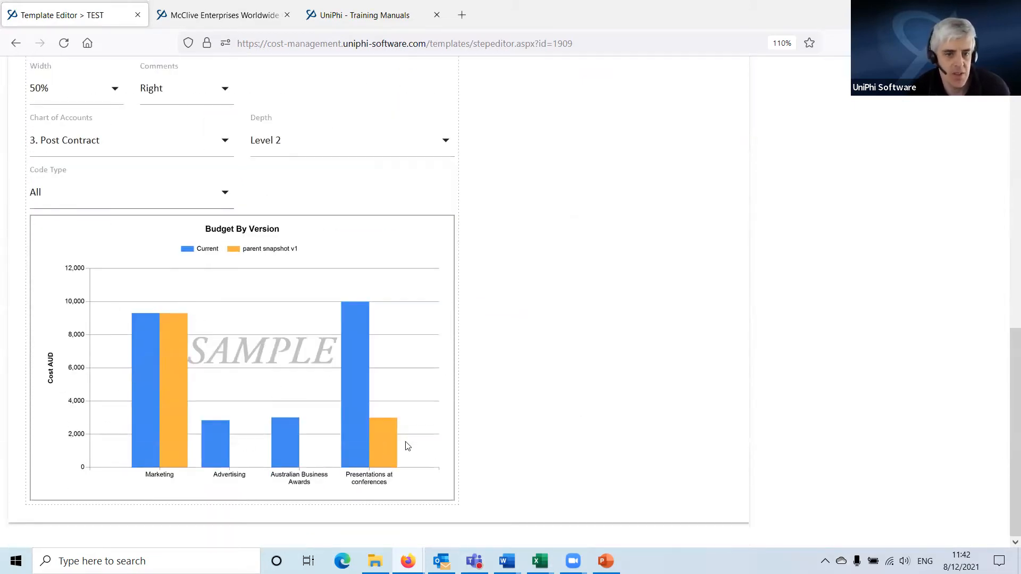
pyautogui.scroll(3, 312, 309)
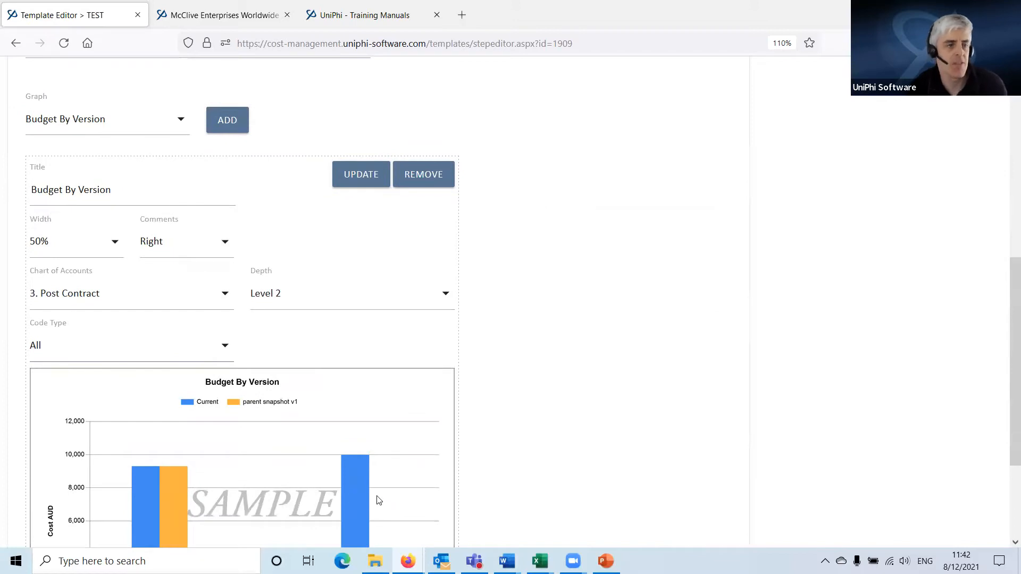
pyautogui.scroll(-3, 349, 469)
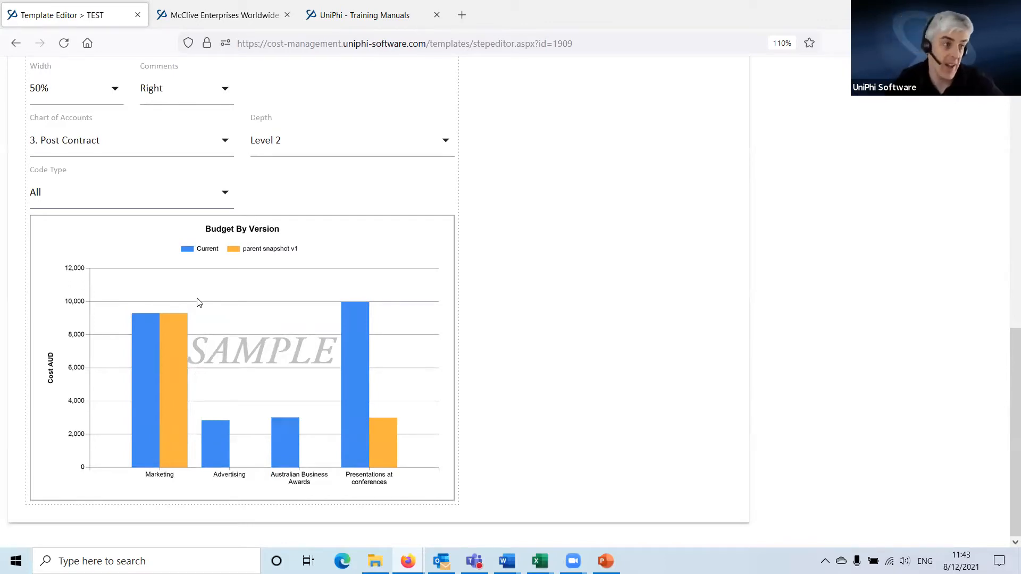
pyautogui.scroll(10, 266, 179)
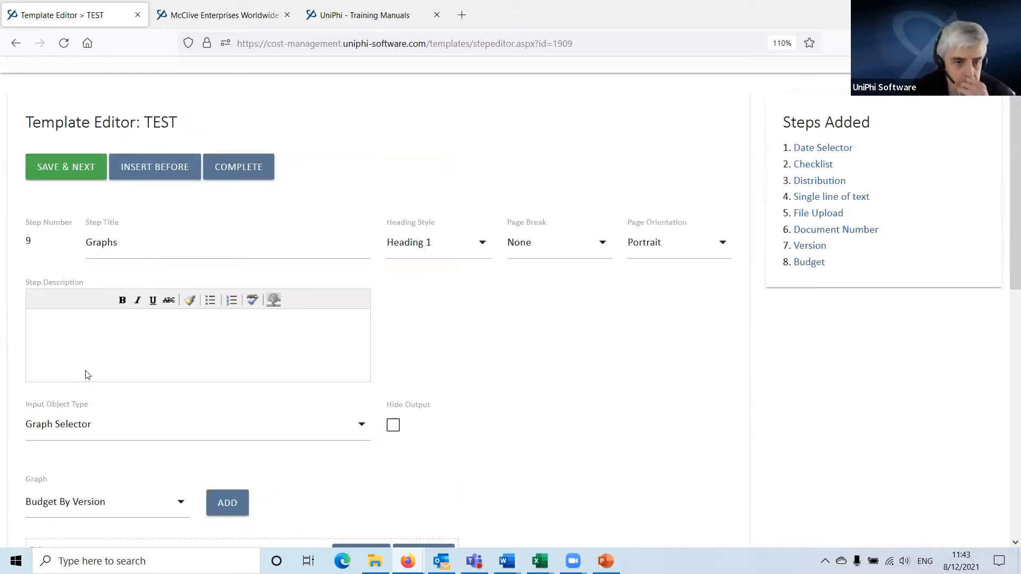
# - Review the graph types available for the Graphs step, then save it and continue to a new step
pyautogui.scroll(-4, 93, 335)
pyautogui.click(103, 281)
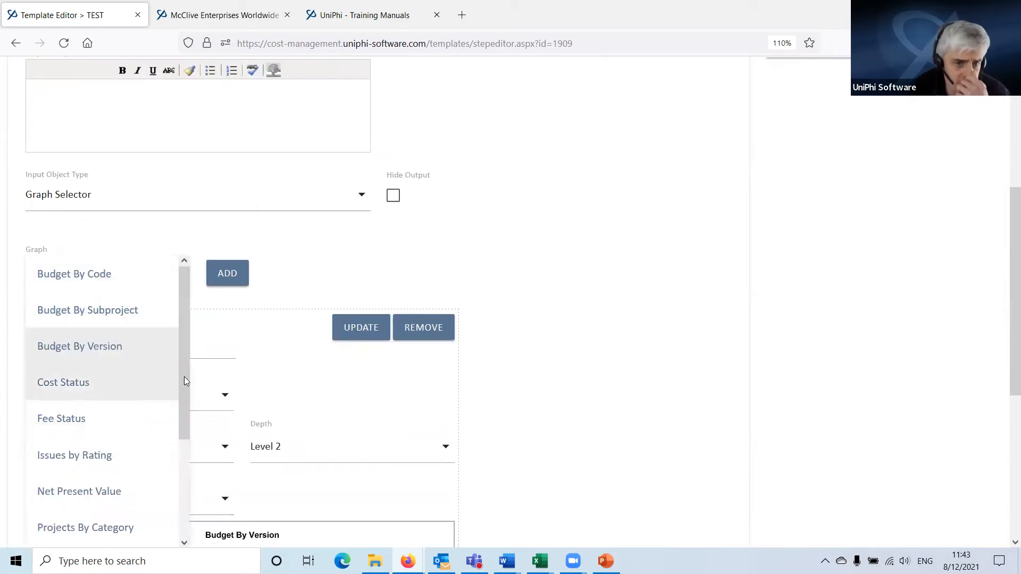
pyautogui.moveTo(184, 376); pyautogui.dragTo(190, 478)
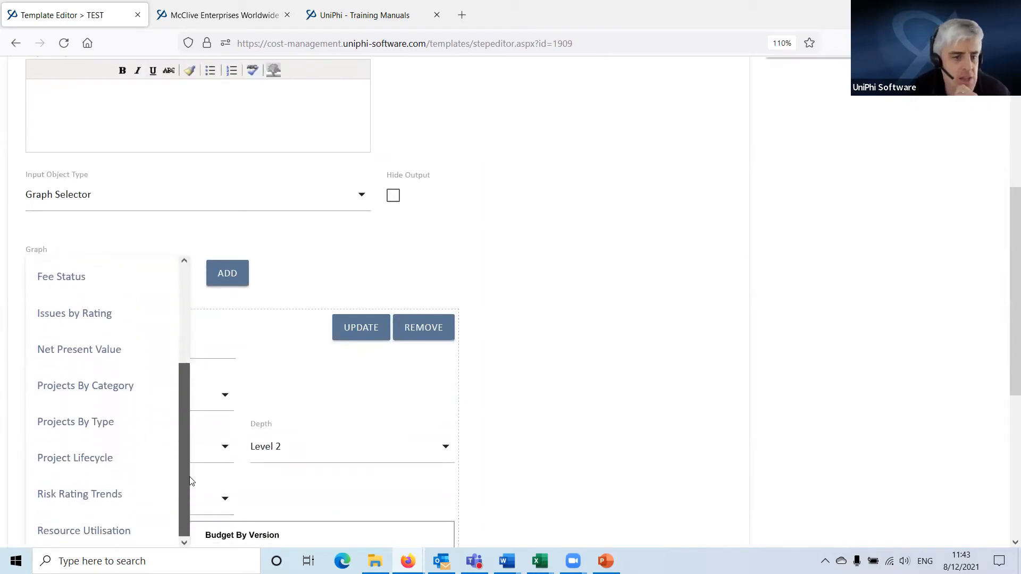
pyautogui.scroll(3, 171, 369)
pyautogui.scroll(5, 472, 221)
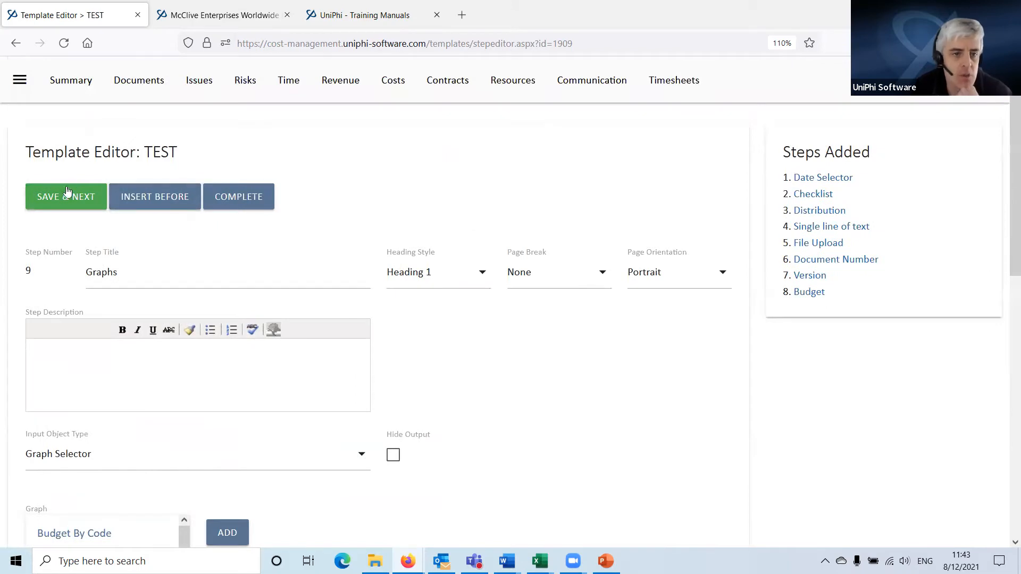
pyautogui.click(75, 203)
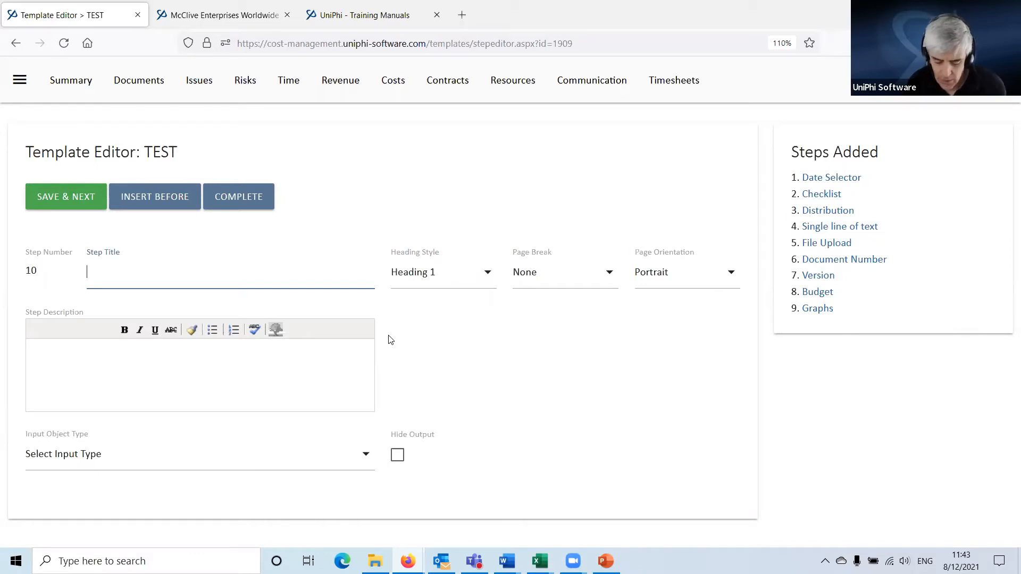
# - Title step 10 Issue Selctor and set its input object type to Issue Selector
pyautogui.write('Inssue Selctor')
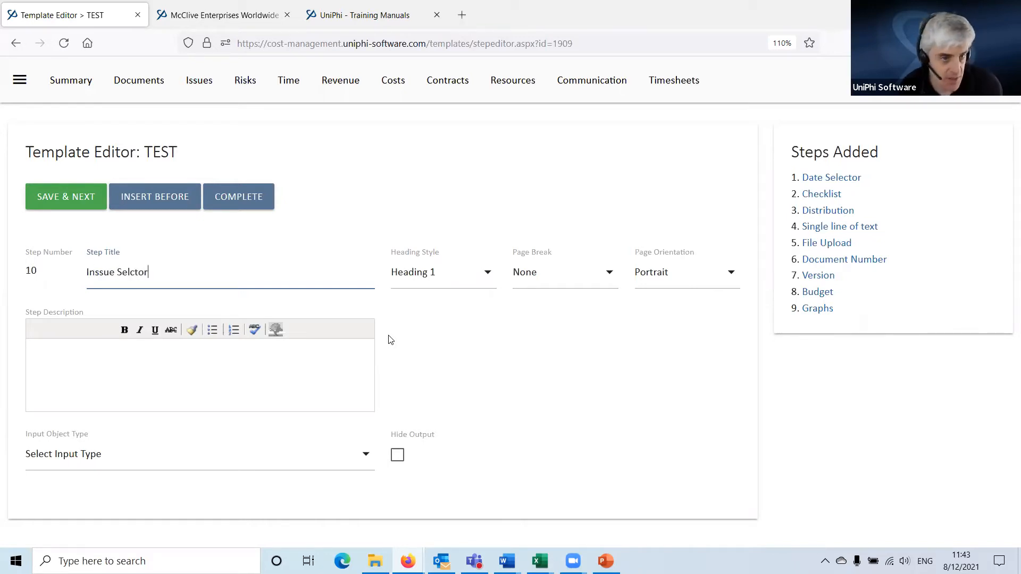
pyautogui.press('Left')
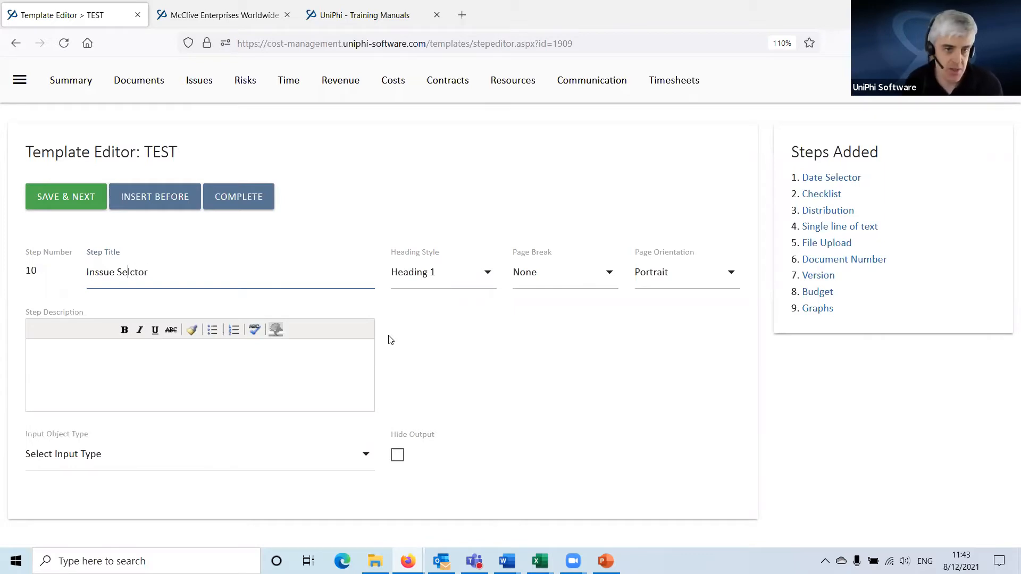
pyautogui.press('BackSpace')
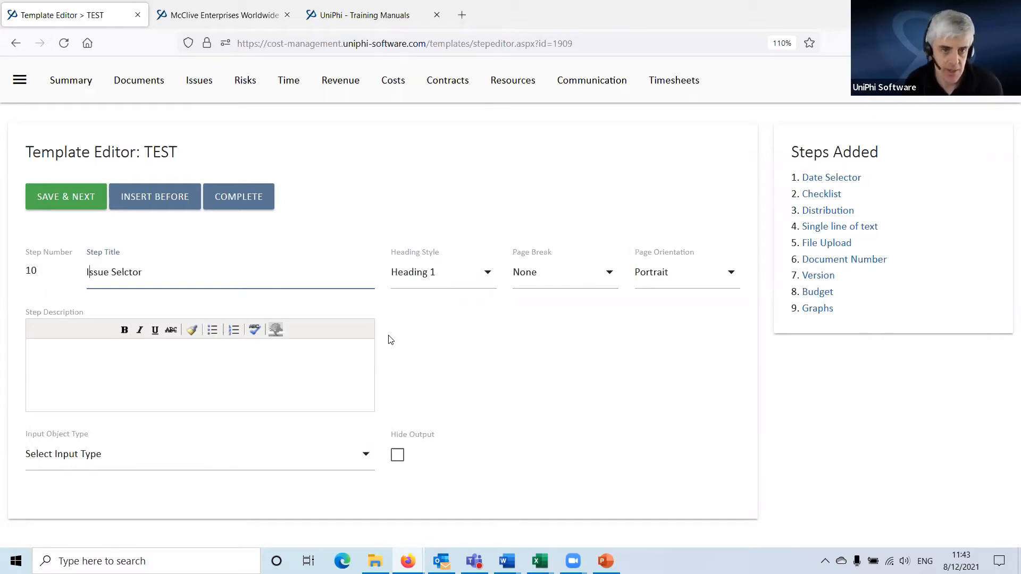
pyautogui.click(109, 454)
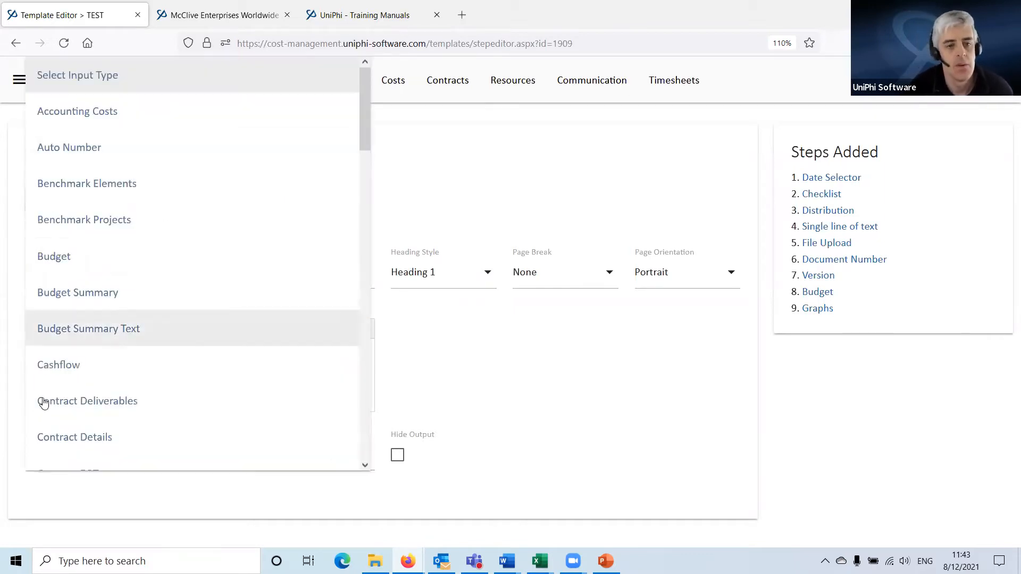
pyautogui.scroll(-10, 41, 326)
pyautogui.scroll(-2, 153, 231)
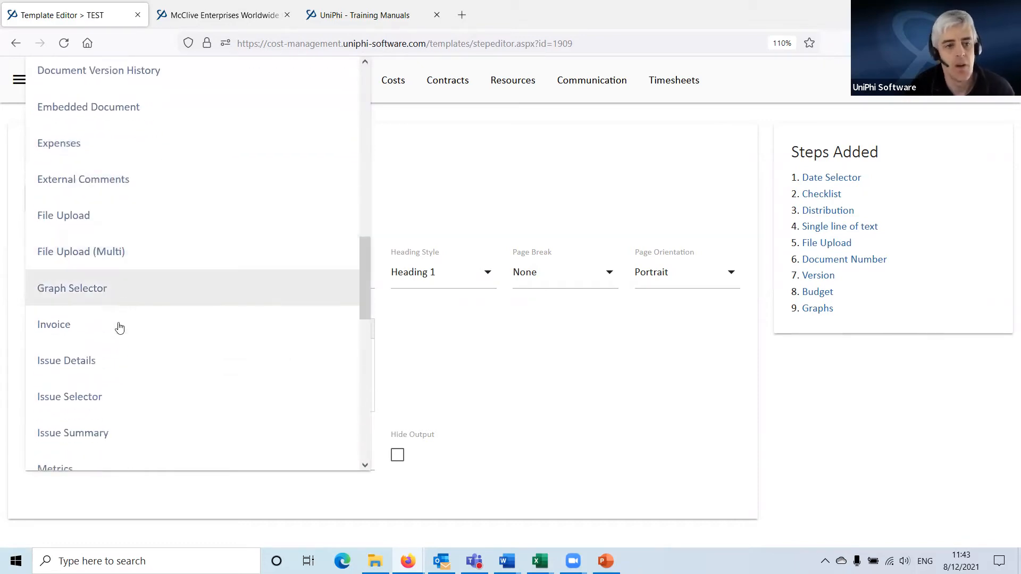
pyautogui.click(83, 396)
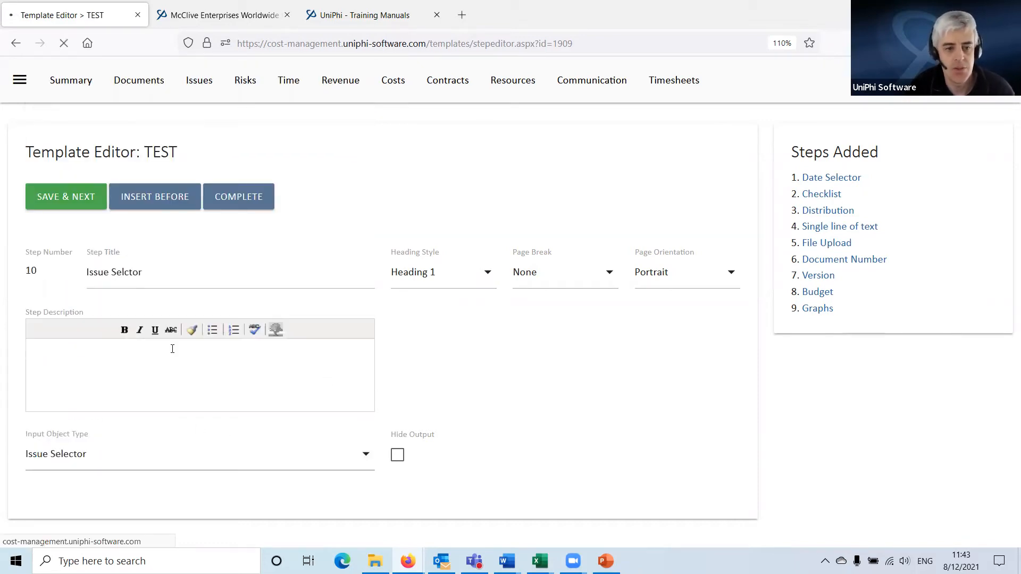
pyautogui.scroll(-2, 171, 346)
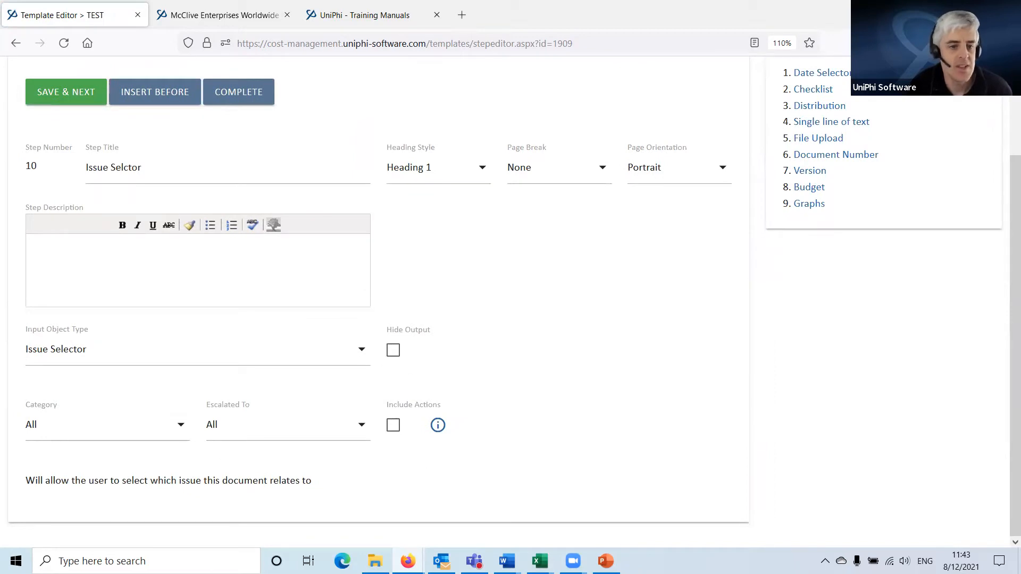
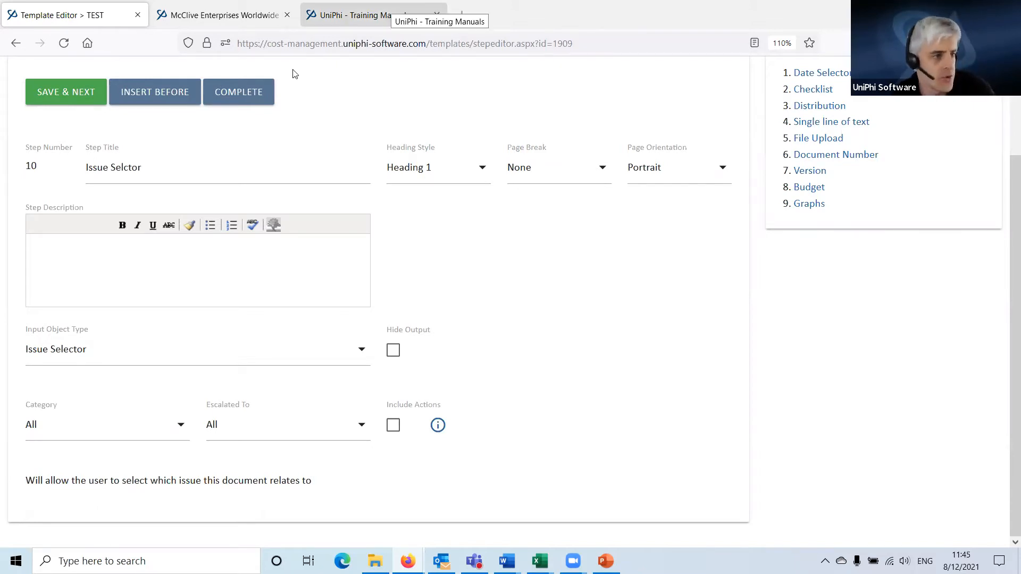
# - Limit the issue selector to the RFI category
pyautogui.click(93, 431)
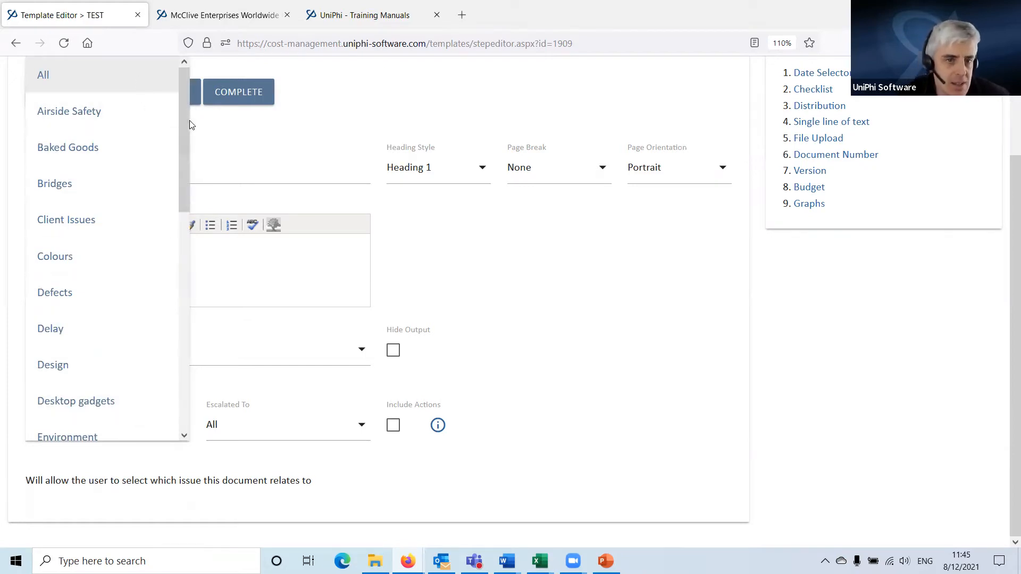
pyautogui.moveTo(190, 122); pyautogui.dragTo(178, 306)
pyautogui.scroll(1, 137, 316)
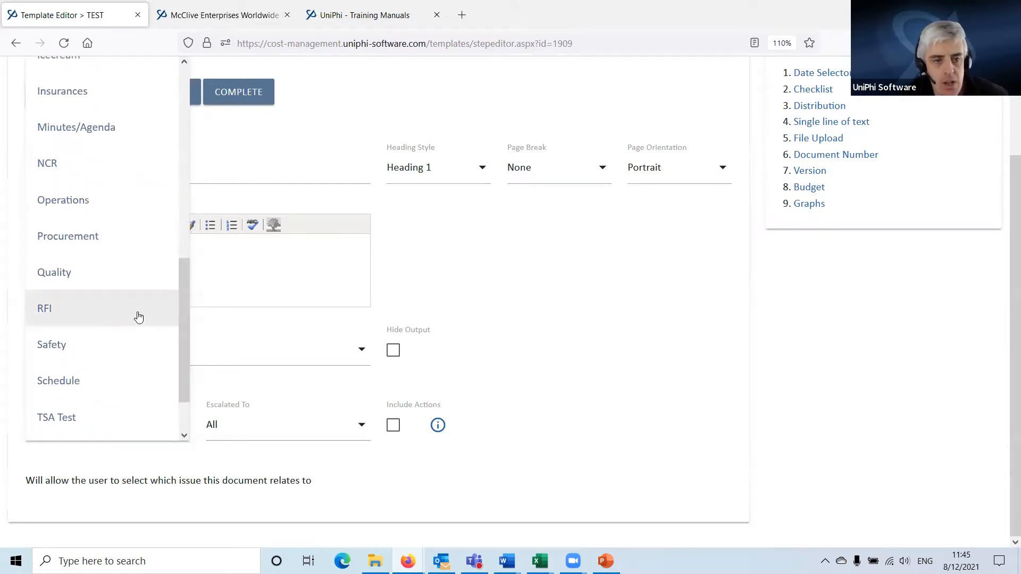
pyautogui.click(68, 308)
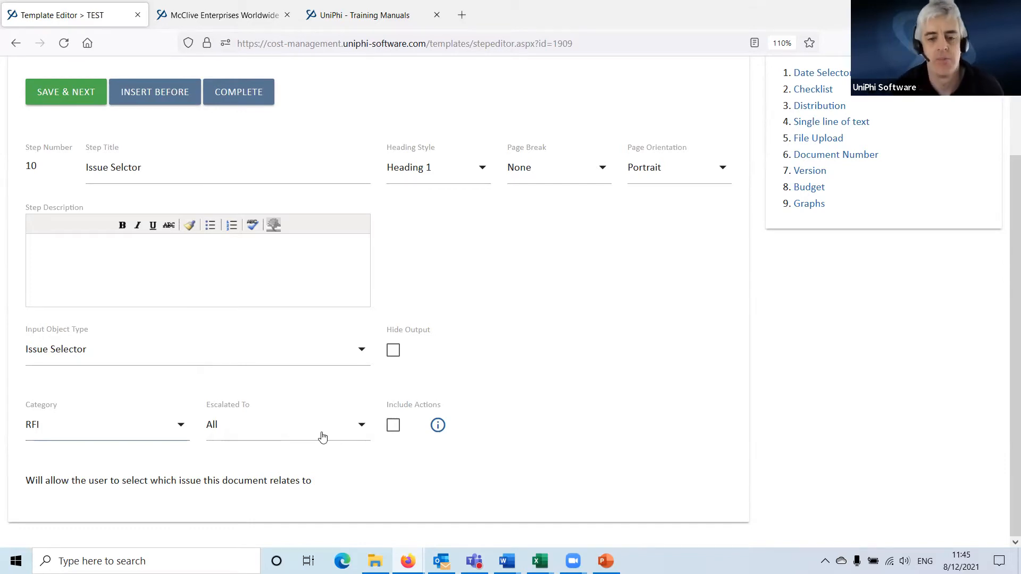
pyautogui.moveTo(436, 428)
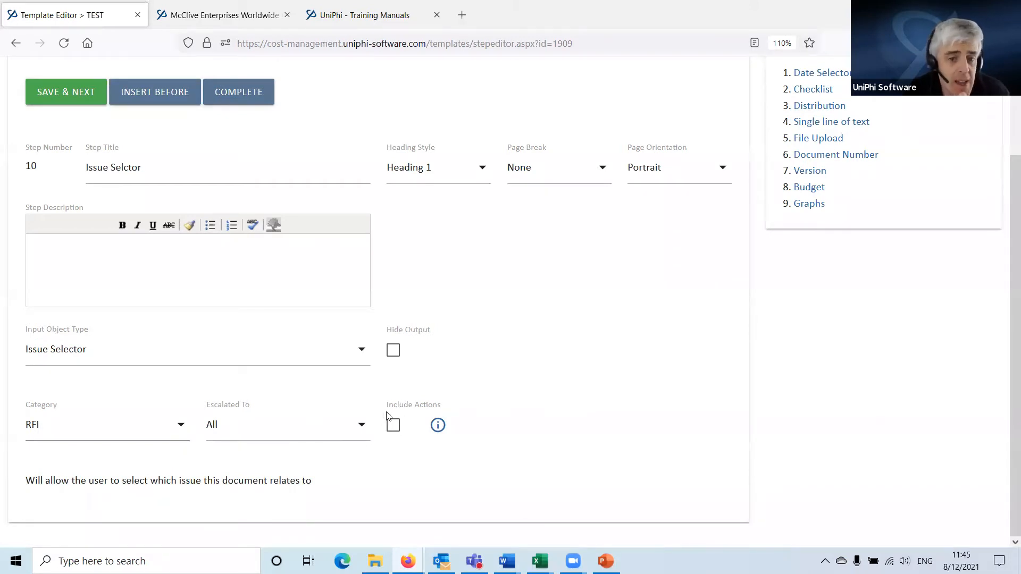
pyautogui.click(391, 433)
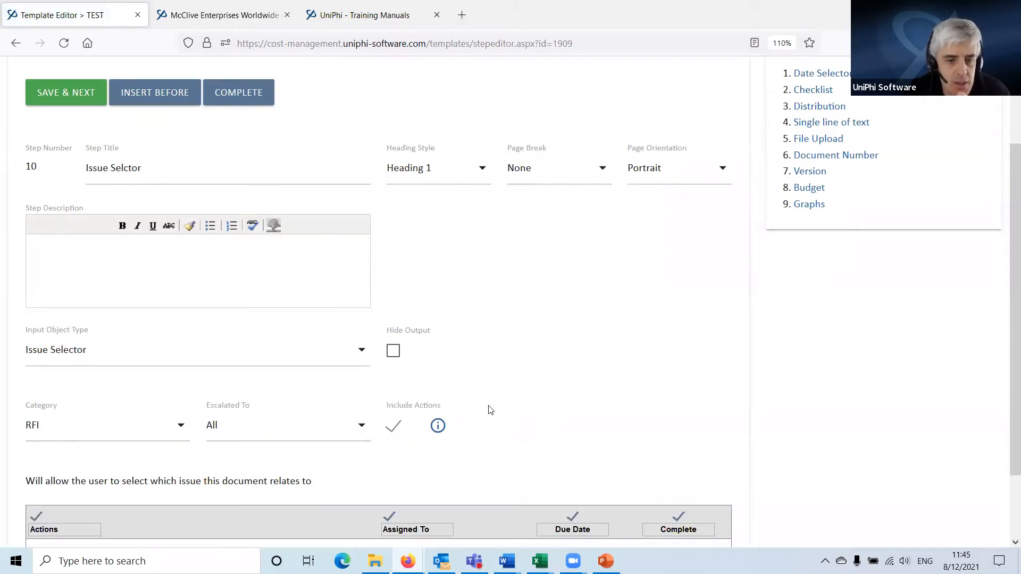
pyautogui.scroll(-3, 329, 441)
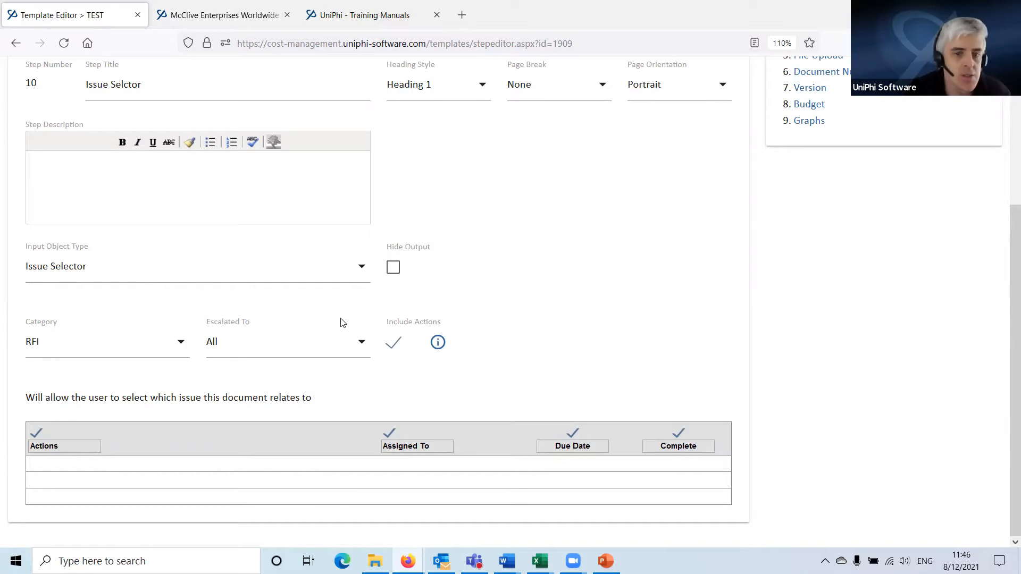
pyautogui.click(393, 346)
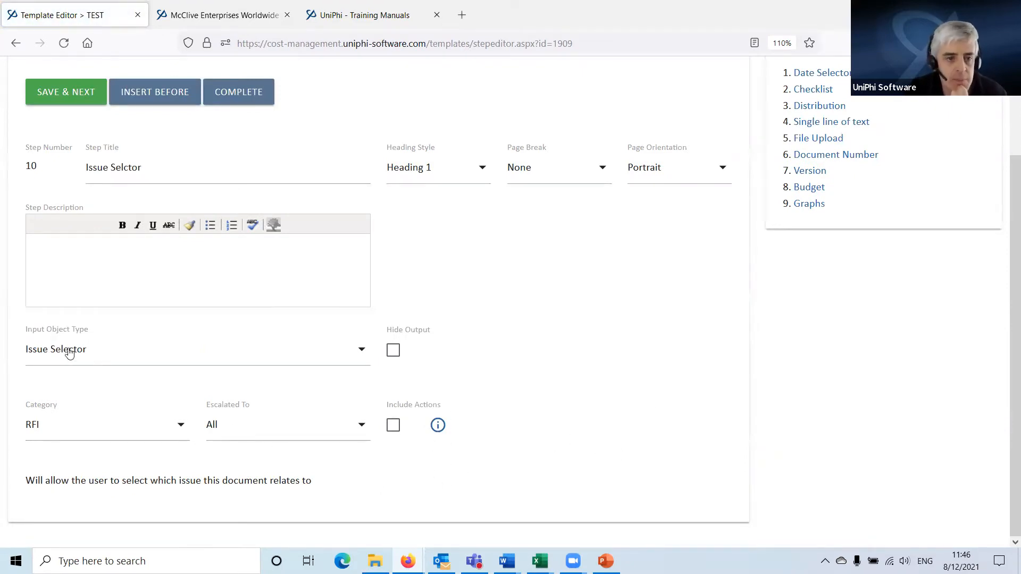
# - Save the issue selector step and set up the next one, titled Contract, with the Contract Details input object type
pyautogui.click(65, 93)
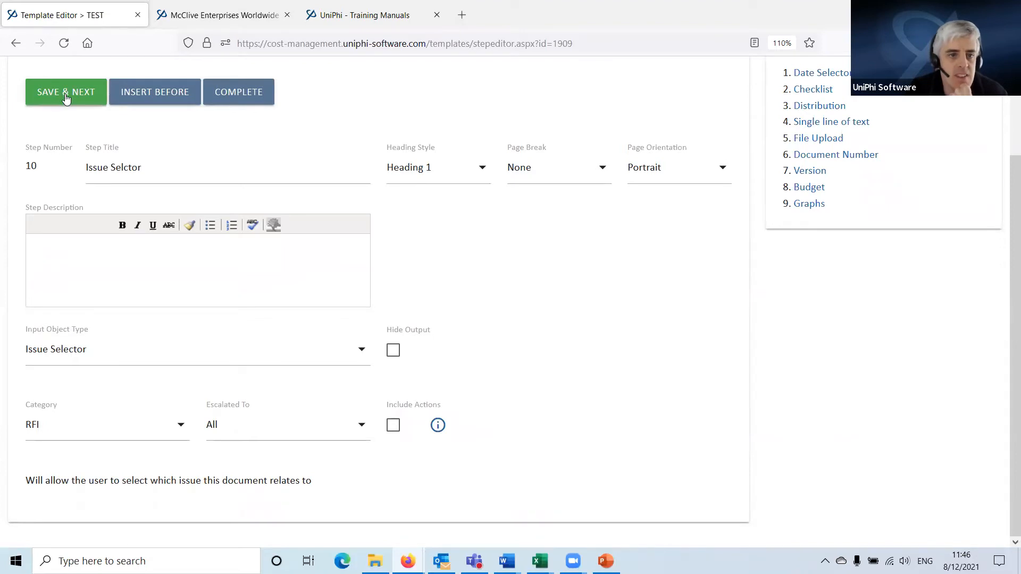
pyautogui.click(159, 282)
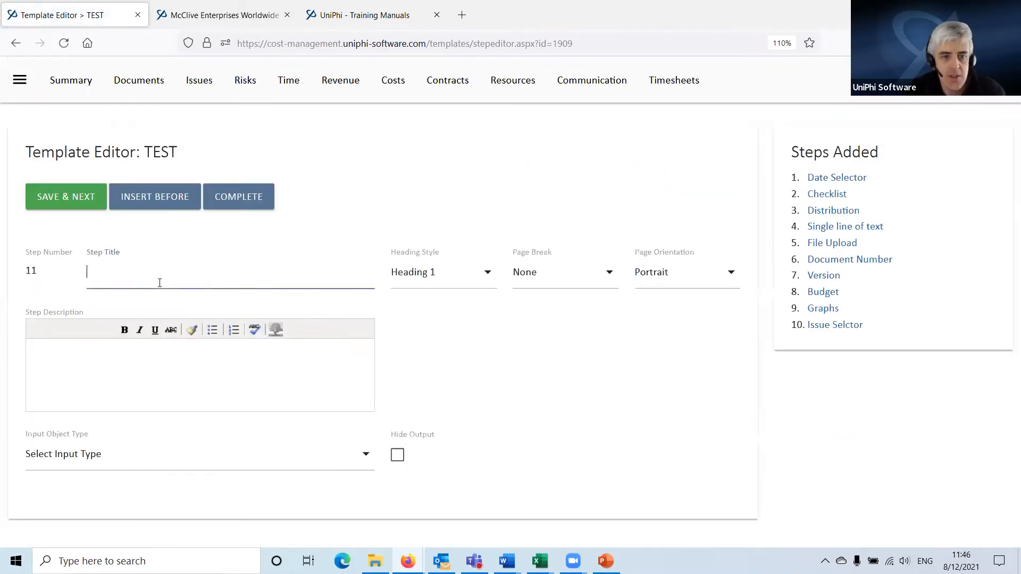
pyautogui.write('Contract')
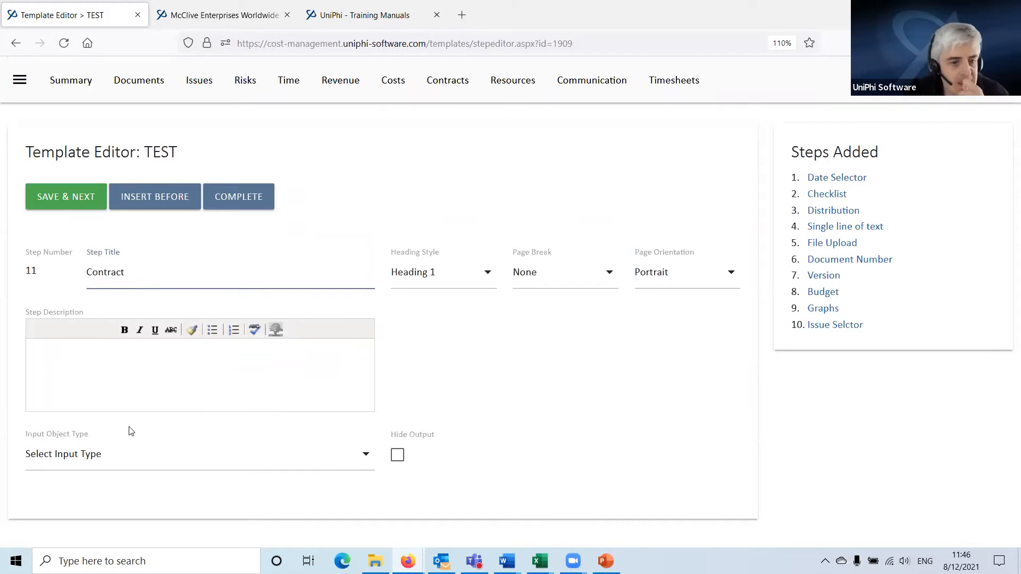
pyautogui.click(112, 456)
pyautogui.scroll(-5, 241, 278)
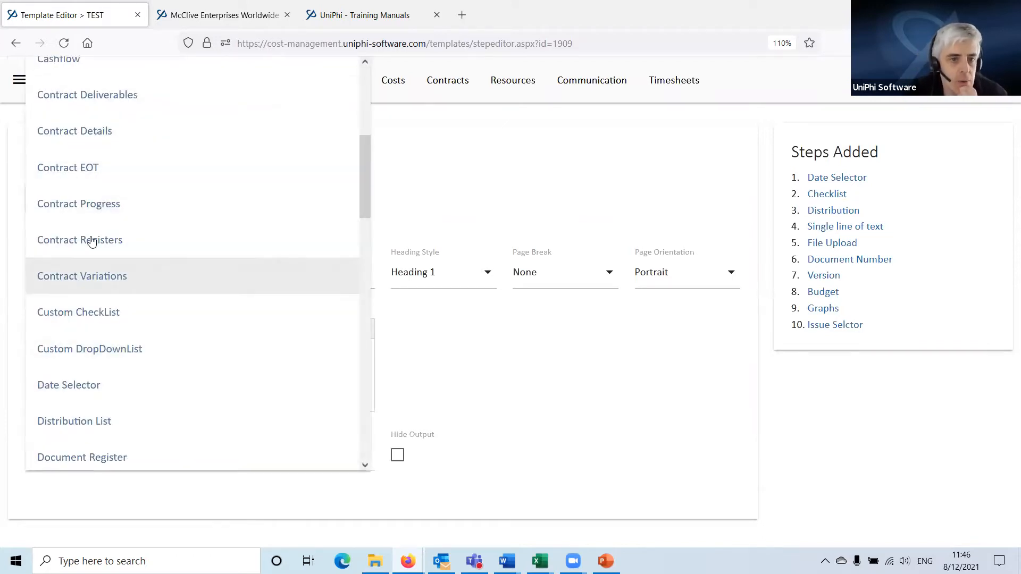
pyautogui.scroll(3, 106, 239)
pyautogui.click(85, 286)
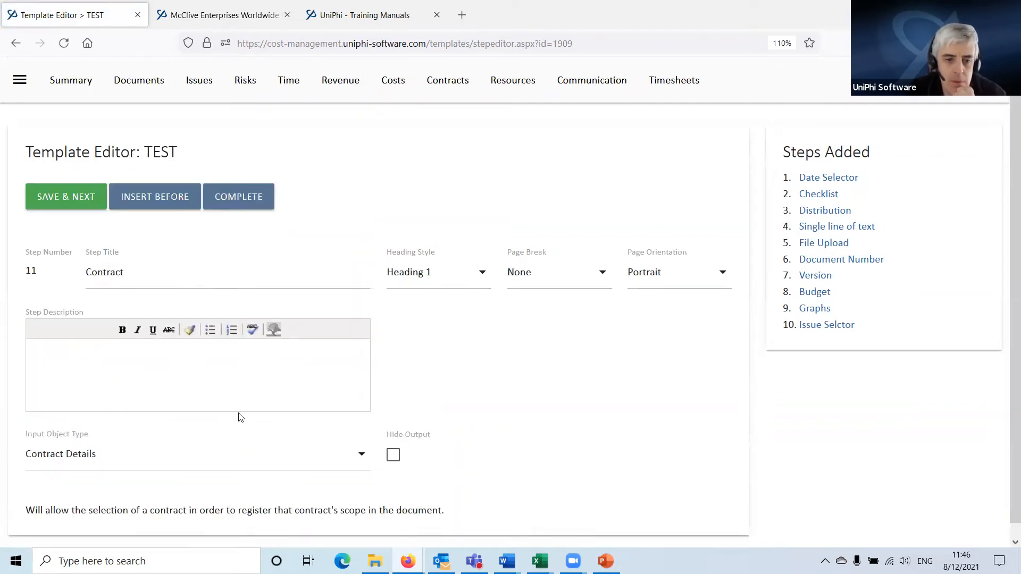
# - Read the description of the Contract Details input and hide the Contract step's output
pyautogui.scroll(-1, 176, 491)
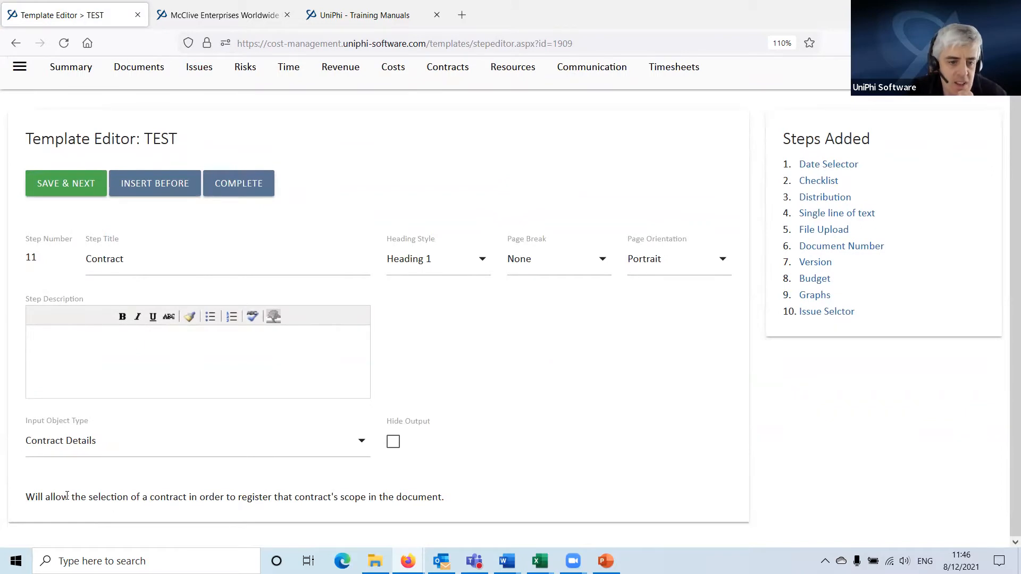
pyautogui.moveTo(55, 497); pyautogui.dragTo(502, 492)
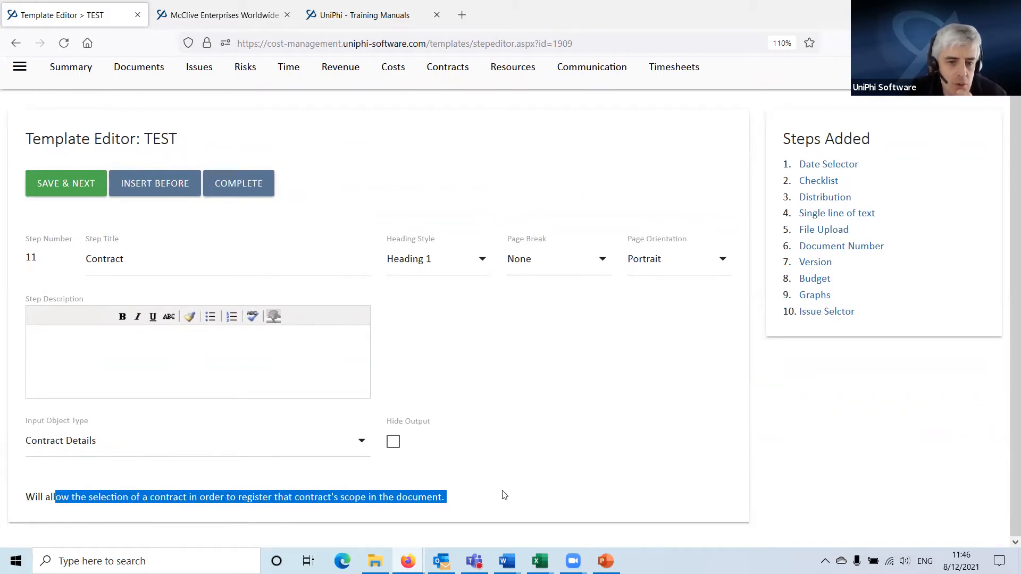
pyautogui.click(519, 430)
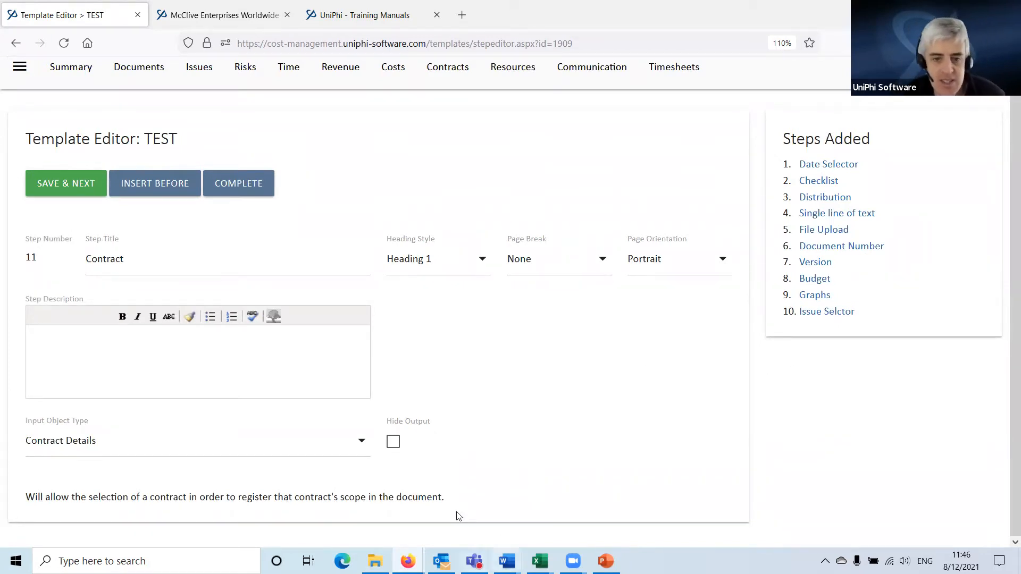
pyautogui.click(394, 446)
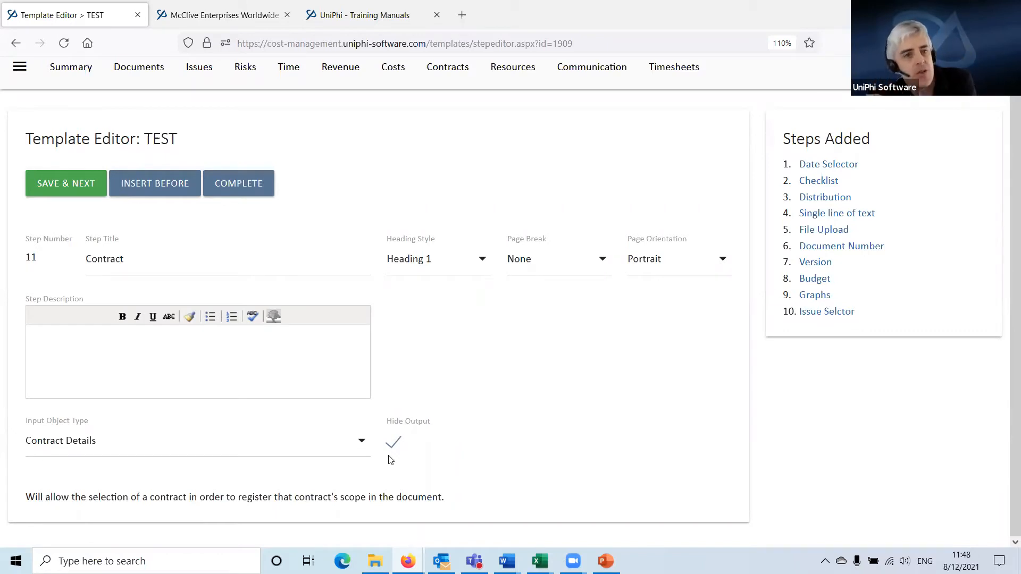
# - Examine the Related Documents Register of the Services Engineering Design contract in the McClive Enterprises project, then return to the template editor
pyautogui.hotkey('ctrl', 'Tab')
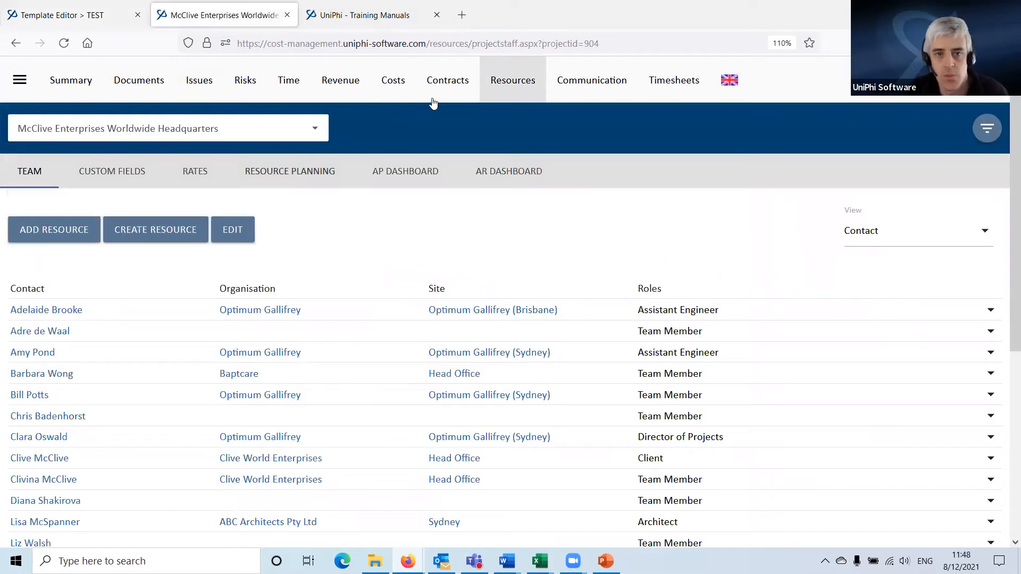
pyautogui.click(428, 100)
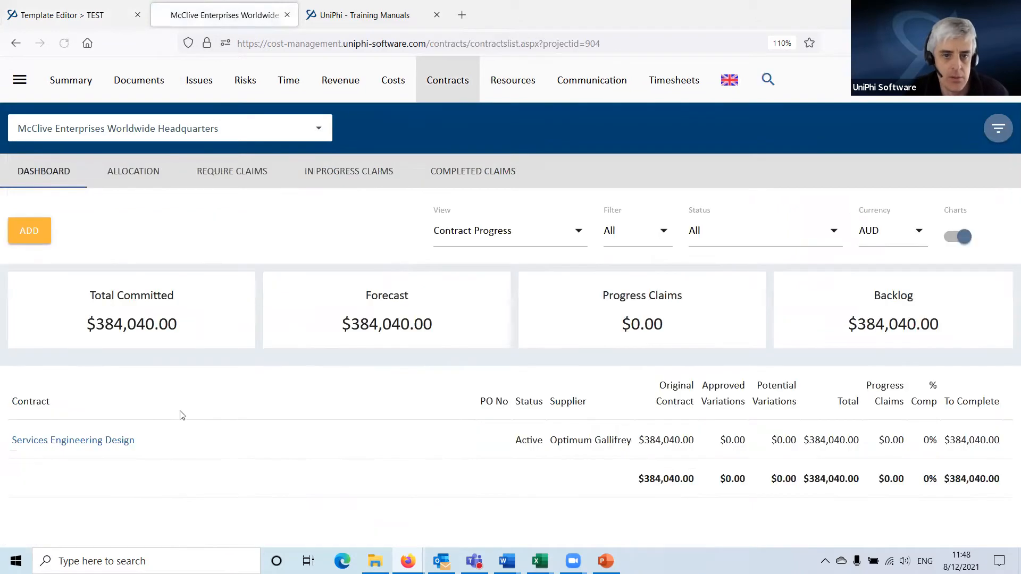
pyautogui.scroll(-4, 182, 415)
pyautogui.click(59, 473)
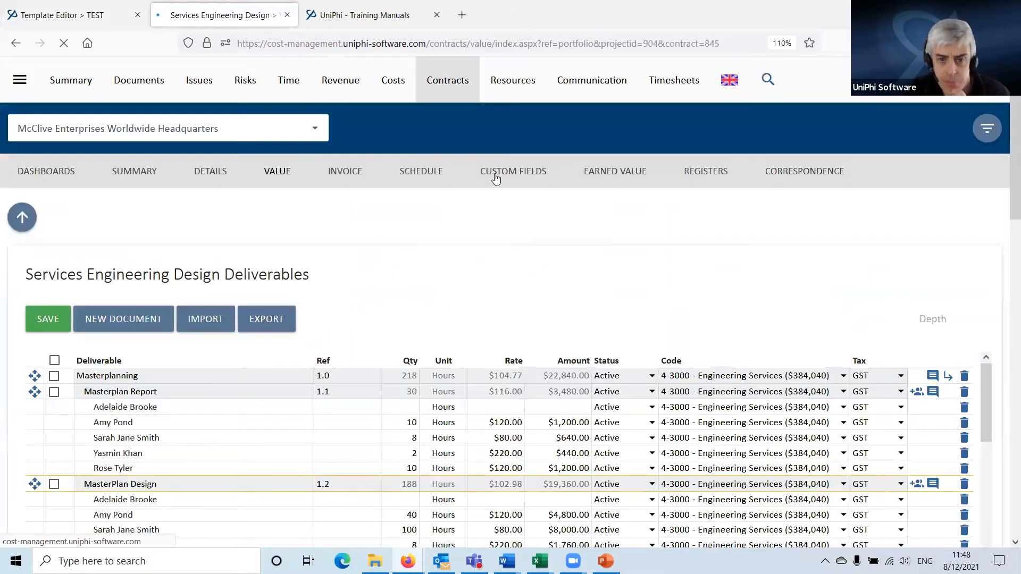
pyautogui.click(708, 177)
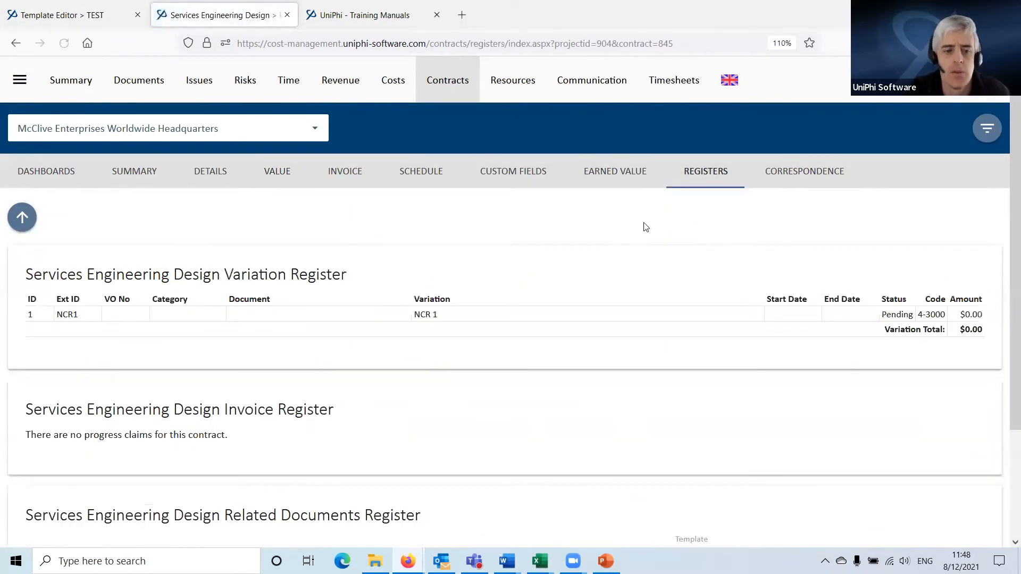
pyautogui.scroll(-3, 505, 194)
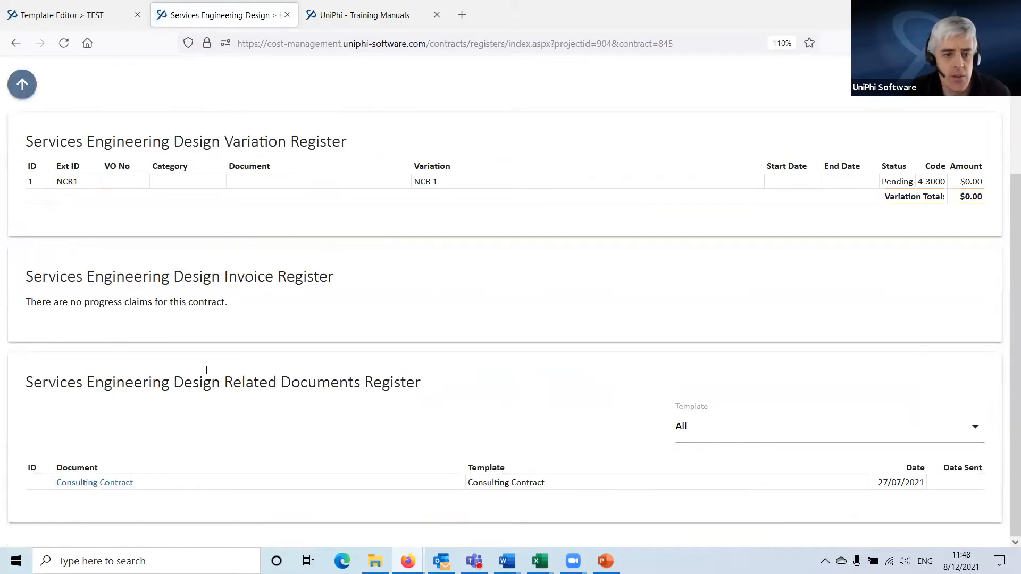
pyautogui.moveTo(152, 380); pyautogui.dragTo(458, 378)
pyautogui.click(515, 394)
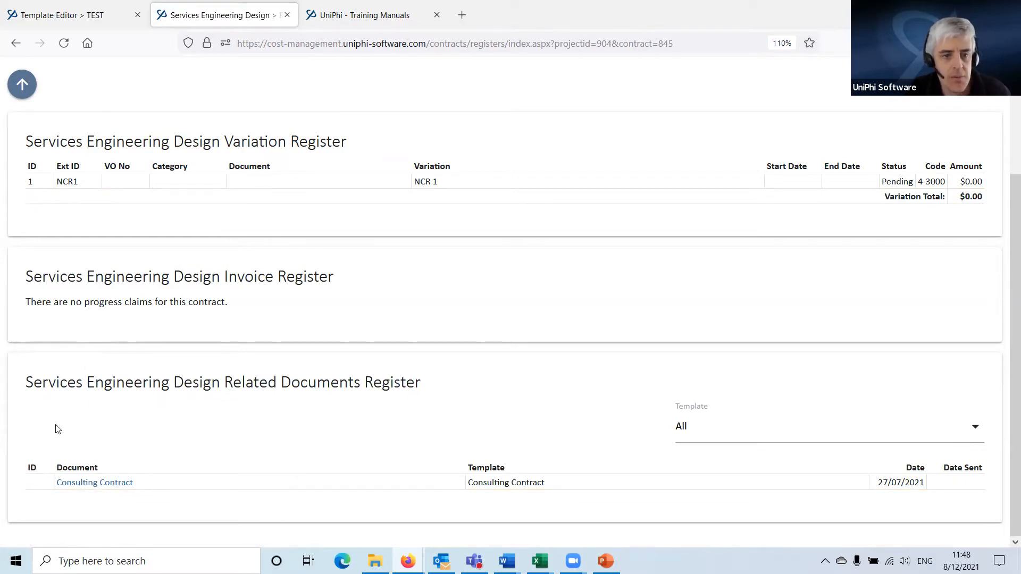
pyautogui.click(58, 15)
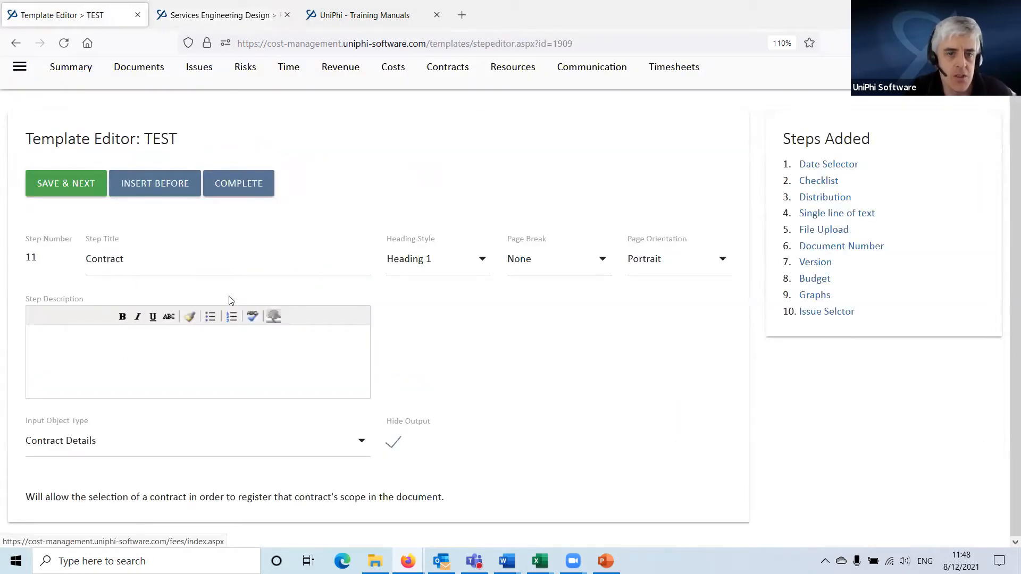
# - Recheck the Services Engineering Design contract's registers down to Related Documents, then save the template's Contract step and start the next one
pyautogui.hotkey('ctrl', 'Tab')
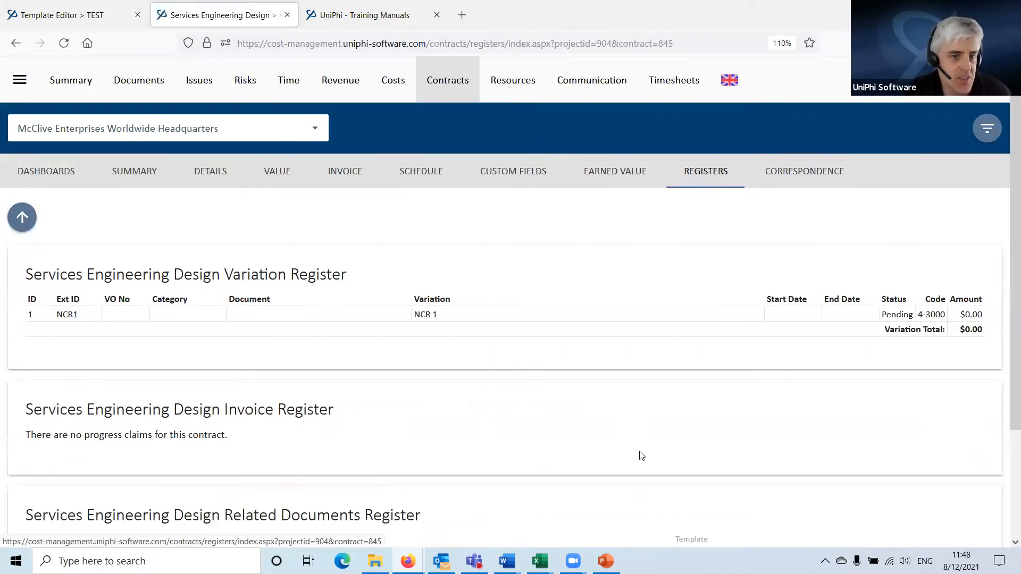
pyautogui.scroll(-3, 652, 417)
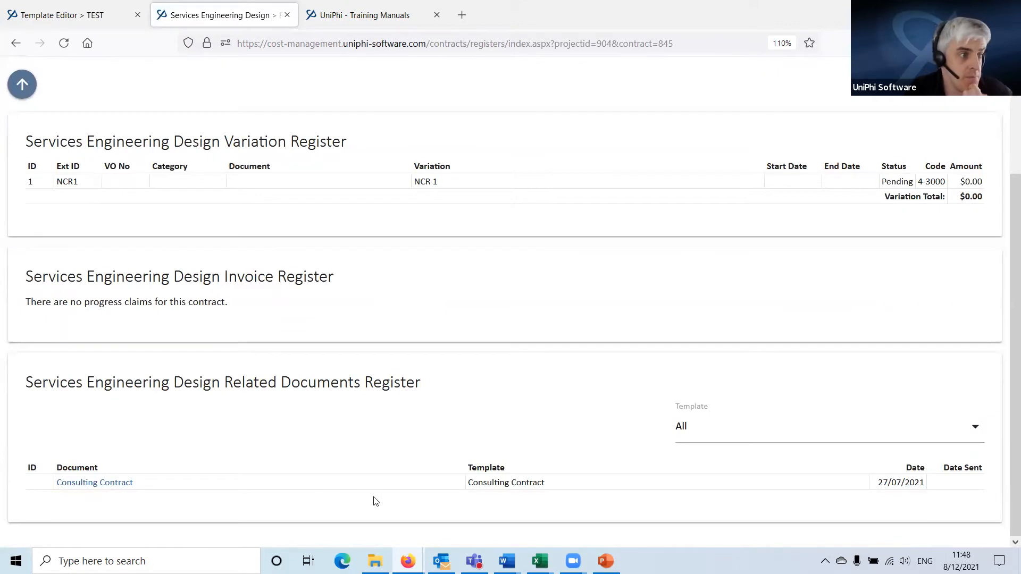
pyautogui.click(77, 15)
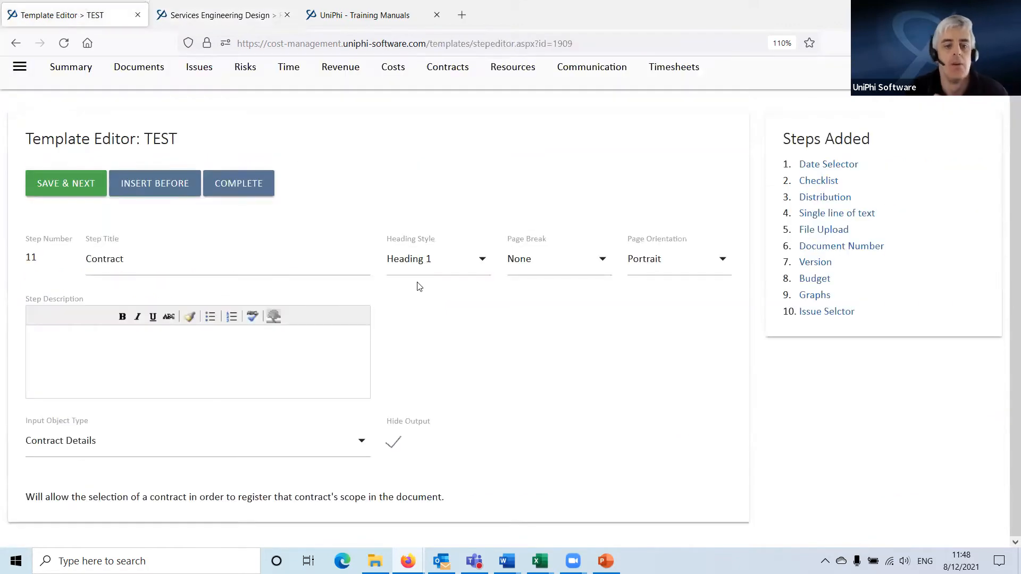
pyautogui.click(67, 186)
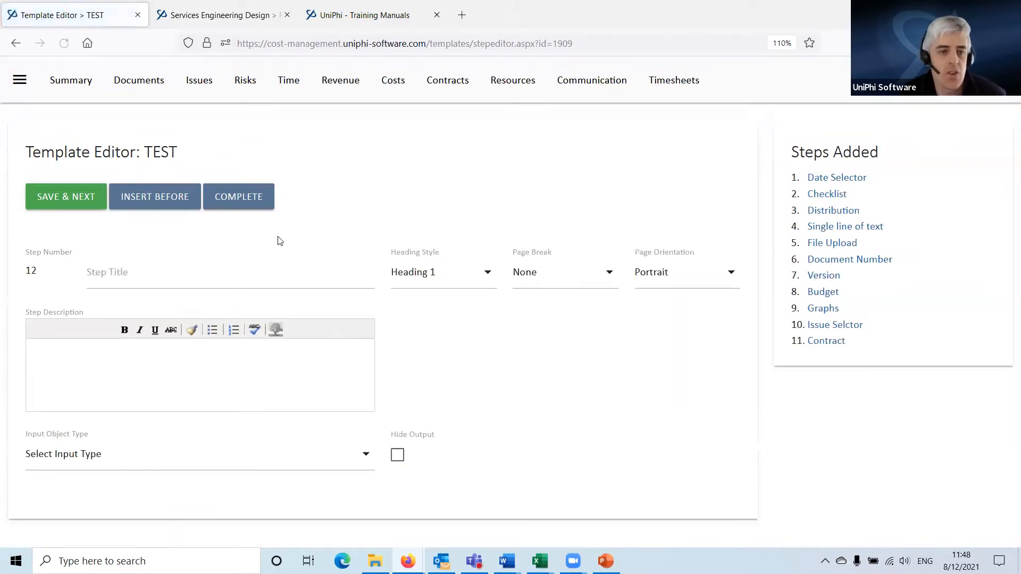
# - Look through the full list of input object types available for step 12, from Accounting Costs to Textbox (Single Line)
pyautogui.click(129, 459)
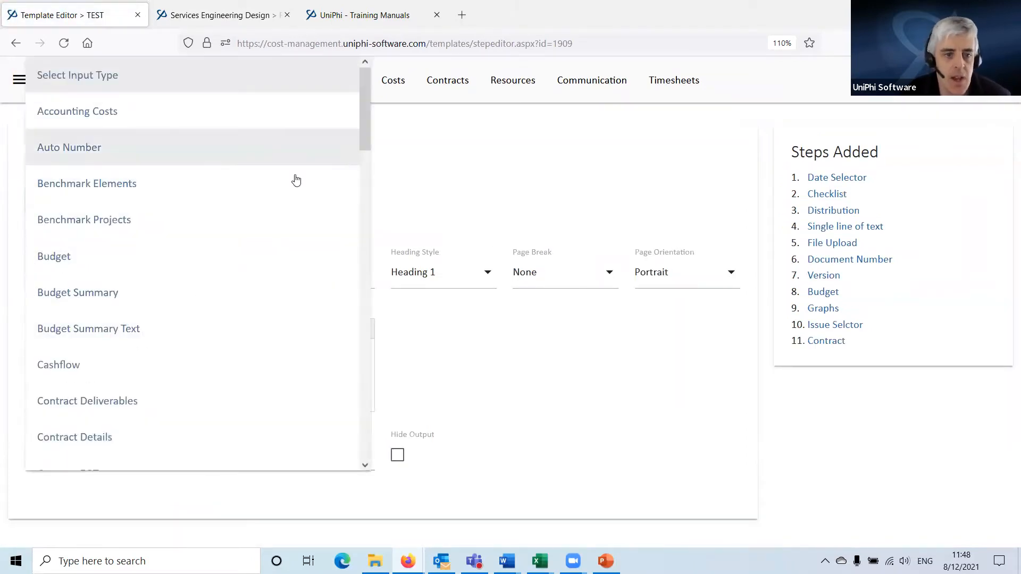
pyautogui.moveTo(361, 125); pyautogui.dragTo(365, 192)
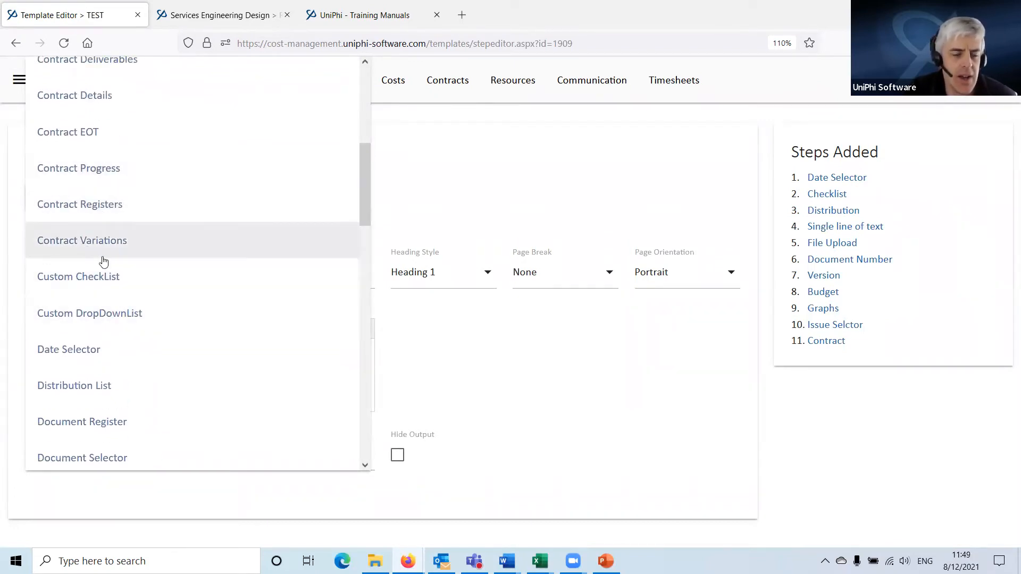
pyautogui.scroll(3, 172, 385)
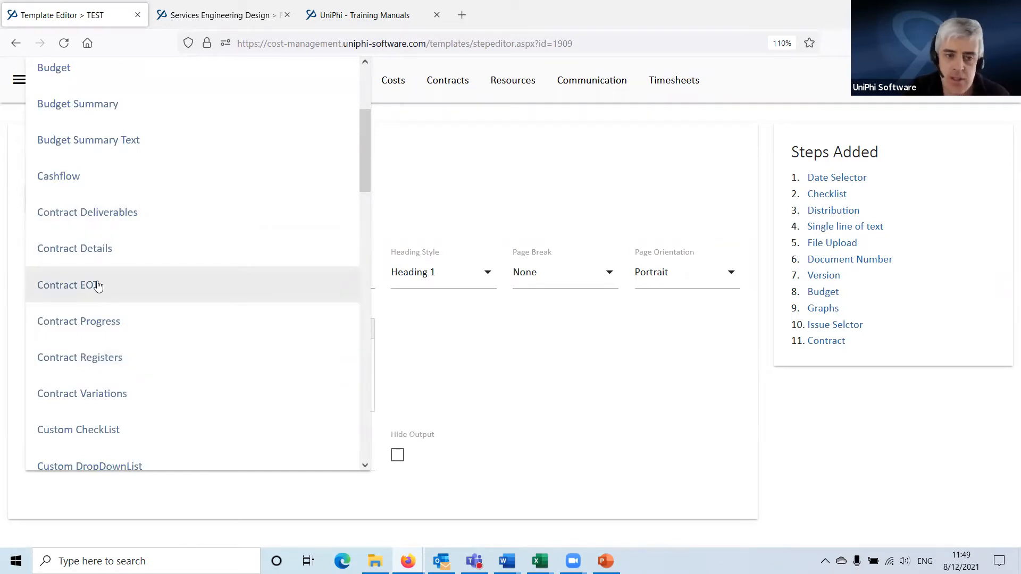
pyautogui.moveTo(369, 168); pyautogui.dragTo(376, 114)
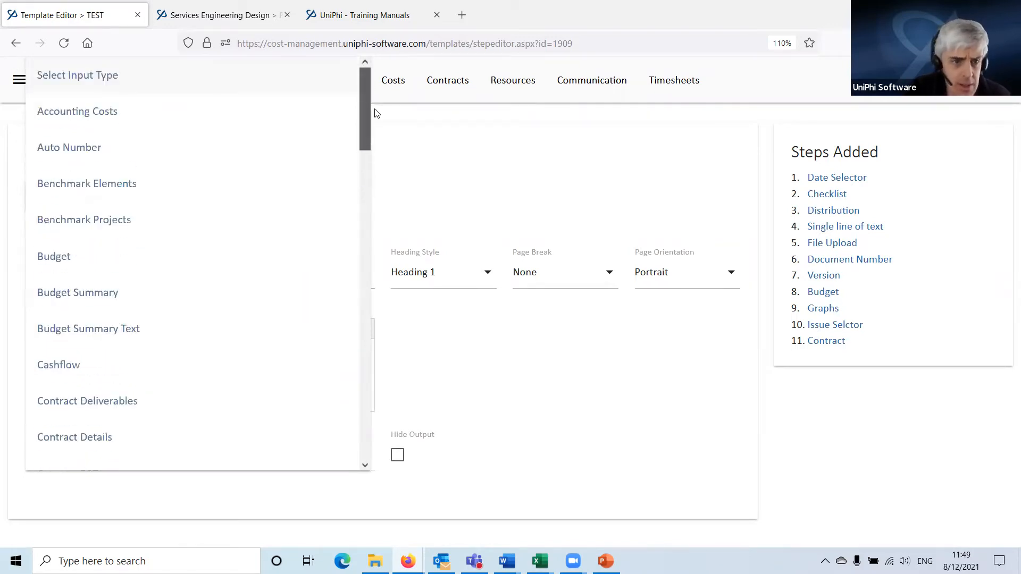
pyautogui.scroll(-8, 180, 266)
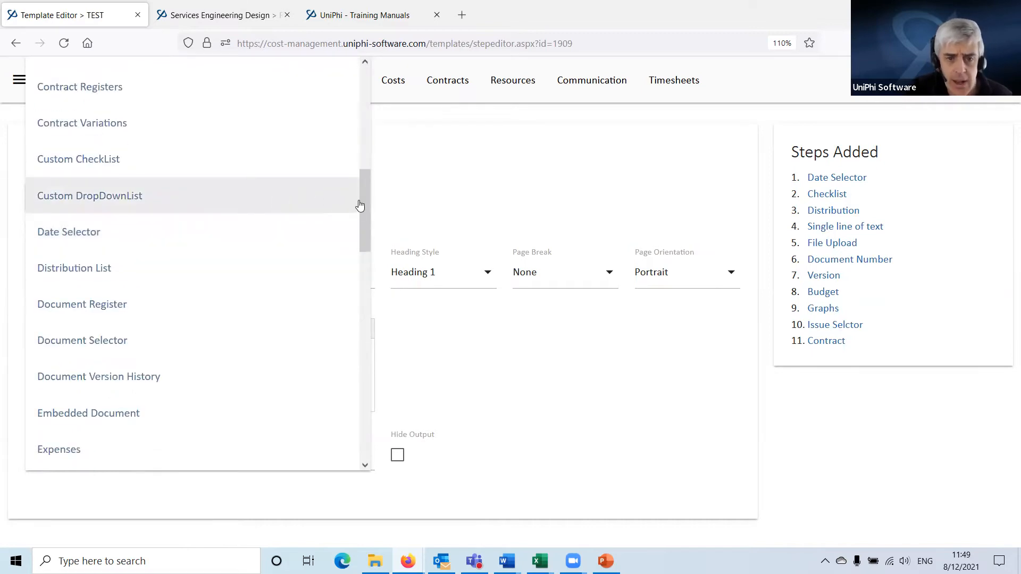
pyautogui.moveTo(360, 206); pyautogui.dragTo(196, 298)
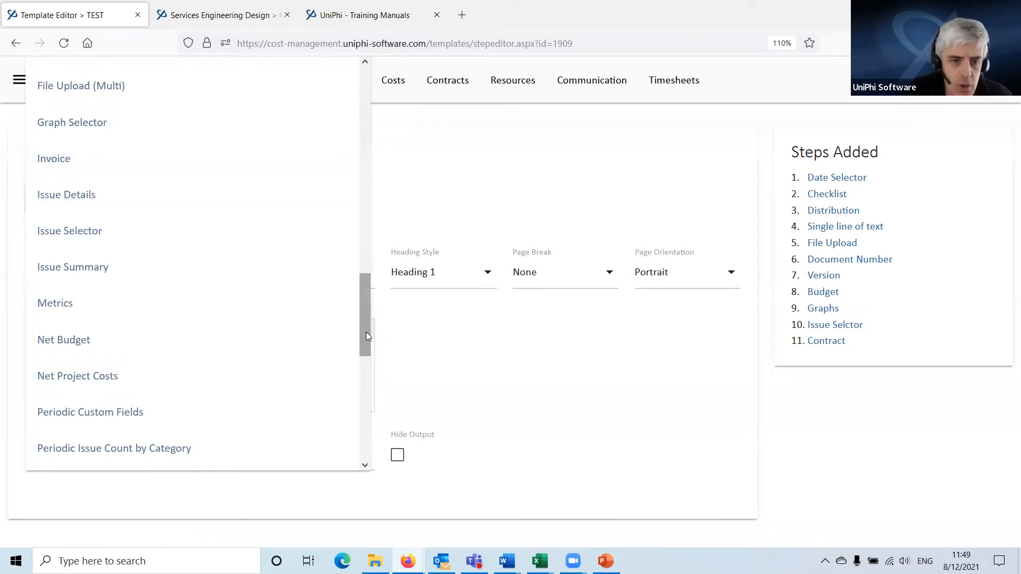
pyautogui.moveTo(366, 332); pyautogui.dragTo(365, 382)
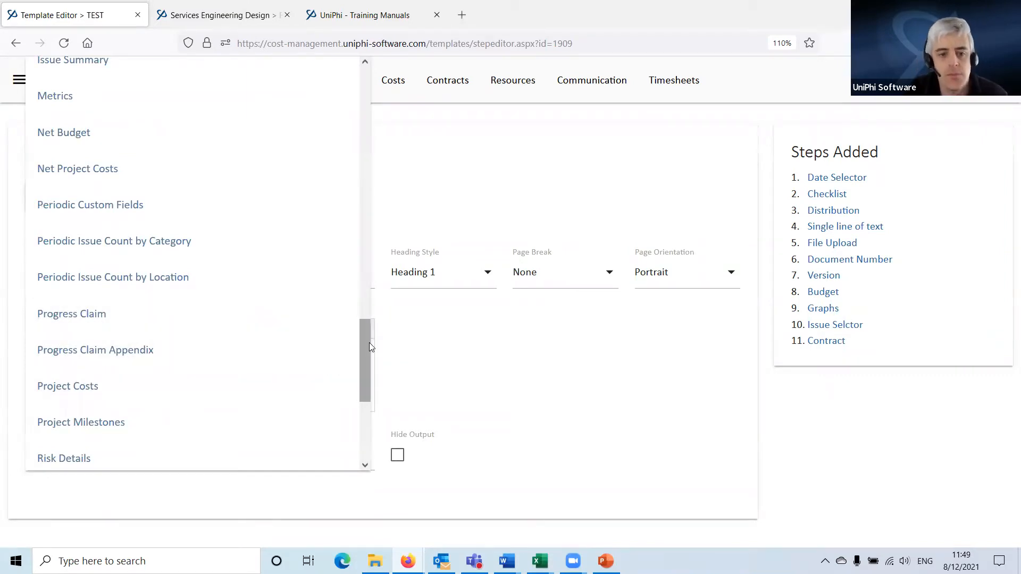
pyautogui.moveTo(367, 344); pyautogui.dragTo(371, 376)
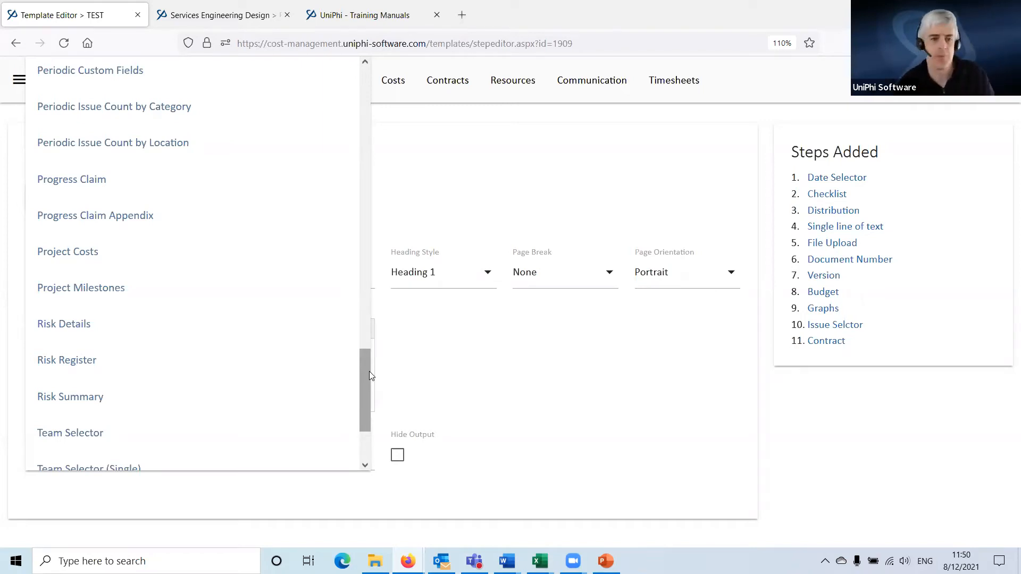
pyautogui.scroll(15, 346, 243)
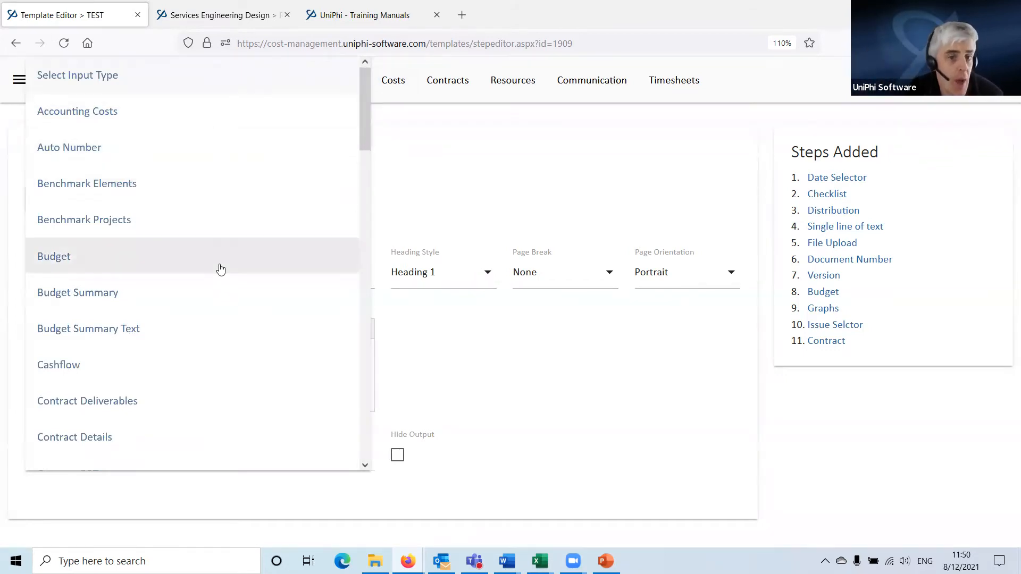
pyautogui.scroll(-3, 362, 133)
pyautogui.scroll(-12, 372, 170)
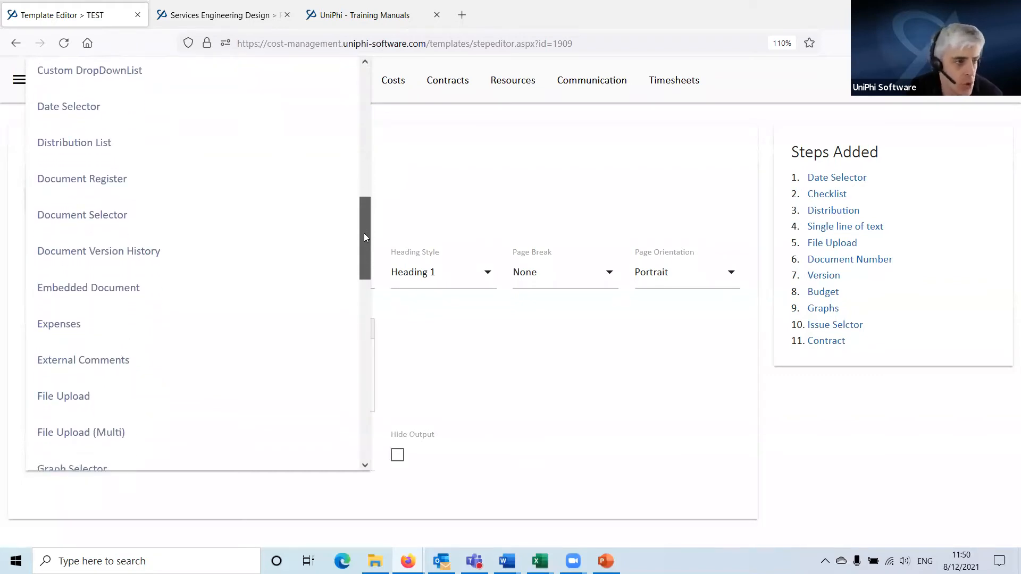
pyautogui.moveTo(364, 233); pyautogui.dragTo(366, 236)
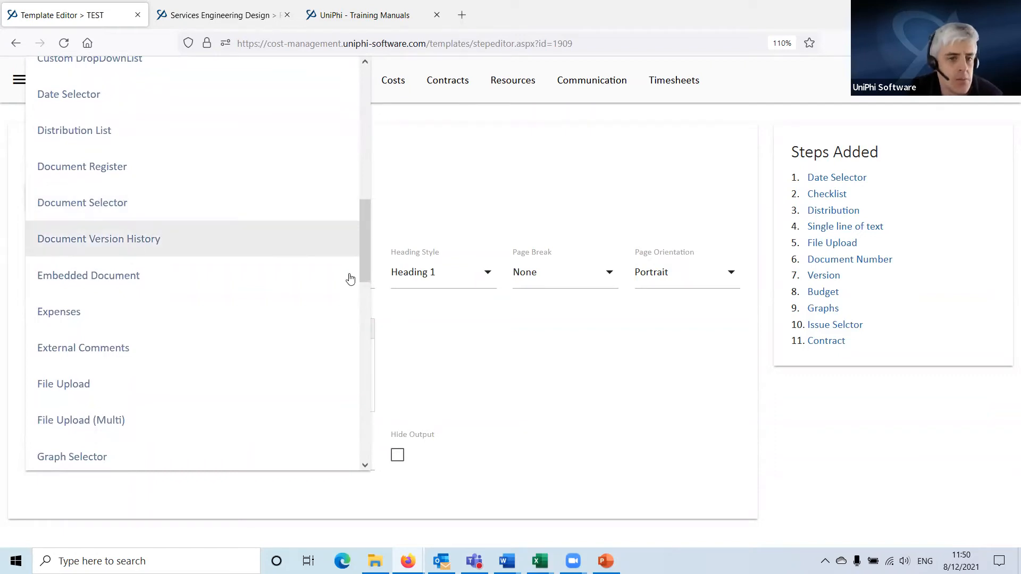
pyautogui.moveTo(359, 245); pyautogui.dragTo(355, 313)
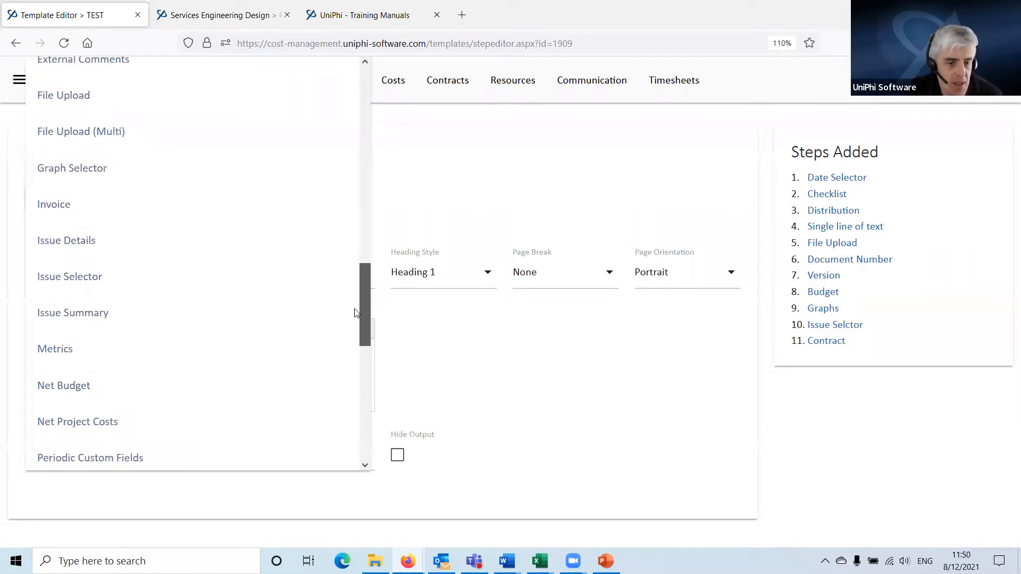
pyautogui.moveTo(356, 312); pyautogui.dragTo(378, 403)
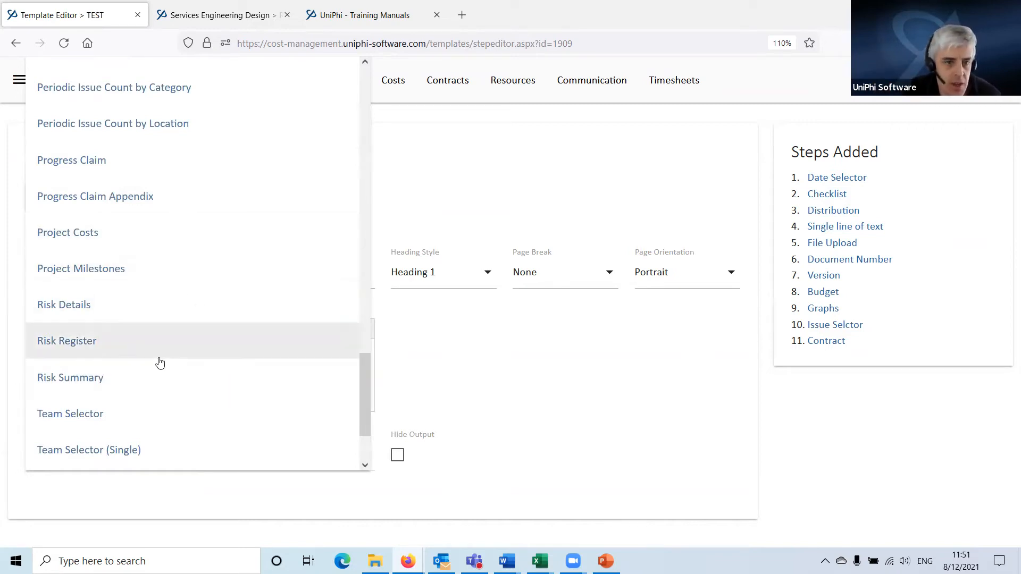
pyautogui.scroll(-3, 239, 369)
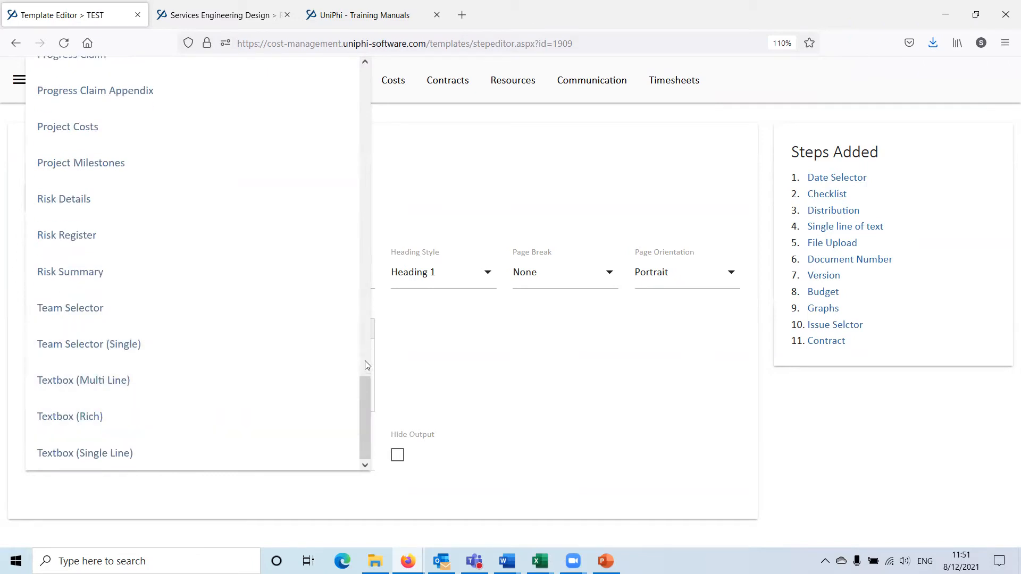
# - Set step 12's input object type to Risk Register and review its template mode, filters and column options
pyautogui.click(98, 234)
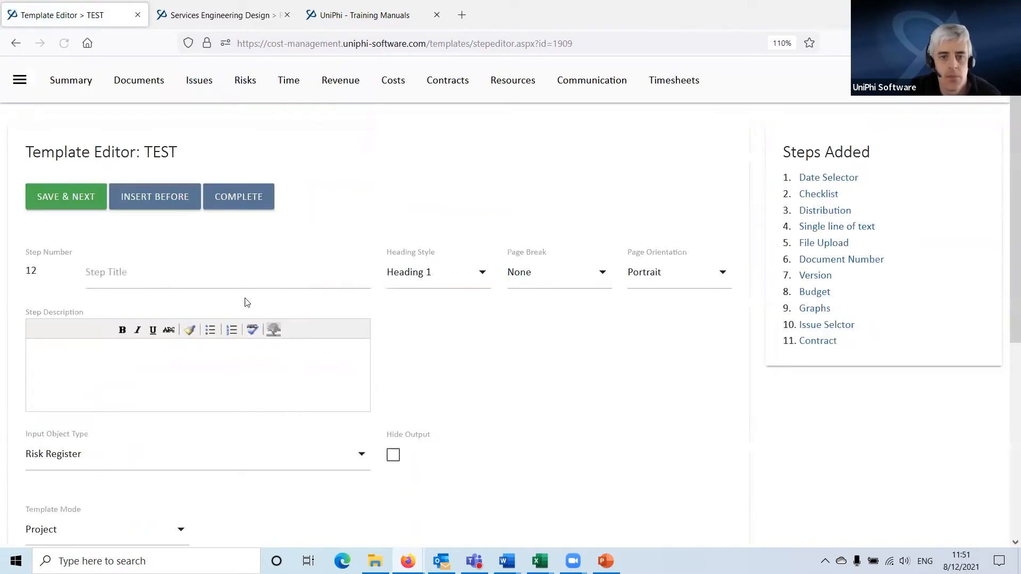
pyautogui.scroll(-5, 266, 327)
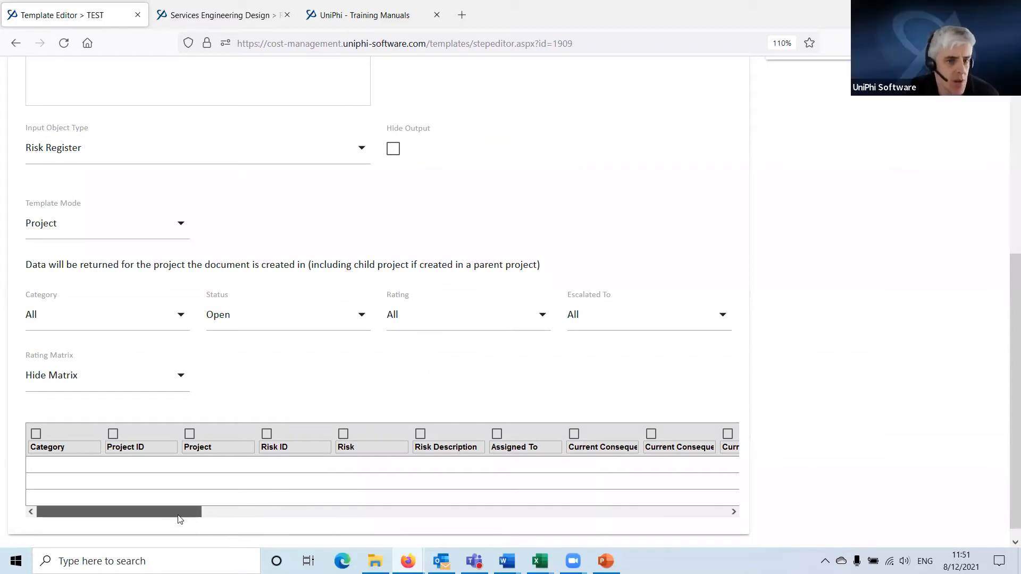
pyautogui.scroll(-1, 204, 309)
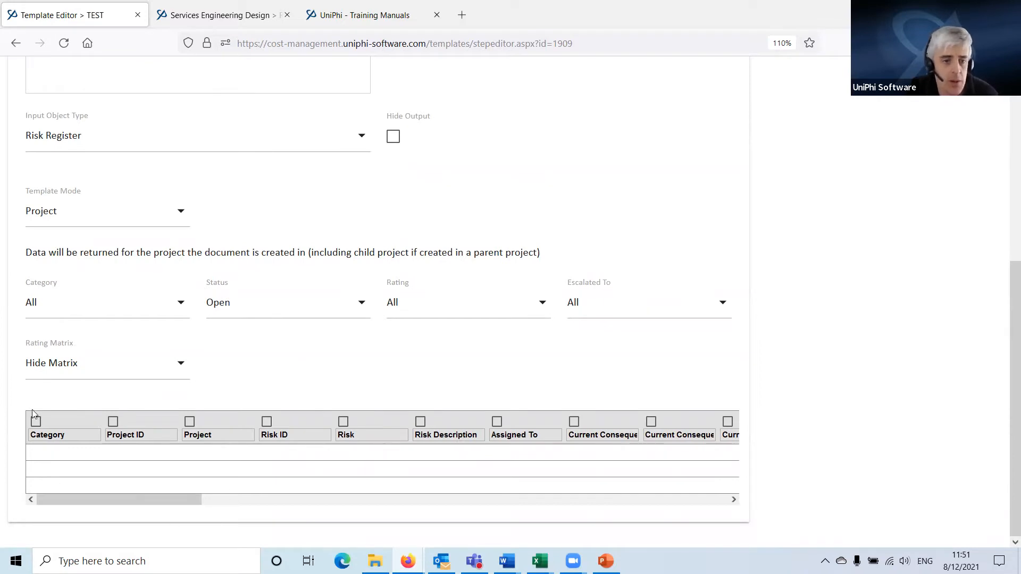
pyautogui.moveTo(47, 503); pyautogui.dragTo(10, 536)
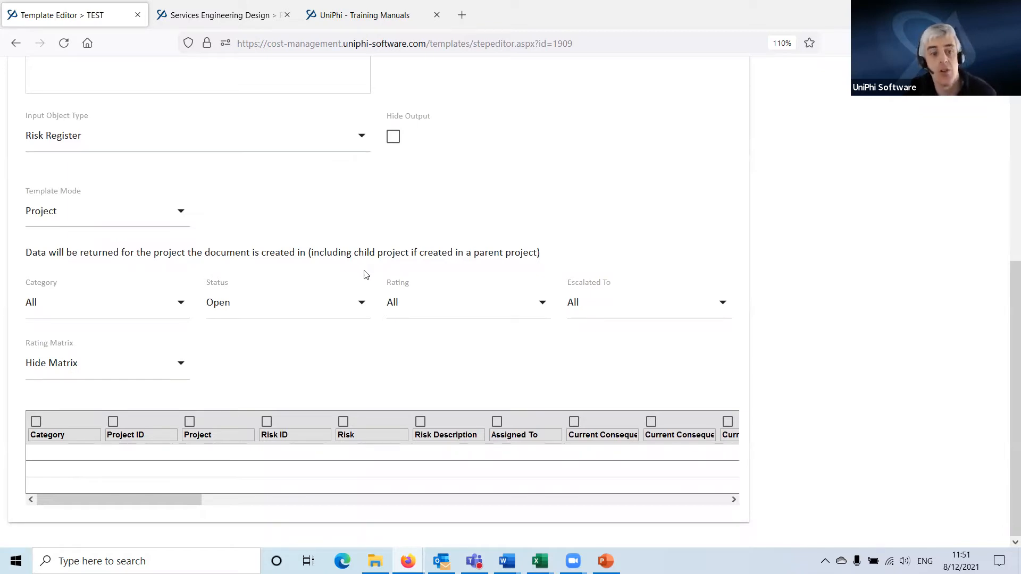
# - Switch step 12 to Risk Details for comparison, then back to Risk Register and examine all its columns through SAFETYYY
pyautogui.click(102, 141)
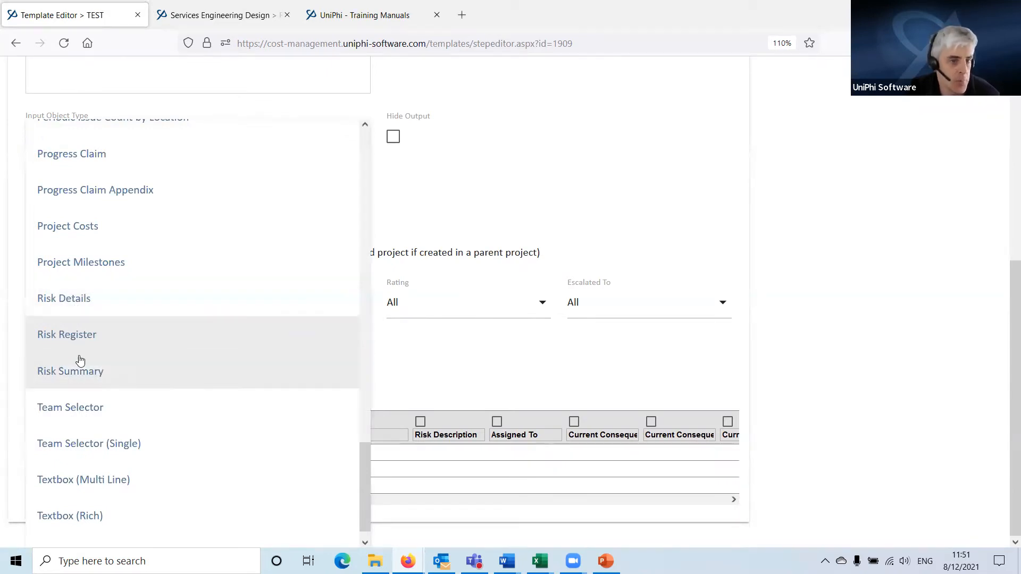
pyautogui.click(78, 302)
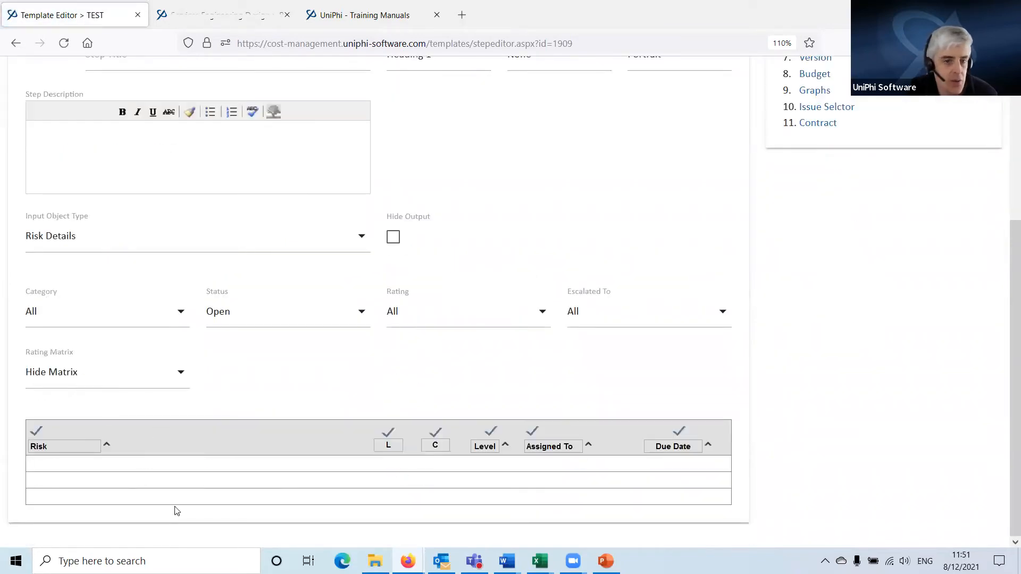
pyautogui.click(100, 243)
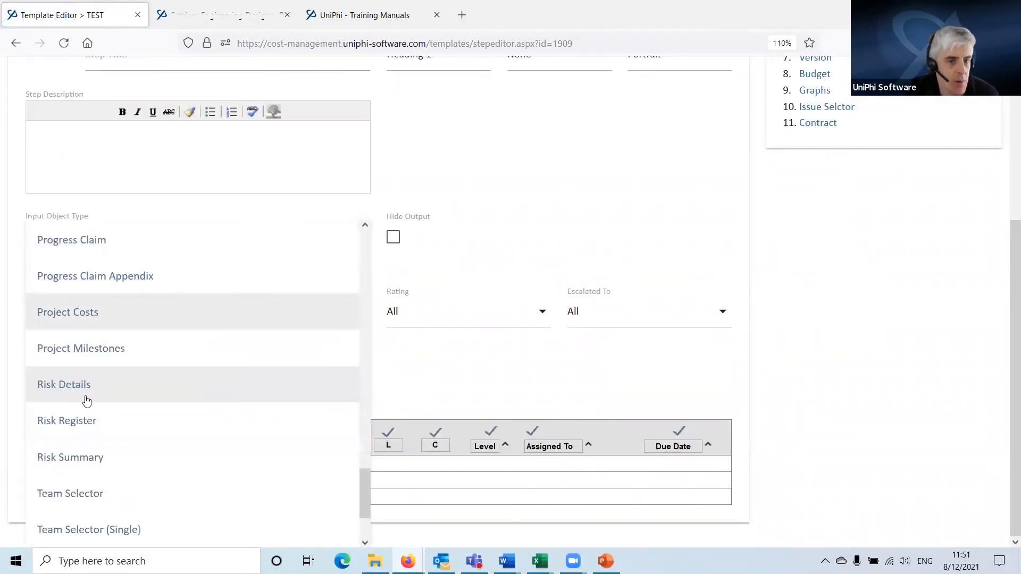
pyautogui.click(82, 420)
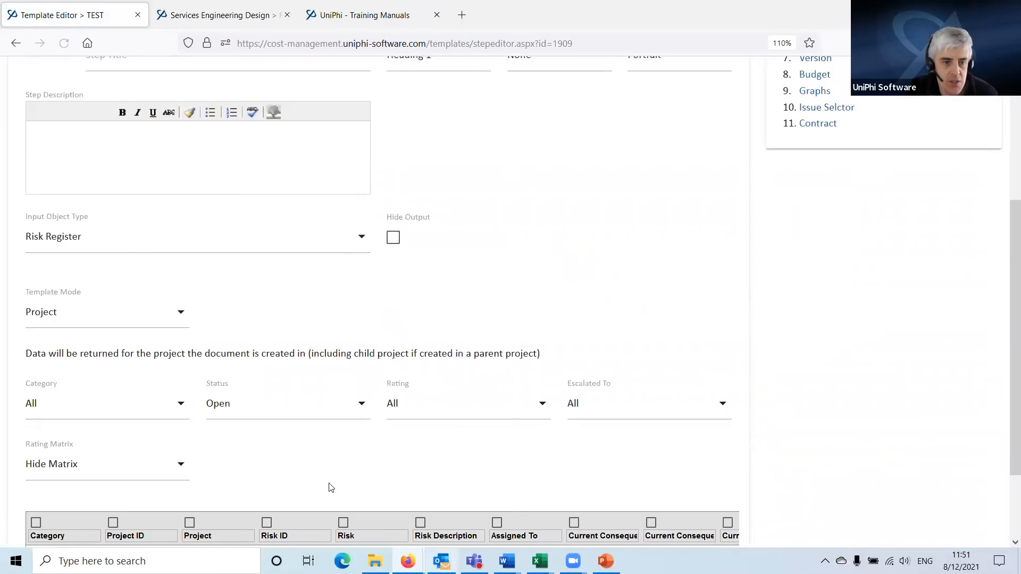
pyautogui.scroll(-2, 194, 367)
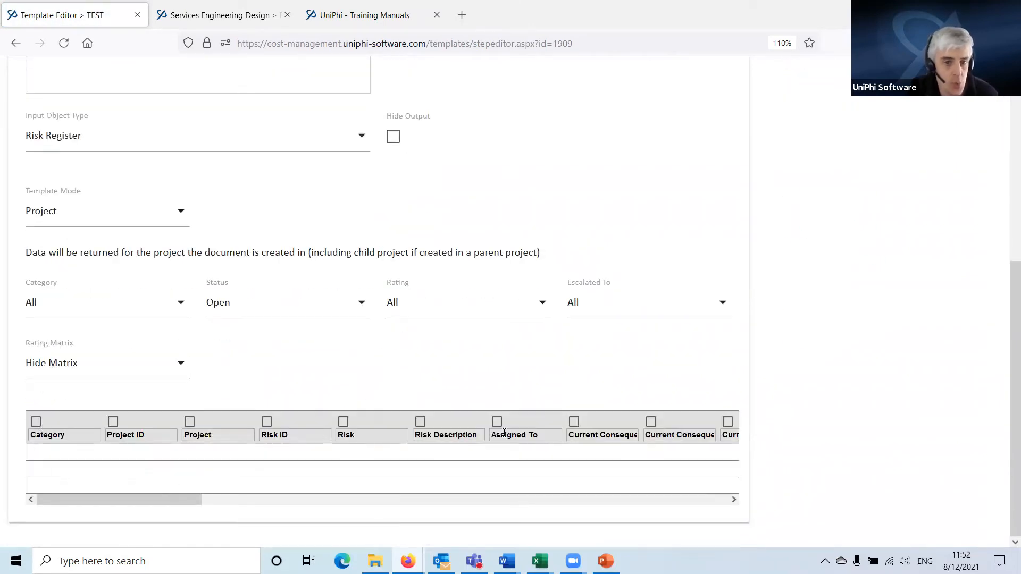
pyautogui.moveTo(174, 498); pyautogui.dragTo(718, 470)
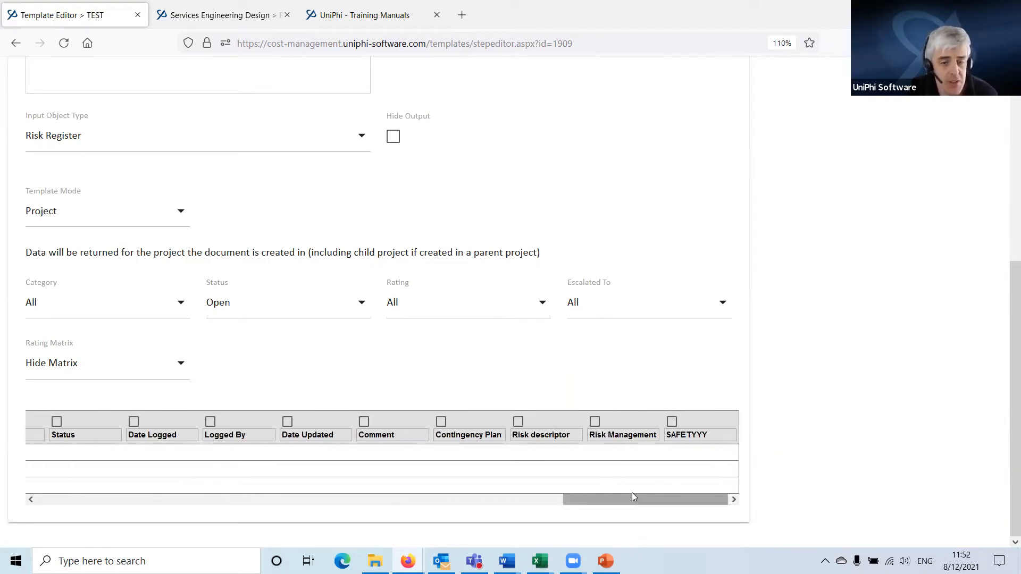
pyautogui.moveTo(641, 497); pyautogui.dragTo(79, 503)
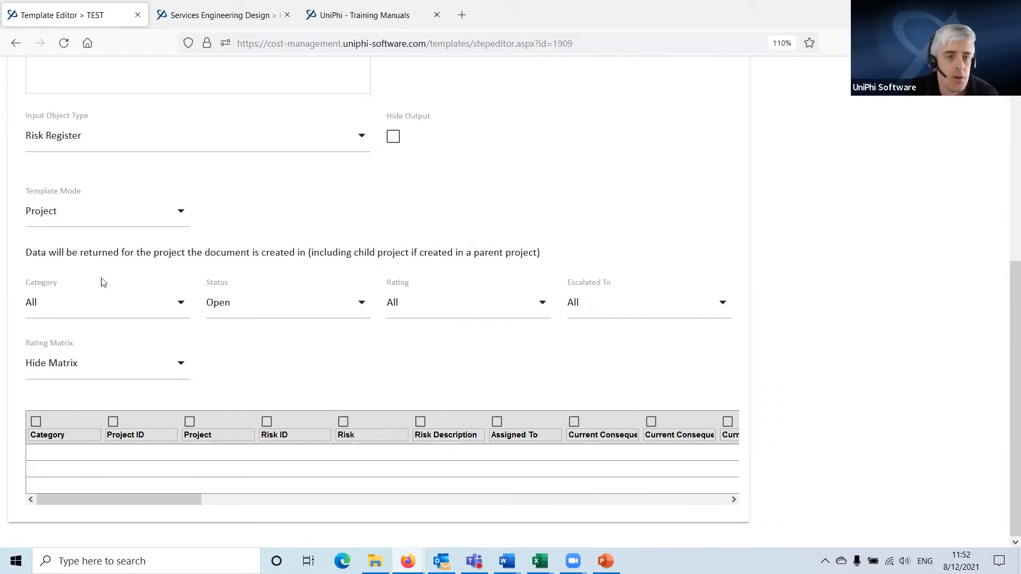
# - Set step 12's input object type to Risk Summary and review its current and treated risk columns
pyautogui.click(82, 208)
pyautogui.click(83, 137)
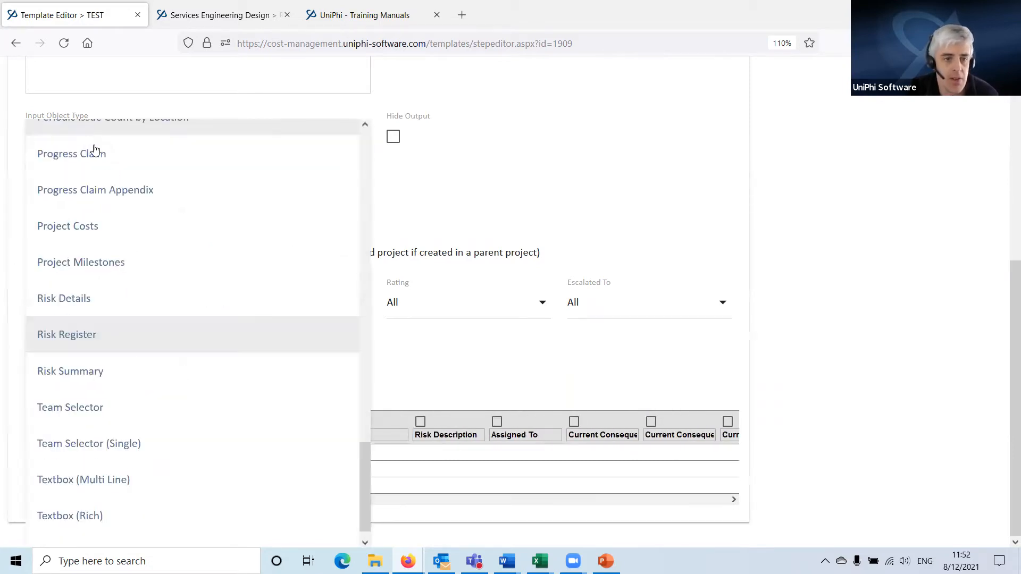
pyautogui.click(122, 369)
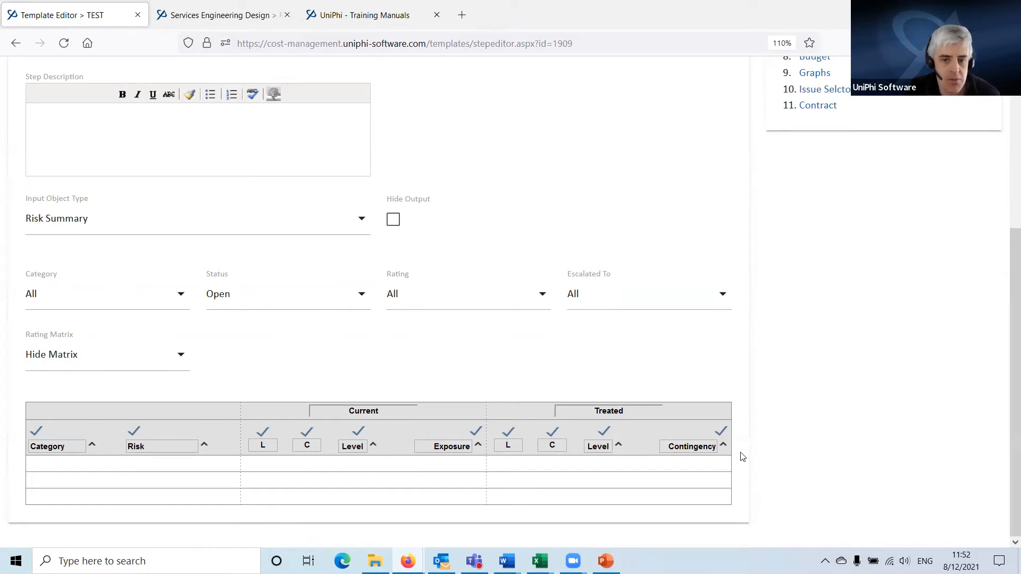
# - Open the input object type choices for step 12 while it is set to Risk Summary
pyautogui.click(93, 218)
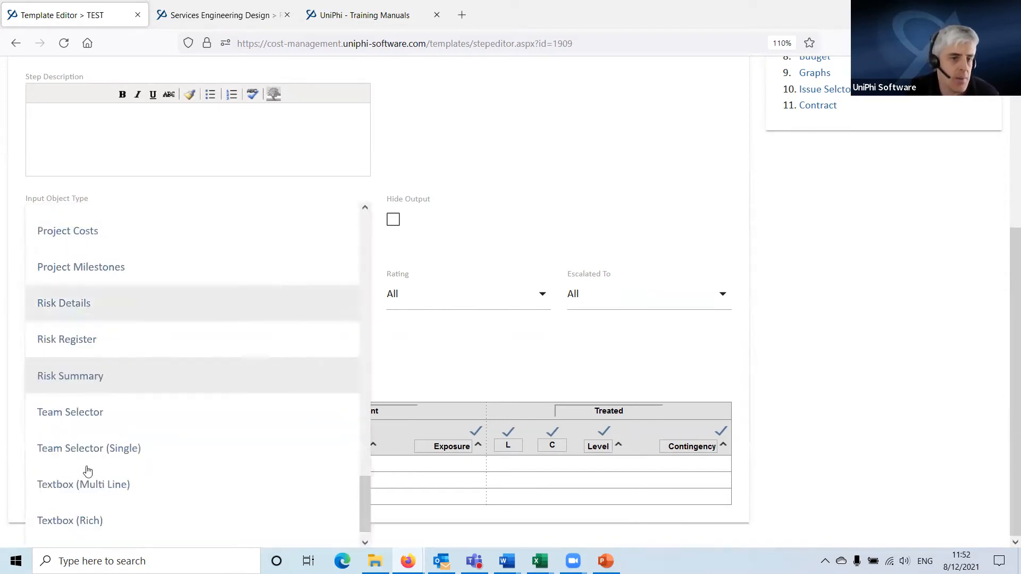
# - Set the input object type of template step 12 to Risk Register
pyautogui.click(95, 326)
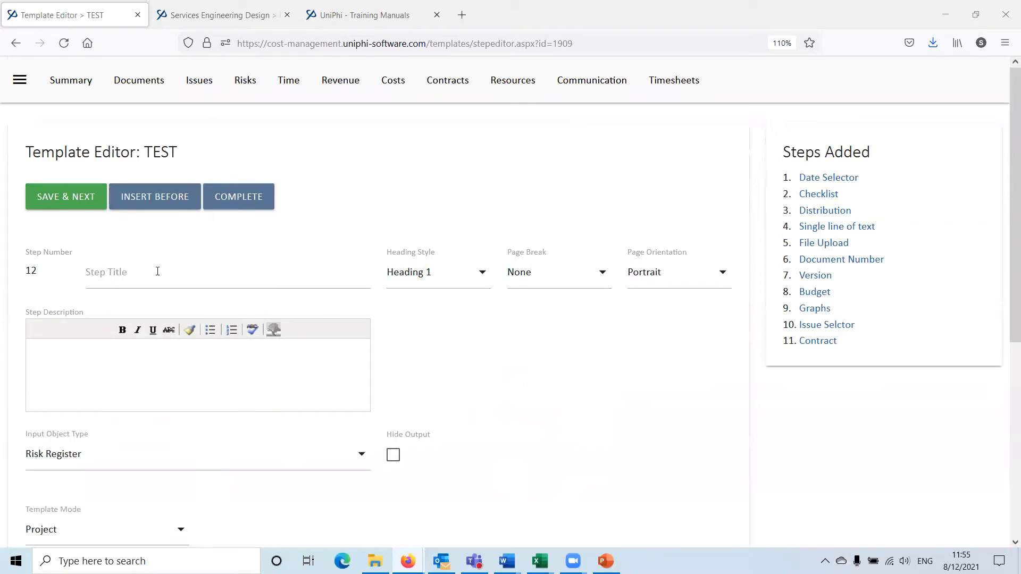
# - Change the input object type of step 12 to Textbox (Rich)
pyautogui.scroll(-5, 133, 349)
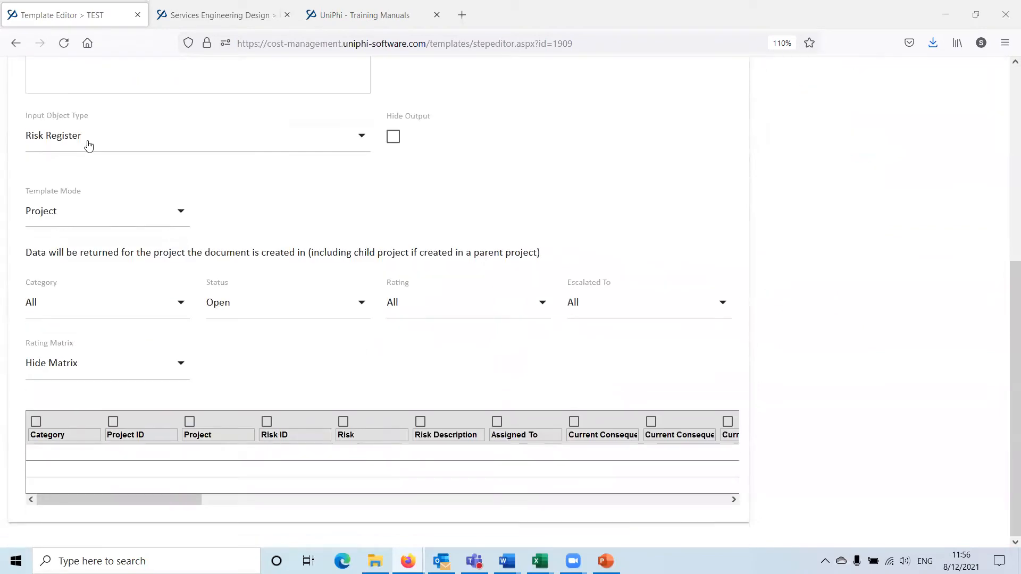
pyautogui.click(86, 144)
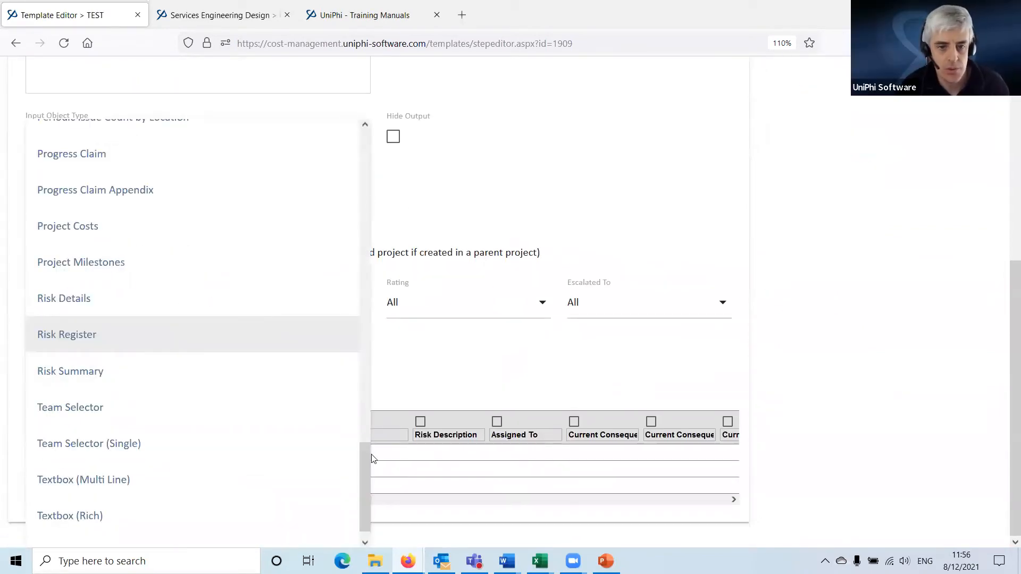
pyautogui.scroll(-2, 363, 505)
pyautogui.click(111, 498)
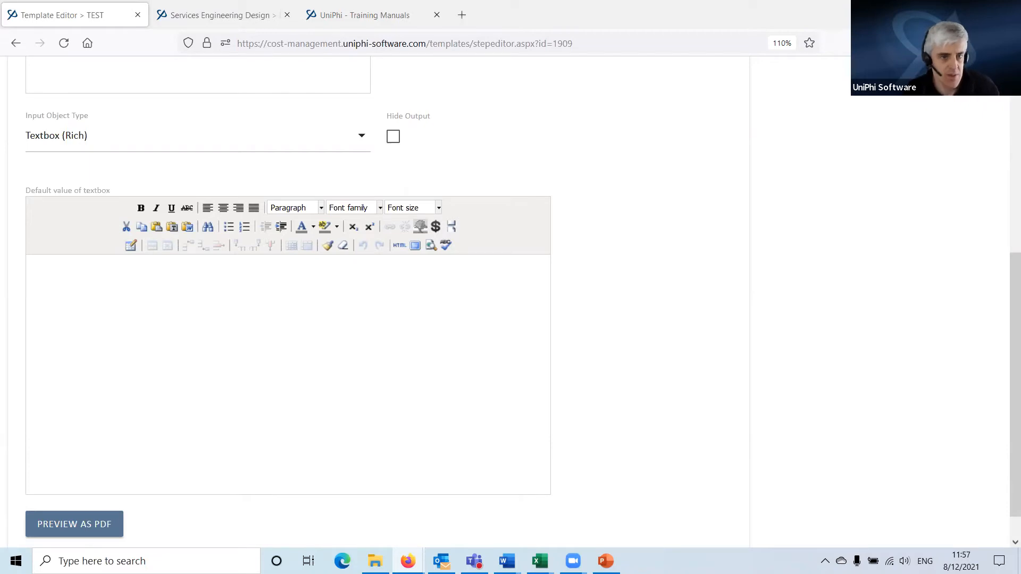
# - Enter "Heading for things" and "Sub heading" as the first two lines of the textbox's default value
pyautogui.click(125, 289)
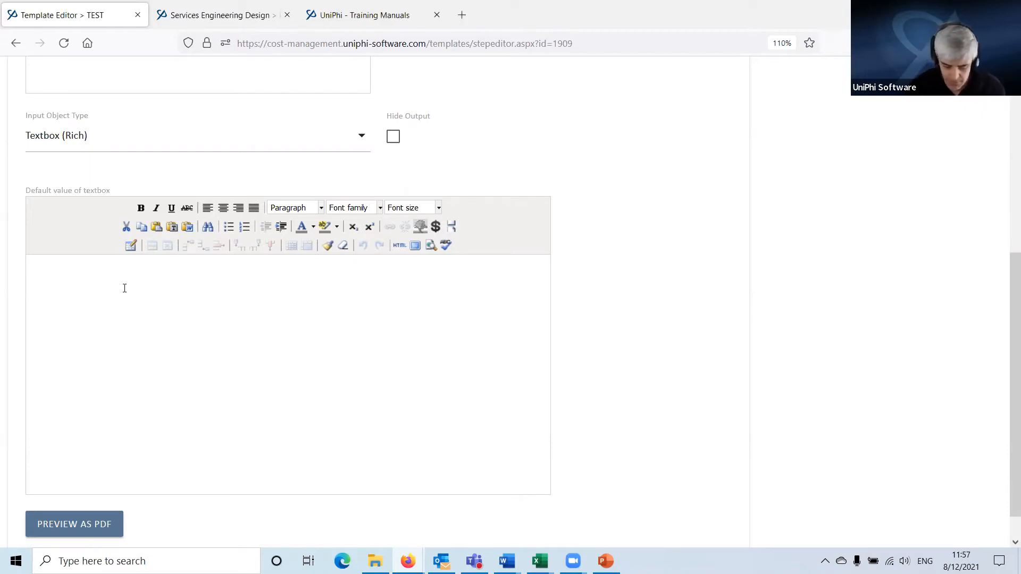
pyautogui.write('Heading ')
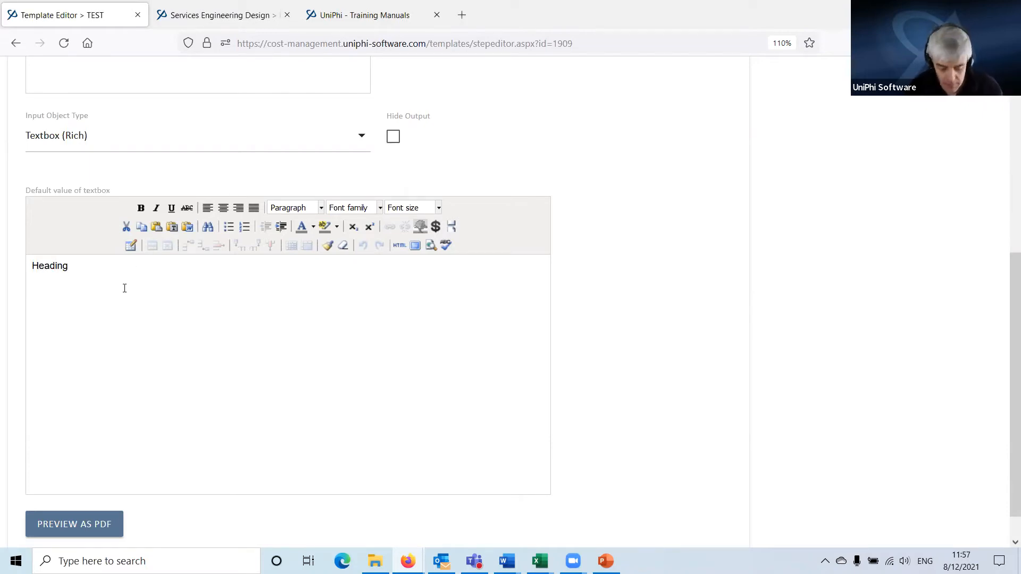
pyautogui.write('gu')
pyautogui.press('BackSpace')
pyautogui.press('BackSpace')
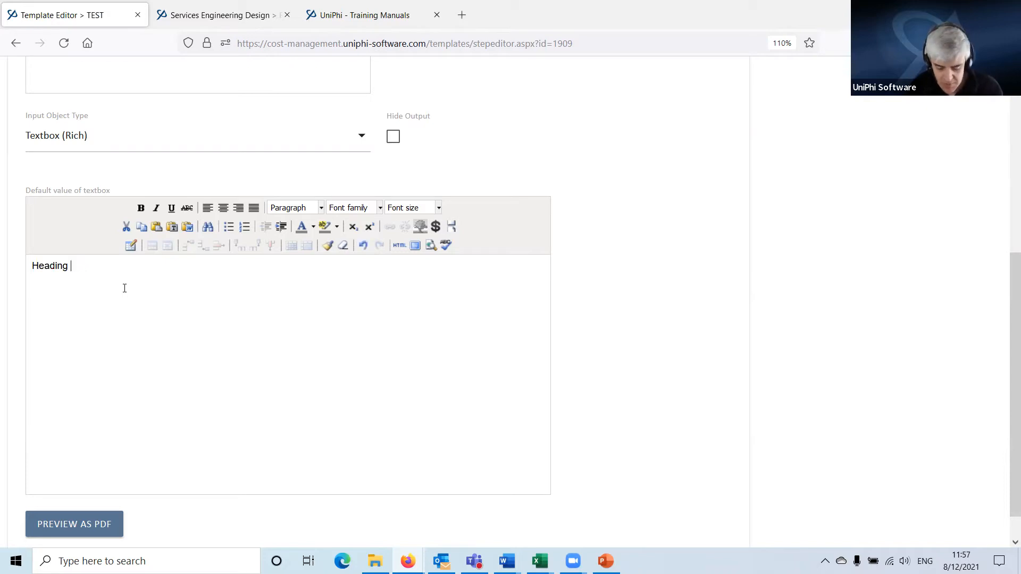
pyautogui.write('for thin')
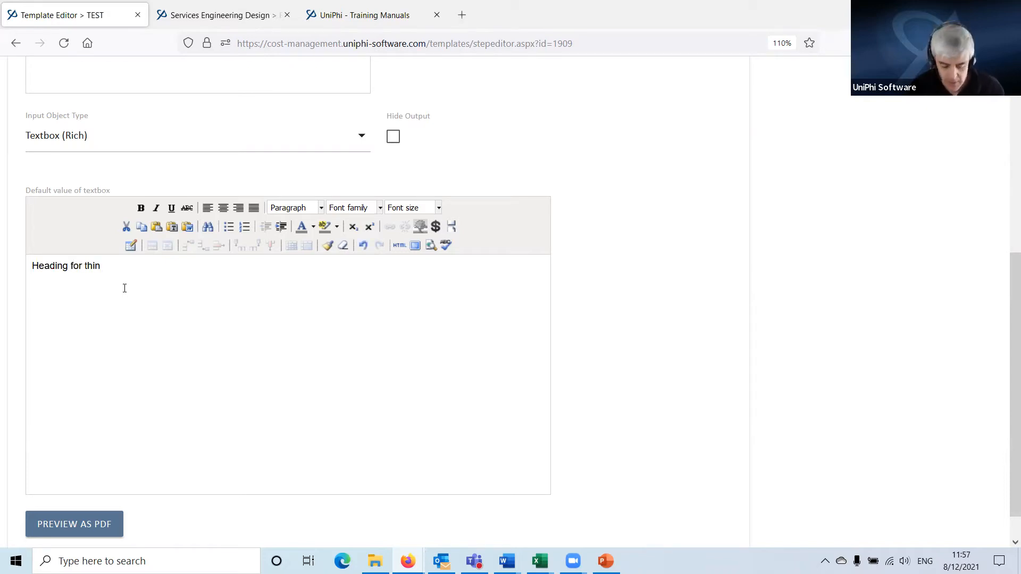
pyautogui.write('gs')
pyautogui.press('Return')
pyautogui.write('Sub heading ')
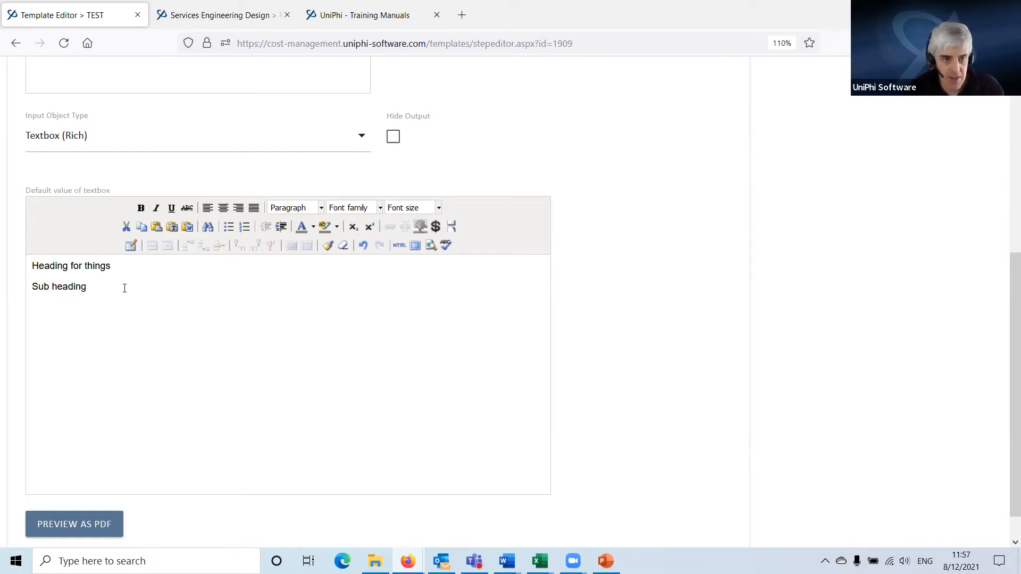
# - Add the line "This is the real text in the paragraph" below the sub heading
pyautogui.write('This is th')
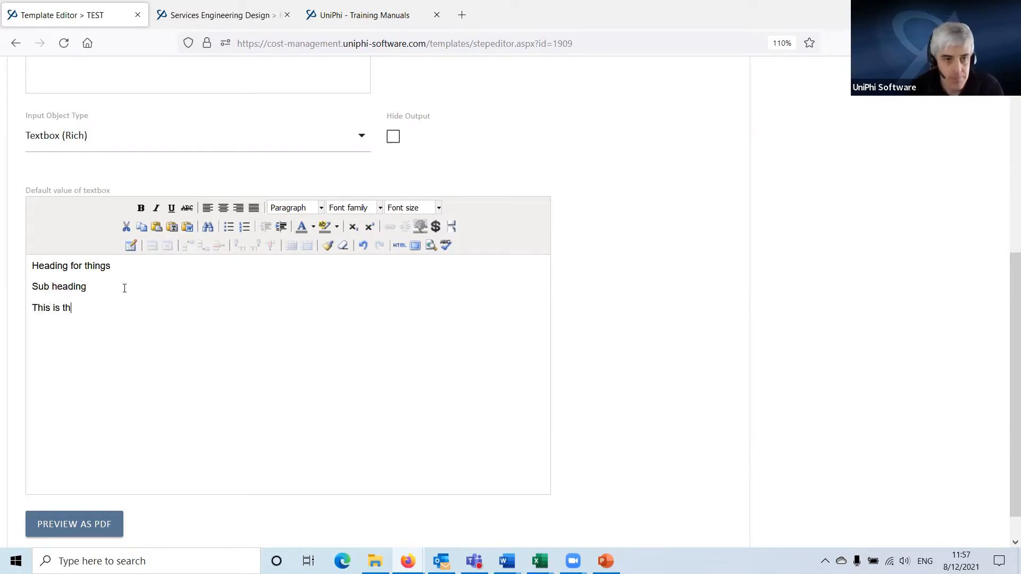
pyautogui.write('e real text')
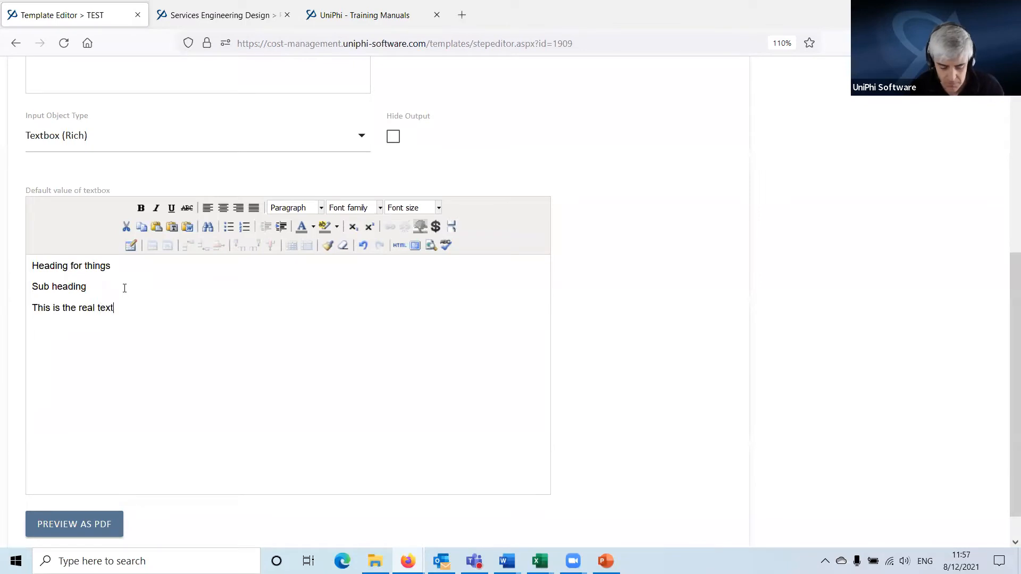
pyautogui.write(' in theparag')
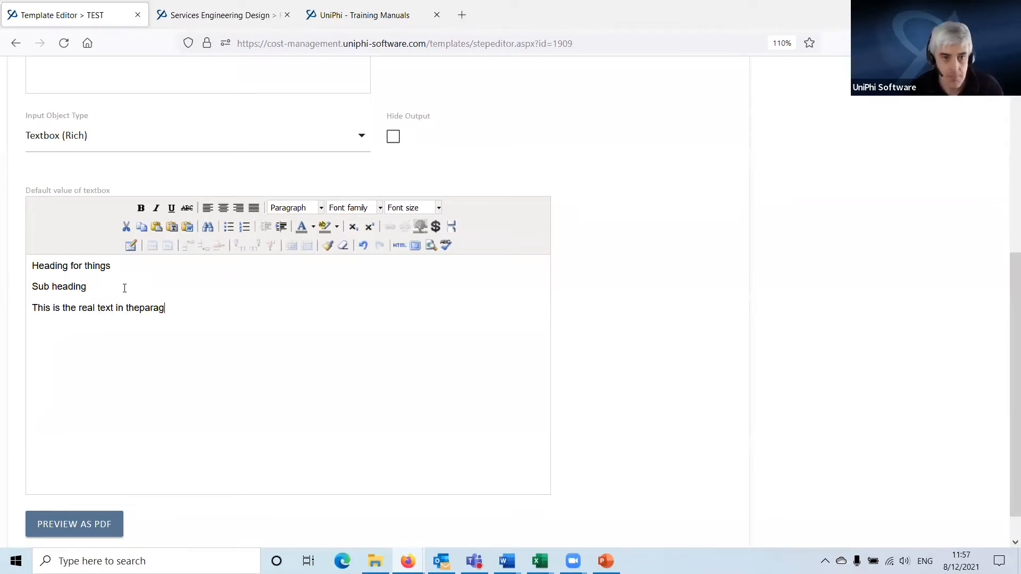
pyautogui.press('BackSpace')
pyautogui.press('BackSpace')
pyautogui.press('BackSpace')
pyautogui.press('BackSpace')
pyautogui.press('BackSpace')
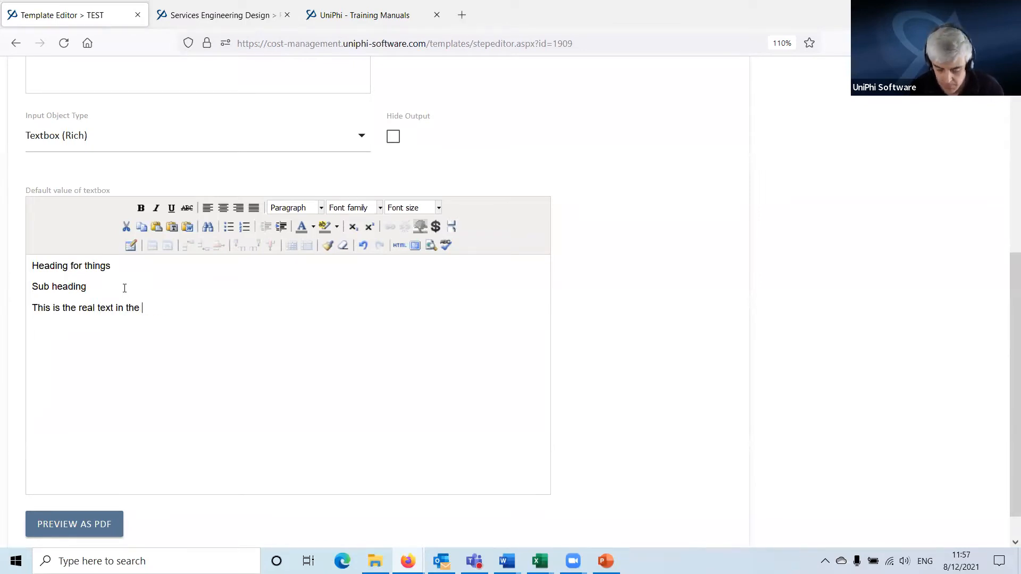
pyautogui.write('paragraph')
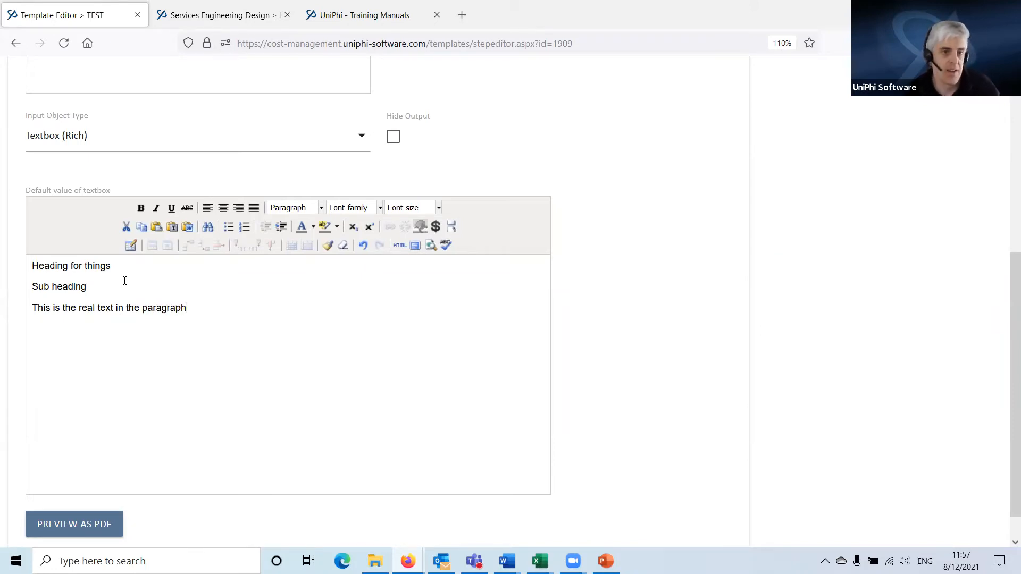
# - Add the line "Plus a dot point" and a deliberately misspelled line "Andf anothetr dot poiutn" below the paragraph
pyautogui.press('Return')
pyautogui.write('Plus a dot m')
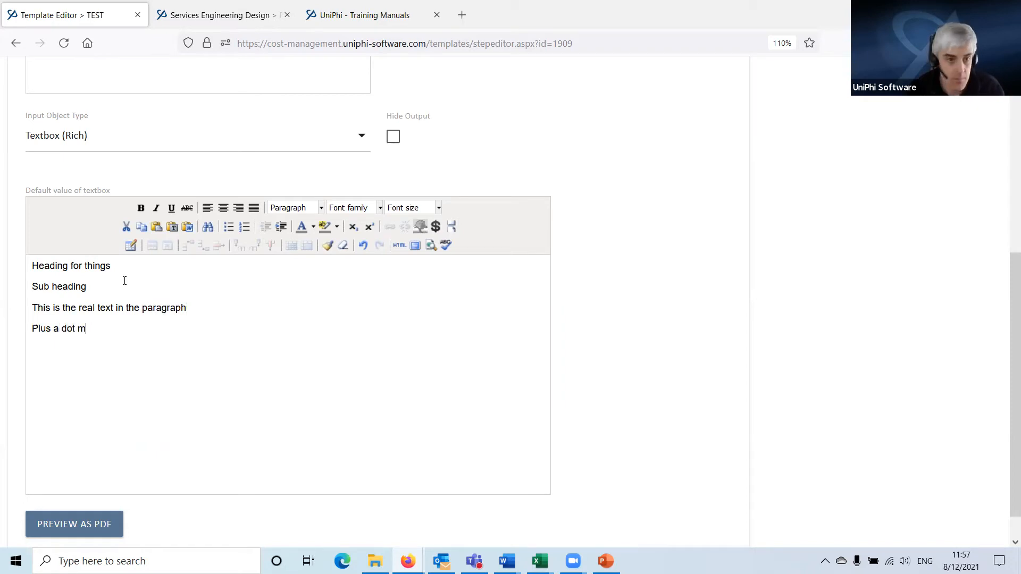
pyautogui.press('BackSpace')
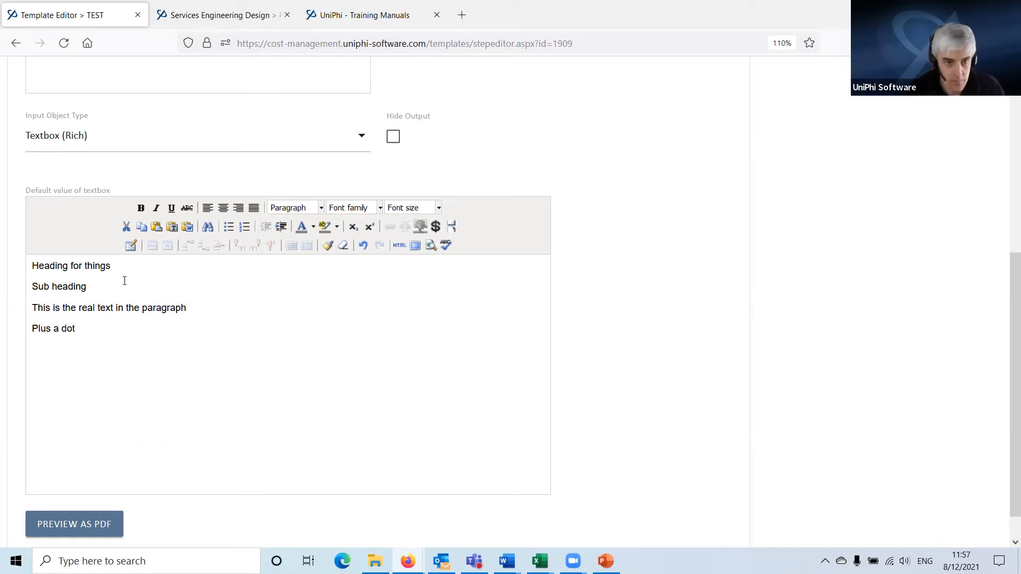
pyautogui.write('point')
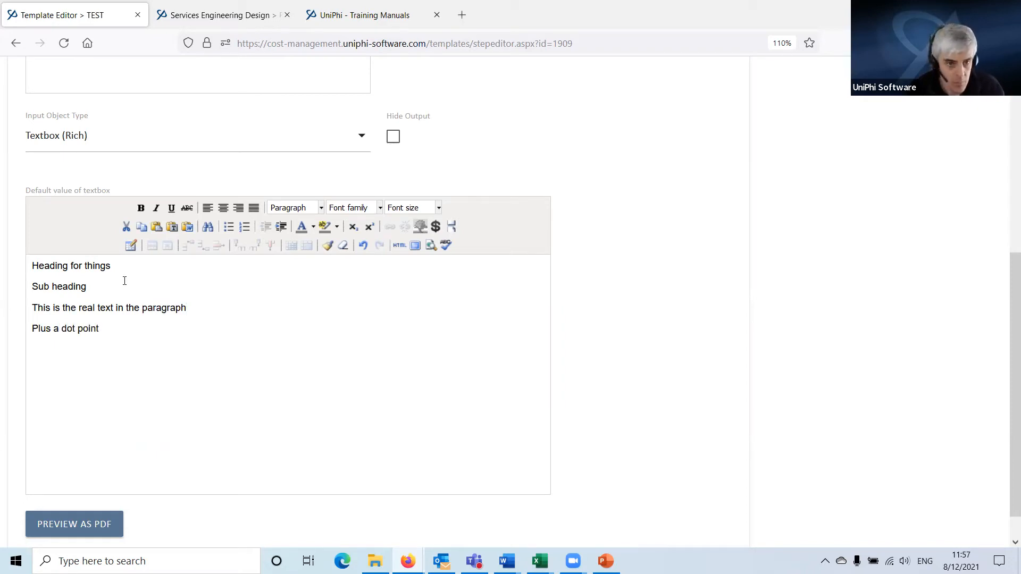
pyautogui.press('Return')
pyautogui.write('Andf ano')
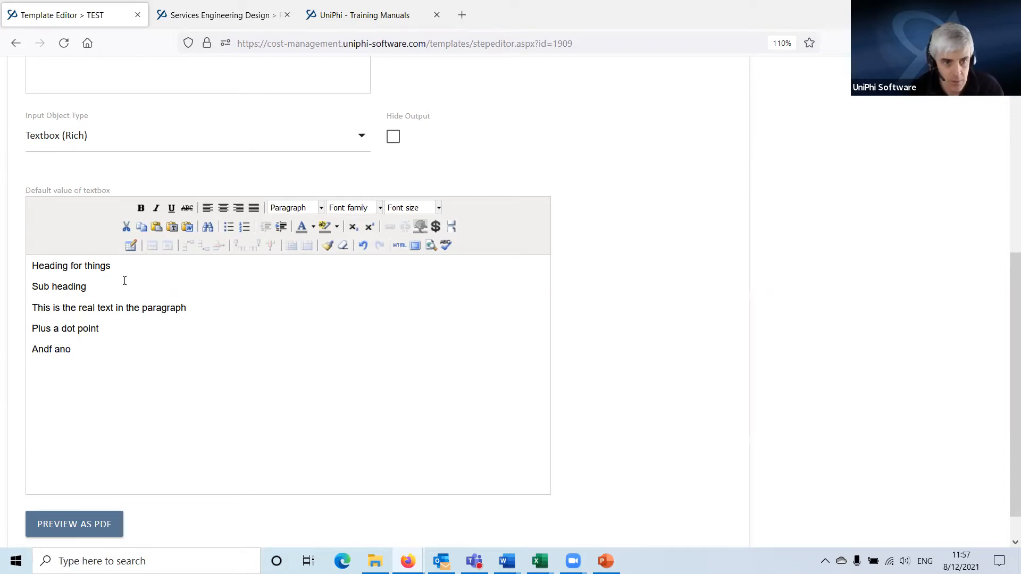
pyautogui.write('thetr dot poiutn')
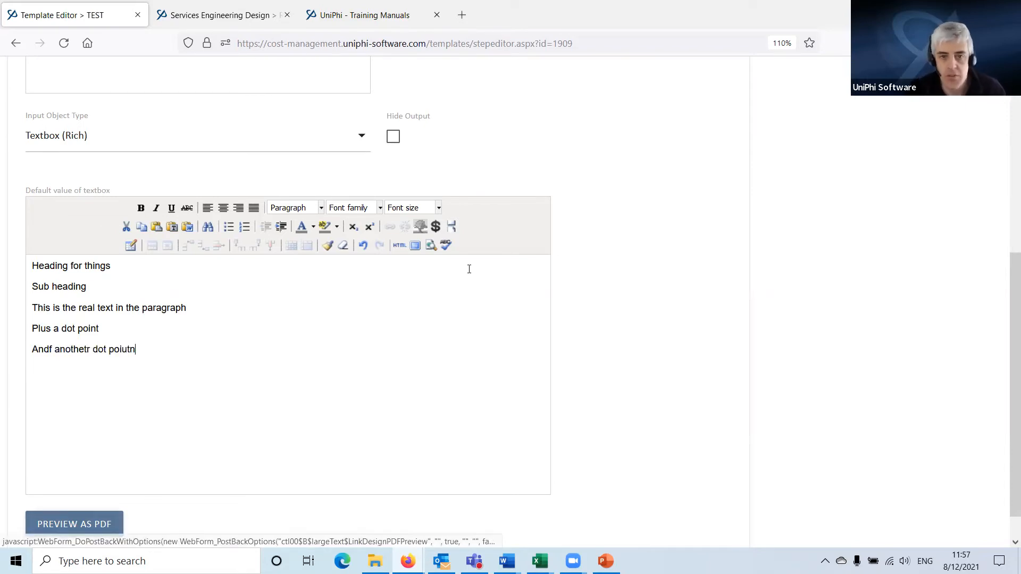
# - Turn on spell checking and replace the first two misspelled words of the last line with the suggestions "And" and "another"
pyautogui.click(445, 246)
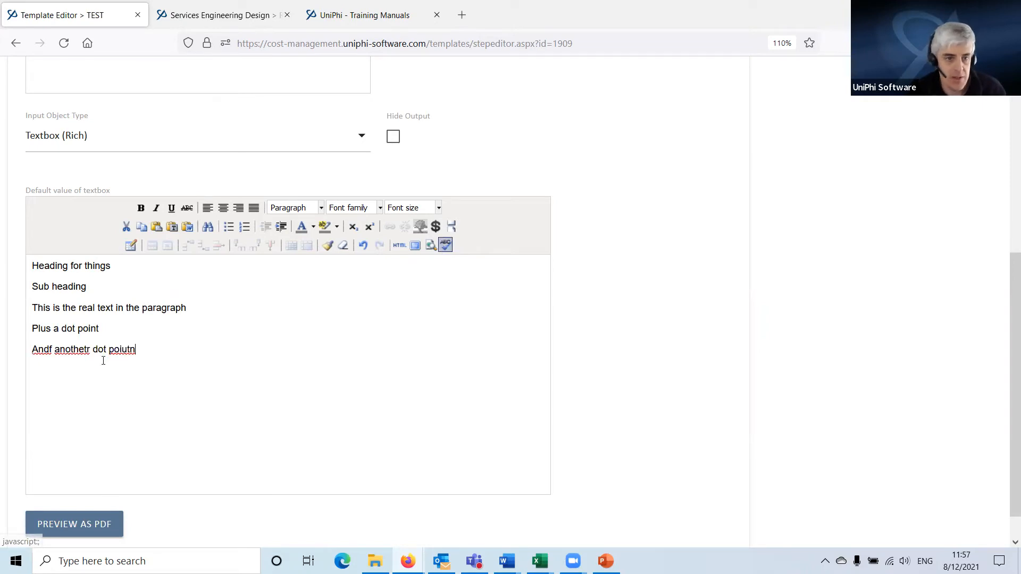
pyautogui.rightClick(45, 353)
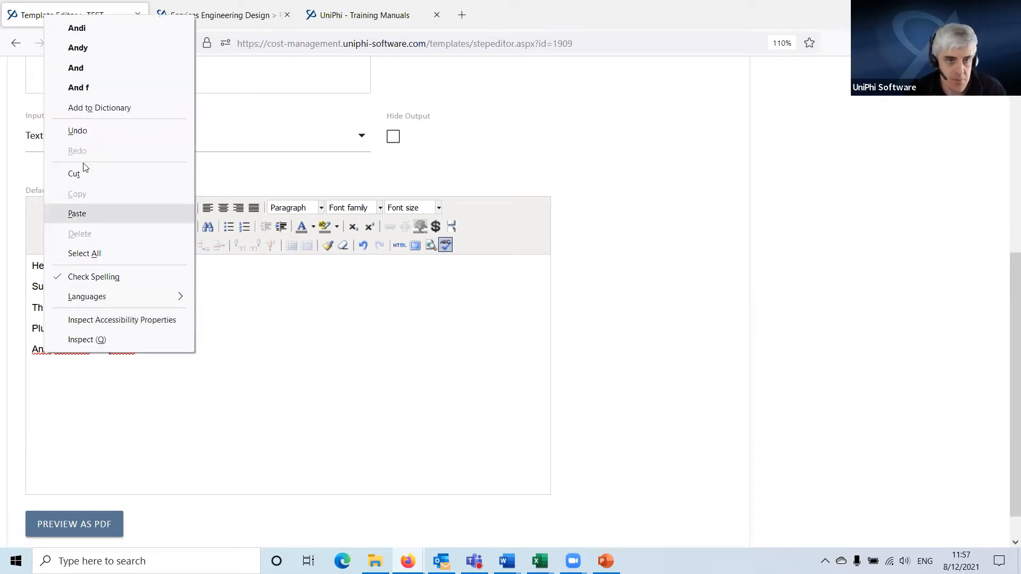
pyautogui.click(89, 69)
pyautogui.rightClick(67, 349)
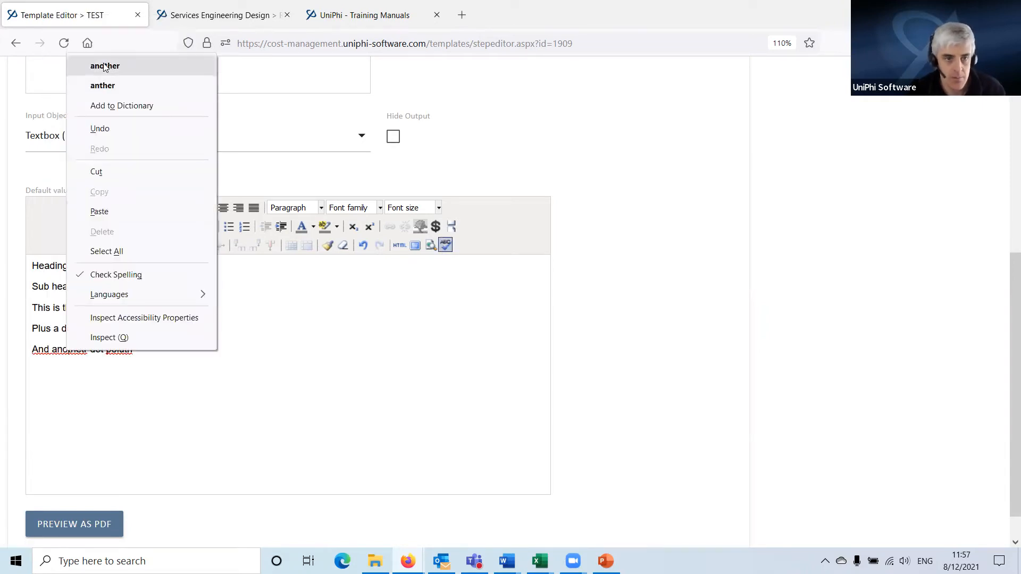
pyautogui.click(90, 66)
# - Correct the last misspelled word to "point" by hand and turn spell checking off
pyautogui.rightClick(120, 349)
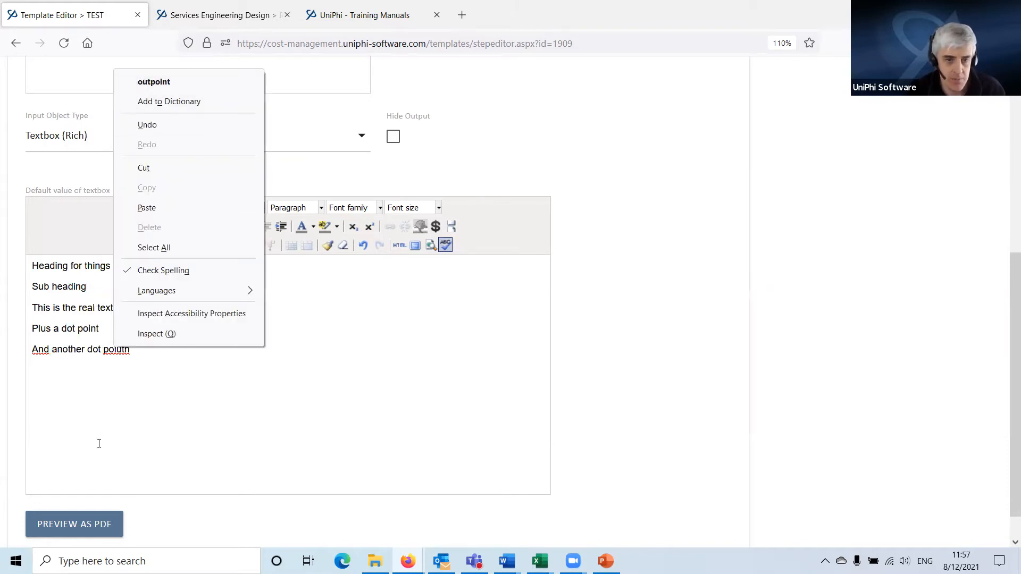
pyautogui.click(111, 358)
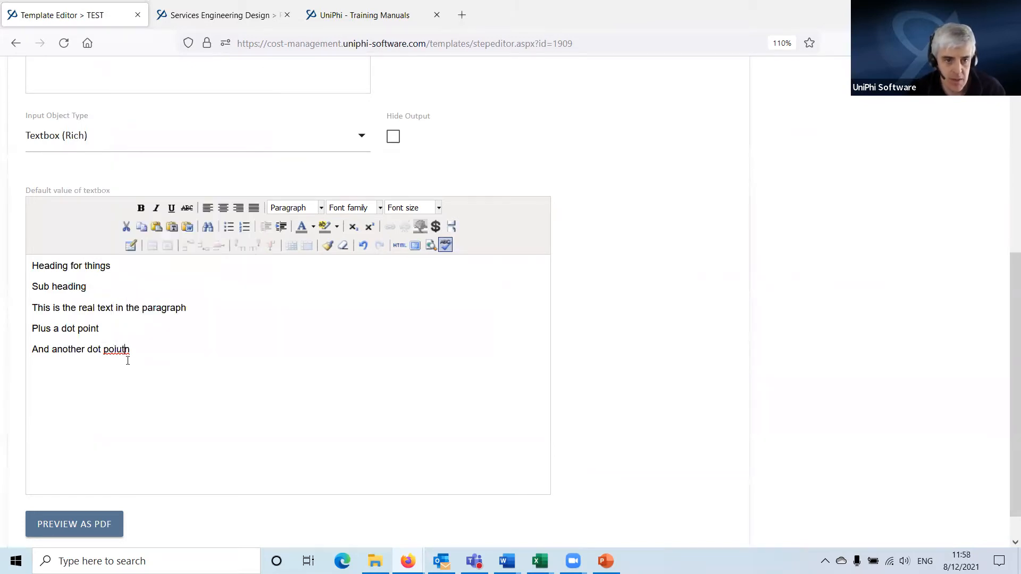
pyautogui.press('BackSpace')
pyautogui.press('BackSpace')
pyautogui.press('BackSpace')
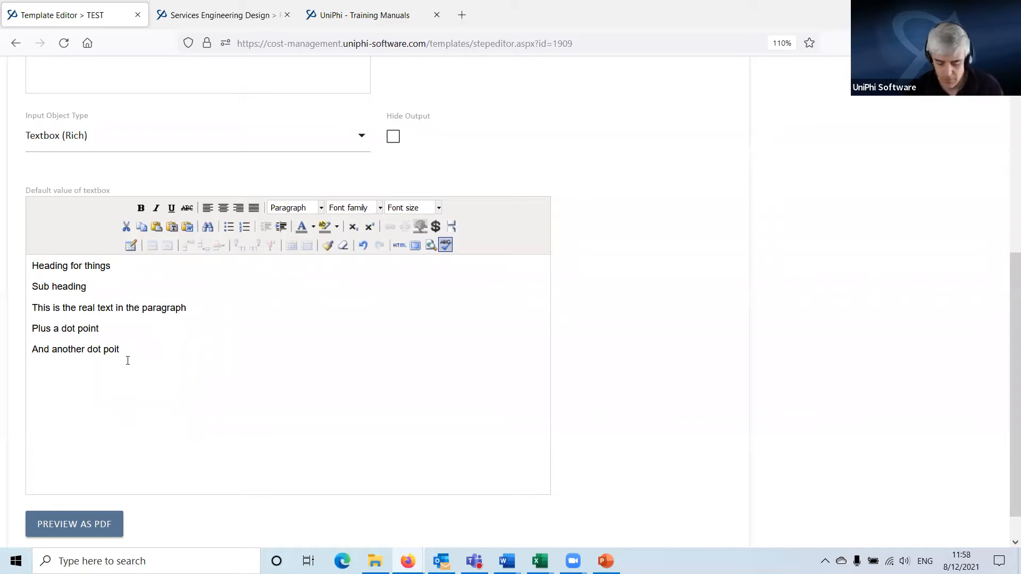
pyautogui.write('nt')
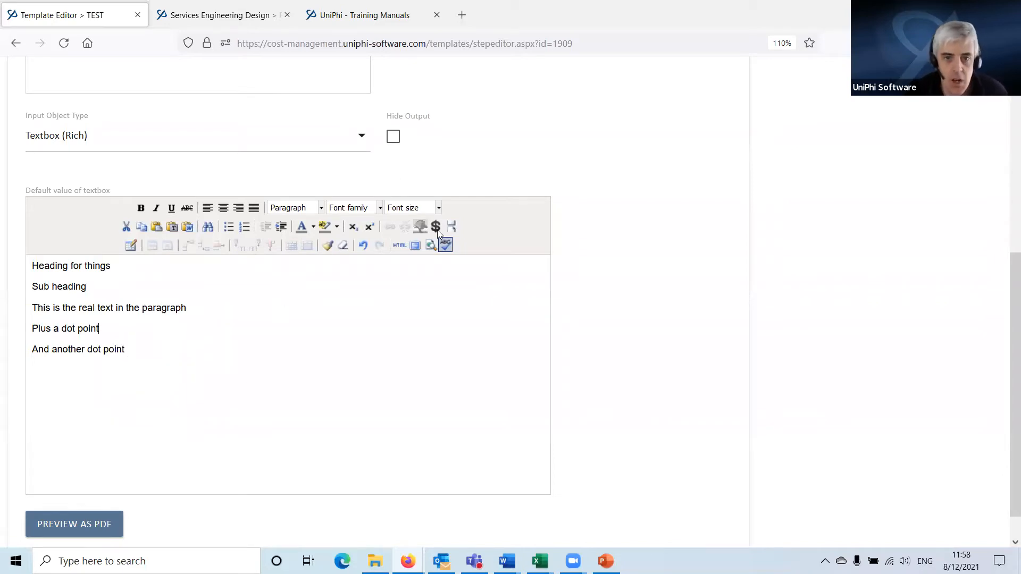
pyautogui.click(445, 245)
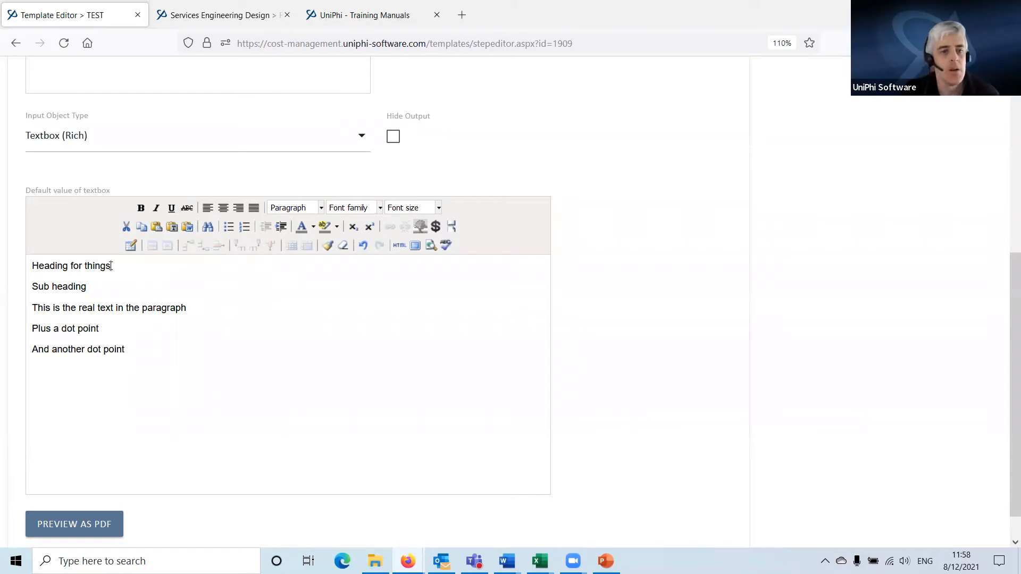
# - Examine the text formats available for the "Heading for things" line and the heading styles available for the step title
pyautogui.moveTo(112, 266); pyautogui.dragTo(32, 265)
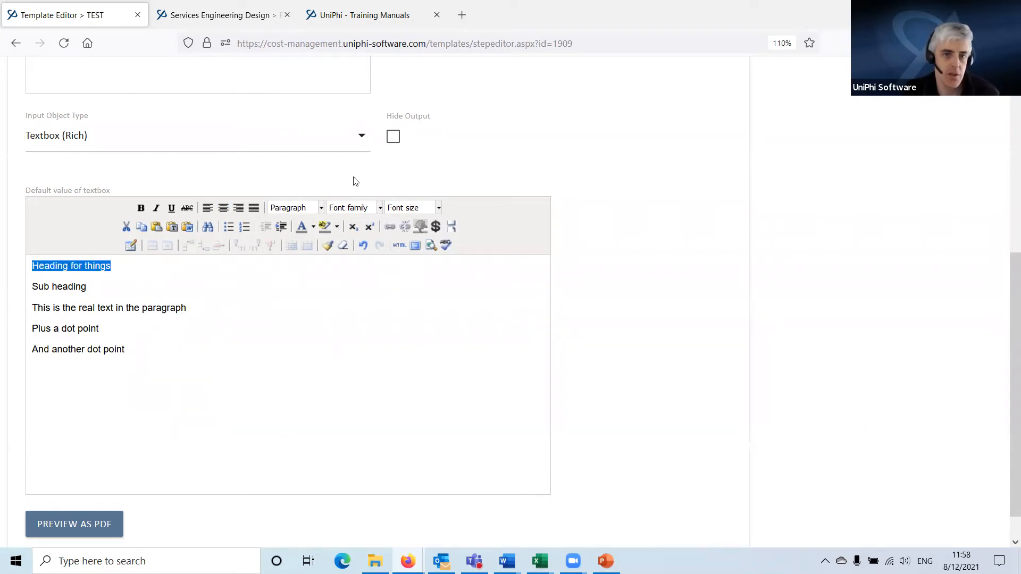
pyautogui.click(299, 210)
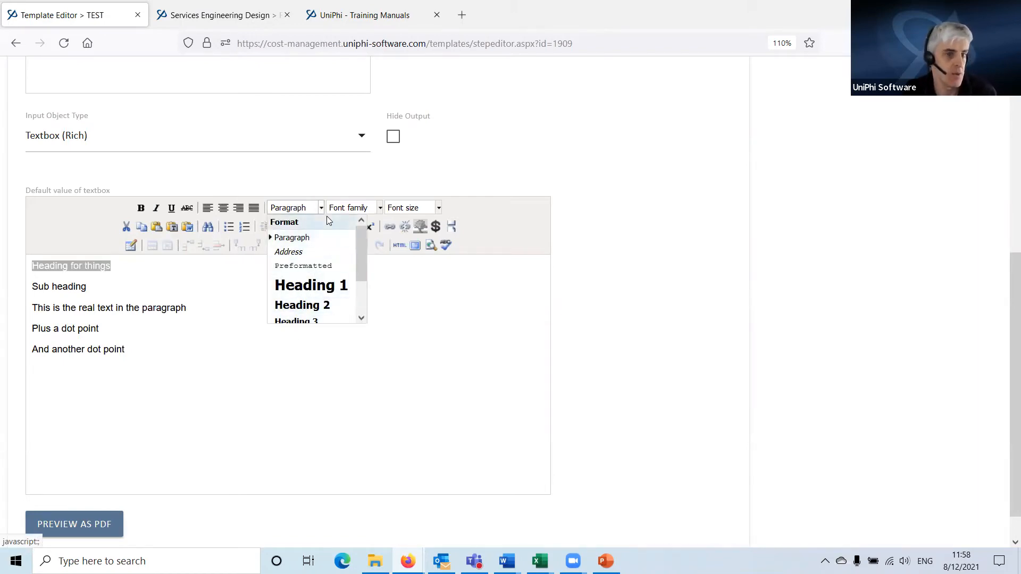
pyautogui.scroll(5, 736, 277)
pyautogui.click(446, 270)
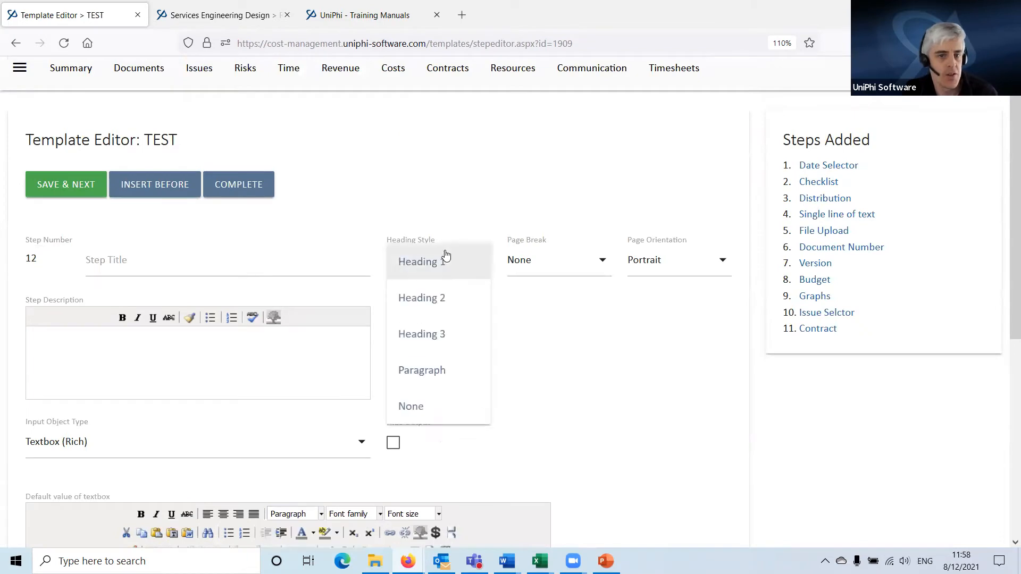
pyautogui.click(378, 276)
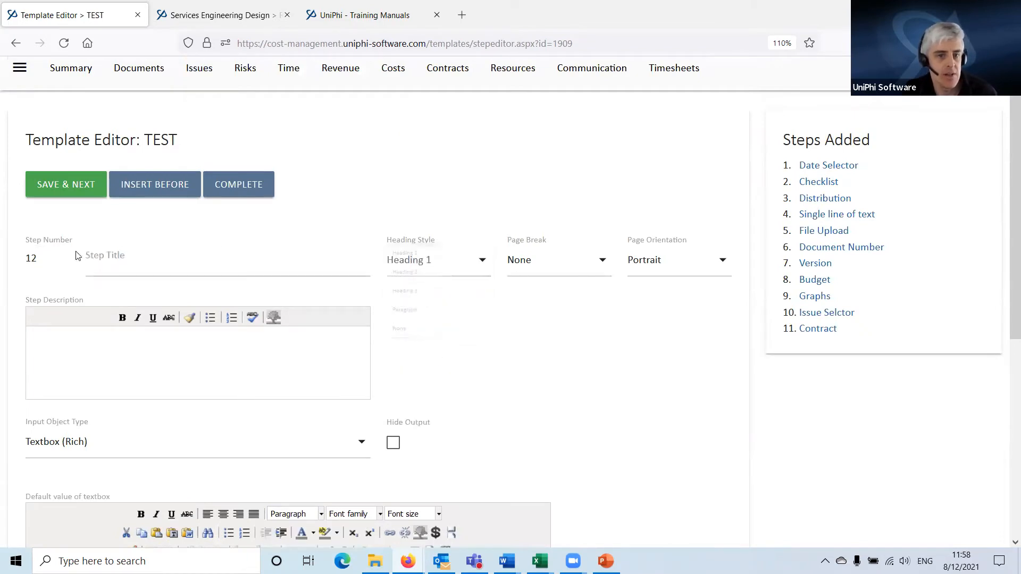
pyautogui.click(128, 260)
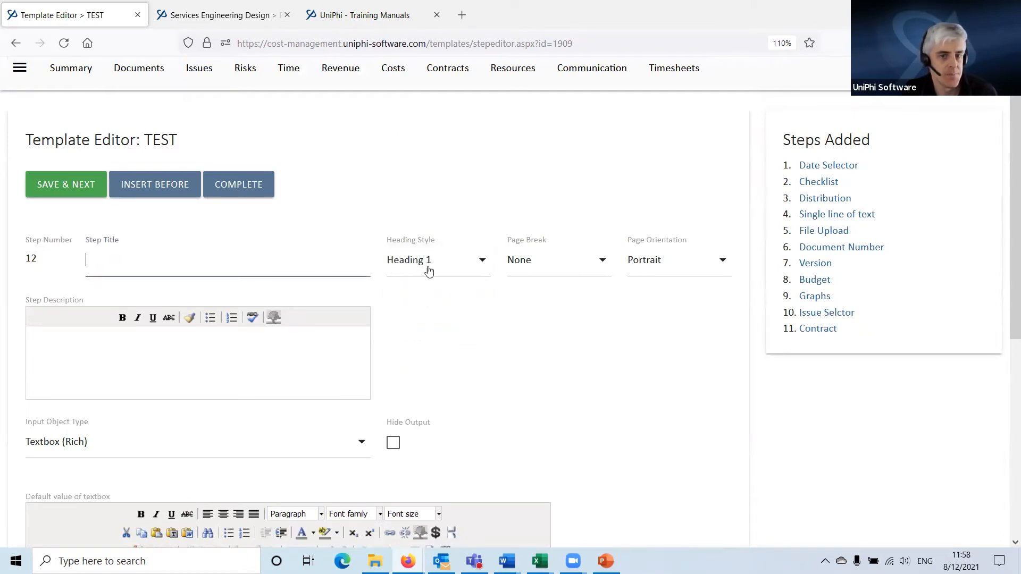
pyautogui.click(426, 267)
pyautogui.click(157, 250)
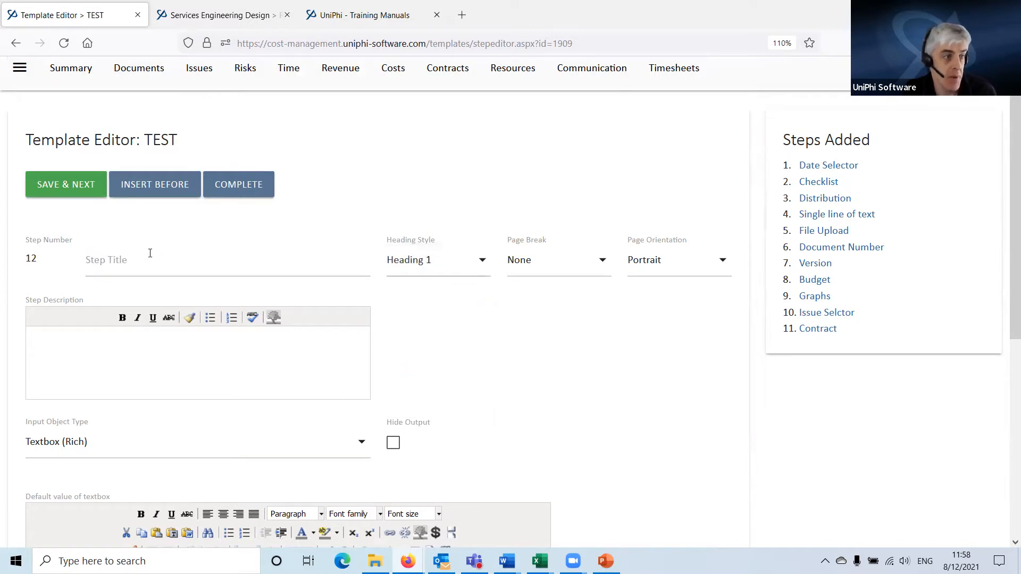
pyautogui.click(151, 256)
pyautogui.click(475, 258)
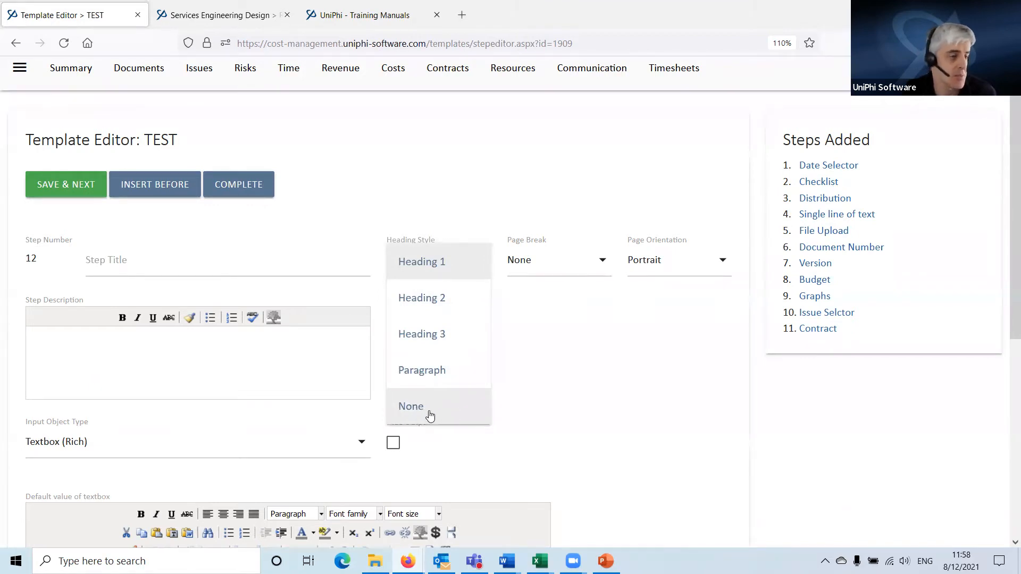
pyautogui.click(626, 413)
pyautogui.click(99, 261)
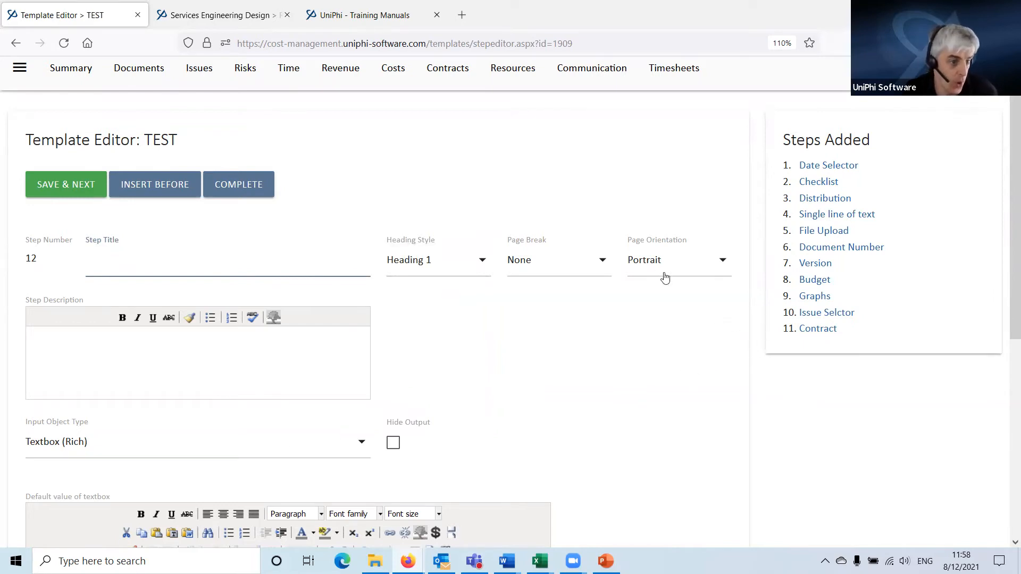
# - Set step 12's heading style to None and enter "This is the Rich text box" as its title
pyautogui.click(420, 271)
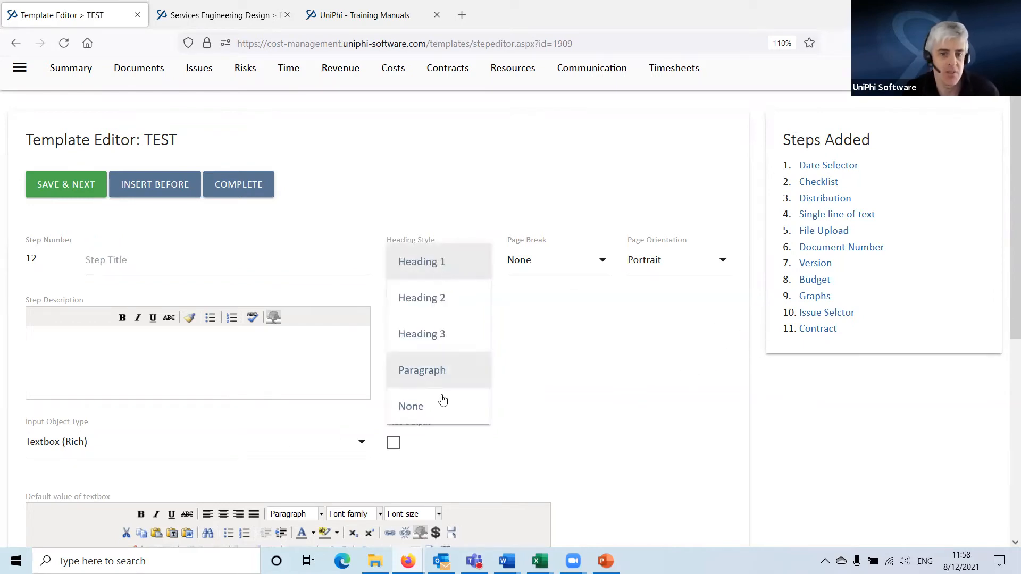
pyautogui.click(464, 400)
pyautogui.click(243, 264)
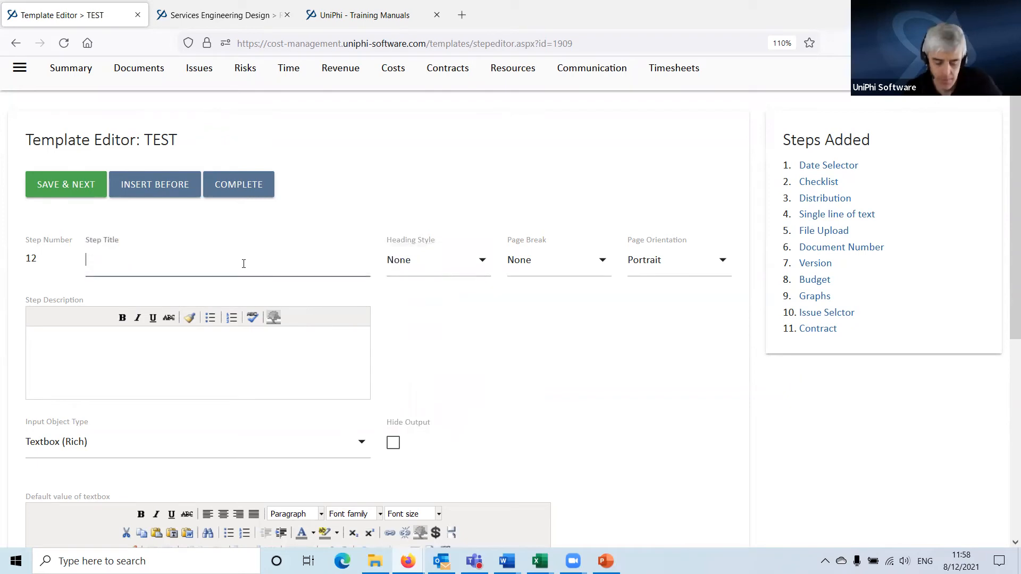
pyautogui.write('Th')
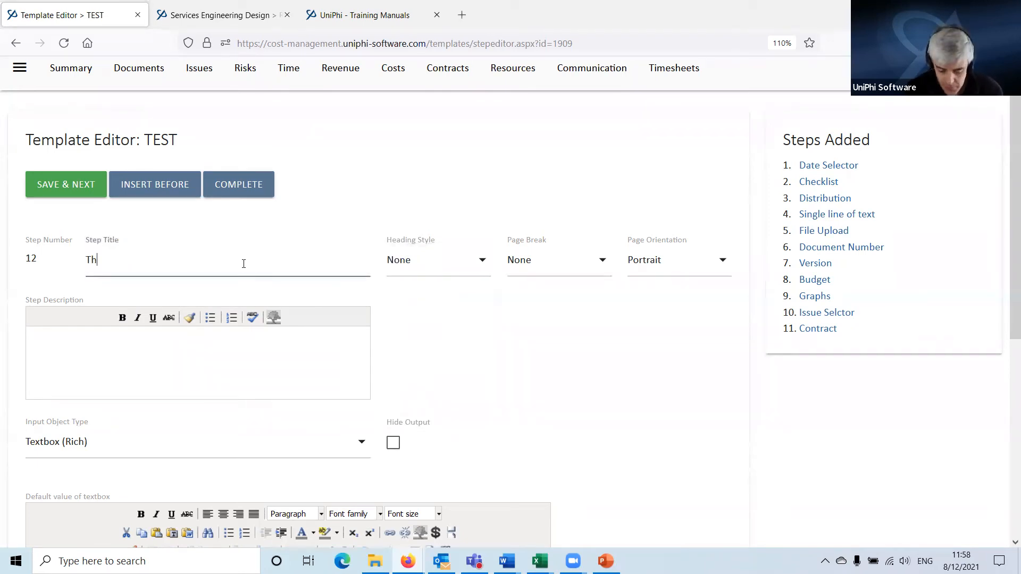
pyautogui.write('is is the Rich')
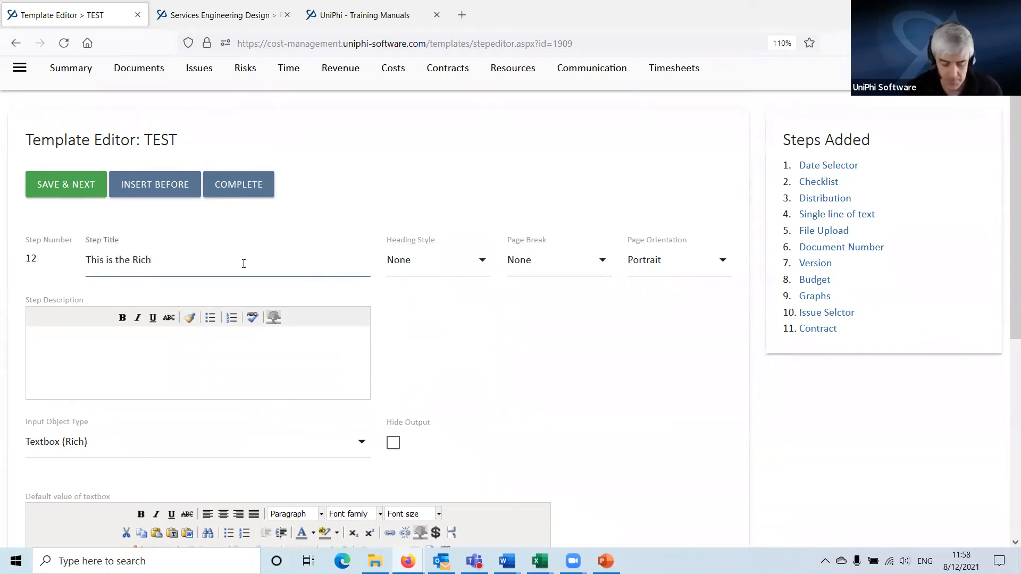
pyautogui.write(' text box')
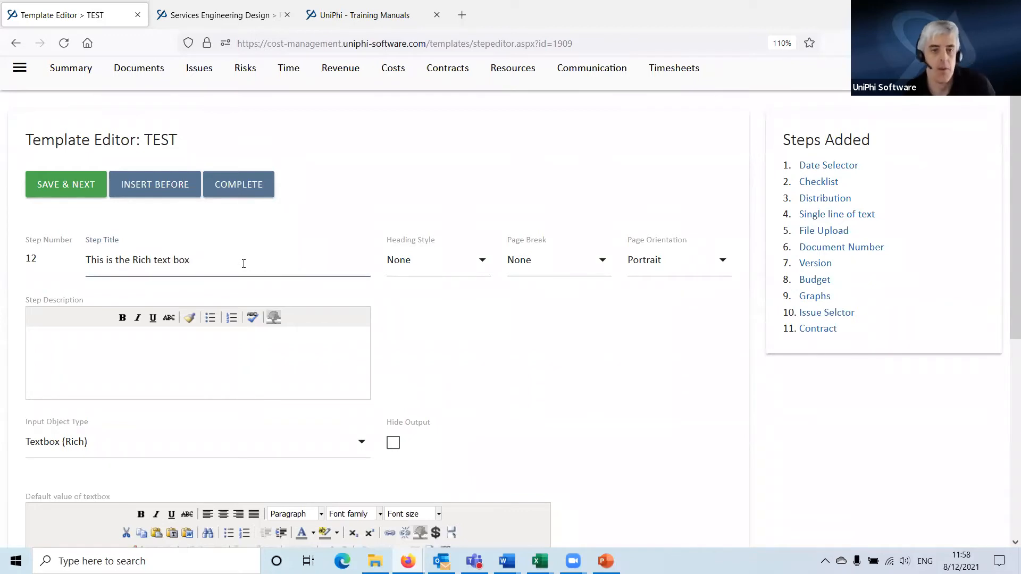
# - Examine the input object types available for the step, keeping Textbox (Rich)
pyautogui.scroll(-6, 213, 266)
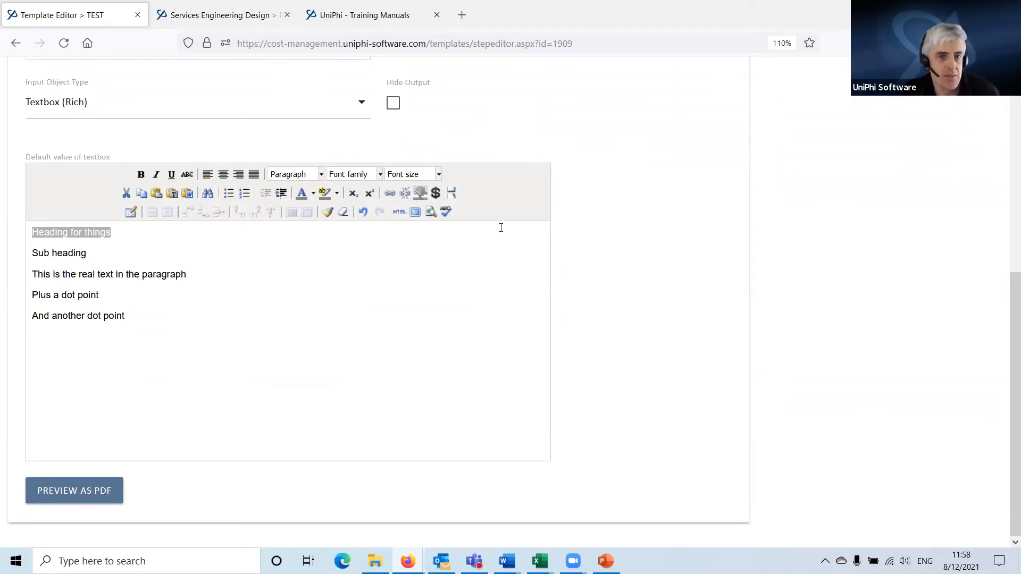
pyautogui.scroll(1, 232, 258)
pyautogui.click(121, 187)
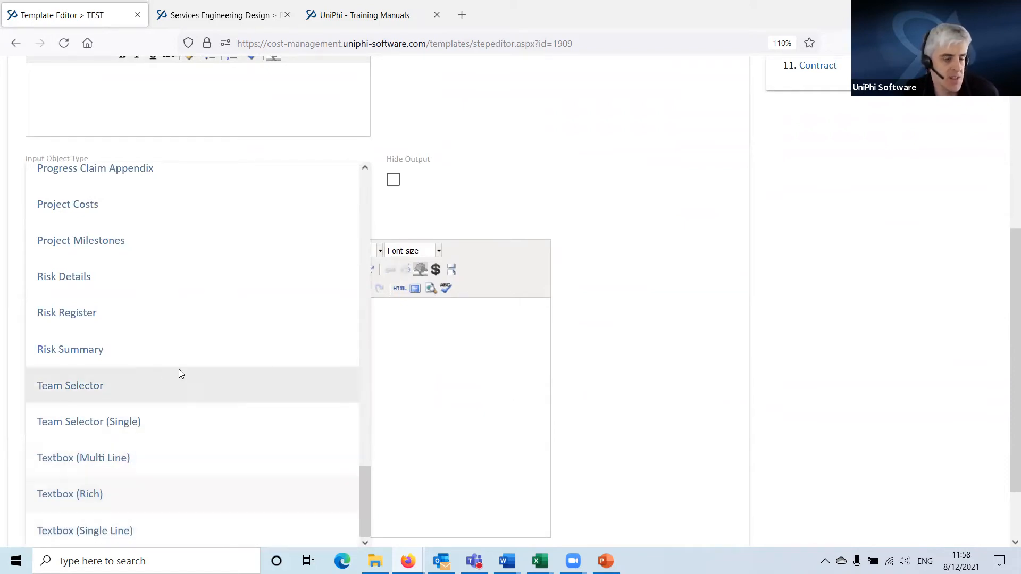
pyautogui.click(813, 399)
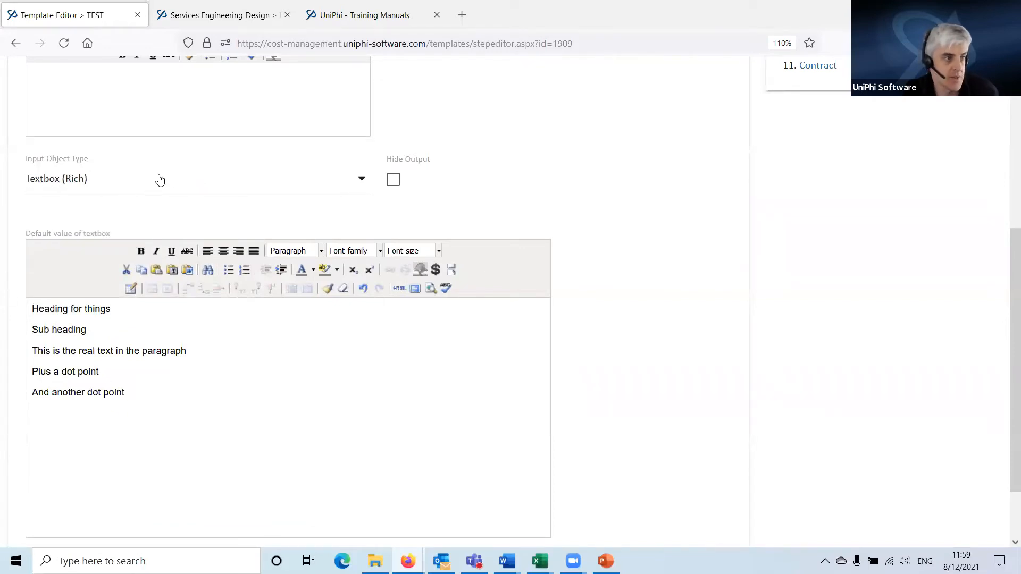
# - Format "Heading for things" as Heading 1 and "Sub heading" as Heading 2 in the default text
pyautogui.moveTo(144, 313); pyautogui.dragTo(31, 310)
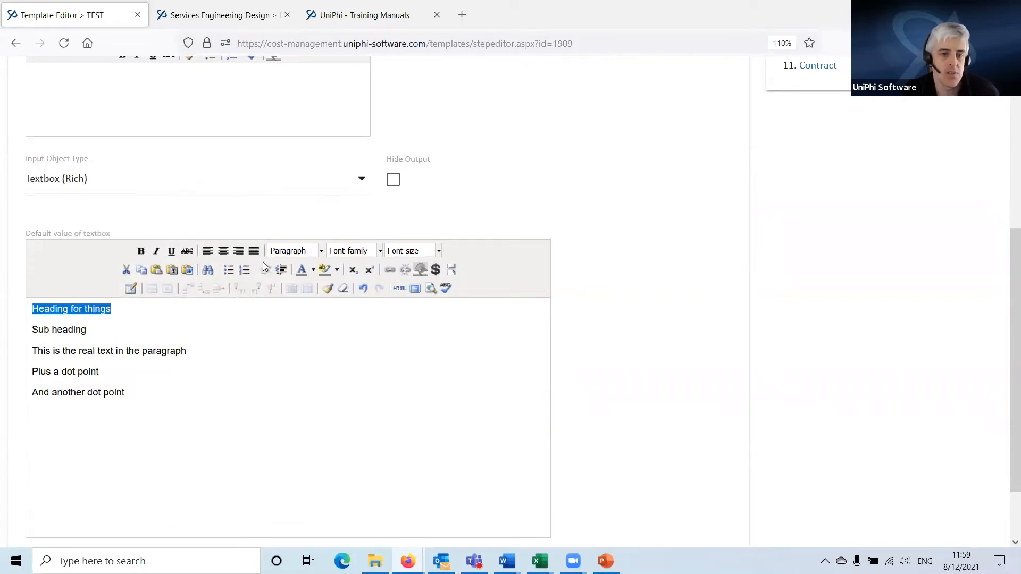
pyautogui.click(306, 252)
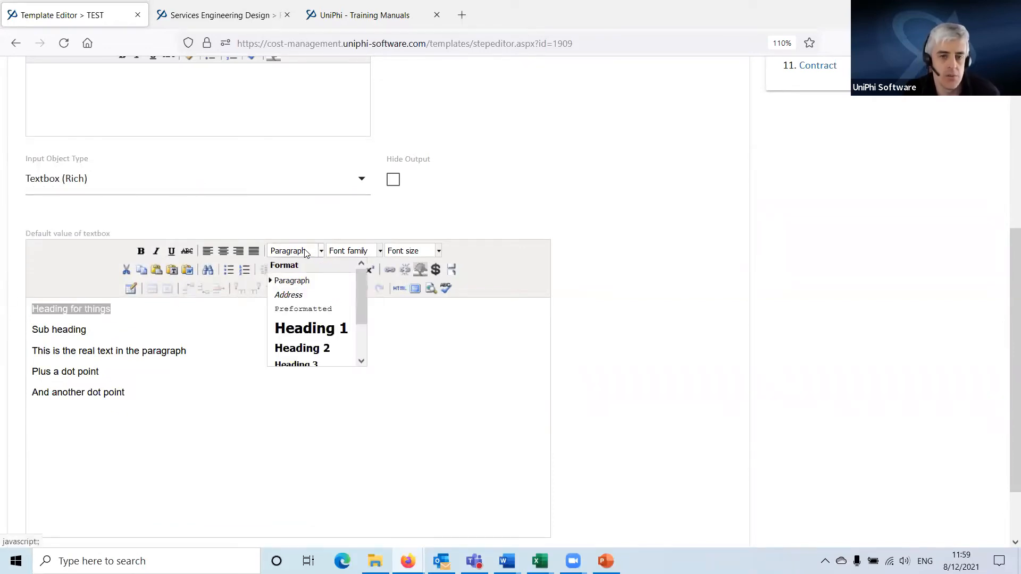
pyautogui.click(336, 330)
pyautogui.moveTo(120, 346); pyautogui.dragTo(31, 346)
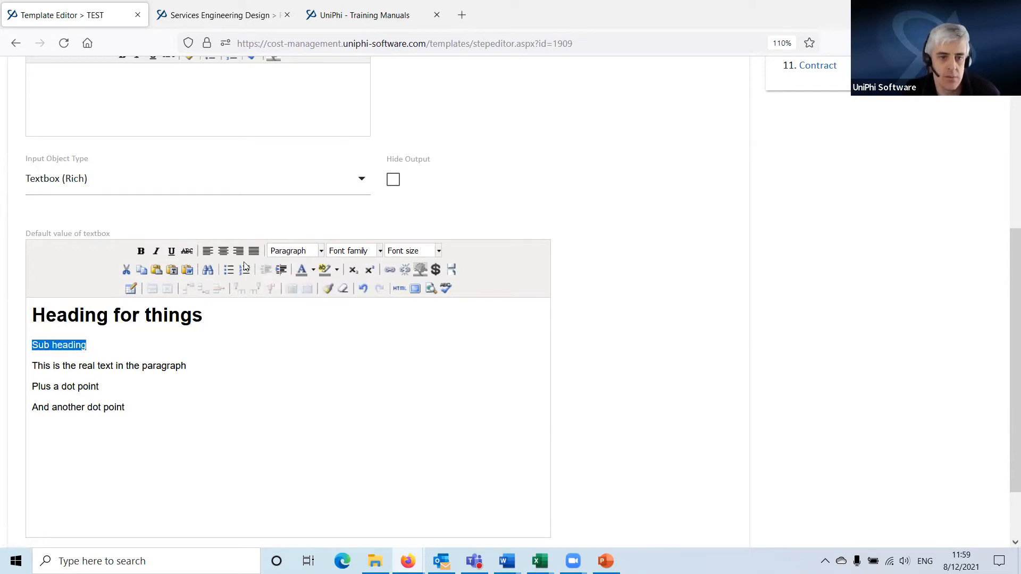
pyautogui.click(306, 252)
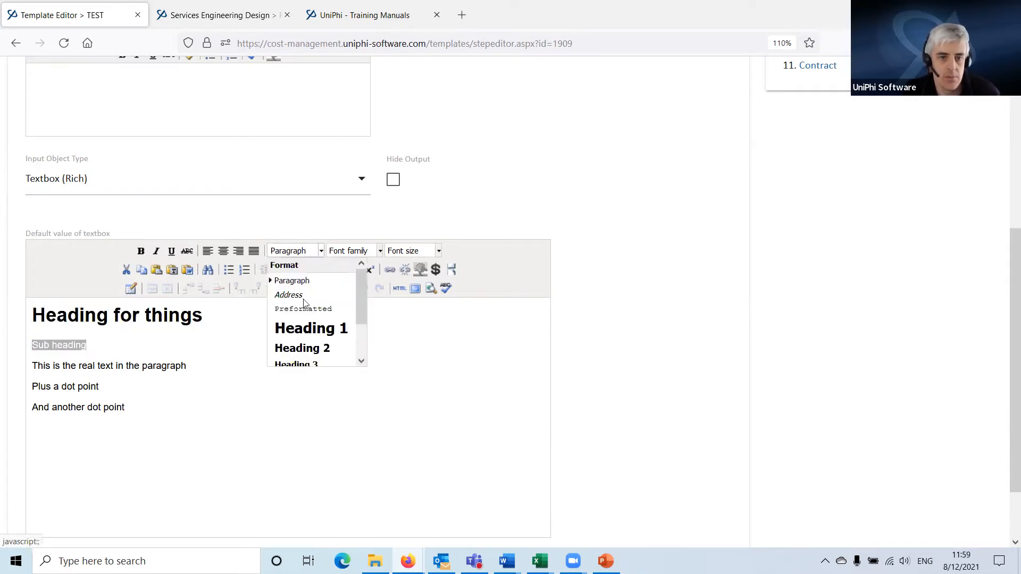
pyautogui.click(308, 348)
# - Turn the lines "Plus a dot point" and "And another dot point" into a bulleted list
pyautogui.moveTo(145, 405); pyautogui.dragTo(30, 416)
pyautogui.moveTo(43, 374); pyautogui.dragTo(212, 373)
pyautogui.moveTo(45, 396); pyautogui.dragTo(127, 418)
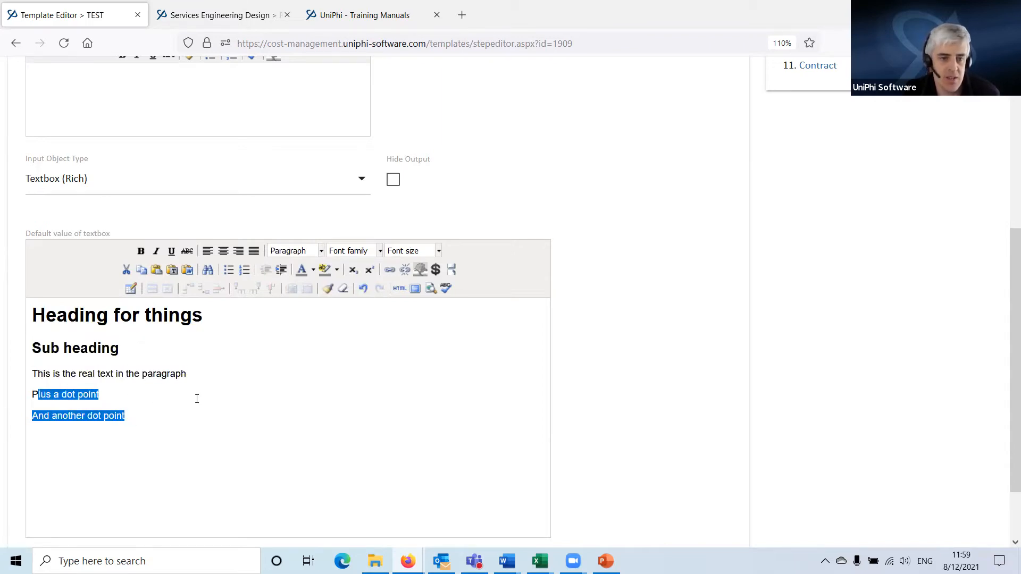
pyautogui.click(229, 271)
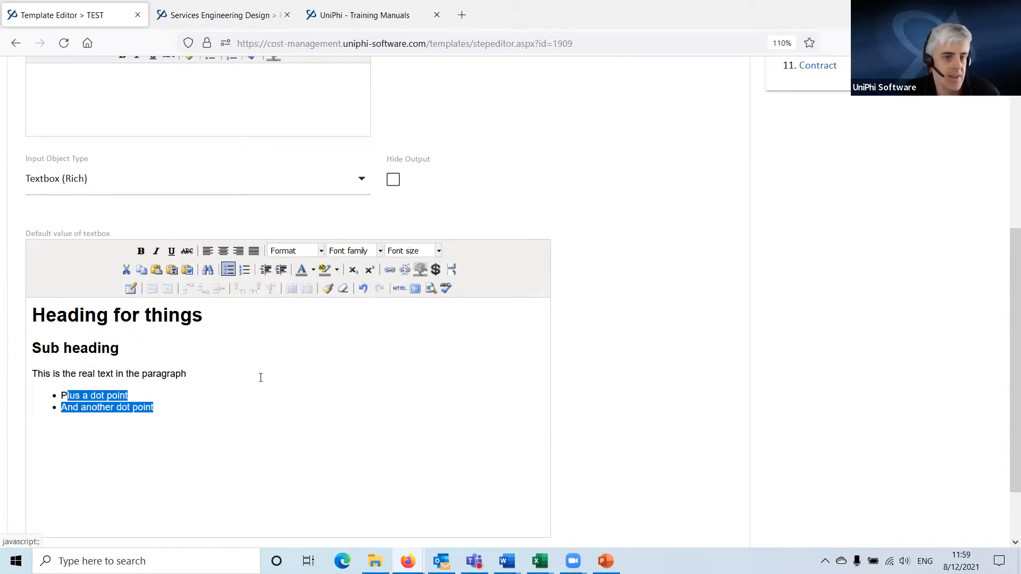
pyautogui.click(423, 388)
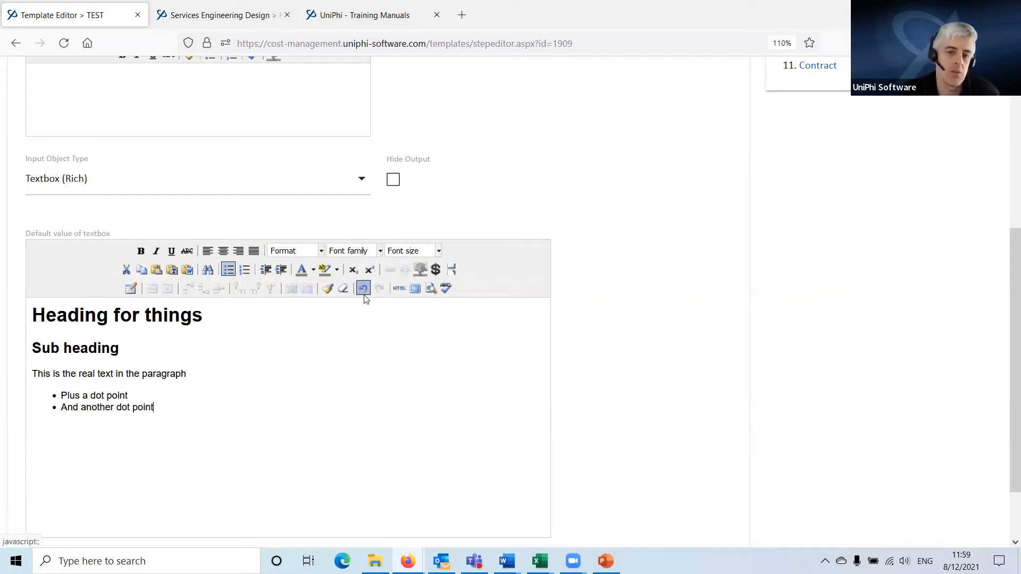
# - Examine the HTML source of the default text and the list of available text formats
pyautogui.click(399, 289)
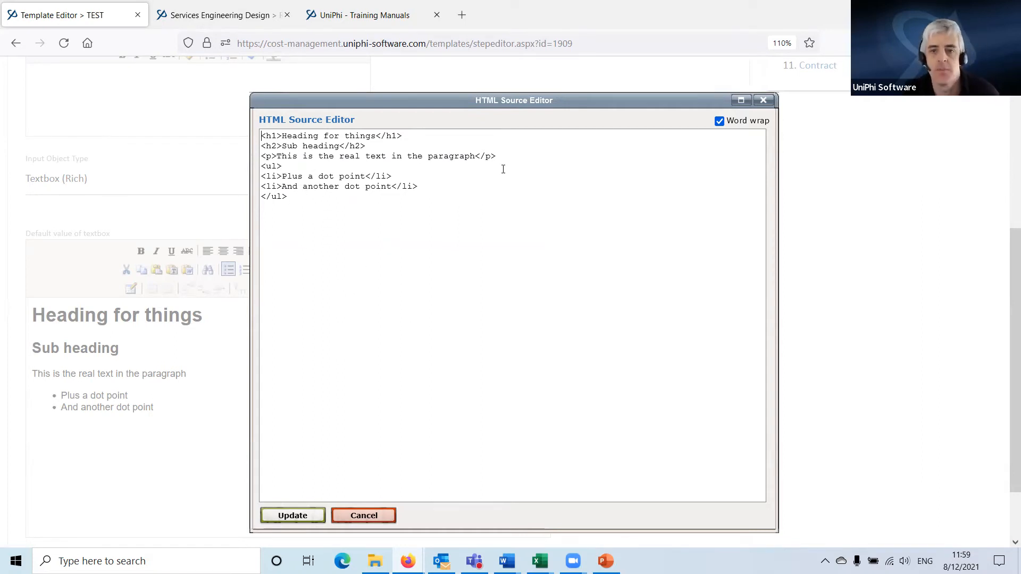
pyautogui.click(763, 100)
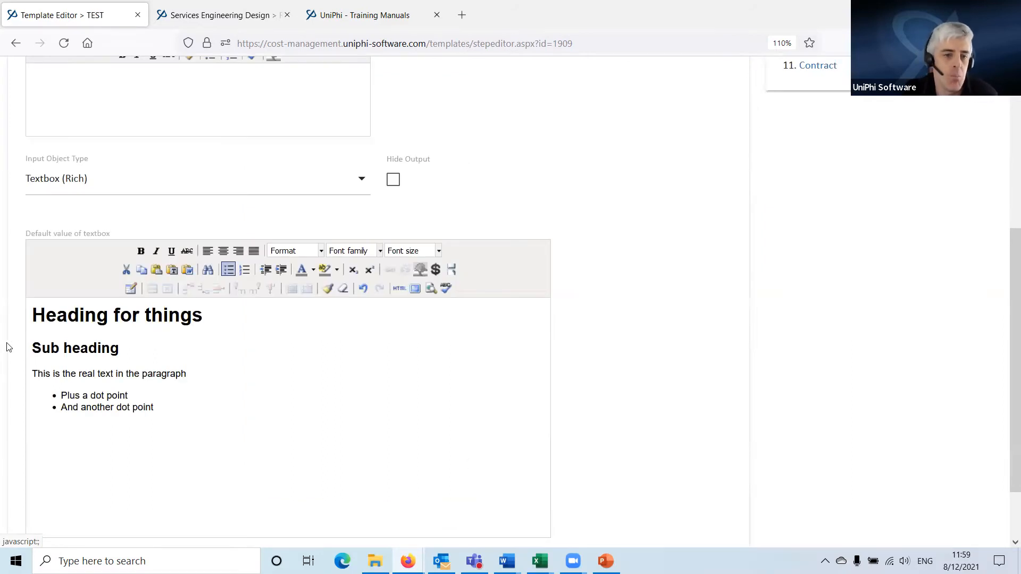
pyautogui.click(301, 253)
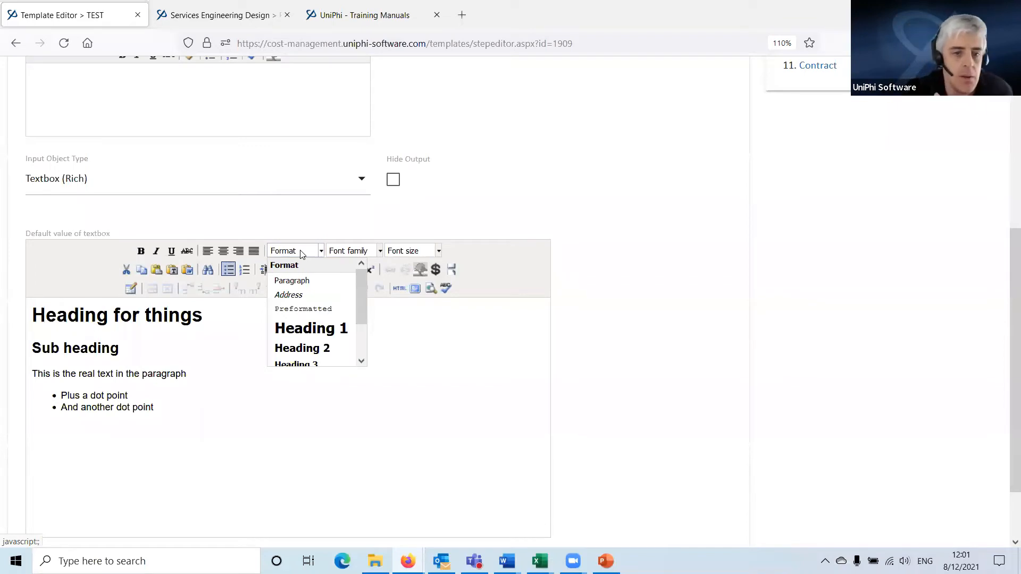
pyautogui.click(427, 423)
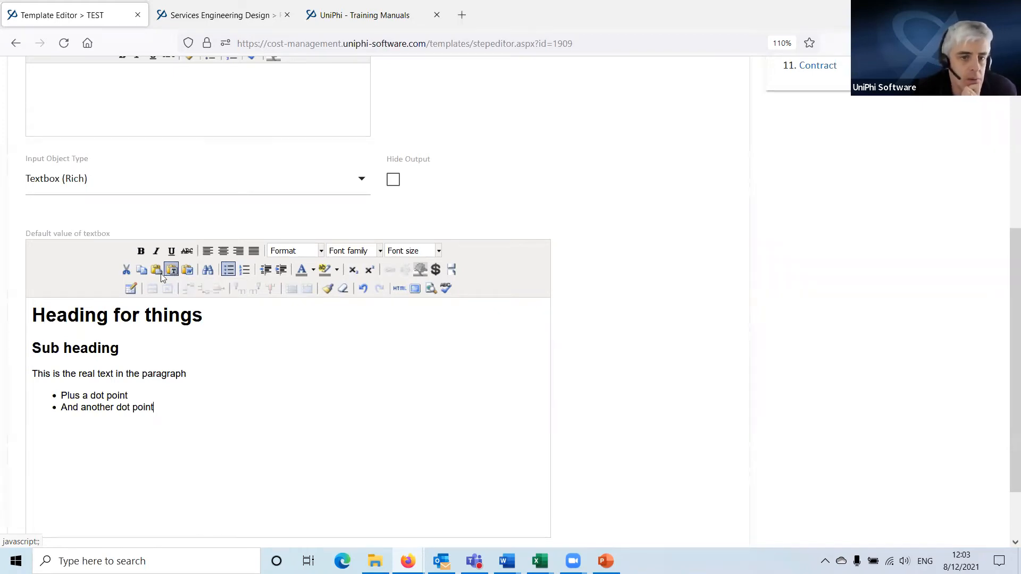
# - Switch to the Resource Planning Manual in Word and copy from "Resource Planning Reports" through the "Project Allocation by Resource" heading
pyautogui.click(74, 441)
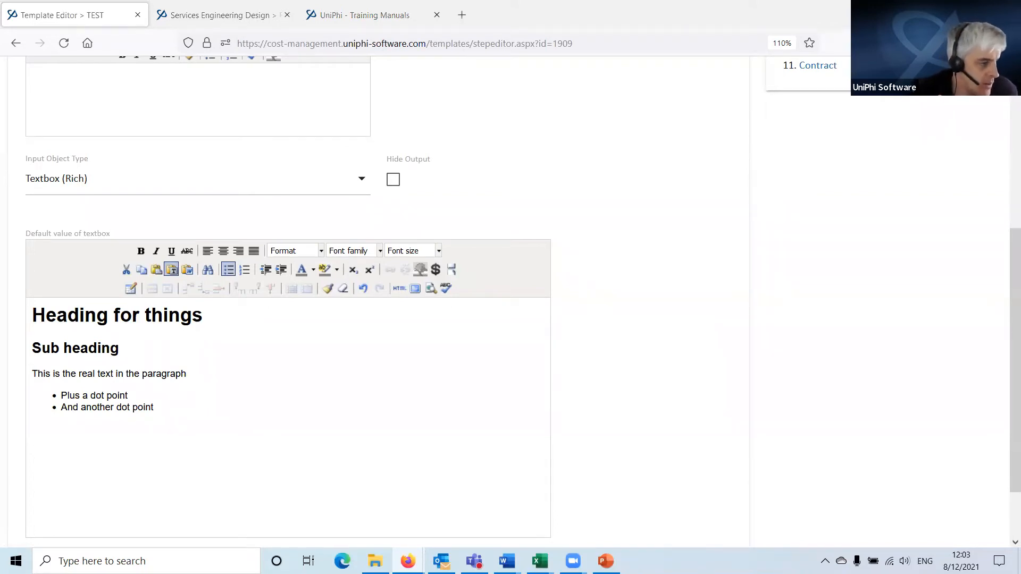
pyautogui.hotkey('alt', 'Tab')
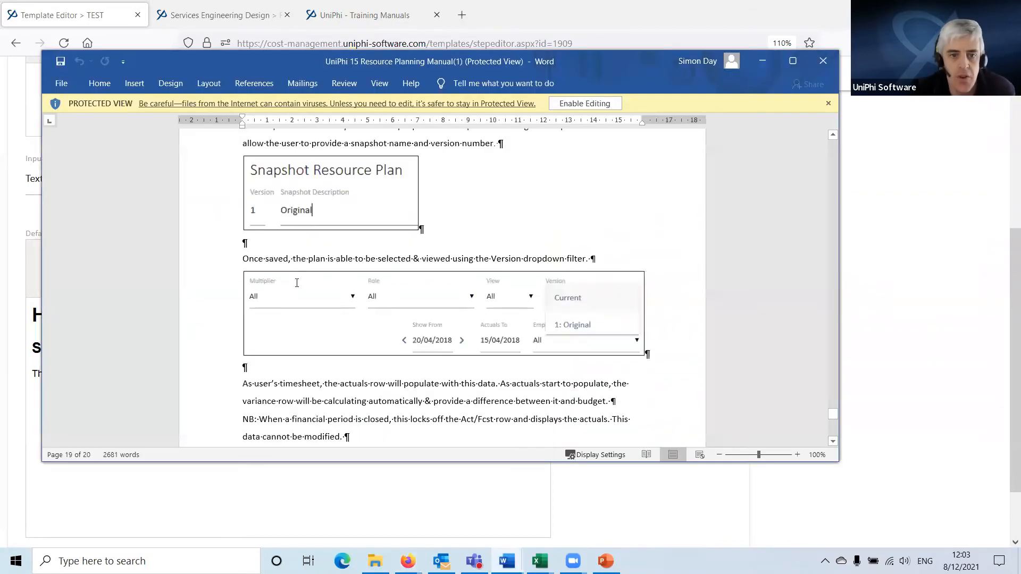
pyautogui.scroll(-10, 321, 225)
pyautogui.scroll(1, 321, 225)
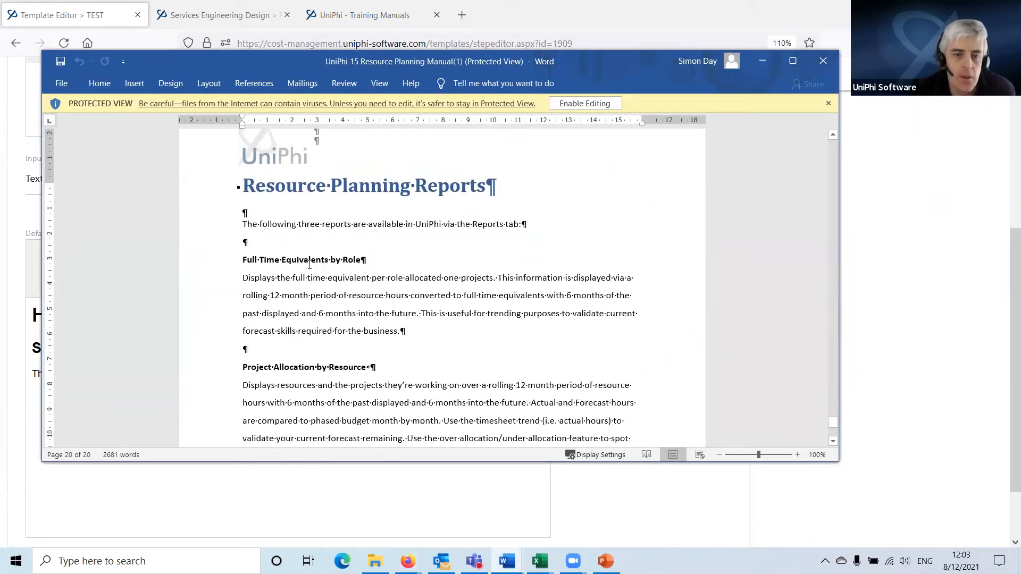
pyautogui.moveTo(195, 197); pyautogui.dragTo(236, 392)
pyautogui.hotkey('ctrl', 'c')
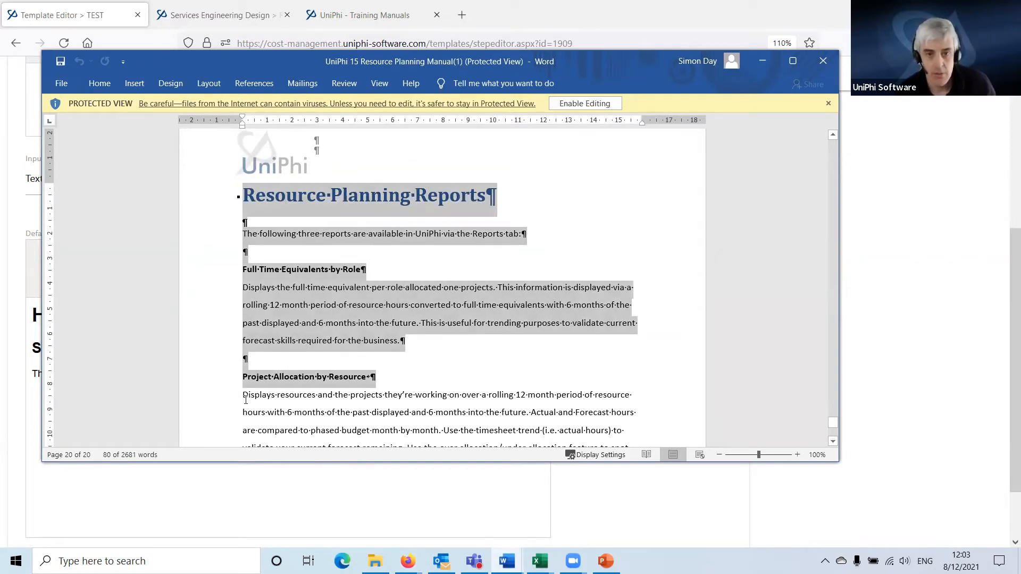
# - Return to the template editor and paste the copied text as plain, unbulleted text below the dot points
pyautogui.click(160, 513)
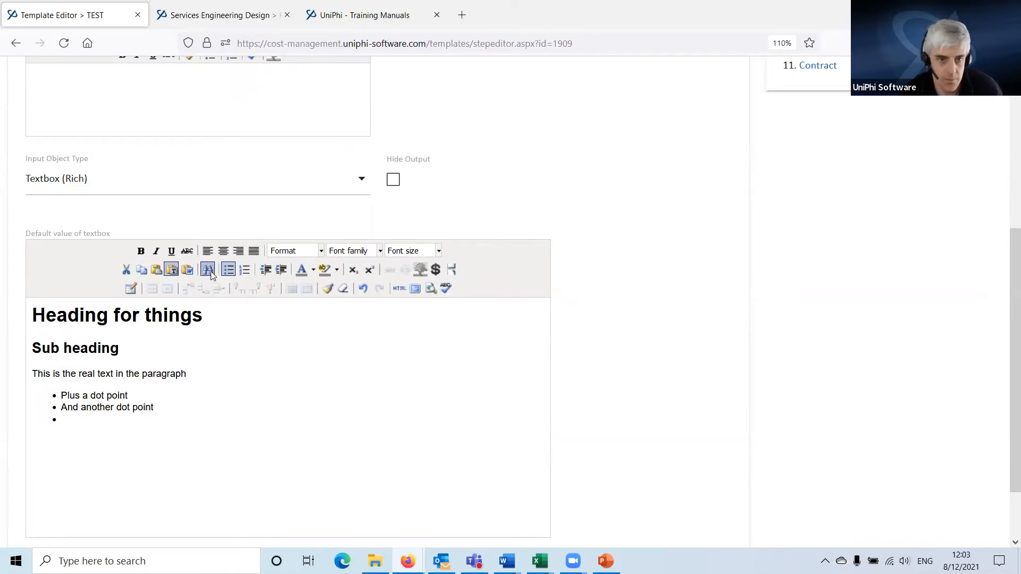
pyautogui.click(230, 269)
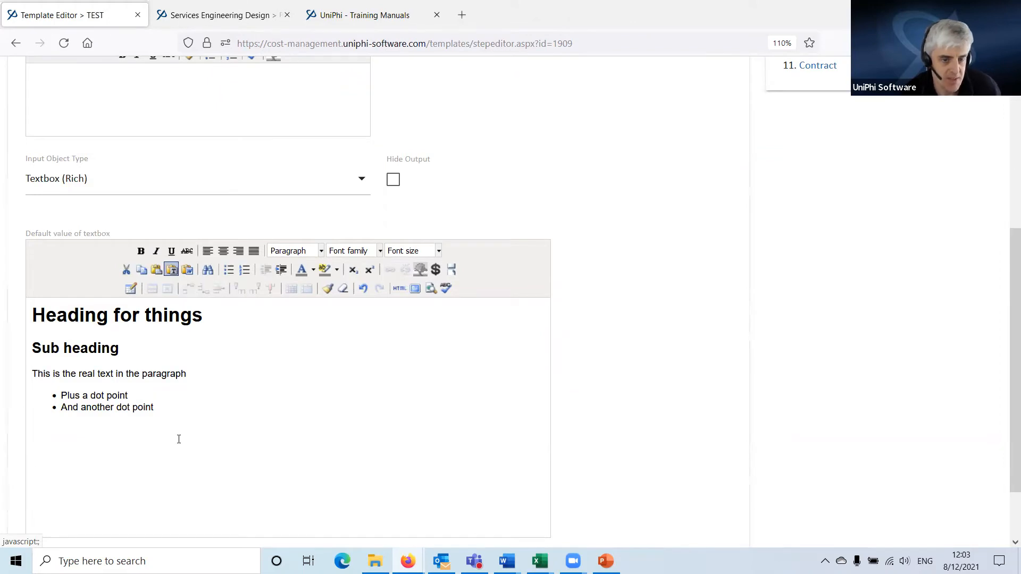
pyautogui.hotkey('ctrl', 'v')
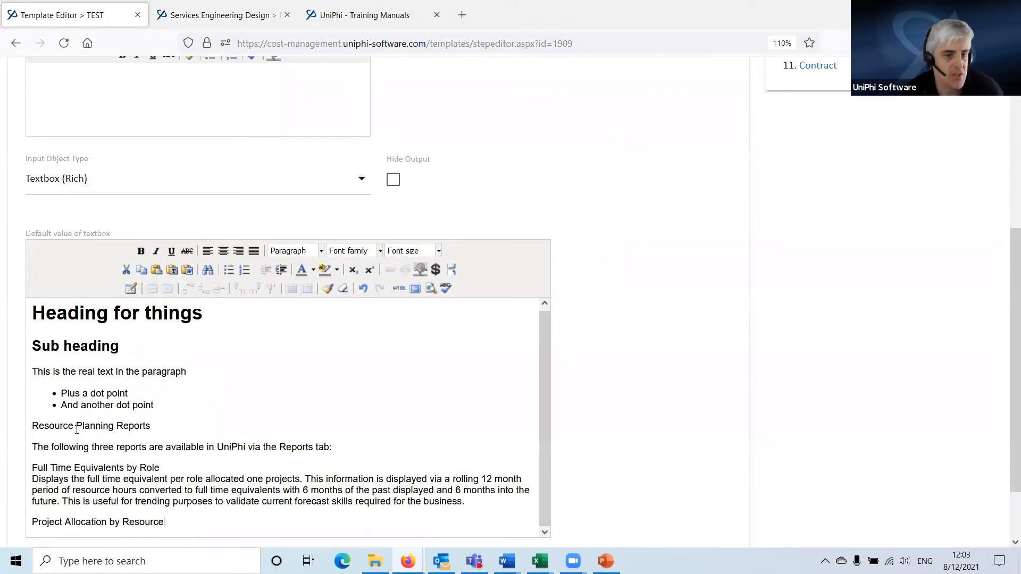
# - Format the pasted line "Resource Planning Reports" as Heading 1
pyautogui.scroll(-3, 80, 428)
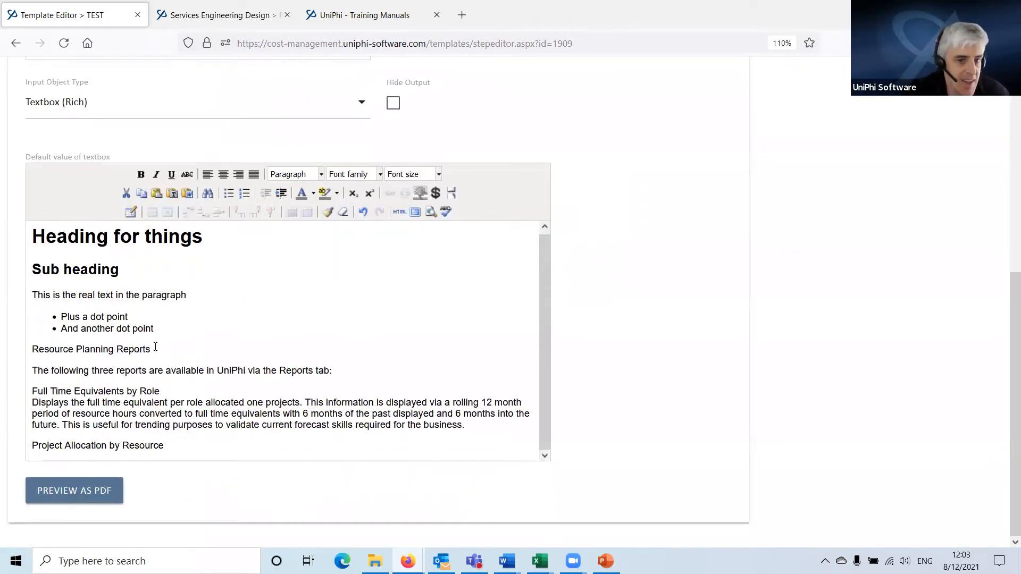
pyautogui.moveTo(156, 349); pyautogui.dragTo(32, 349)
pyautogui.click(301, 174)
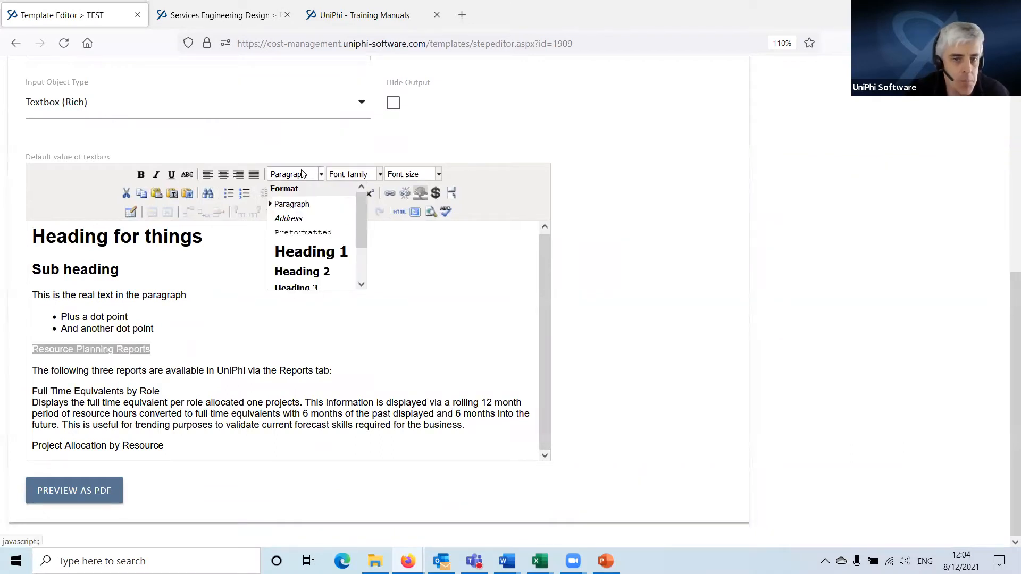
pyautogui.click(311, 253)
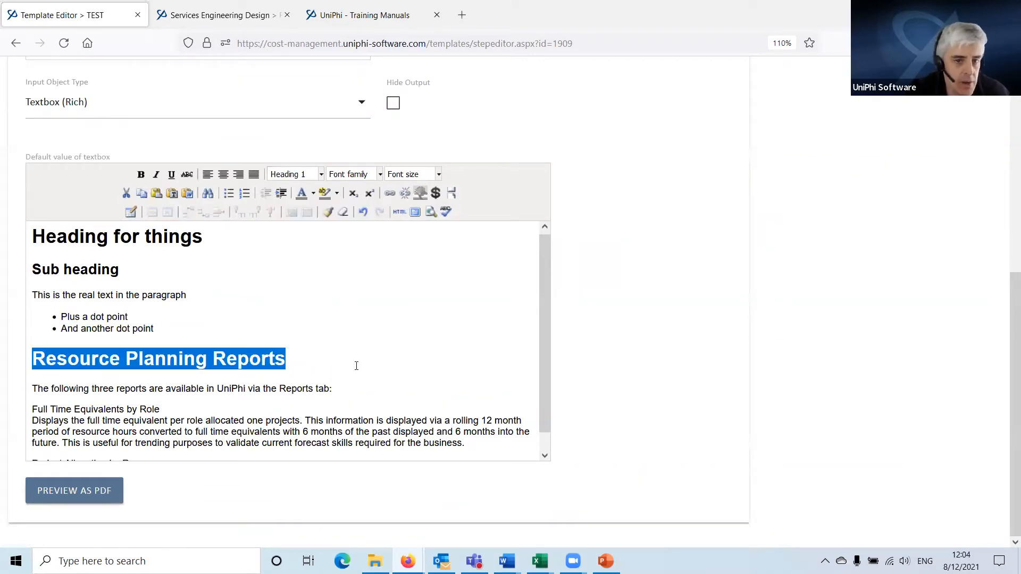
# - Apply the Heading 3 format to the pasted line "Full Time Equivalents by Role"
pyautogui.click(347, 390)
pyautogui.moveTo(347, 390); pyautogui.dragTo(23, 393)
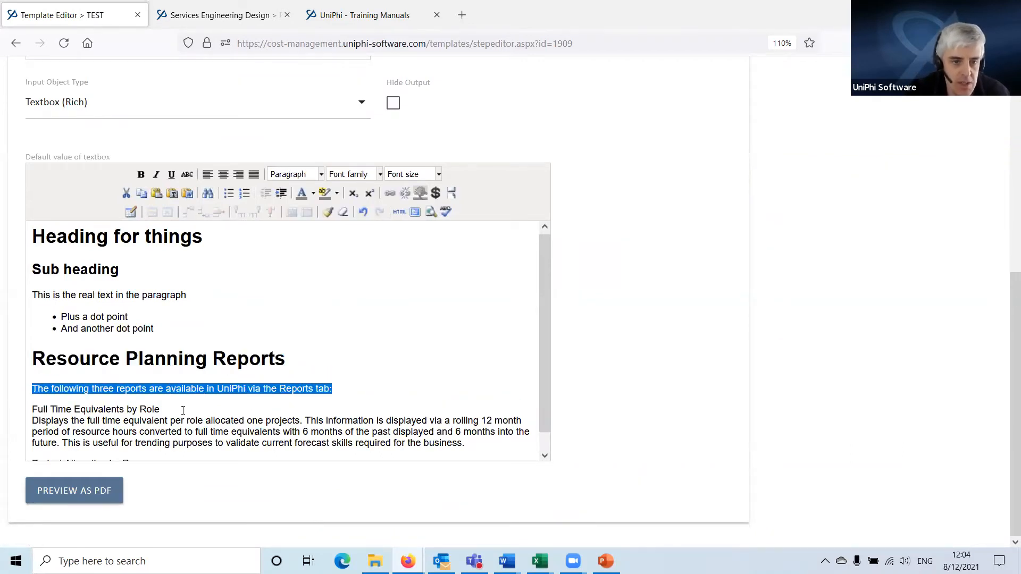
pyautogui.moveTo(161, 409); pyautogui.dragTo(24, 411)
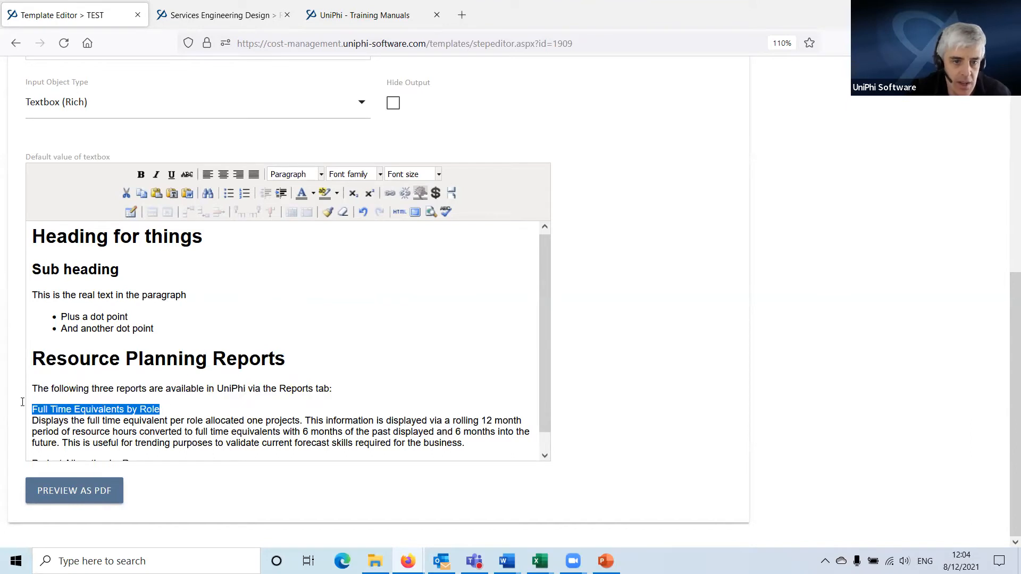
pyautogui.click(302, 174)
pyautogui.click(305, 286)
pyautogui.scroll(-1, 242, 365)
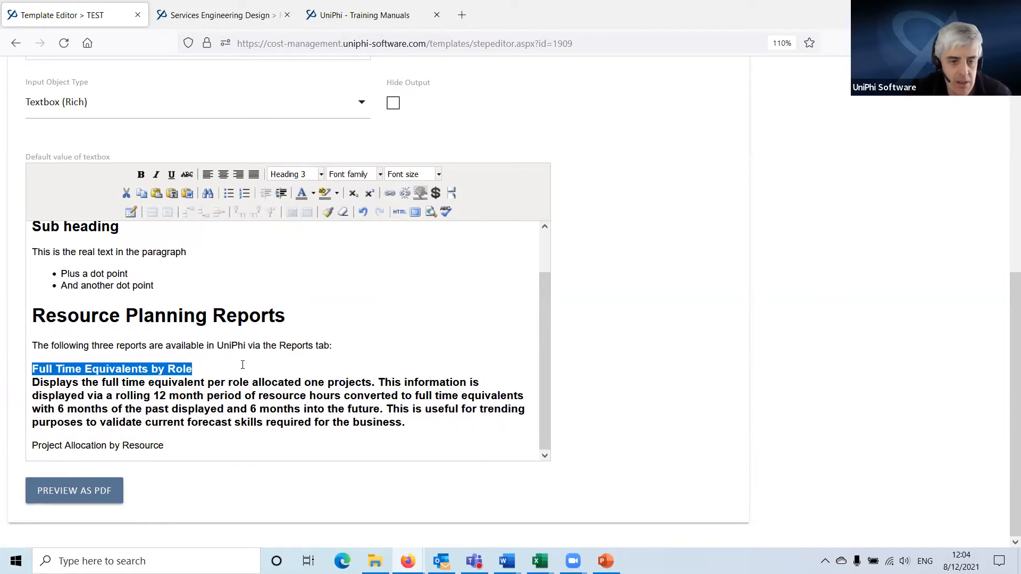
# - Split the description below "Full Time Equivalents by Role" into its own paragraph and apply the Paragraph format to it
pyautogui.click(222, 367)
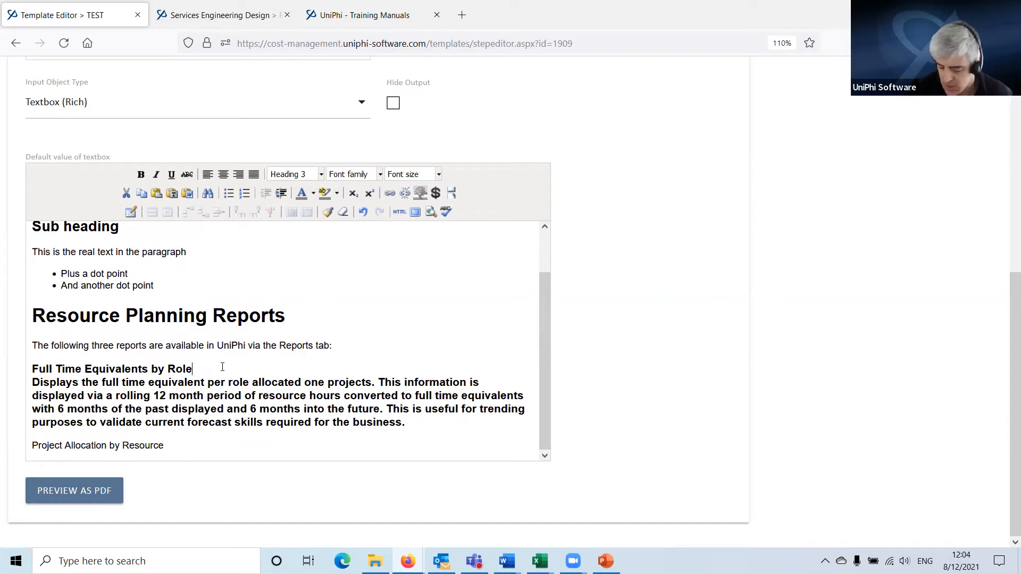
pyautogui.press('Delete')
pyautogui.press('Return')
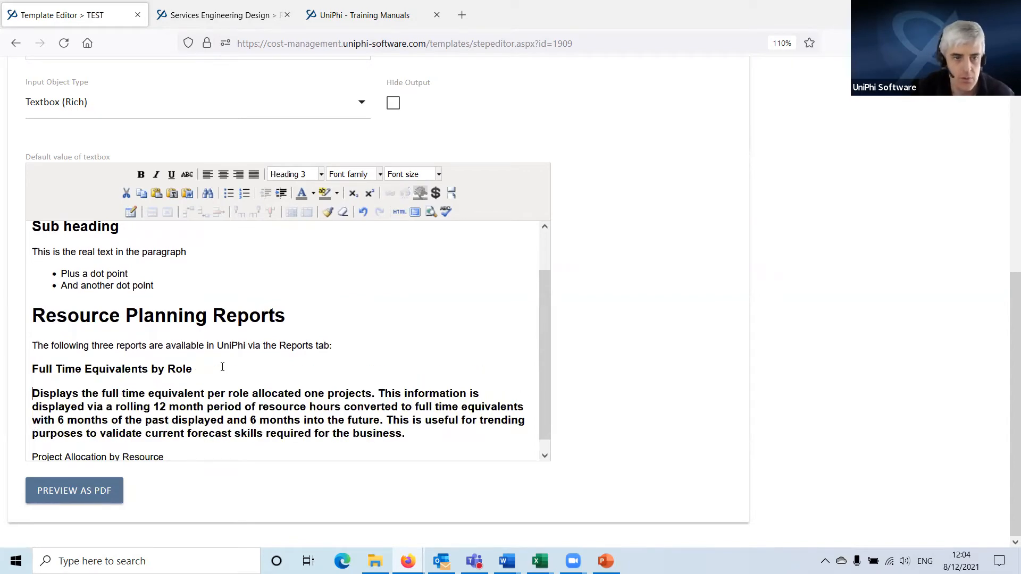
pyautogui.keyDown('shift'); pyautogui.click(418, 435); pyautogui.keyUp('shift')
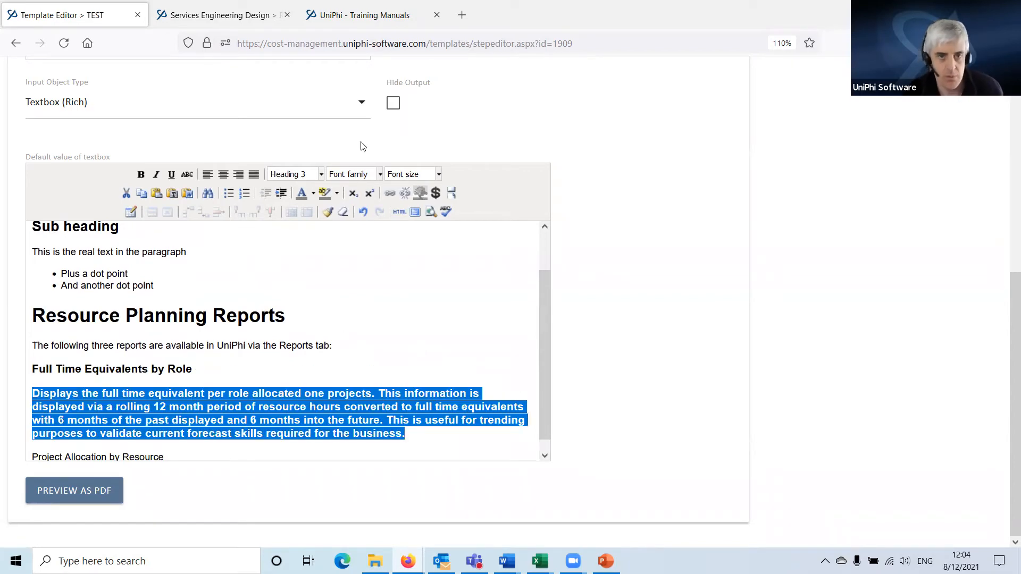
pyautogui.click(312, 177)
pyautogui.click(298, 204)
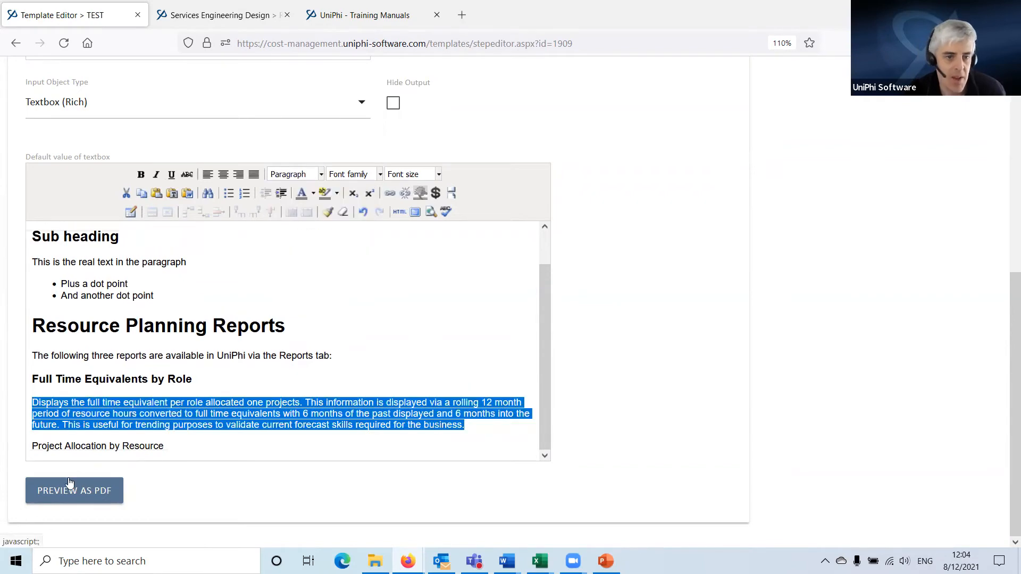
# - Add an empty line below "Project Allocation by Resource" at the end of the default text
pyautogui.click(204, 448)
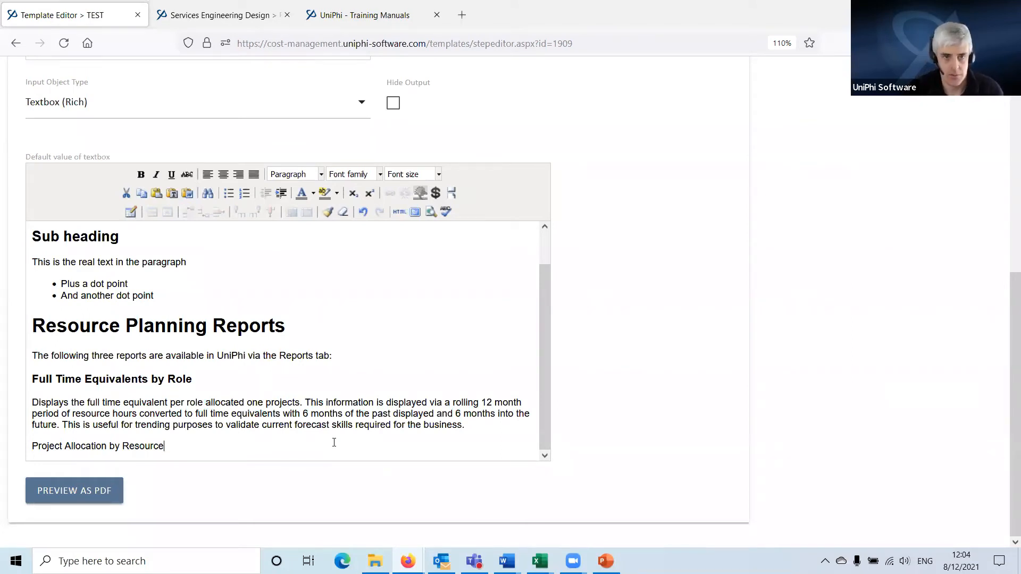
pyautogui.press('Return')
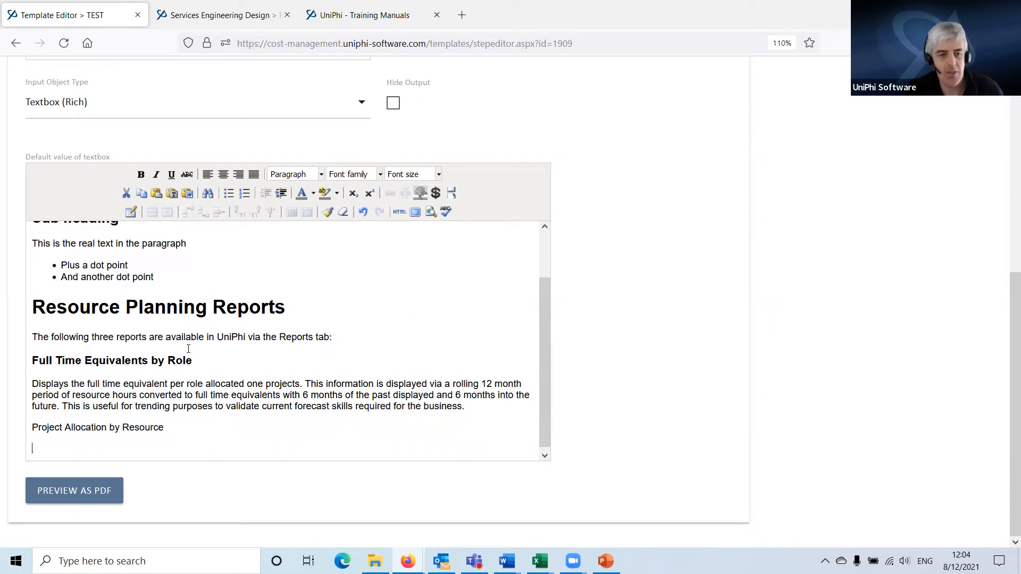
pyautogui.scroll(2, 118, 383)
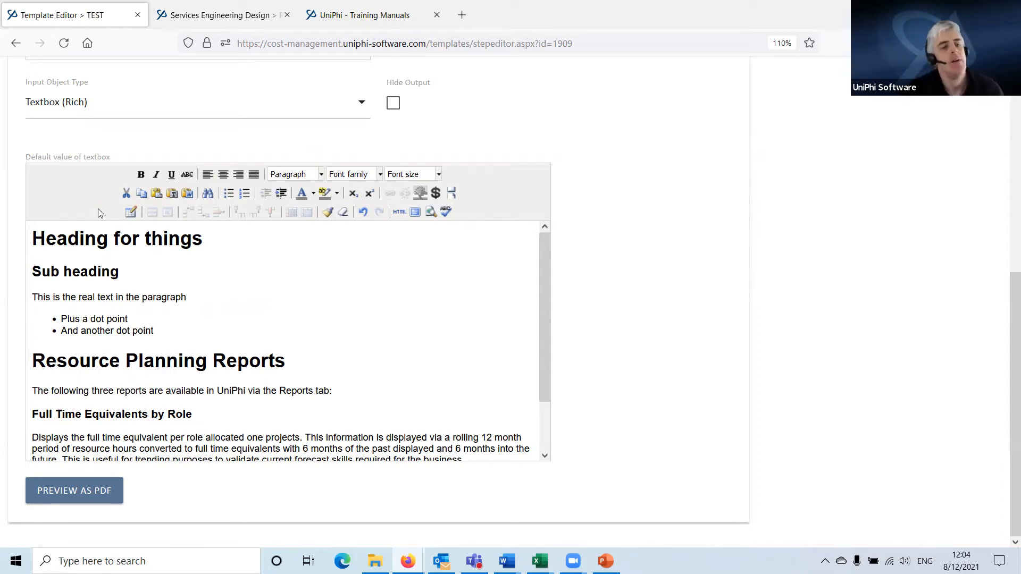
pyautogui.scroll(-2, 162, 392)
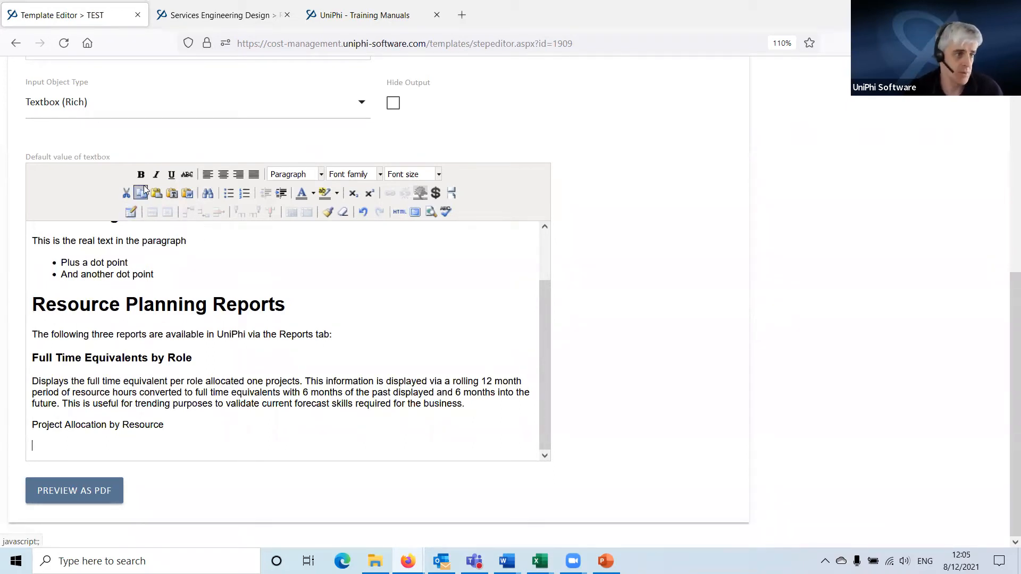
# - Start a new table on the empty line and set it to 3 columns and 4 rows
pyautogui.click(130, 211)
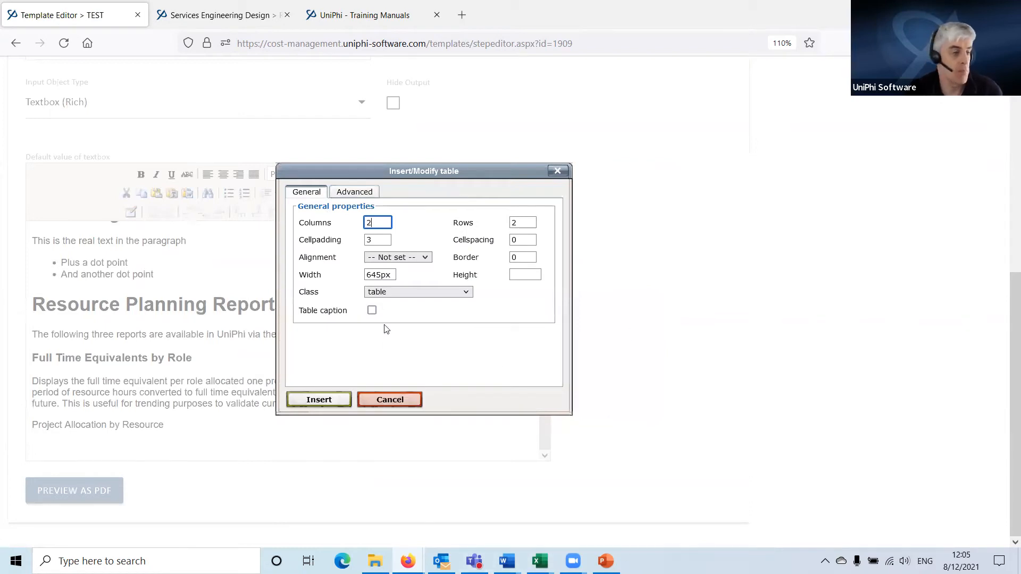
pyautogui.doubleClick(366, 226)
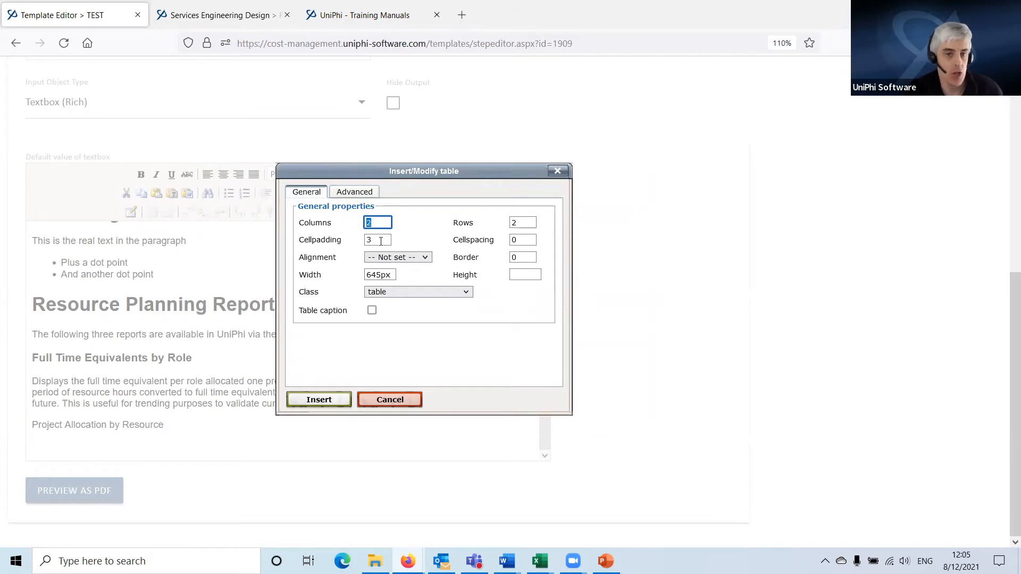
pyautogui.doubleClick(520, 222)
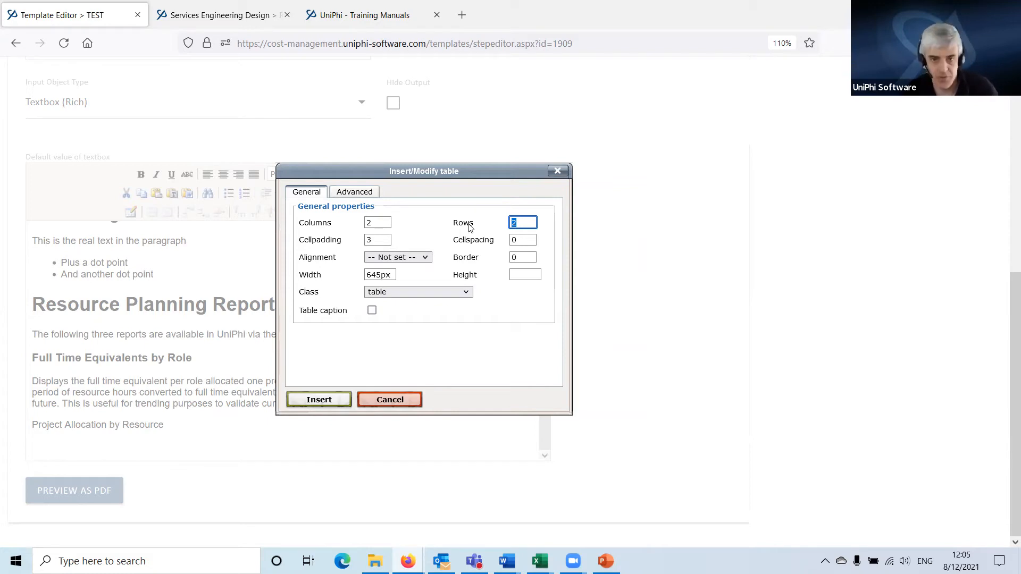
pyautogui.write('4')
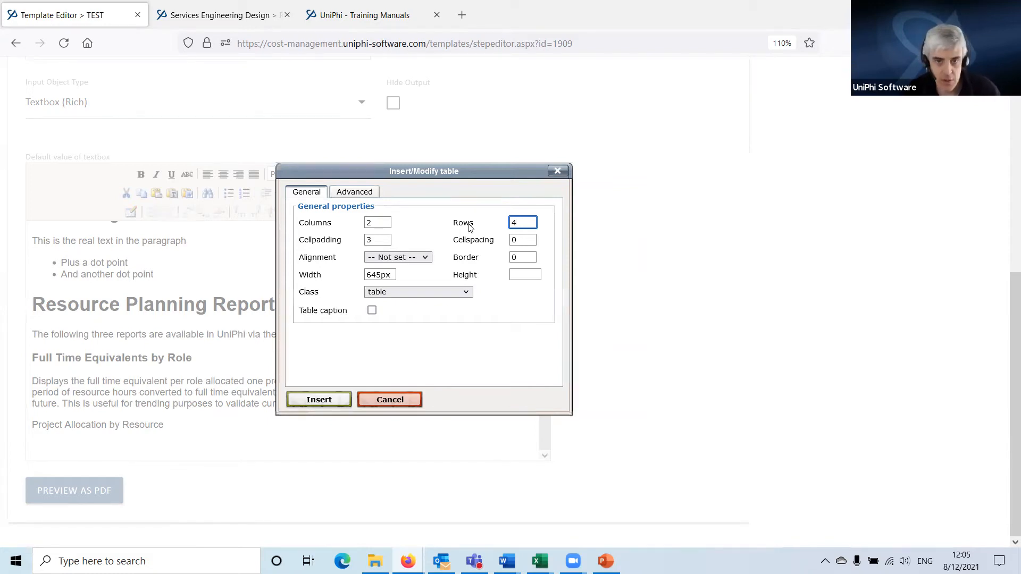
pyautogui.hotkey('shift', 'Tab')
pyautogui.write('3')
pyautogui.press('Tab')
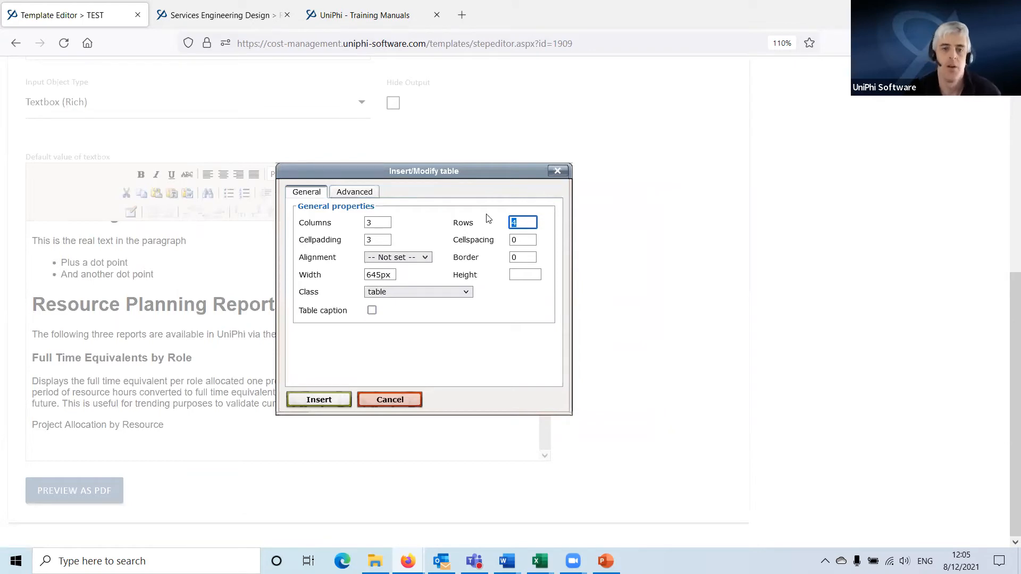
# - Examine the new table's cellpadding, cellspacing, alignment options and width settings
pyautogui.click(371, 242)
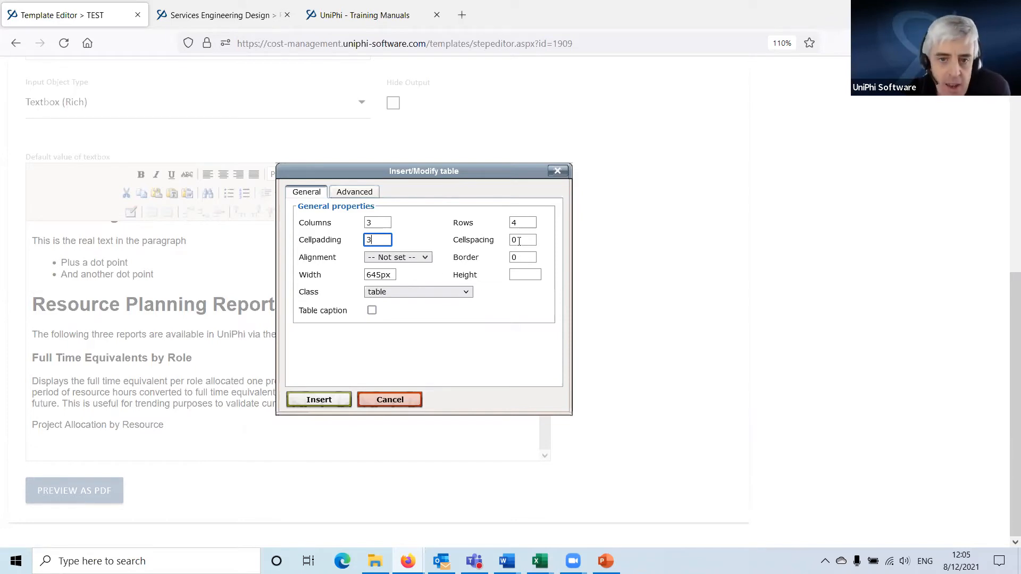
pyautogui.press('Tab')
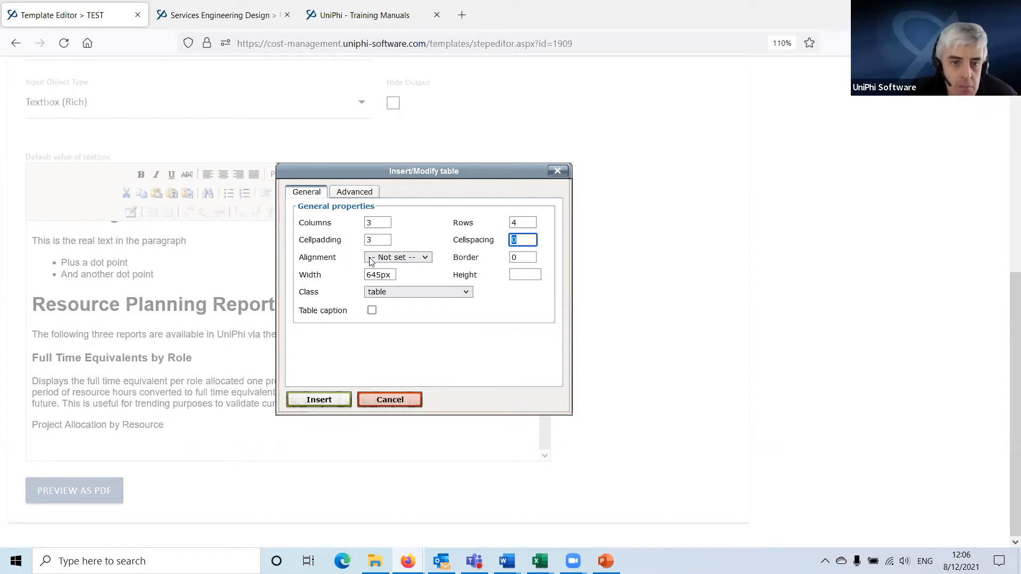
pyautogui.click(424, 259)
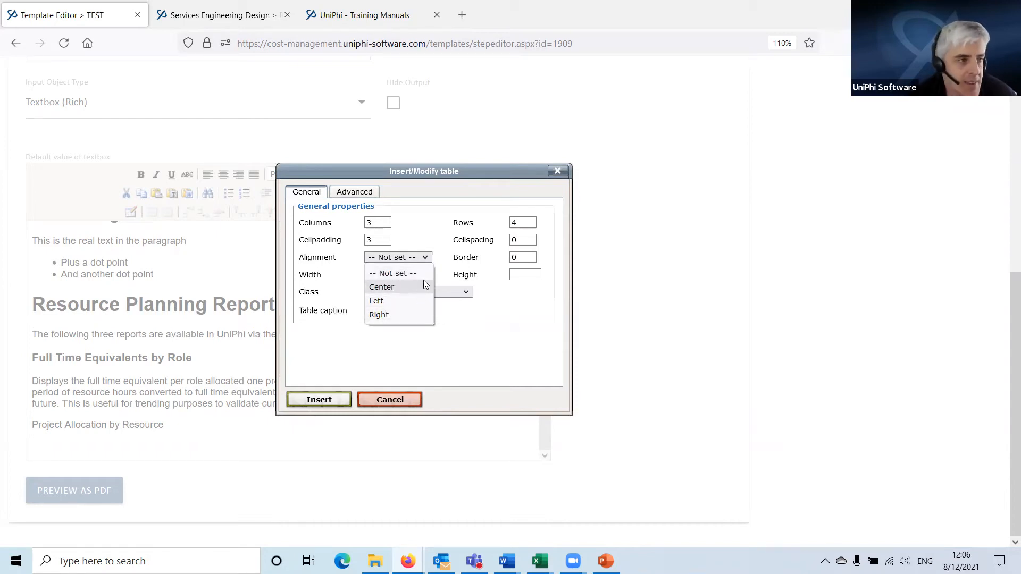
pyautogui.click(406, 257)
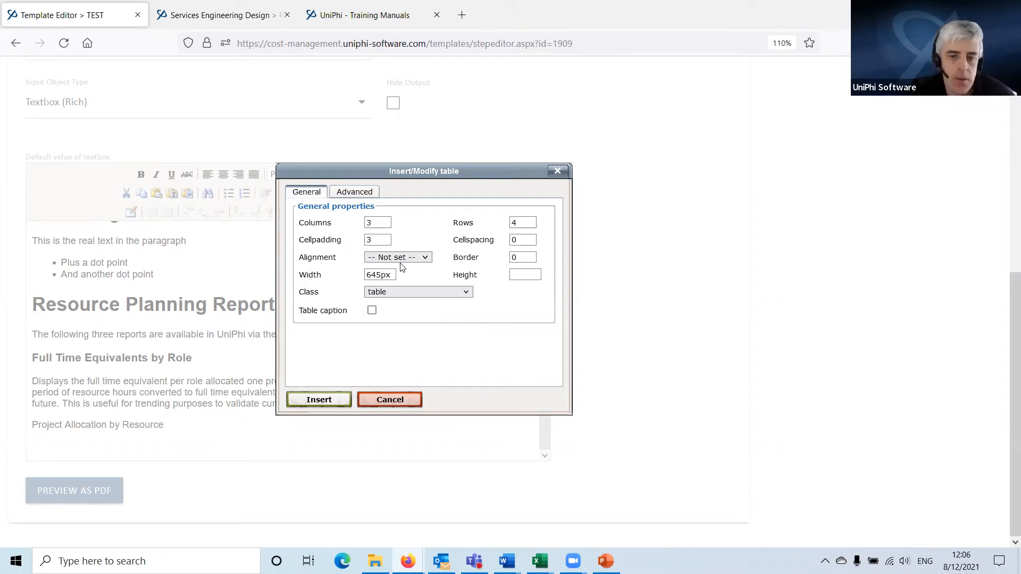
pyautogui.click(400, 257)
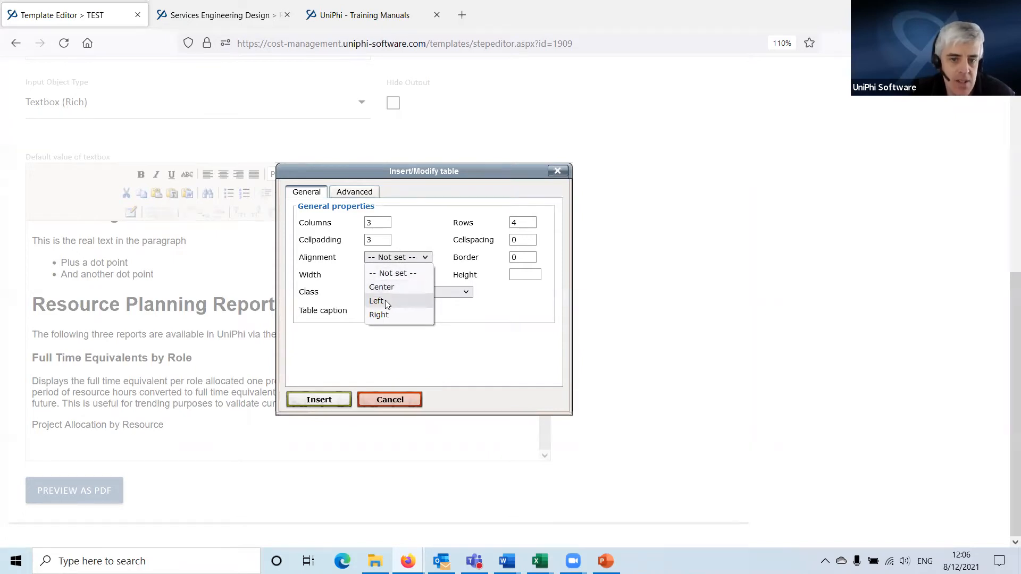
pyautogui.click(402, 259)
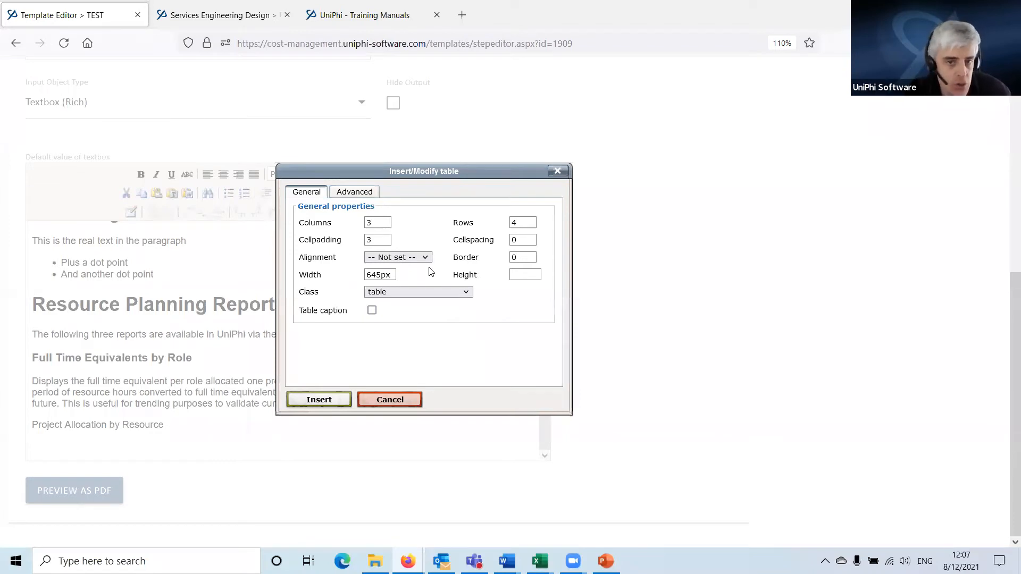
pyautogui.click(410, 257)
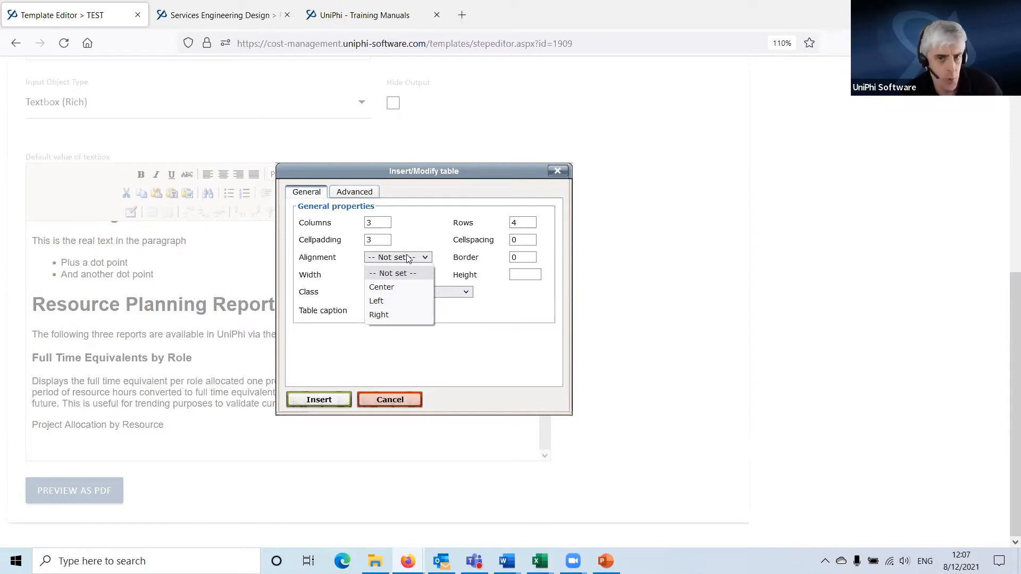
pyautogui.click(402, 272)
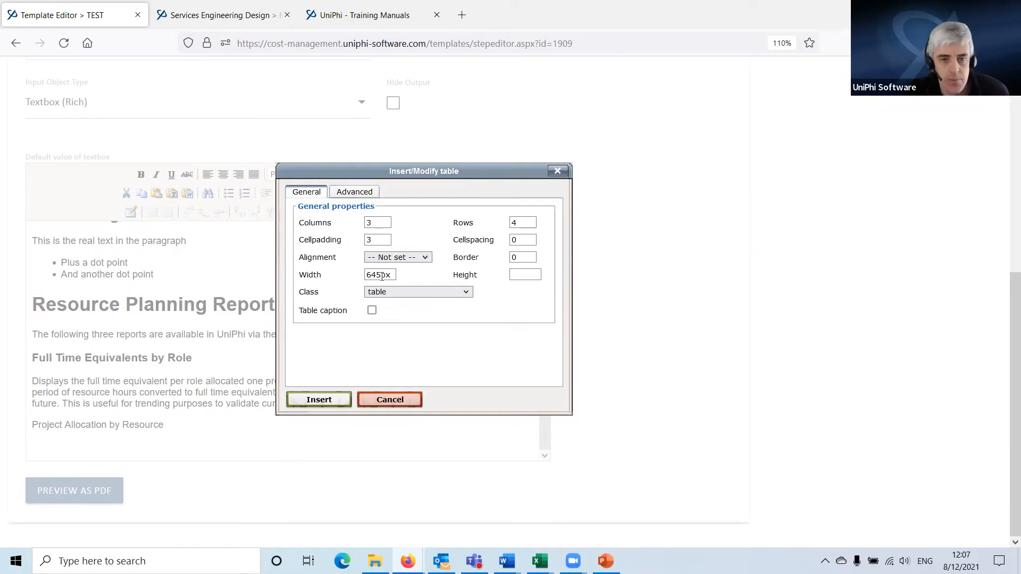
pyautogui.moveTo(381, 276); pyautogui.dragTo(315, 276)
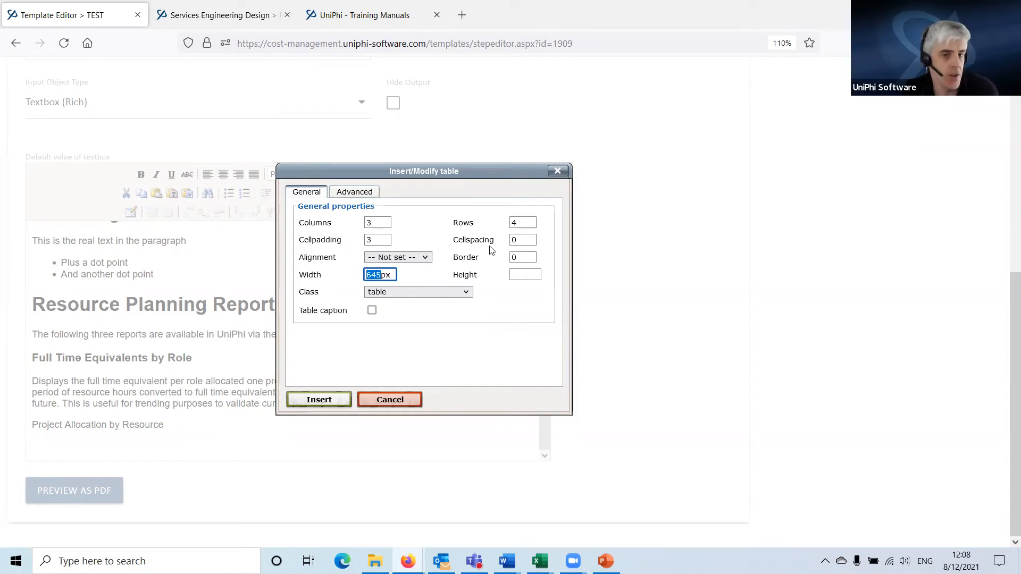
pyautogui.click(551, 323)
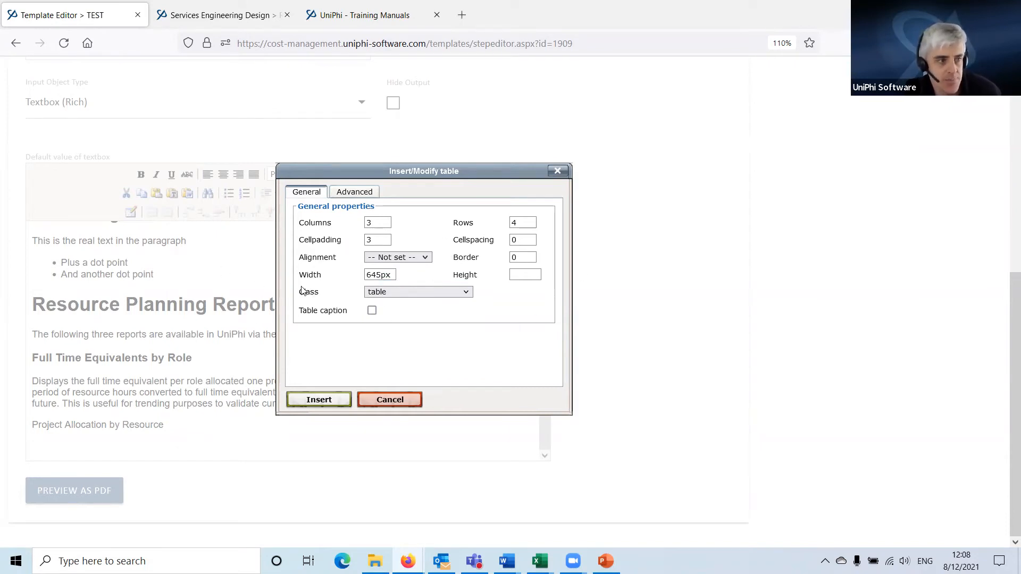
# - Review the class options, keep the class "table", and insert the table
pyautogui.click(422, 293)
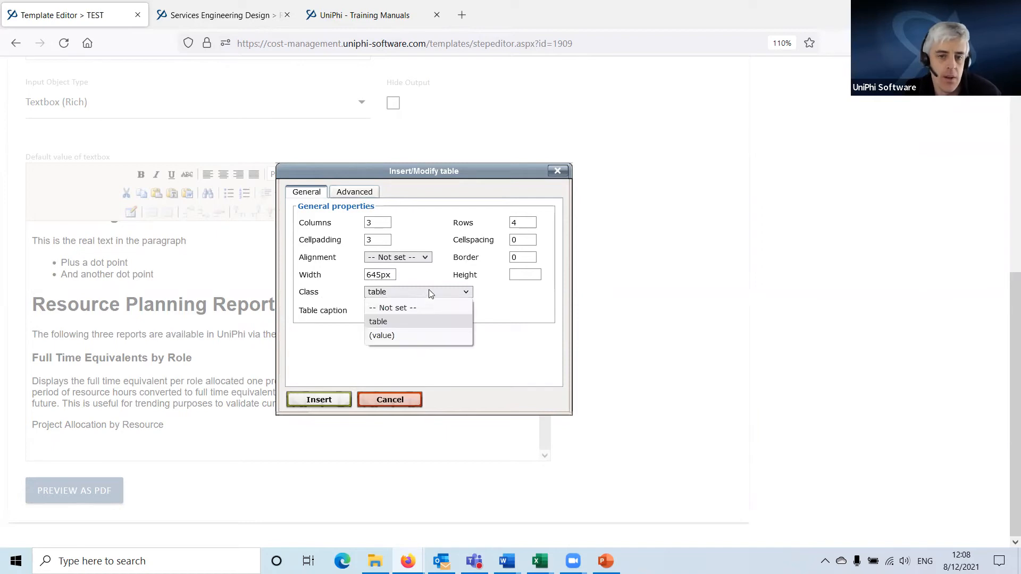
pyautogui.click(387, 321)
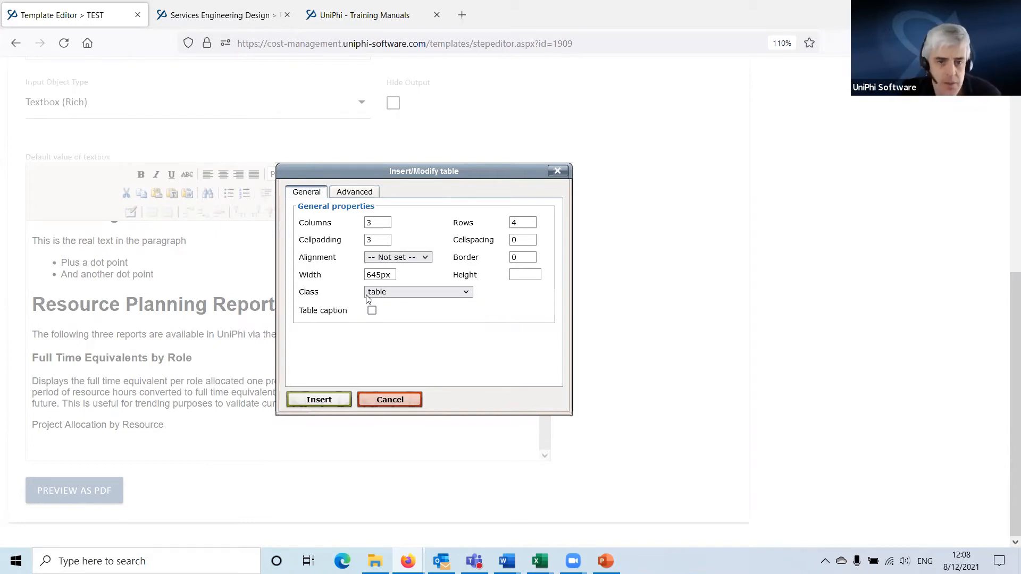
pyautogui.click(416, 295)
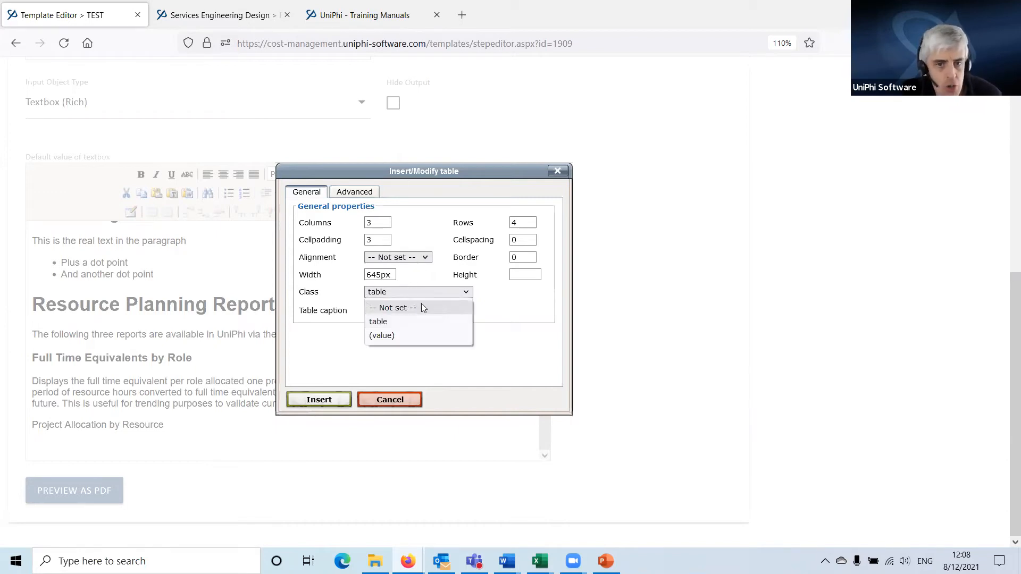
pyautogui.click(412, 322)
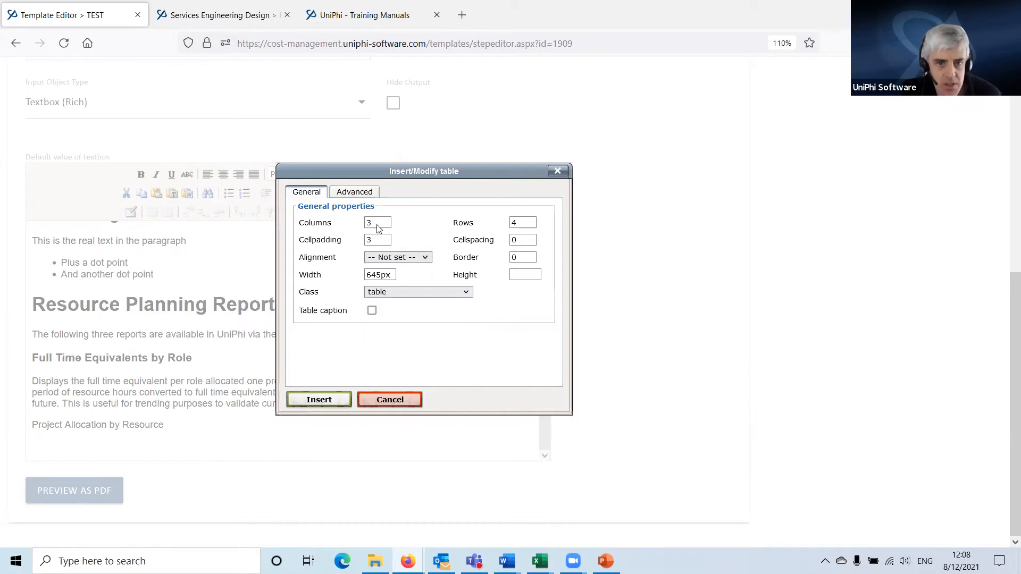
pyautogui.click(317, 400)
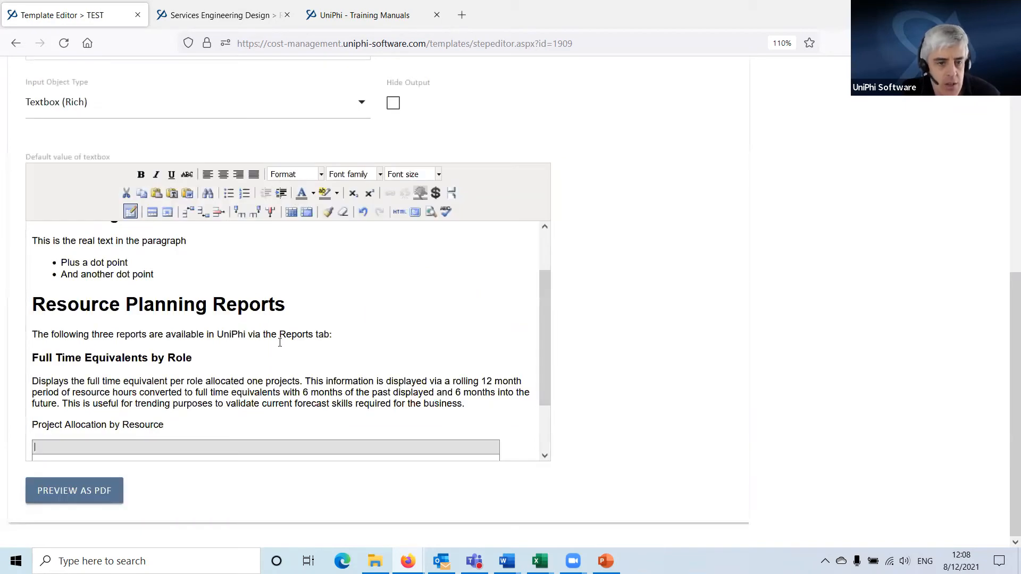
# - Enter "Column 1" as the header in the first cell of the inserted table
pyautogui.scroll(-2, 279, 343)
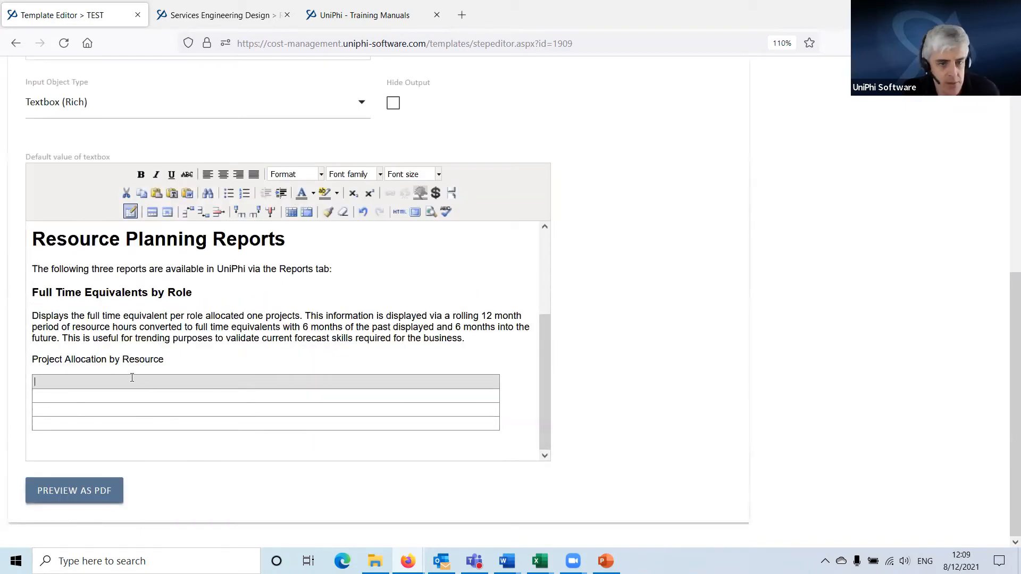
pyautogui.click(132, 377)
pyautogui.write('Colu')
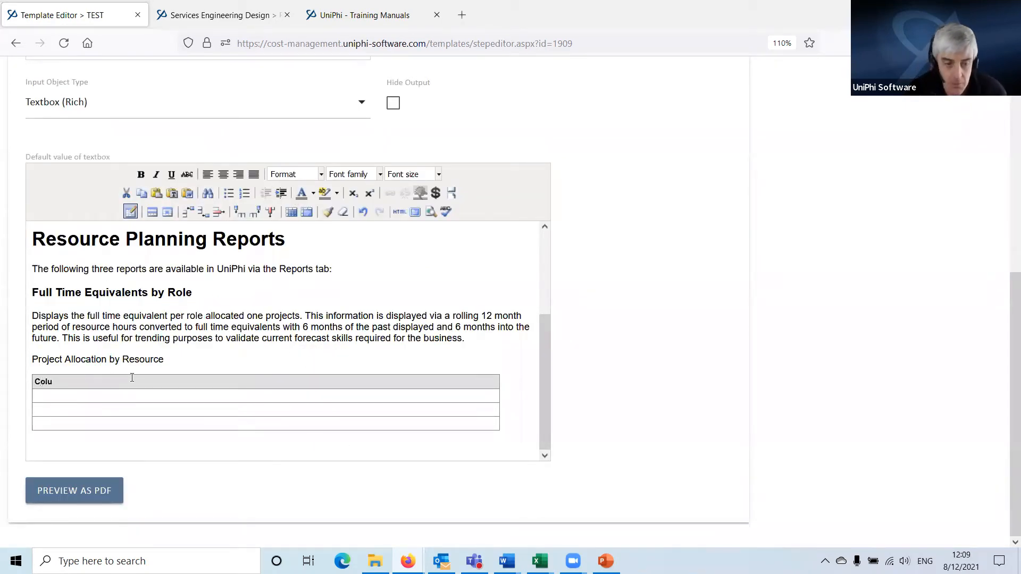
pyautogui.write('mn')
pyautogui.press('BackSpace')
pyautogui.write('mn1')
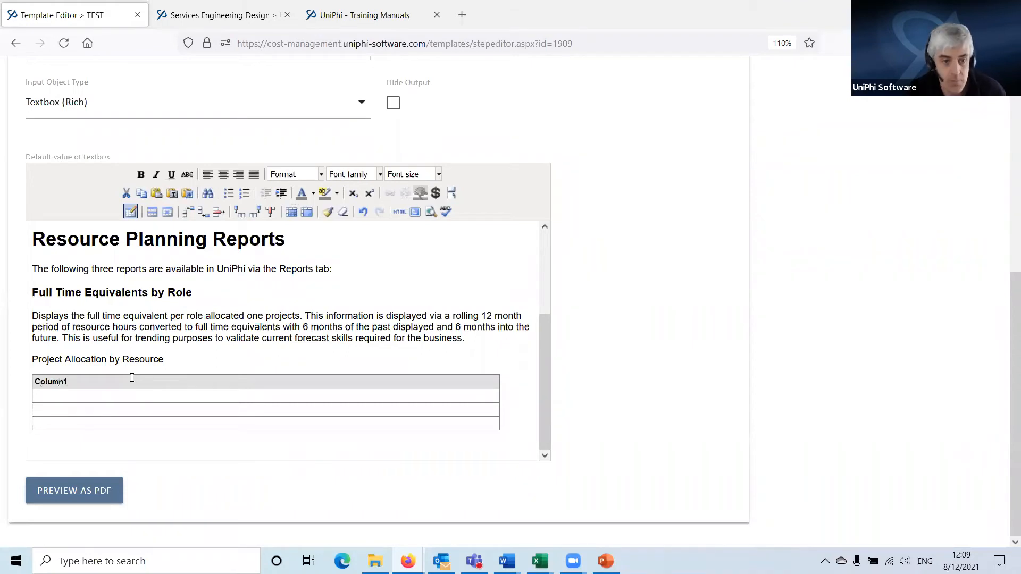
pyautogui.press('Tab')
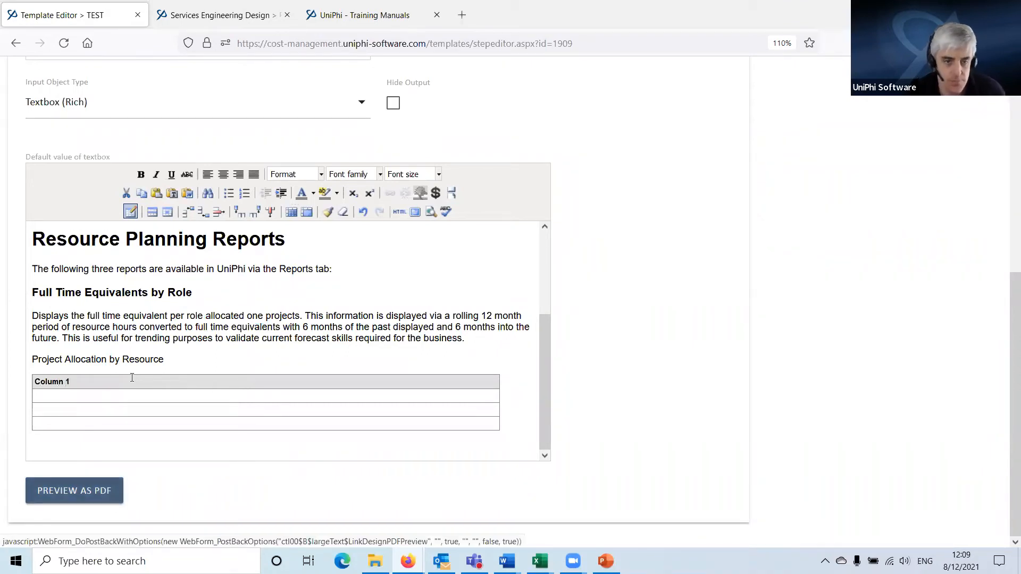
# - Enter "Column 2" and "Column 3" as the headers of the table's second and third columns
pyautogui.click(267, 383)
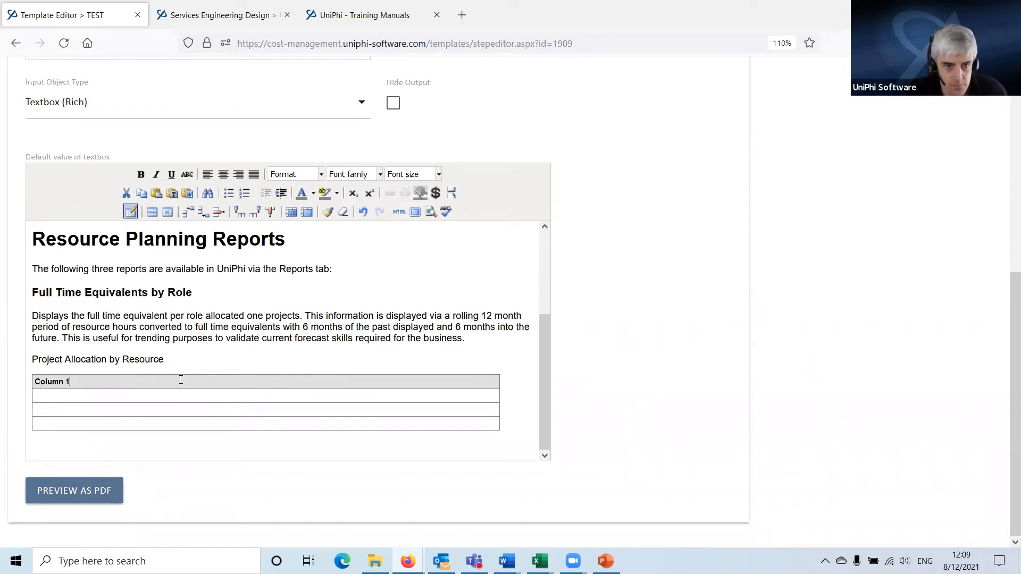
pyautogui.press('Tab')
pyautogui.click(224, 384)
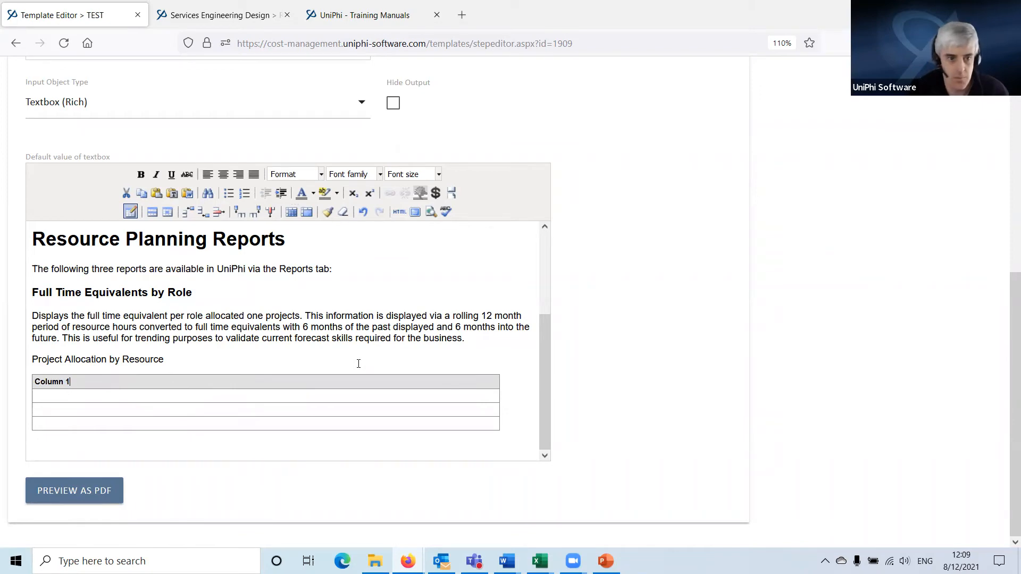
pyautogui.press('Tab')
pyautogui.write('Colum,')
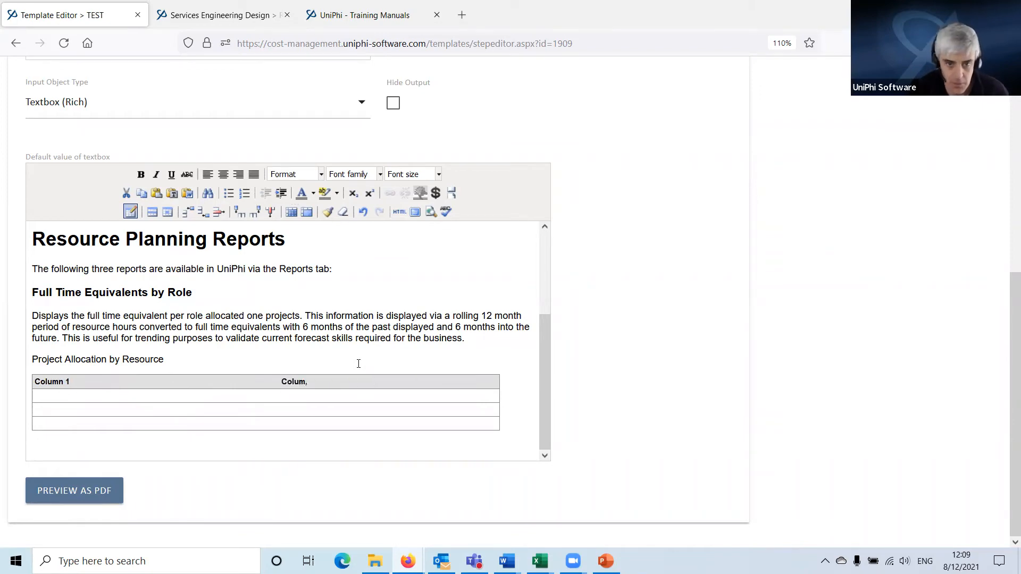
pyautogui.press('BackSpace')
pyautogui.write('nm')
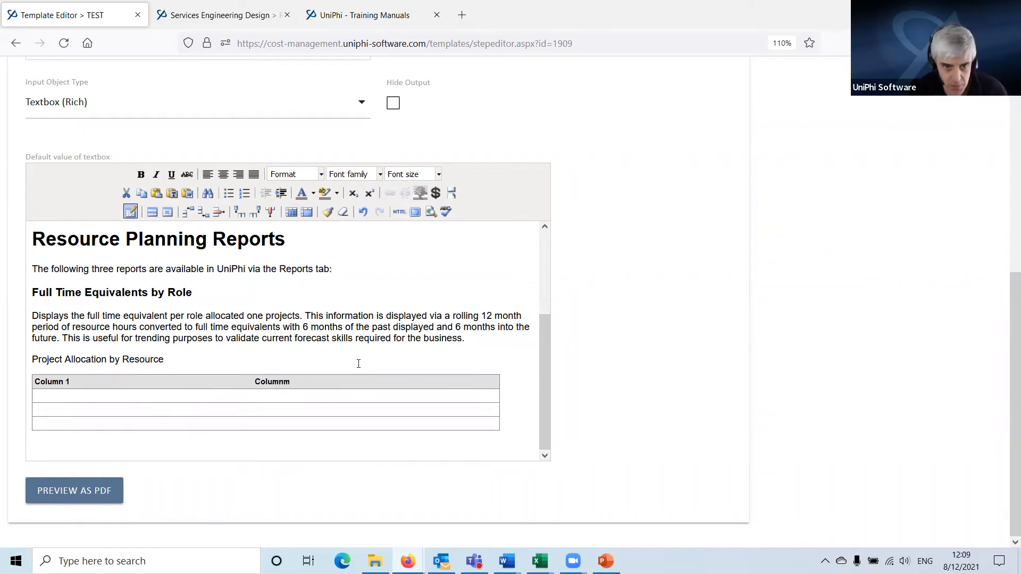
pyautogui.press('BackSpace')
pyautogui.write('2')
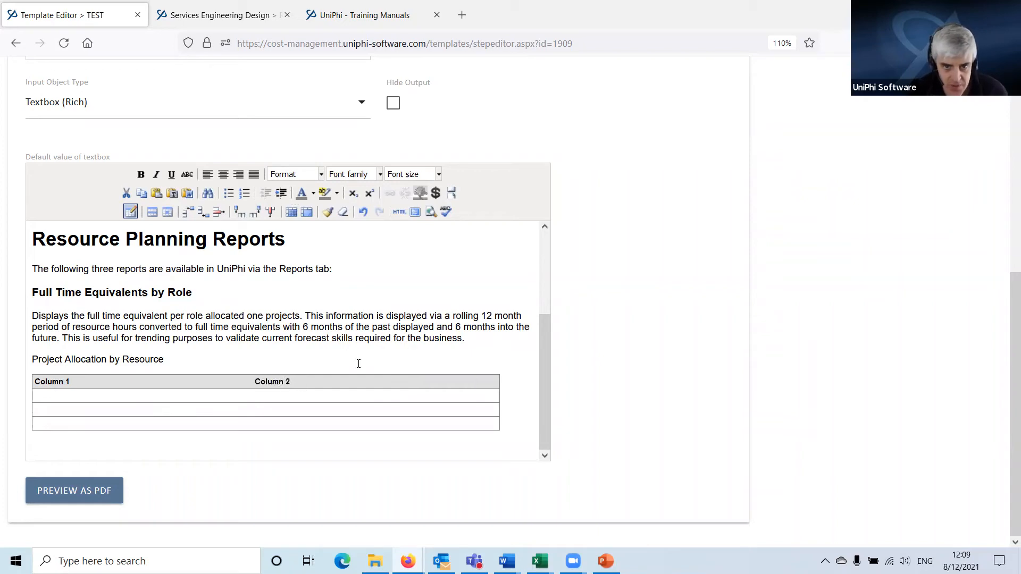
pyautogui.press('Tab')
pyautogui.write('Colu')
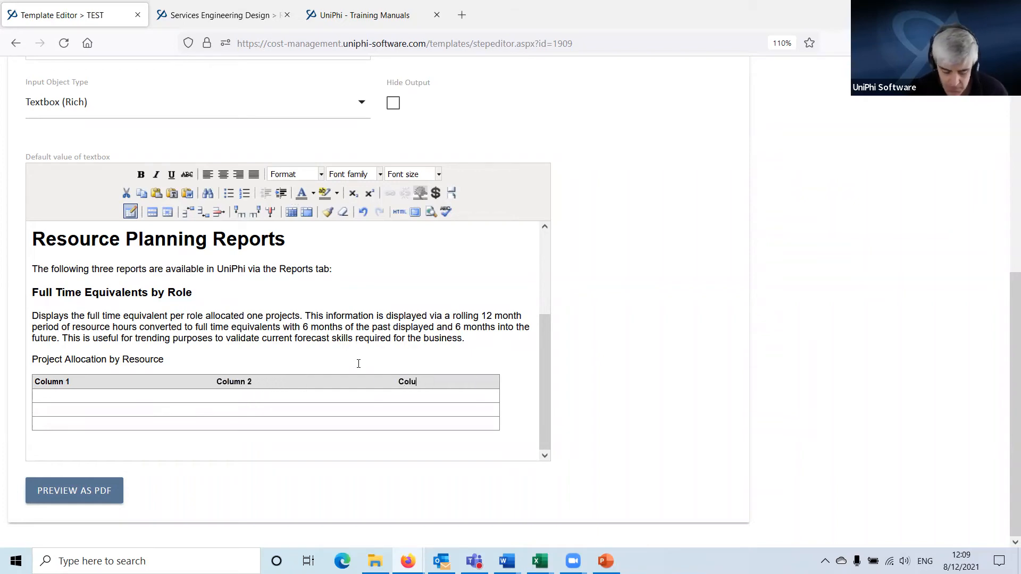
pyautogui.write('mn 3')
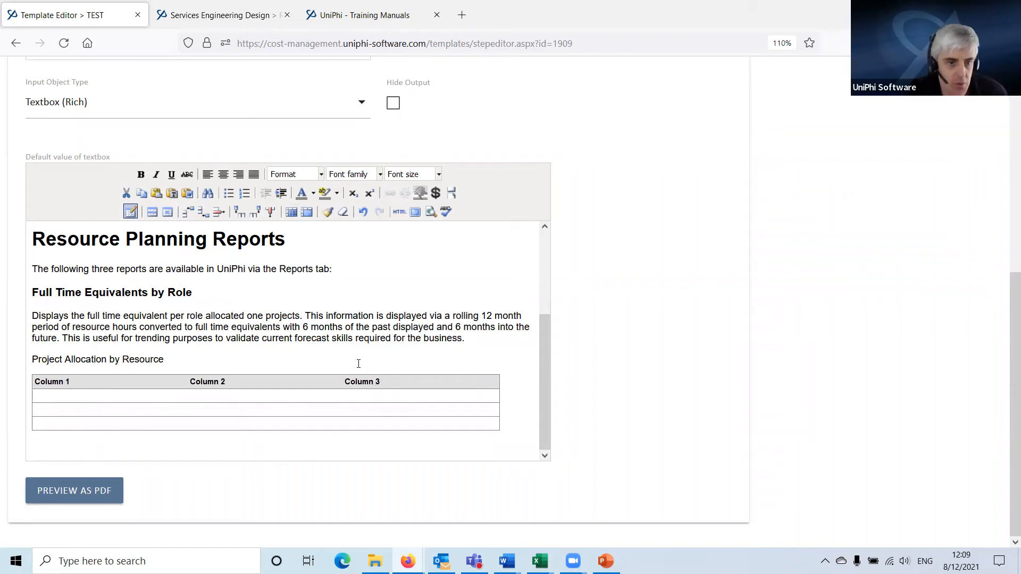
# - Fill the first column's rows with a, b and c, and the second column's first two rows with a1 and a2
pyautogui.click(55, 399)
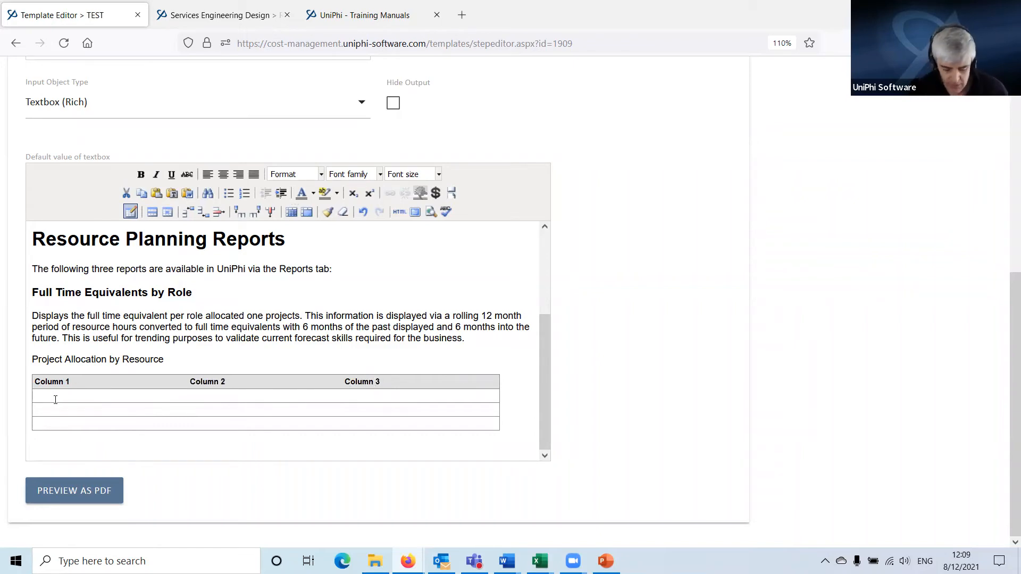
pyautogui.write('a')
pyautogui.press('Down')
pyautogui.write('b')
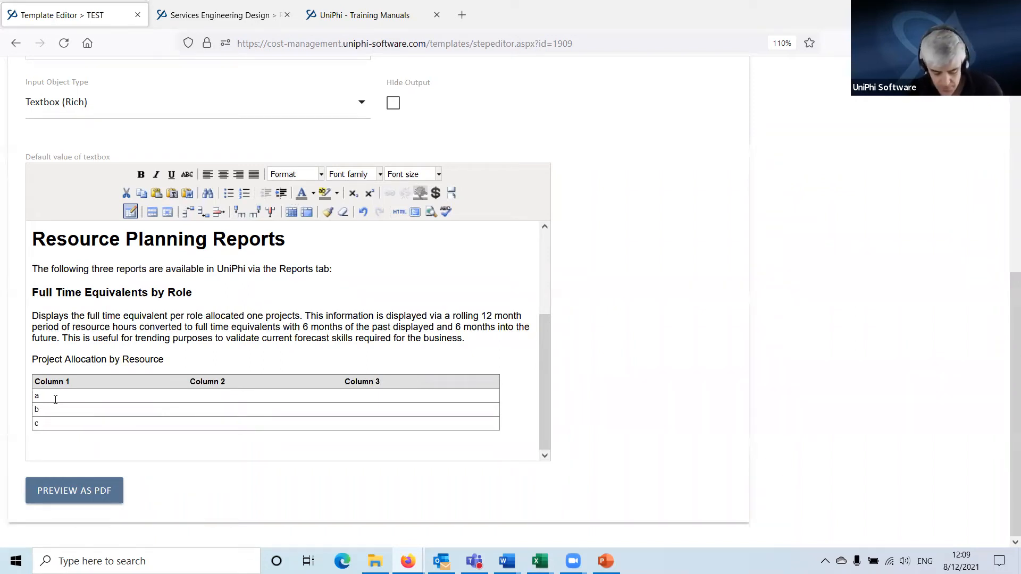
pyautogui.write('a1')
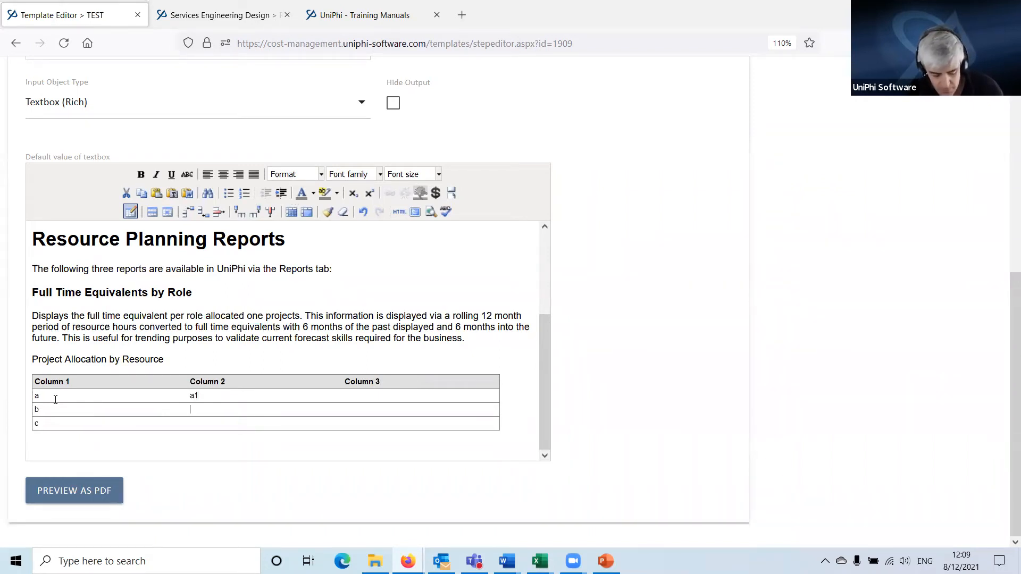
pyautogui.write('a2')
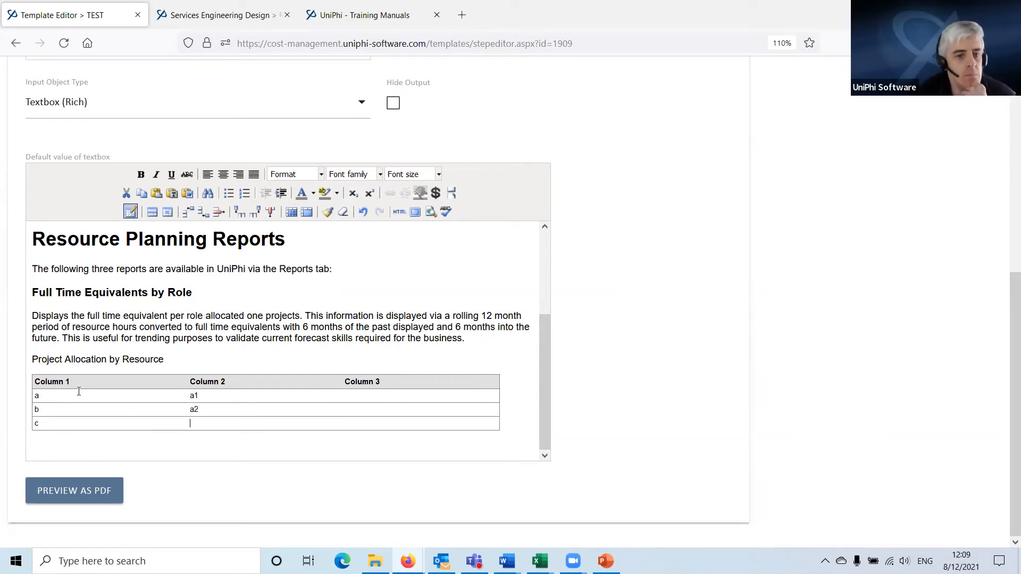
pyautogui.moveTo(77, 393); pyautogui.dragTo(108, 381)
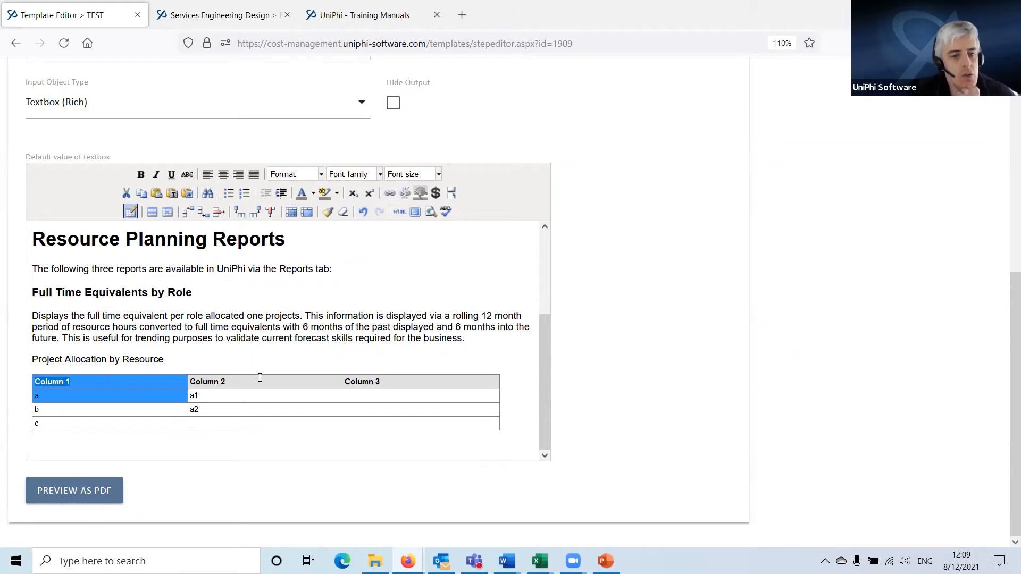
pyautogui.click(310, 381)
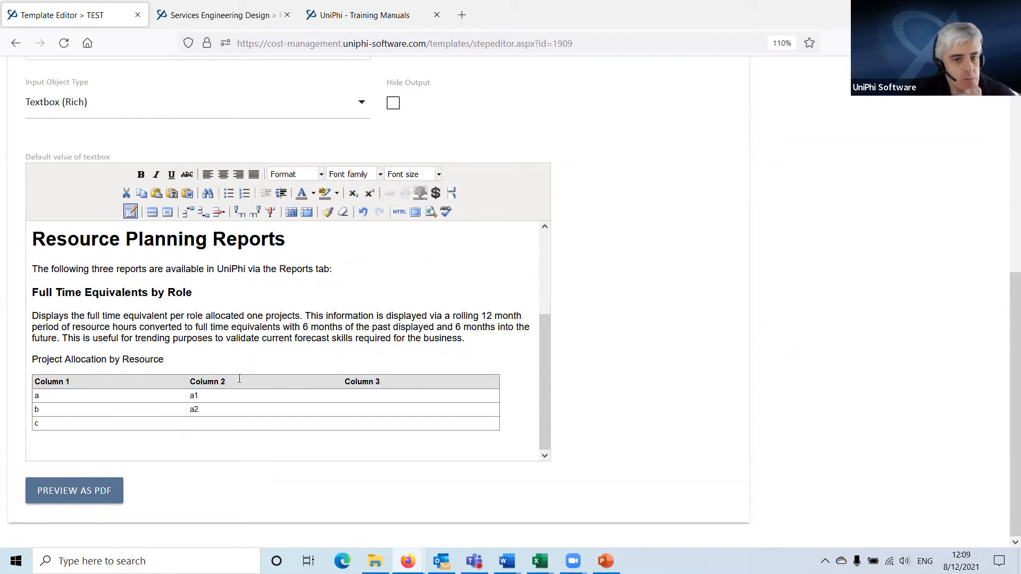
pyautogui.moveTo(239, 379); pyautogui.dragTo(238, 411)
pyautogui.moveTo(388, 380); pyautogui.dragTo(389, 421)
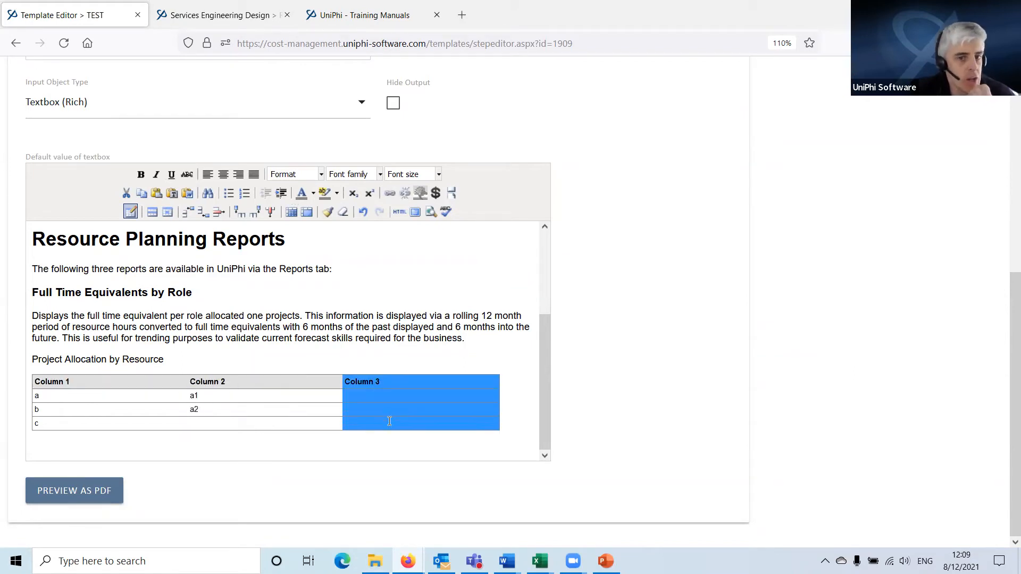
pyautogui.click(262, 378)
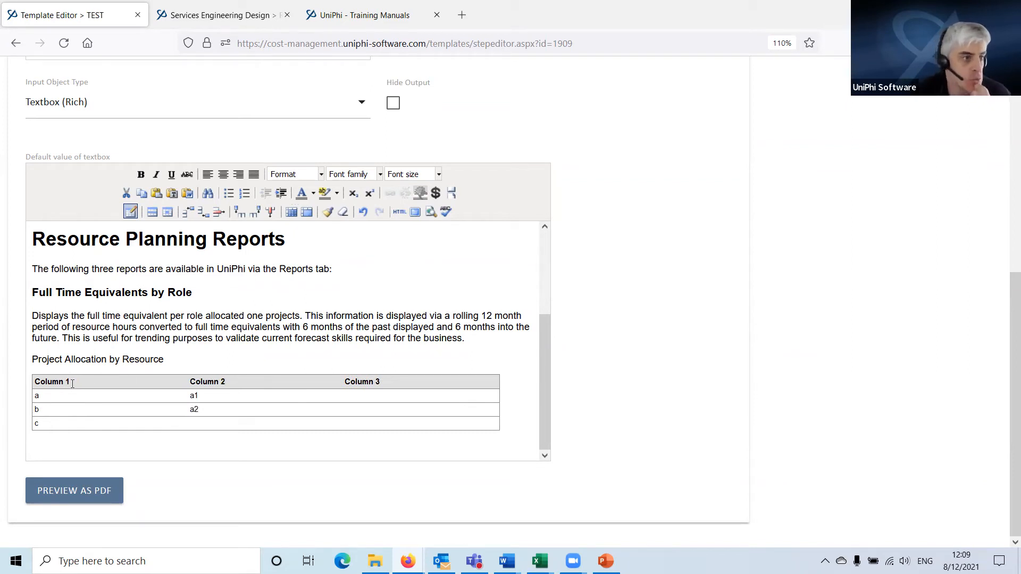
# - Set the width of the "Column 1" header cell to 100 in its table cell properties
pyautogui.rightClick(73, 378)
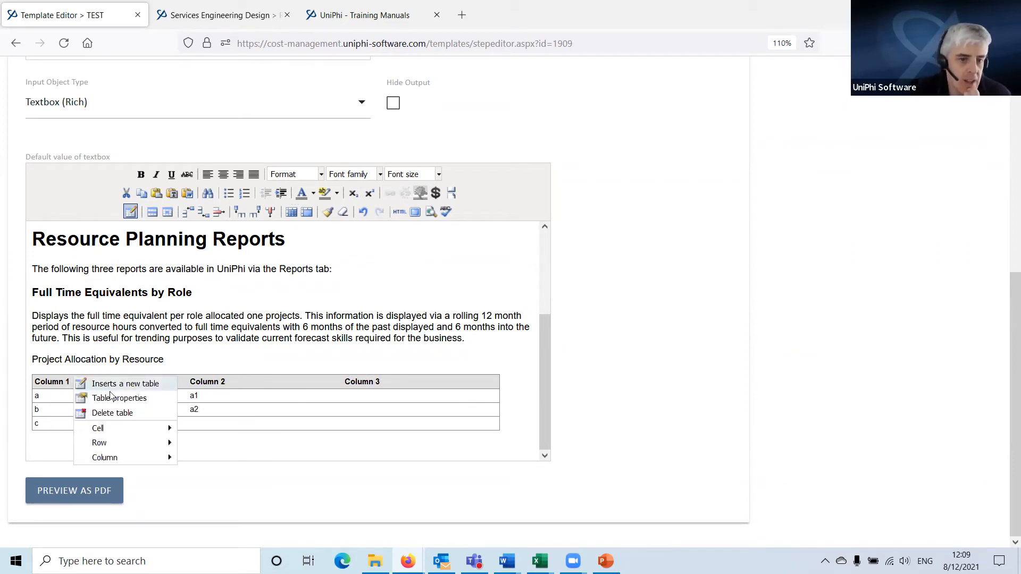
pyautogui.moveTo(123, 424)
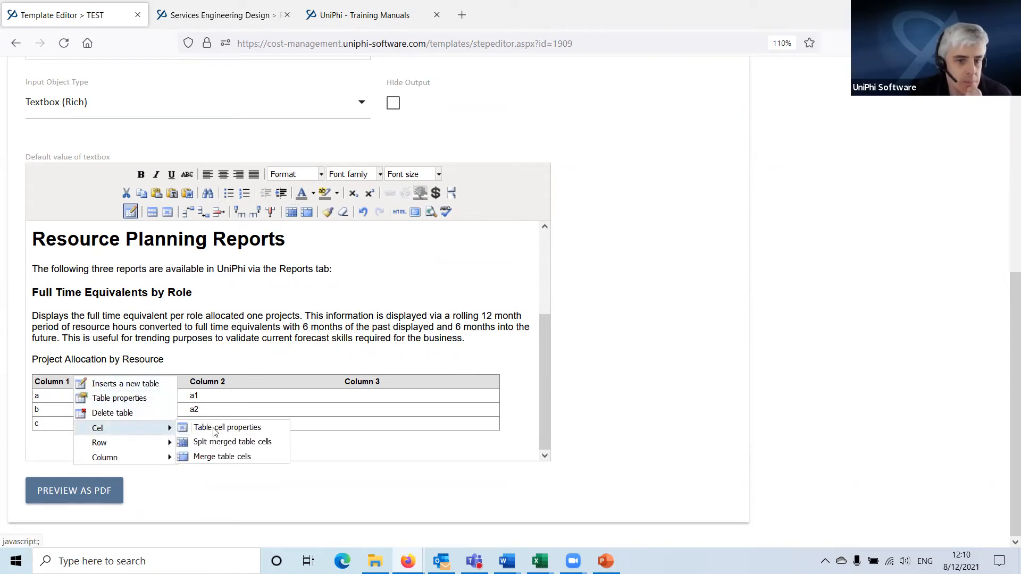
pyautogui.click(67, 386)
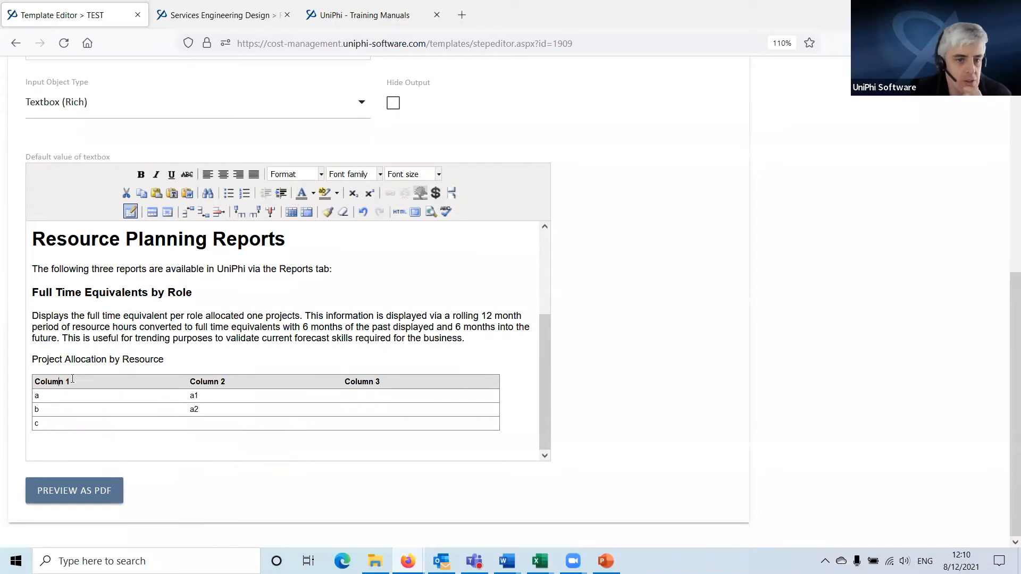
pyautogui.click(167, 213)
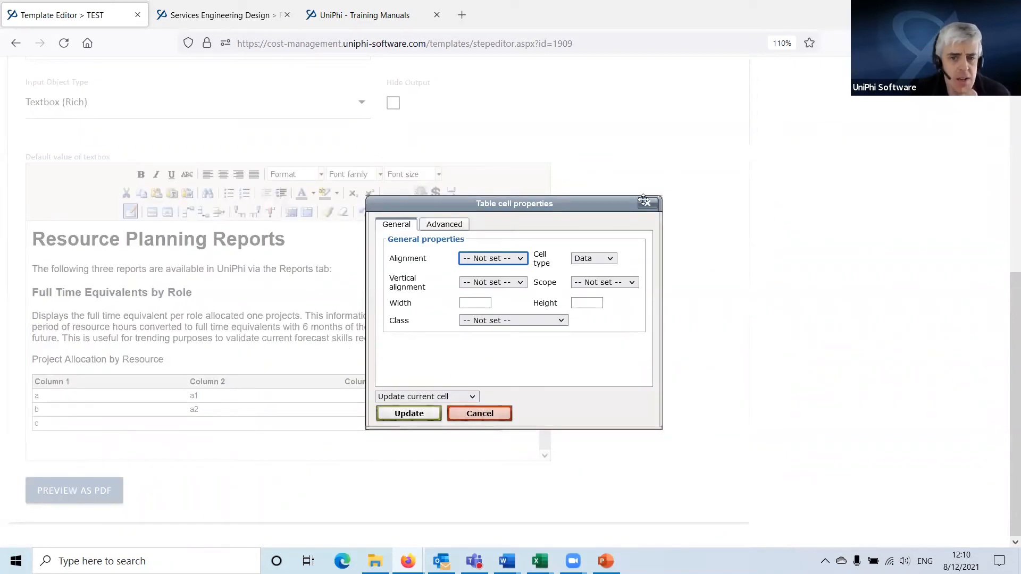
pyautogui.click(476, 302)
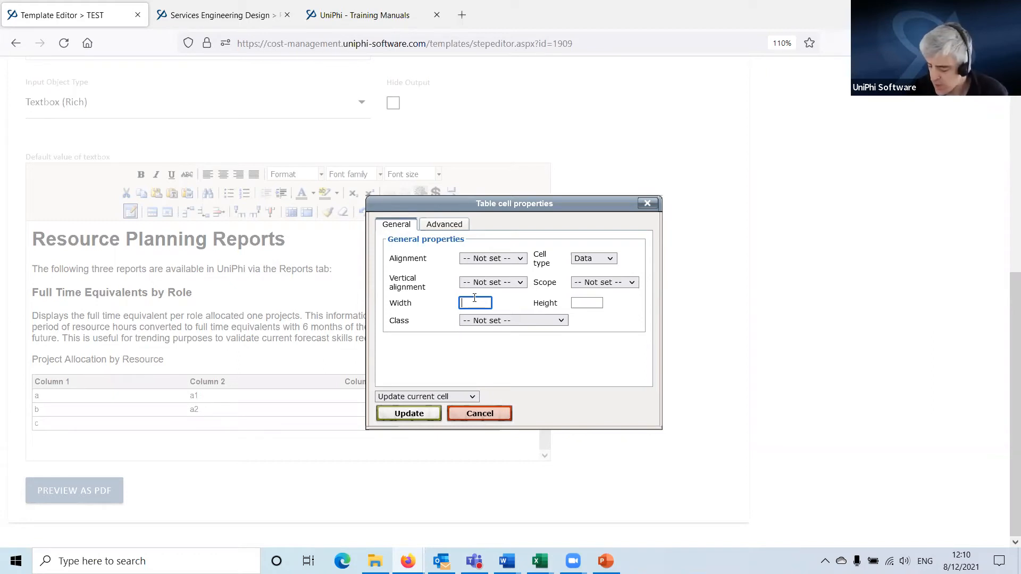
pyautogui.write('100')
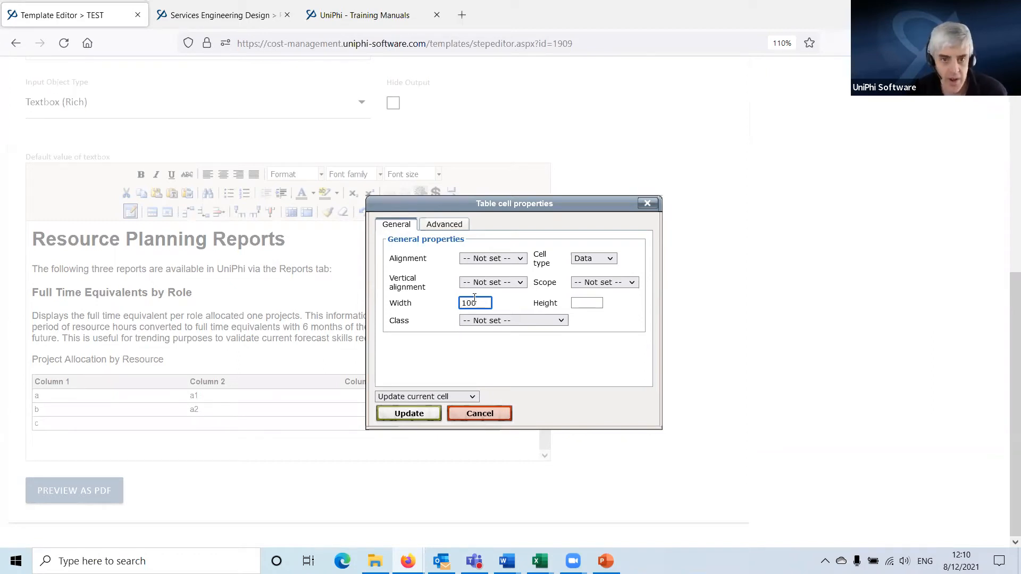
pyautogui.rightClick(474, 299)
pyautogui.click(409, 418)
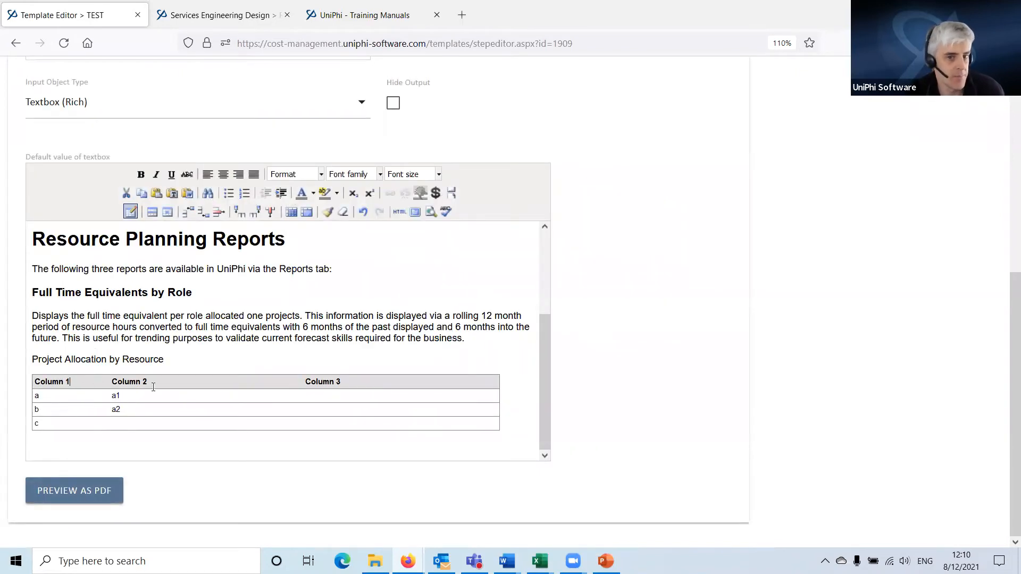
# - Set the width of the "Column 2" header cell to 400 in its table cell properties
pyautogui.click(170, 381)
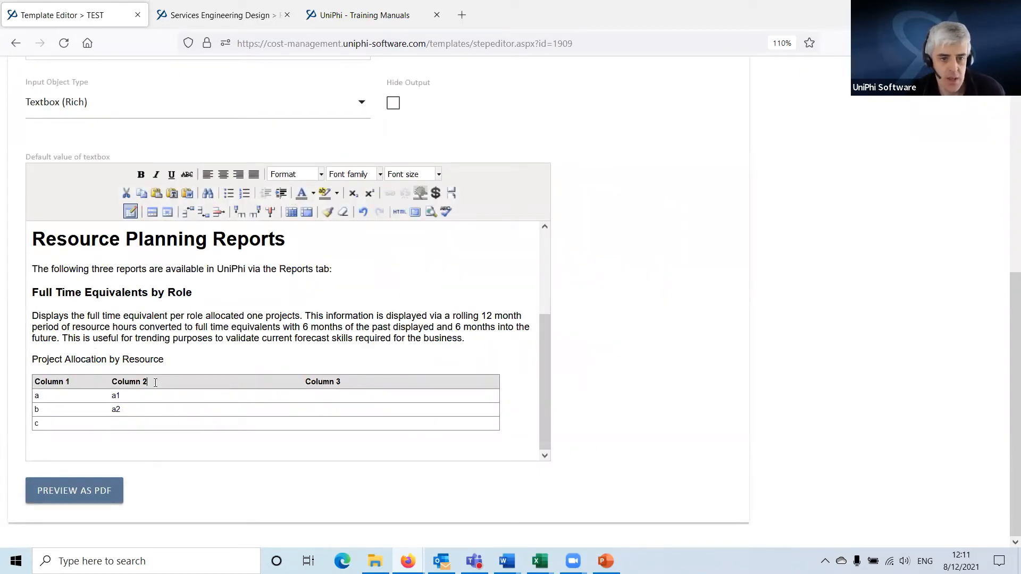
pyautogui.click(168, 212)
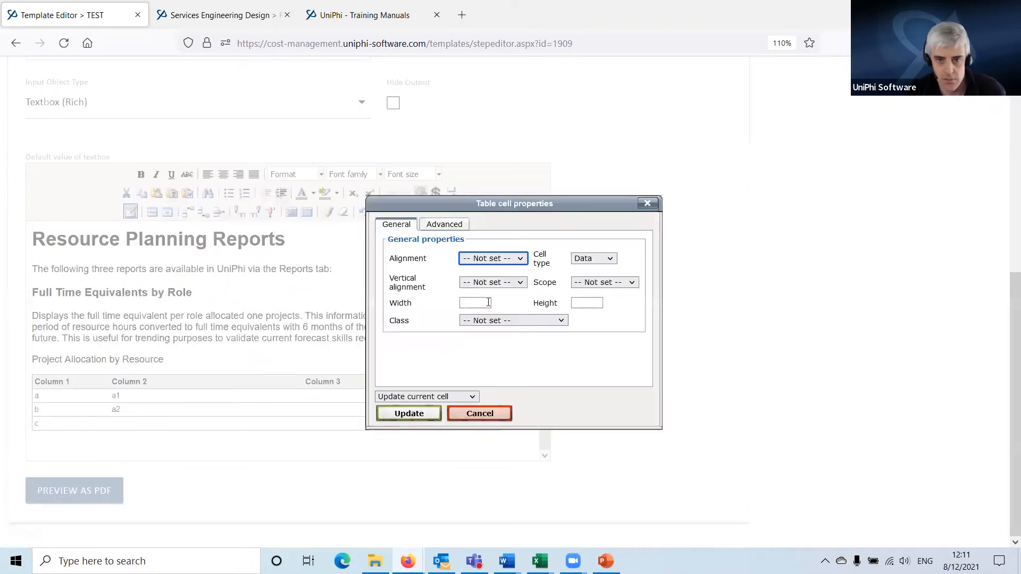
pyautogui.click(487, 303)
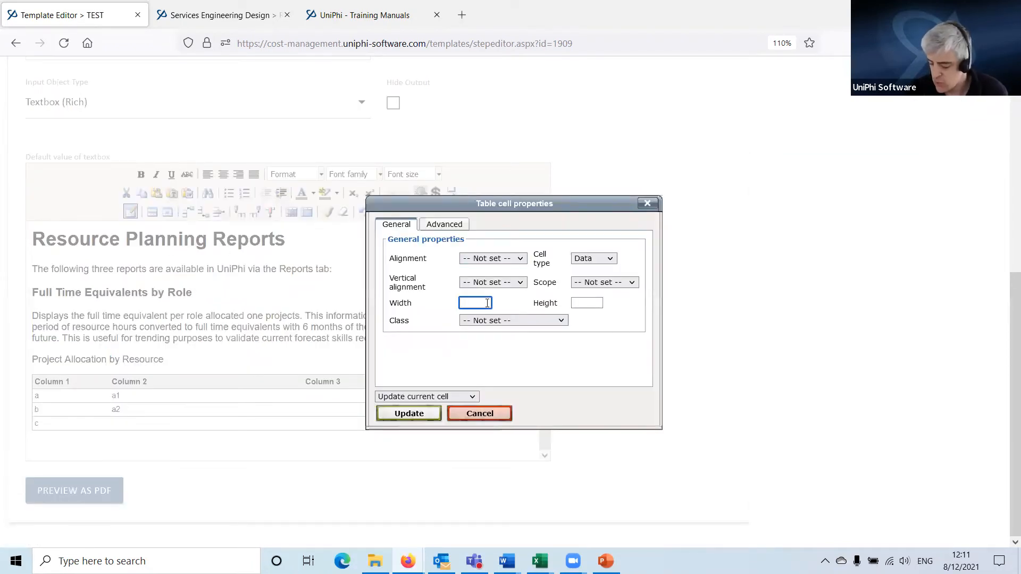
pyautogui.write('400')
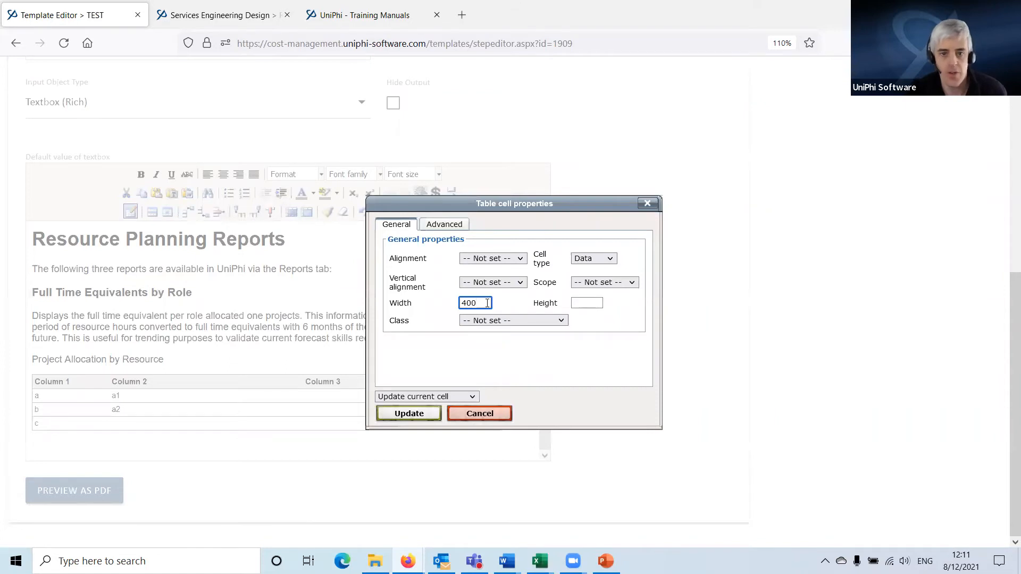
pyautogui.click(414, 413)
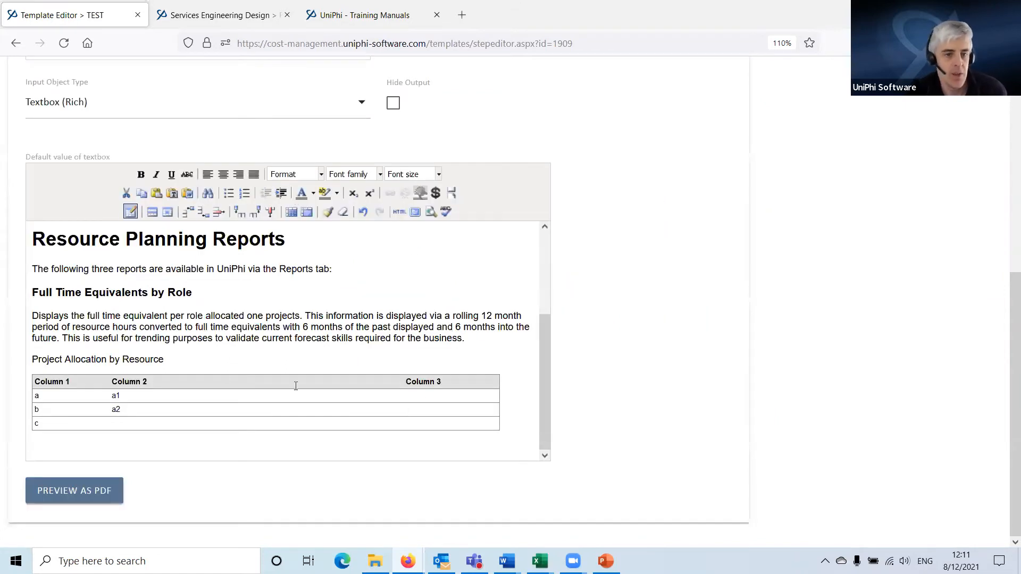
pyautogui.click(473, 383)
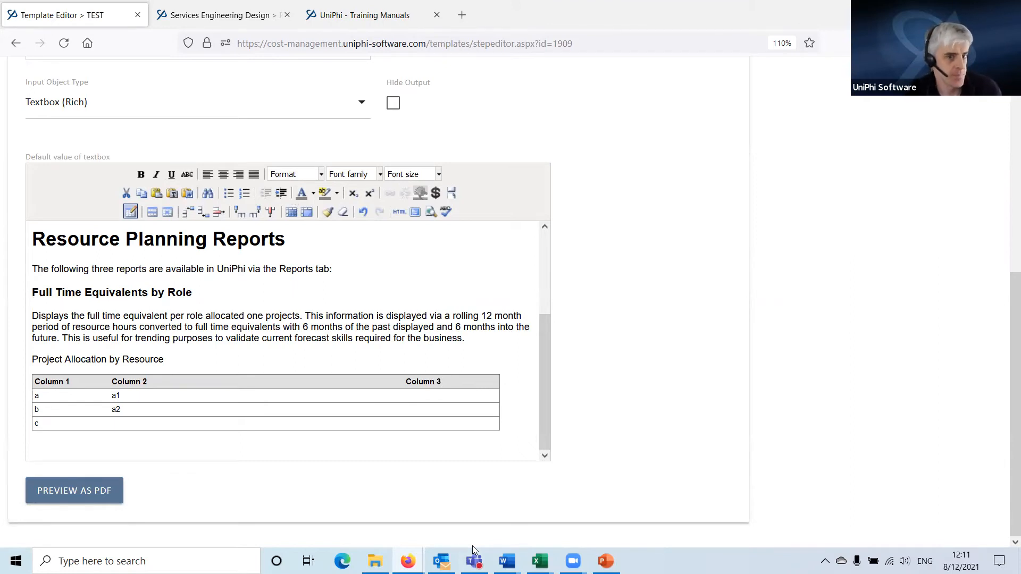
# - Check the width in the "Column 2" header cell's properties and close them without updating
pyautogui.click(75, 382)
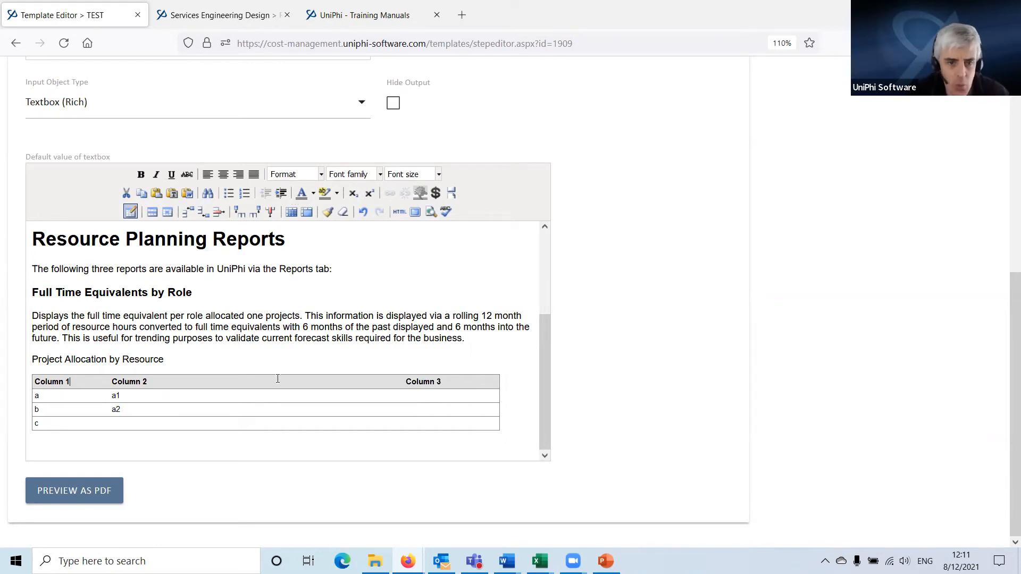
pyautogui.rightClick(169, 388)
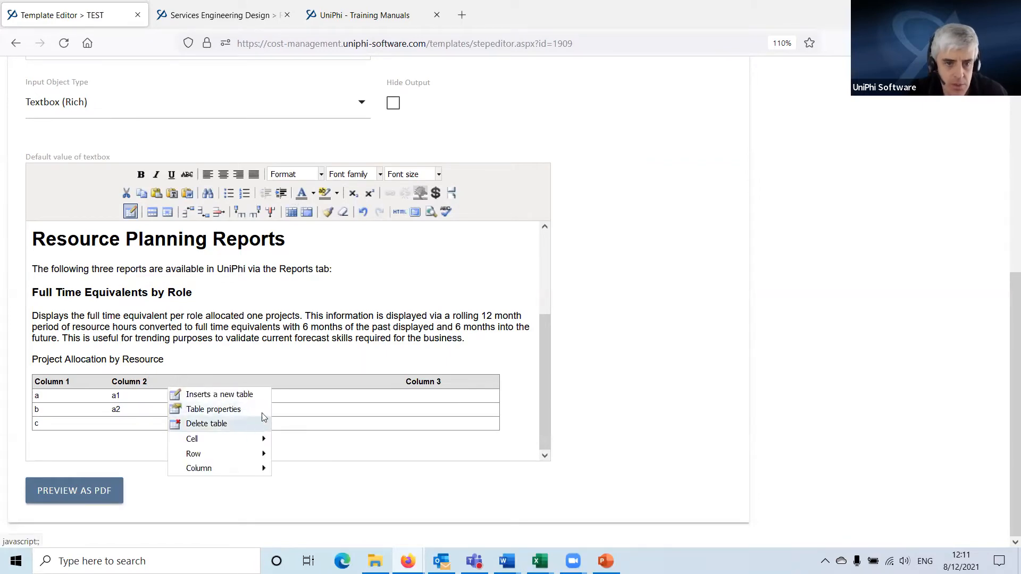
pyautogui.moveTo(258, 439)
pyautogui.click(327, 439)
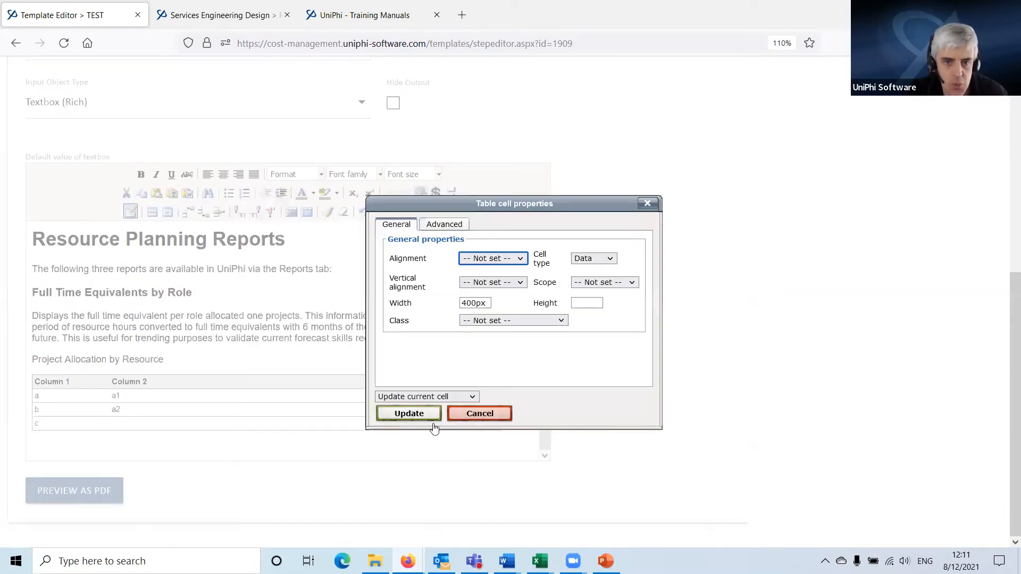
pyautogui.click(480, 414)
# - Examine the width styles of the first two header cells in the HTML source, cancel, and place the cursor below the table
pyautogui.click(414, 213)
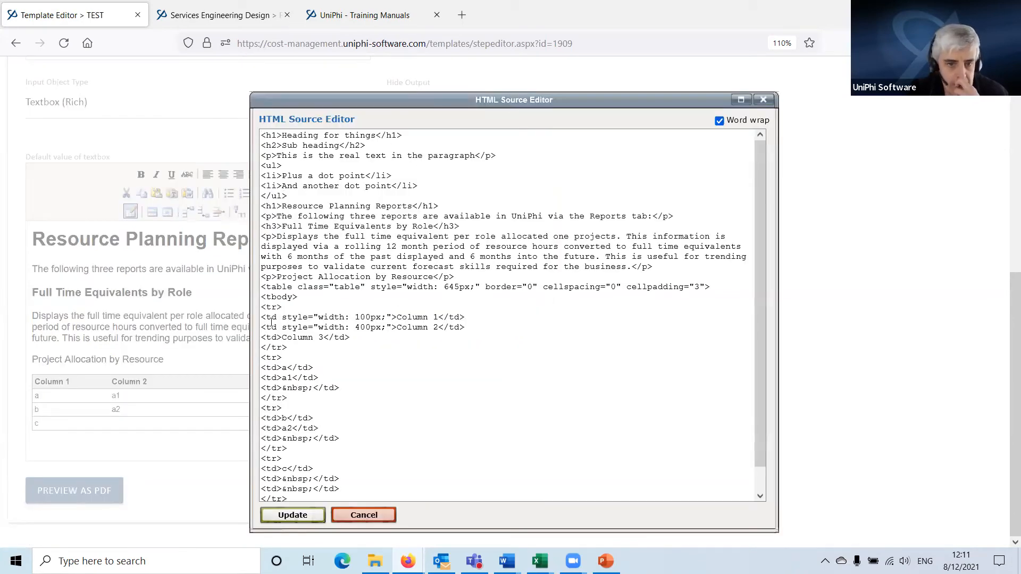
pyautogui.moveTo(282, 317); pyautogui.dragTo(477, 327)
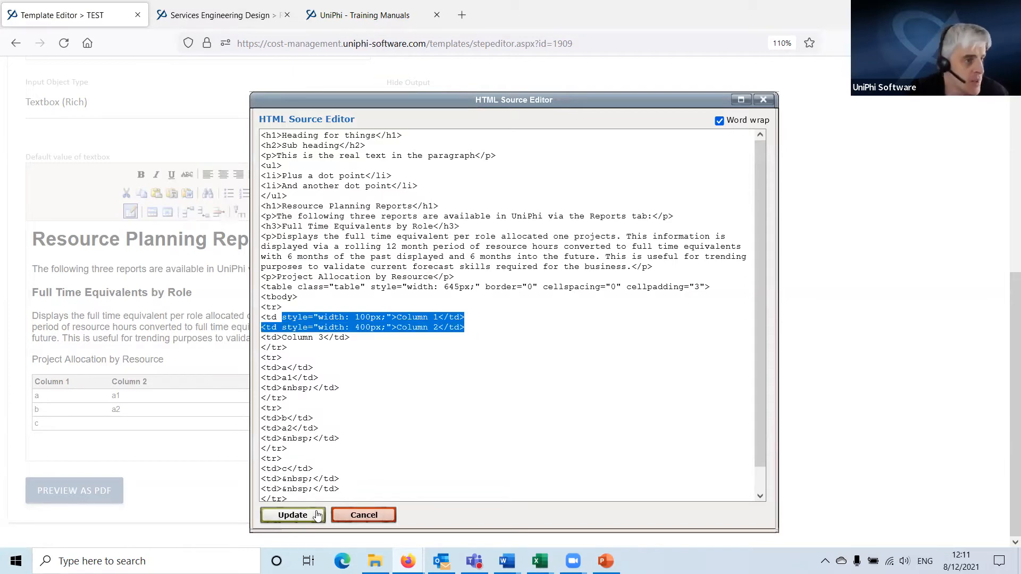
pyautogui.click(364, 515)
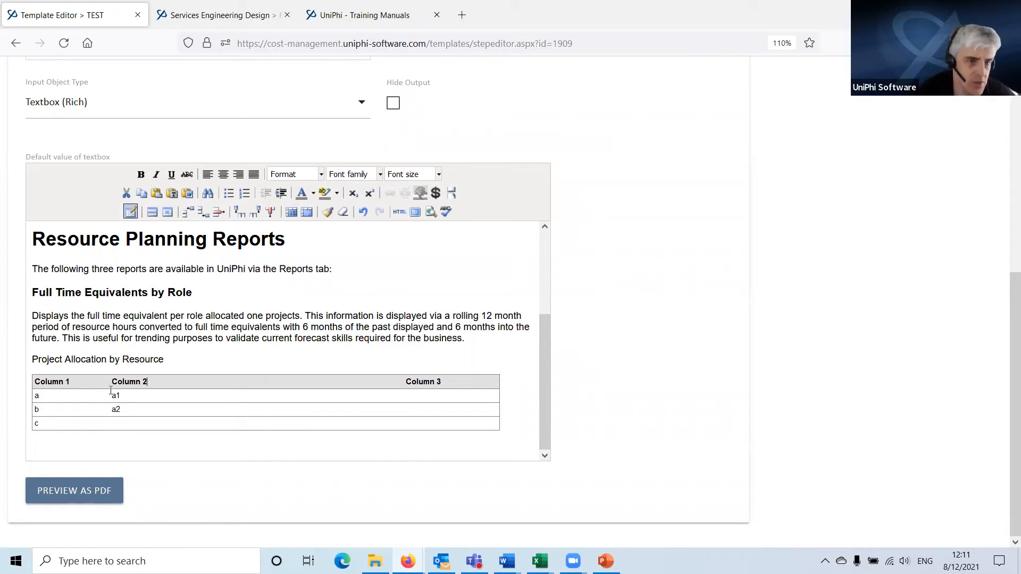
pyautogui.click(115, 450)
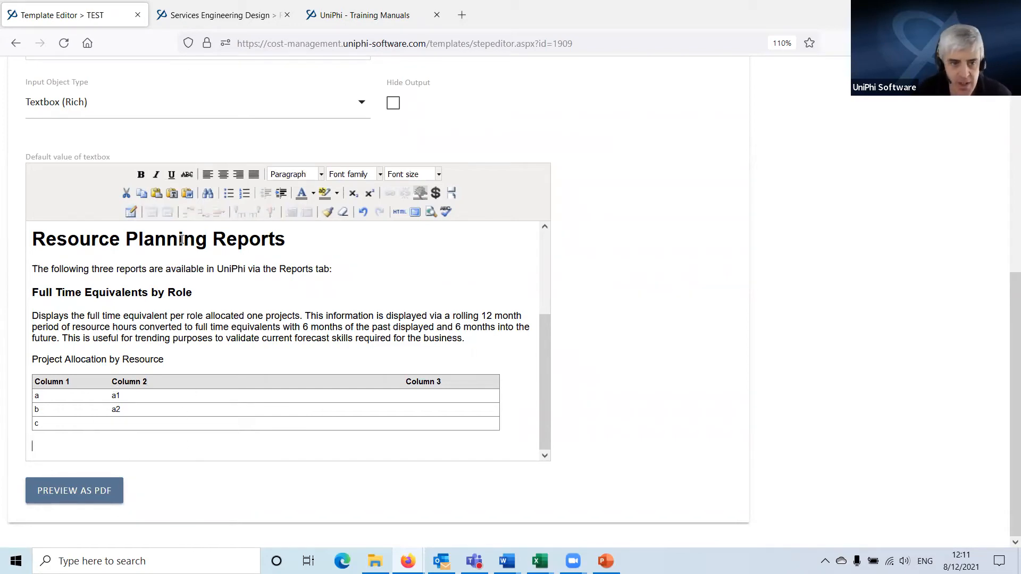
# - Insert a table with 2 columns, 2 rows, width 645px and the class not set below the existing table
pyautogui.click(130, 211)
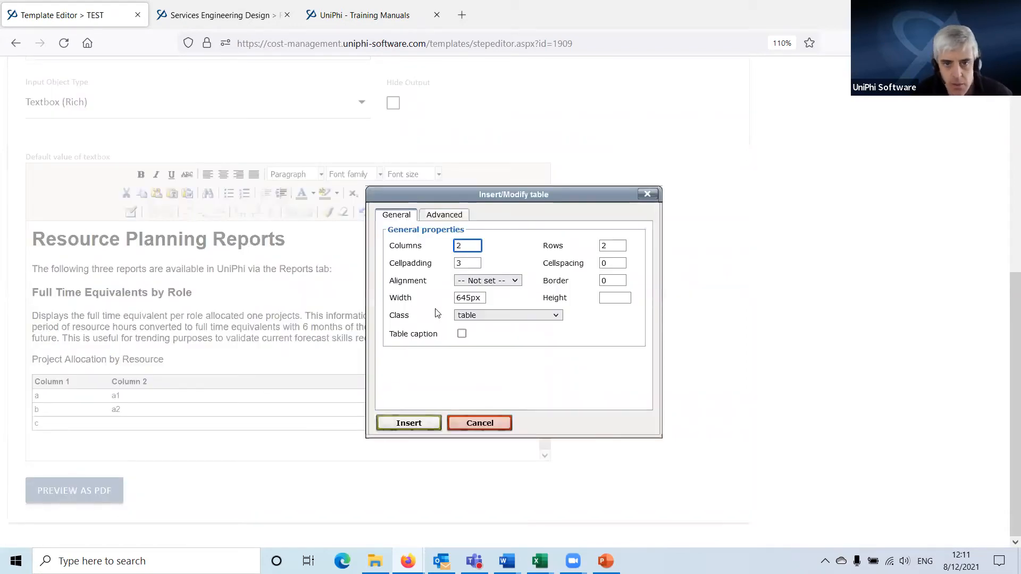
pyautogui.click(509, 319)
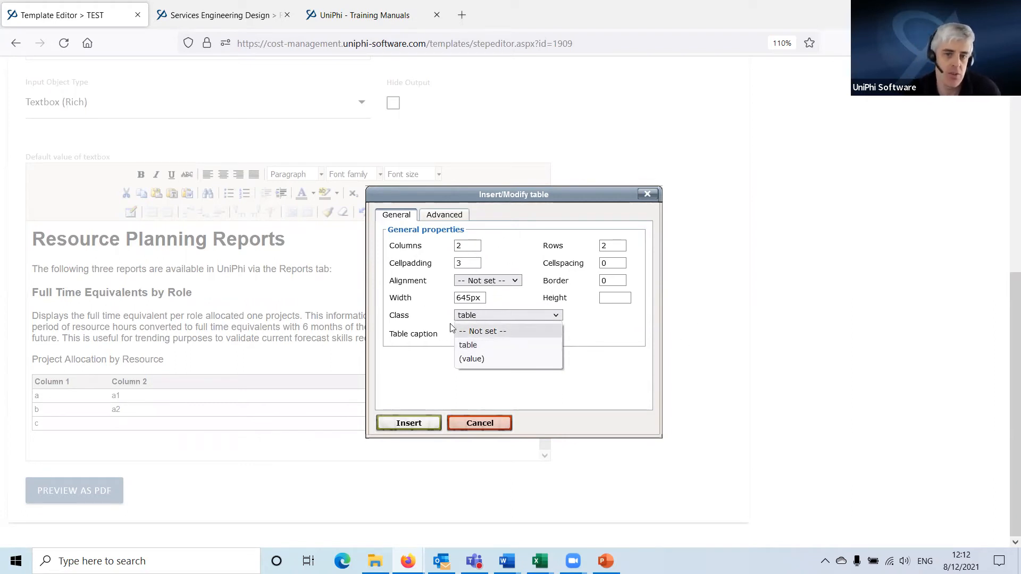
pyautogui.click(500, 331)
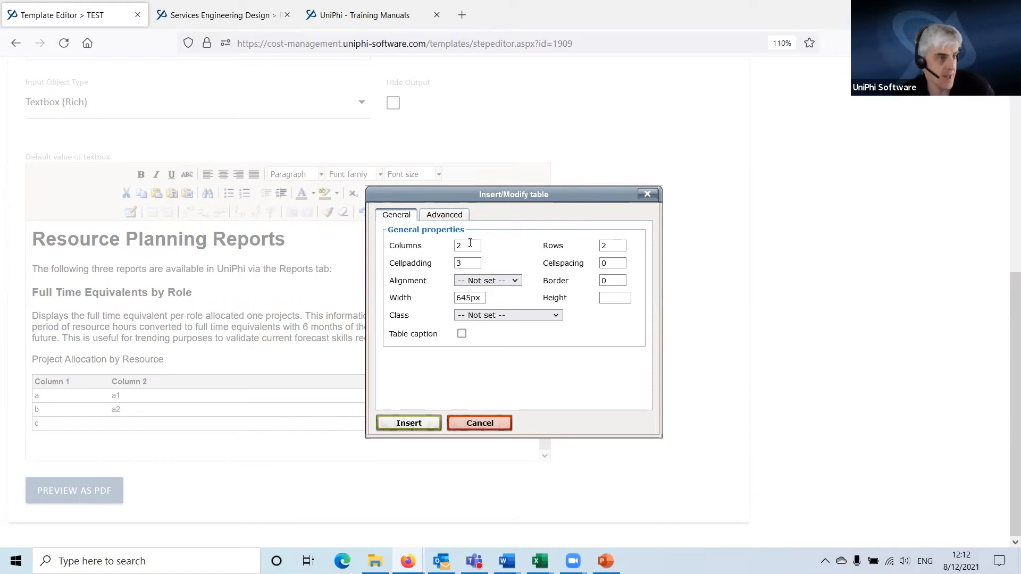
pyautogui.click(423, 425)
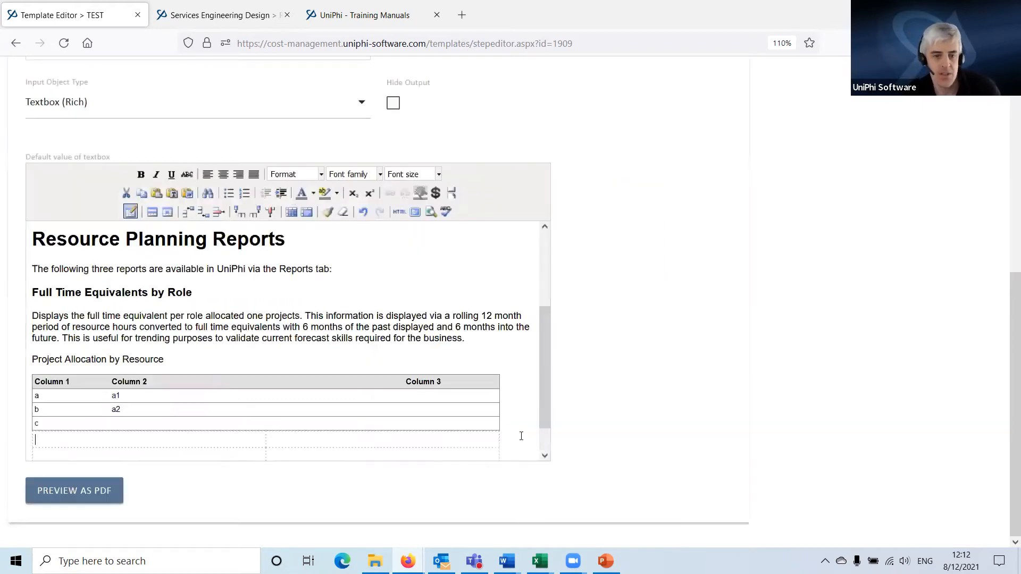
pyautogui.scroll(-1, 236, 440)
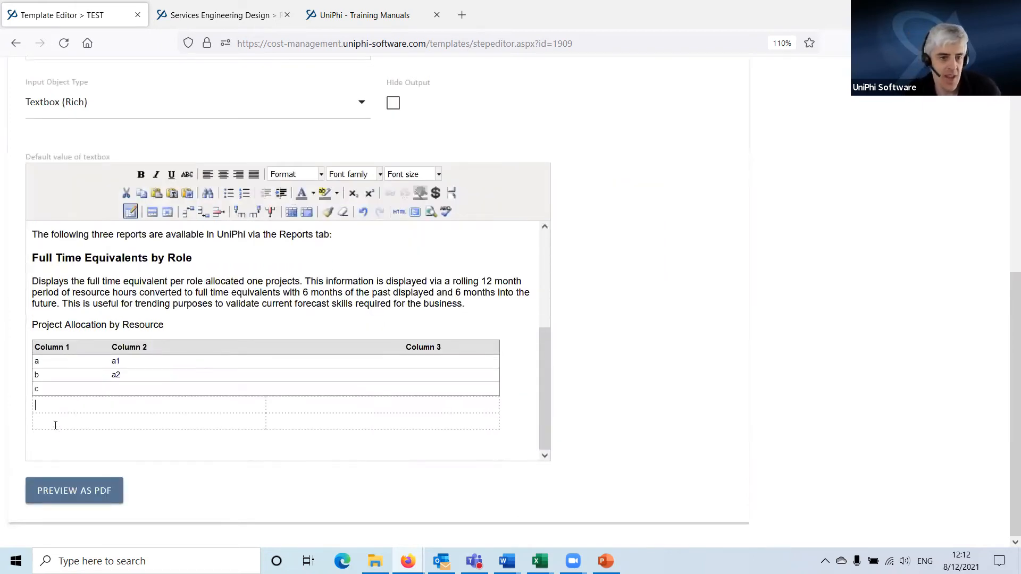
# - Label the two rows of the new borderless table "Project" and "Client" in its first column
pyautogui.click(113, 407)
pyautogui.write('P')
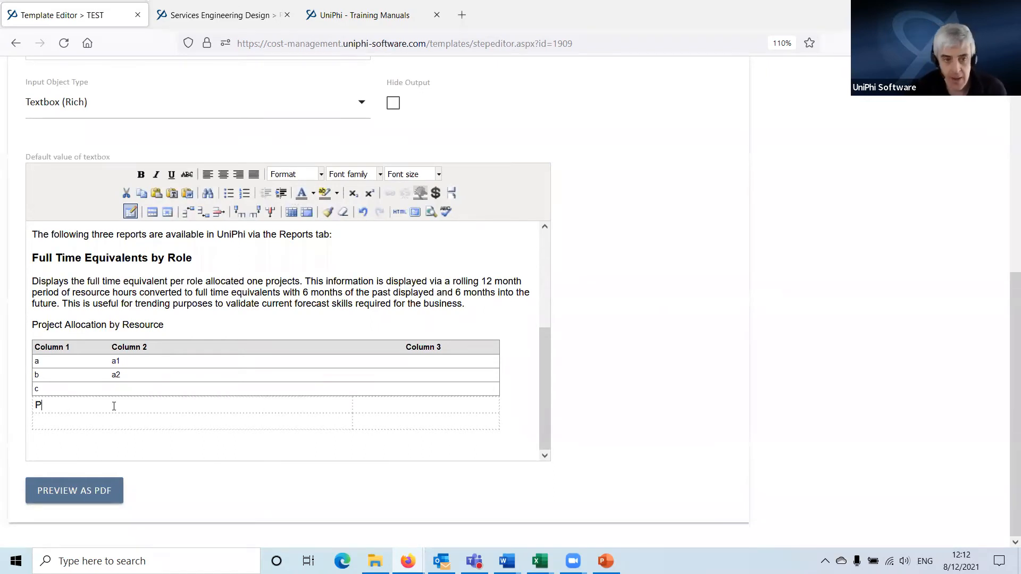
pyautogui.write('roject')
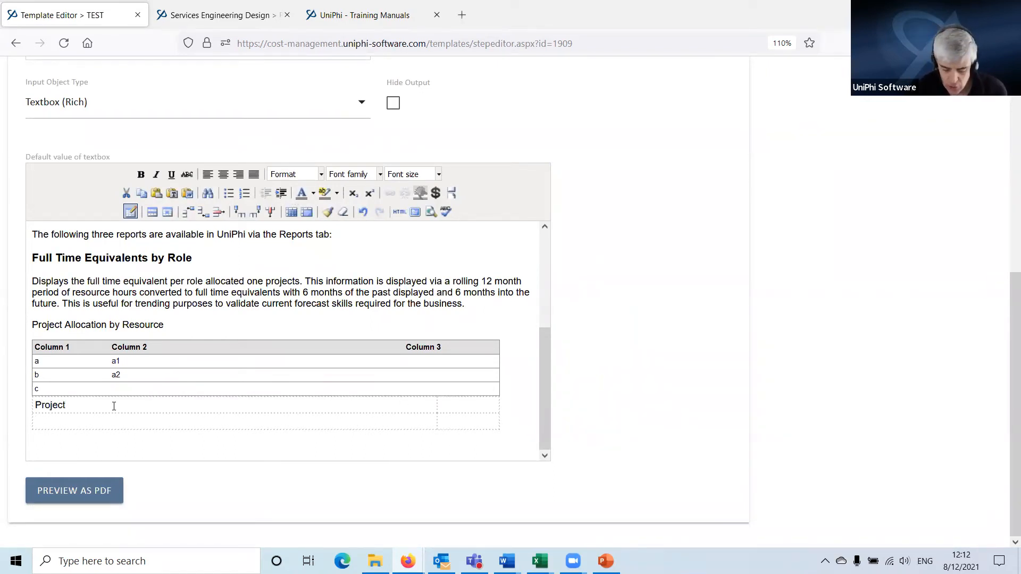
pyautogui.press('Down')
pyautogui.write('Projec')
pyautogui.press('BackSpace')
pyautogui.press('BackSpace')
pyautogui.press('BackSpace')
pyautogui.press('BackSpace')
pyautogui.press('BackSpace')
pyautogui.press('BackSpace')
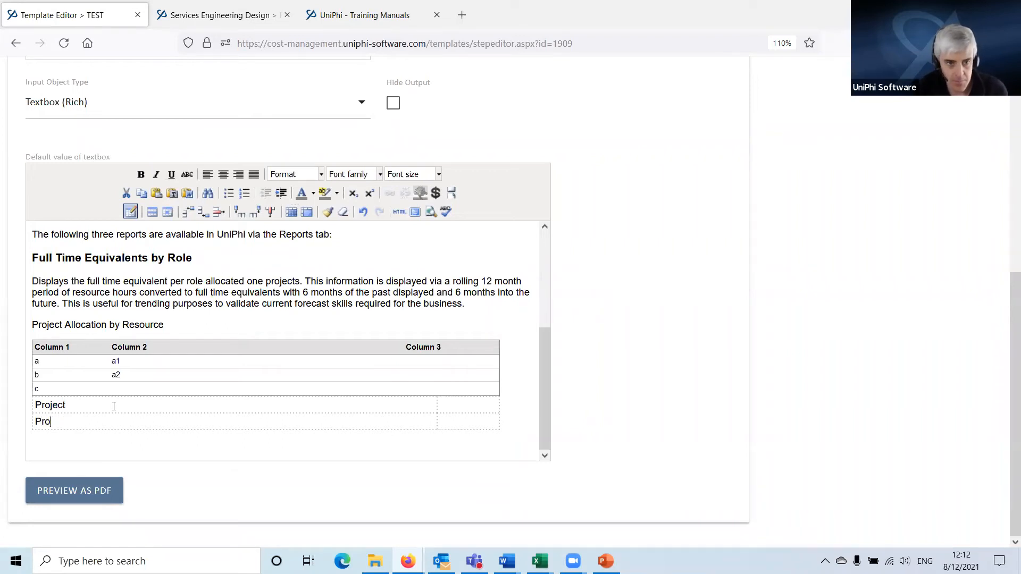
pyautogui.write('Client')
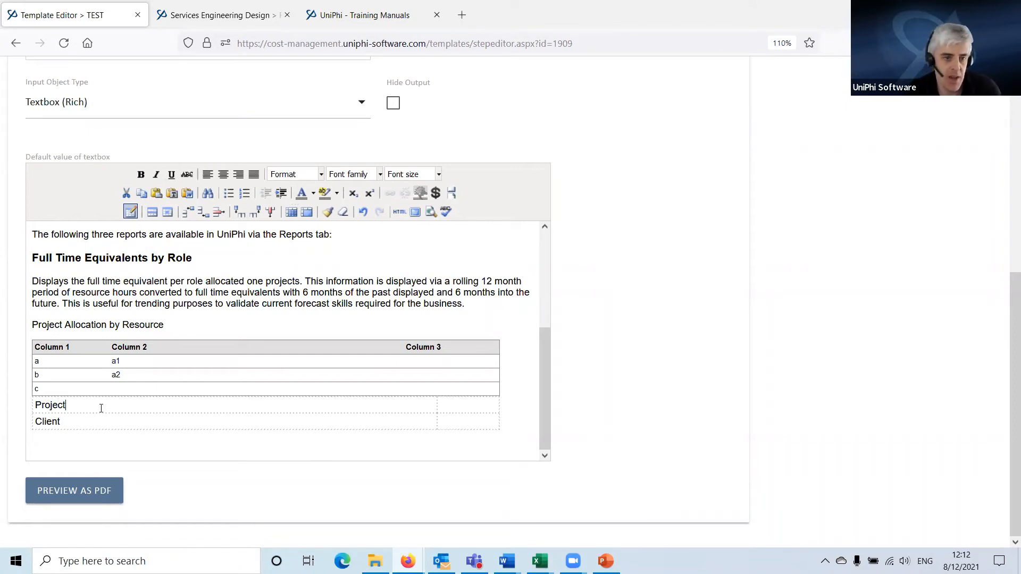
# - Set the width of the "Project" cell to 200 in its table cell properties
pyautogui.rightClick(99, 409)
pyautogui.moveTo(155, 461)
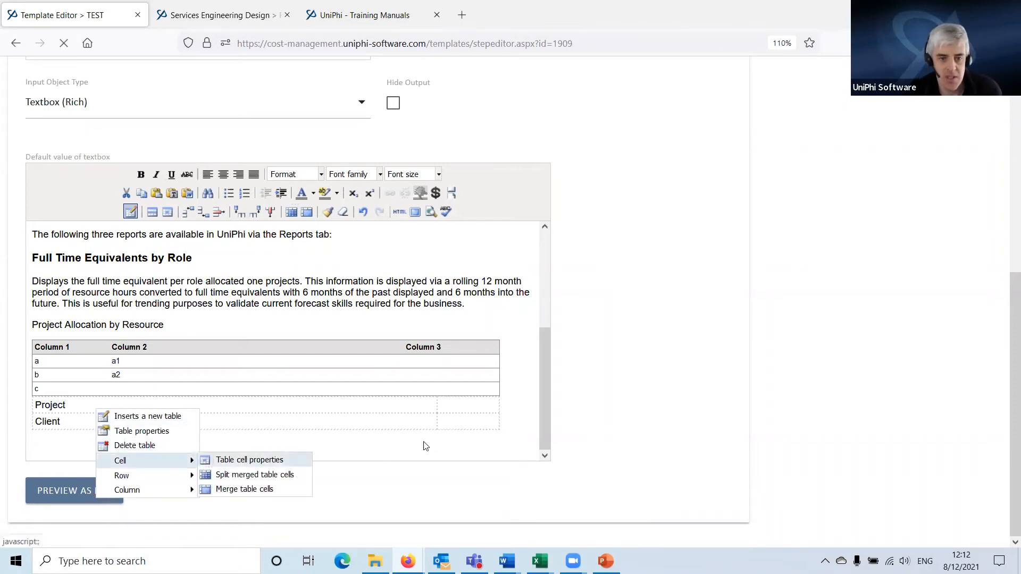
pyautogui.click(249, 458)
pyautogui.click(485, 302)
pyautogui.write('200')
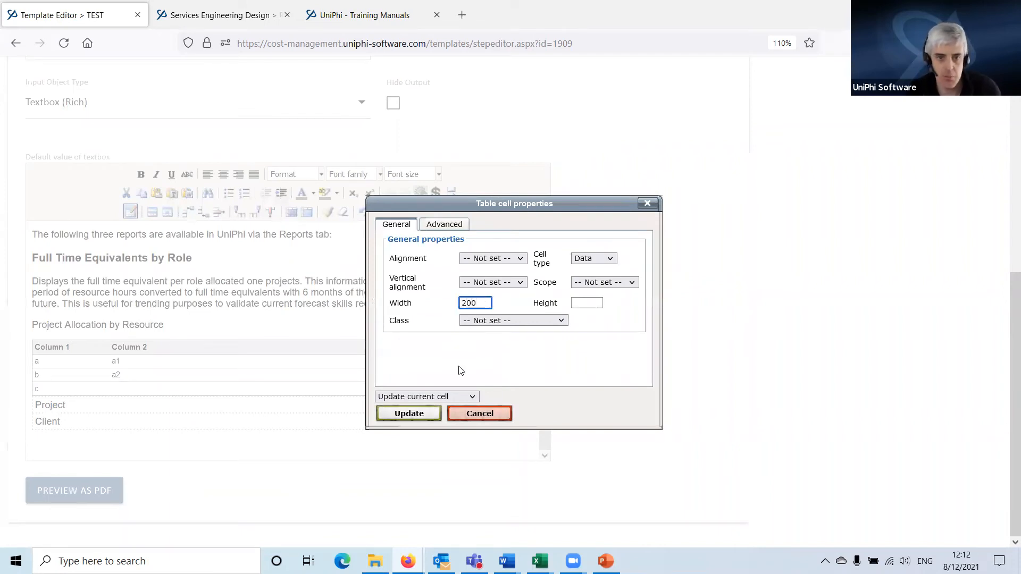
pyautogui.click(416, 416)
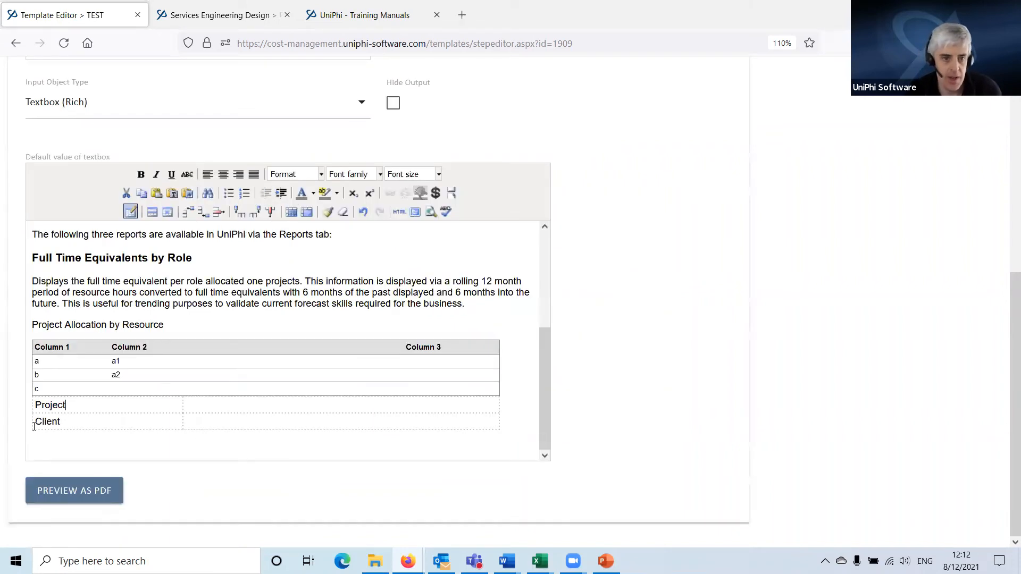
# - Insert a blank row between the "Project" and "Client" rows and delete it again
pyautogui.click(249, 411)
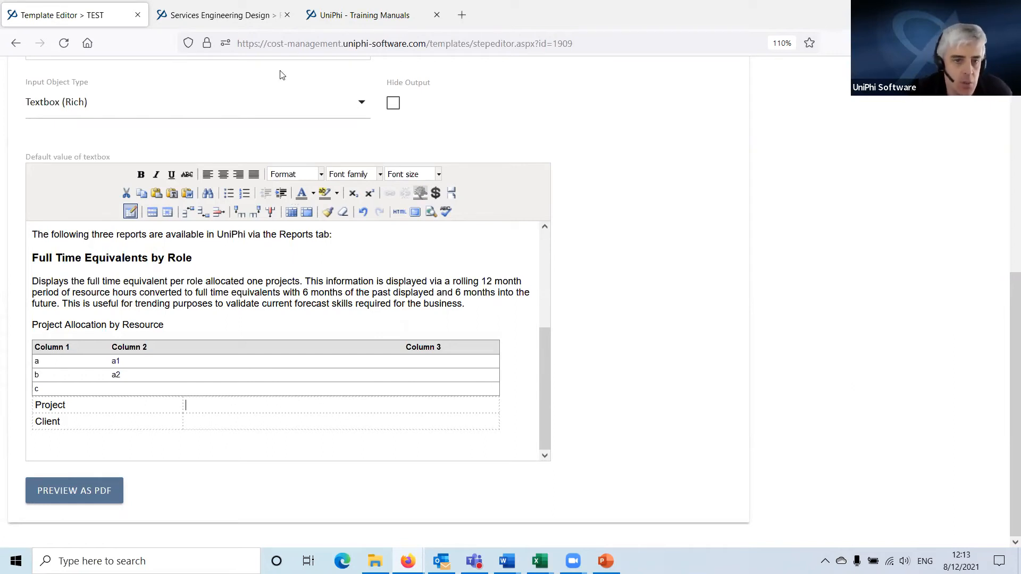
pyautogui.click(215, 212)
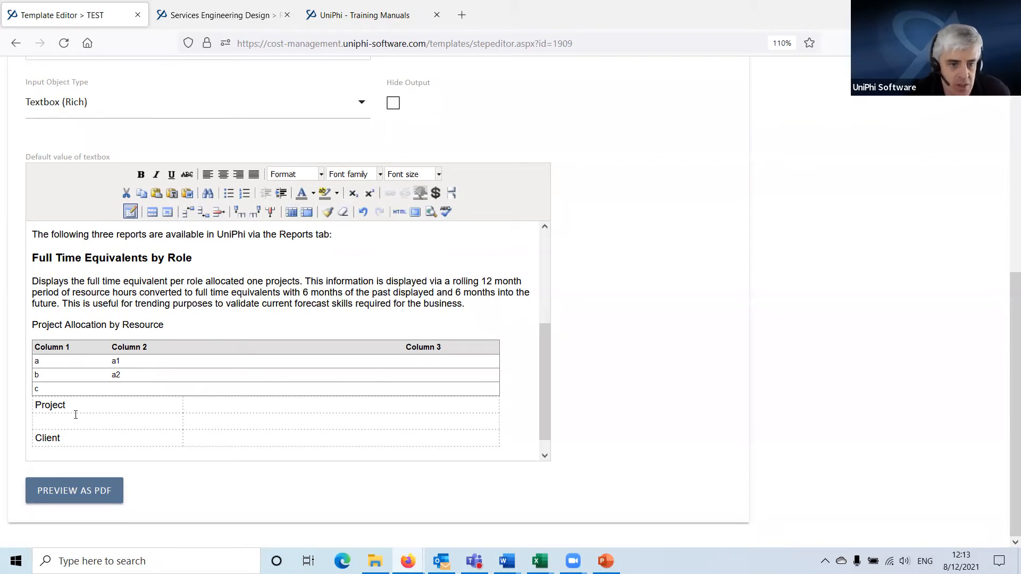
pyautogui.click(75, 415)
pyautogui.click(219, 211)
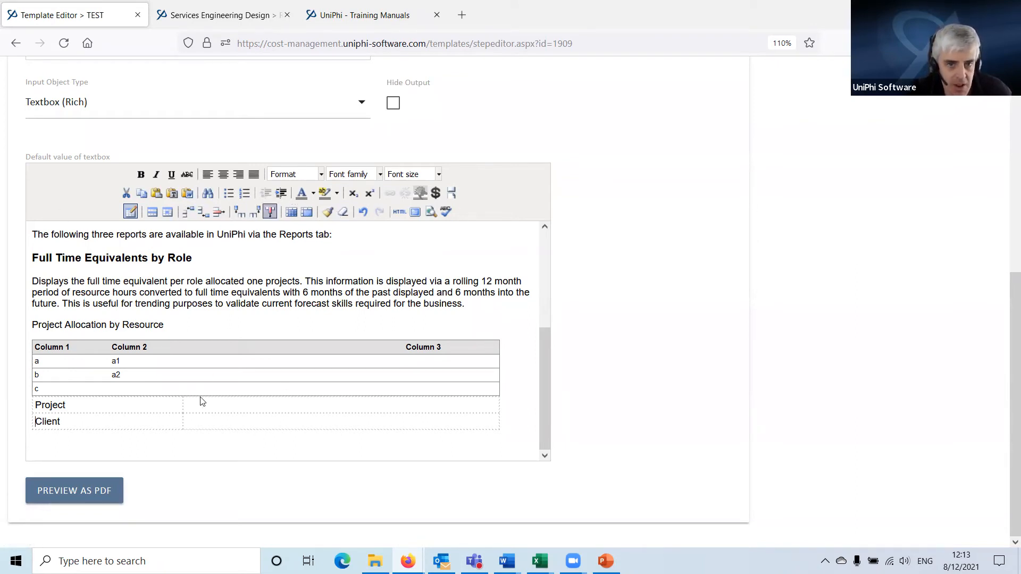
# - Insert the image "UniPhi background.jpg" from the Pictures folder below the Project/Client table, leaving its alignment not set
pyautogui.click(205, 442)
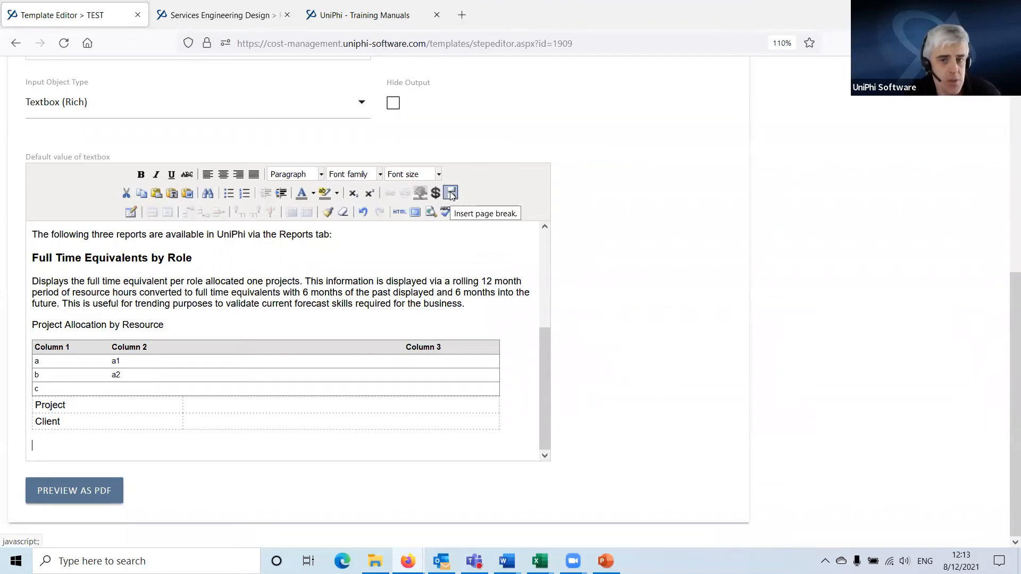
pyautogui.click(420, 194)
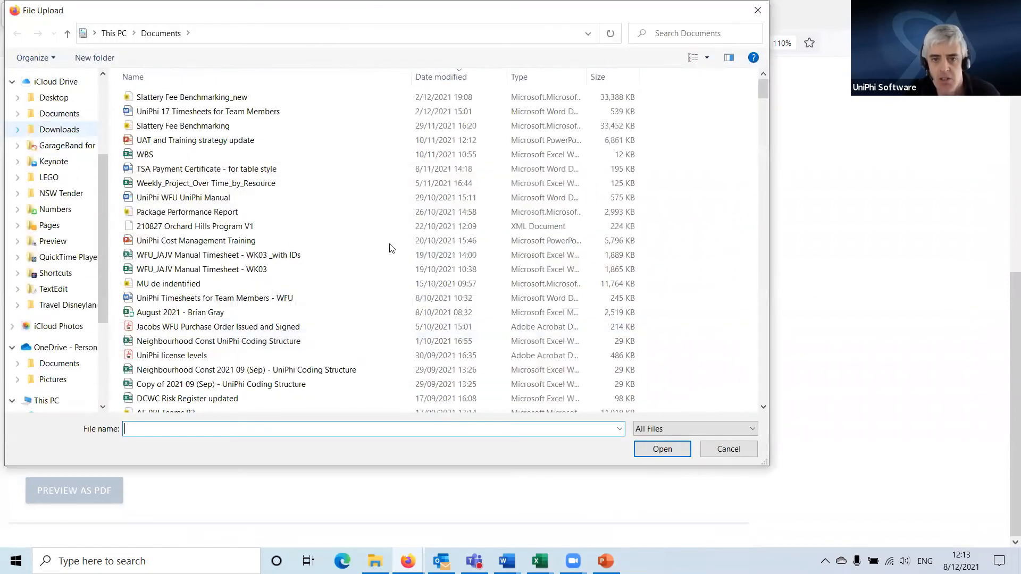
pyautogui.scroll(3, 59, 130)
pyautogui.click(53, 108)
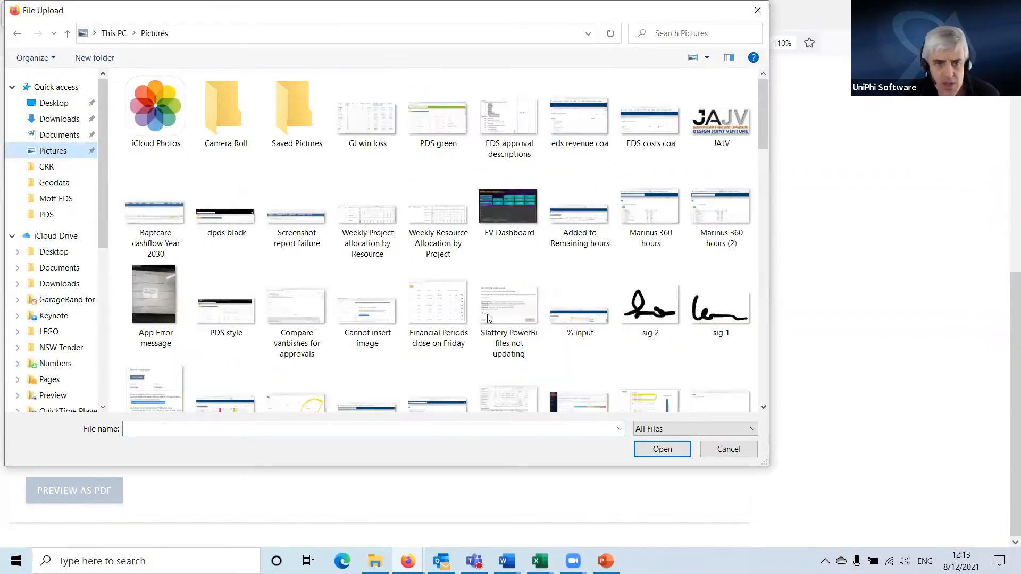
pyautogui.scroll(-10, 489, 318)
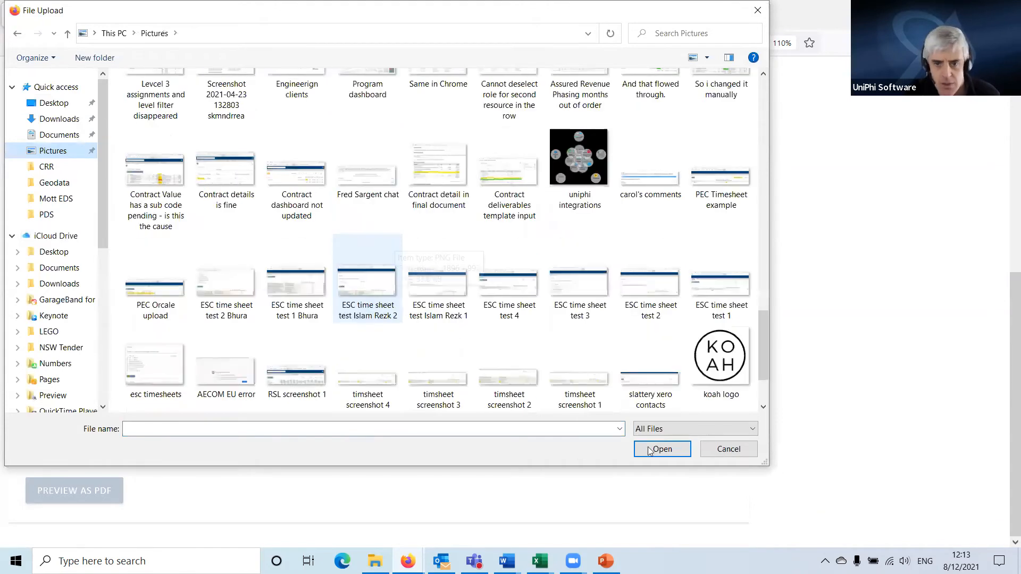
pyautogui.scroll(-1, 372, 394)
pyautogui.scroll(2, 468, 375)
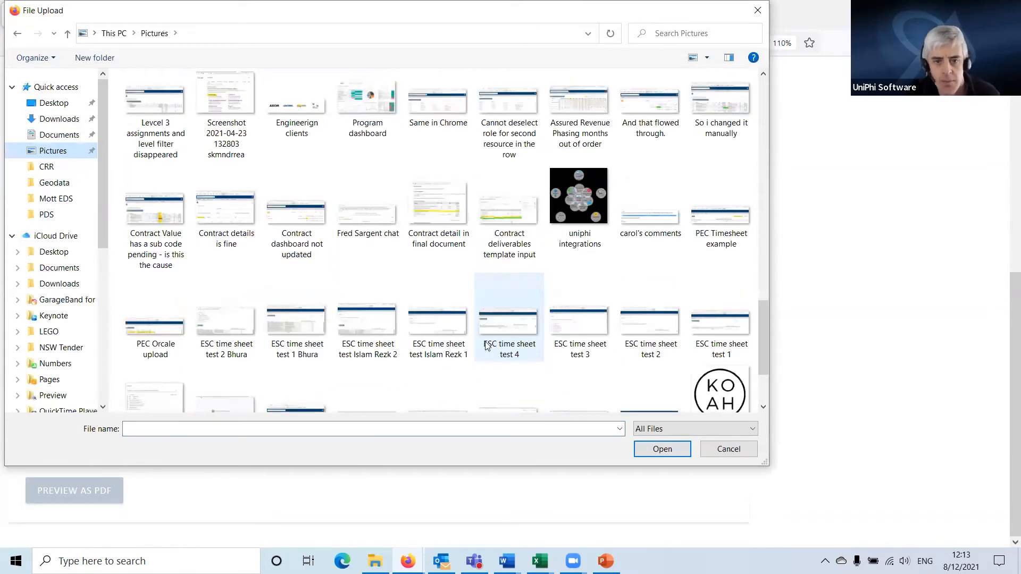
pyautogui.scroll(3, 486, 343)
pyautogui.scroll(-4, 489, 340)
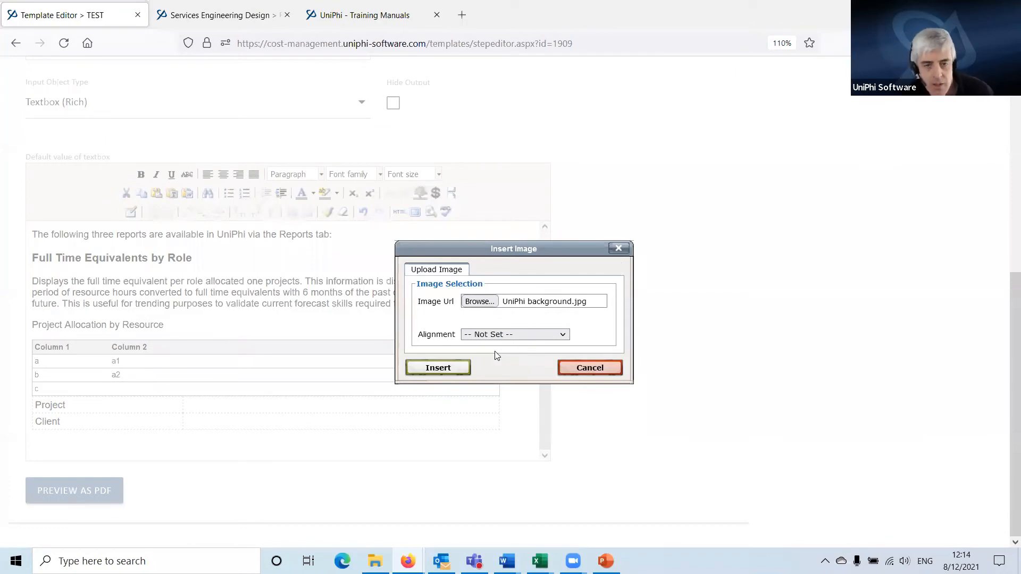
pyautogui.click(429, 370)
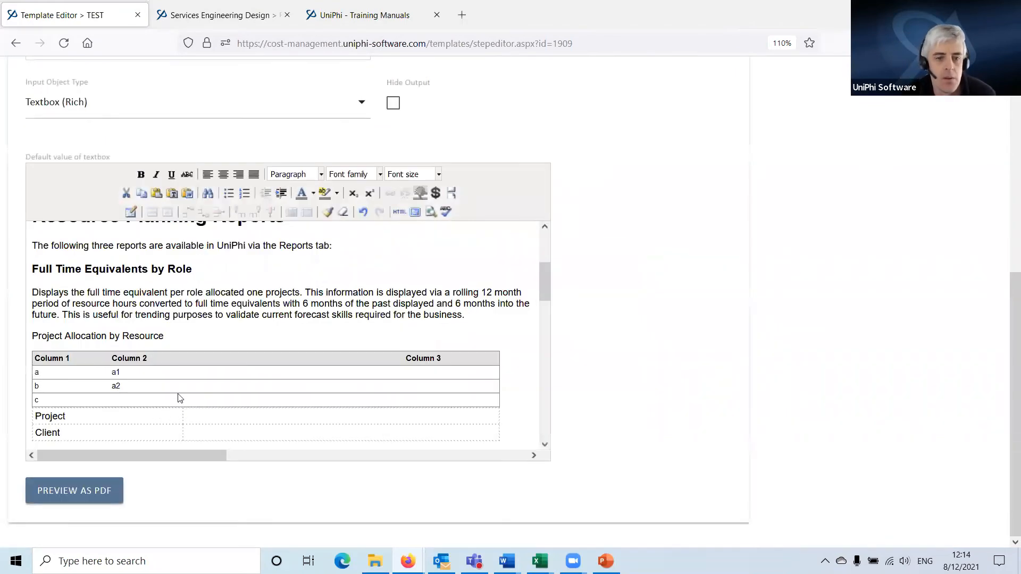
# - Set the width of the inserted background image to 645 in its image properties, leaving the height blank
pyautogui.scroll(-3, 235, 381)
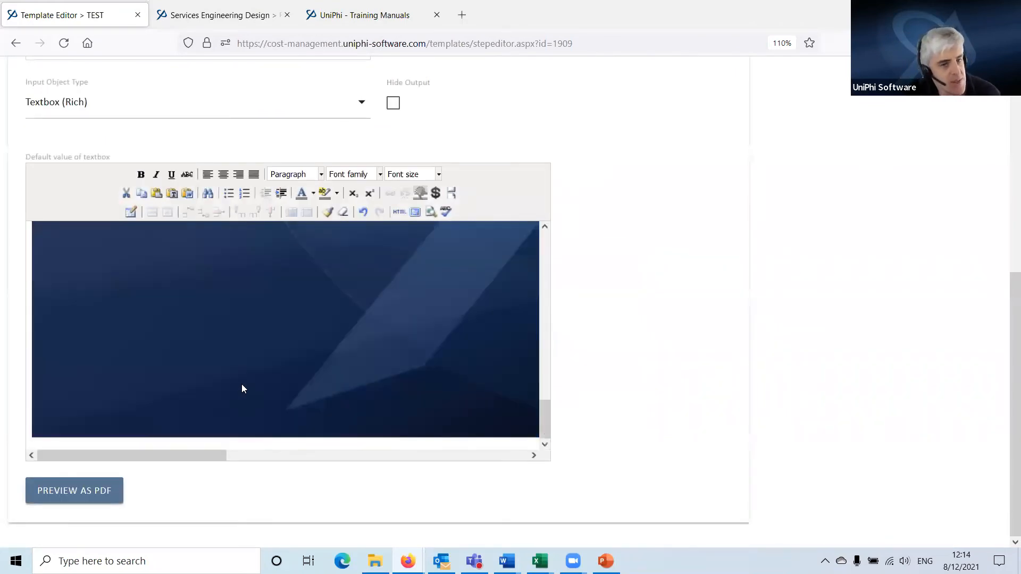
pyautogui.scroll(8, 242, 389)
pyautogui.scroll(-3, 250, 372)
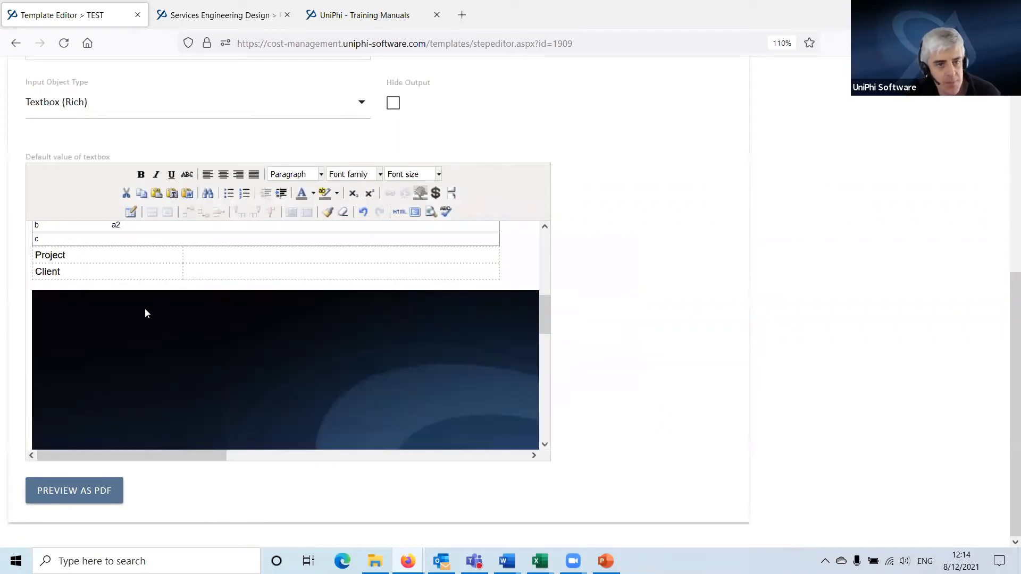
pyautogui.rightClick(116, 314)
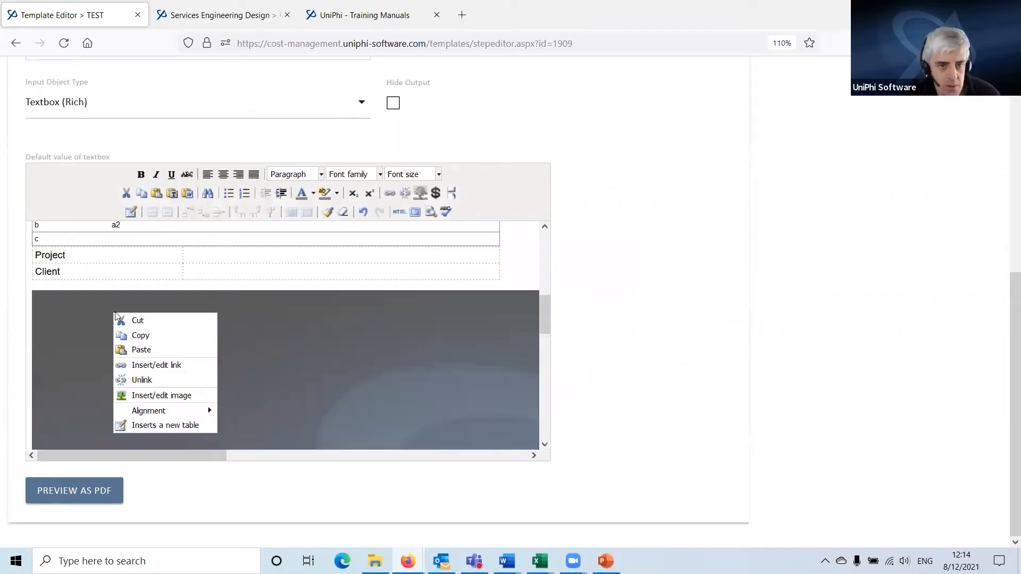
pyautogui.click(183, 398)
pyautogui.click(493, 303)
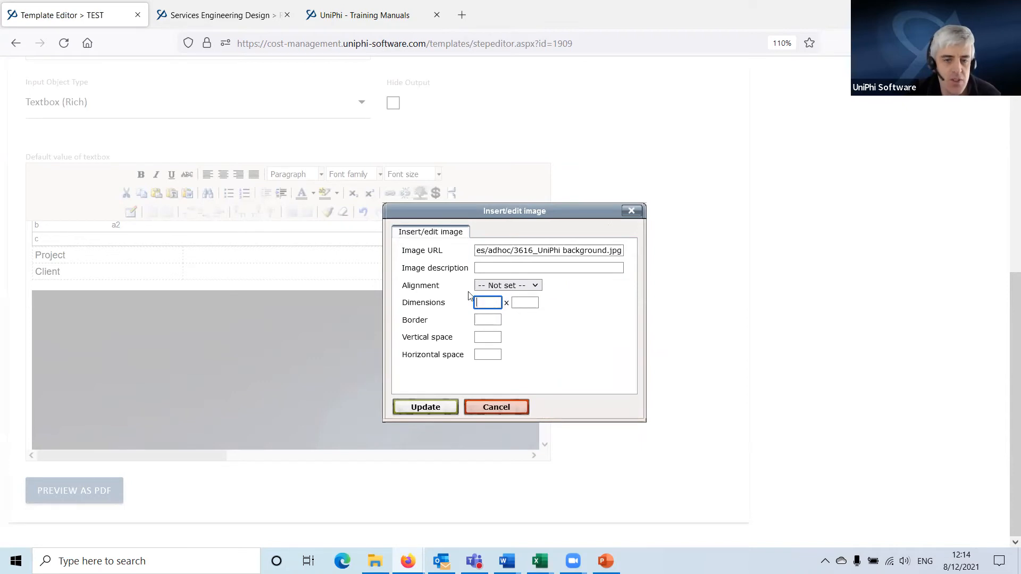
pyautogui.write('65')
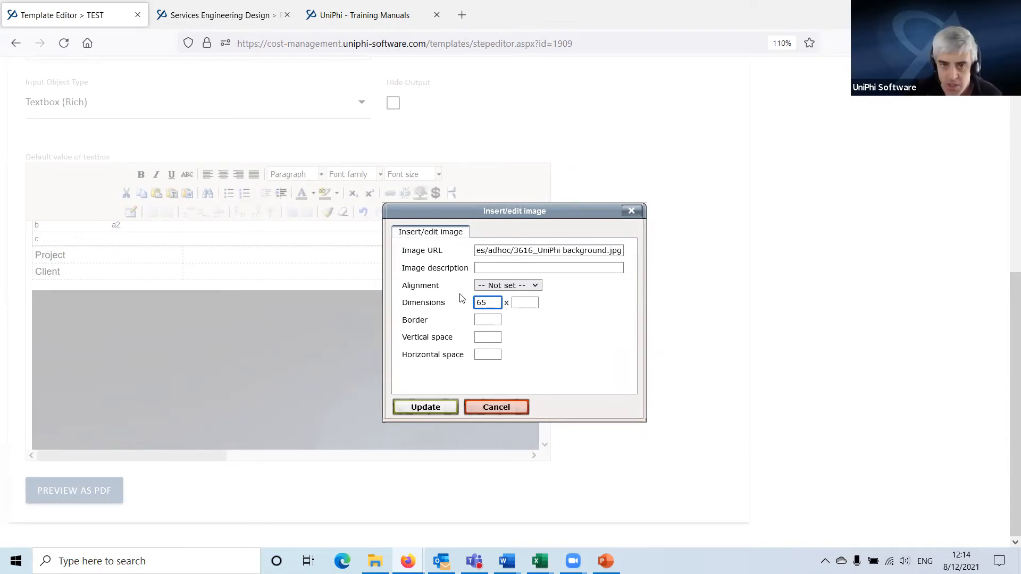
pyautogui.press('BackSpace')
pyautogui.press('BackSpace')
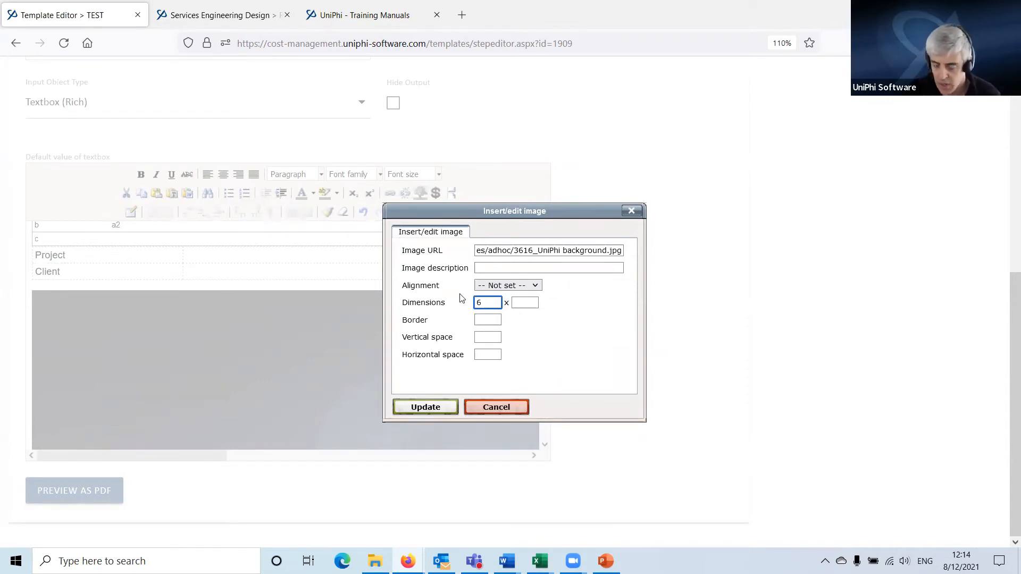
pyautogui.write('45')
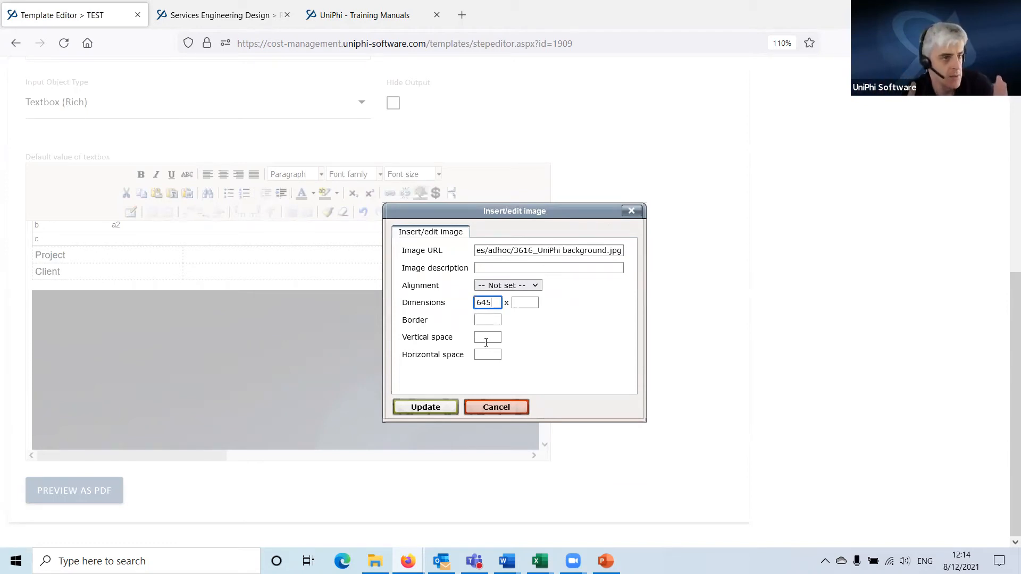
pyautogui.click(424, 408)
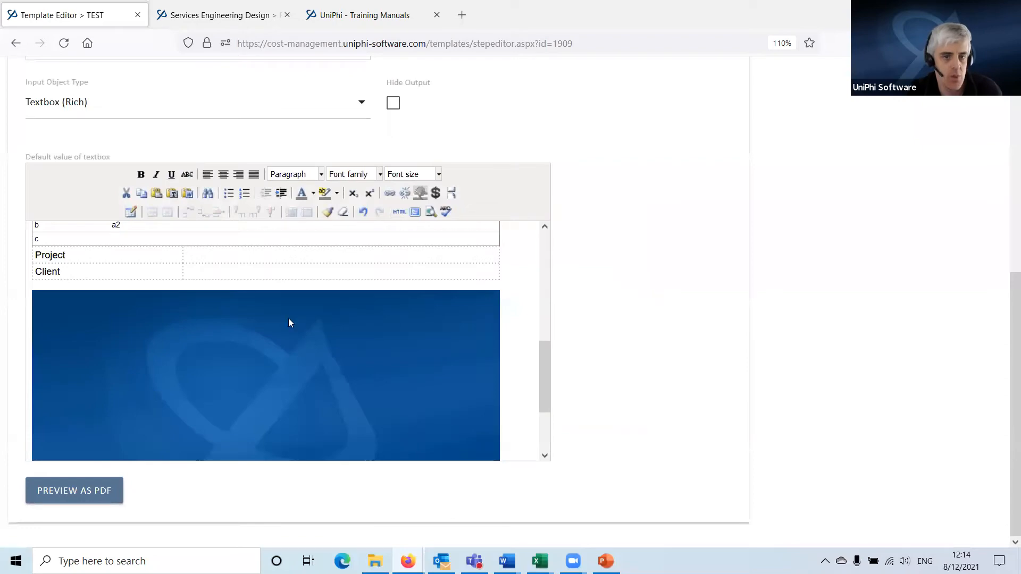
# - Examine the textbox content, comparing the resized image with the tables above and returning to the first heading
pyautogui.scroll(-3, 208, 323)
pyautogui.scroll(8, 325, 436)
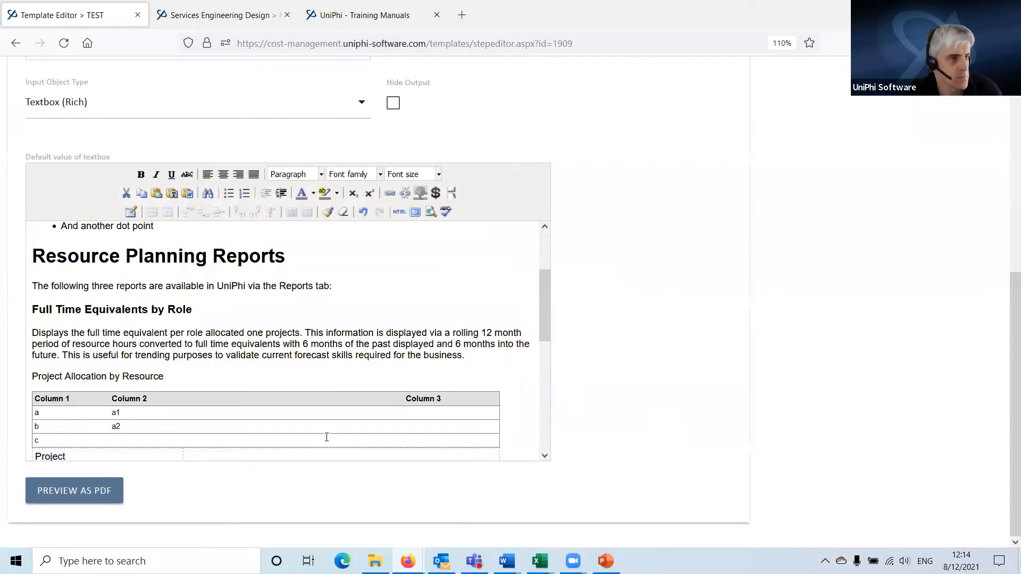
pyautogui.scroll(-2, 343, 426)
pyautogui.scroll(-5, 348, 422)
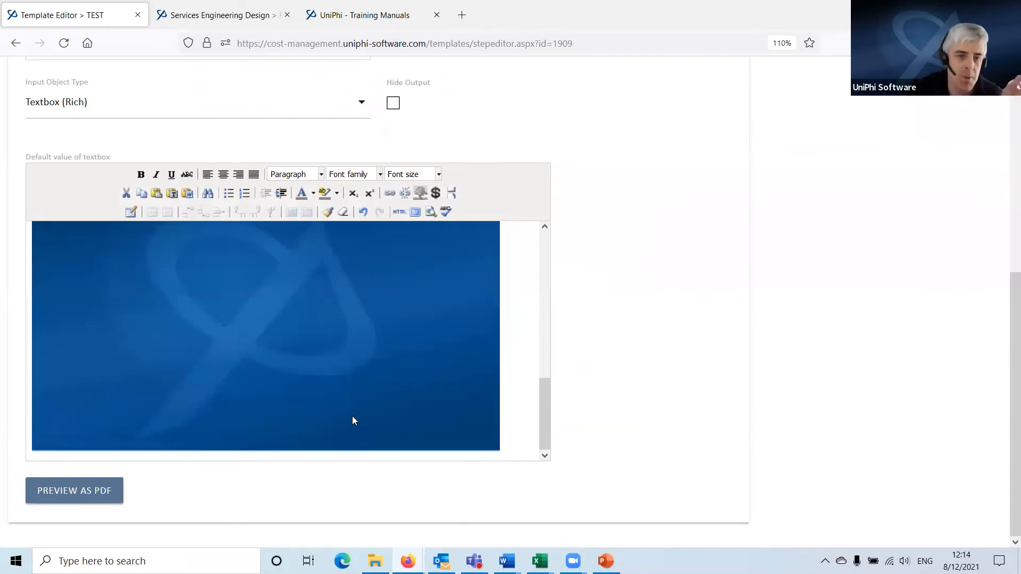
pyautogui.scroll(3, 353, 420)
pyautogui.scroll(-1, 348, 415)
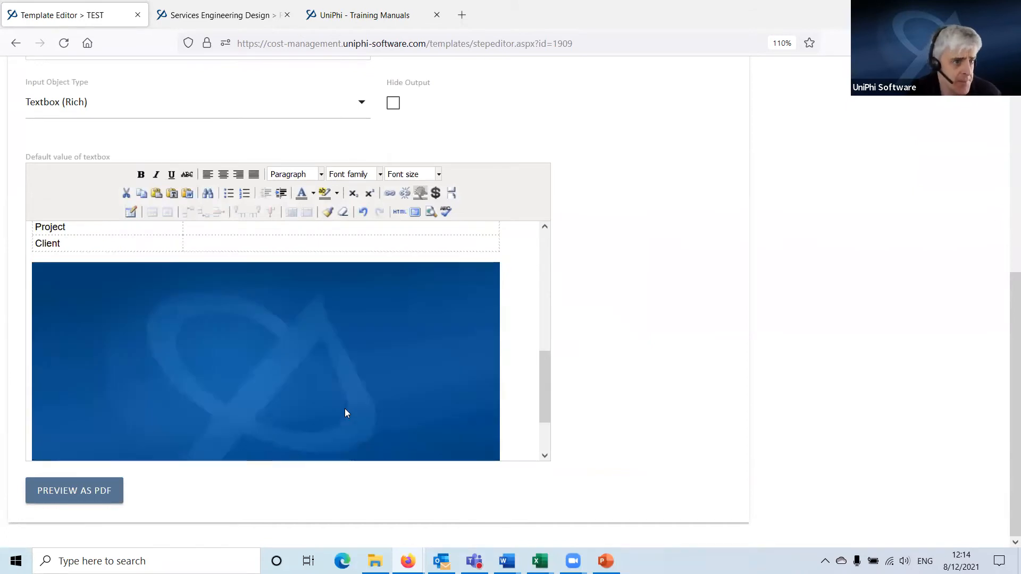
pyautogui.scroll(-2, 455, 359)
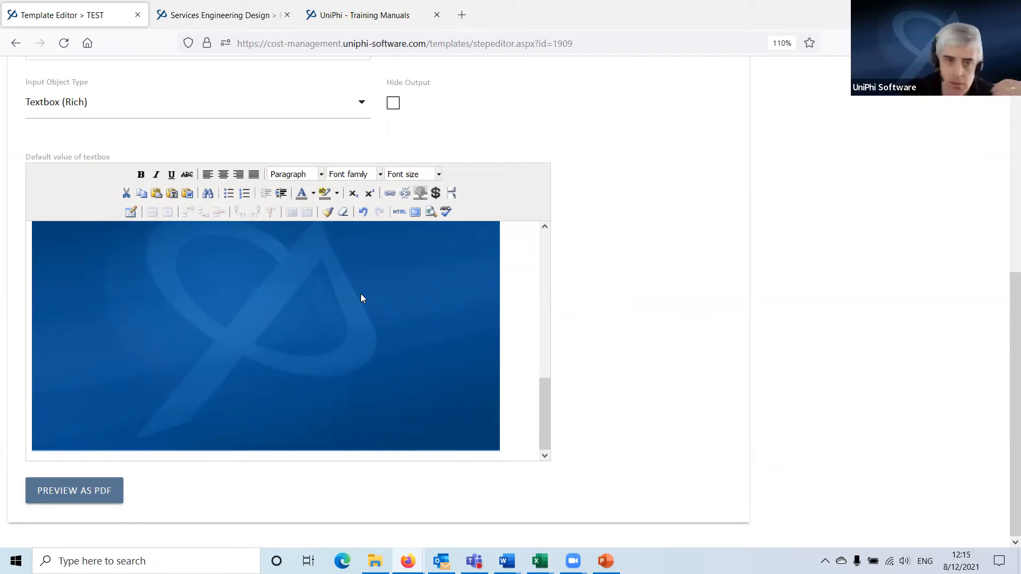
pyautogui.scroll(10, 391, 314)
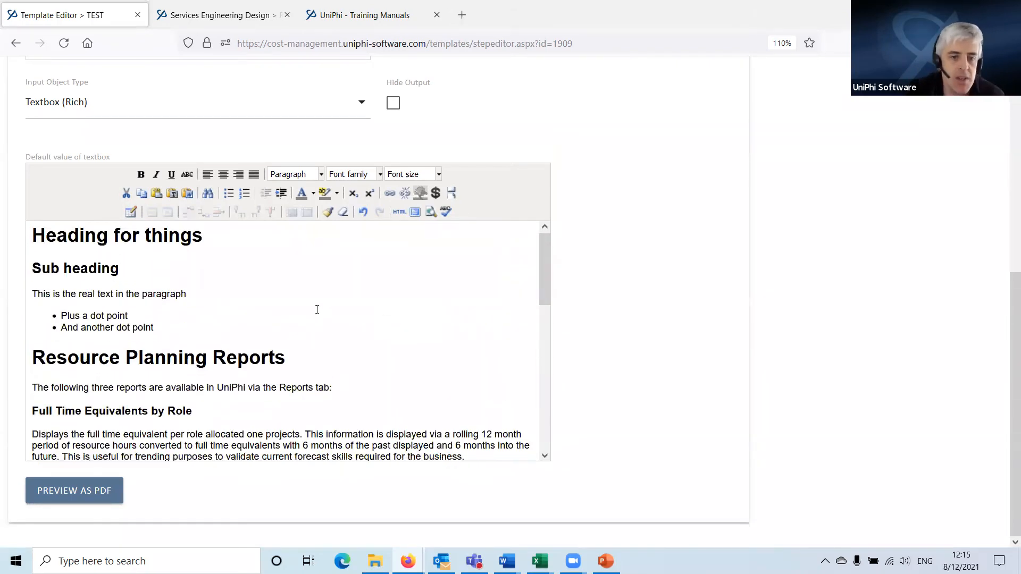
# - Copy the textbox's HTML source from the first heading through the end of the Project/Client table, leaving out the image line
pyautogui.scroll(-3, 331, 311)
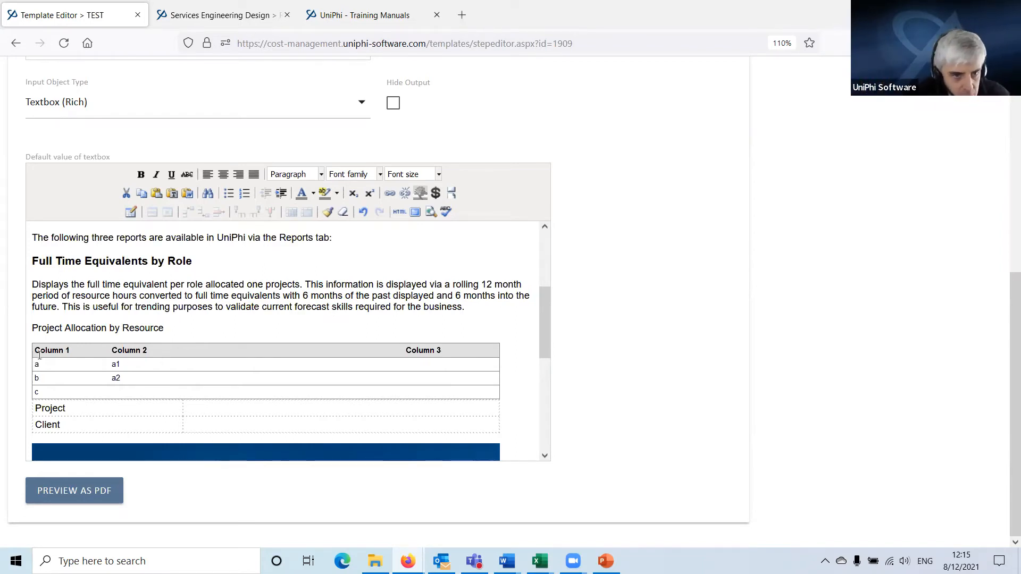
pyautogui.click(75, 409)
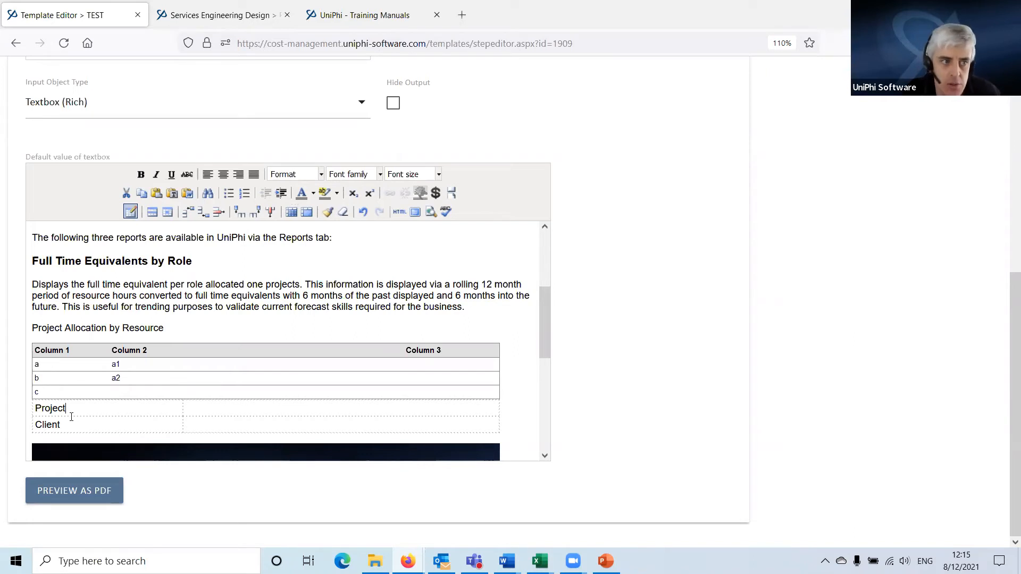
pyautogui.click(399, 212)
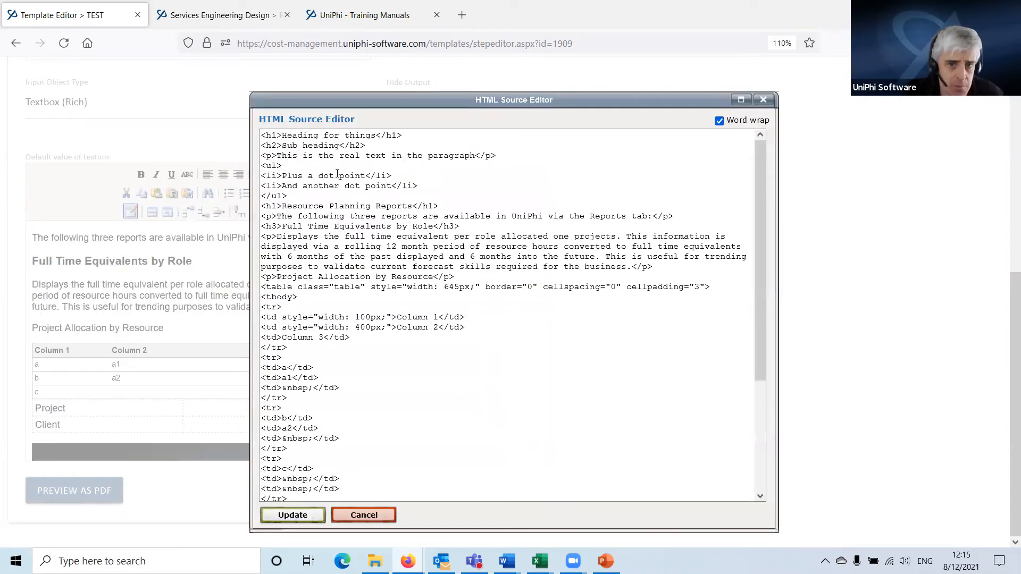
pyautogui.hotkey('ctrl', 'a')
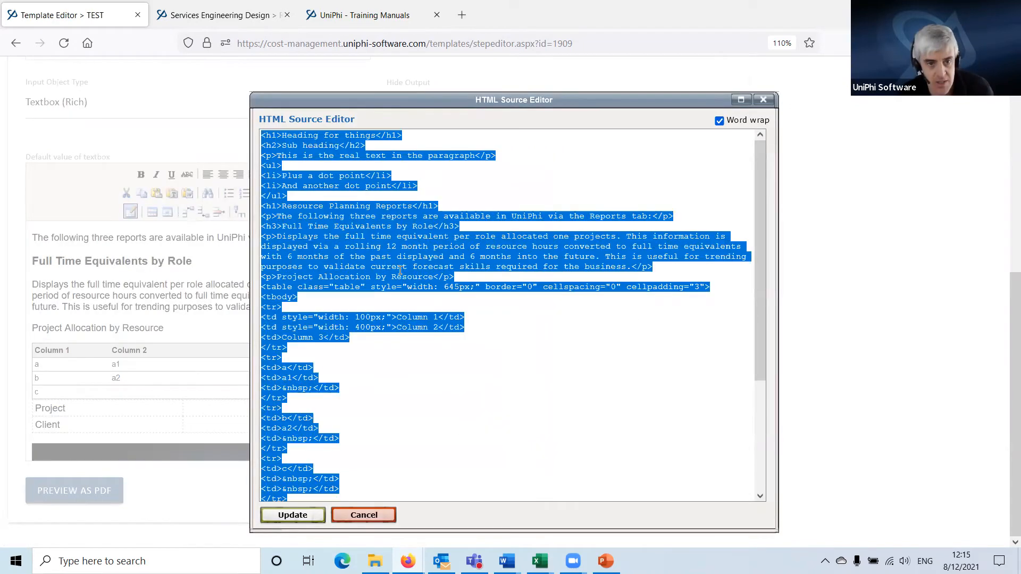
pyautogui.click(397, 299)
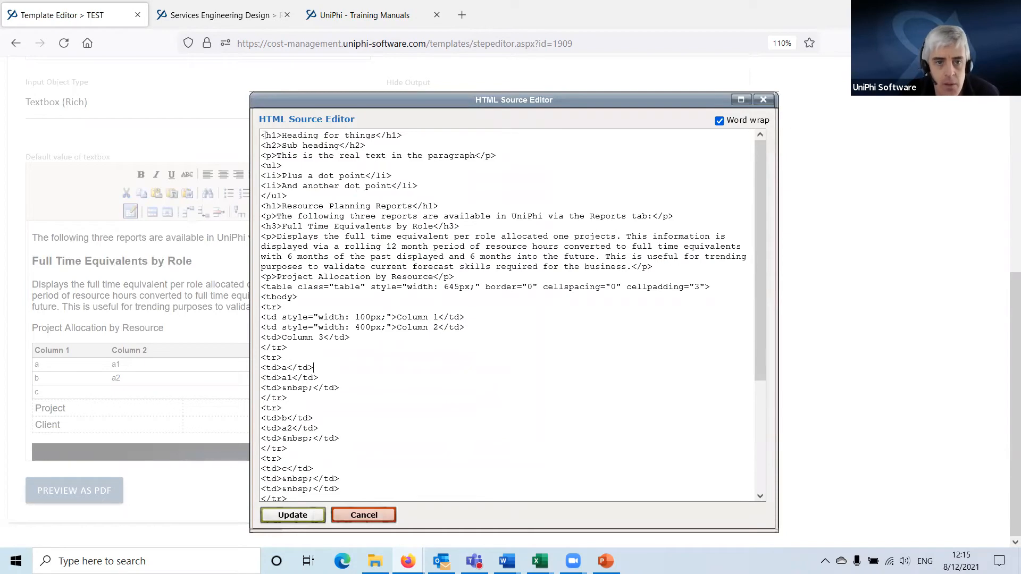
pyautogui.moveTo(261, 135); pyautogui.dragTo(407, 488)
pyautogui.hotkey('ctrl', 'c')
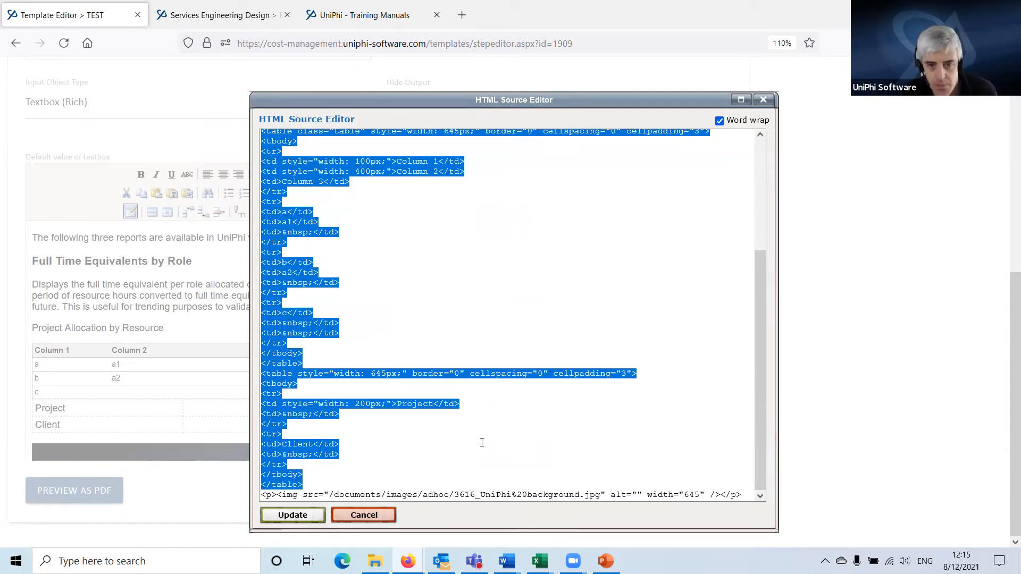
pyautogui.click(482, 443)
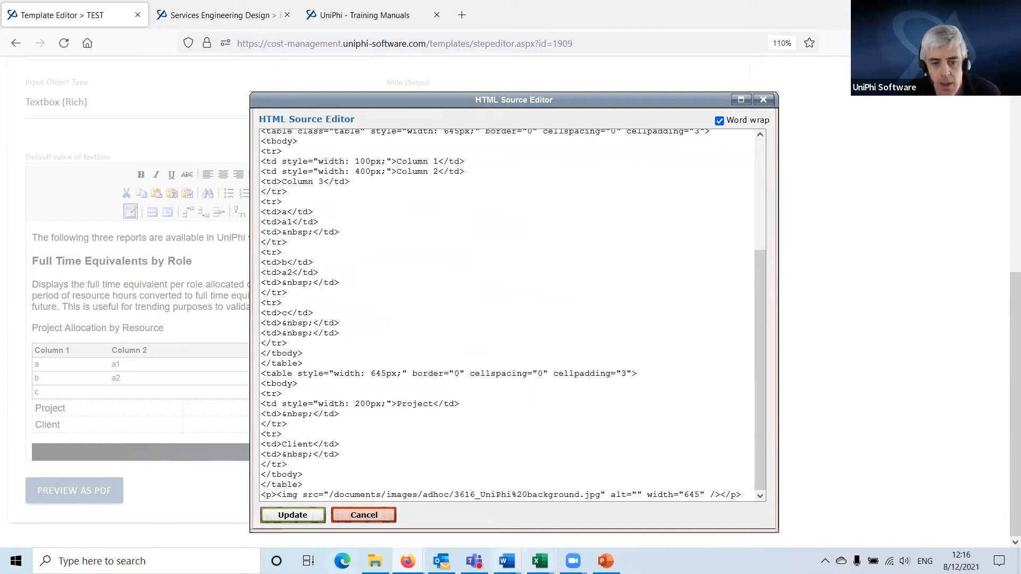
pyautogui.click(106, 561)
pyautogui.write('word')
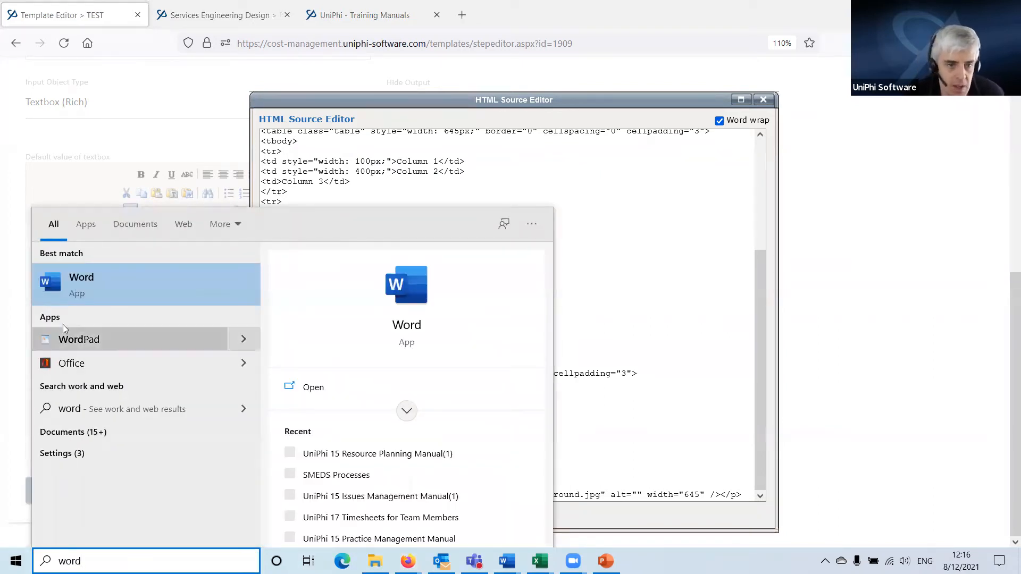
pyautogui.click(71, 340)
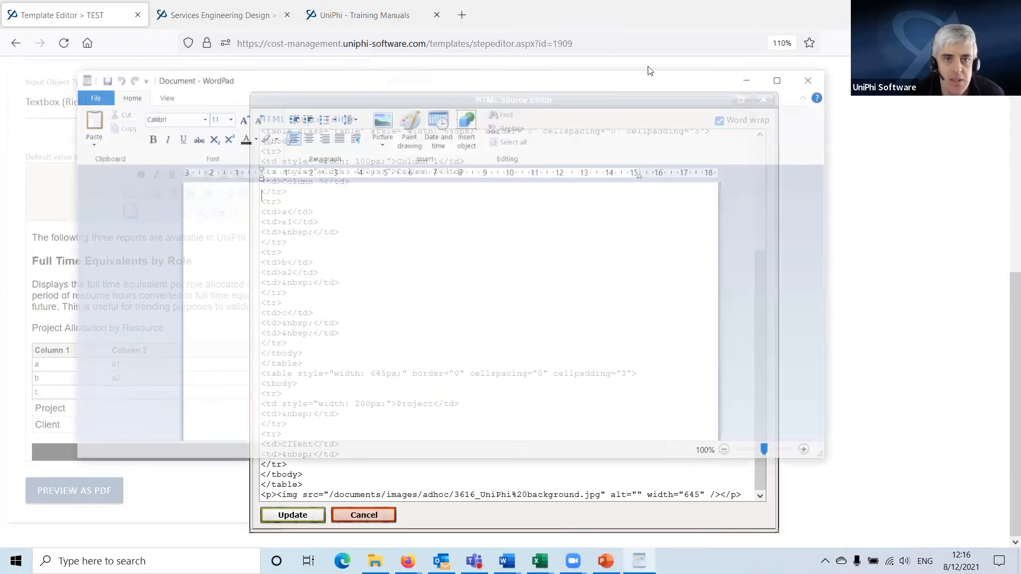
pyautogui.click(814, 78)
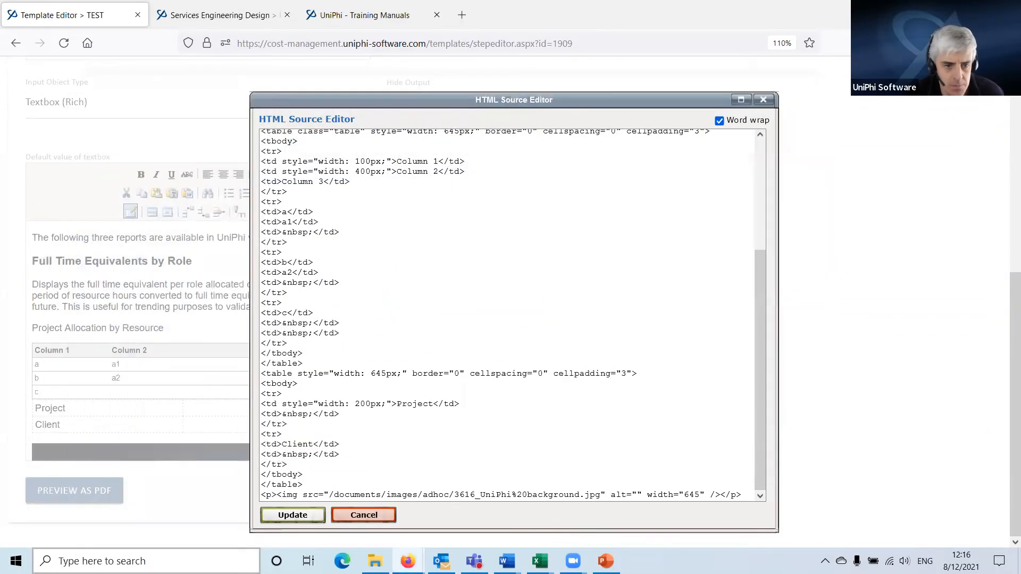
# - Open Notepad and paste the copied HTML source into a blank document
pyautogui.press('super+s')
pyautogui.write('pad')
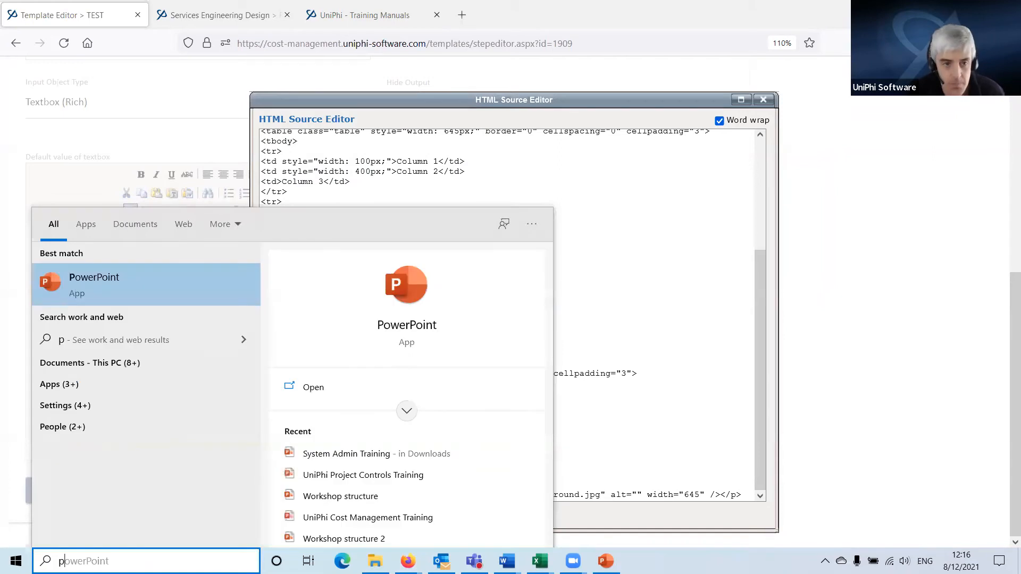
pyautogui.press('BackSpace')
pyautogui.press('BackSpace')
pyautogui.press('BackSpace')
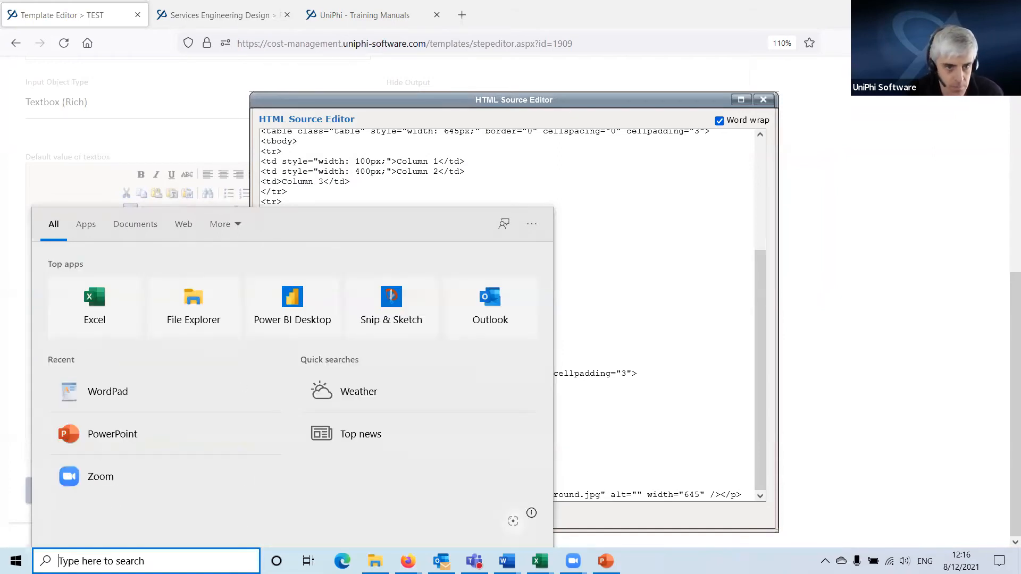
pyautogui.write('text')
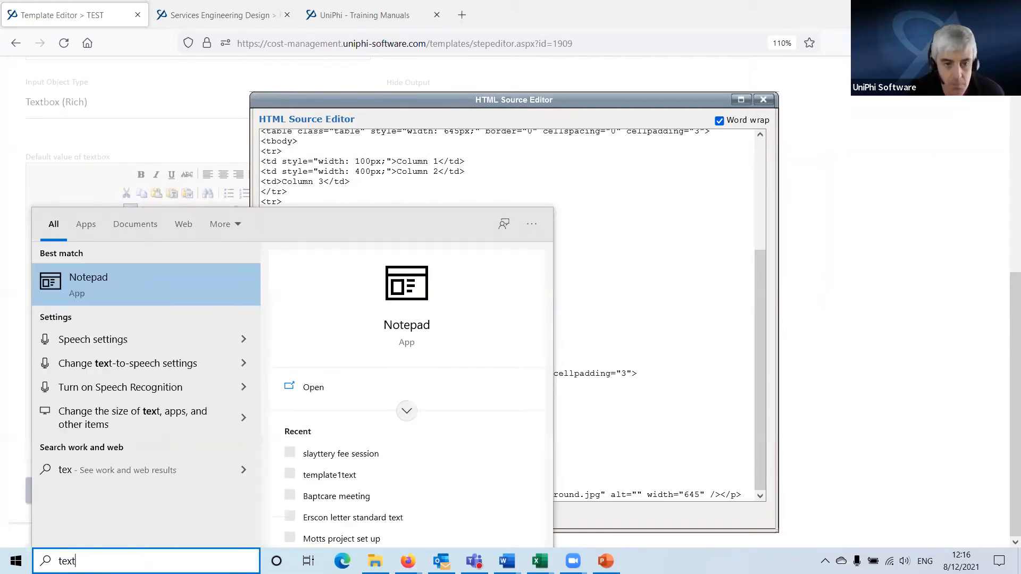
pyautogui.click(93, 283)
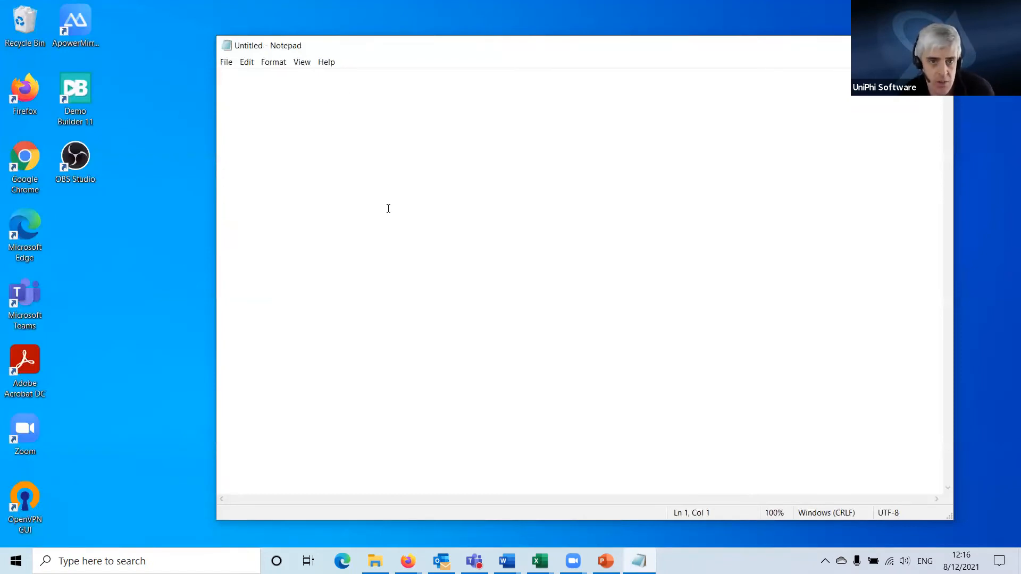
pyautogui.hotkey('ctrl', 'v')
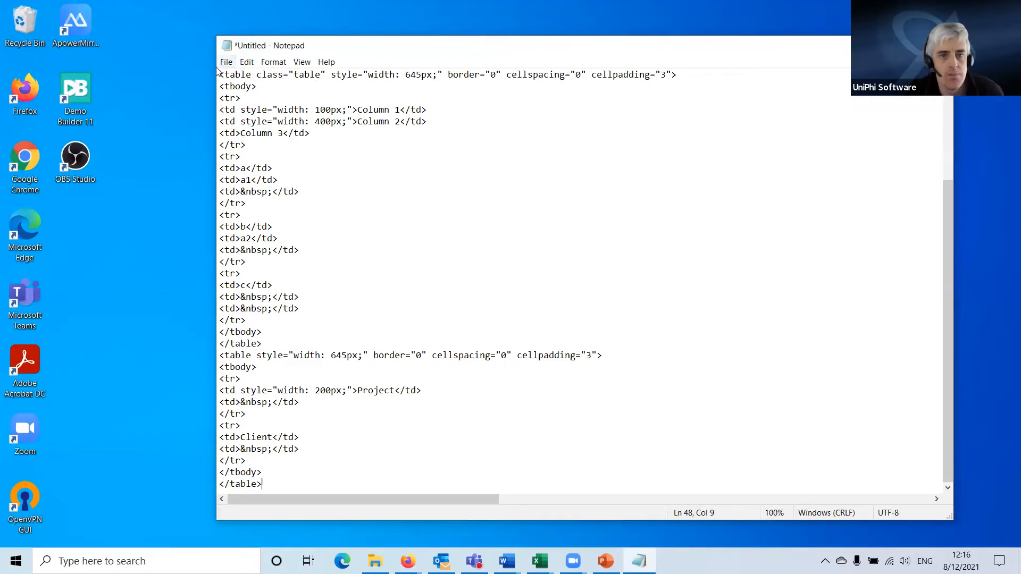
# - Save the Notepad document in the Documents folder as the text file "Letter form1"
pyautogui.click(247, 62)
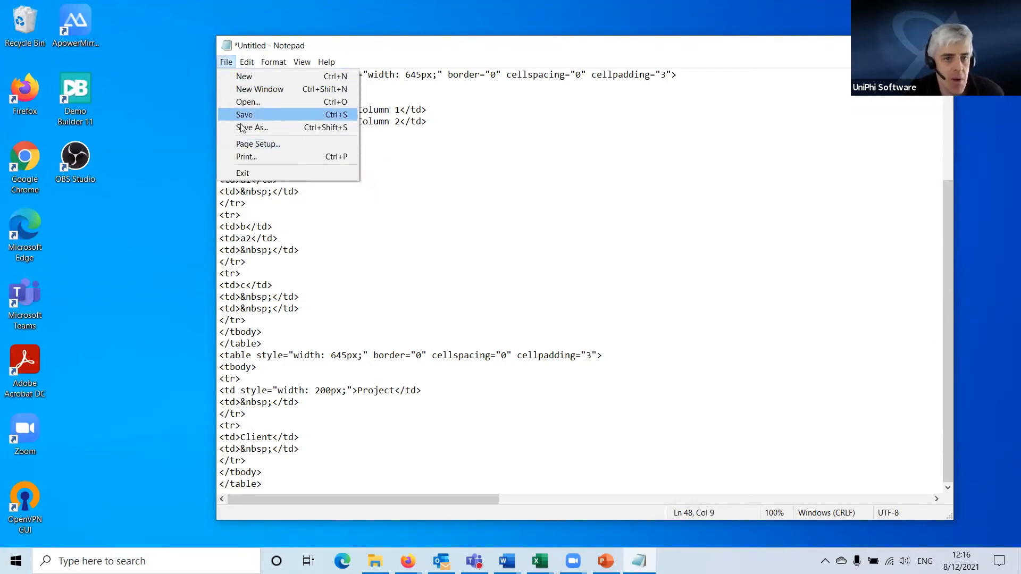
pyautogui.click(249, 130)
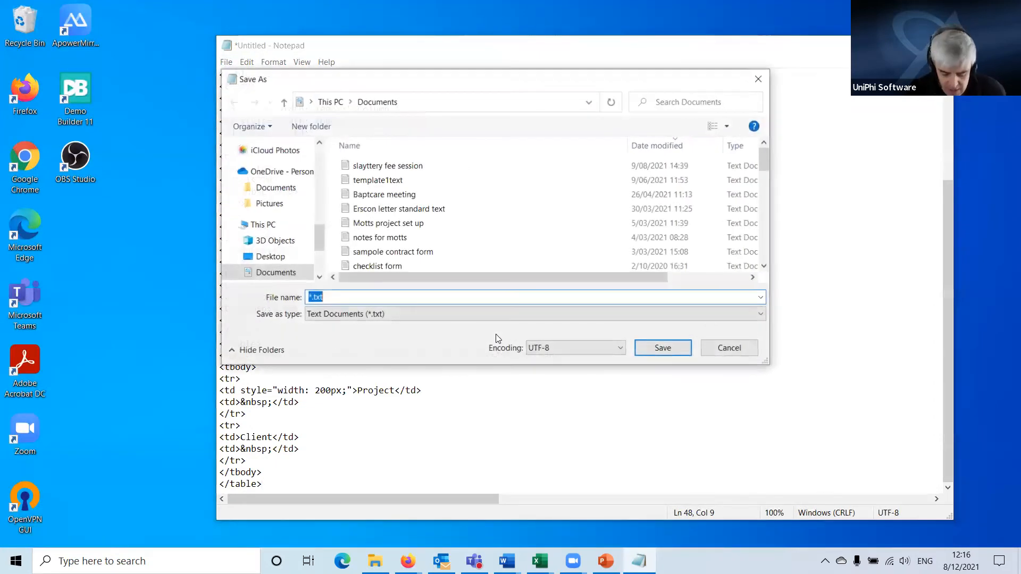
pyautogui.write('Letter form1')
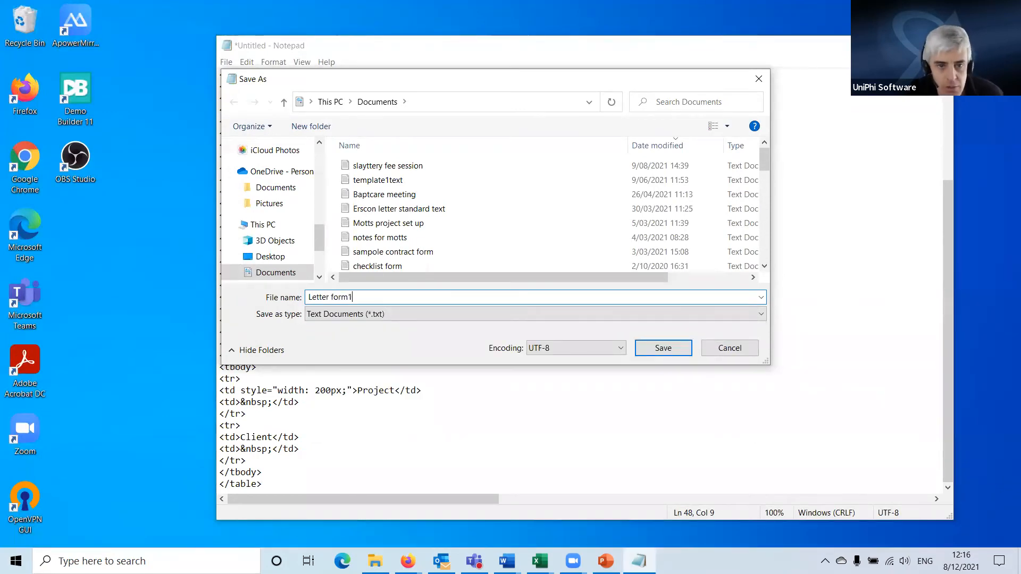
pyautogui.press('Return')
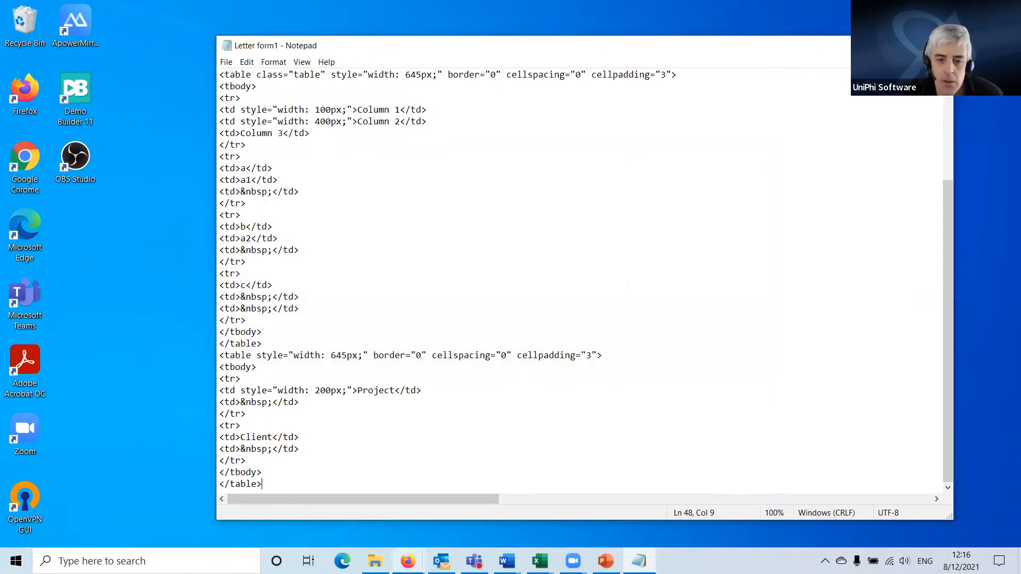
# - Return to the TEST template in Firefox, close the HTML source editor, save step 12 and title step 13 "Second Rich text"
pyautogui.click(408, 561)
pyautogui.click(458, 514)
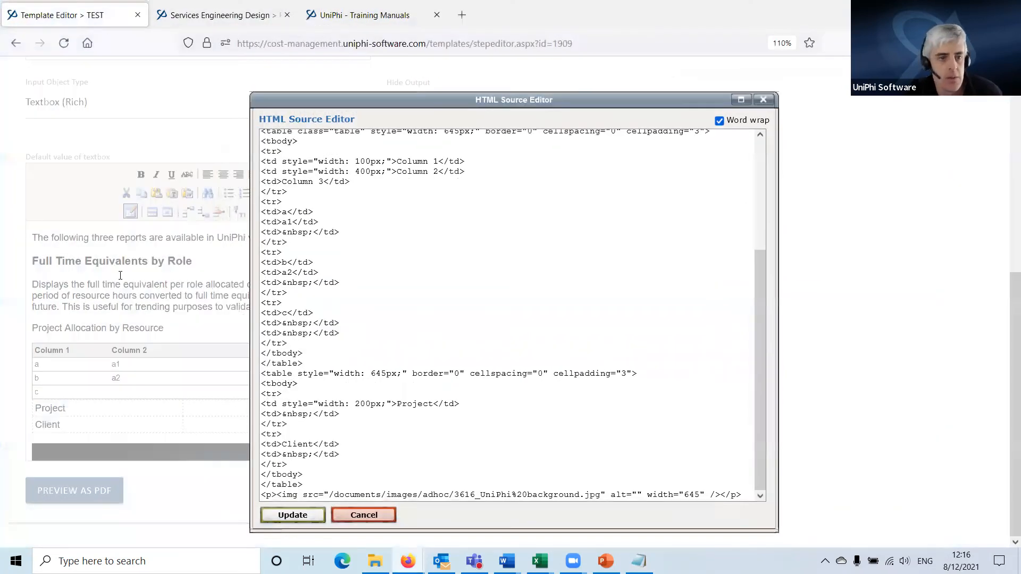
pyautogui.press('Escape')
pyautogui.scroll(6, 120, 275)
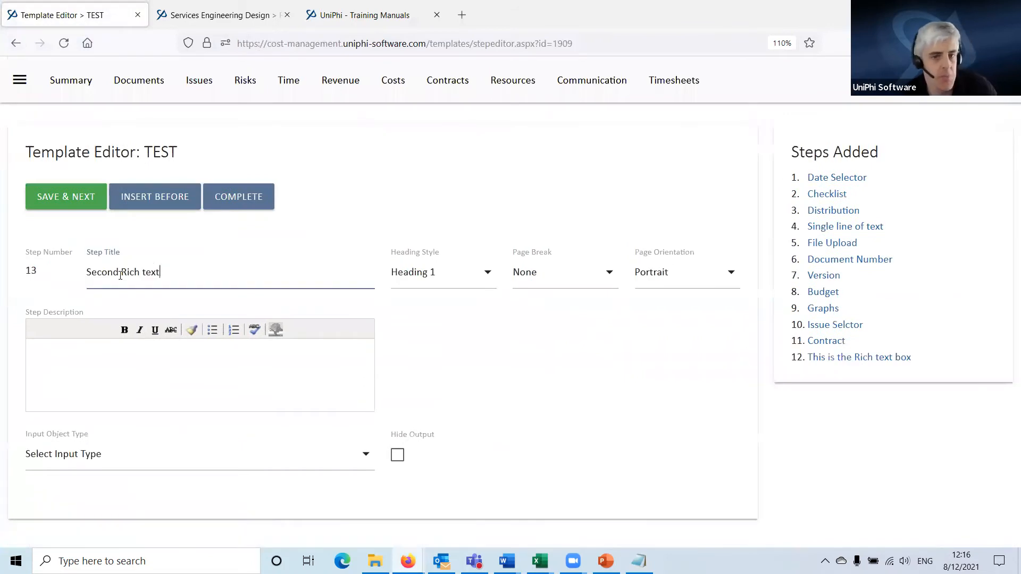
# - Set the input object type of step 13 to Textbox (Rich)
pyautogui.click(83, 456)
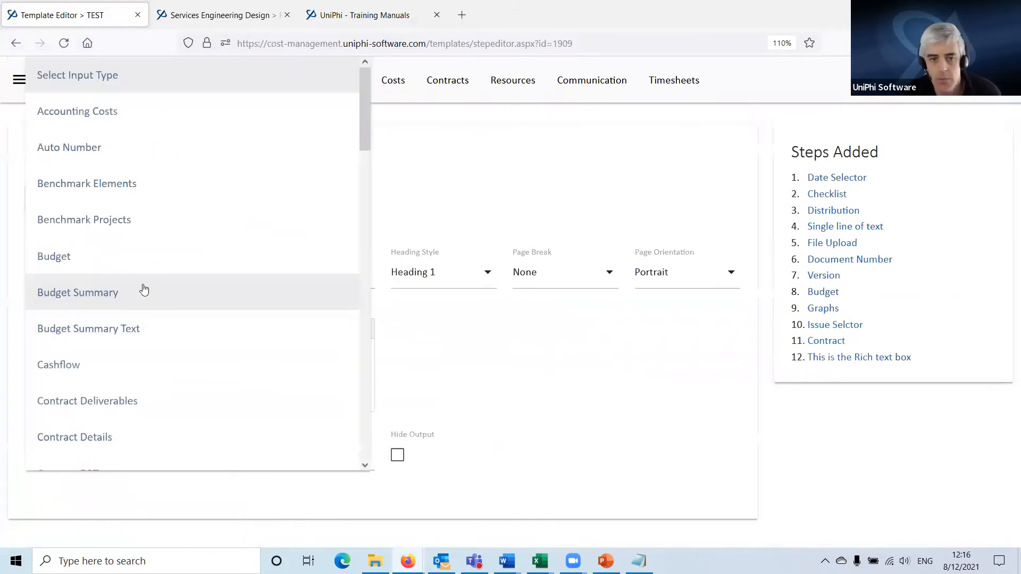
pyautogui.scroll(-10, 163, 298)
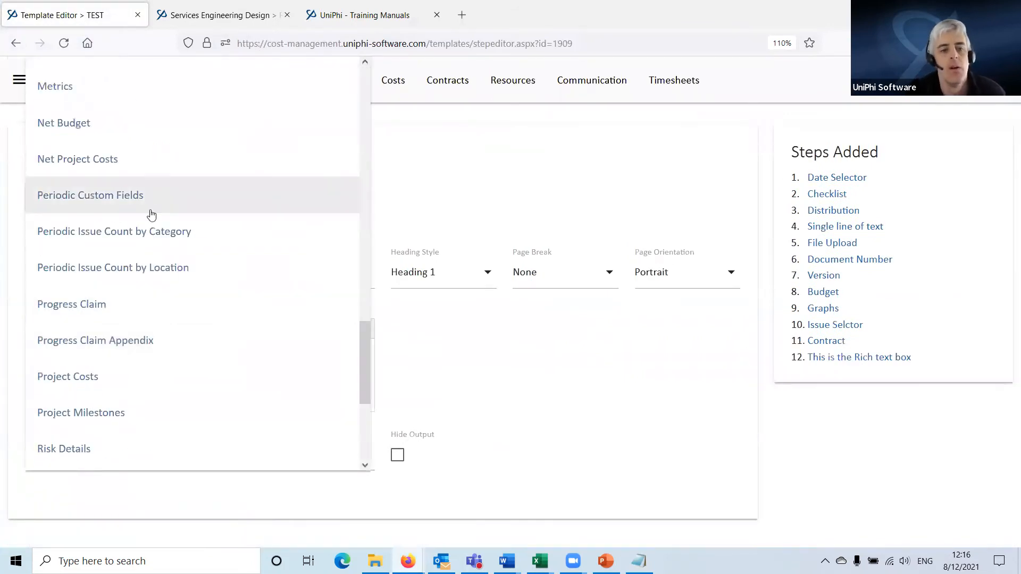
pyautogui.scroll(-5, 138, 393)
pyautogui.click(141, 424)
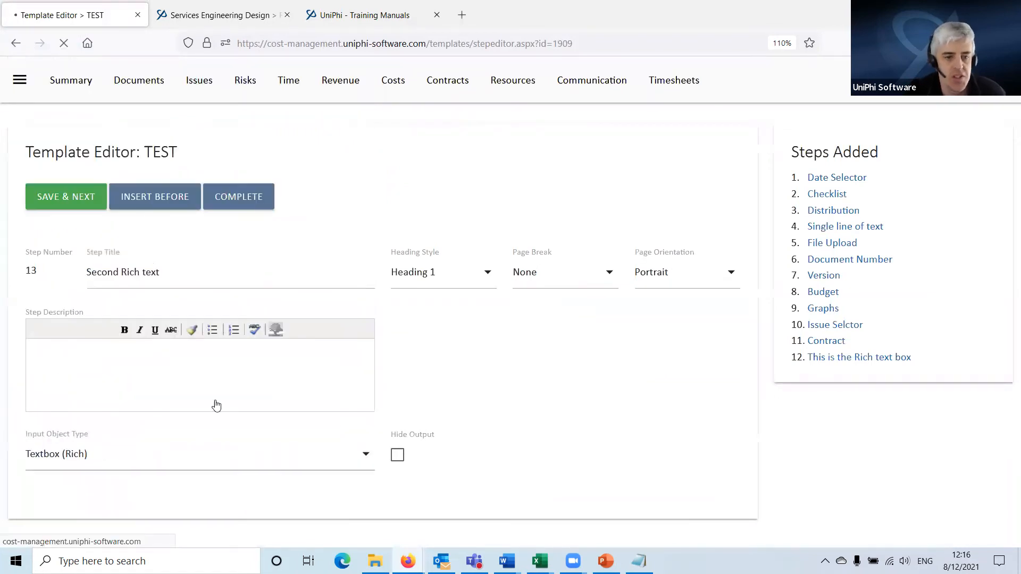
# - Paste the copied HTML source into step 13's default textbox value, apply it and check the resulting headings and tables
pyautogui.scroll(-6, 372, 404)
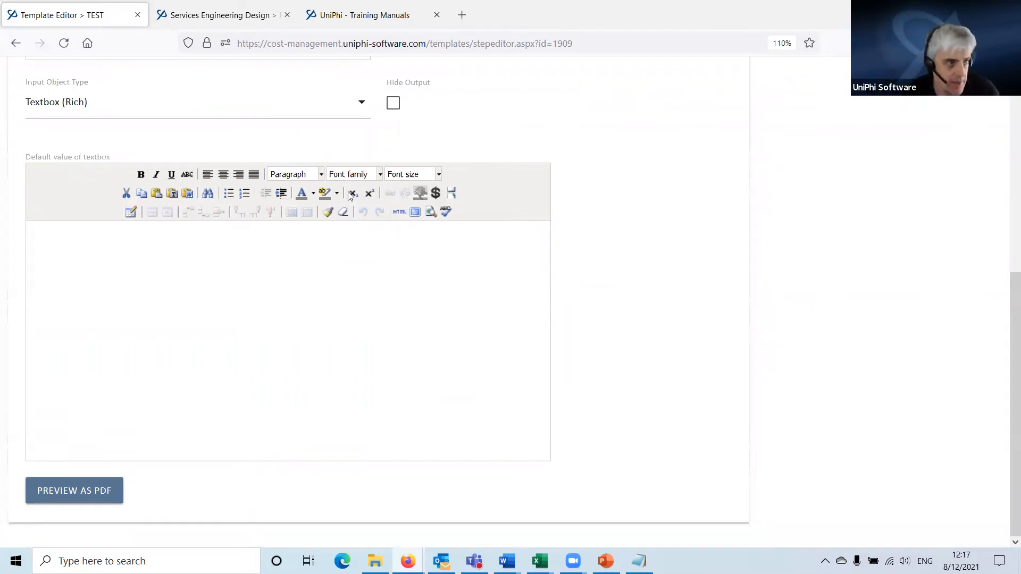
pyautogui.click(401, 212)
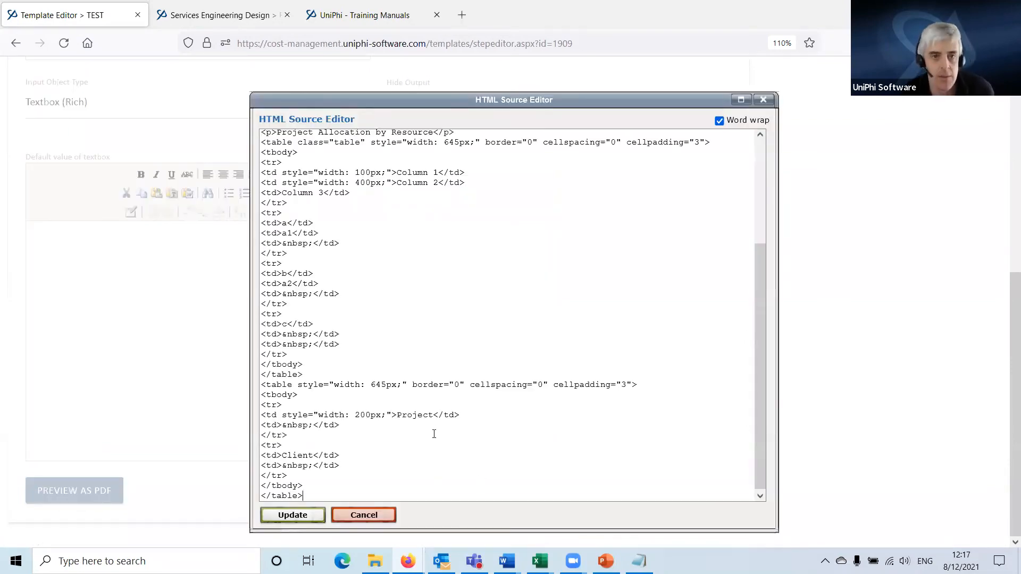
pyautogui.click(299, 517)
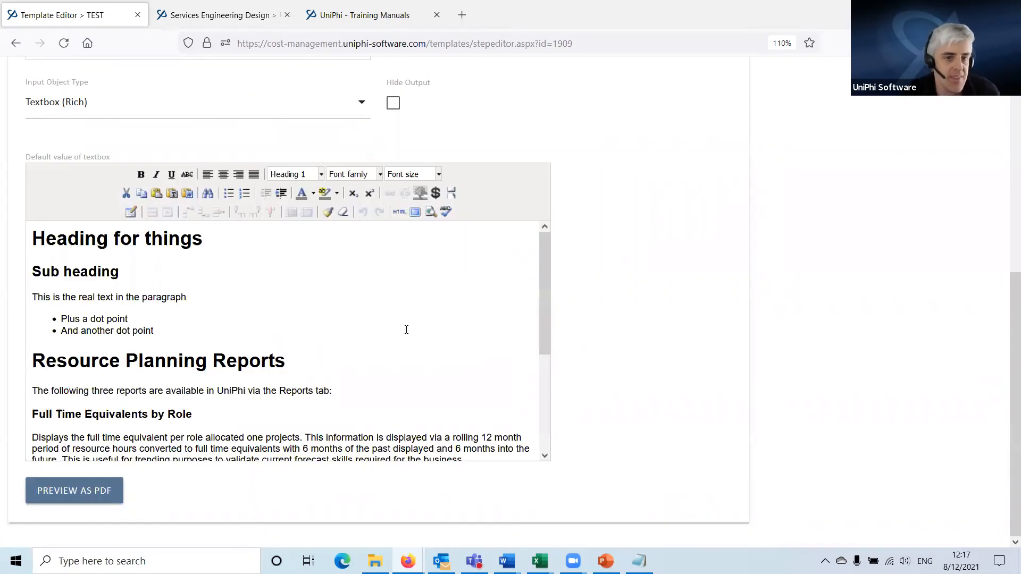
pyautogui.scroll(-3, 406, 356)
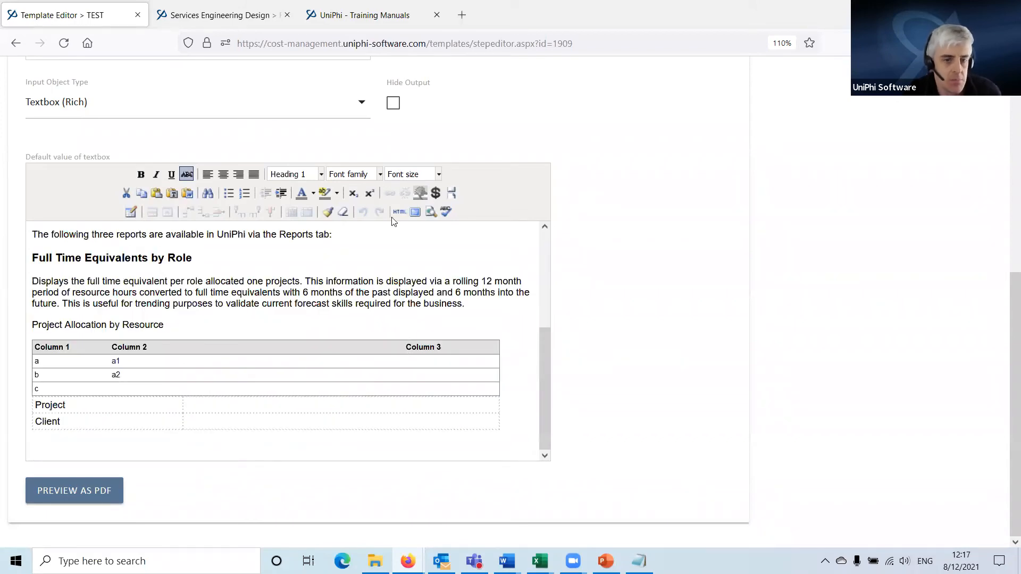
pyautogui.scroll(3, 223, 340)
pyautogui.scroll(1, 171, 401)
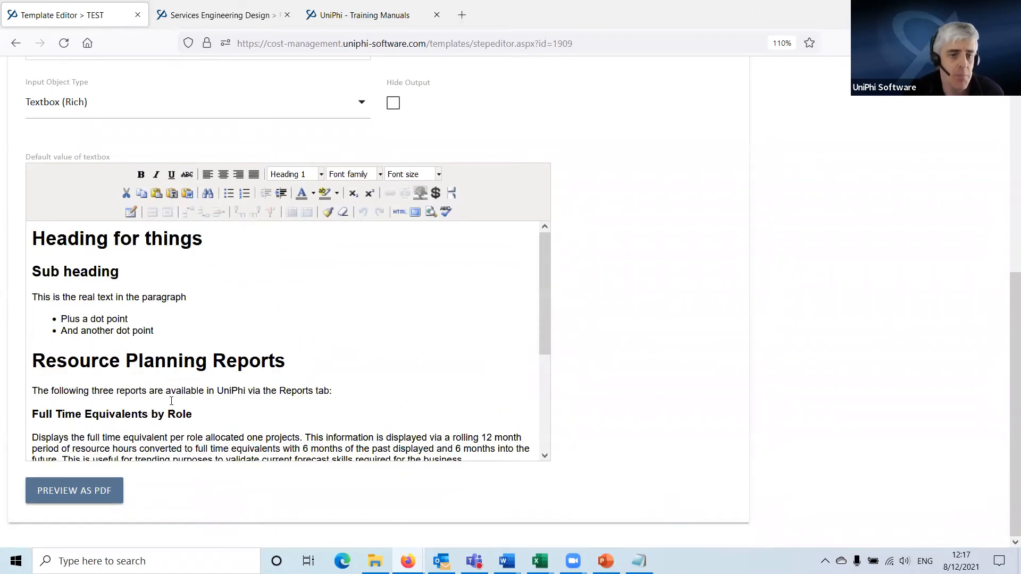
pyautogui.scroll(-4, 172, 401)
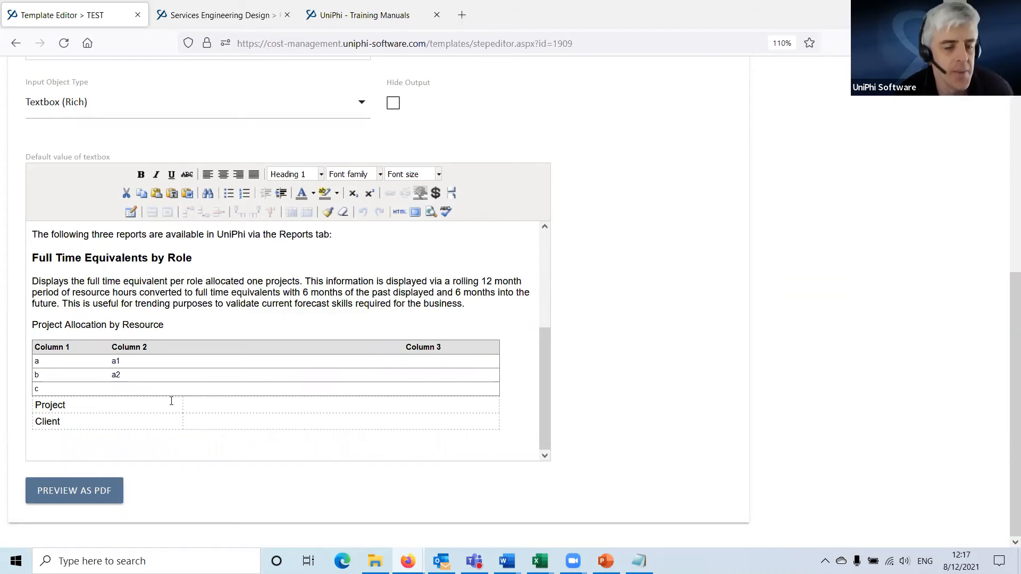
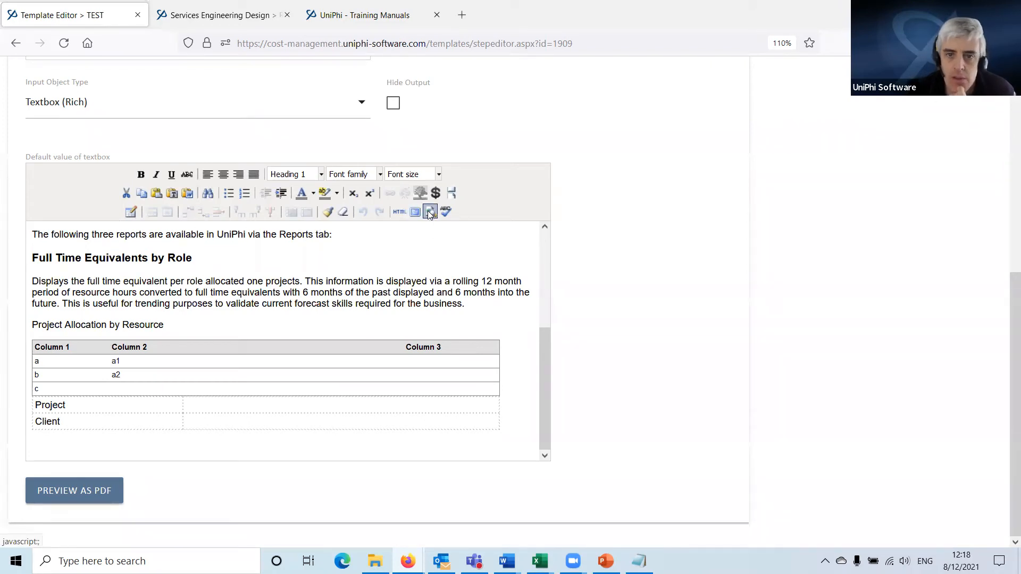
# - Preview step 13's textbox content in a widened preview window, close it and request the PDF preview
pyautogui.click(429, 212)
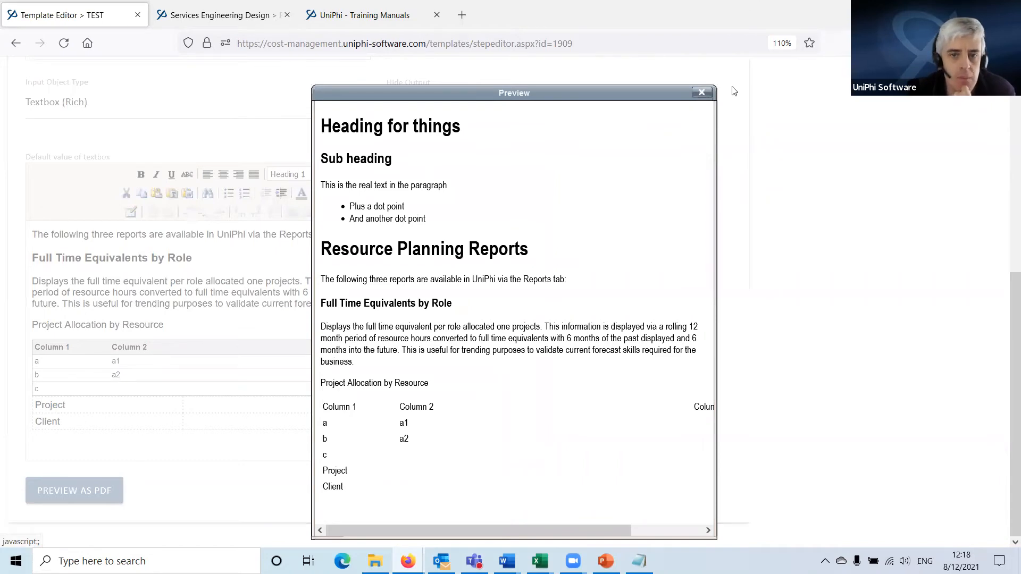
pyautogui.moveTo(722, 155); pyautogui.dragTo(898, 155)
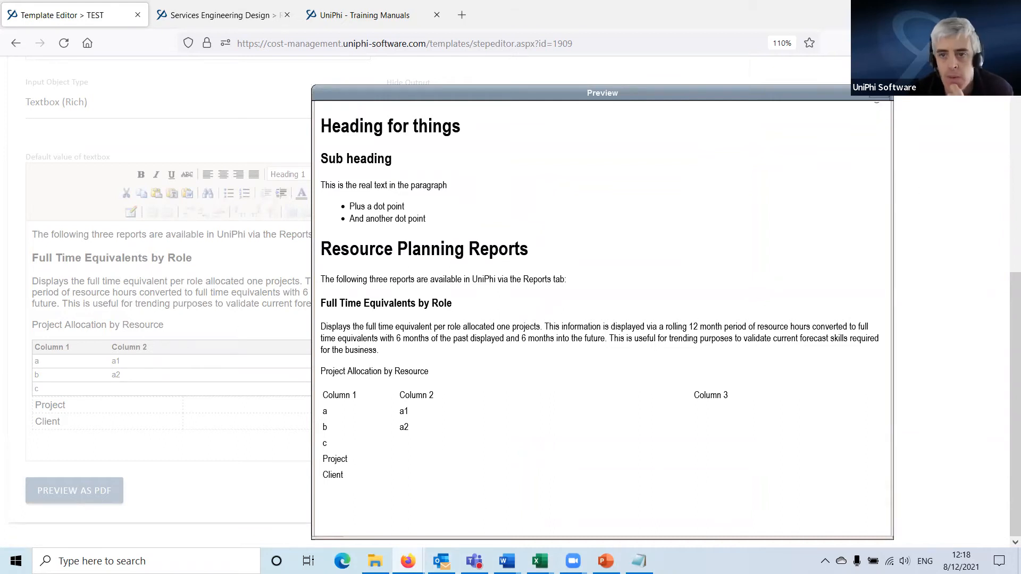
pyautogui.click(883, 117)
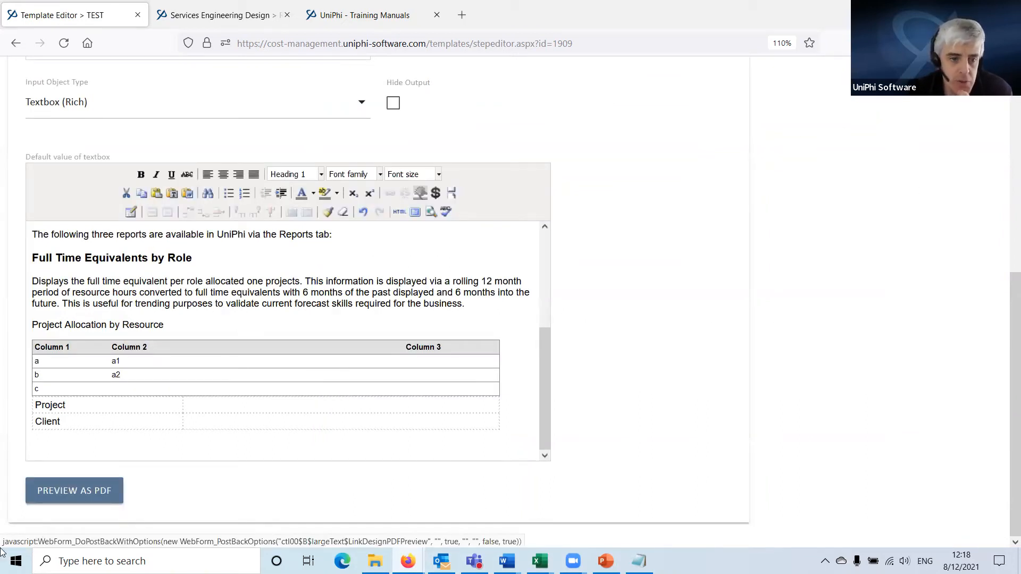
pyautogui.click(83, 493)
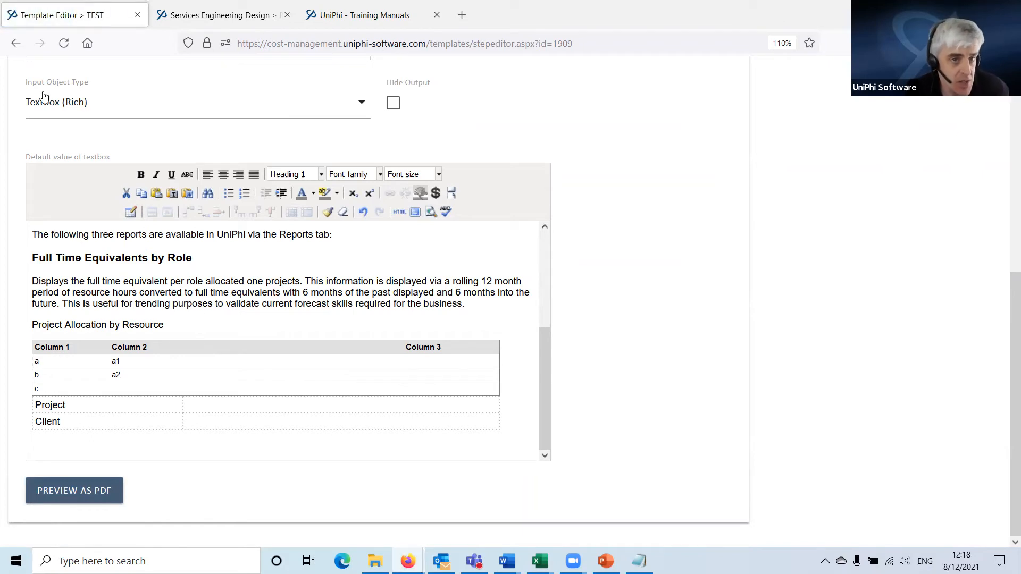
# - Open the downloaded preview.pdf in Adobe Acrobat Reader, go to page 3 and maximize the window
pyautogui.click(921, 43)
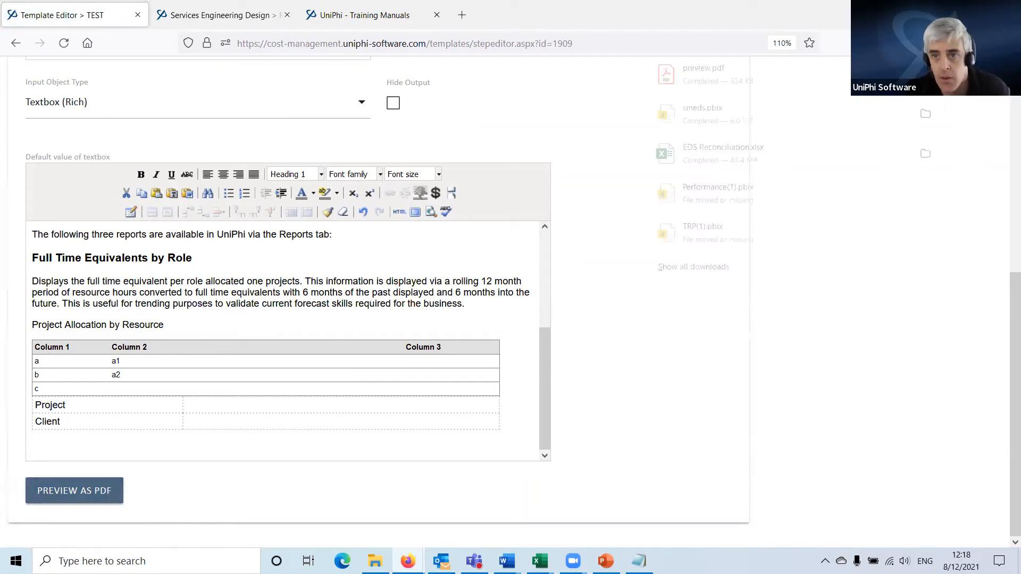
pyautogui.click(712, 92)
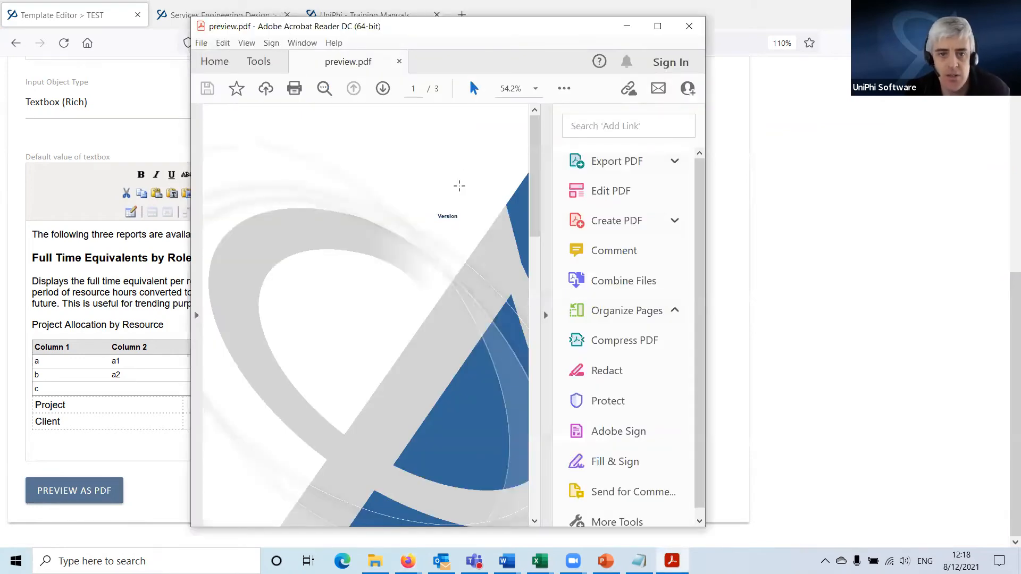
pyautogui.moveTo(453, 187); pyautogui.dragTo(494, 219)
pyautogui.scroll(-15, 342, 271)
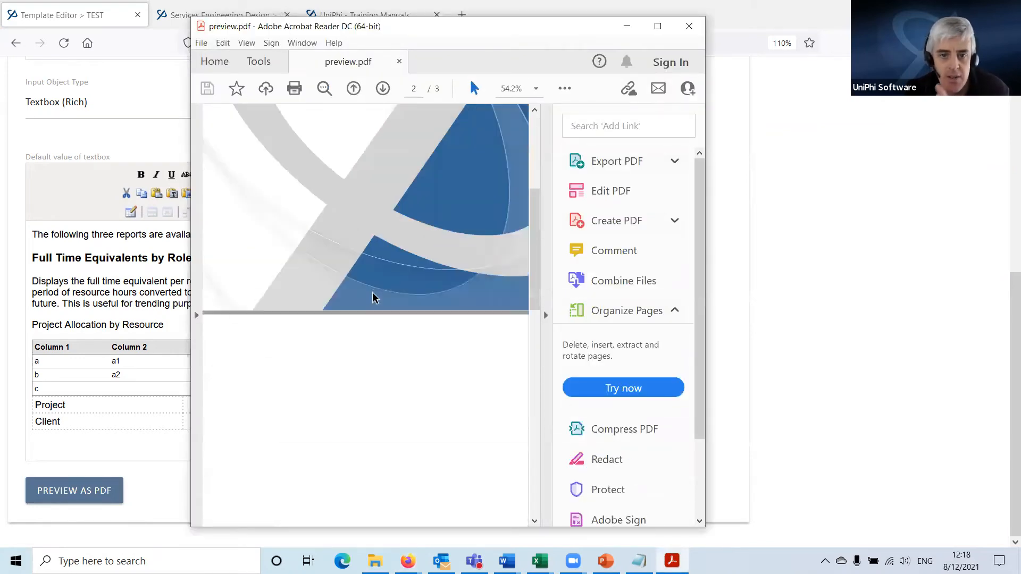
pyautogui.scroll(-5, 385, 270)
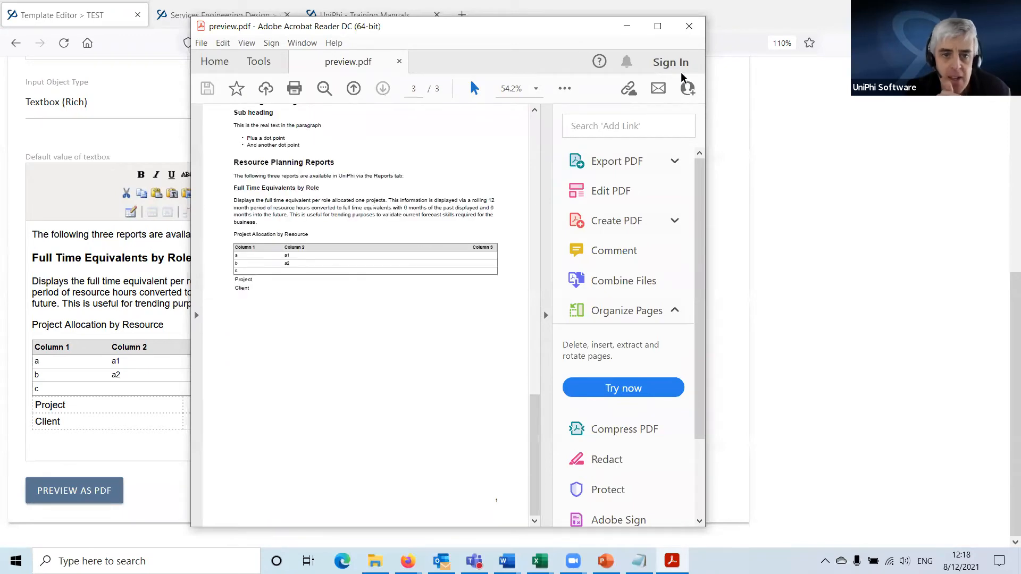
pyautogui.click(658, 26)
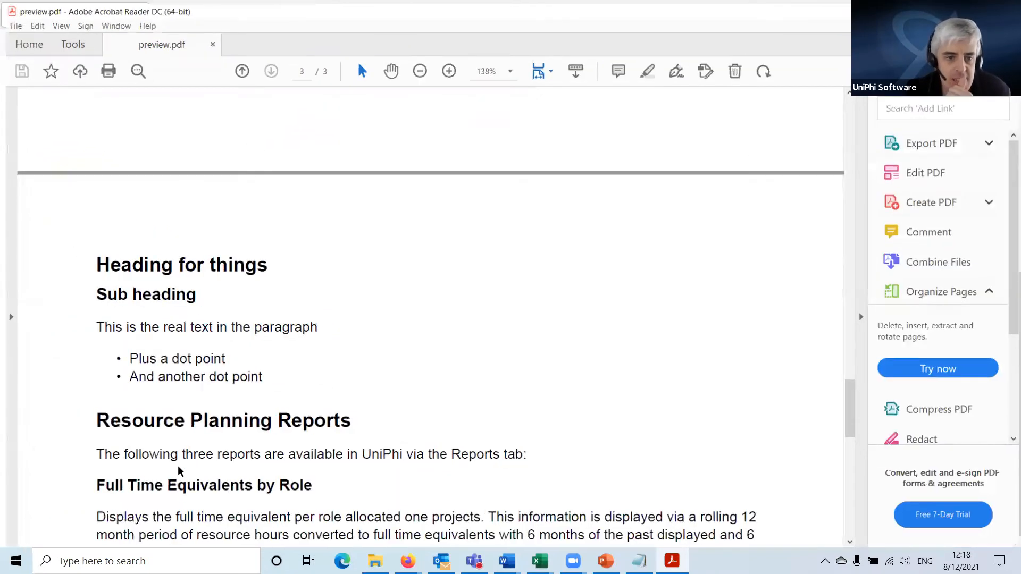
# - Examine the headings, bullet points, paragraphs and tables on page 3 of the PDF, then close the document
pyautogui.scroll(-5, 160, 213)
pyautogui.scroll(-4, 194, 273)
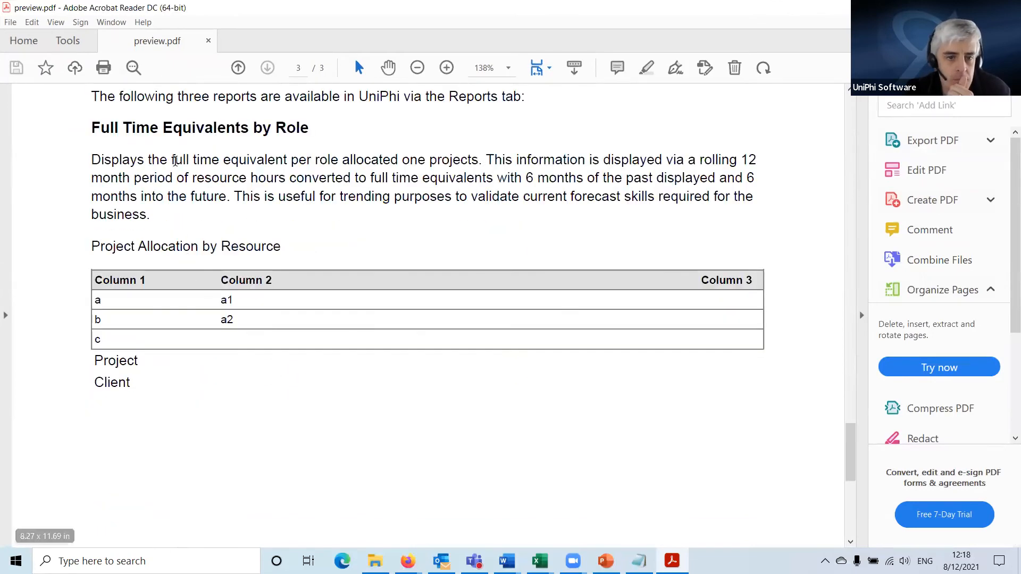
pyautogui.scroll(6, 166, 200)
pyautogui.scroll(-2, 132, 362)
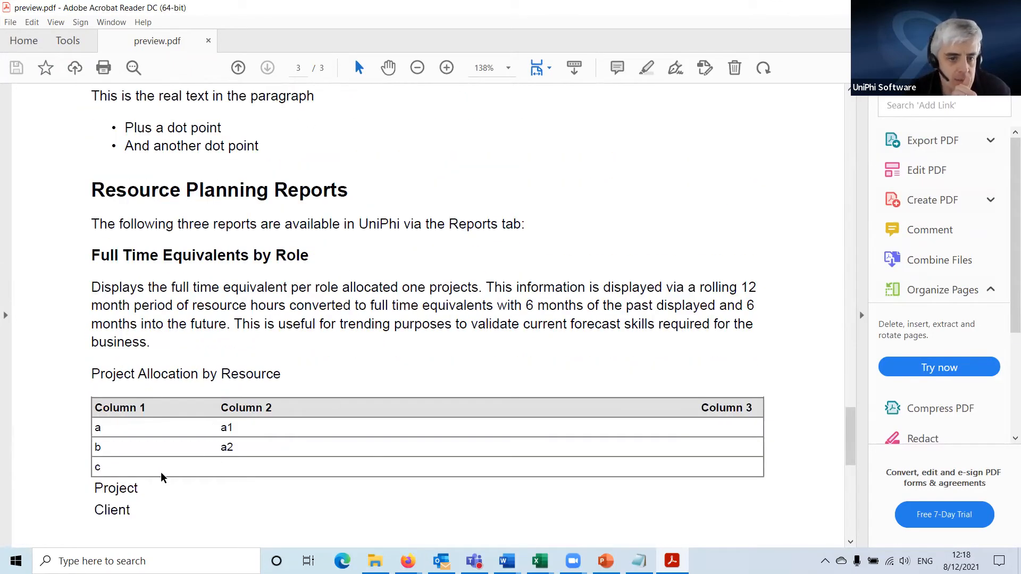
pyautogui.scroll(-2, 102, 481)
pyautogui.scroll(-2, 388, 389)
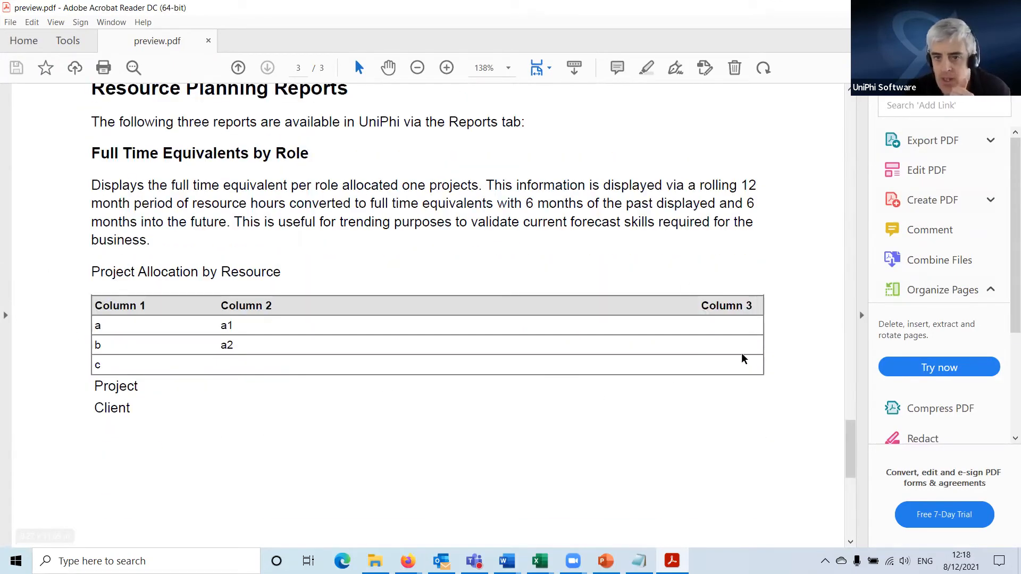
pyautogui.scroll(-1, 743, 358)
pyautogui.scroll(-10, 556, 330)
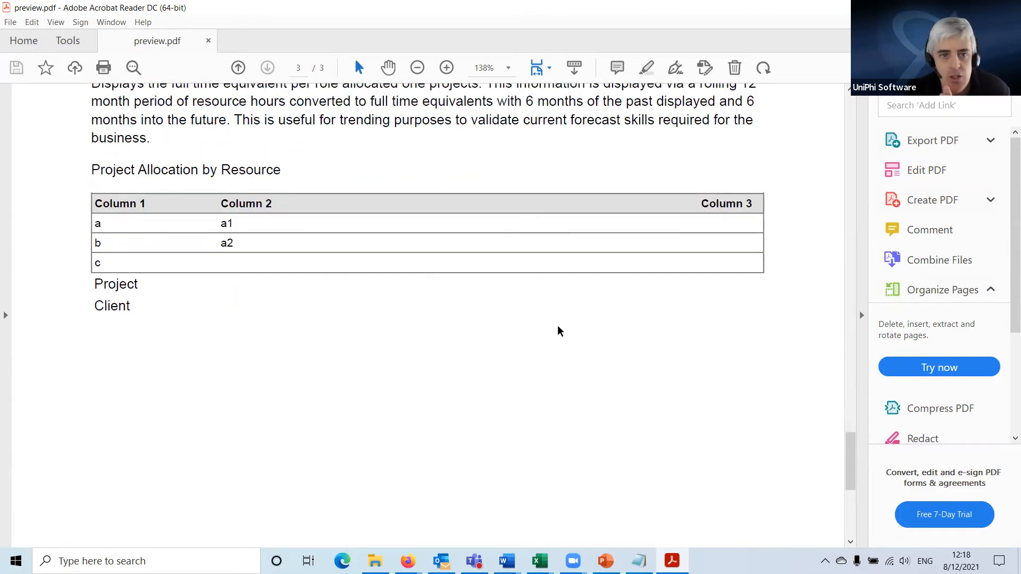
pyautogui.scroll(15, 565, 325)
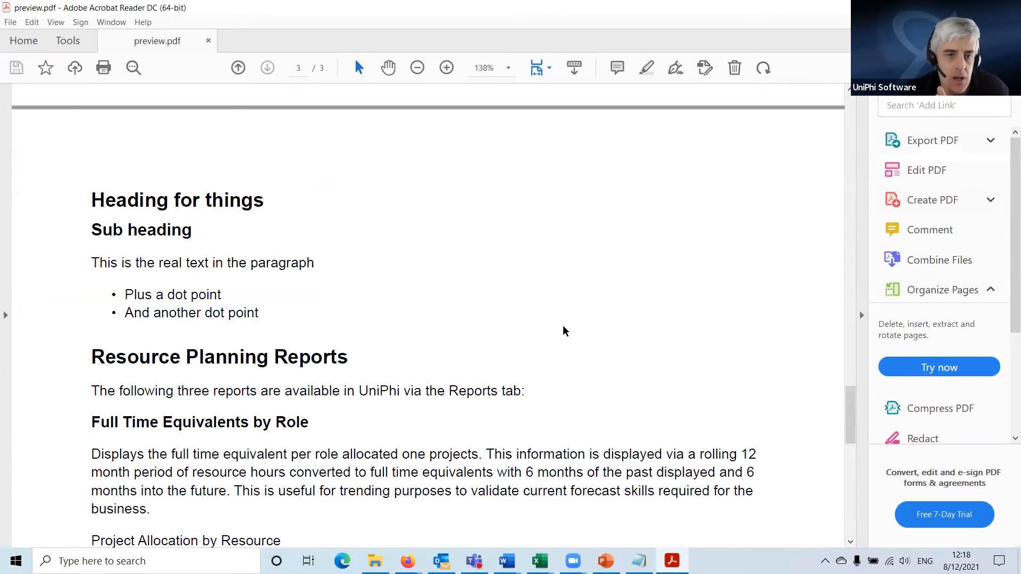
pyautogui.scroll(10, 565, 331)
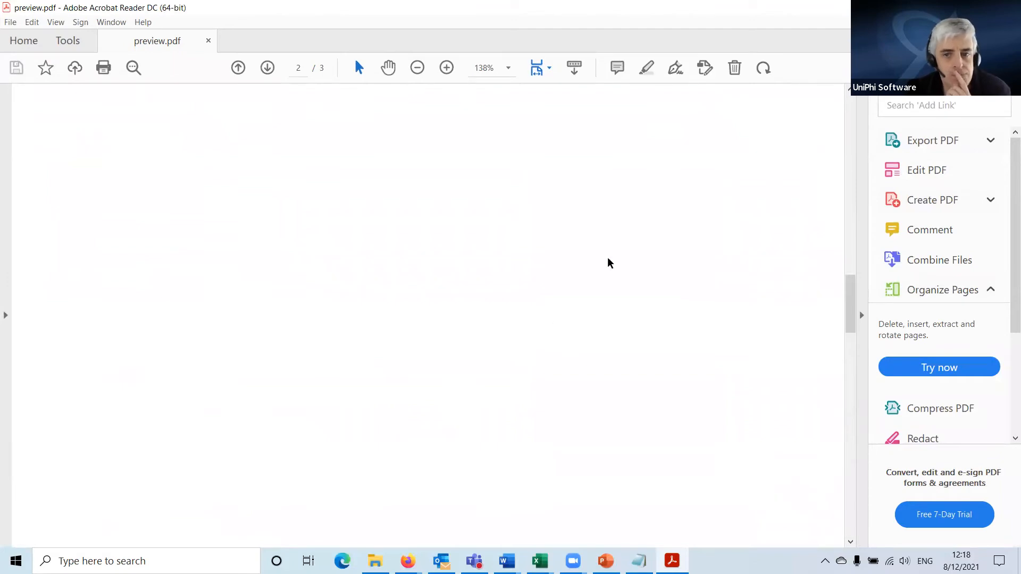
pyautogui.click(1009, 8)
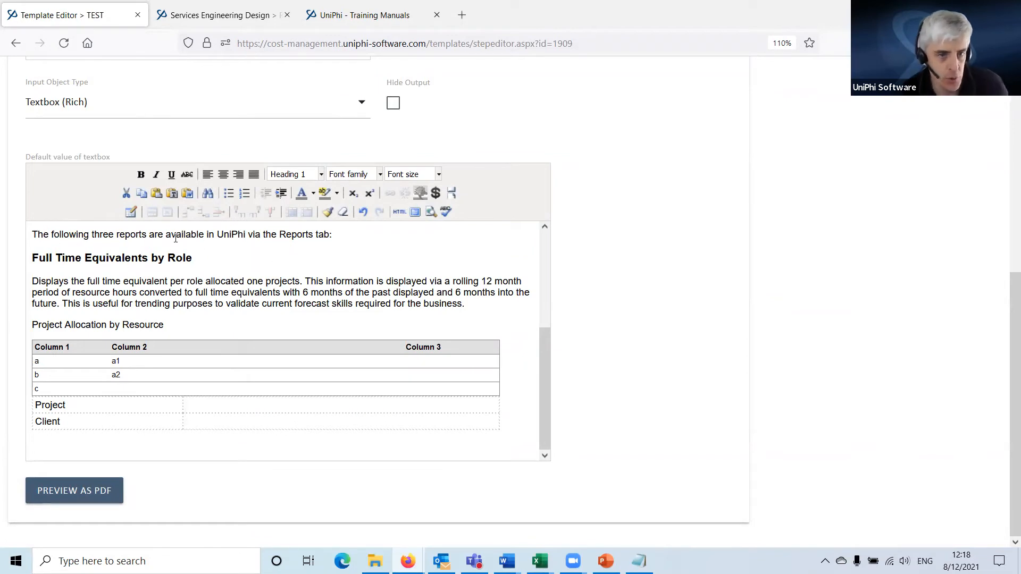
# - Check the available text formats for the "Full Time Equivalents by Role" heading without applying one
pyautogui.click(195, 259)
pyautogui.click(292, 174)
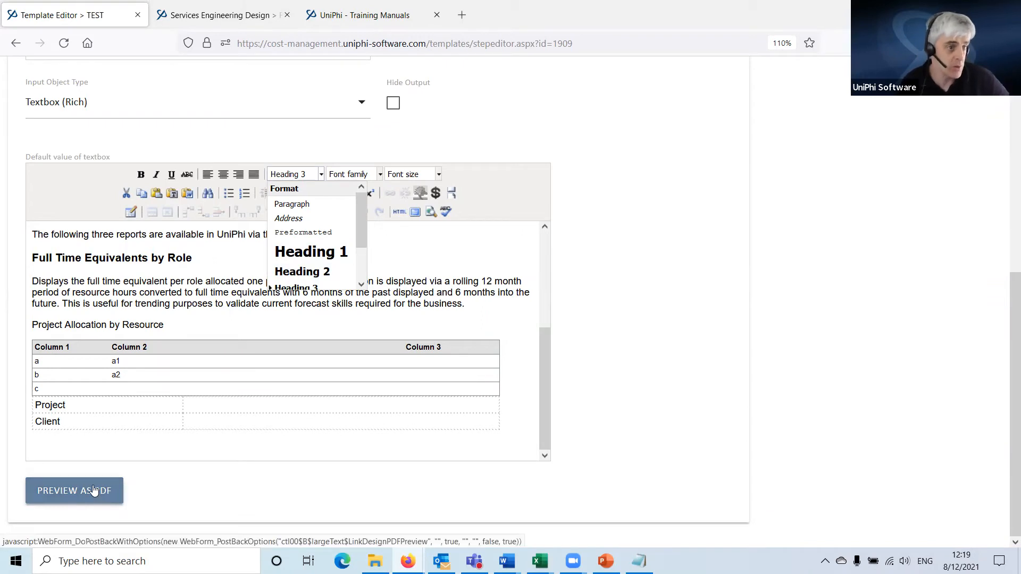
pyautogui.click(476, 326)
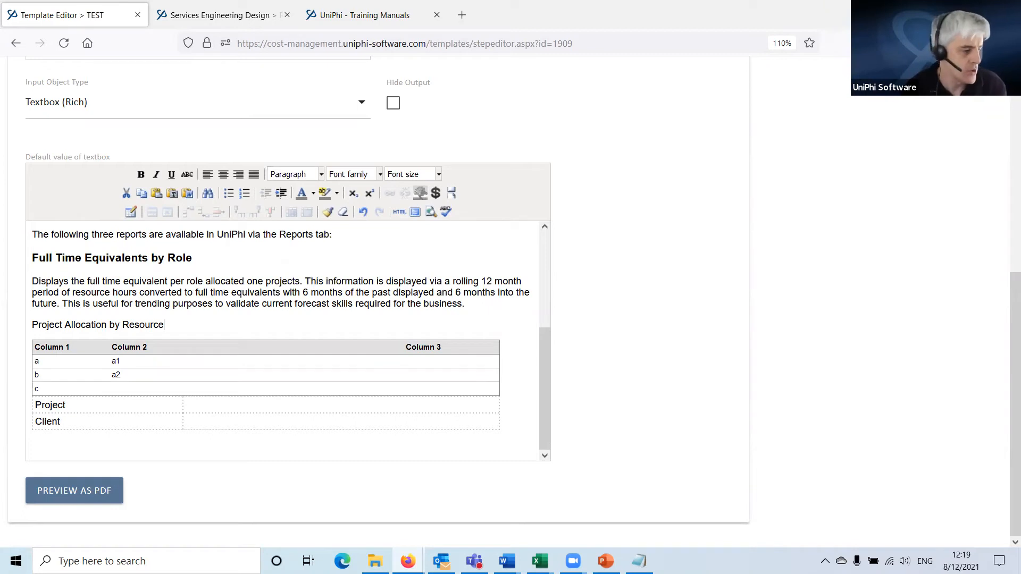
pyautogui.hotkey('alt', 'Tab')
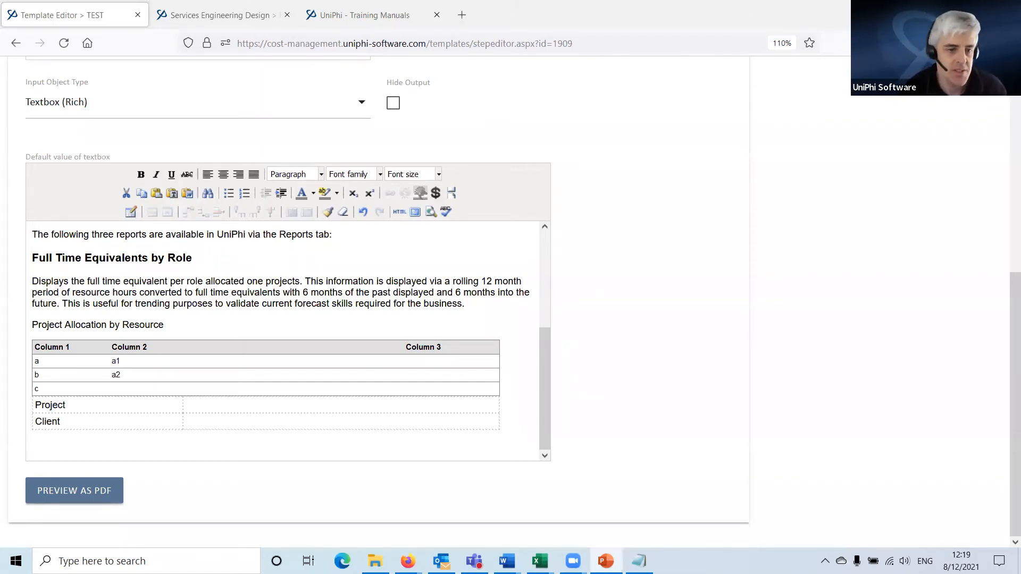
# - Insert the project template variable $project.name into the empty cell beside Project in the second table
pyautogui.click(283, 409)
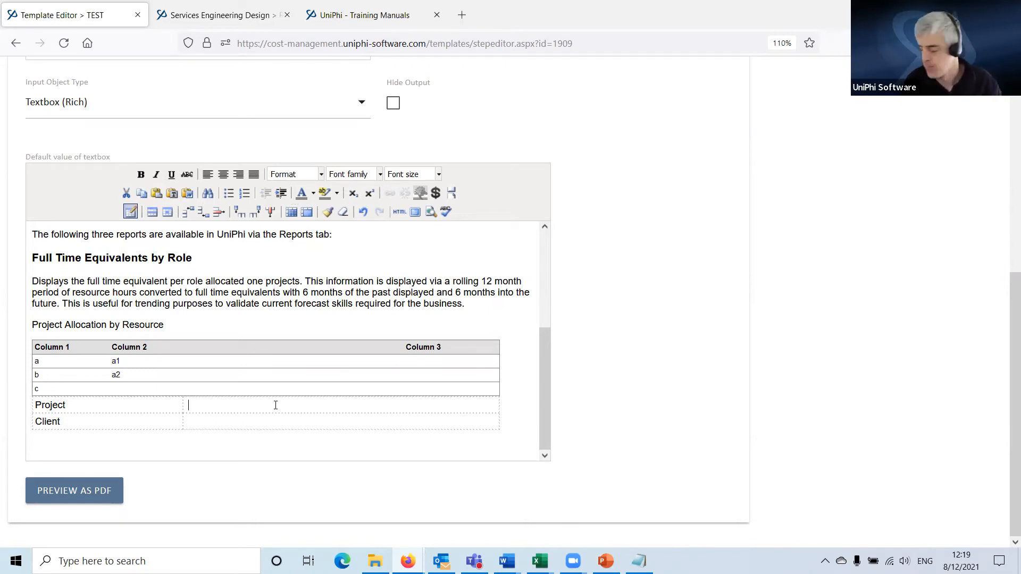
pyautogui.click(436, 193)
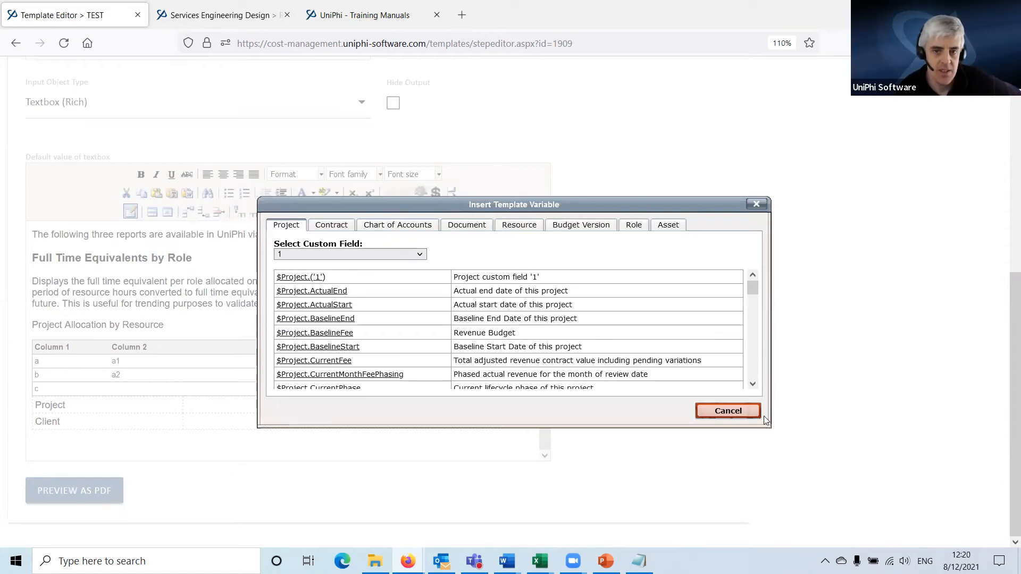
pyautogui.moveTo(515, 203); pyautogui.dragTo(264, 182)
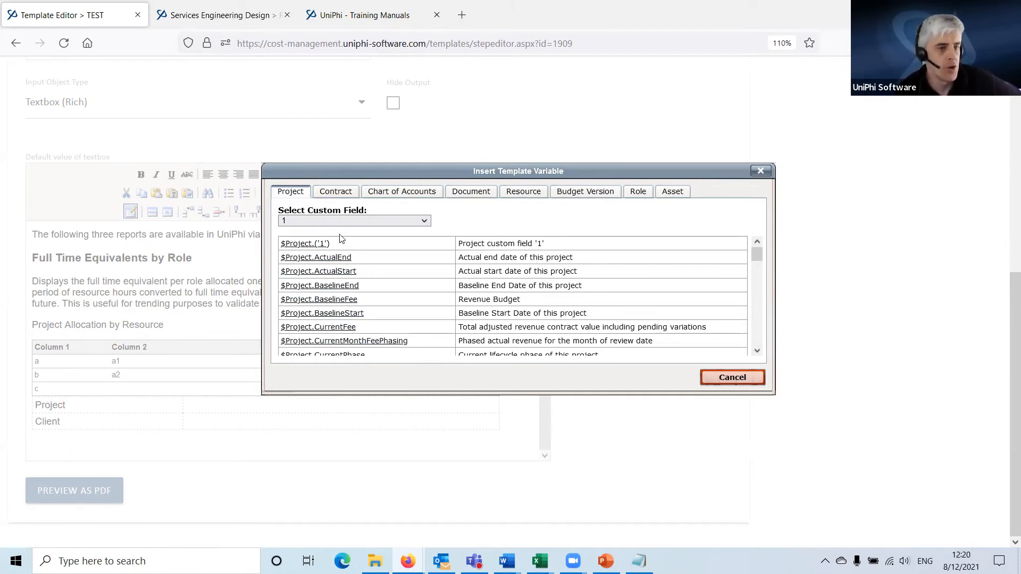
pyautogui.scroll(-1, 339, 270)
pyautogui.scroll(-3, 339, 269)
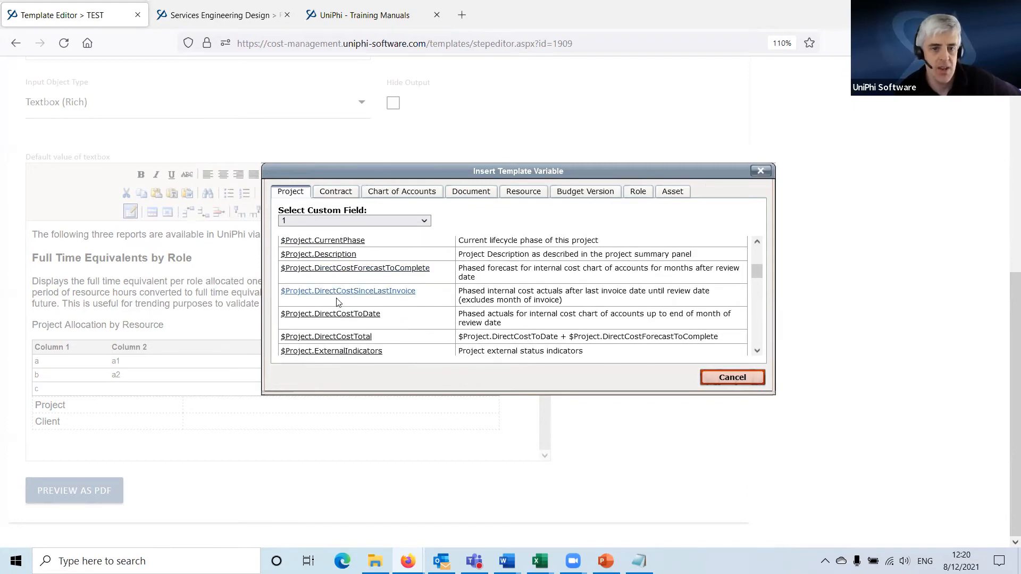
pyautogui.scroll(10, 340, 308)
pyautogui.scroll(-5, 340, 308)
pyautogui.scroll(-1, 487, 301)
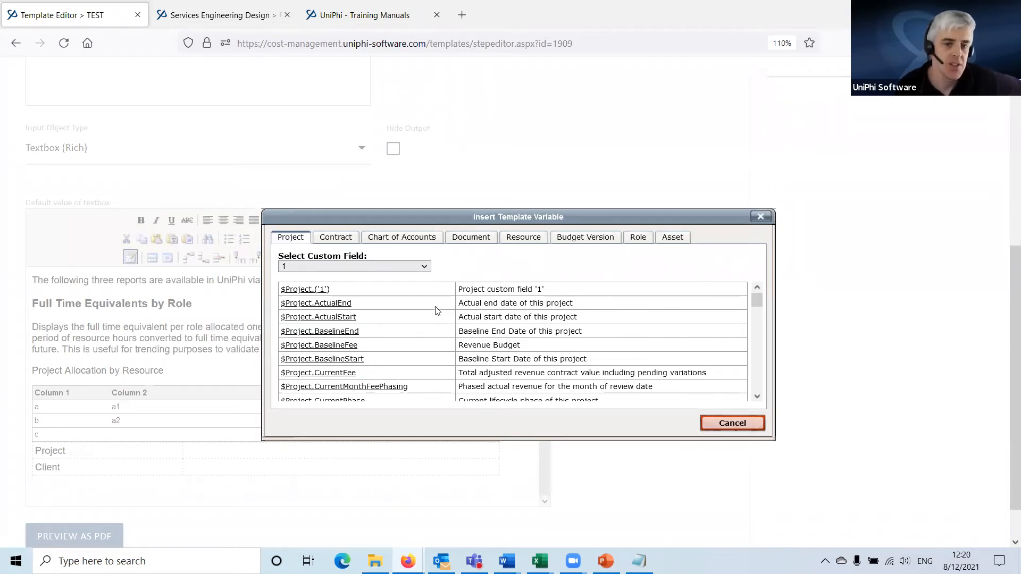
pyautogui.scroll(-2, 417, 297)
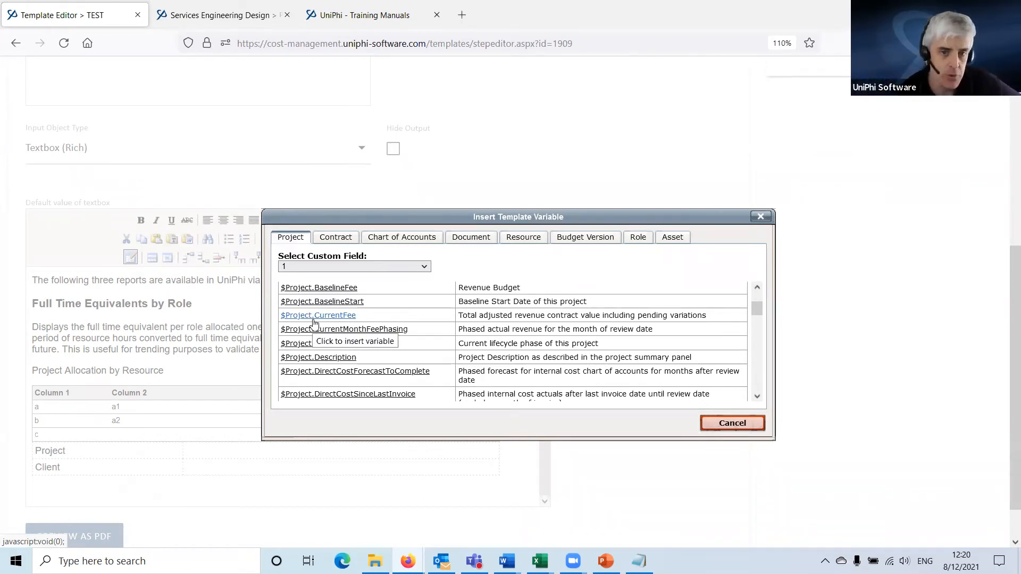
pyautogui.scroll(2, 373, 326)
pyautogui.scroll(-3, 373, 325)
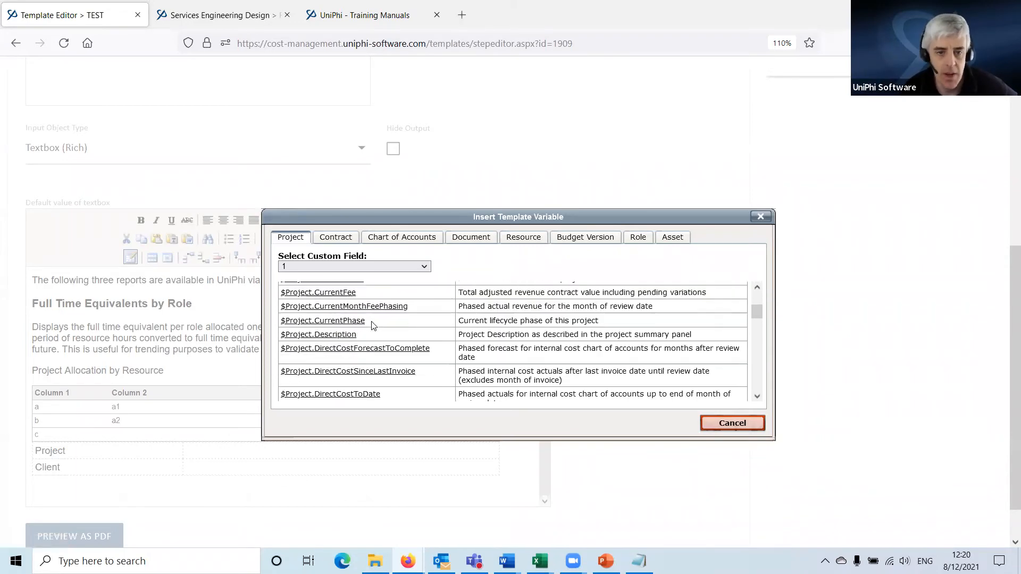
pyautogui.scroll(-6, 373, 325)
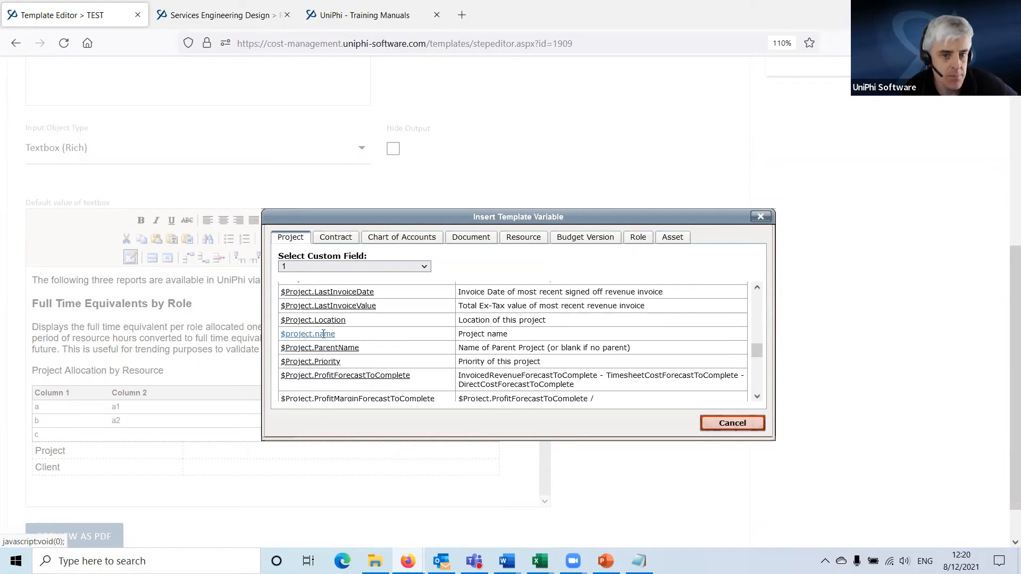
pyautogui.click(323, 333)
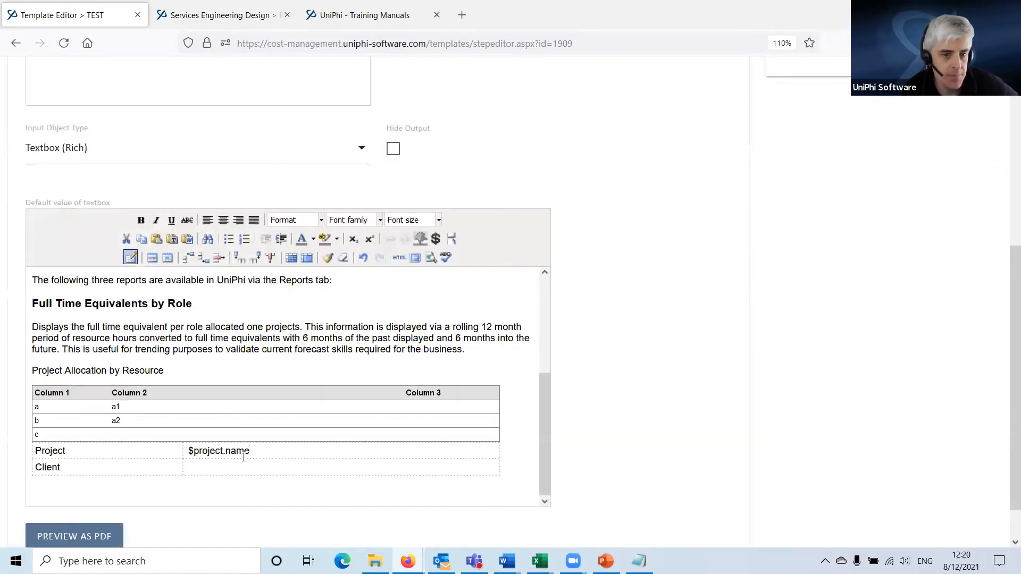
# - Insert the Client role's variable $Resource('Client').Name, followed by a comma, into the cell beside Client
pyautogui.click(435, 239)
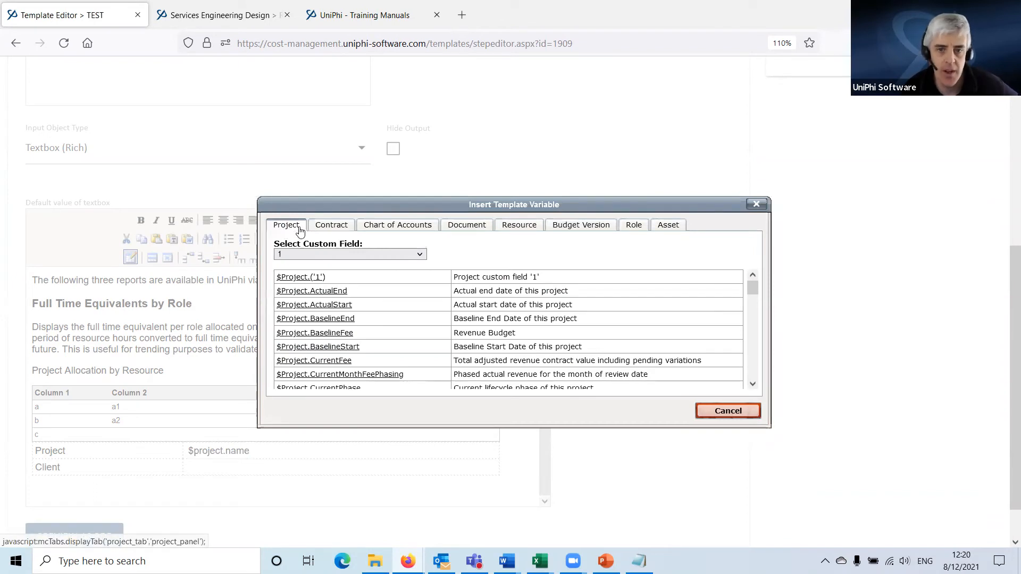
pyautogui.click(633, 226)
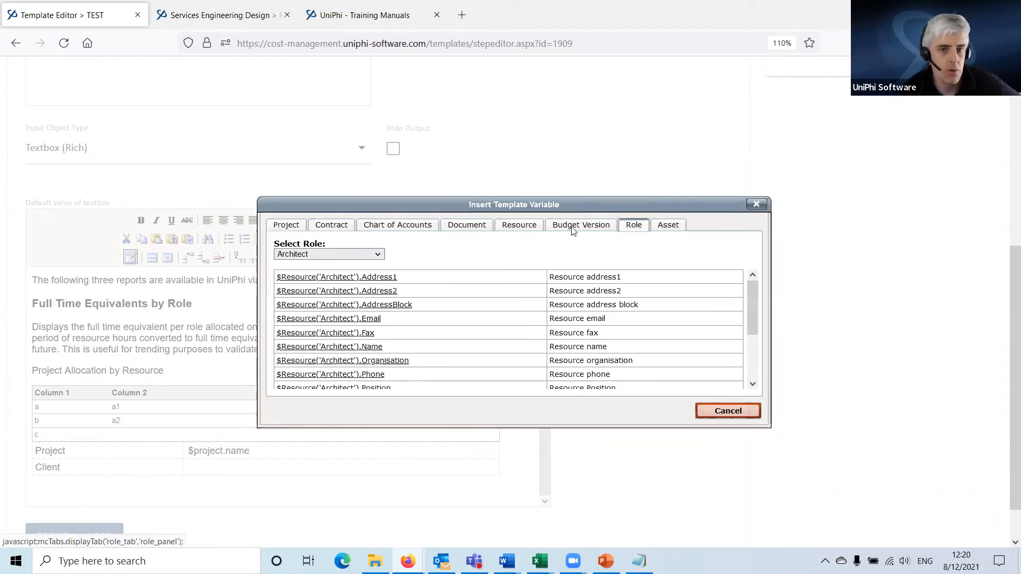
pyautogui.click(308, 254)
pyautogui.click(303, 315)
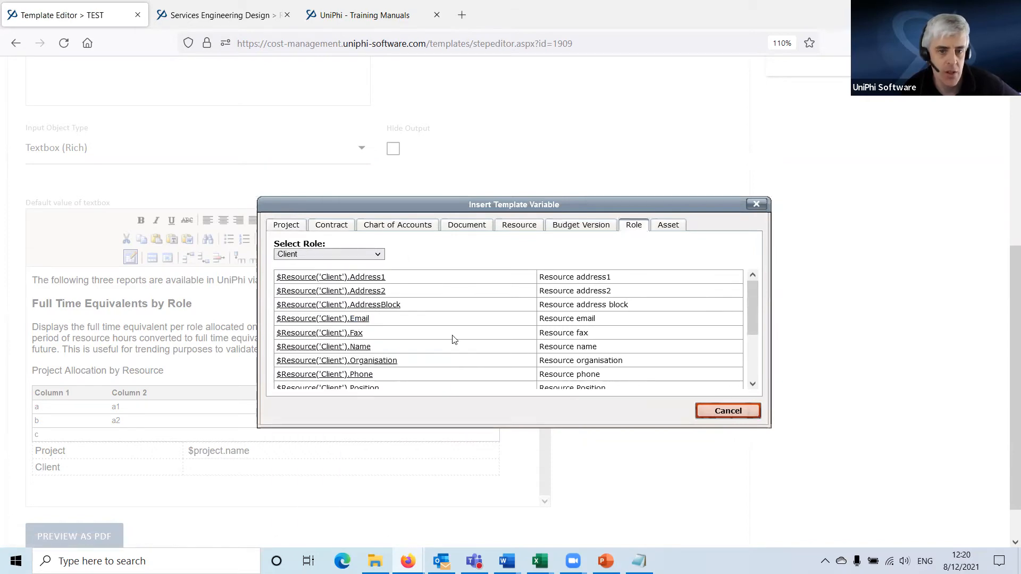
pyautogui.scroll(-2, 451, 335)
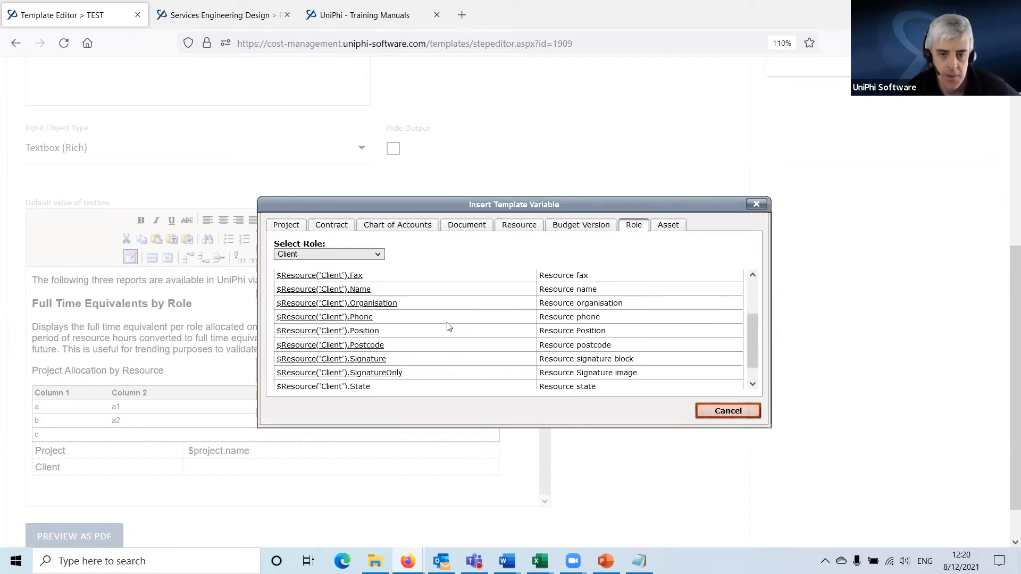
pyautogui.click(348, 289)
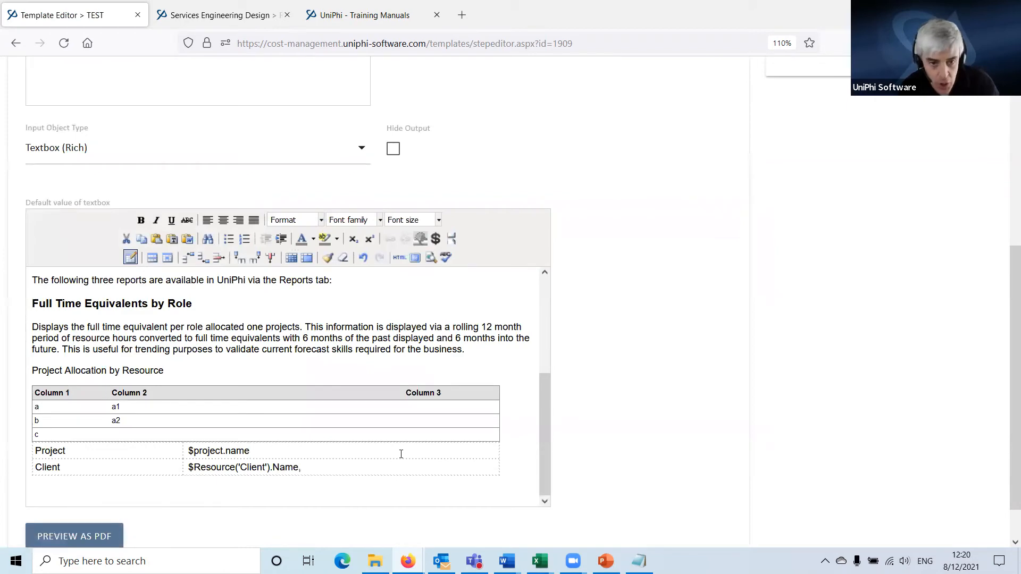
# - Add the Client role's variable $Resource('Client').Organisation after the name variable in the Client row
pyautogui.click(436, 239)
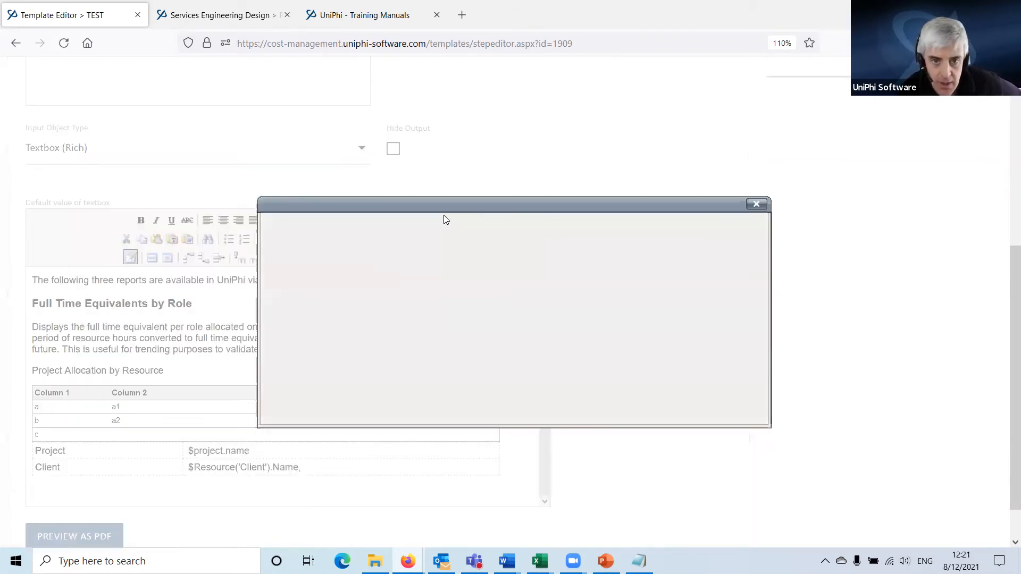
pyautogui.click(633, 226)
pyautogui.click(328, 254)
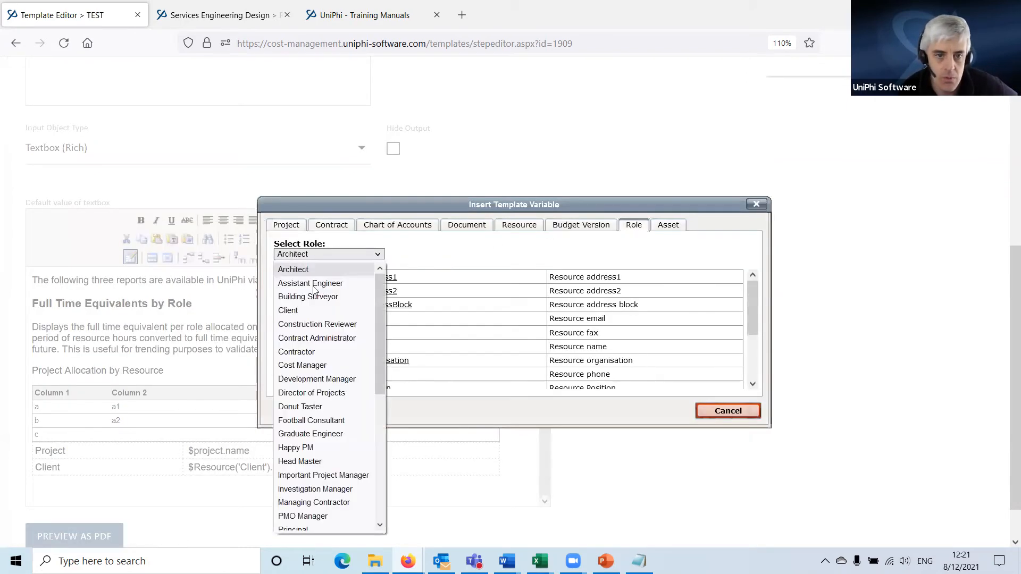
pyautogui.click(319, 322)
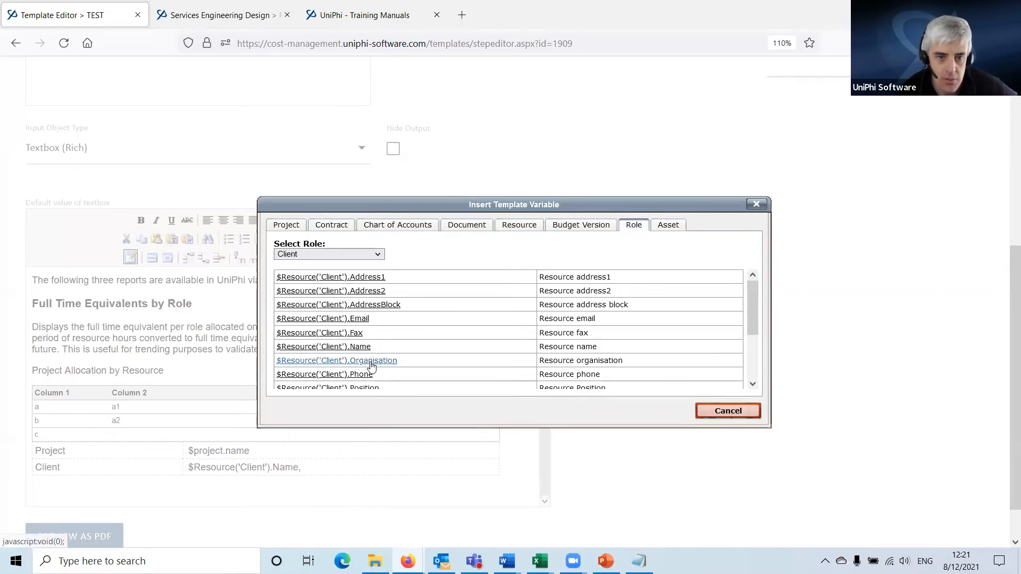
pyautogui.click(371, 362)
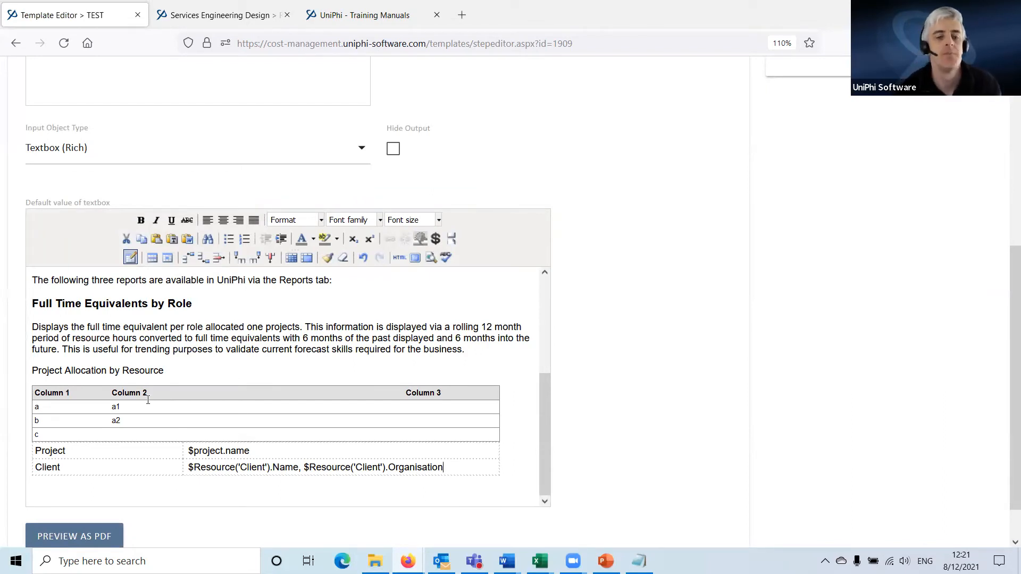
# - Insert the project variable $Project.BaselineStart before "6 months of the past" in the Full Time Equivalents by Role paragraph
pyautogui.scroll(-2, 85, 468)
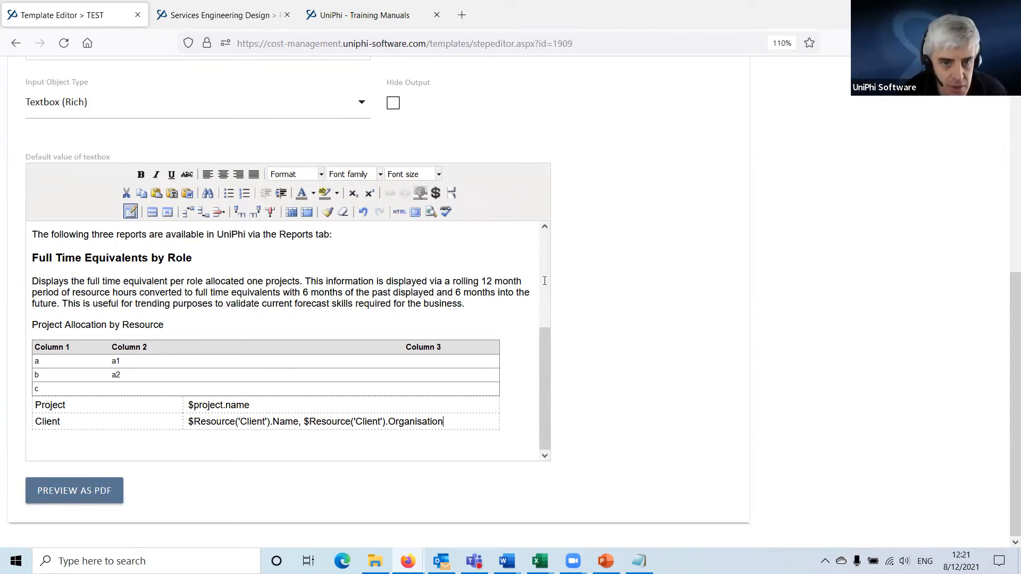
pyautogui.click(306, 292)
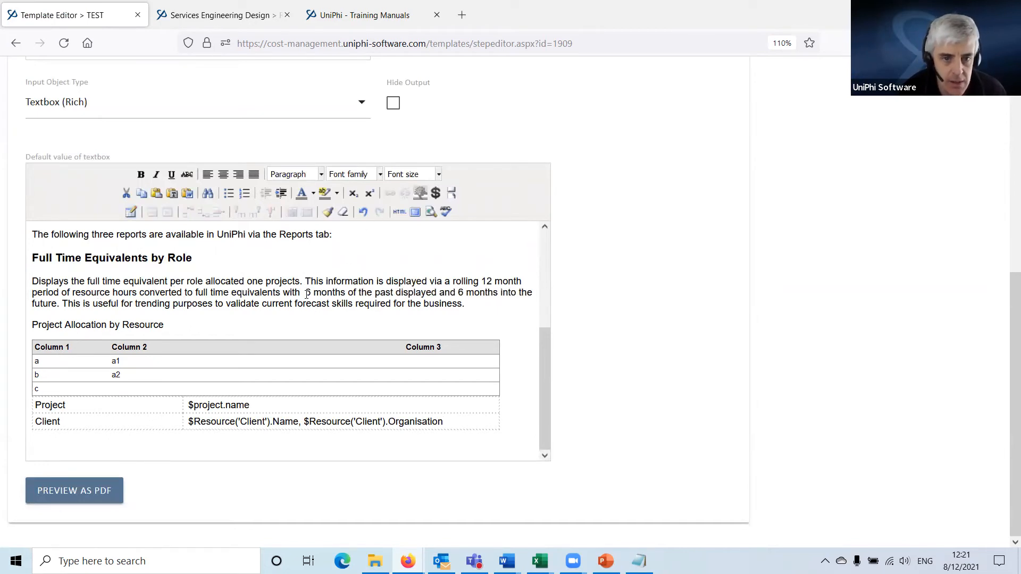
pyautogui.click(436, 193)
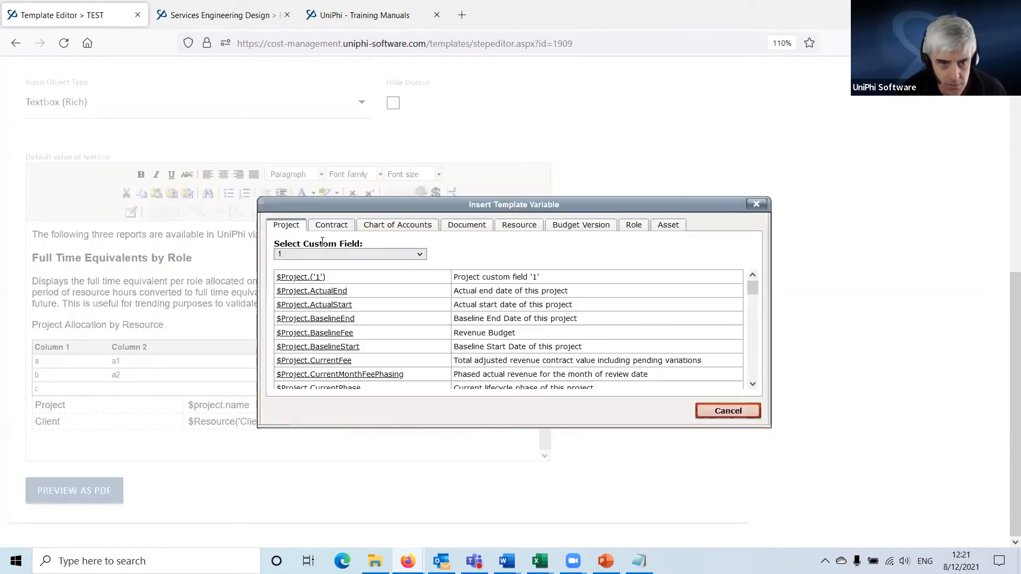
pyautogui.scroll(-2, 338, 317)
pyautogui.click(319, 290)
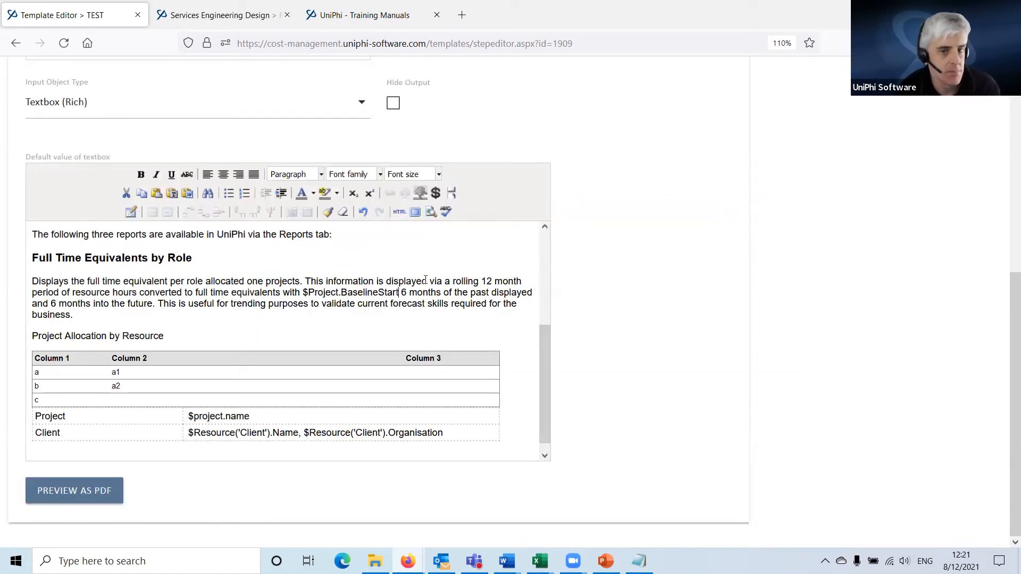
# - Insert the document variable $document.AutoNumber into the Column 3 cell of row a in the first table
pyautogui.scroll(-1, 228, 335)
pyautogui.click(466, 361)
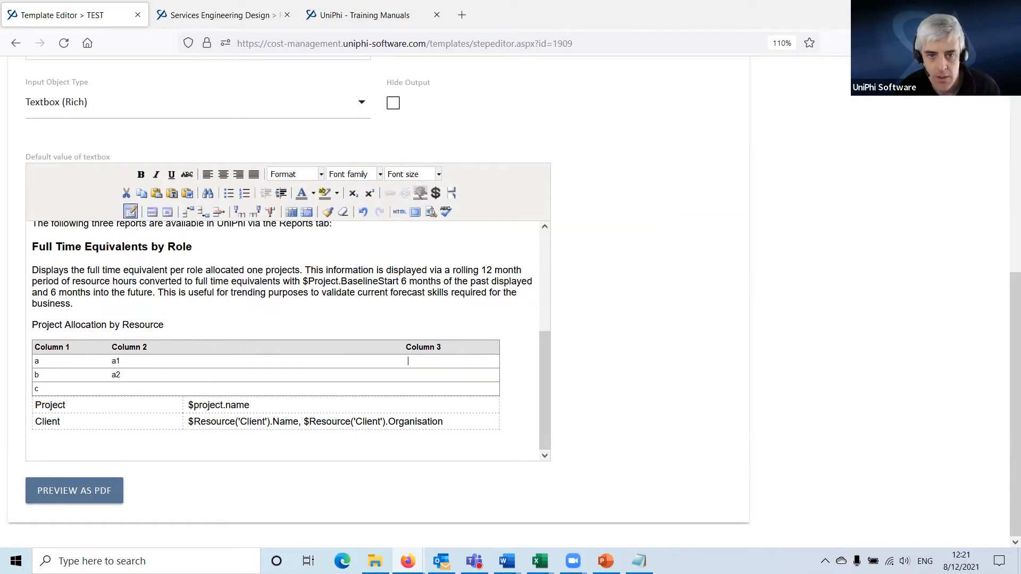
pyautogui.click(434, 193)
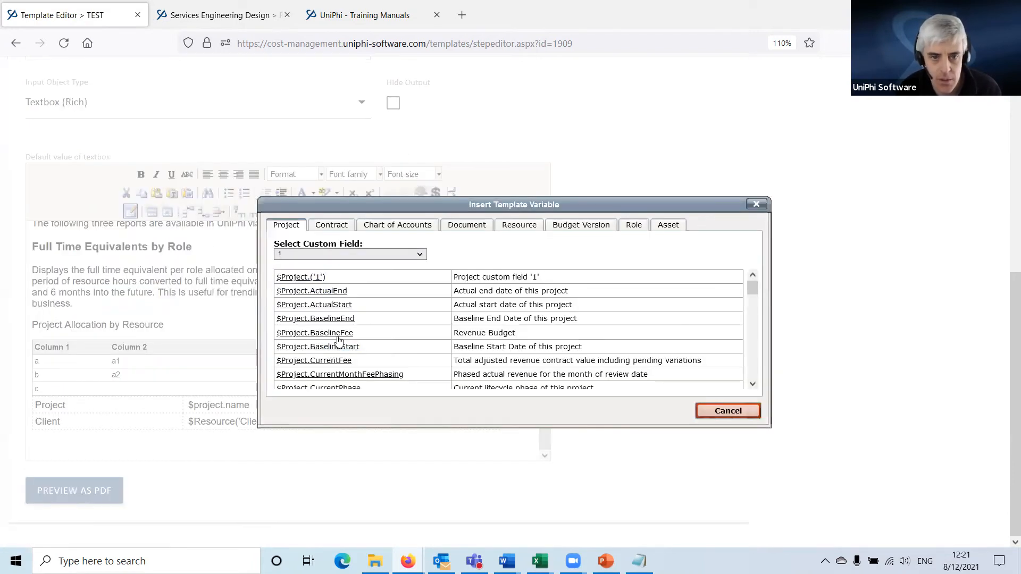
pyautogui.scroll(-4, 380, 318)
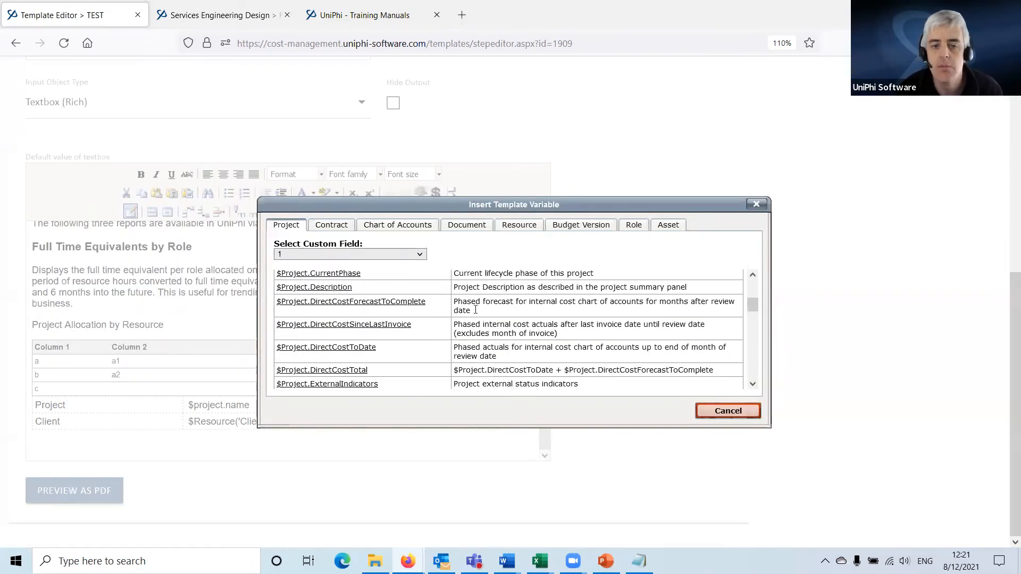
pyautogui.click(475, 229)
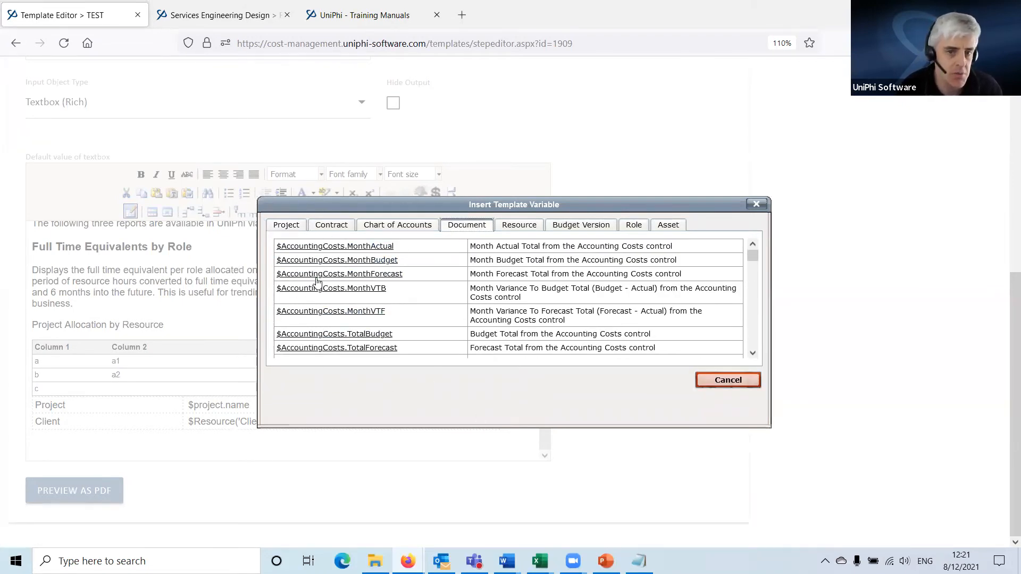
pyautogui.scroll(-5, 353, 256)
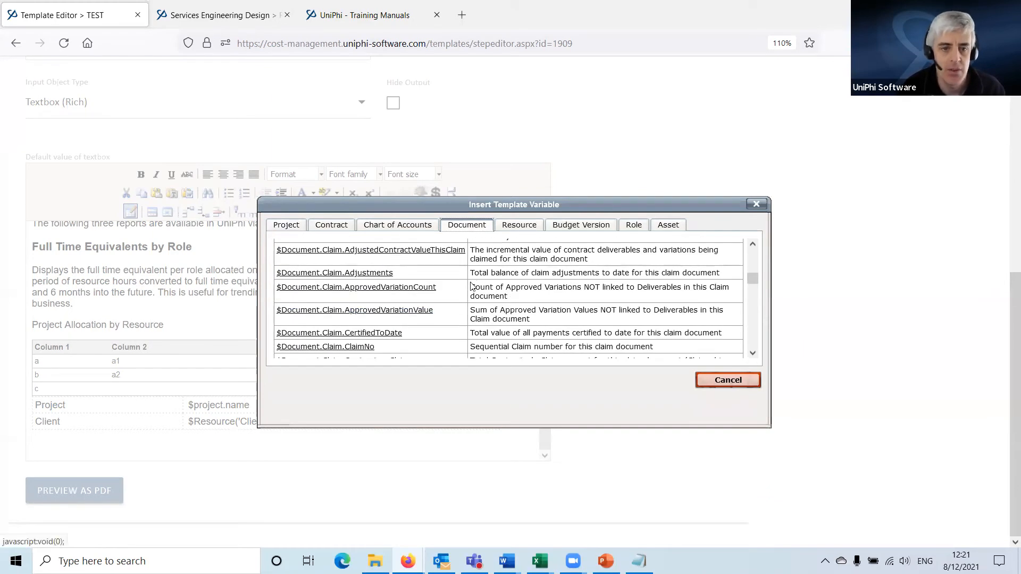
pyautogui.scroll(2, 415, 319)
pyautogui.scroll(-3, 324, 279)
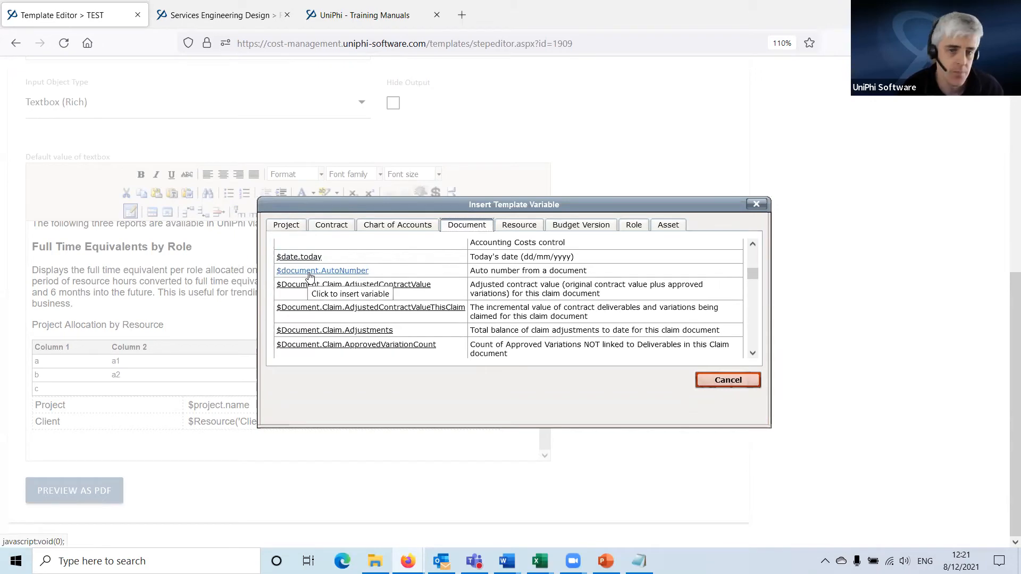
pyautogui.click(316, 272)
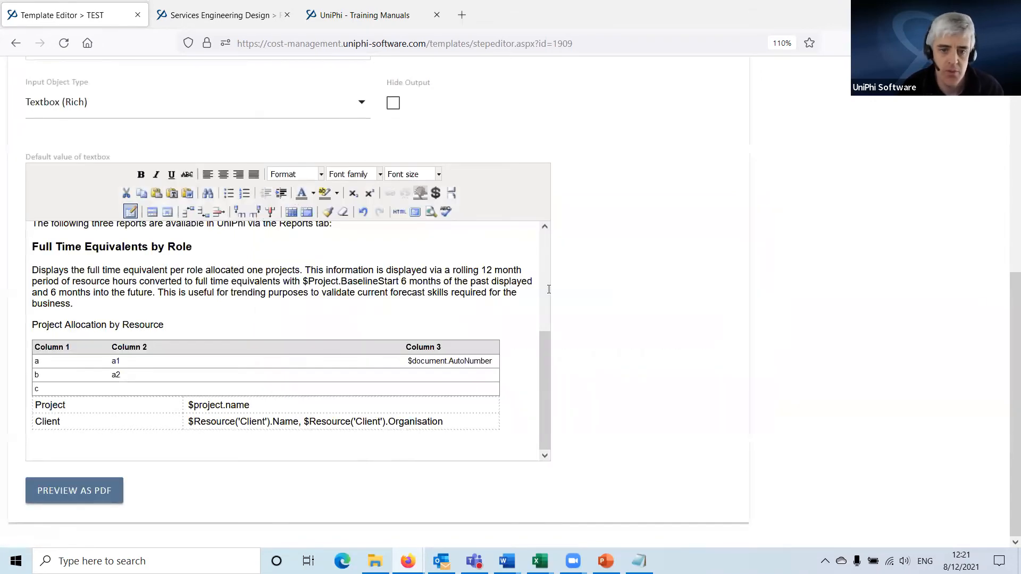
# - Review step 13's settings, the list of added steps and the default textbox content with its inserted variables
pyautogui.scroll(7, 548, 289)
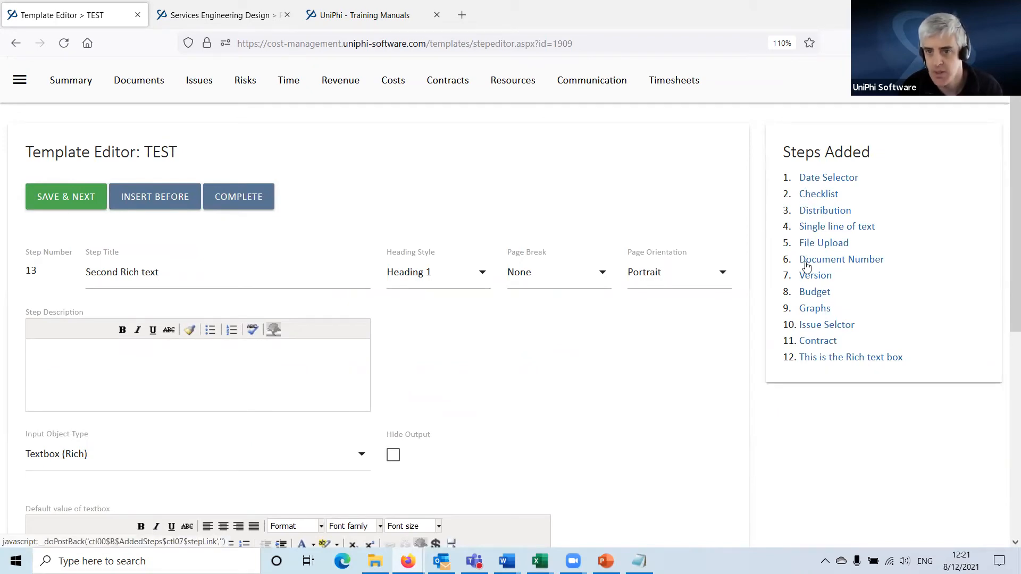
pyautogui.scroll(-1, 496, 414)
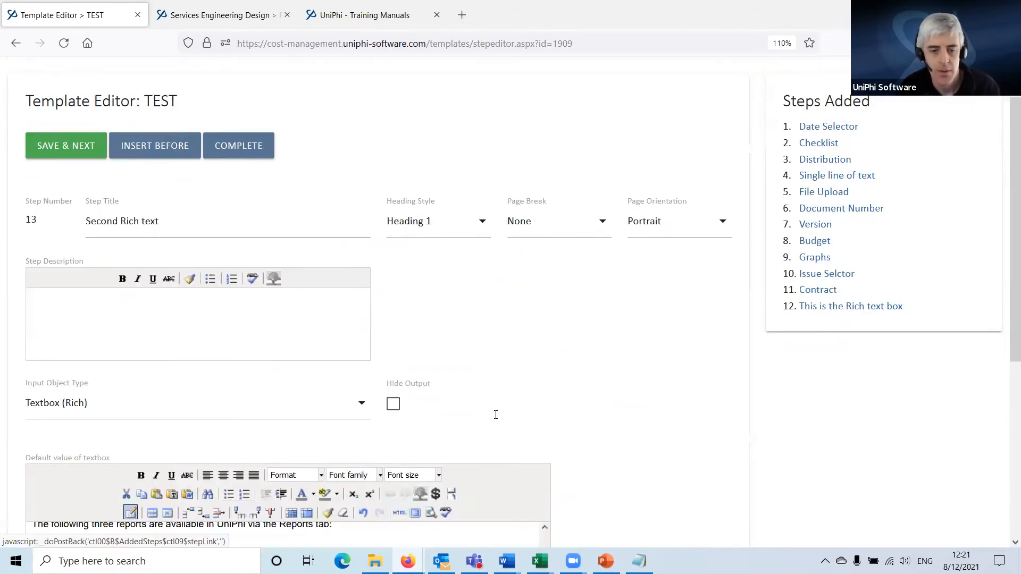
pyautogui.scroll(-6, 496, 414)
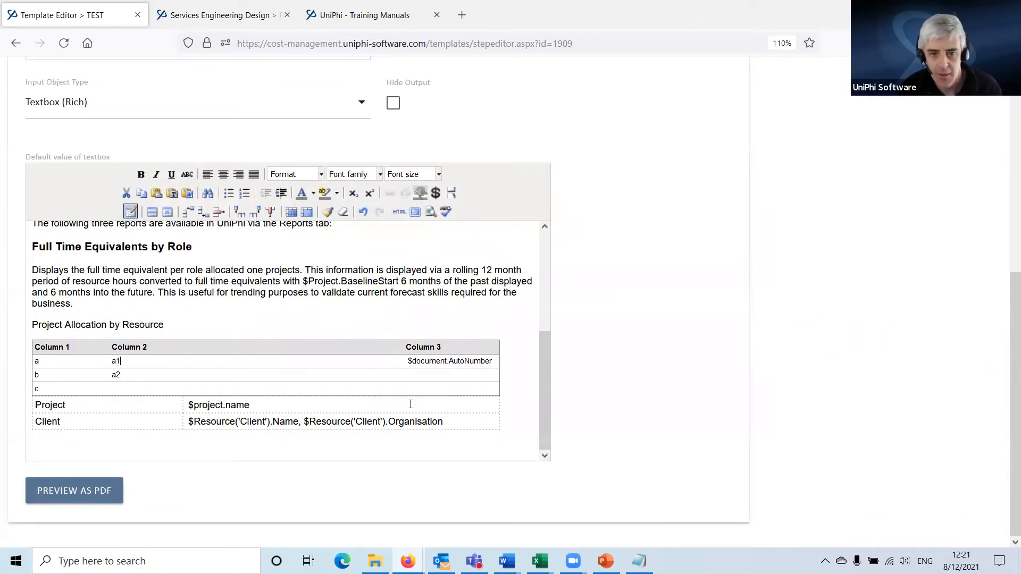
pyautogui.moveTo(406, 363); pyautogui.dragTo(408, 363)
pyautogui.click(407, 375)
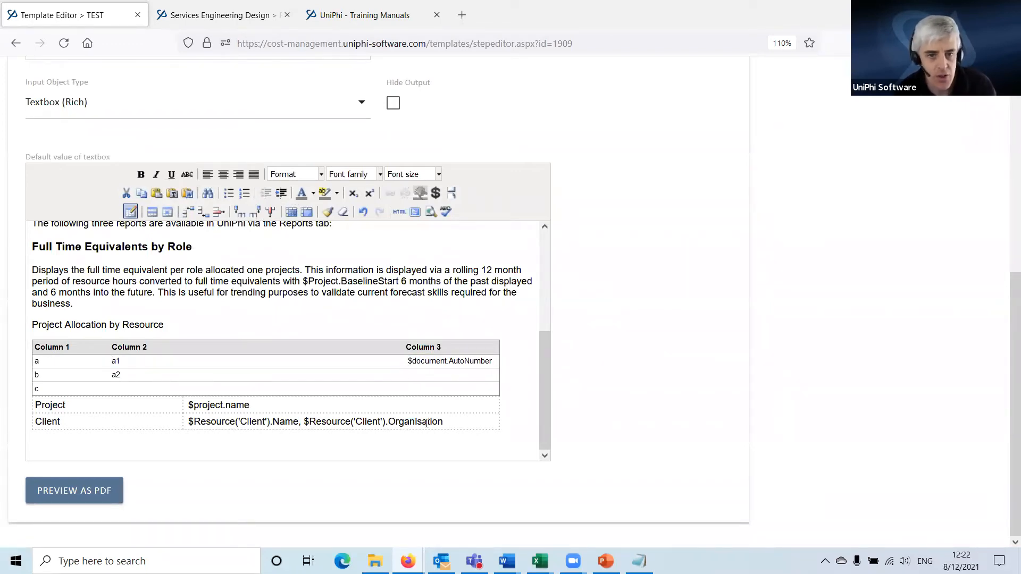
pyautogui.scroll(10, 514, 423)
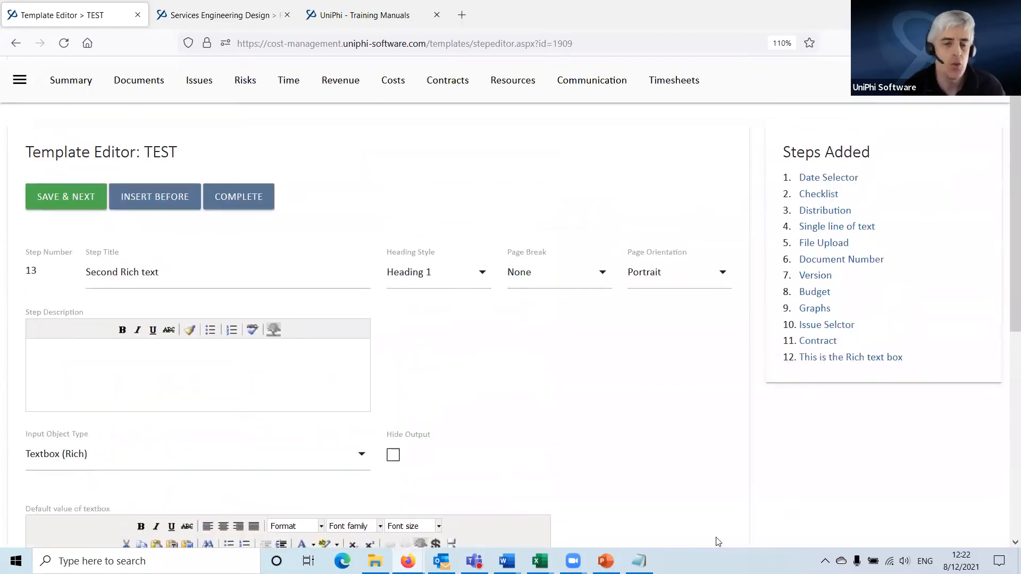
pyautogui.scroll(-4, 414, 365)
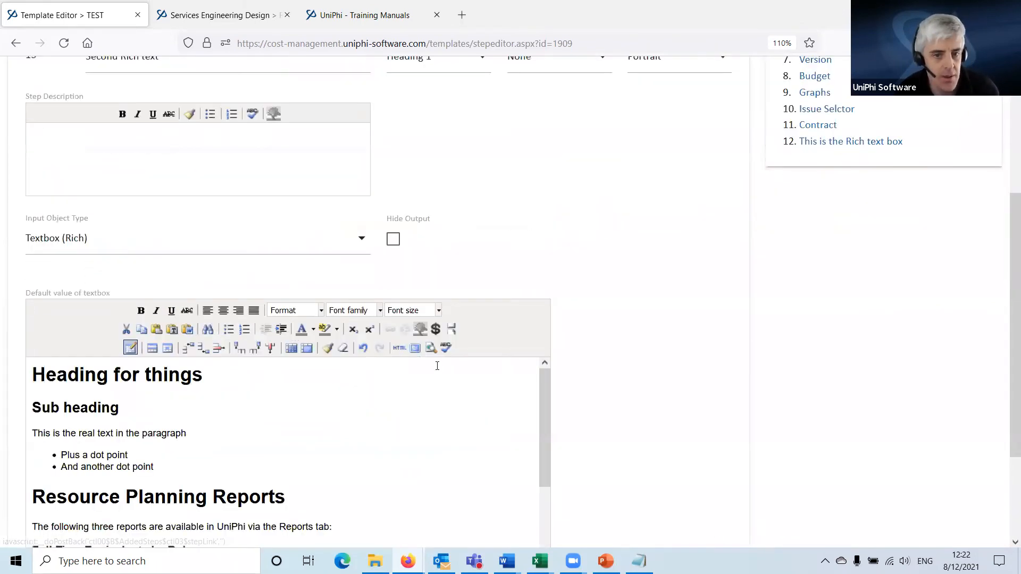
pyautogui.scroll(-3, 406, 428)
pyautogui.scroll(-3, 340, 404)
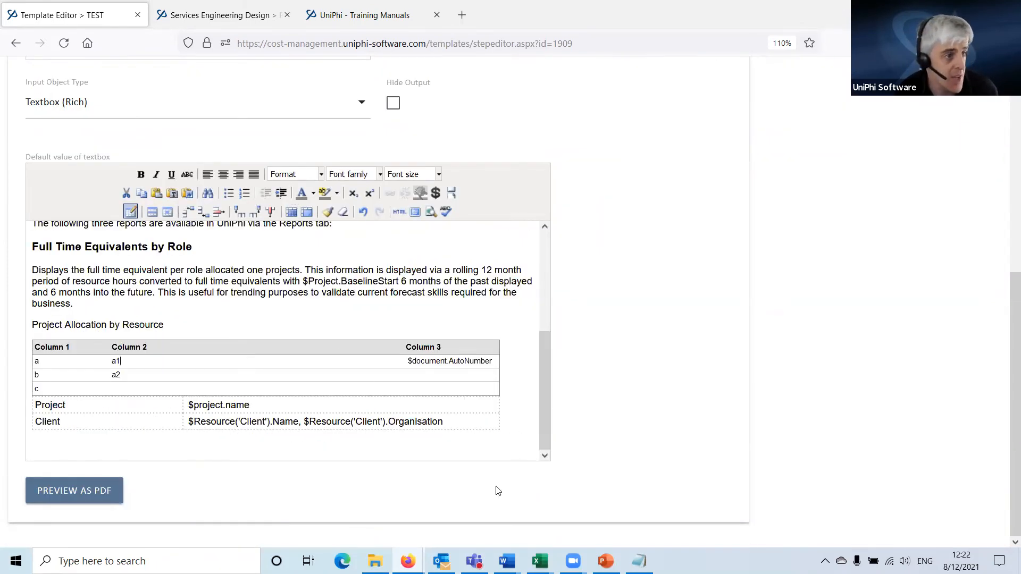
pyautogui.scroll(4, 391, 338)
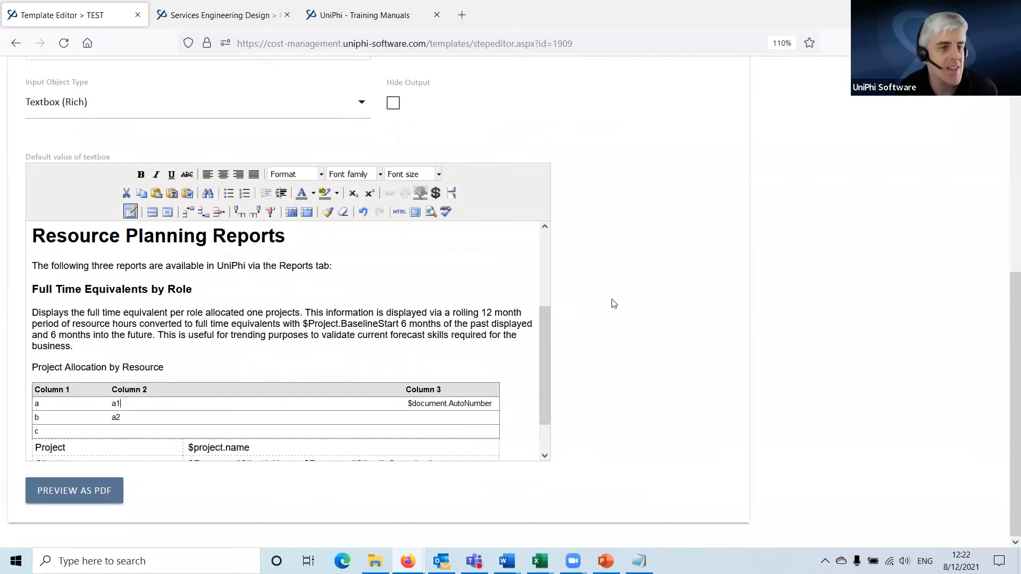
pyautogui.scroll(5, 561, 310)
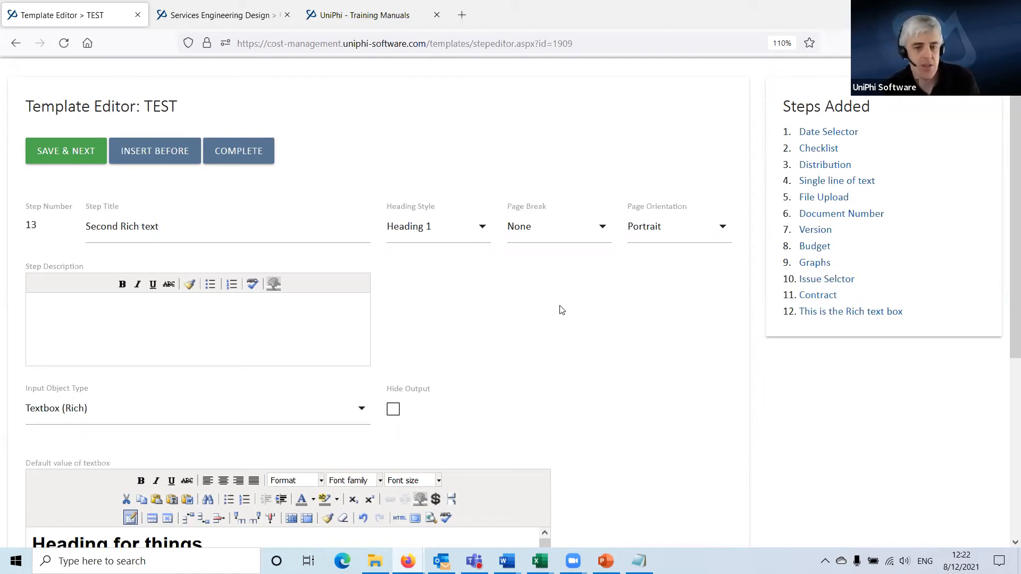
pyautogui.scroll(-5, 467, 382)
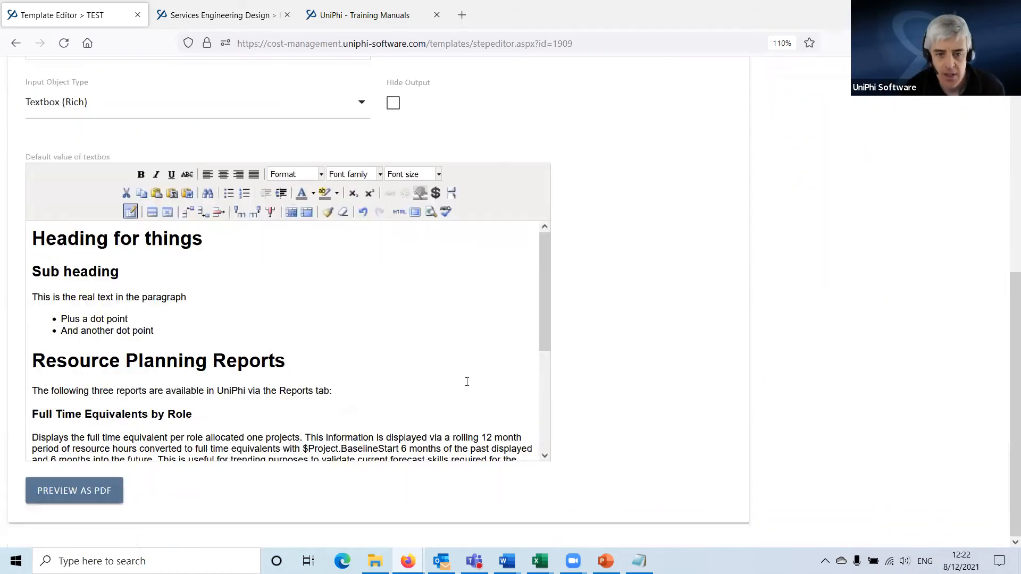
# - Browse the contract template variables available for insertion, including the adjusted value, Care Of and principal variables
pyautogui.click(437, 193)
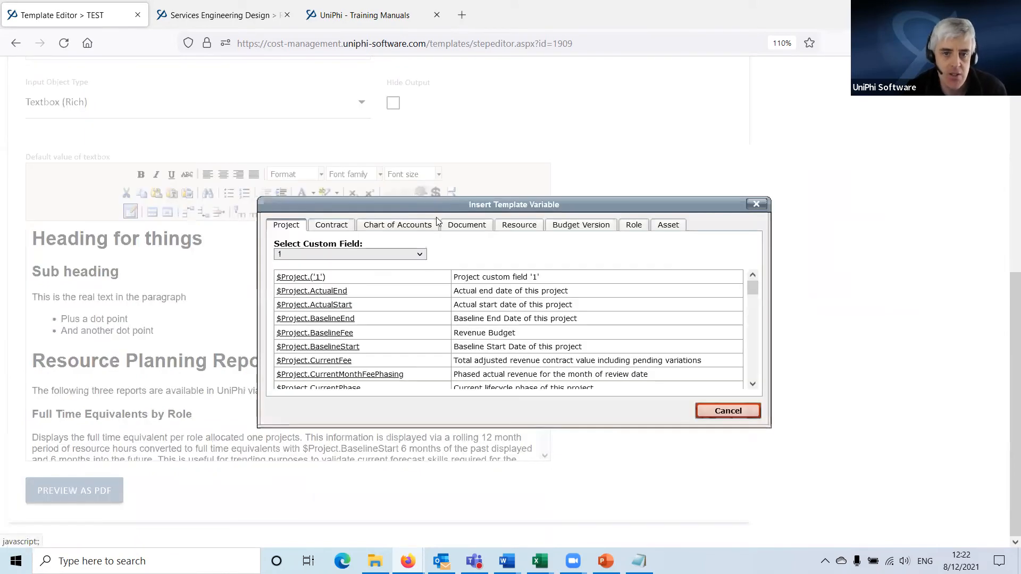
pyautogui.click(331, 229)
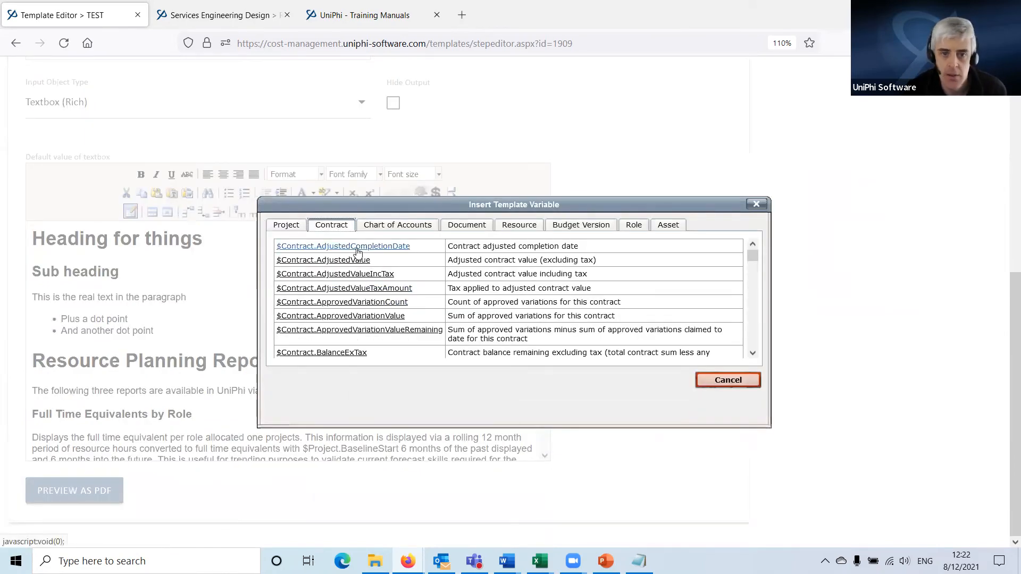
pyautogui.scroll(-3, 351, 306)
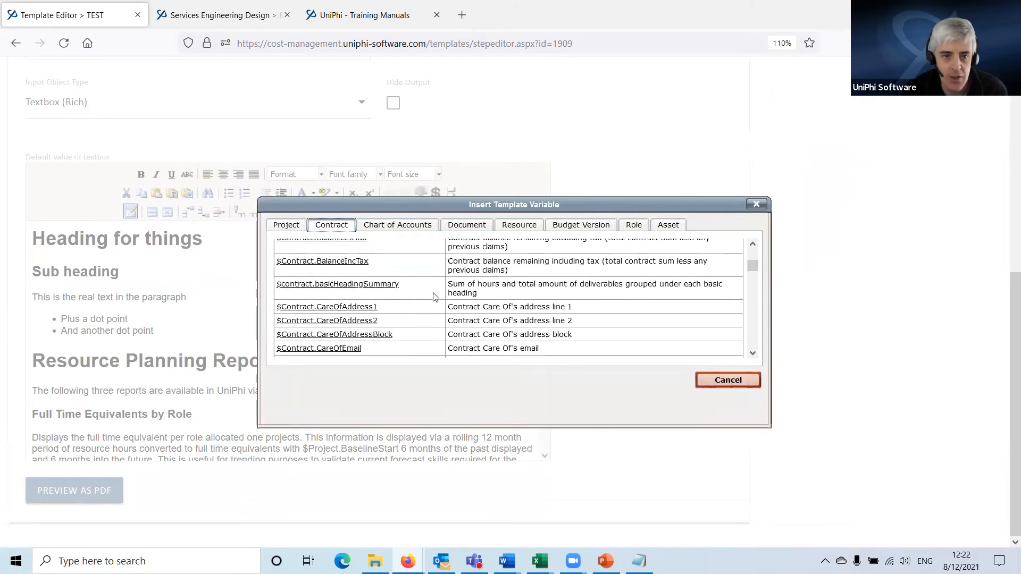
pyautogui.scroll(-2, 420, 308)
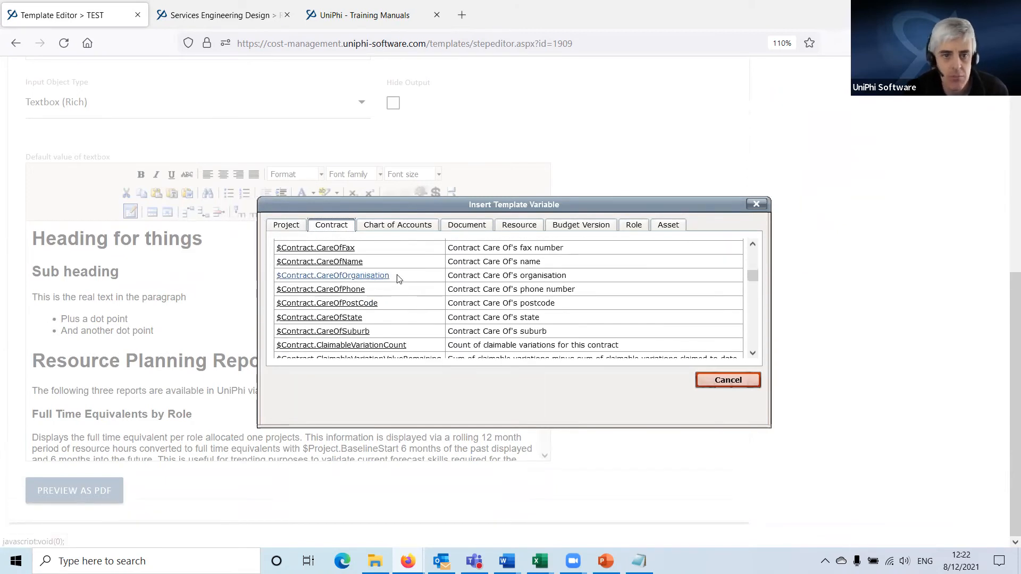
pyautogui.scroll(-3, 450, 282)
pyautogui.scroll(-5, 450, 281)
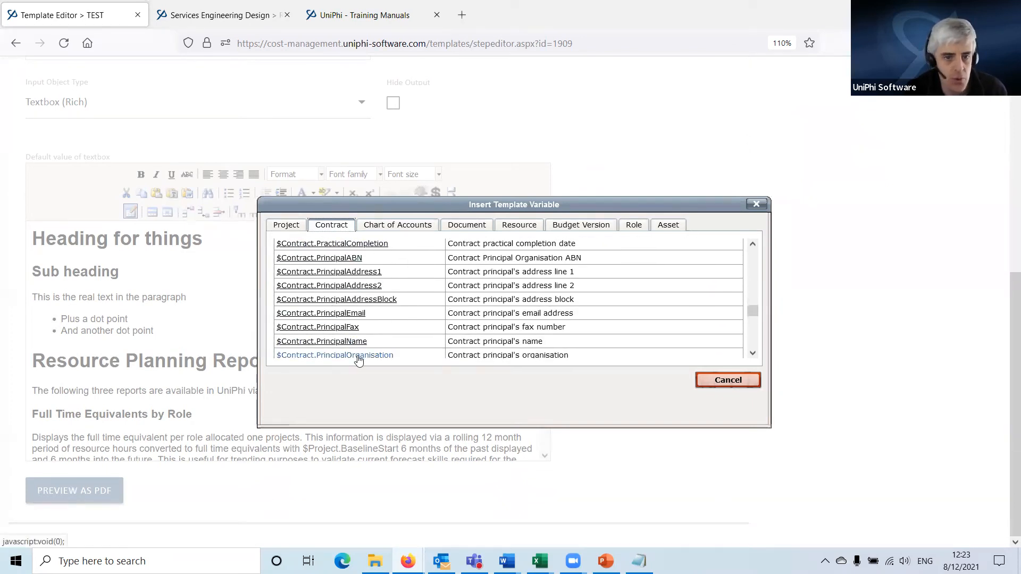
pyautogui.scroll(-2, 370, 333)
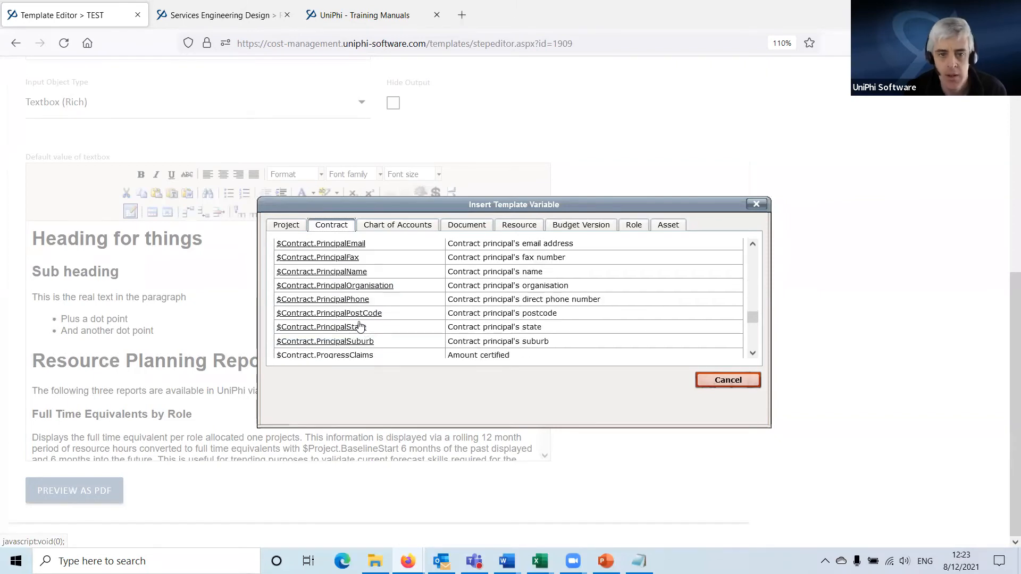
pyautogui.scroll(8, 351, 338)
pyautogui.scroll(5, 341, 341)
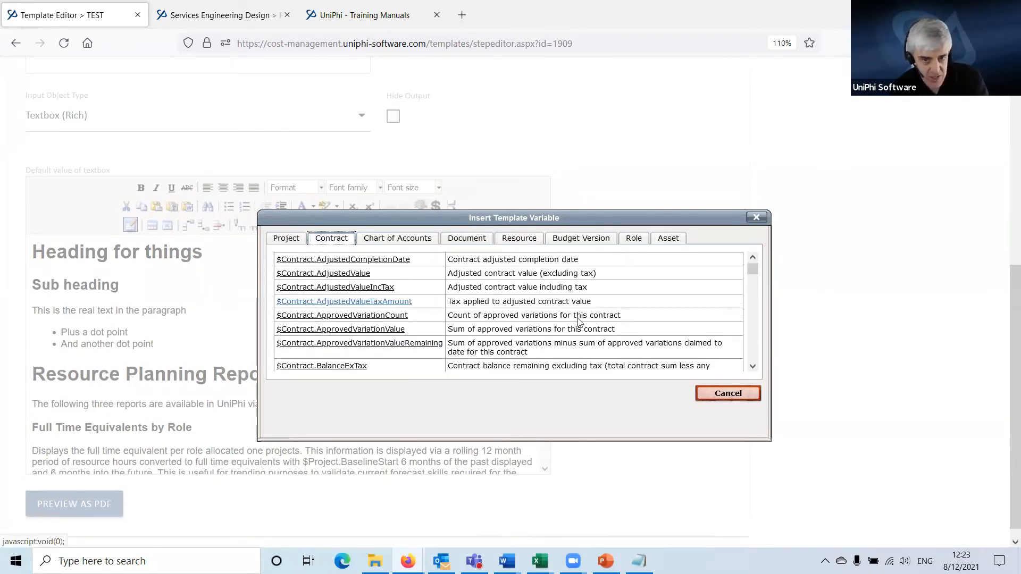
pyautogui.scroll(2, 335, 340)
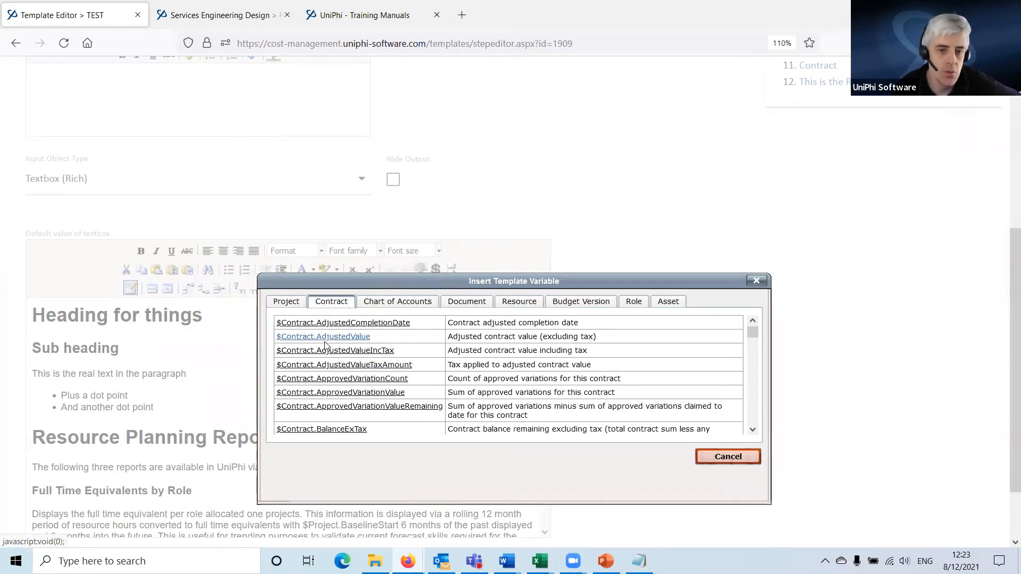
pyautogui.scroll(-5, 326, 341)
pyautogui.scroll(-8, 326, 356)
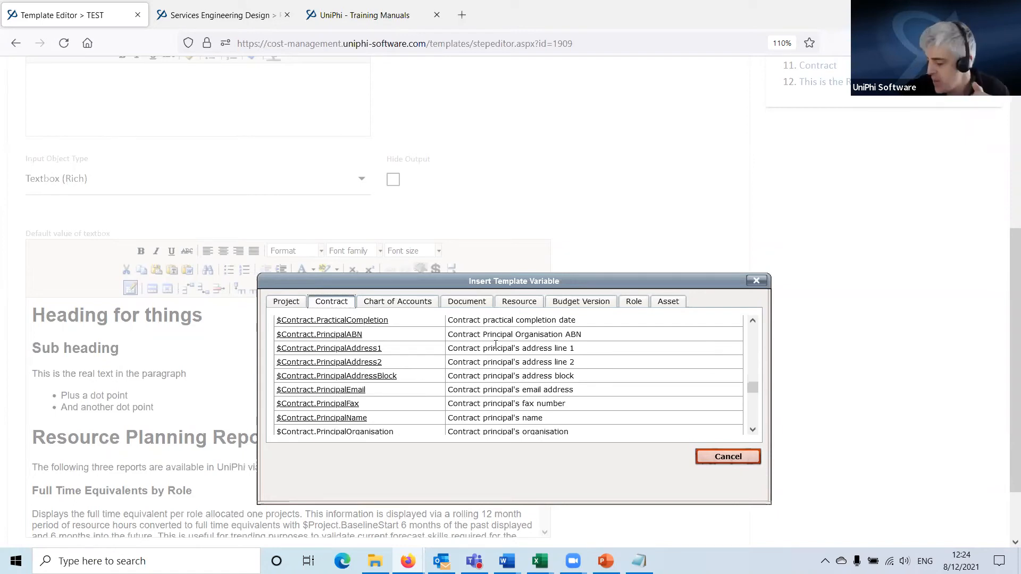
# - Switch to the Services Engineering Design browser tab, open the Template Variables configuration page and browse the variable definitions
pyautogui.click(213, 15)
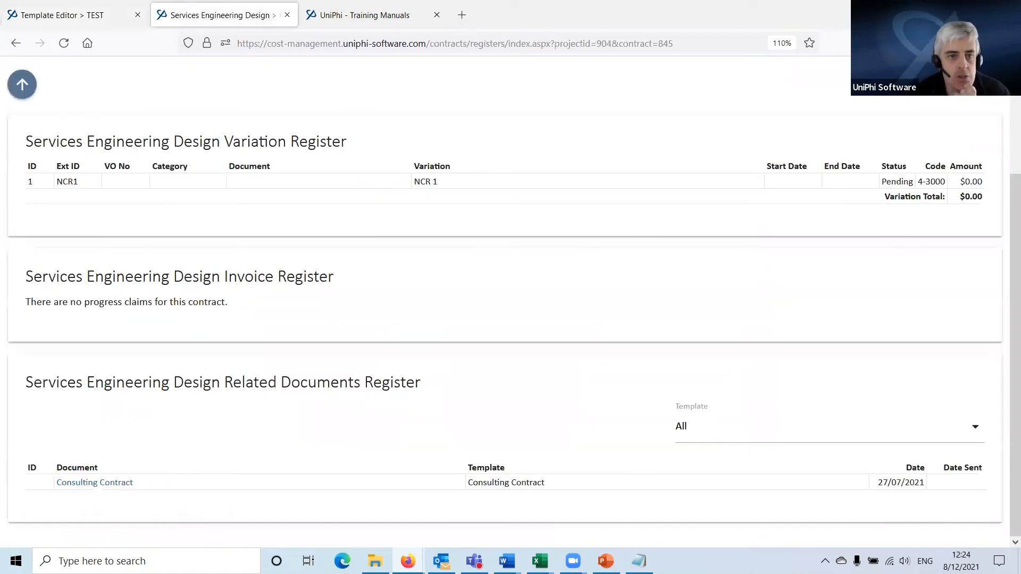
pyautogui.scroll(3, 50, 154)
pyautogui.click(18, 77)
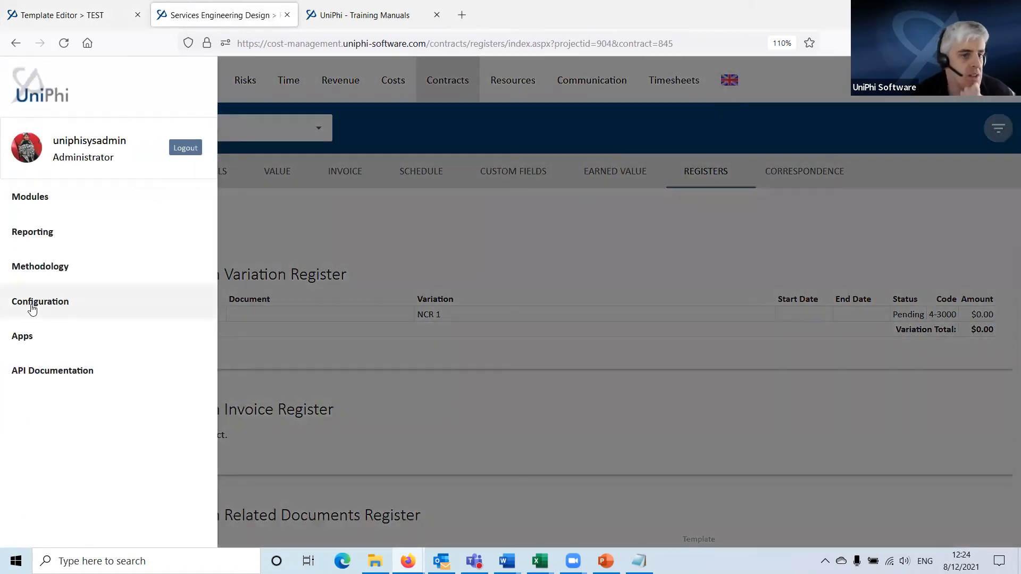
pyautogui.click(32, 308)
pyautogui.scroll(-10, 96, 303)
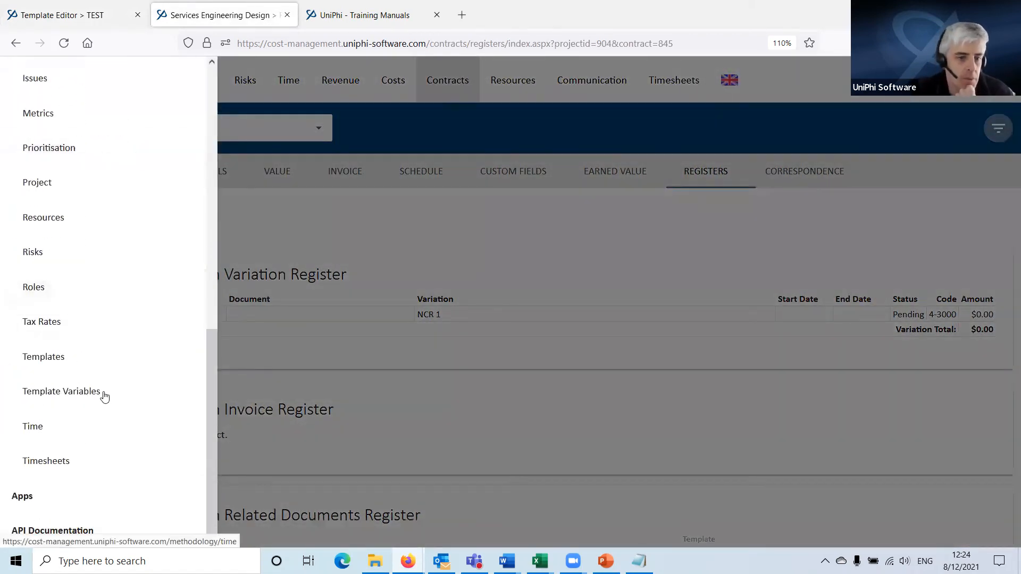
pyautogui.click(105, 395)
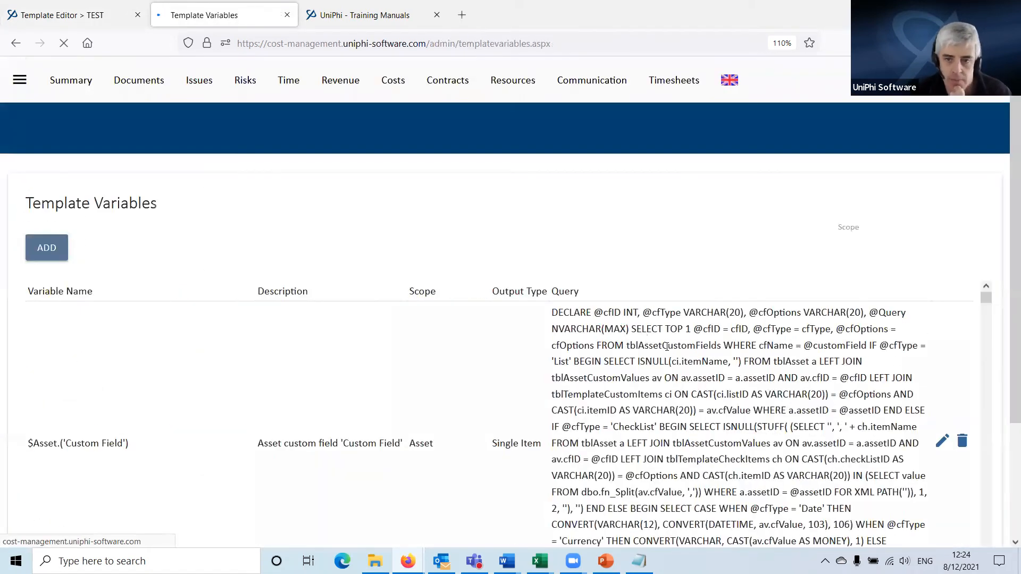
pyautogui.scroll(-5, 744, 355)
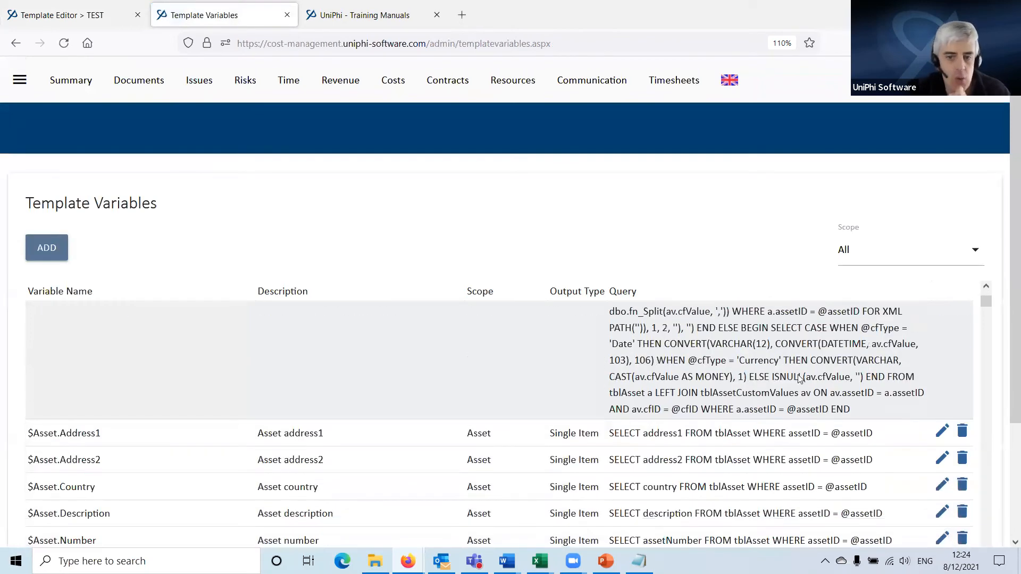
# - Examine the template variables list with its scopes and SQL queries, from the asset variables through budget version to chart of accounts
pyautogui.scroll(-4, 799, 377)
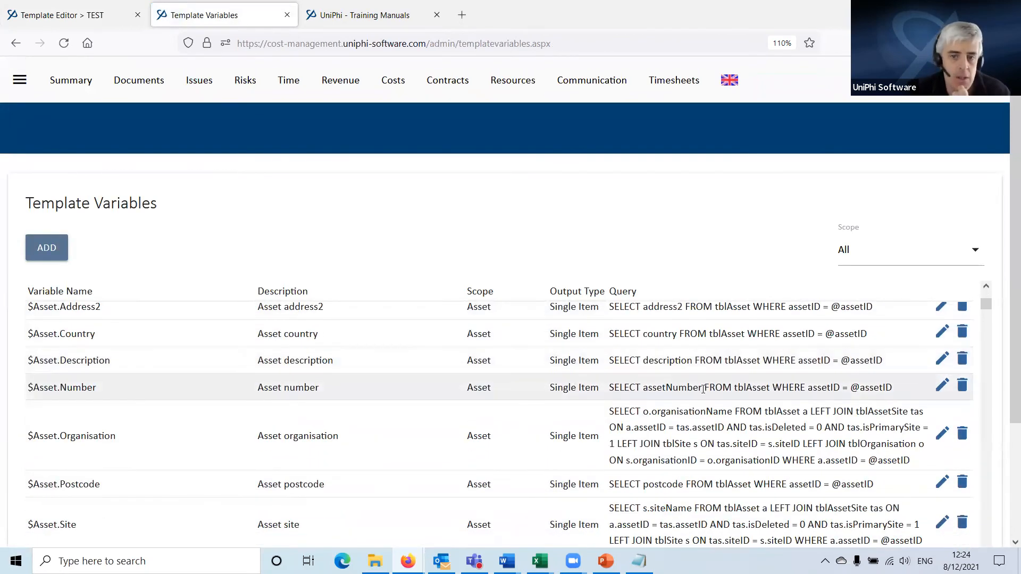
pyautogui.click(884, 260)
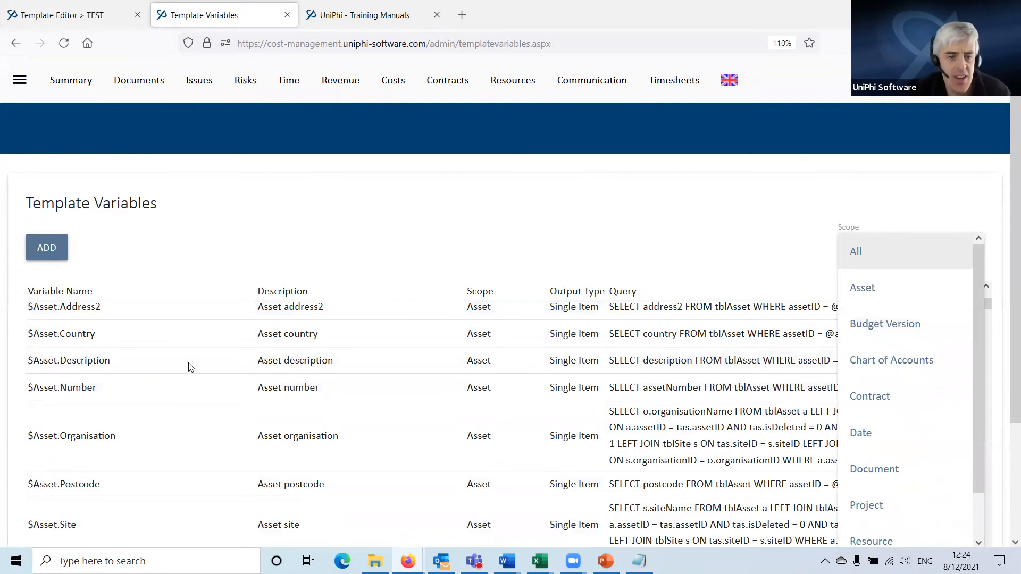
pyautogui.scroll(-5, 190, 367)
pyautogui.click(285, 237)
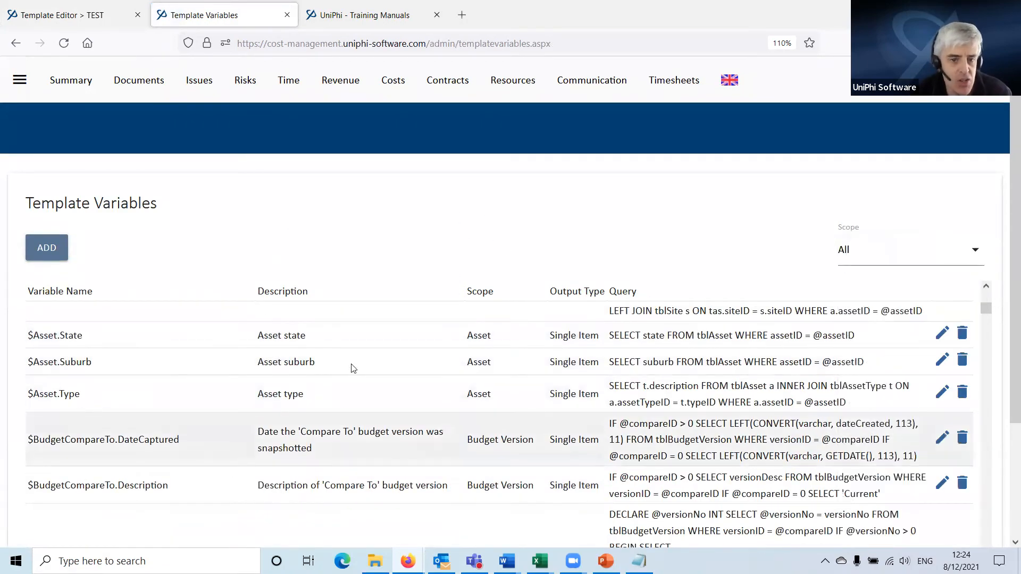
pyautogui.scroll(-5, 303, 346)
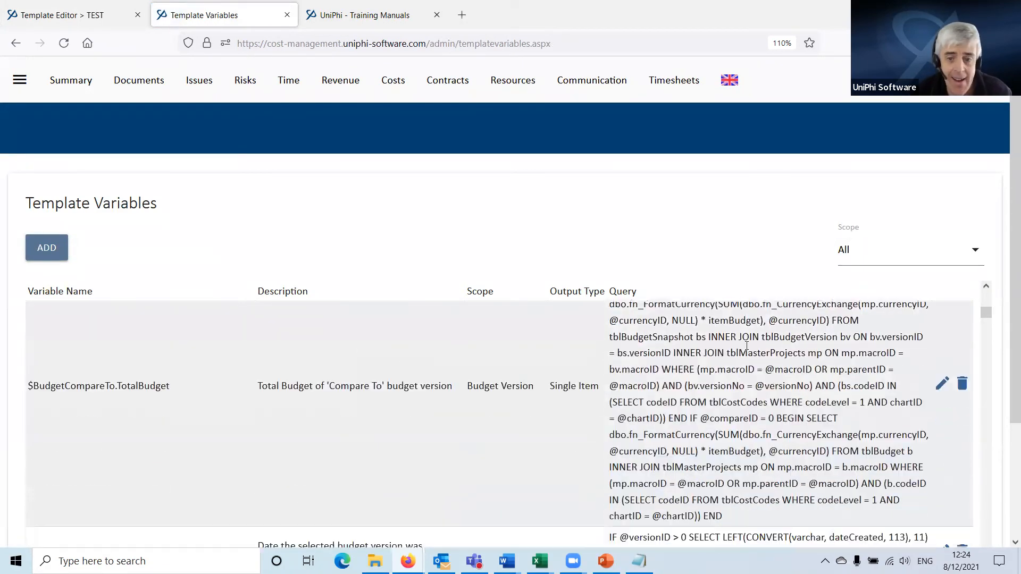
pyautogui.scroll(-4, 746, 346)
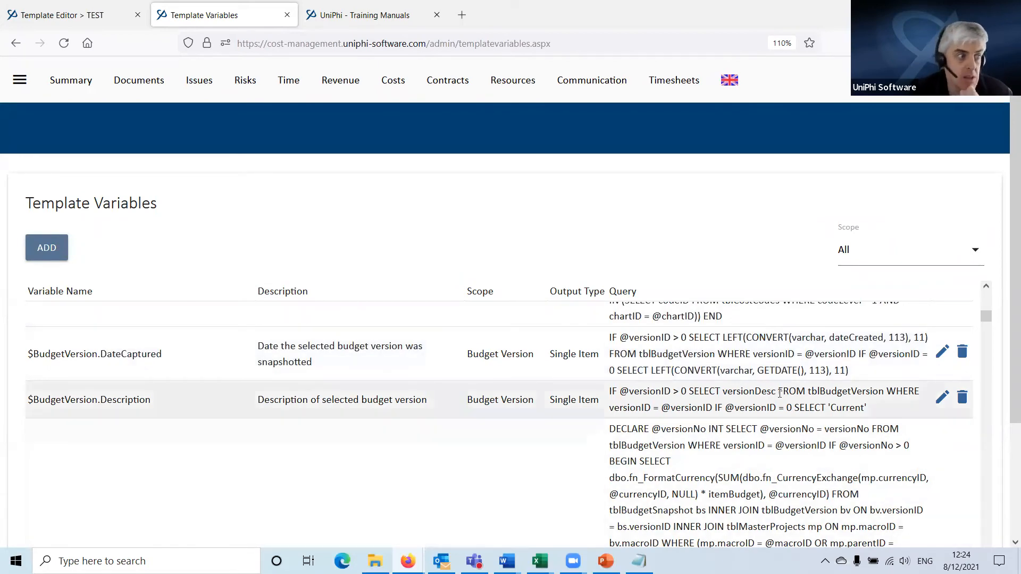
pyautogui.scroll(-3, 780, 393)
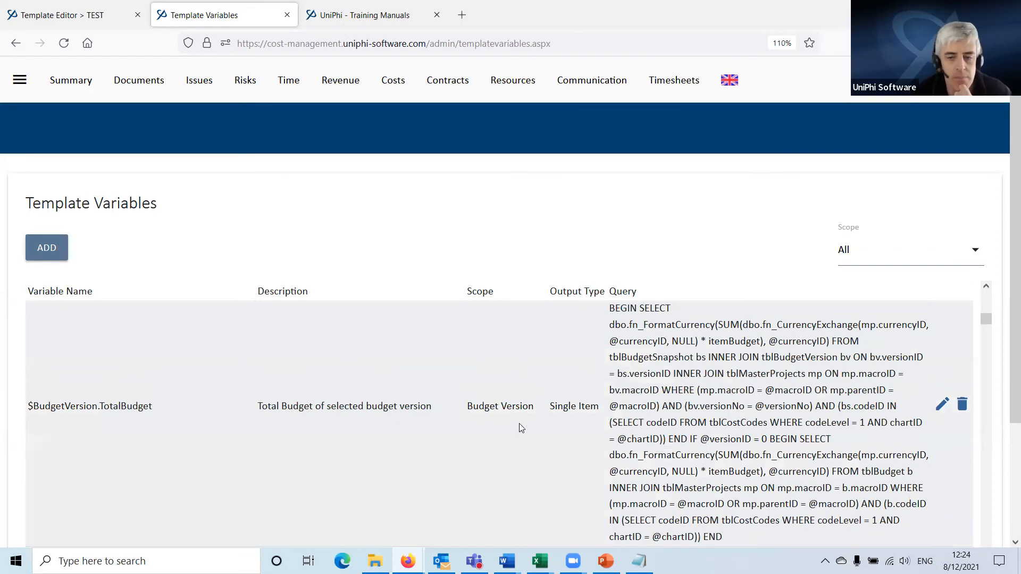
pyautogui.scroll(-4, 585, 426)
pyautogui.scroll(-4, 710, 420)
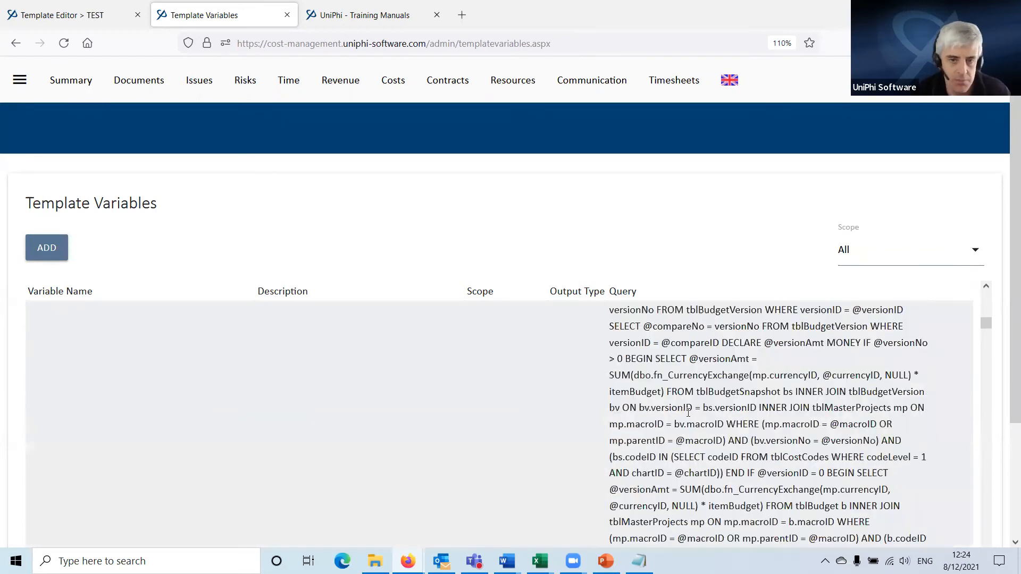
pyautogui.scroll(-5, 703, 395)
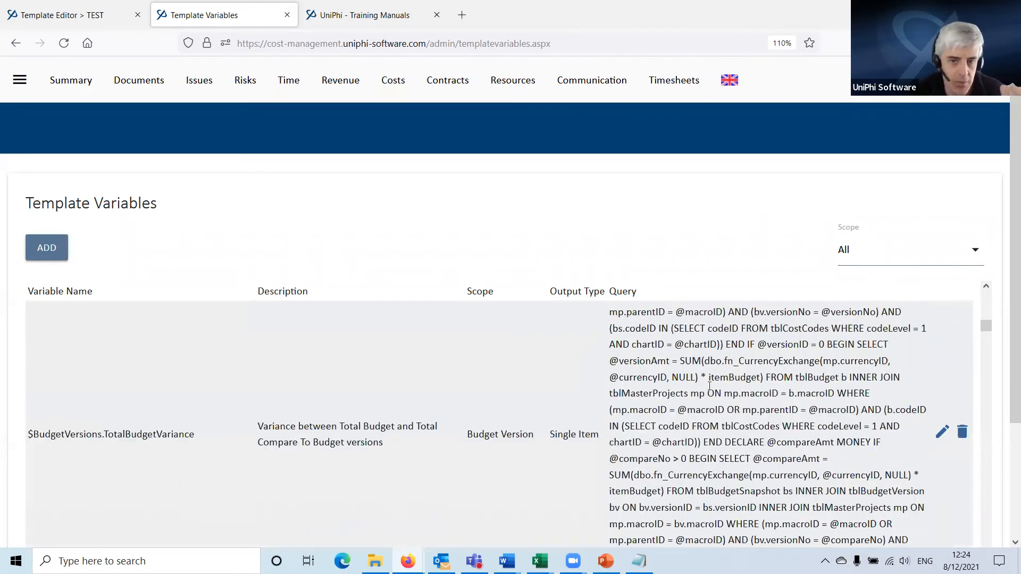
pyautogui.scroll(-3, 622, 396)
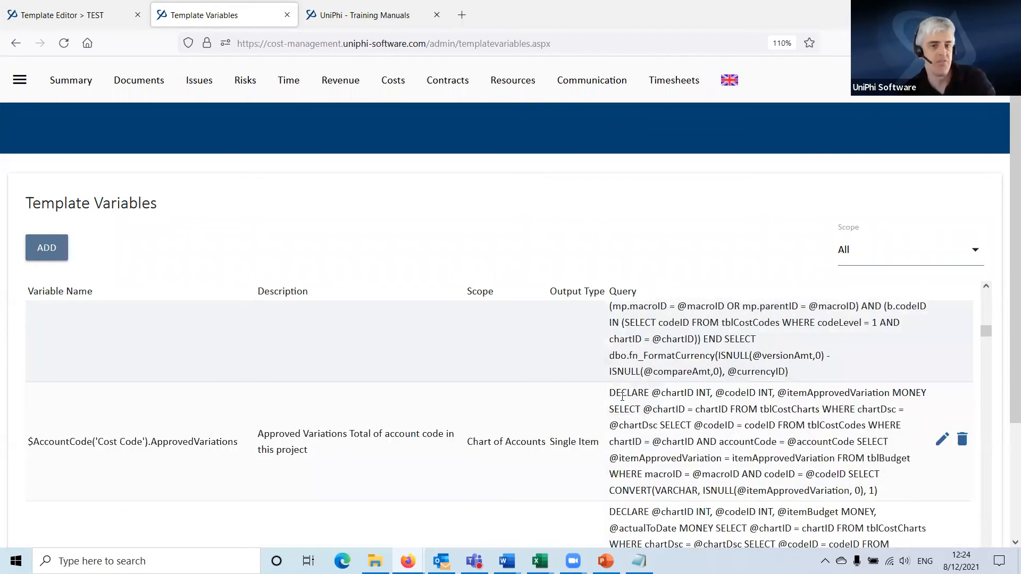
pyautogui.scroll(-4, 1001, 471)
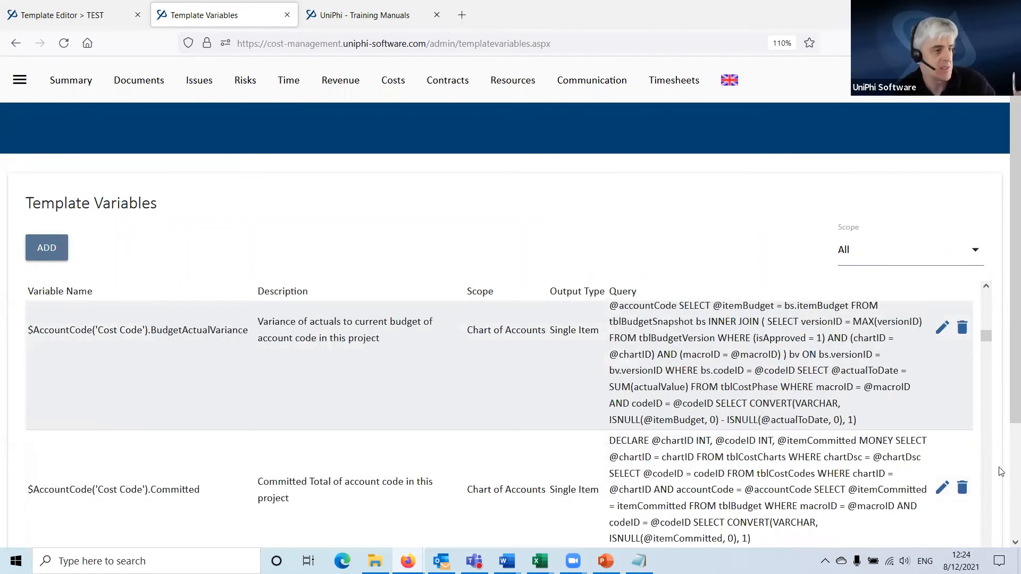
# - Review the scope options in a new template variable form, cancel it, and highlight the SQL query of $AccountCode('Cost Code').Committed
pyautogui.click(48, 251)
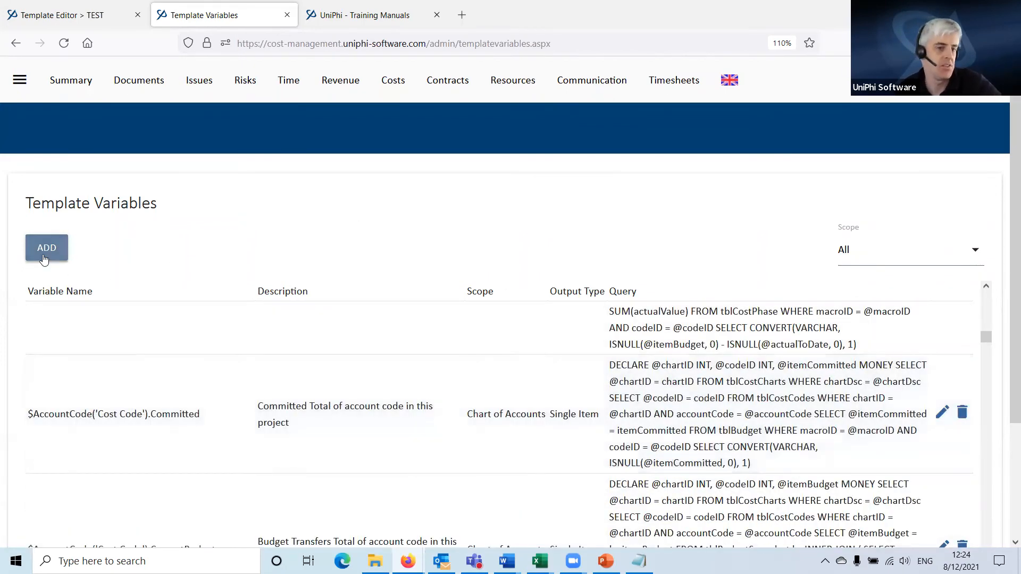
pyautogui.click(56, 331)
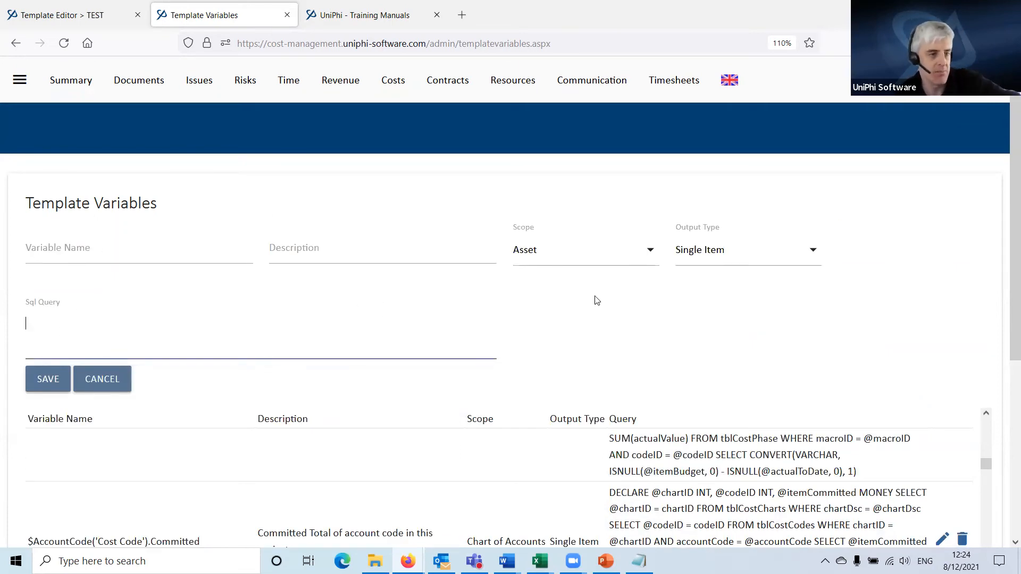
pyautogui.click(574, 252)
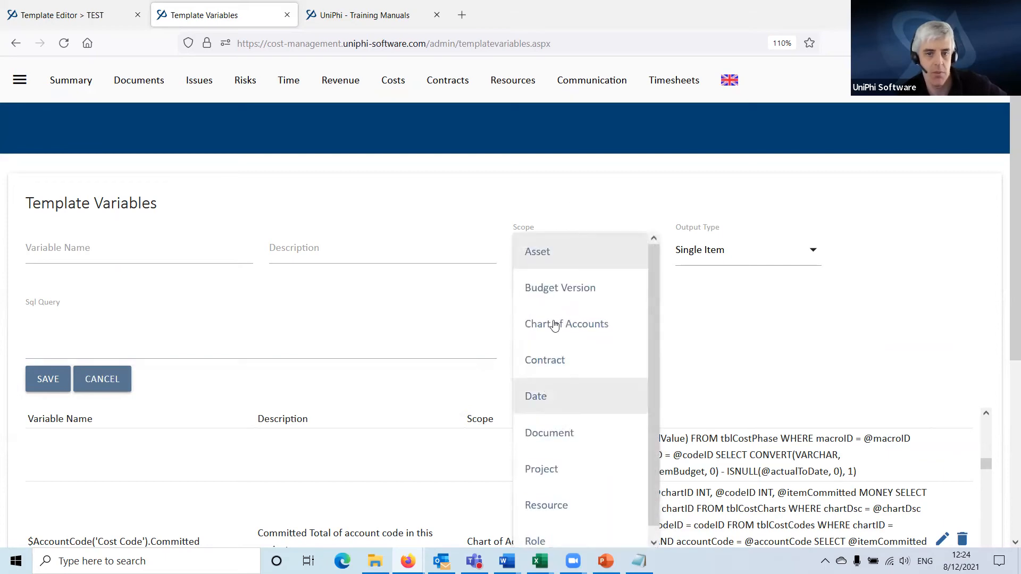
pyautogui.scroll(-3, 597, 191)
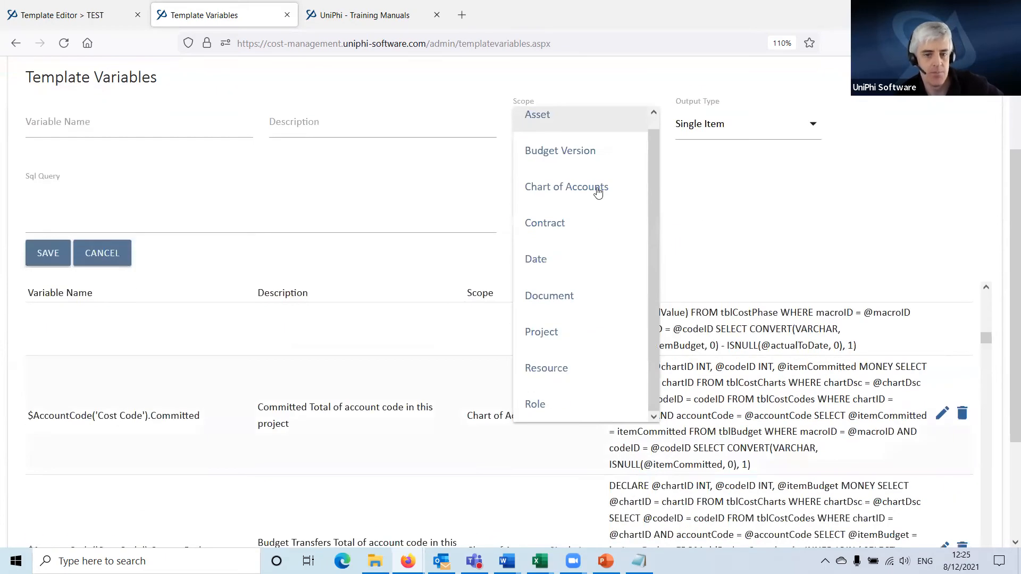
pyautogui.scroll(3, 450, 405)
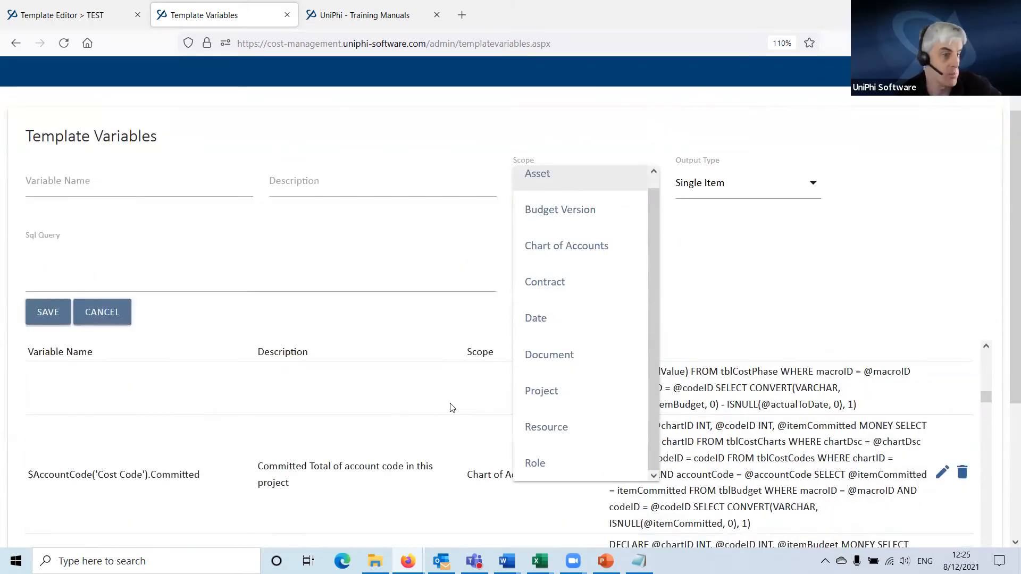
pyautogui.click(93, 203)
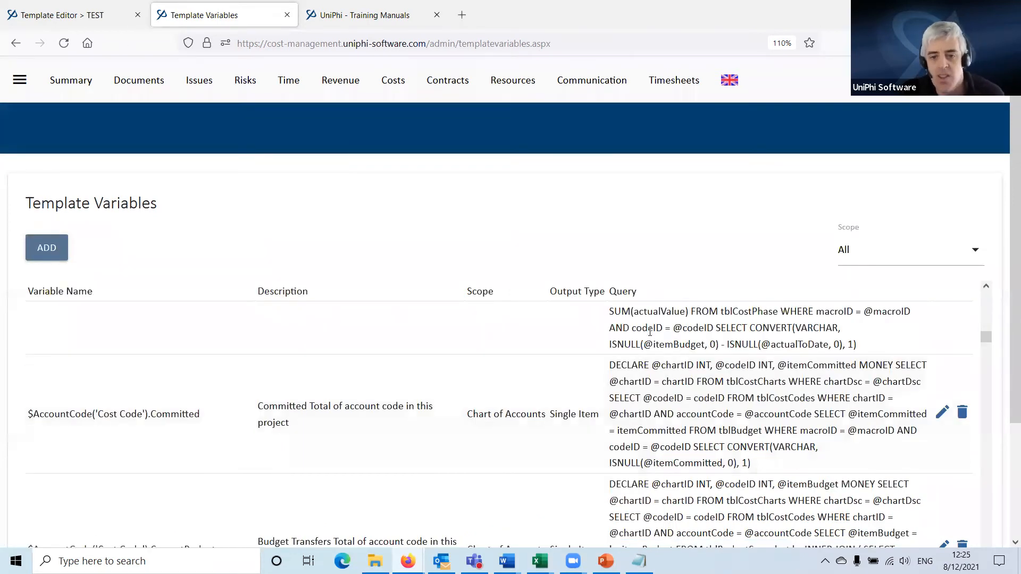
pyautogui.moveTo(609, 365); pyautogui.dragTo(751, 463)
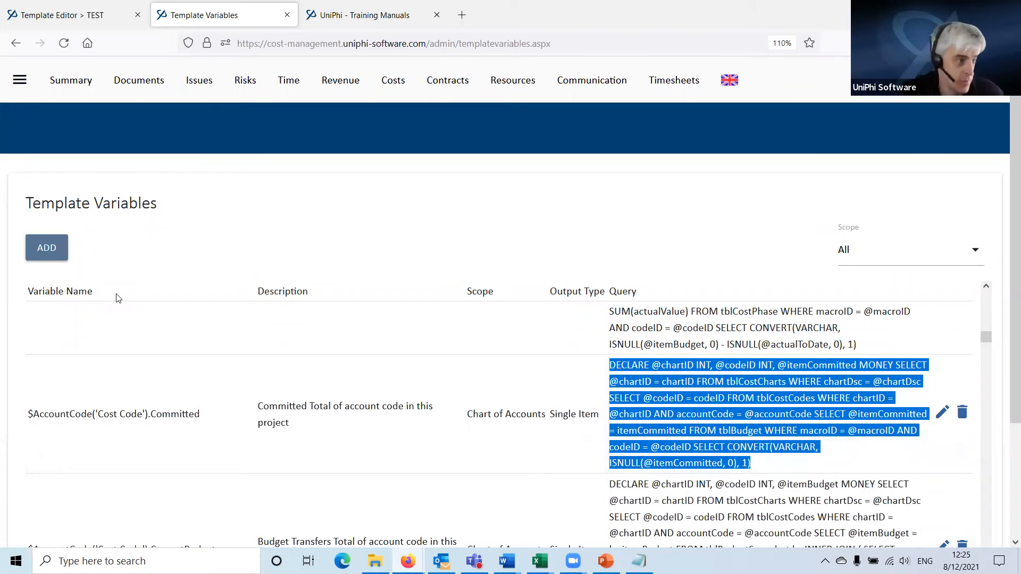
# - Return to the TEST template editor and review the project and role variables available for insertion
pyautogui.click(35, 17)
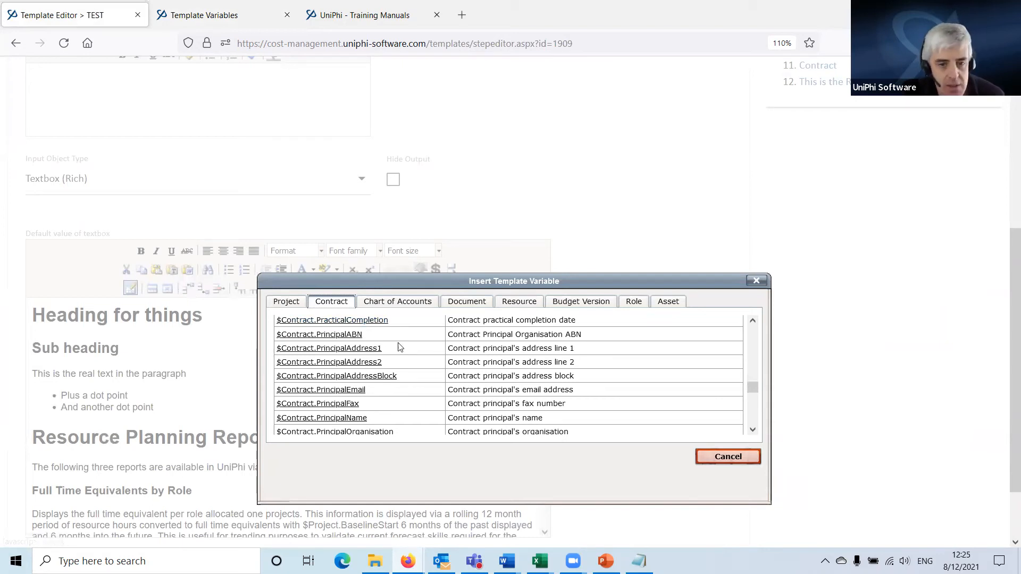
pyautogui.click(283, 307)
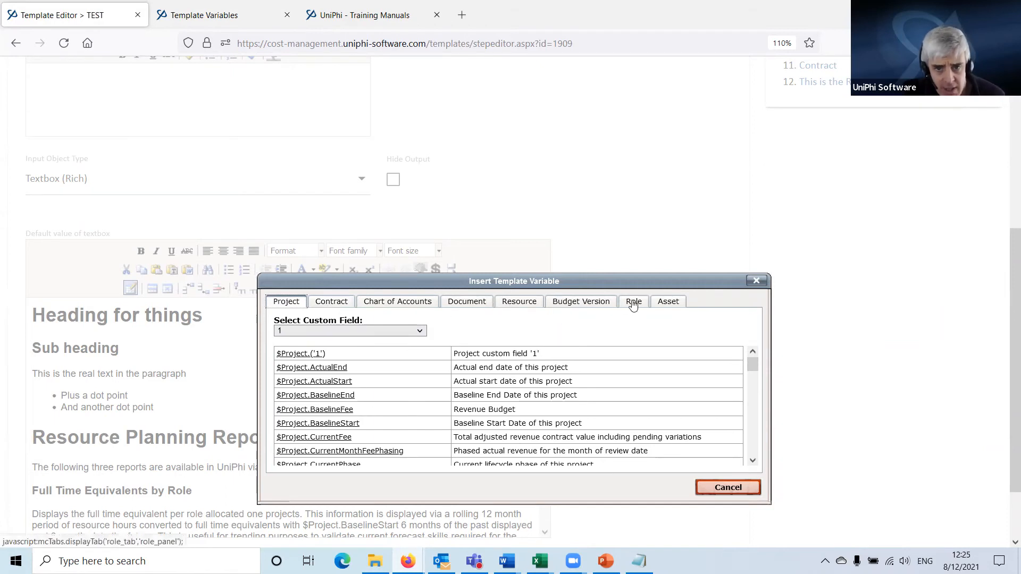
pyautogui.click(633, 303)
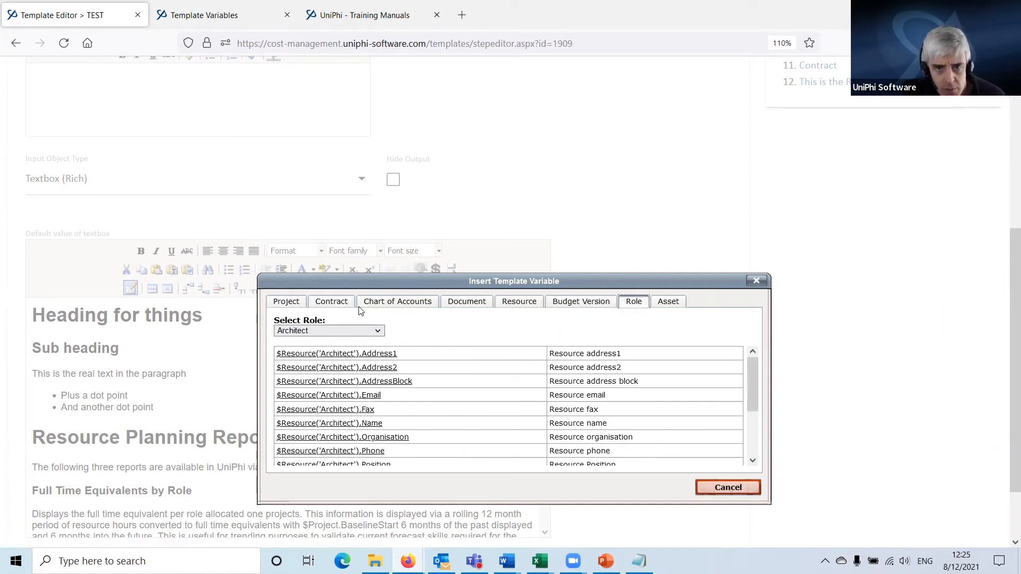
# - Insert the project custom field variable $Project.('FECA') in row a of Column 2, replacing the a1 text
pyautogui.click(285, 306)
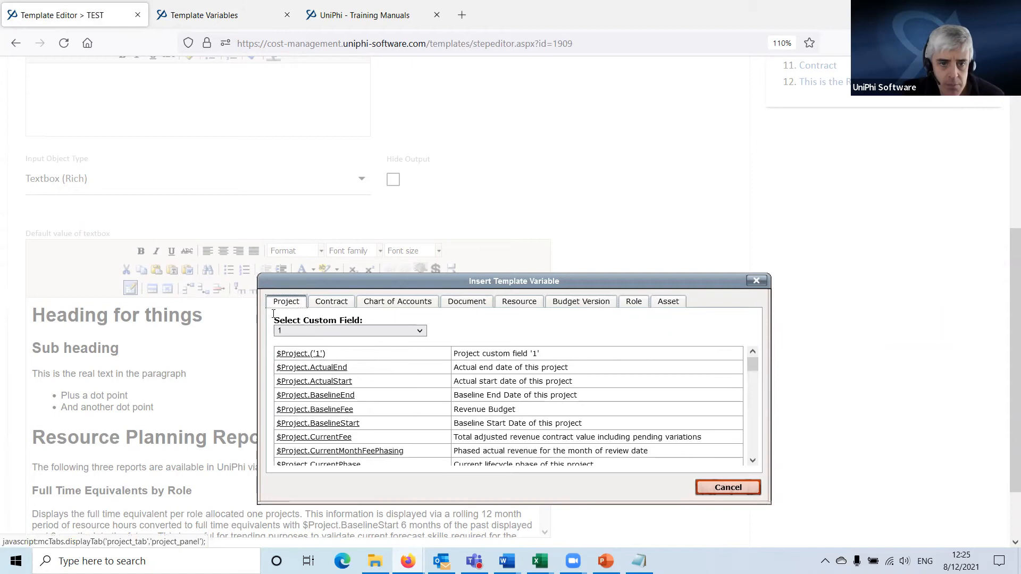
pyautogui.click(320, 332)
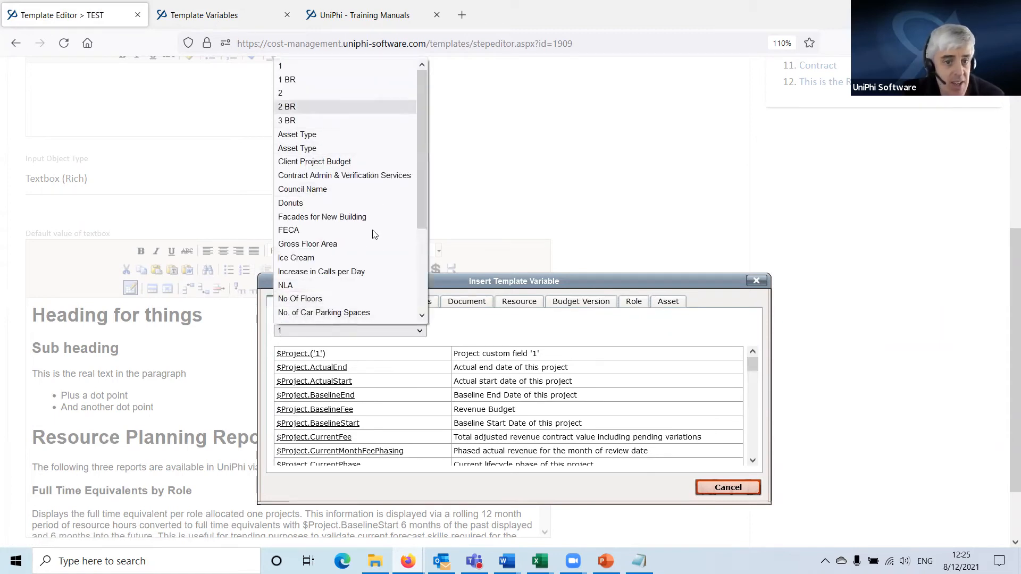
pyautogui.moveTo(418, 160); pyautogui.dragTo(412, 293)
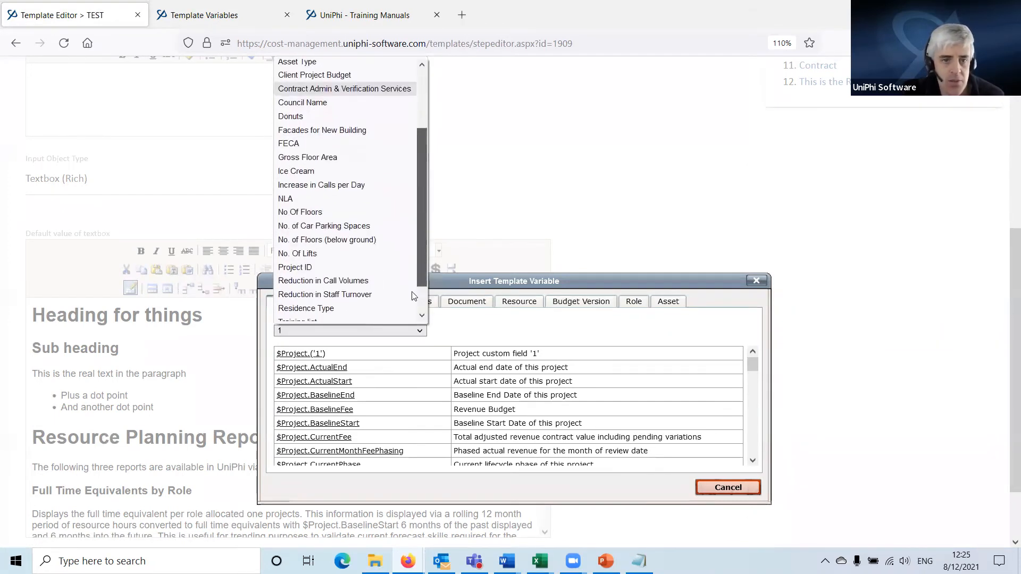
pyautogui.scroll(-1, 413, 296)
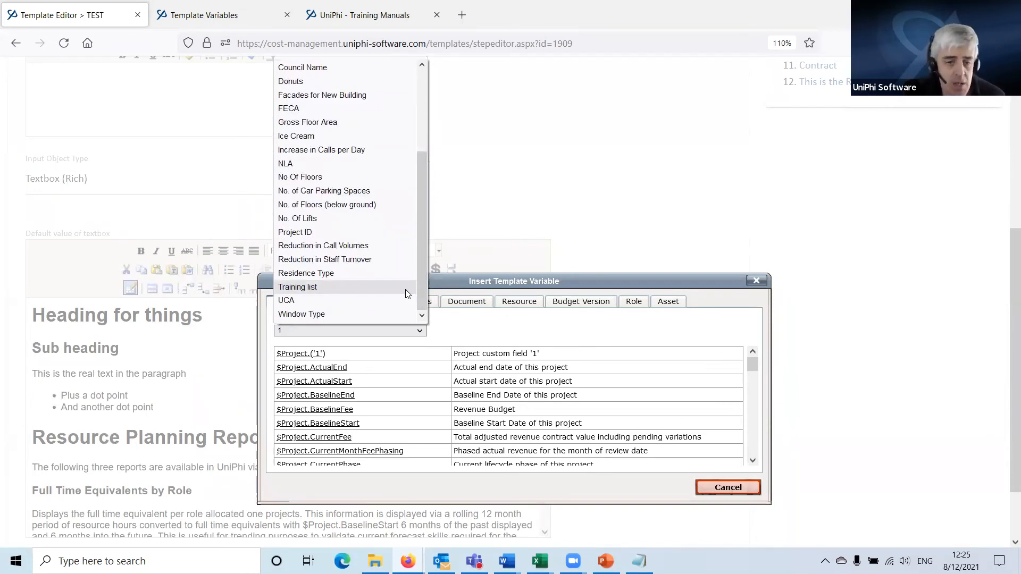
pyautogui.click(291, 111)
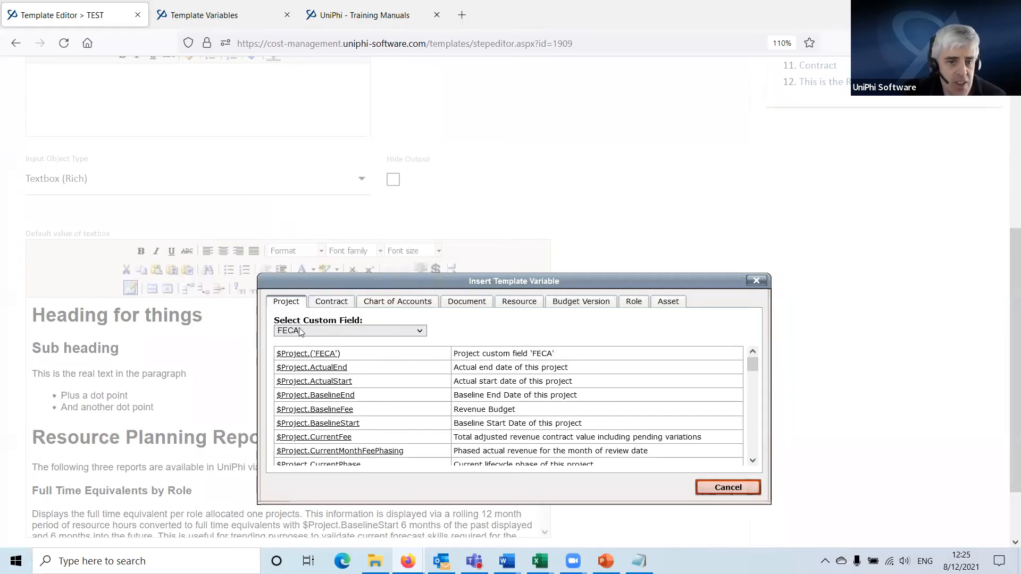
pyautogui.click(310, 355)
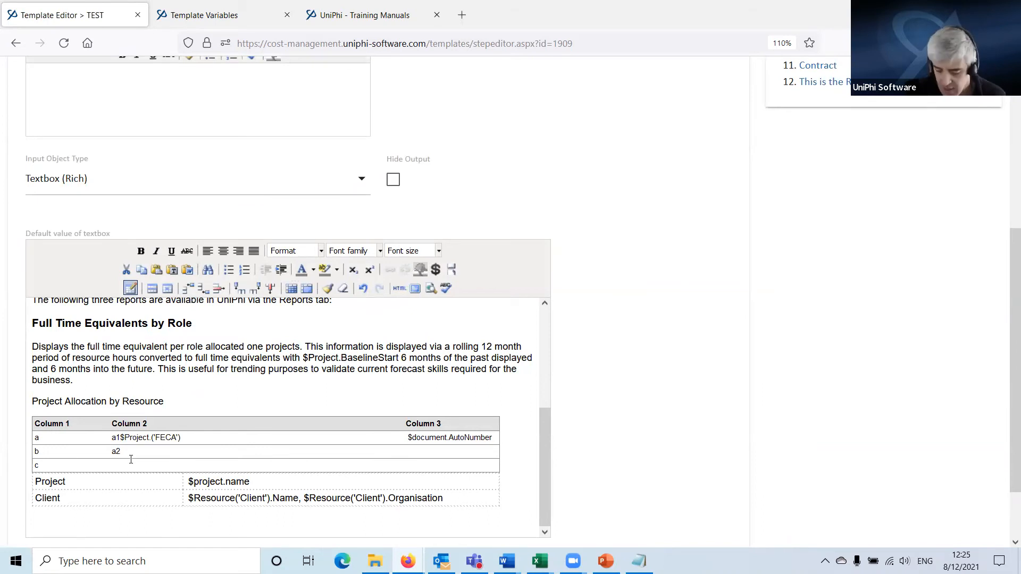
pyautogui.press('BackSpace')
pyautogui.press('BackSpace')
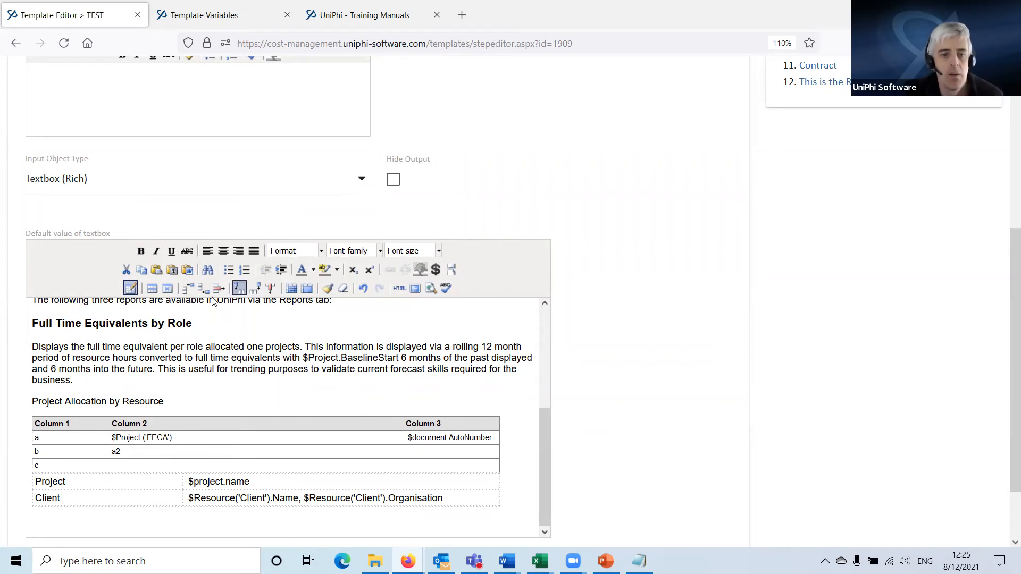
# - Place the cursor after a2 in the table, view the HTML source of the default text, and close it without changes
pyautogui.moveTo(147, 456); pyautogui.dragTo(156, 469)
pyautogui.click(191, 455)
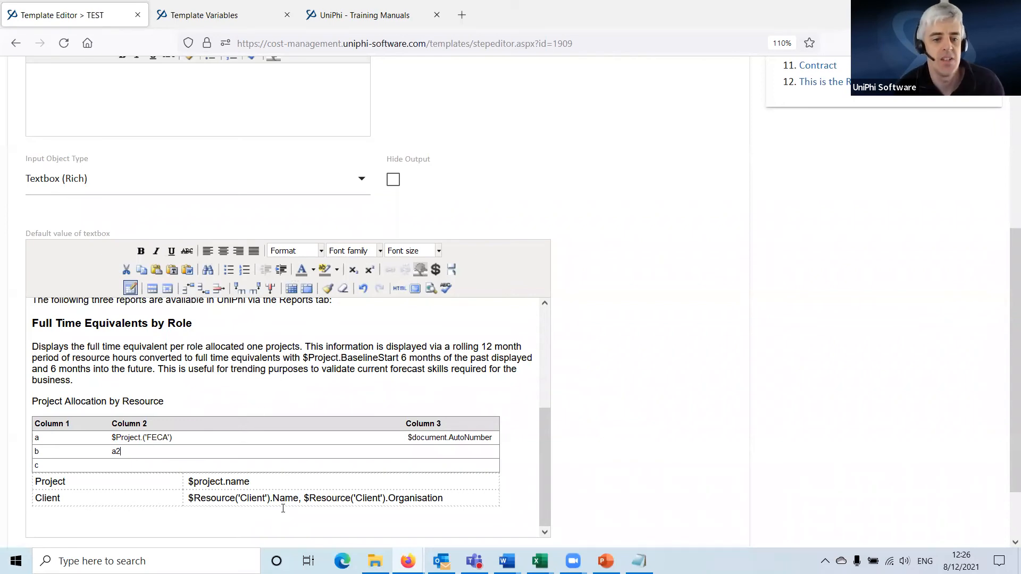
pyautogui.click(400, 288)
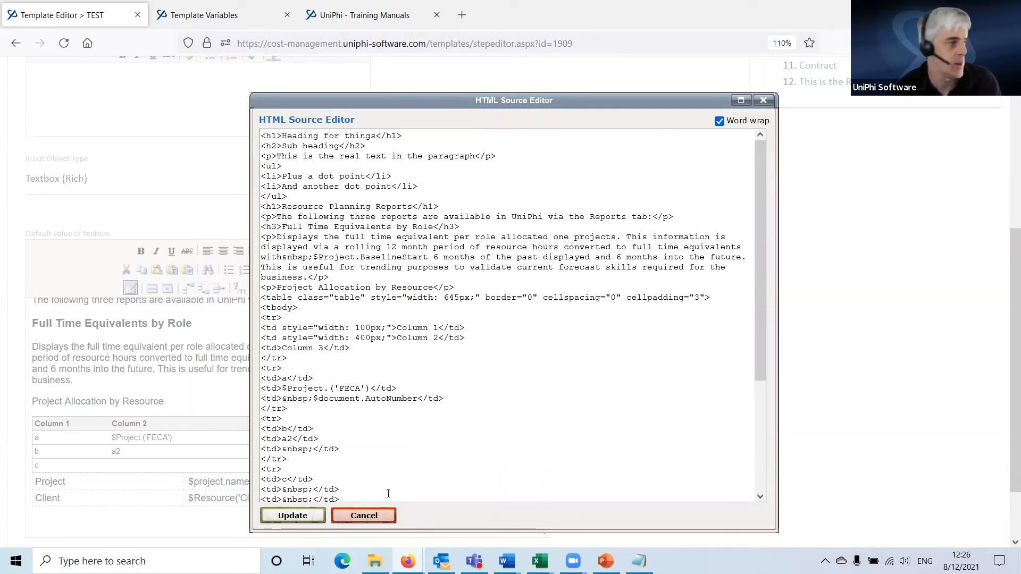
pyautogui.click(763, 100)
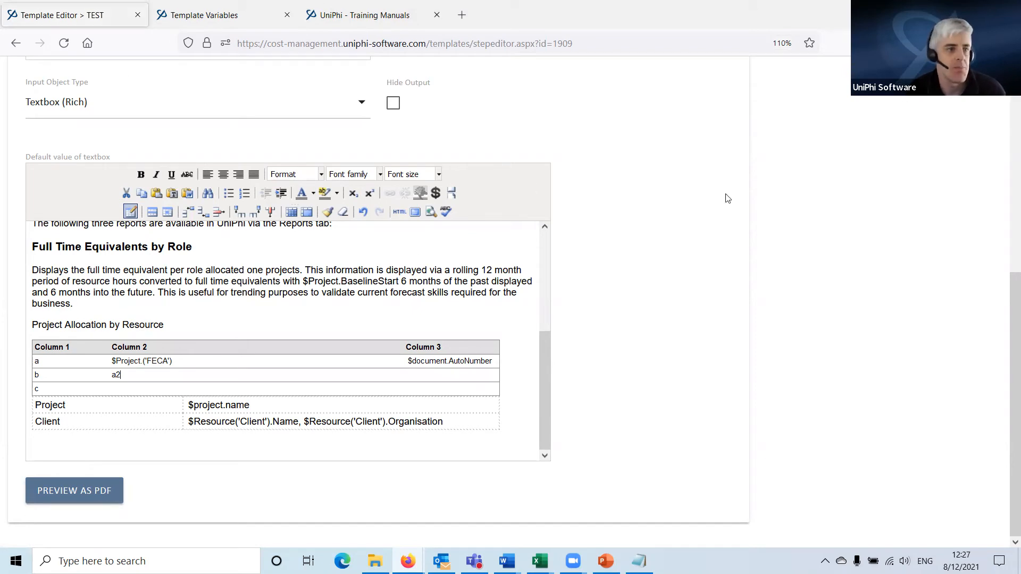
# - Complete the TEST template's steps and finish with the step order and signoff roles left as they are
pyautogui.scroll(10, 384, 291)
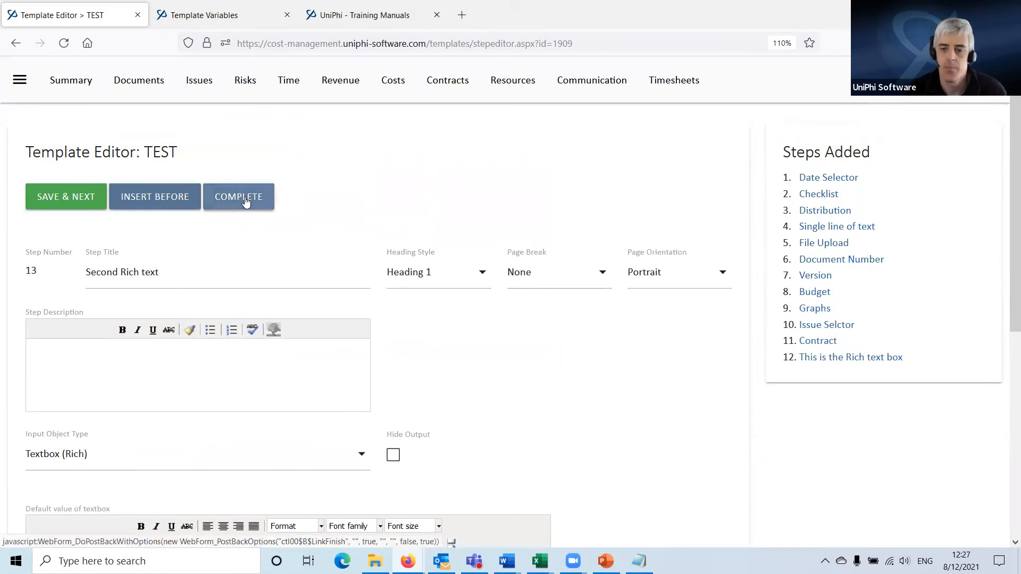
pyautogui.click(246, 200)
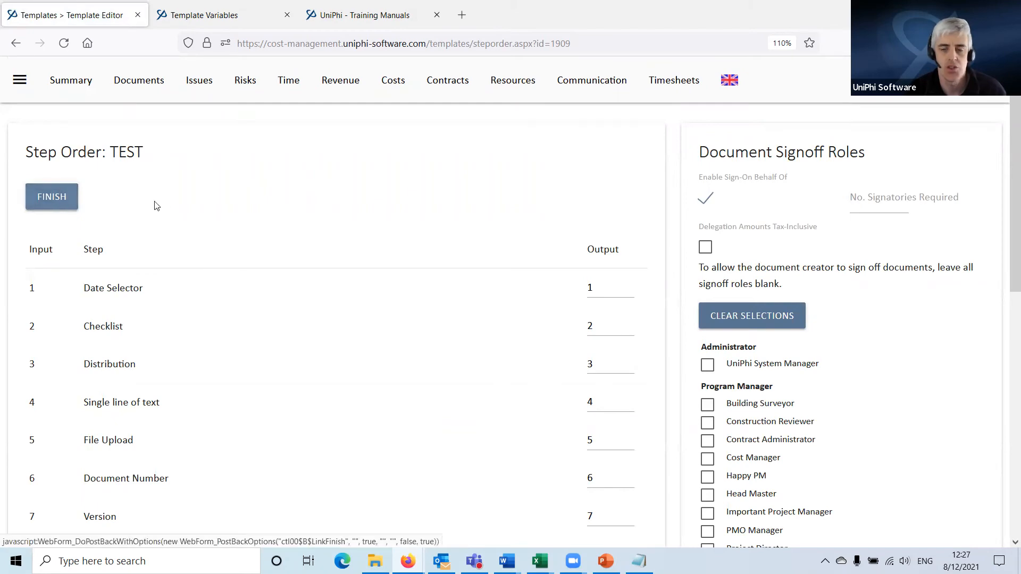
pyautogui.click(50, 200)
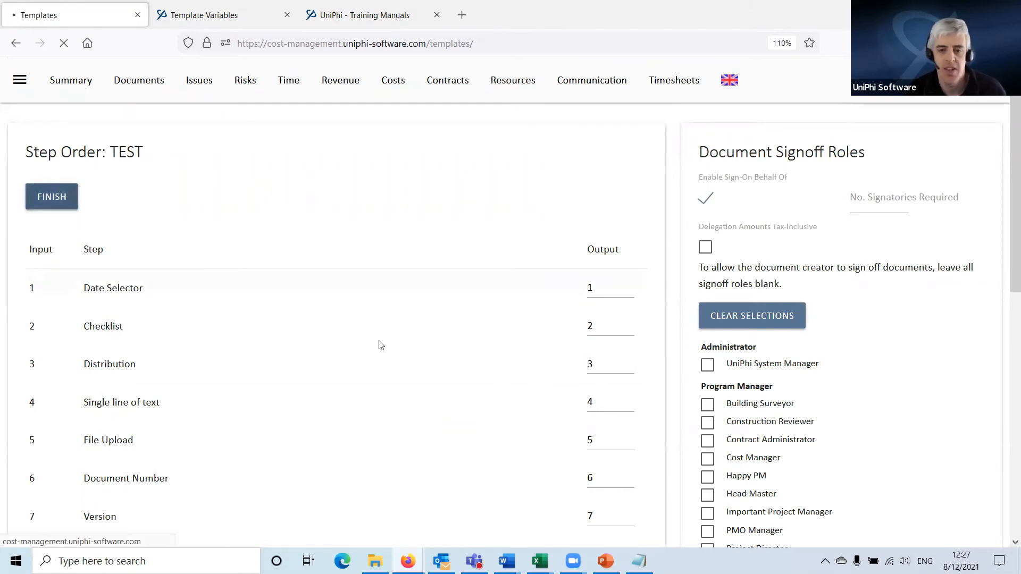
# - Find the TEST template in the document templates list and open it for editing
pyautogui.scroll(-5, 68, 287)
pyautogui.scroll(1, 268, 429)
pyautogui.scroll(1, 268, 429)
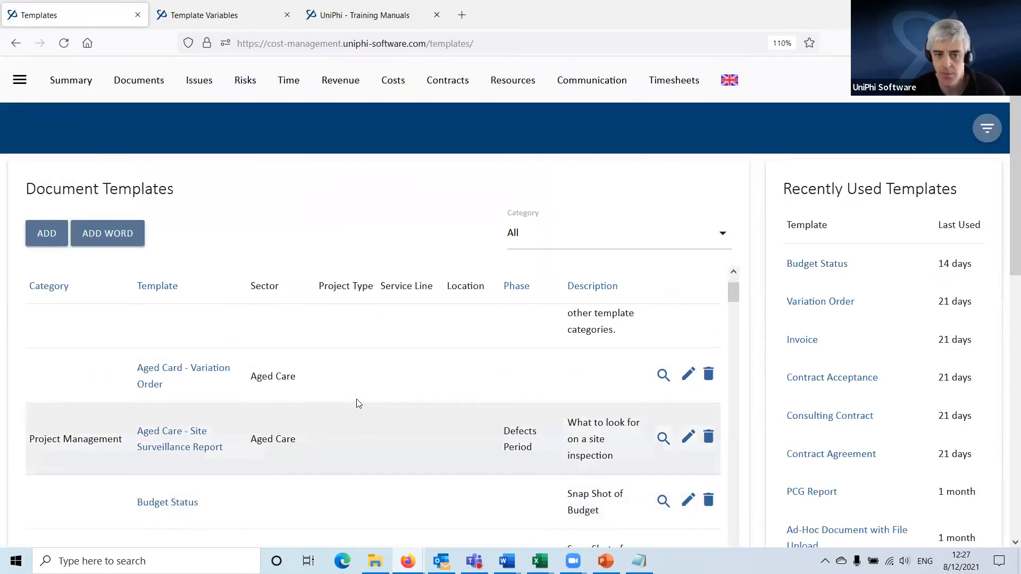
pyautogui.scroll(-6, 356, 404)
pyautogui.scroll(-3, 301, 389)
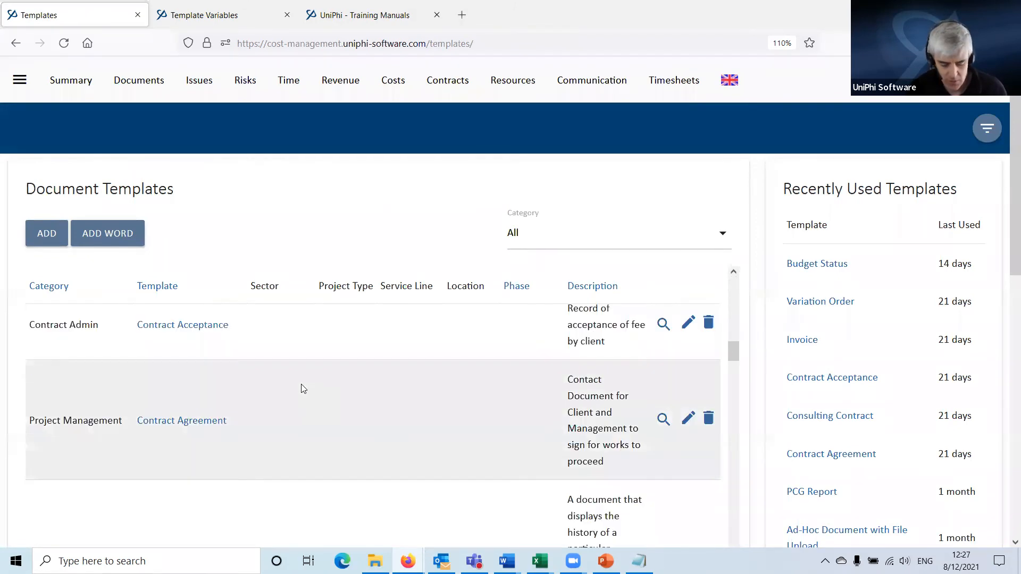
pyautogui.hotkey('ctrl', 'f')
pyautogui.write('test')
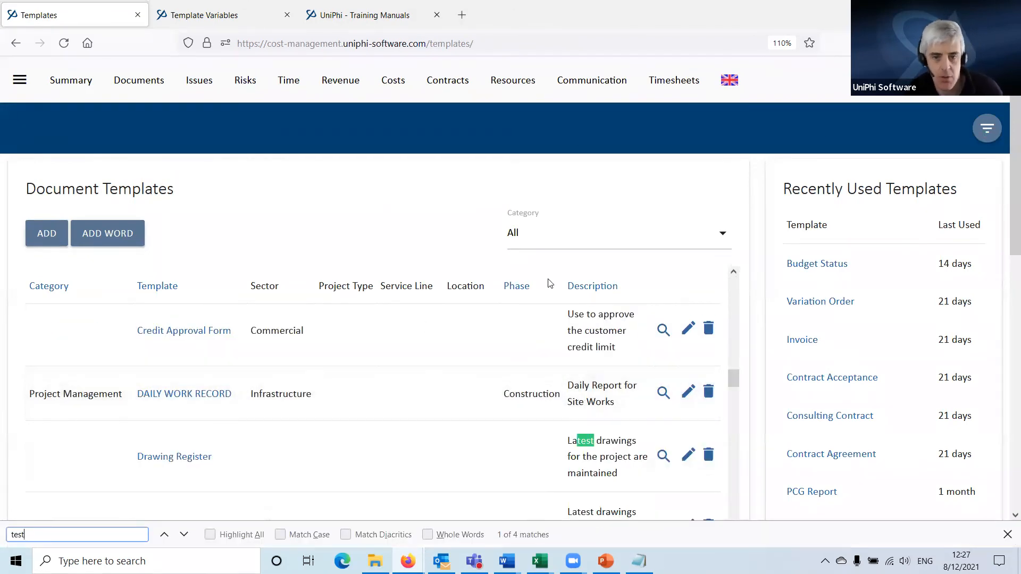
pyautogui.click(183, 535)
pyautogui.click(183, 535)
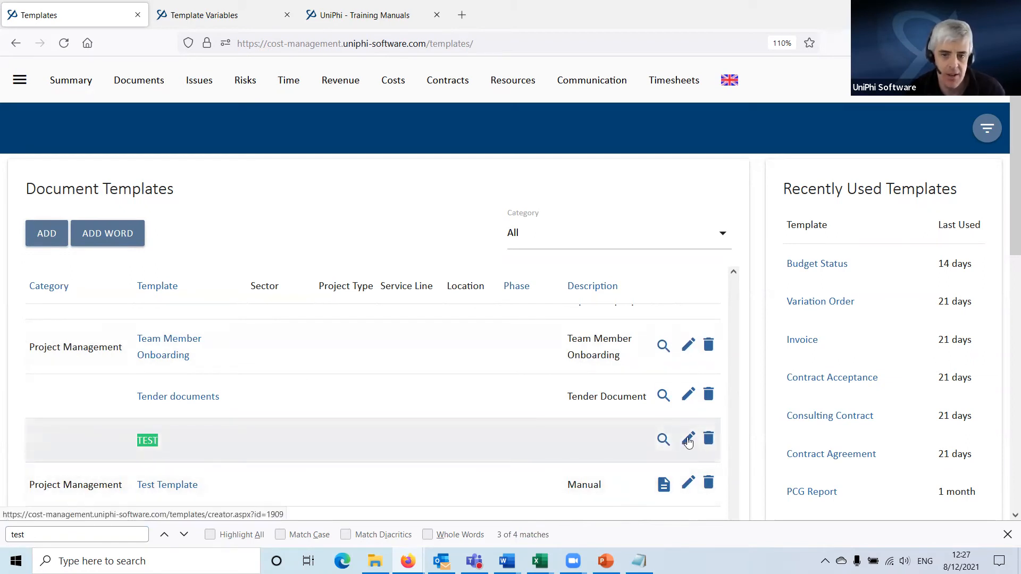
pyautogui.click(688, 440)
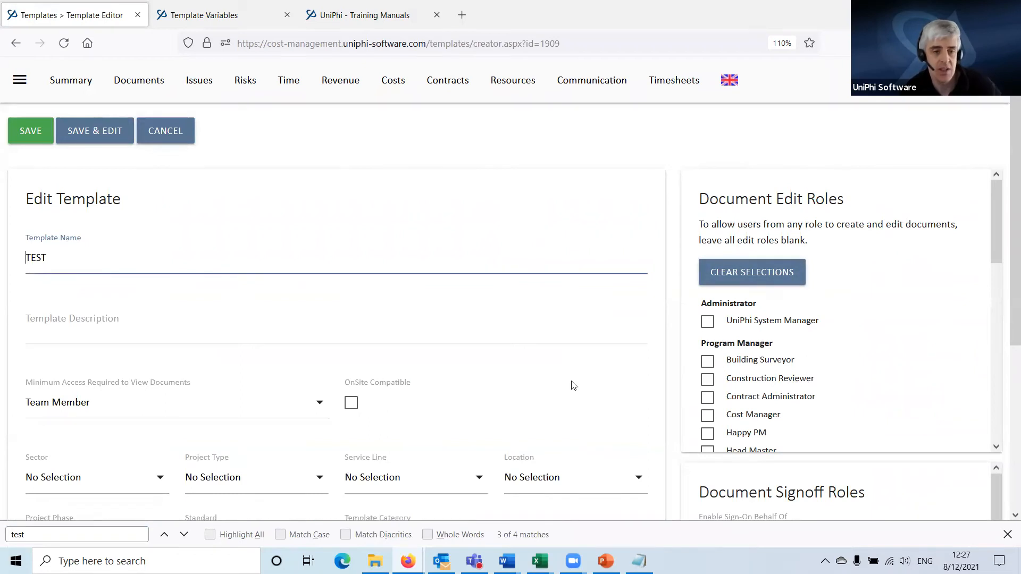
# - Enter the template description "this was just a test for training and can be deleted" and select that text
pyautogui.scroll(-2, 495, 249)
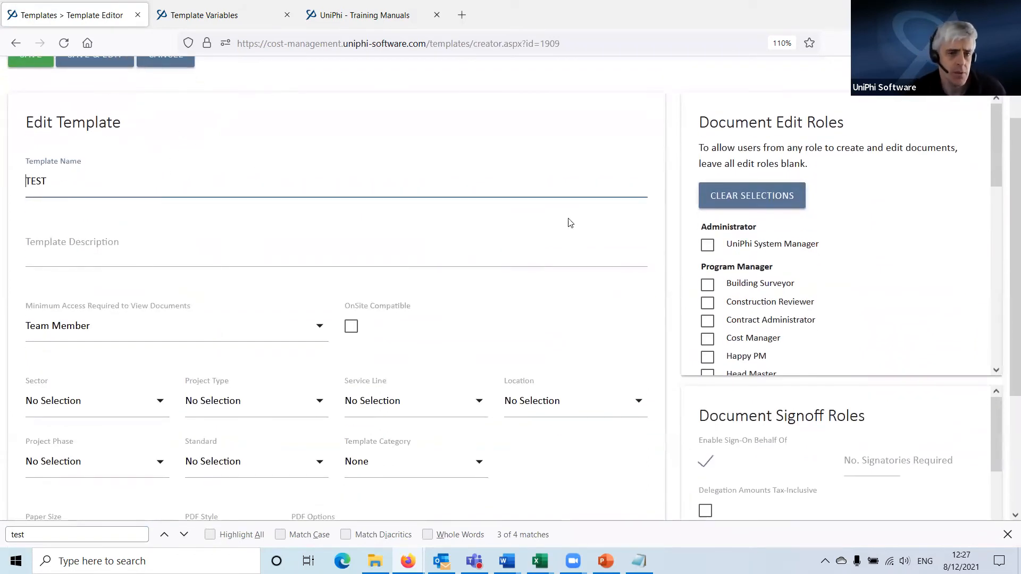
pyautogui.doubleClick(68, 176)
pyautogui.click(110, 245)
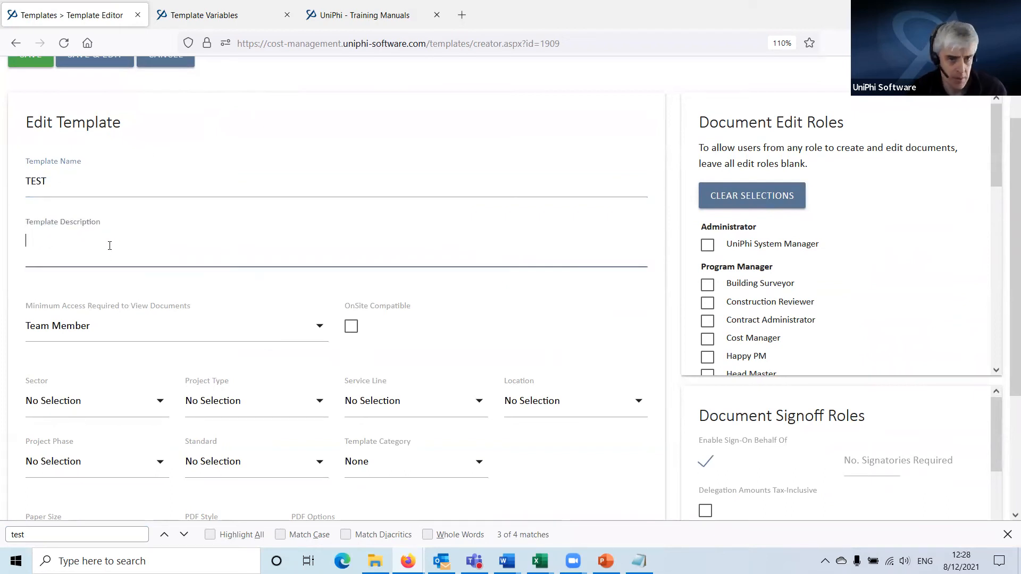
pyautogui.write('this w')
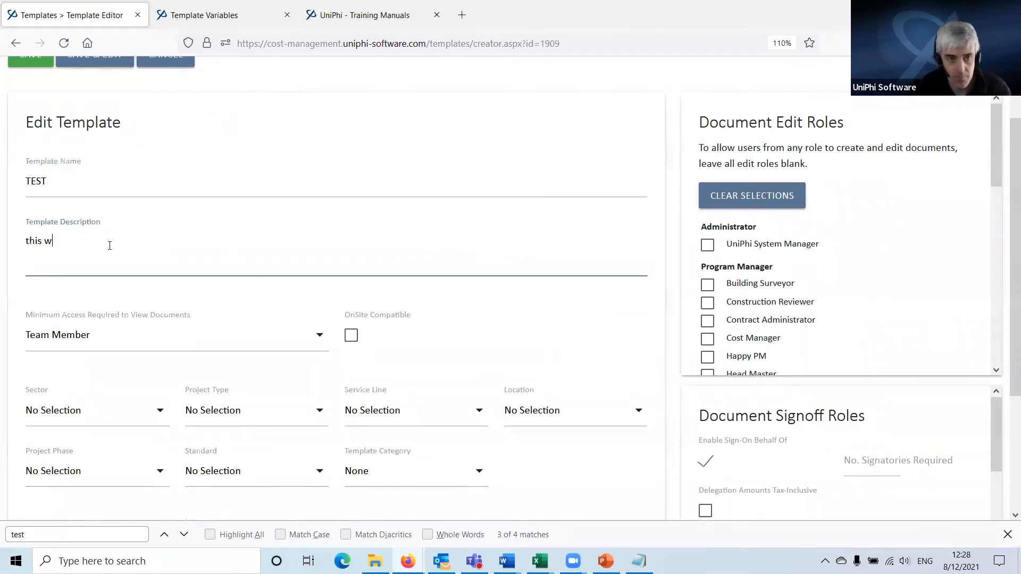
pyautogui.write('as just a')
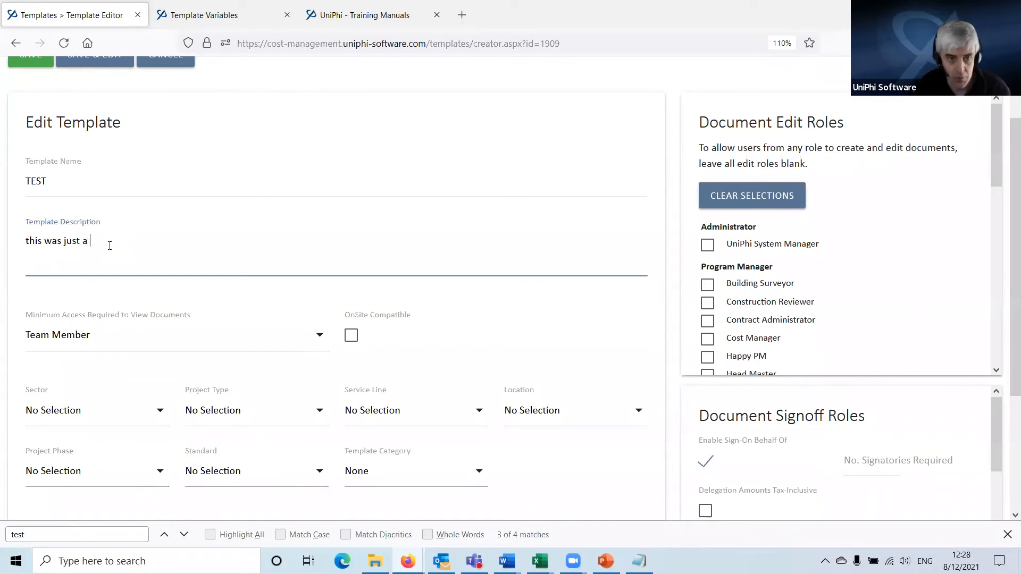
pyautogui.write(' test f')
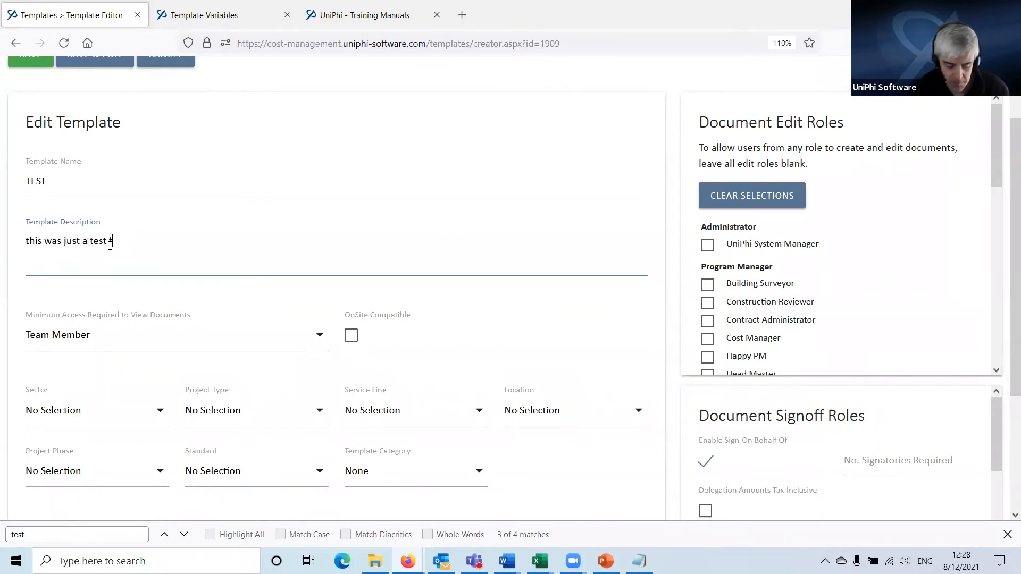
pyautogui.write('or tr')
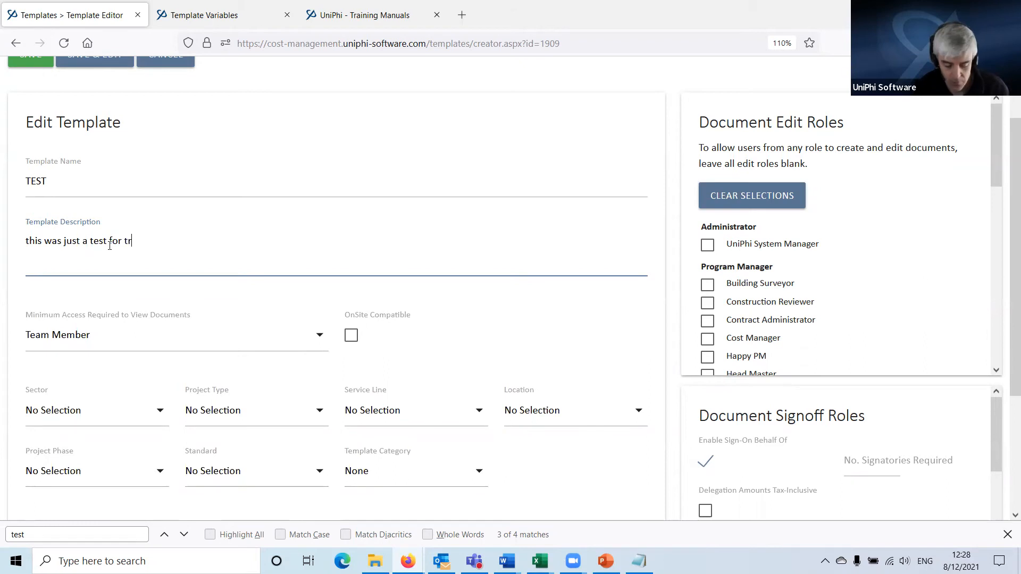
pyautogui.write('aining and can be d')
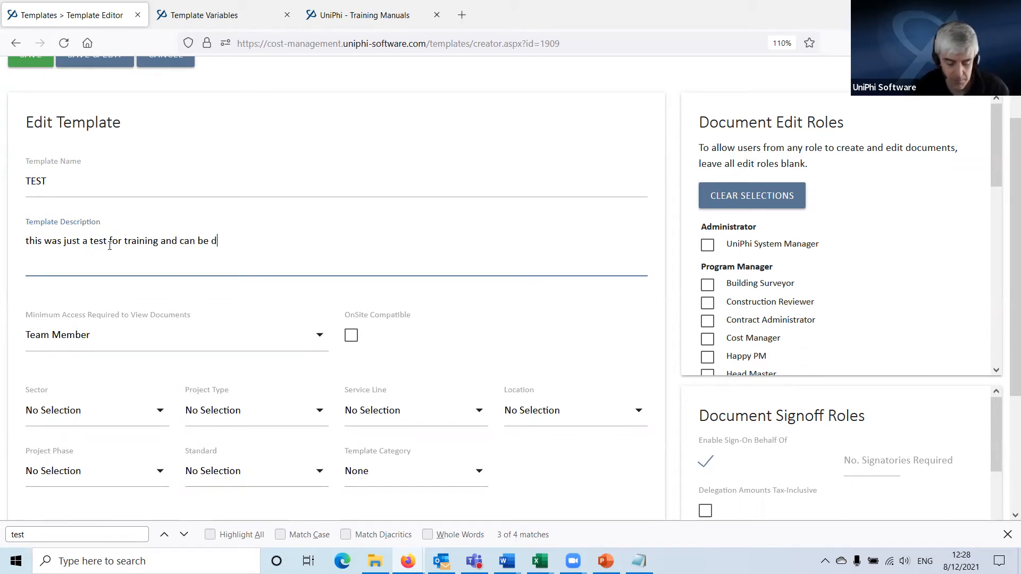
pyautogui.write('eleted')
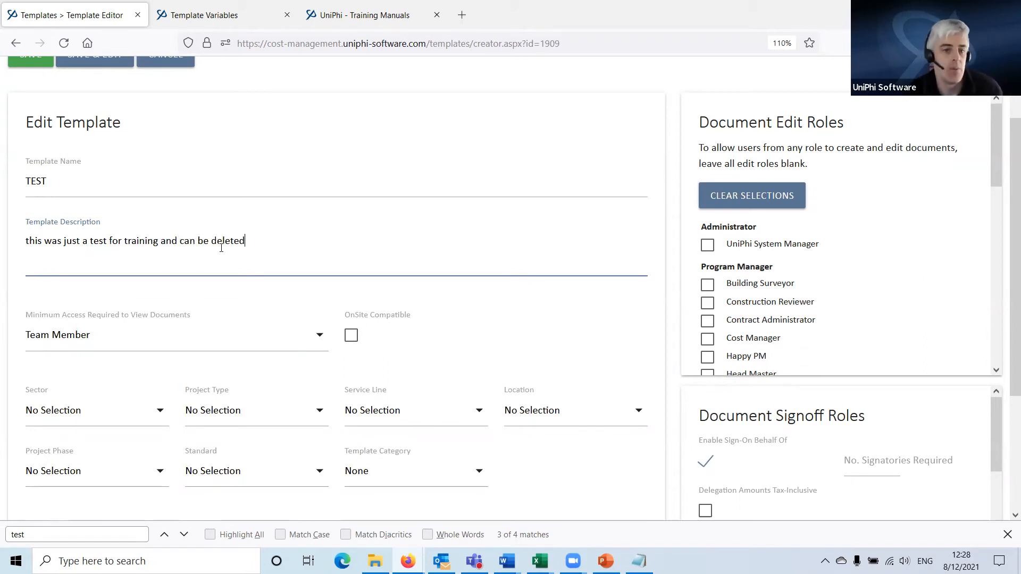
pyautogui.hotkey('ctrl', 'a')
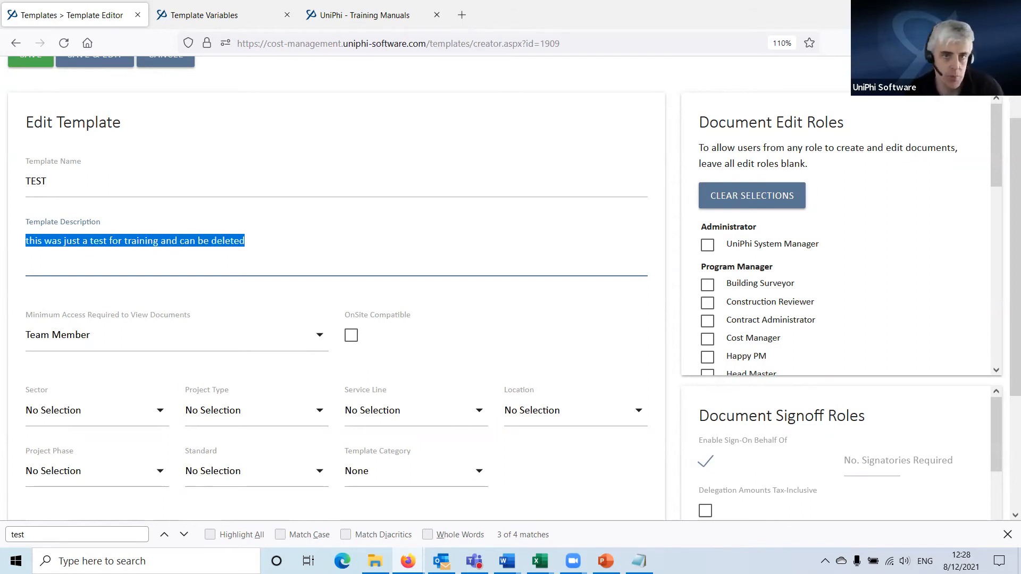
# - Replace the Template Variables page with the document templates list, look through it, and return to the TEST template editor
pyautogui.click(224, 15)
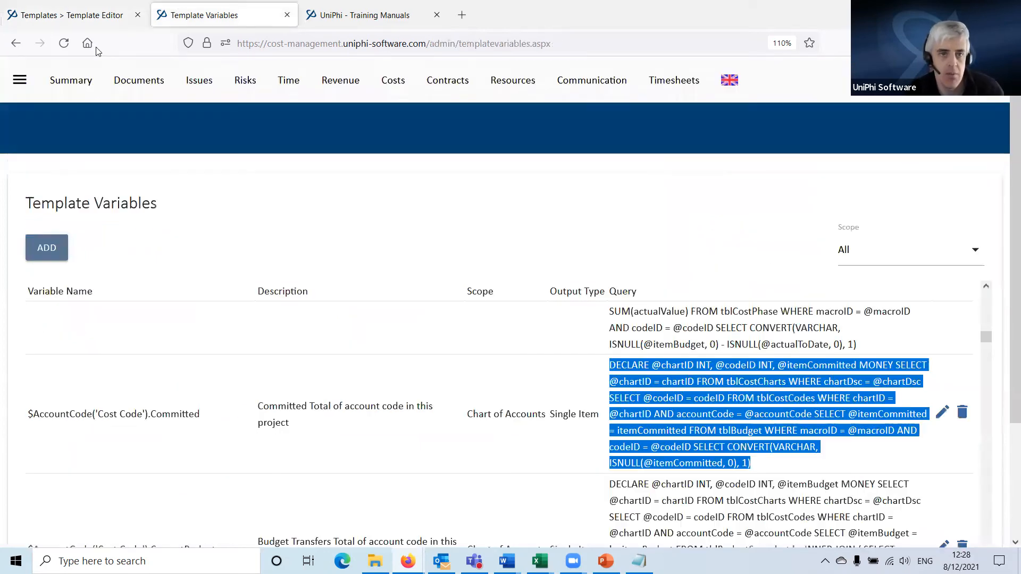
pyautogui.click(21, 85)
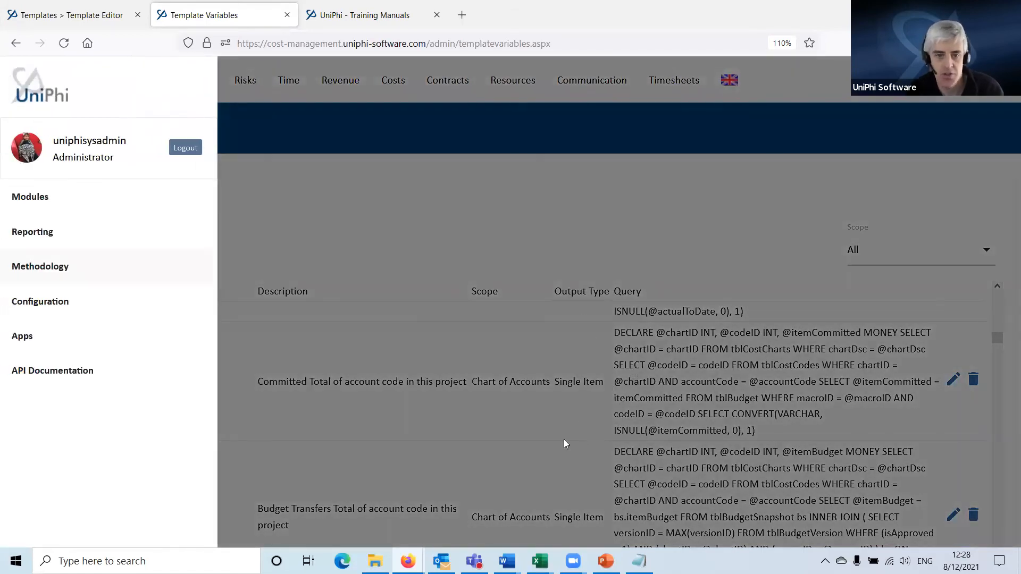
pyautogui.scroll(-10, 568, 448)
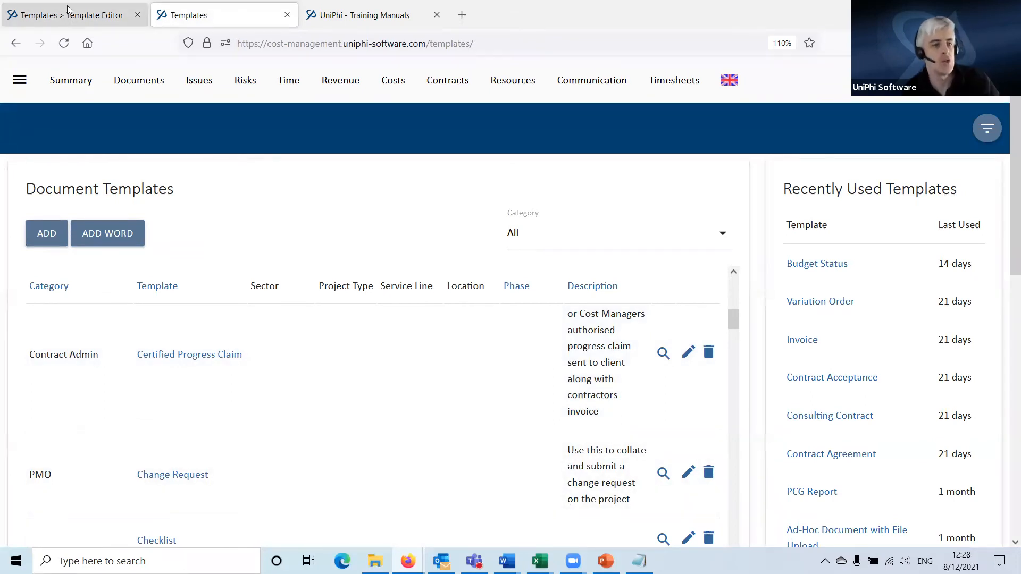
pyautogui.click(106, 7)
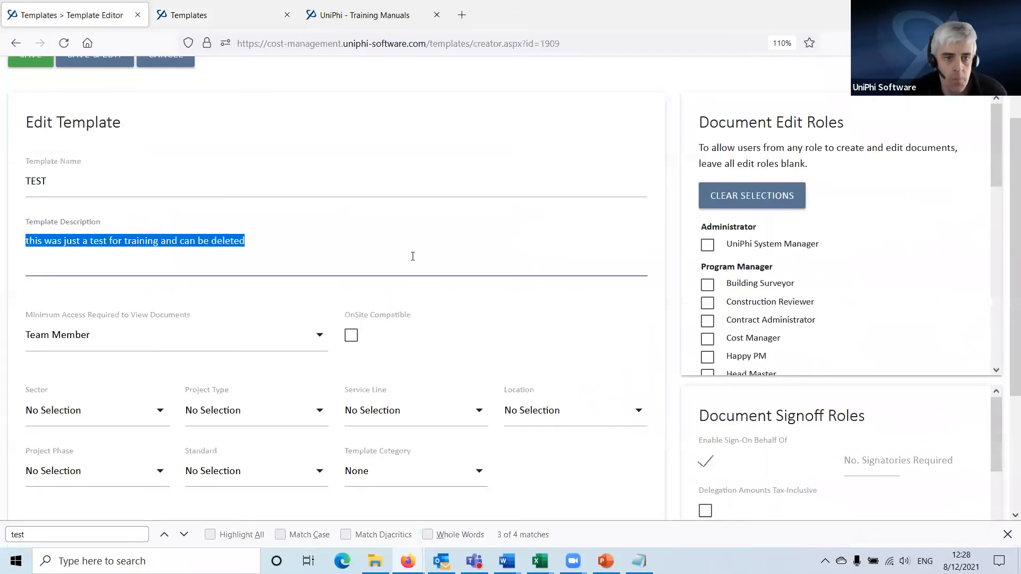
# - Review the Sector, Project Type and Service Line options for the TEST template without choosing any
pyautogui.scroll(-3, 413, 256)
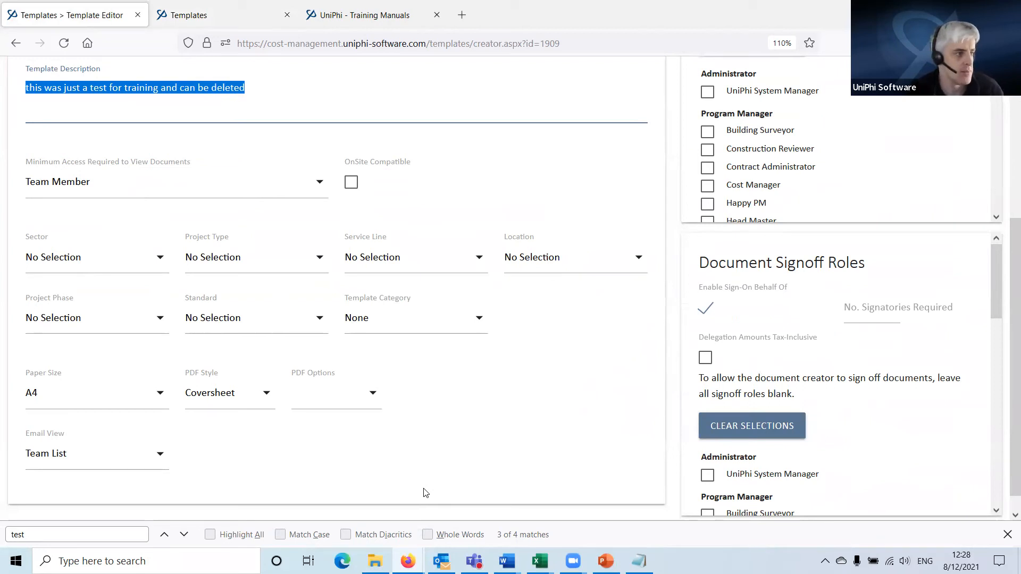
pyautogui.click(99, 255)
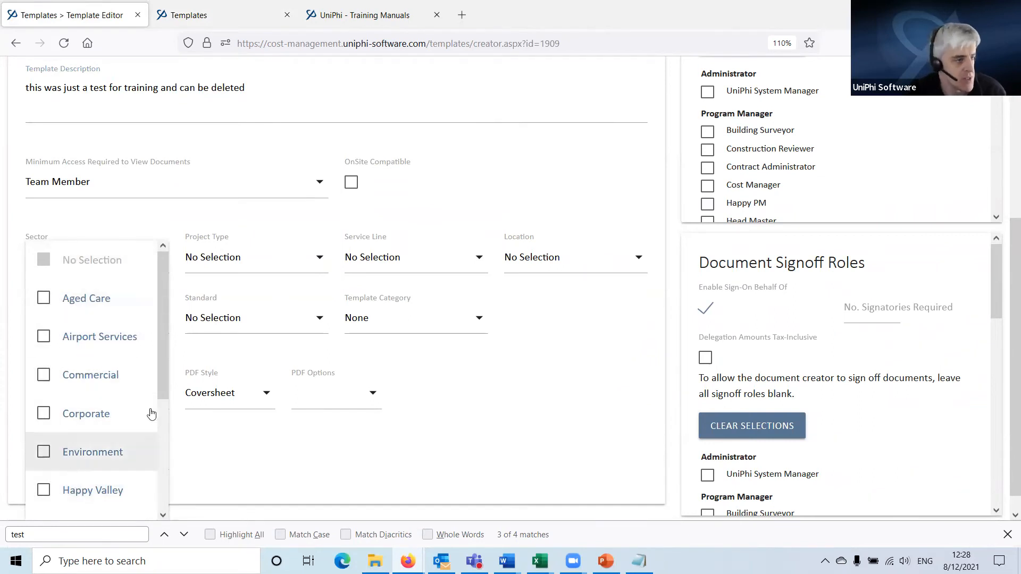
pyautogui.click(265, 255)
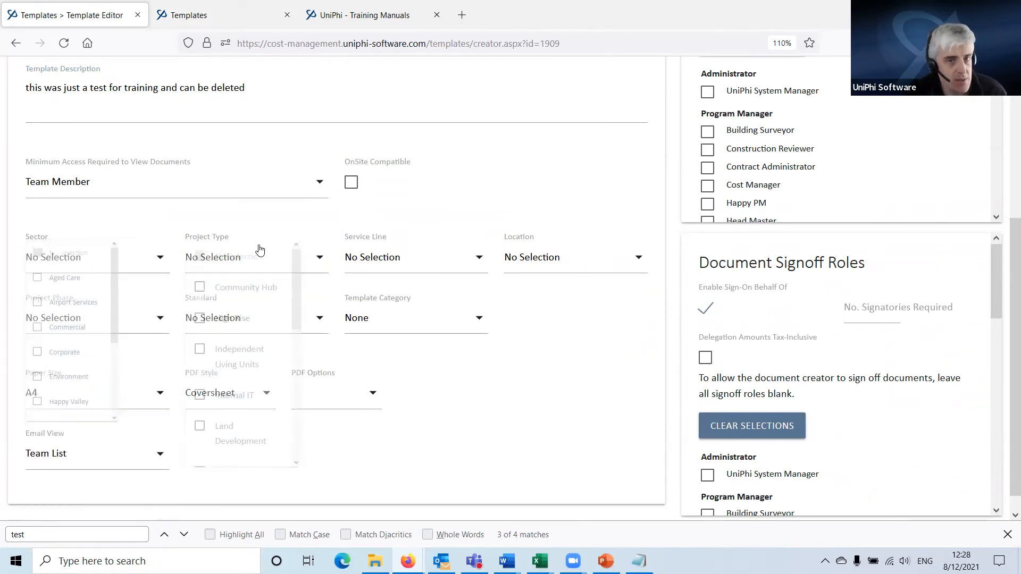
pyautogui.click(410, 265)
pyautogui.click(560, 379)
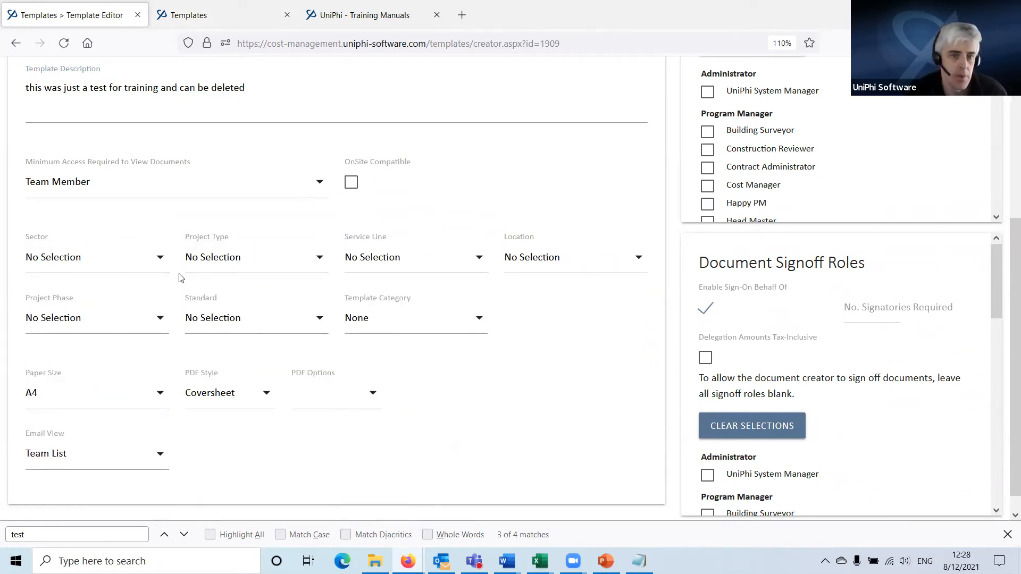
pyautogui.click(81, 256)
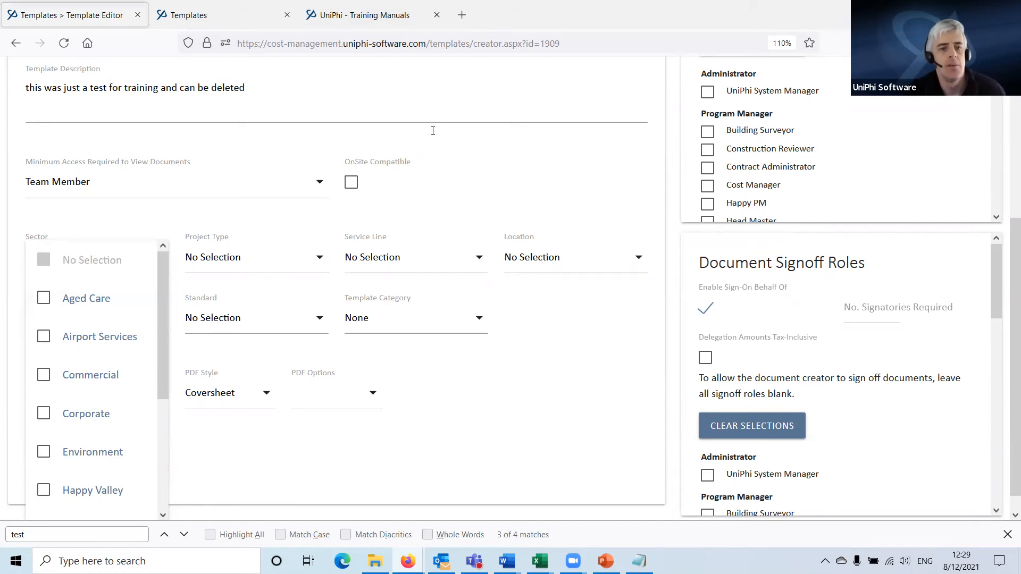
# - Start a new document from the all-projects Documents page, view the available templates, and close the new document page
pyautogui.hotkey('ctrl', 'Tab')
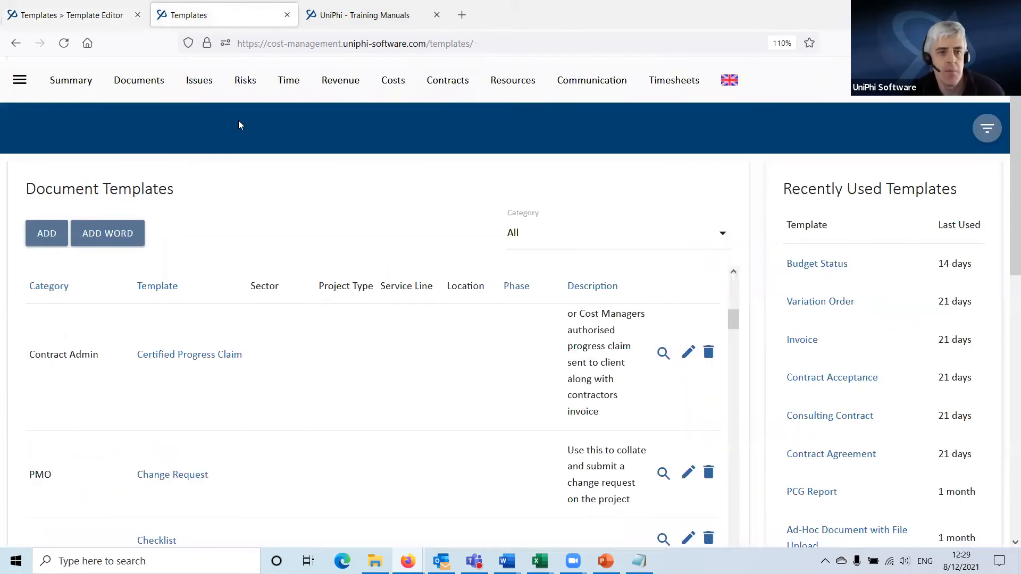
pyautogui.click(75, 89)
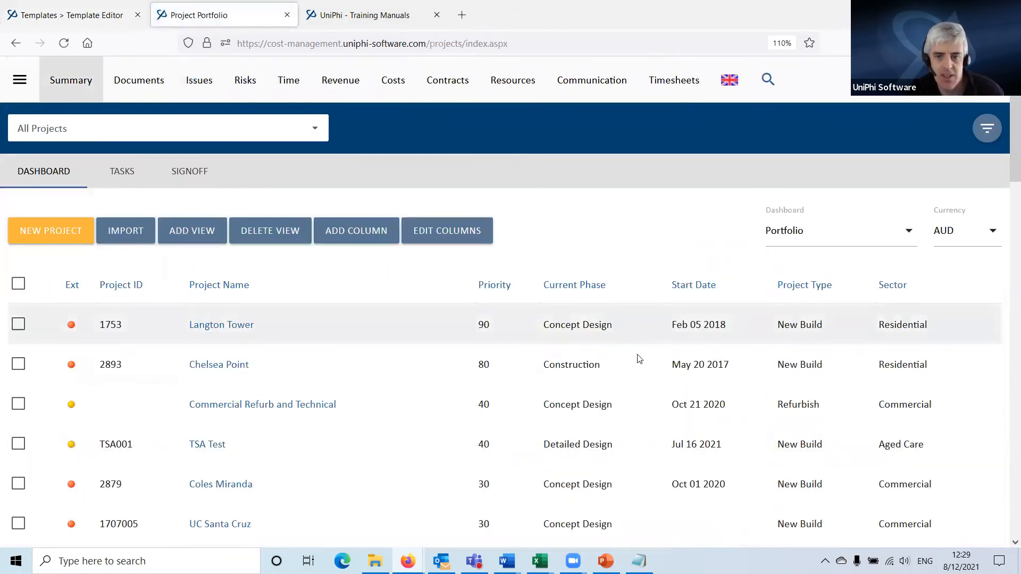
pyautogui.click(139, 80)
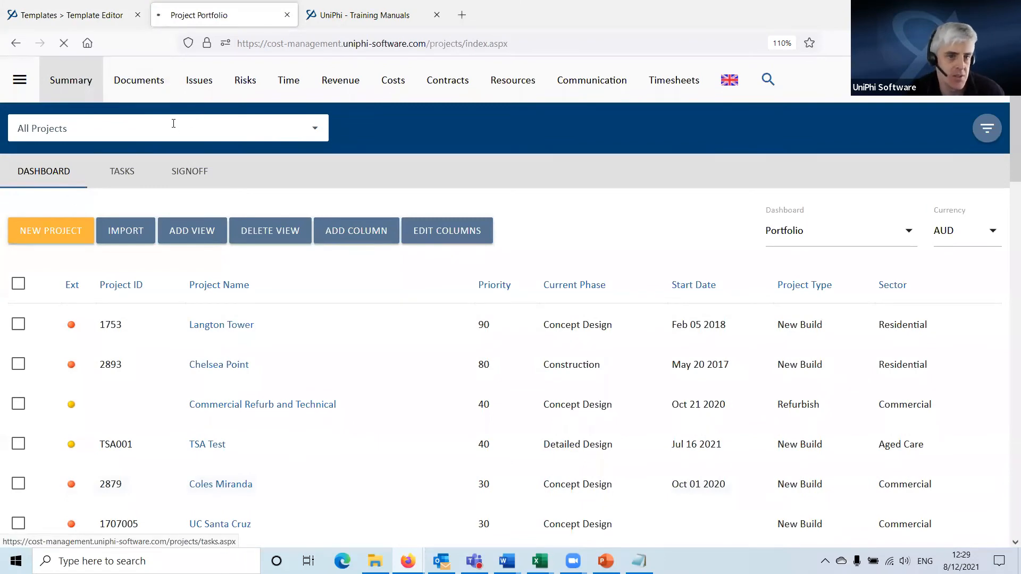
pyautogui.click(30, 195)
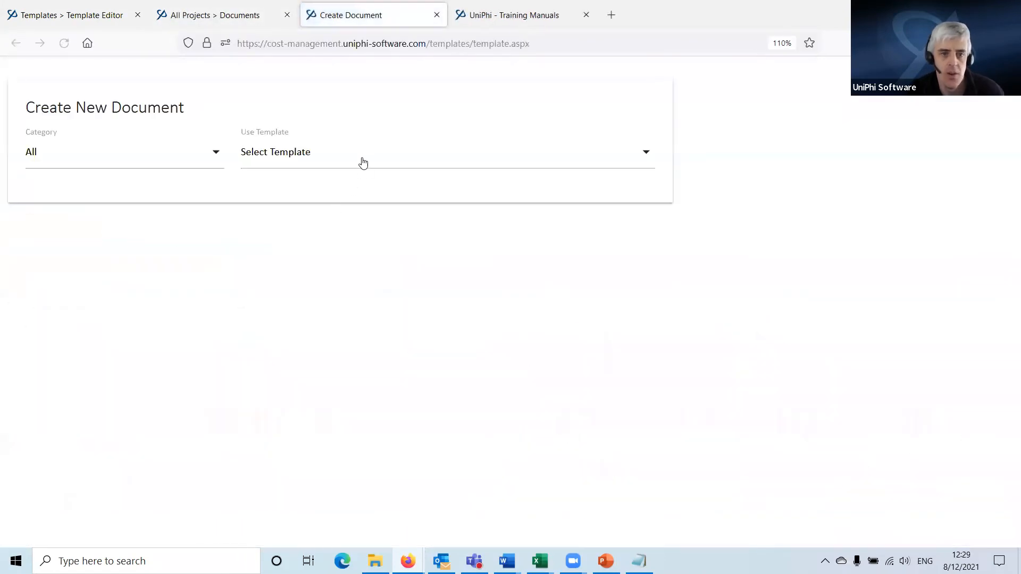
pyautogui.click(362, 162)
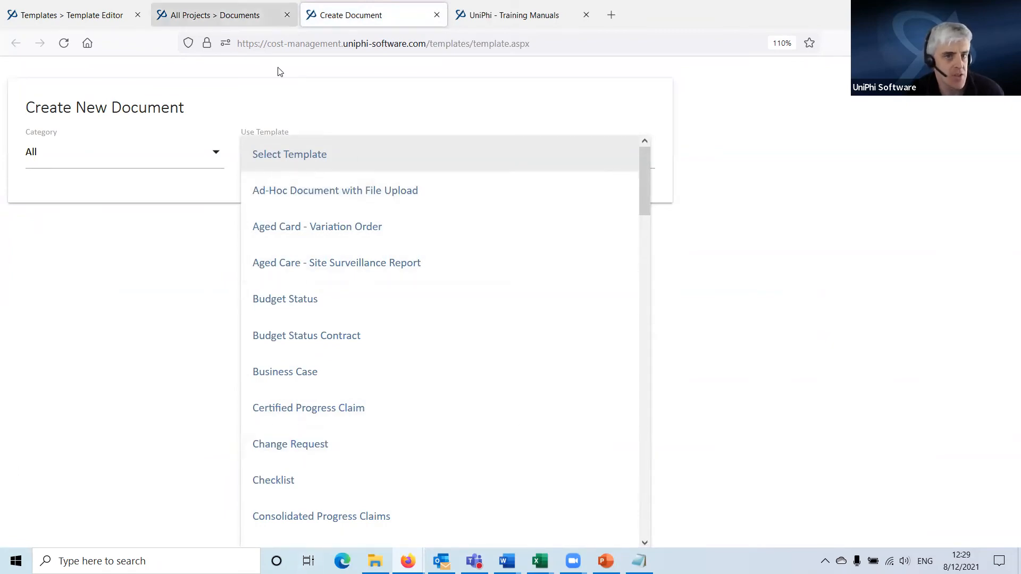
pyautogui.click(437, 15)
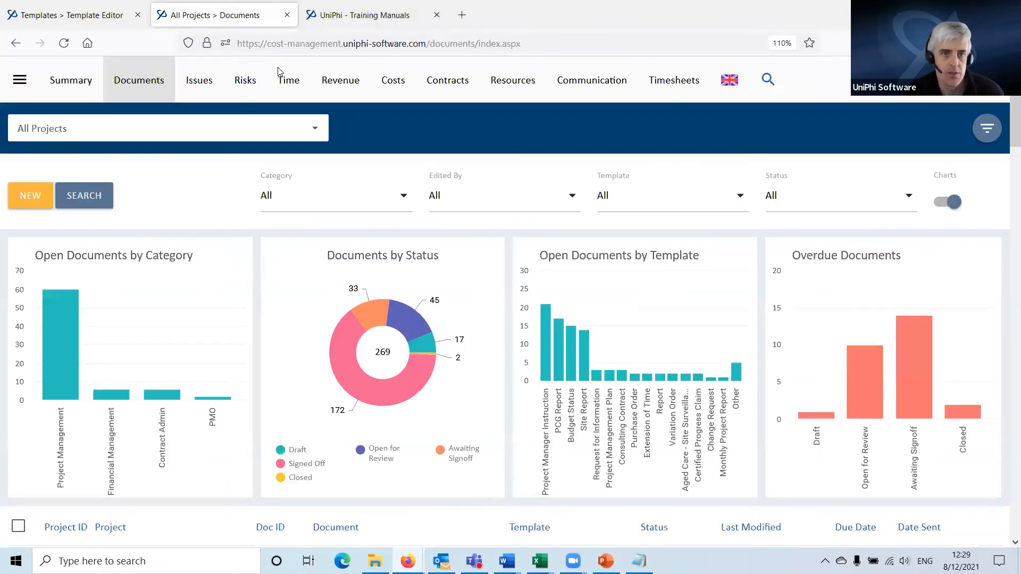
# - Return to the TEST template editor and review the Location and Project Phase options without choosing any
pyautogui.click(53, 13)
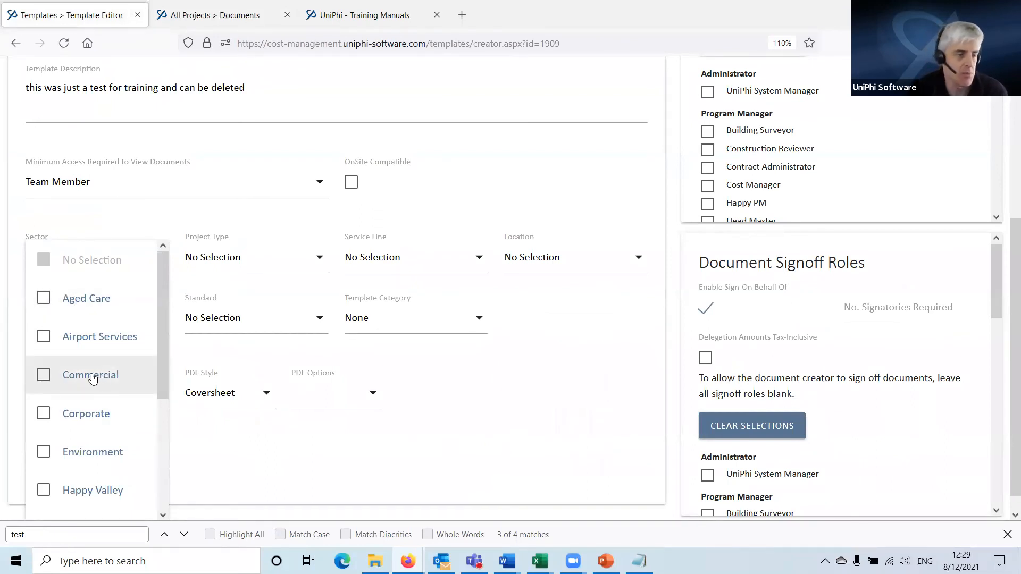
pyautogui.click(483, 389)
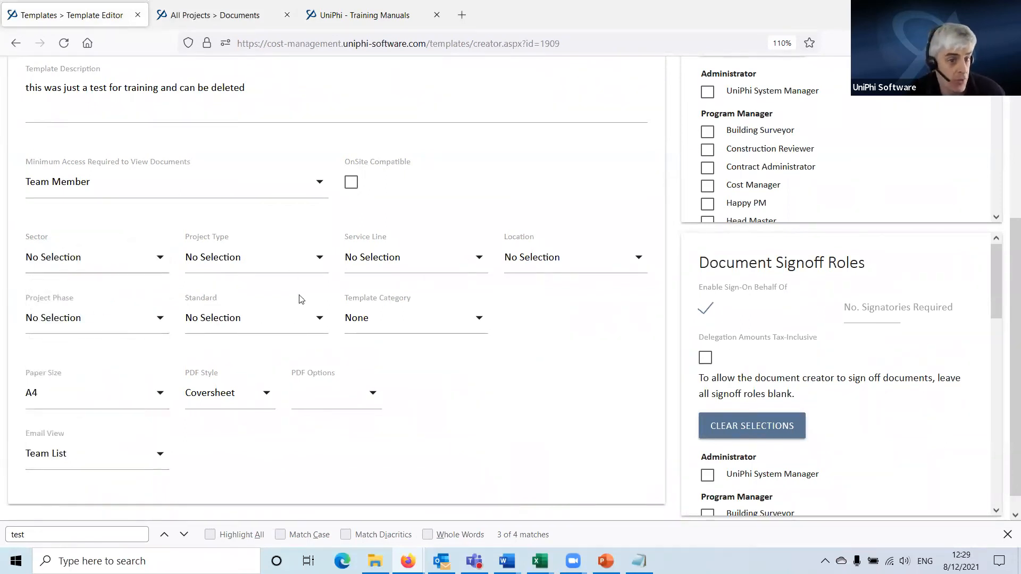
pyautogui.click(551, 261)
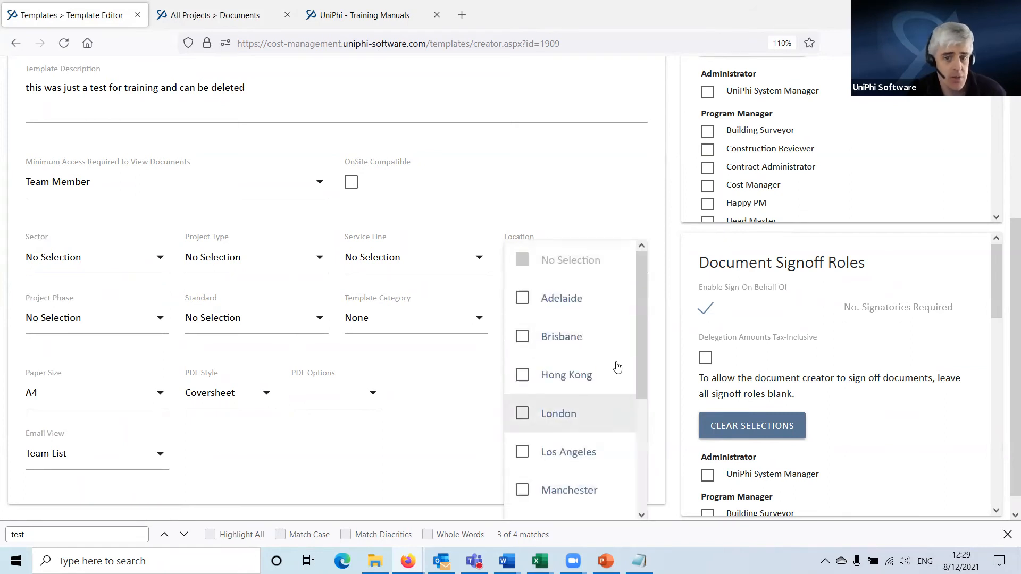
pyautogui.moveTo(643, 304); pyautogui.dragTo(662, 293)
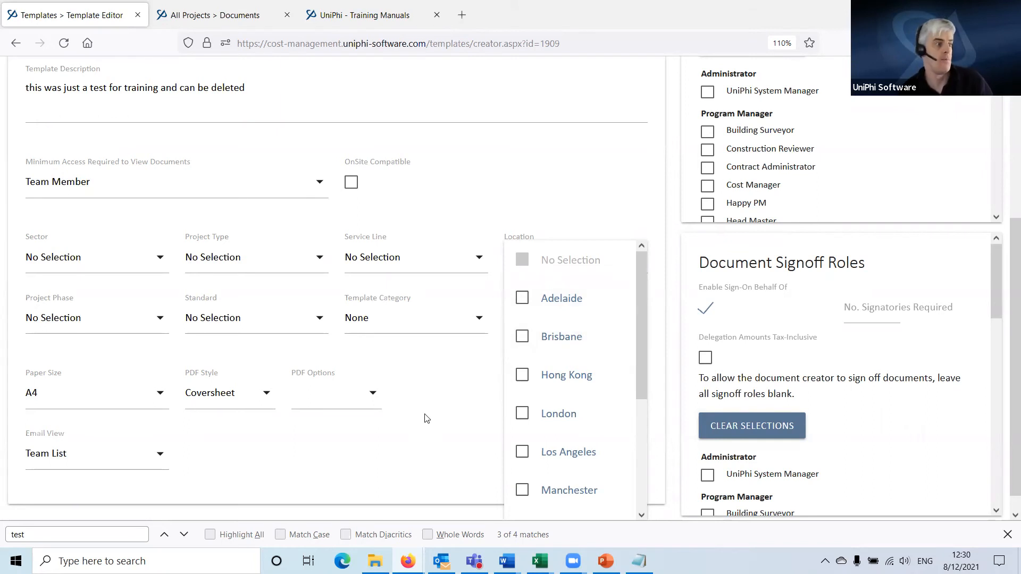
pyautogui.scroll(-3, 527, 388)
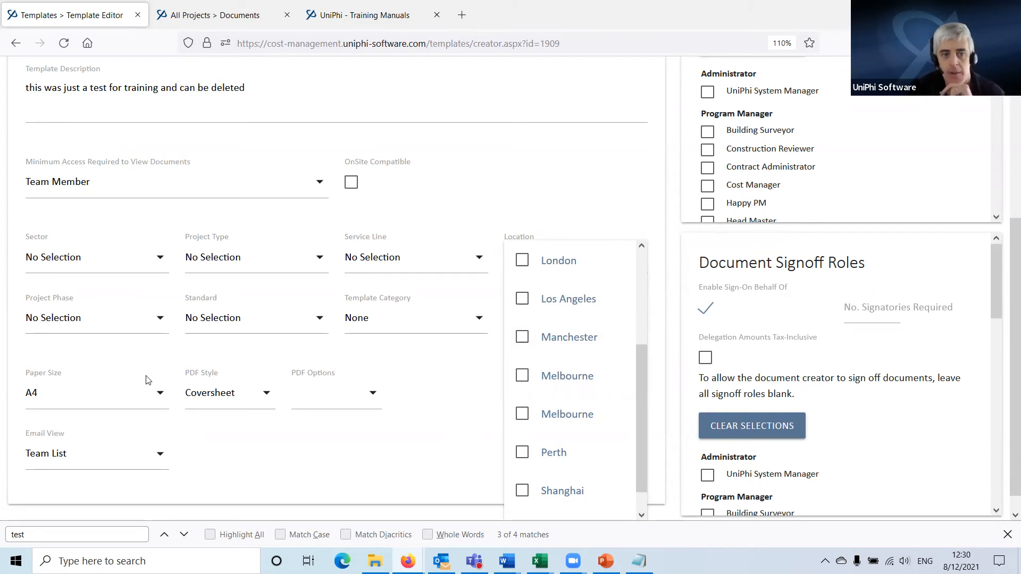
pyautogui.click(421, 363)
pyautogui.click(128, 319)
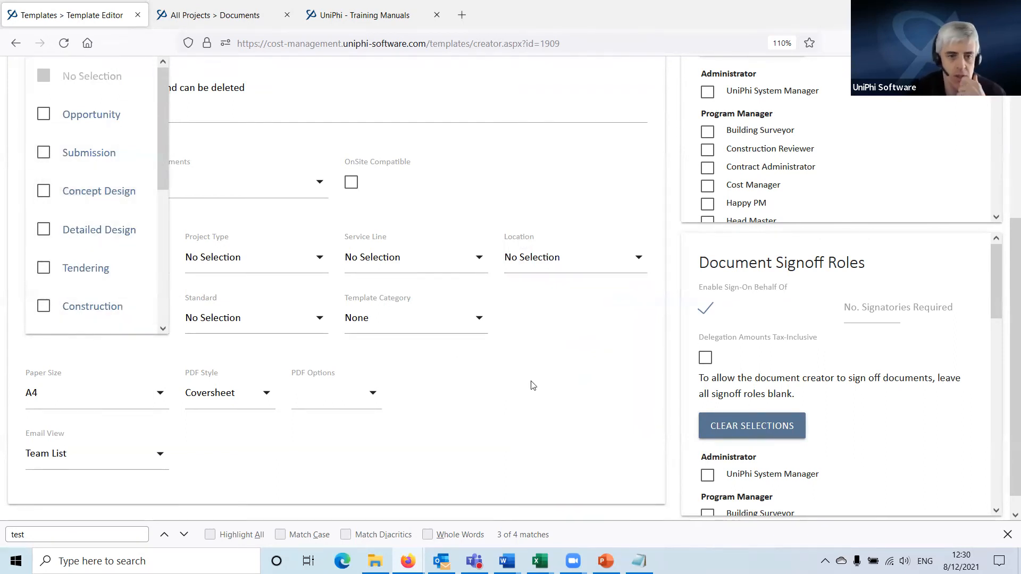
# - Close the Project Phase options and review the Standard options for the TEST template without choosing any
pyautogui.click(439, 368)
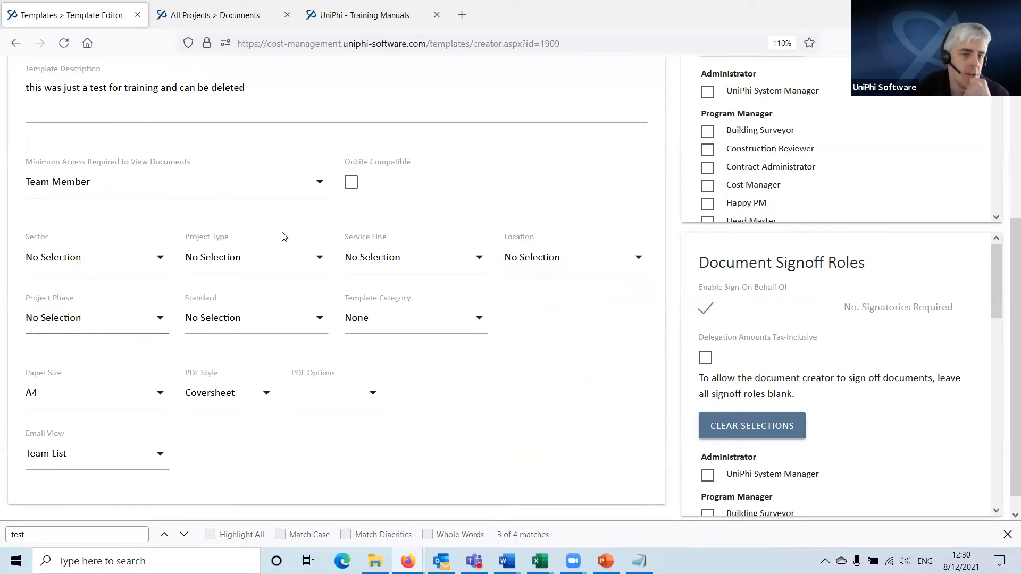
pyautogui.click(257, 316)
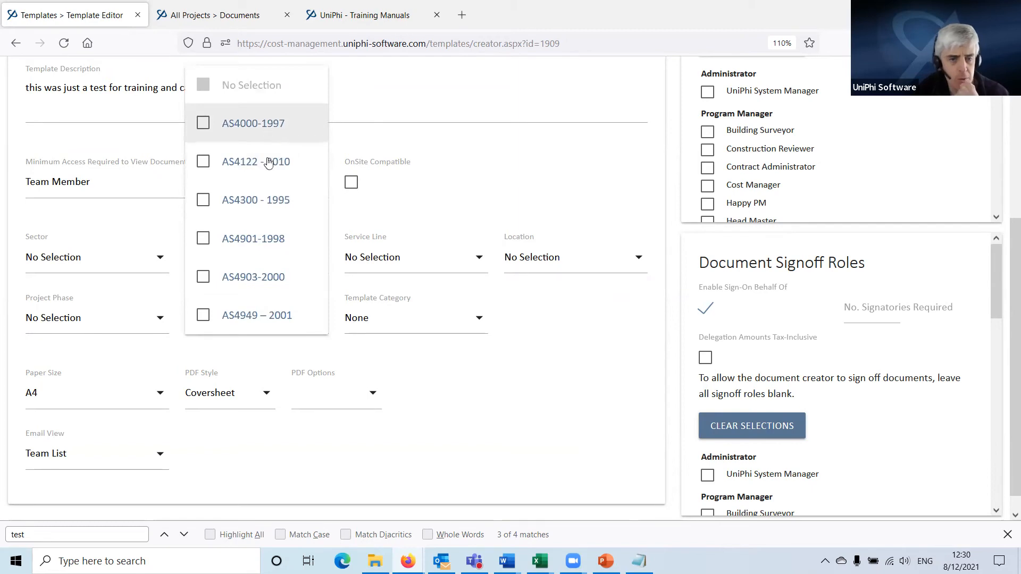
# - Look through the Contract Standards in the contract administration settings and return to the TEST template editor
pyautogui.click(215, 14)
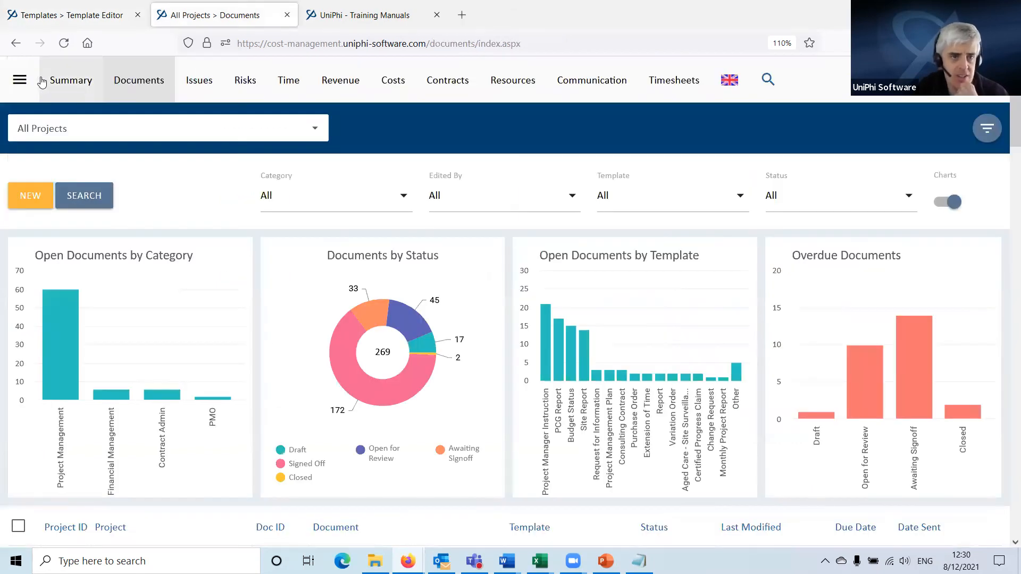
pyautogui.click(19, 75)
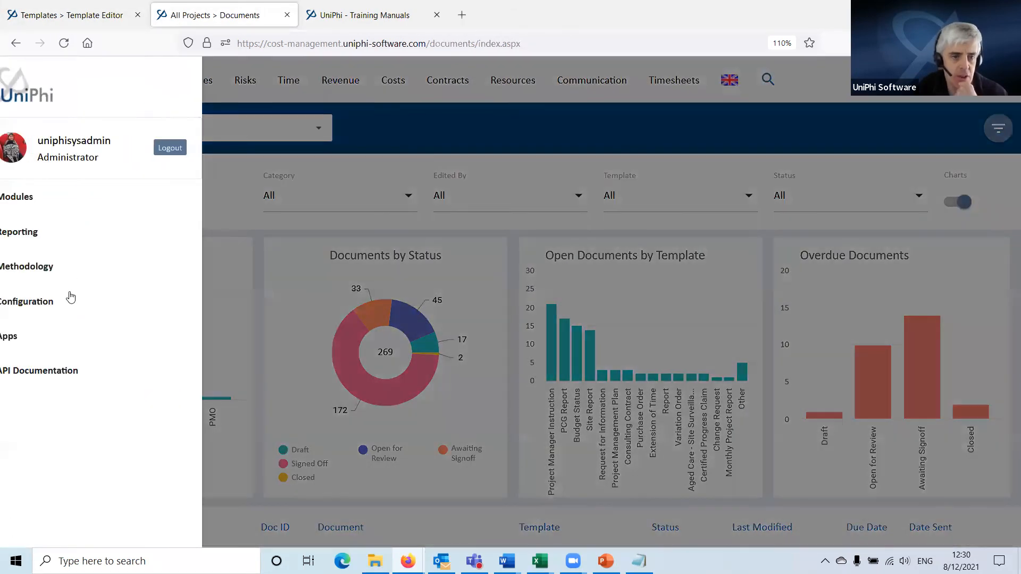
pyautogui.click(68, 298)
pyautogui.scroll(-3, 58, 266)
pyautogui.click(55, 253)
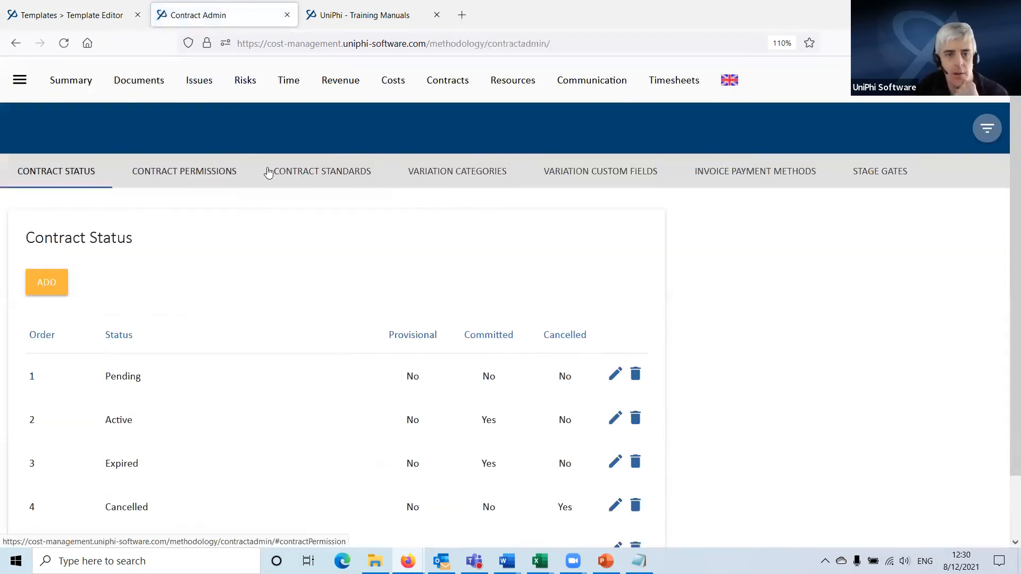
pyautogui.click(272, 172)
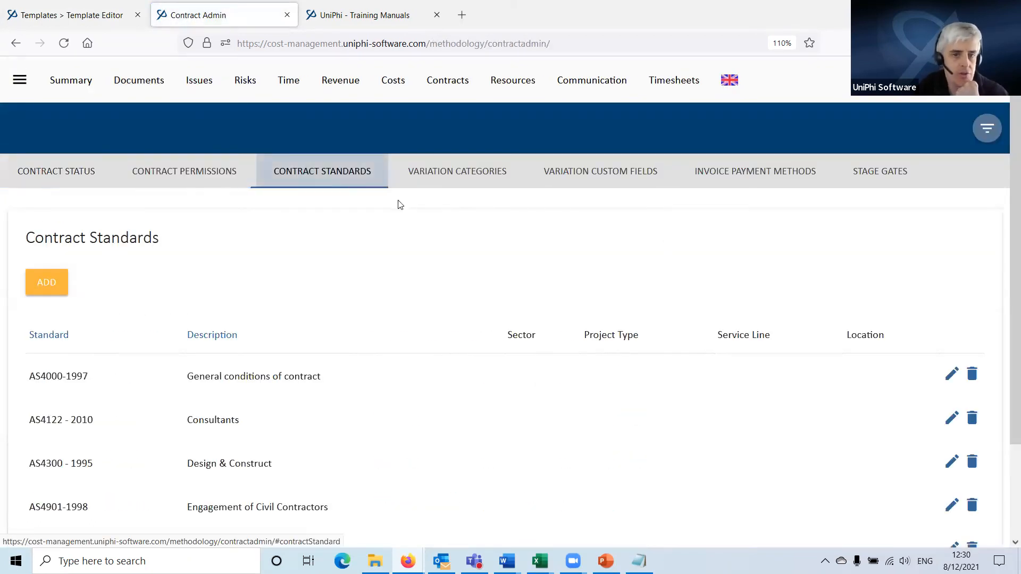
pyautogui.scroll(-2, 101, 368)
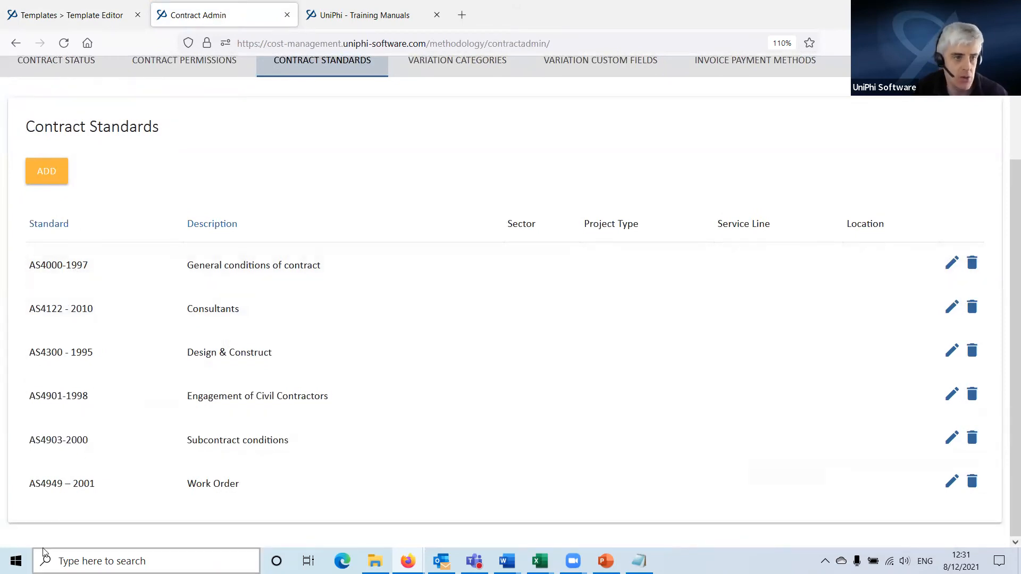
pyautogui.click(69, 15)
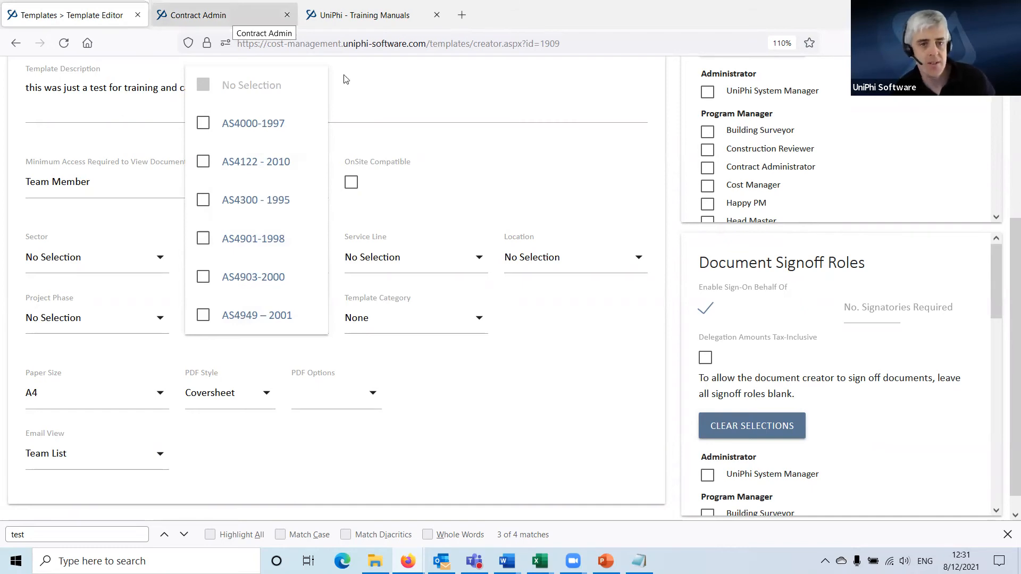
# - Open the Main Works contract of the Alexandria project from the all-projects contracts dashboard
pyautogui.click(233, 16)
pyautogui.click(448, 83)
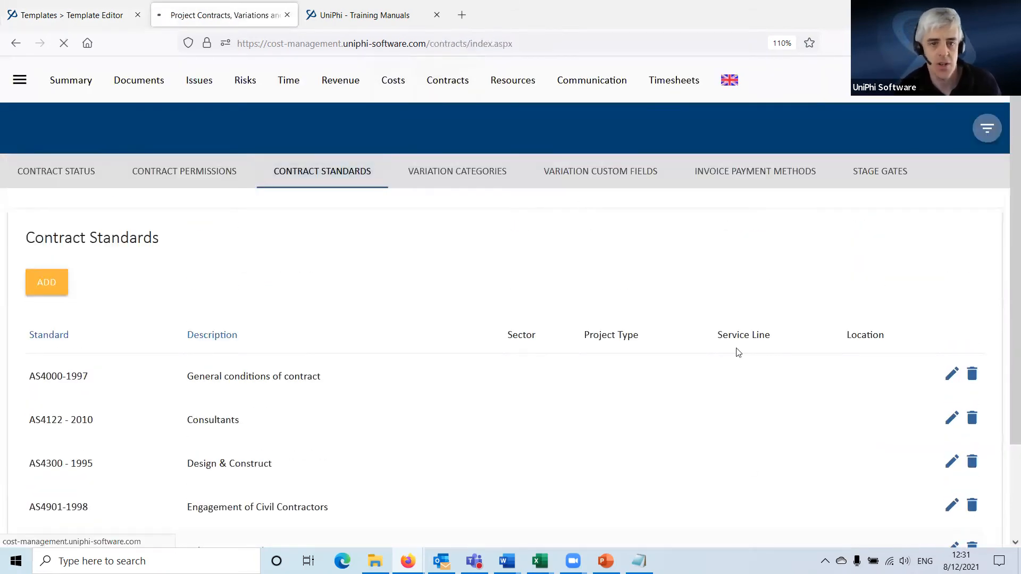
pyautogui.scroll(-3, 200, 308)
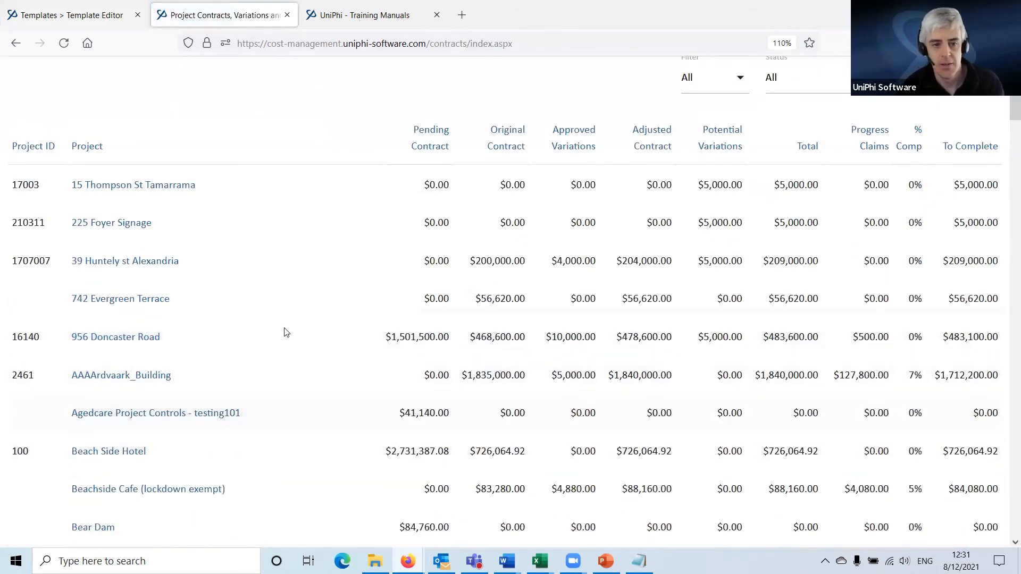
pyautogui.scroll(3, 286, 332)
pyautogui.click(128, 414)
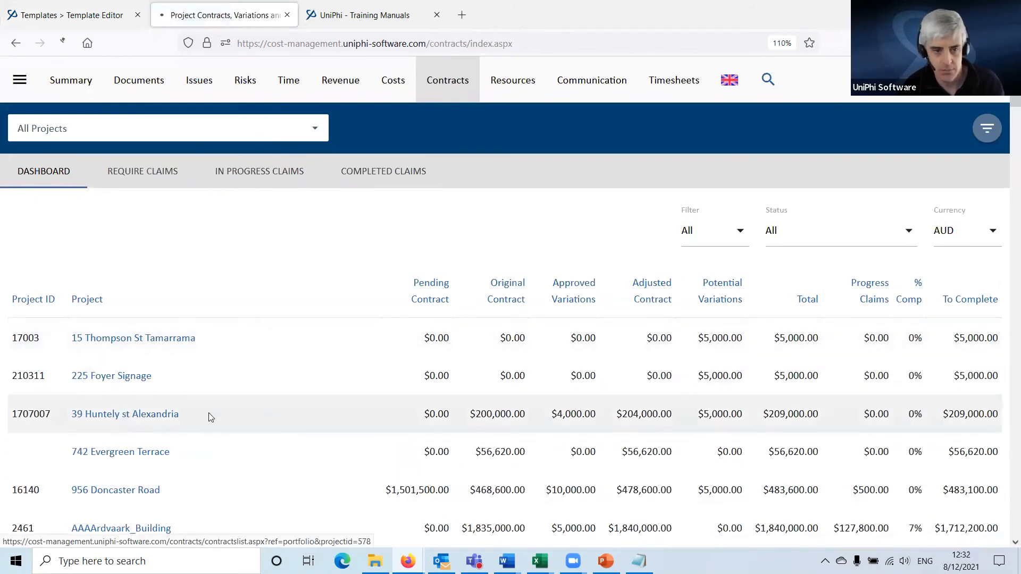
pyautogui.scroll(-5, 136, 357)
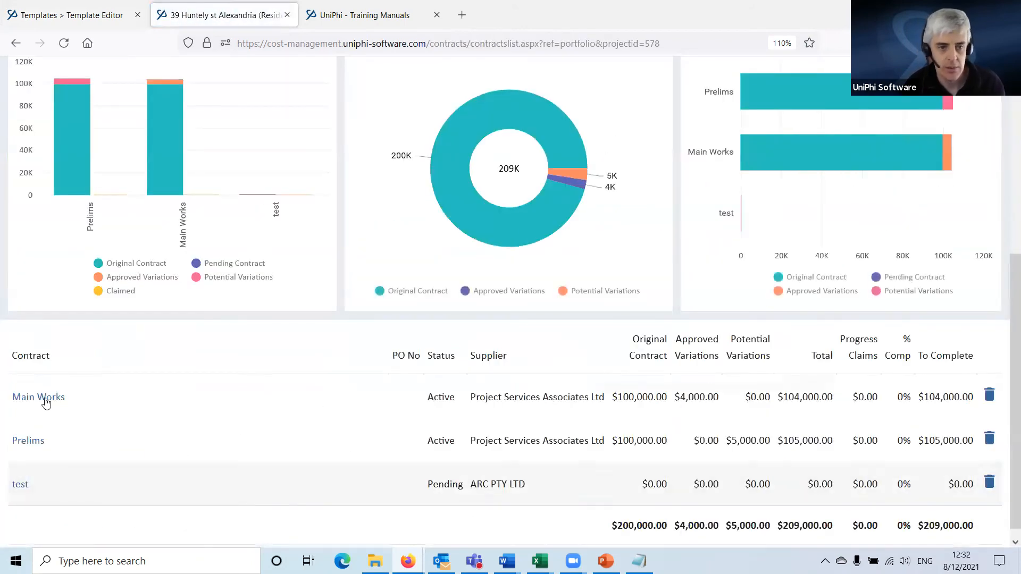
pyautogui.click(45, 402)
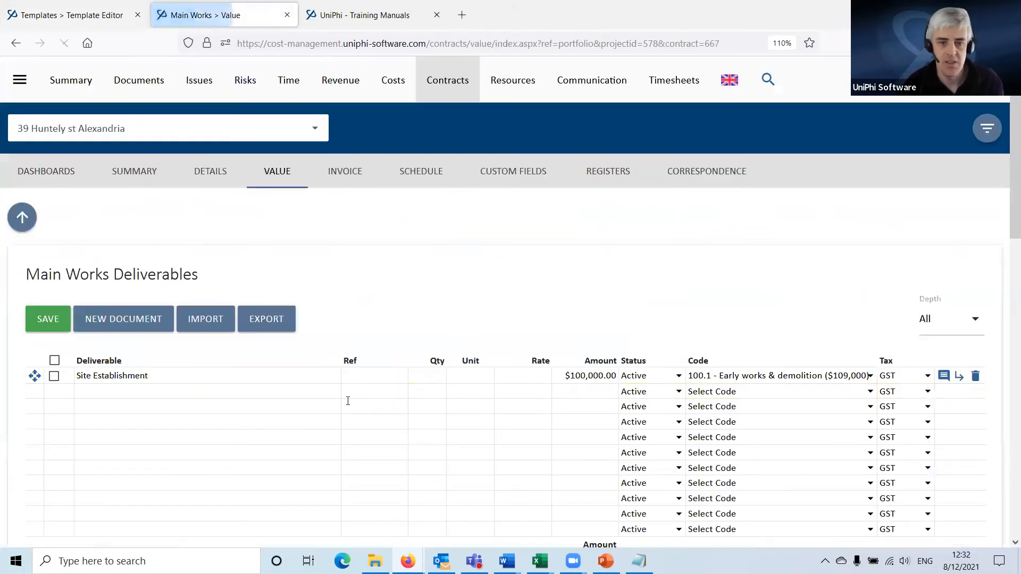
# - Set the Standard in the Main Works contract details to AS4122 - 2010
pyautogui.click(207, 172)
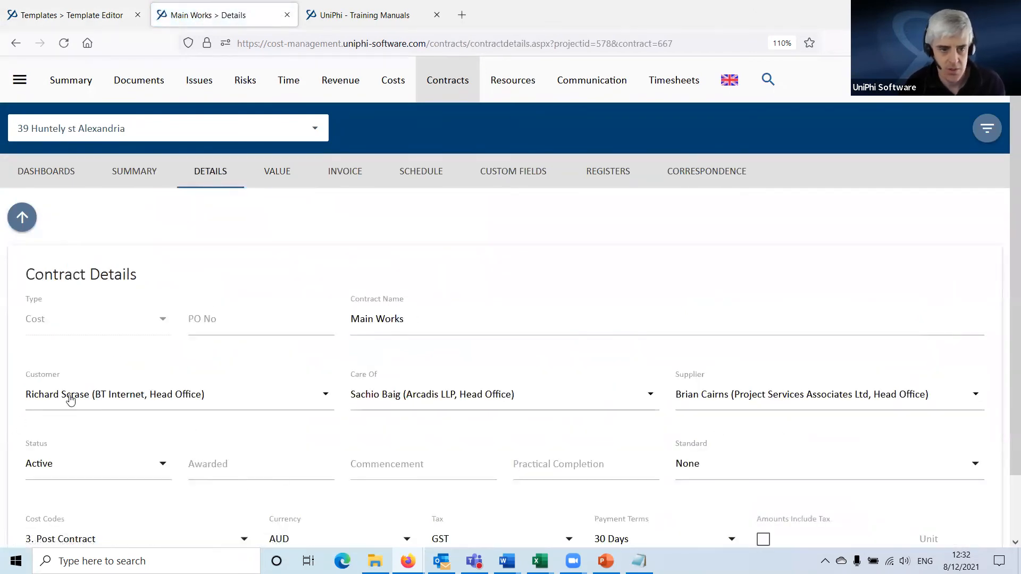
pyautogui.scroll(-2, 383, 396)
pyautogui.click(799, 402)
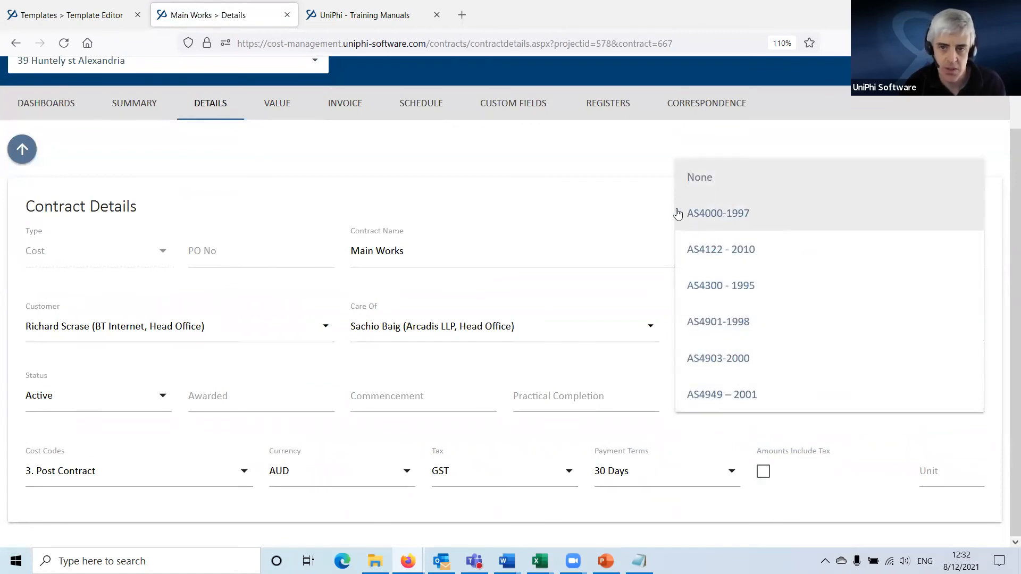
pyautogui.click(709, 252)
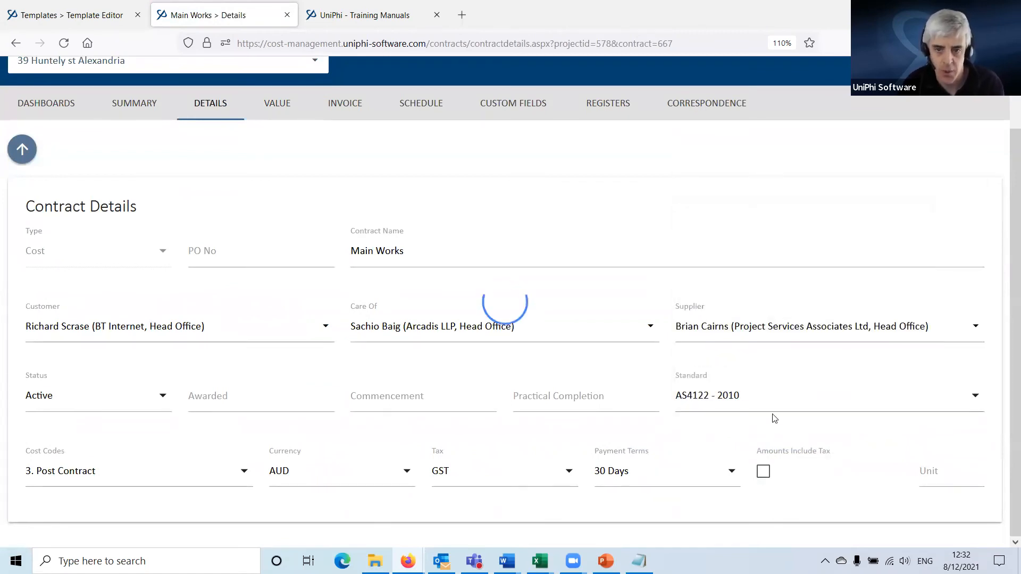
# - Start a new document from the Main Works contract's invoice page and view the templates offered
pyautogui.click(267, 108)
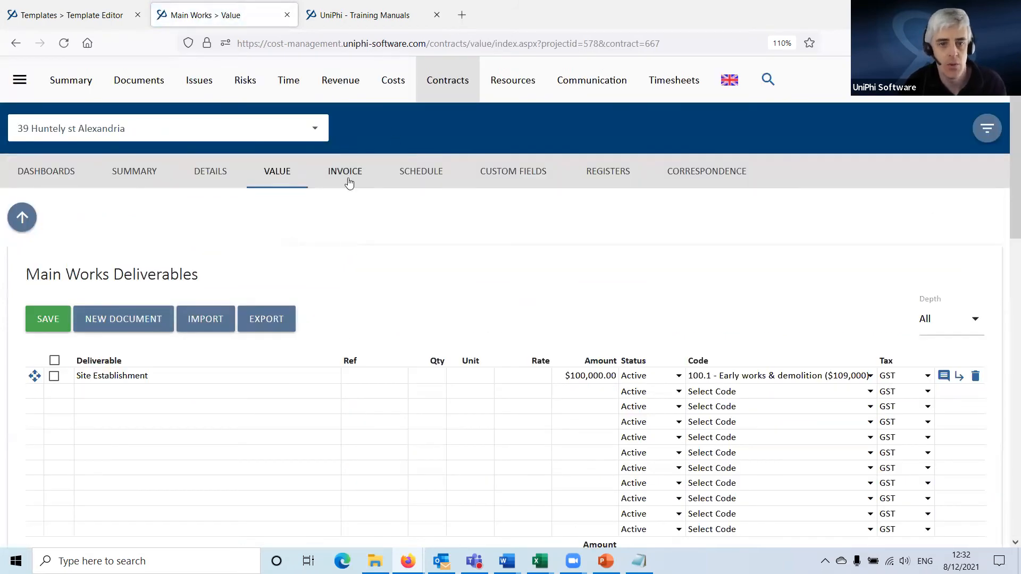
pyautogui.click(343, 172)
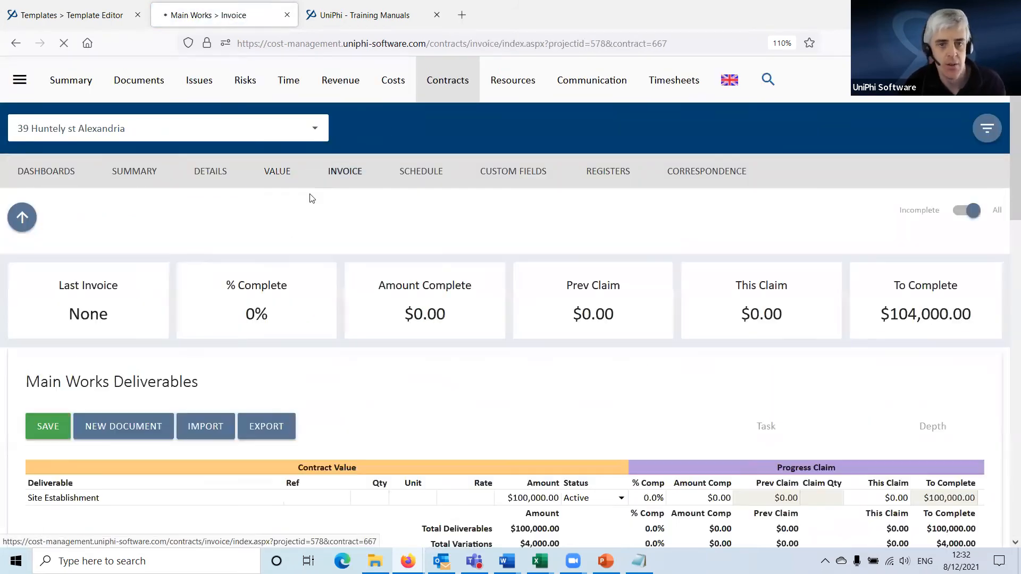
pyautogui.click(133, 427)
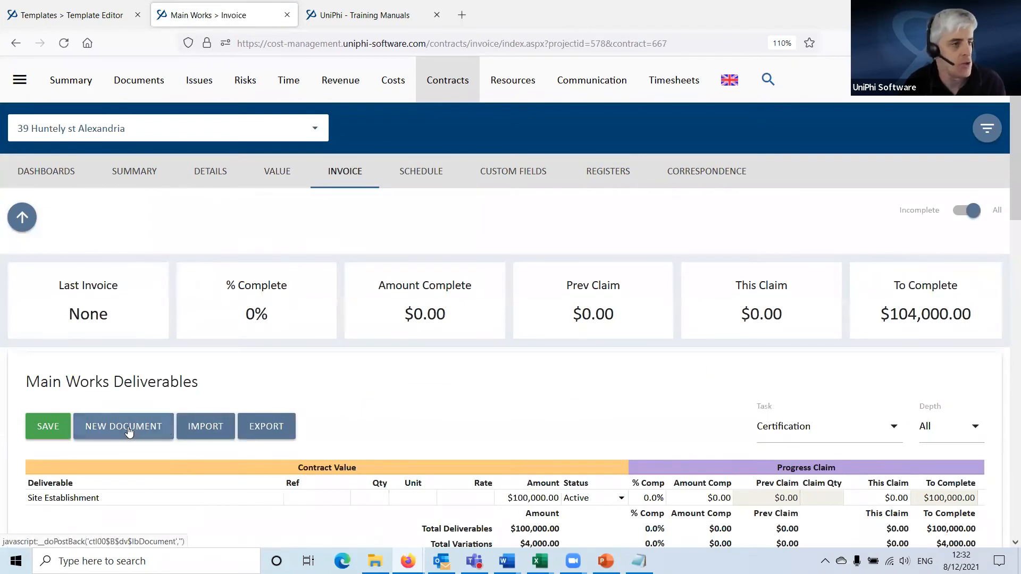
pyautogui.click(397, 155)
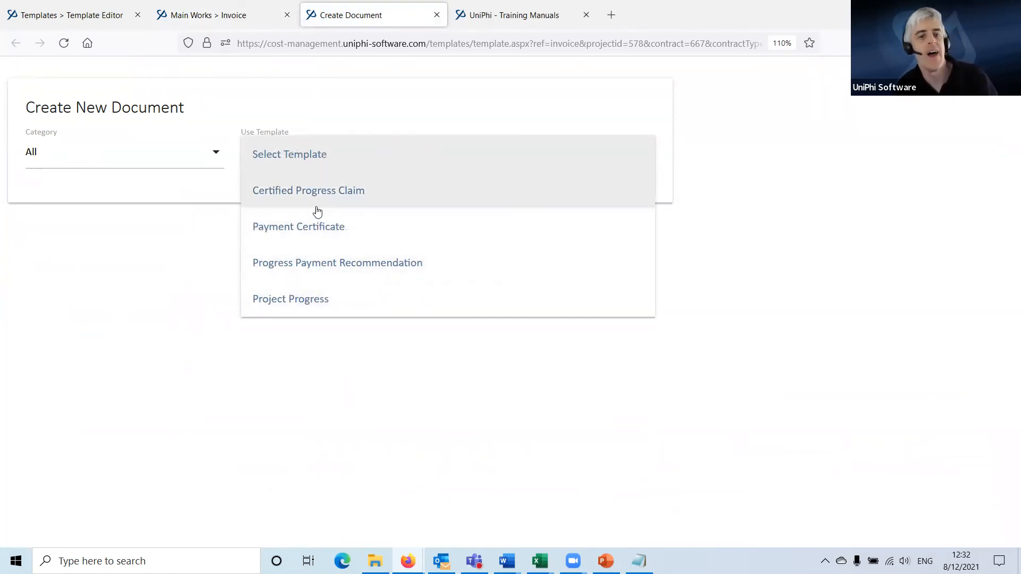
# - Return to the TEST template editor and review the Standard and Template Category options without choosing any
pyautogui.click(75, 13)
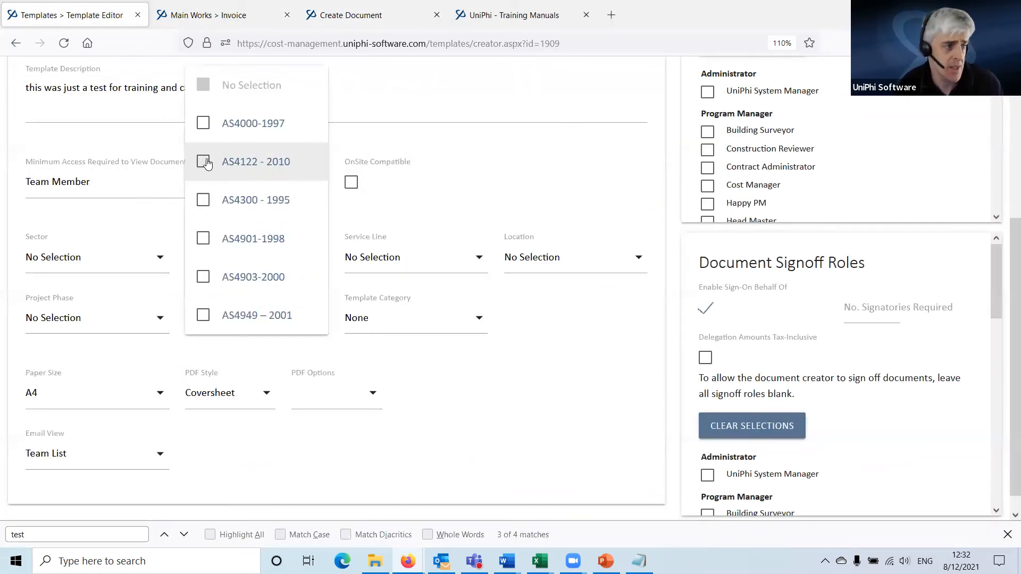
pyautogui.click(525, 415)
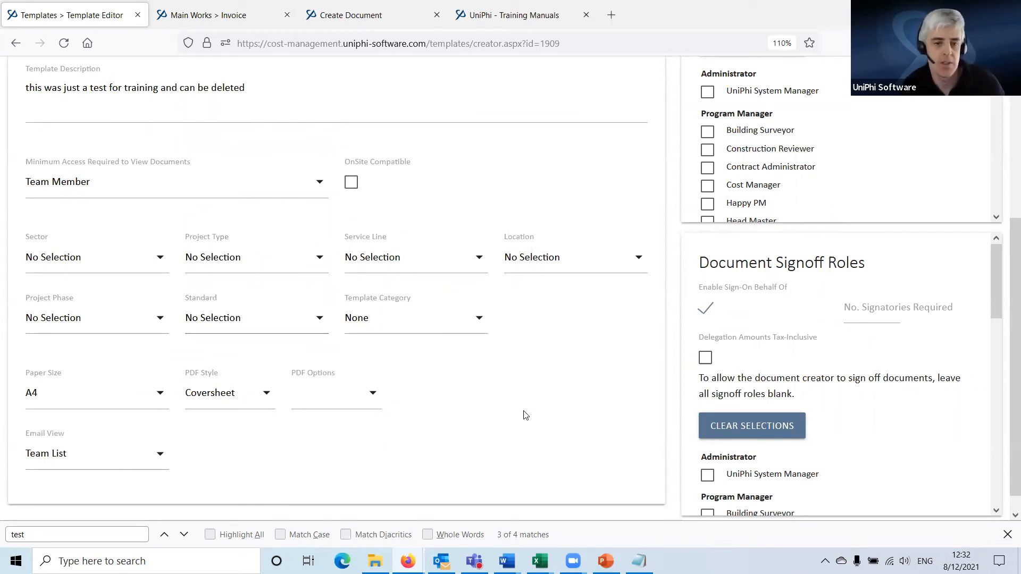
pyautogui.click(237, 318)
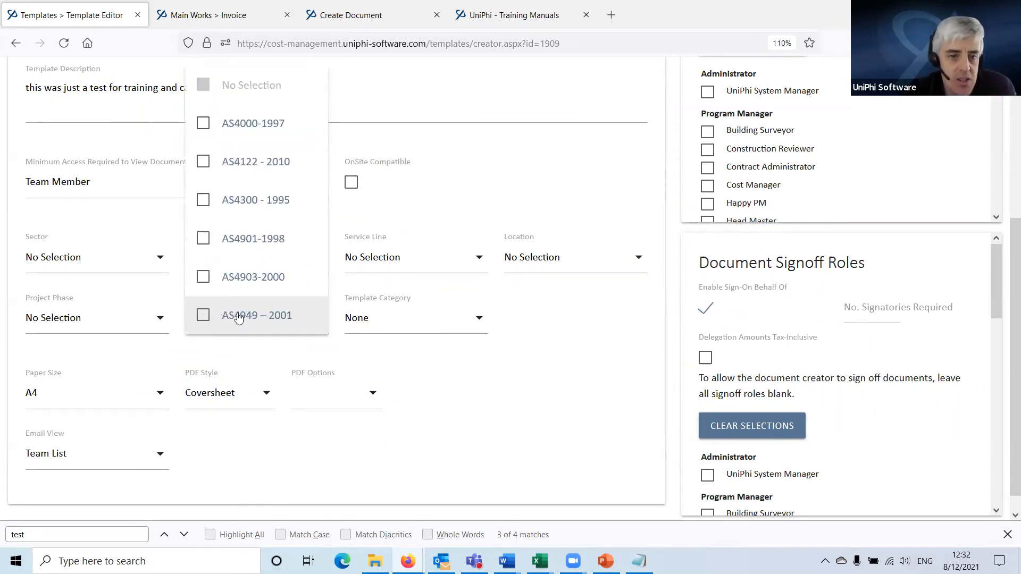
pyautogui.click(590, 321)
pyautogui.click(401, 319)
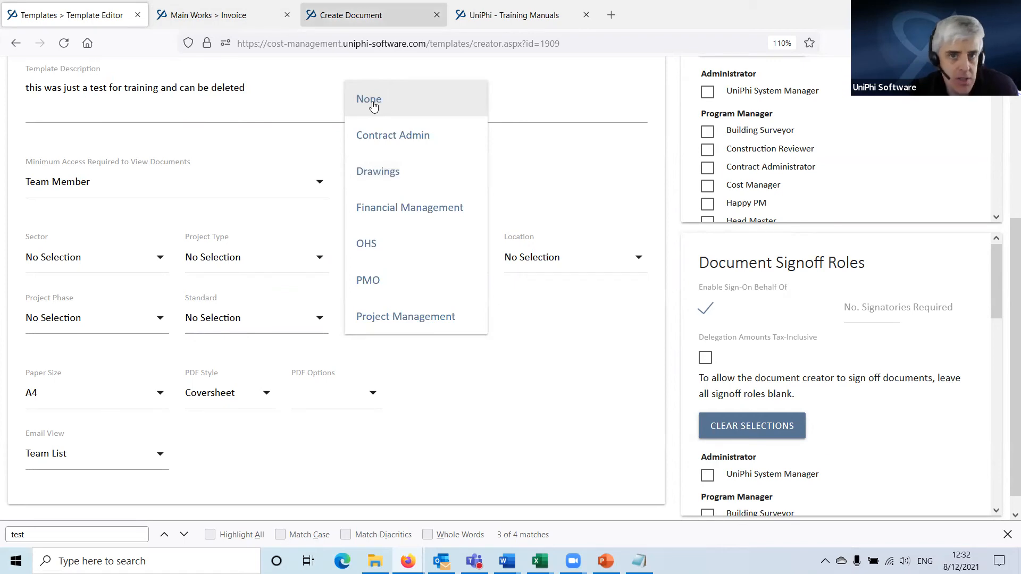
# - Close the new document page and replace the Main Works invoice page with the methodology's document templates page
pyautogui.click(374, 16)
pyautogui.click(437, 14)
pyautogui.click(229, 15)
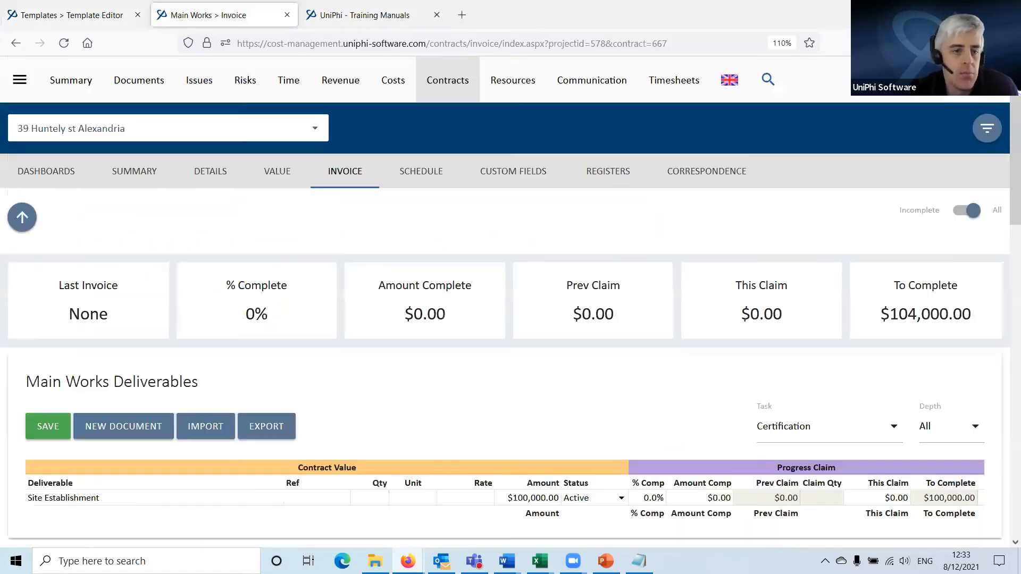
pyautogui.click(20, 79)
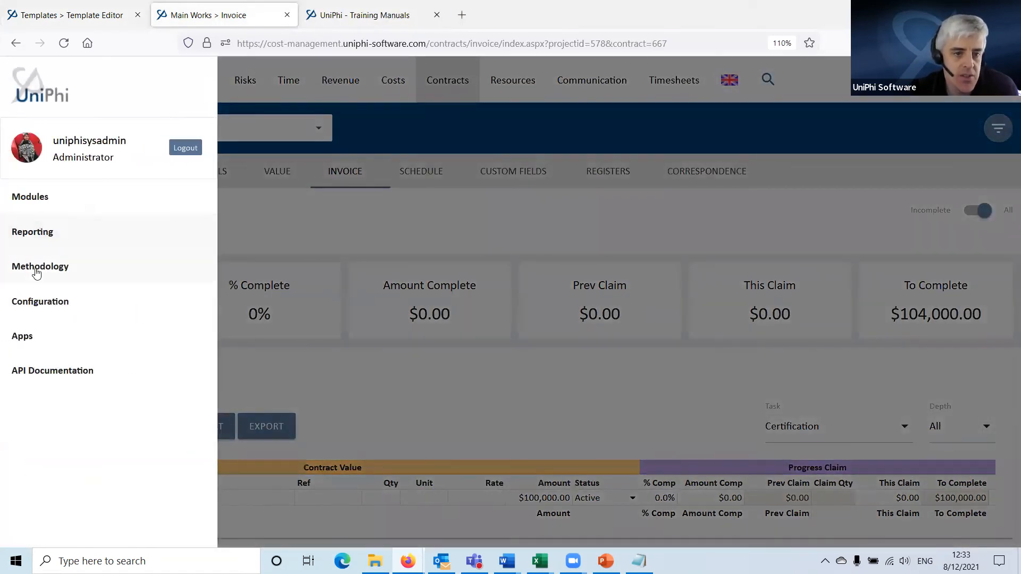
pyautogui.click(38, 267)
pyautogui.click(50, 340)
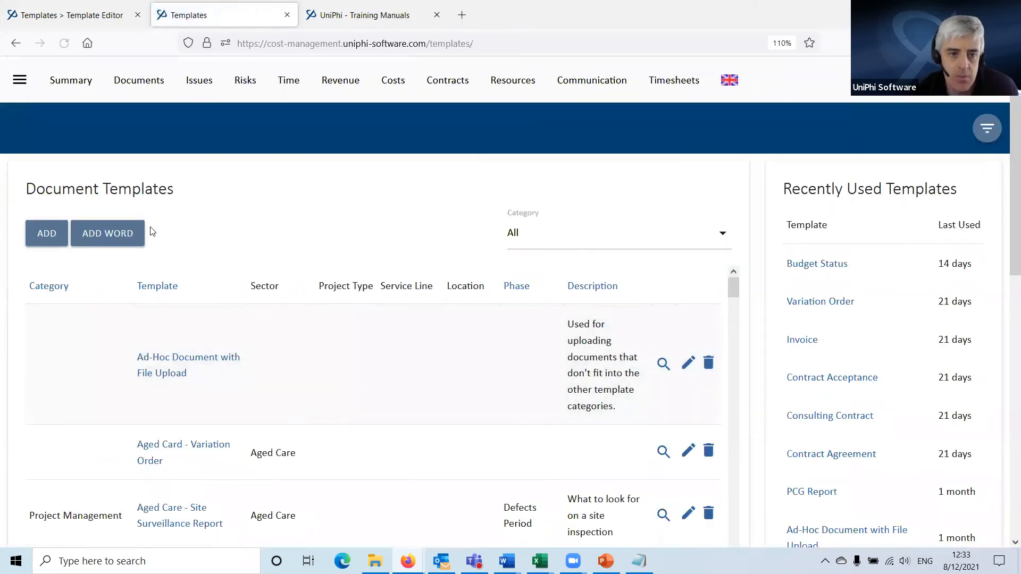
# - Look through the document templates' assigned categories and the Template Categories list
pyautogui.scroll(-10, 168, 227)
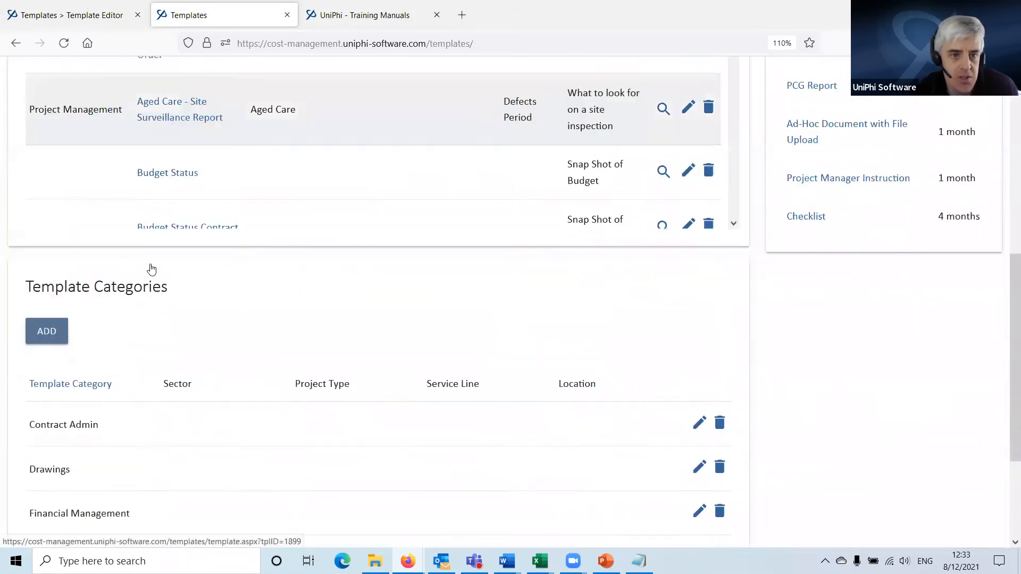
pyautogui.scroll(10, 198, 335)
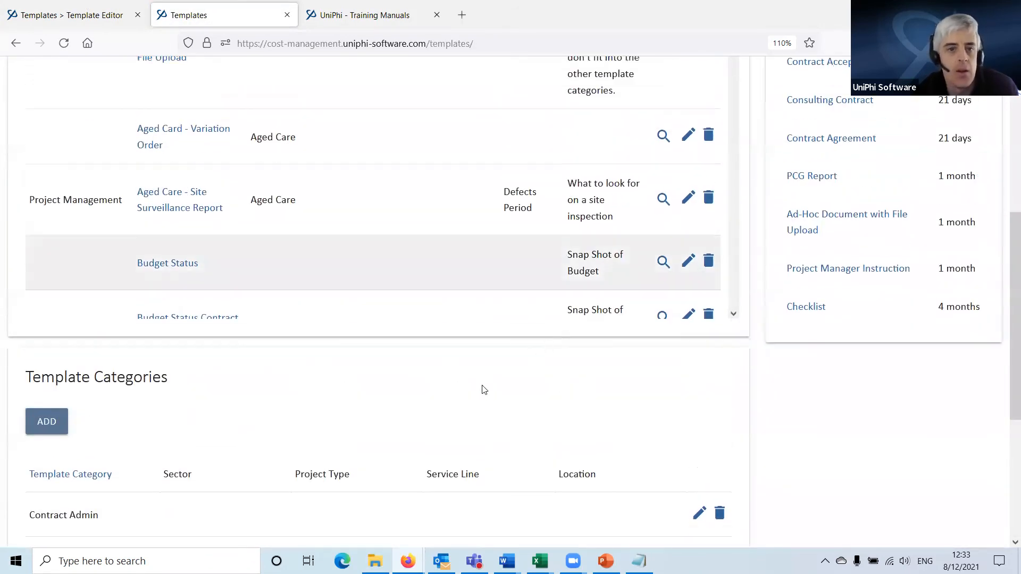
pyautogui.scroll(-5, 87, 289)
pyautogui.scroll(-4, 55, 310)
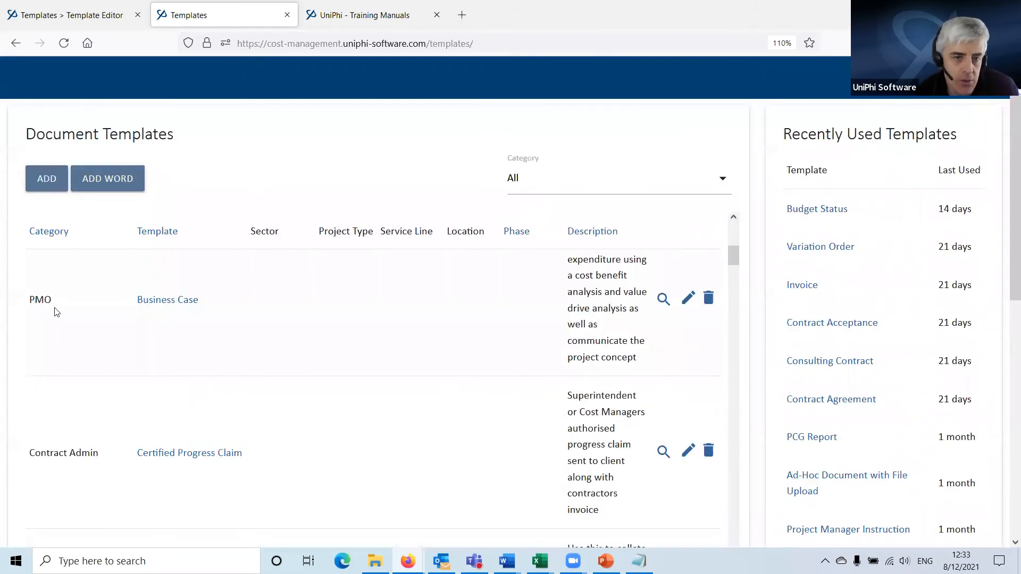
pyautogui.scroll(-6, 60, 487)
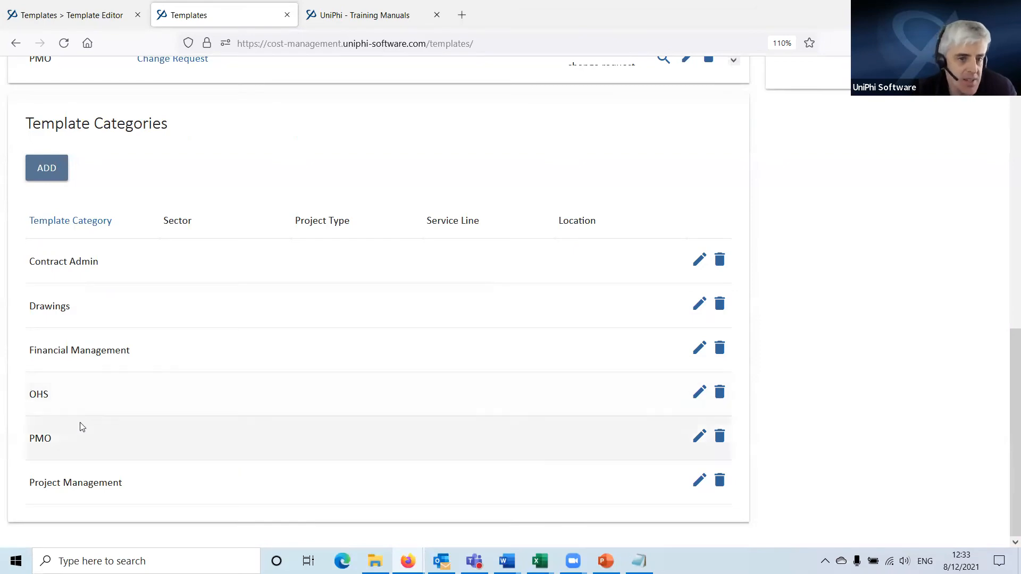
pyautogui.scroll(8, 81, 427)
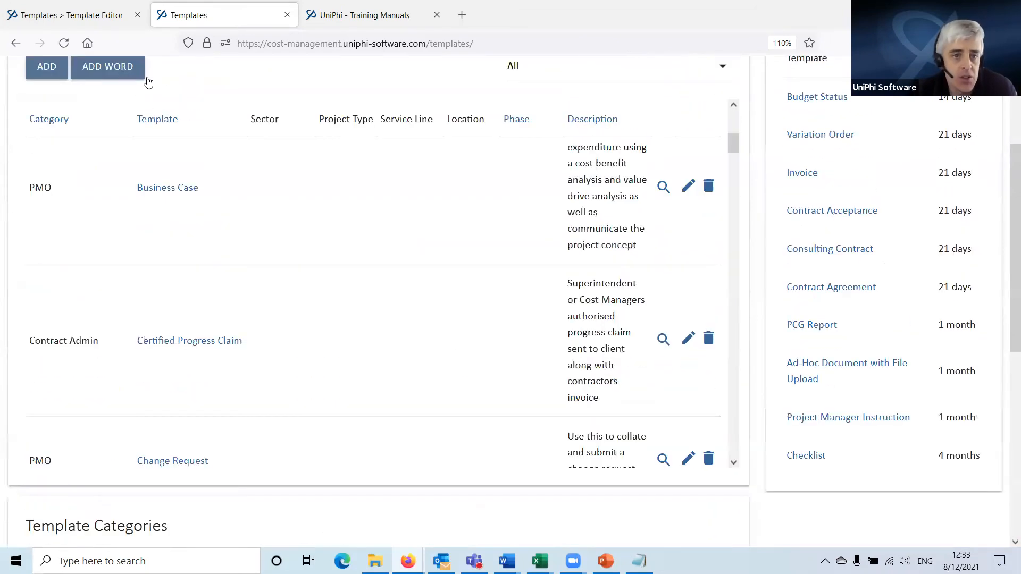
pyautogui.scroll(3, 149, 82)
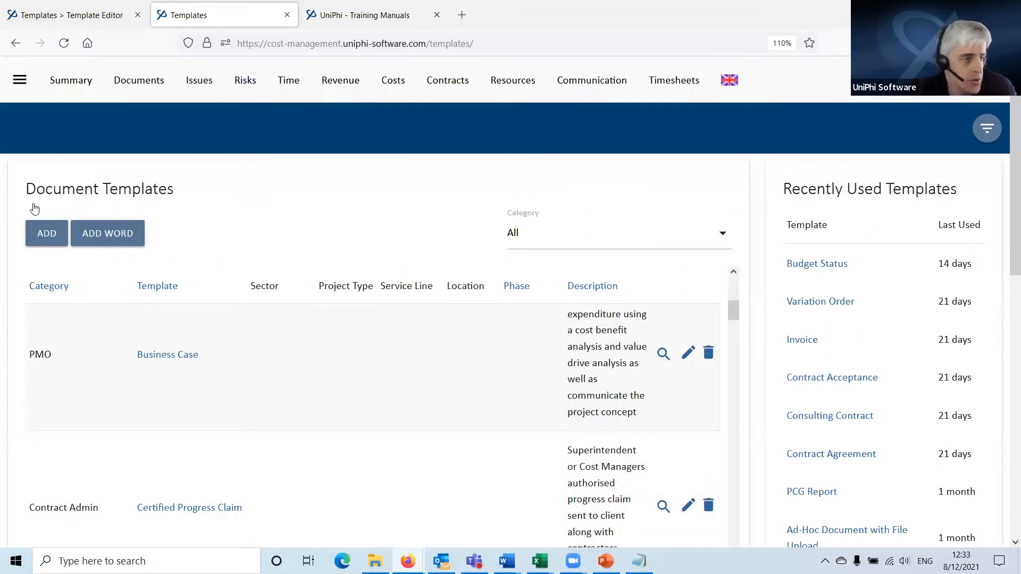
# - Open the all-projects Documents page, filter it by the Contract Admin category, and look through the documents
pyautogui.click(138, 80)
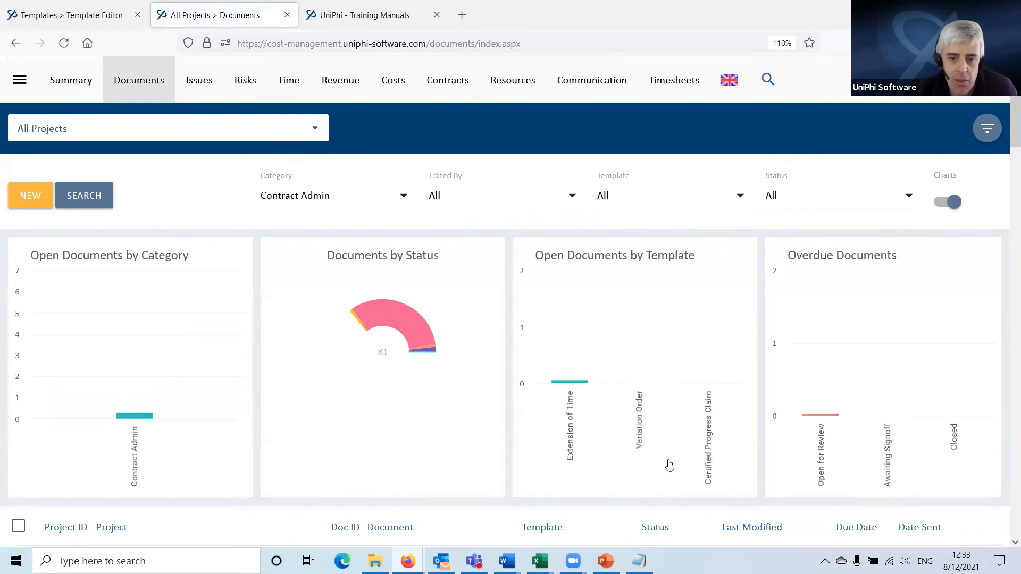
pyautogui.scroll(-8, 476, 345)
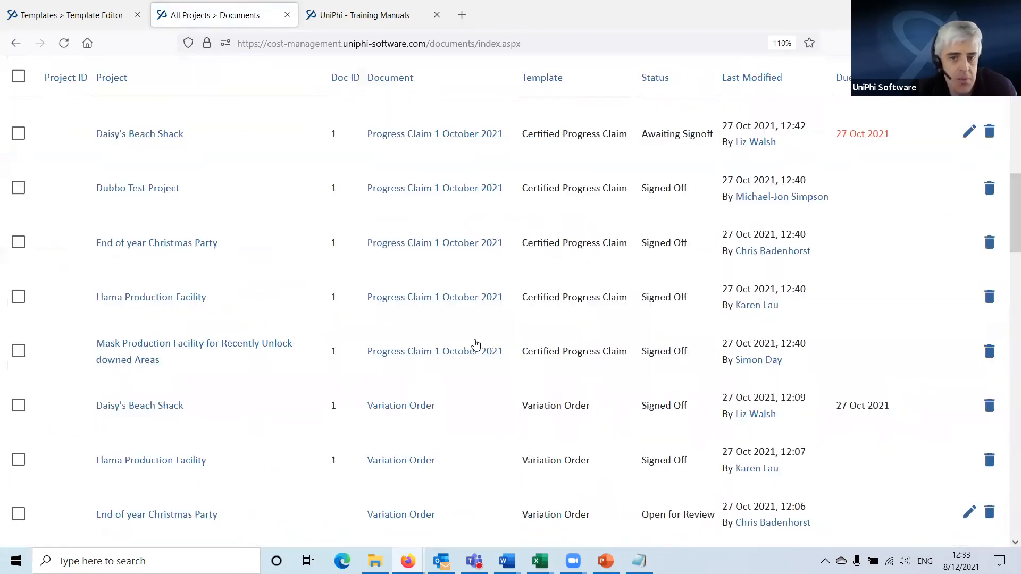
# - Filter the all-projects documents by the Financial Management category and look through the listed documents
pyautogui.scroll(3, 319, 202)
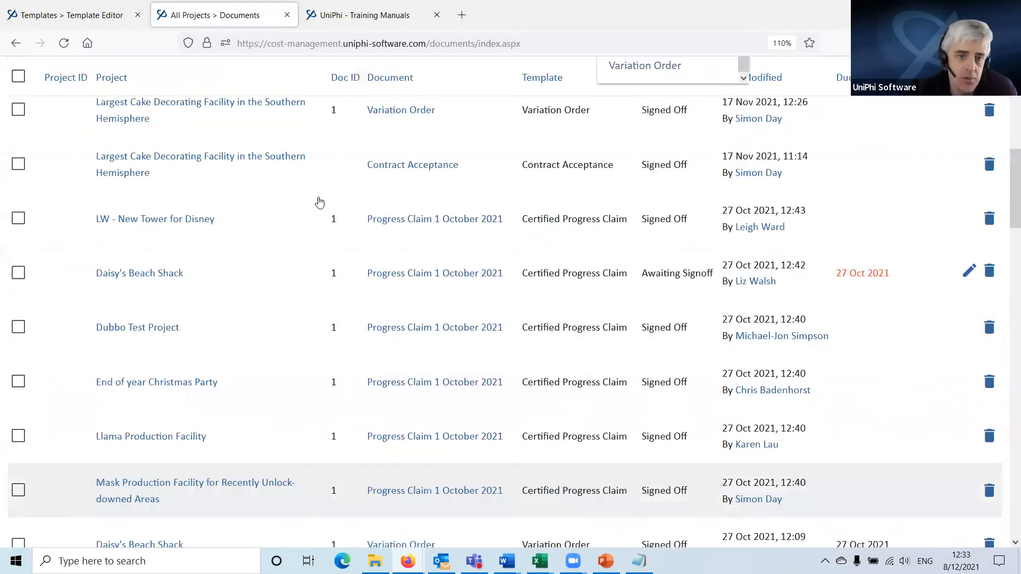
pyautogui.scroll(6, 319, 202)
pyautogui.scroll(2, 236, 334)
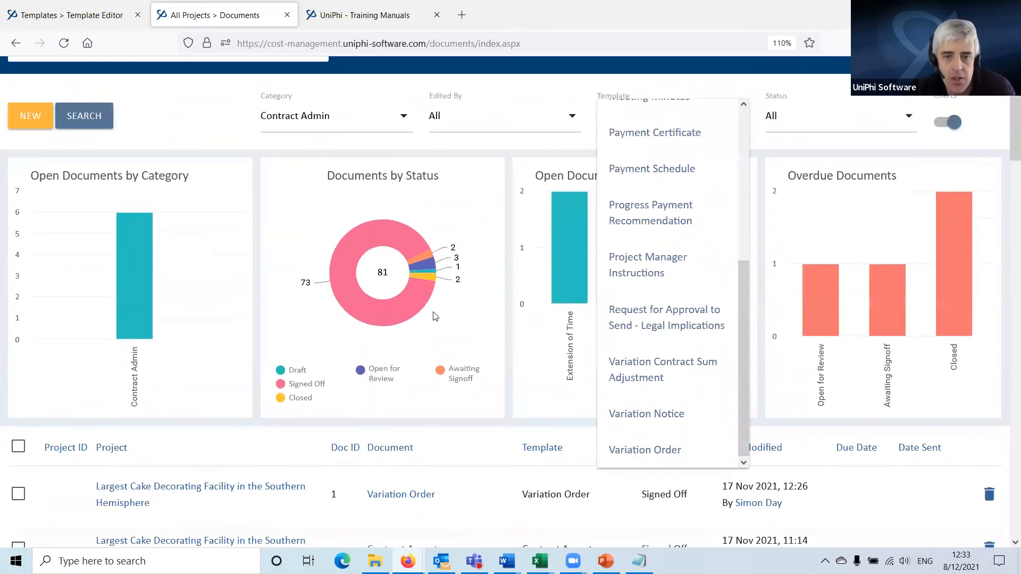
pyautogui.scroll(2, 424, 363)
pyautogui.click(336, 187)
pyautogui.click(325, 295)
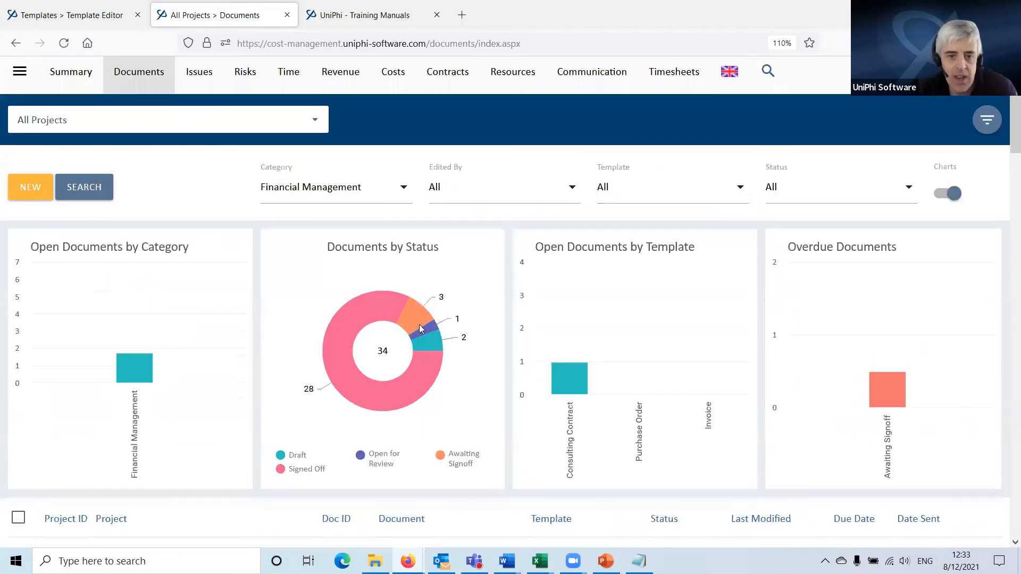
pyautogui.scroll(-3, 507, 336)
pyautogui.scroll(-2, 488, 260)
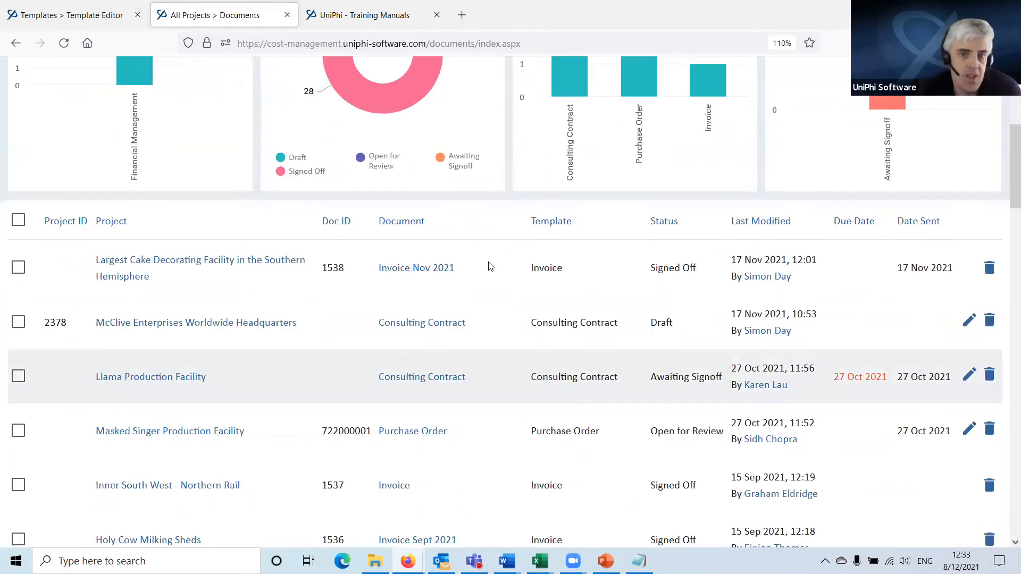
pyautogui.scroll(-1, 324, 399)
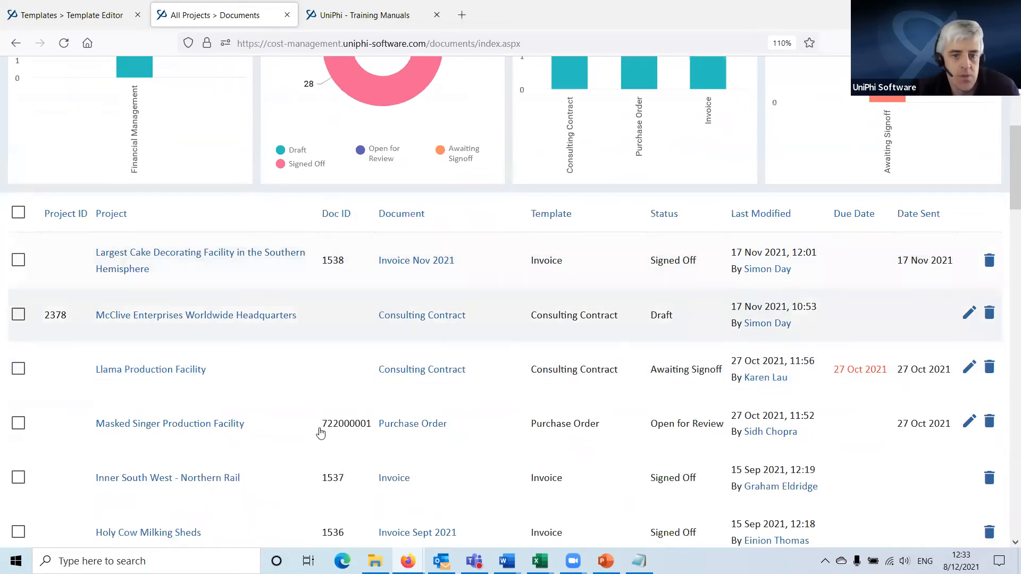
pyautogui.scroll(-4, 618, 403)
pyautogui.scroll(7, 425, 307)
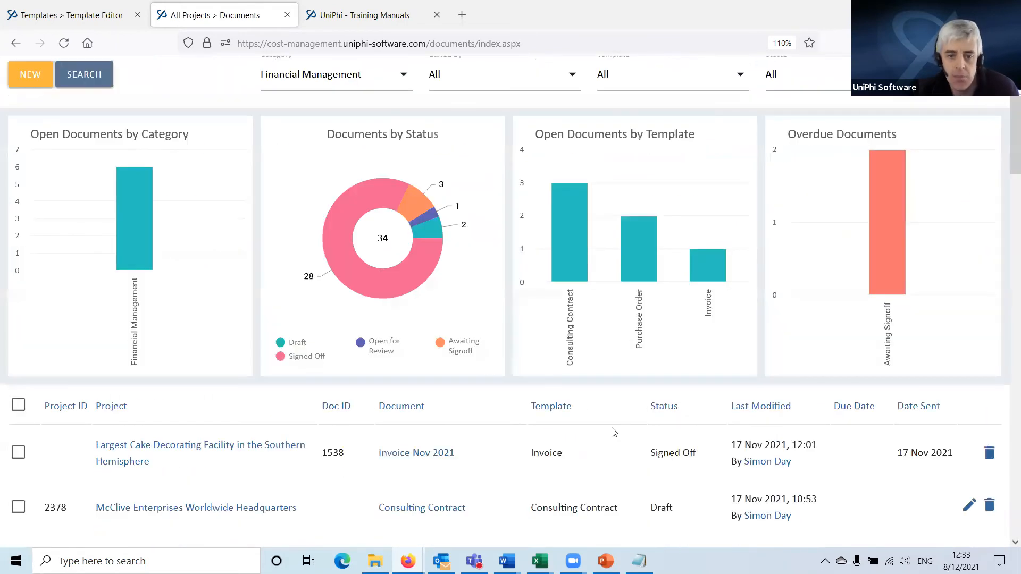
# - Filter the all-projects documents by the PMO category, look through them, and reopen the list of category choices
pyautogui.scroll(1, 611, 428)
pyautogui.scroll(2, 608, 517)
pyautogui.click(335, 190)
pyautogui.click(283, 405)
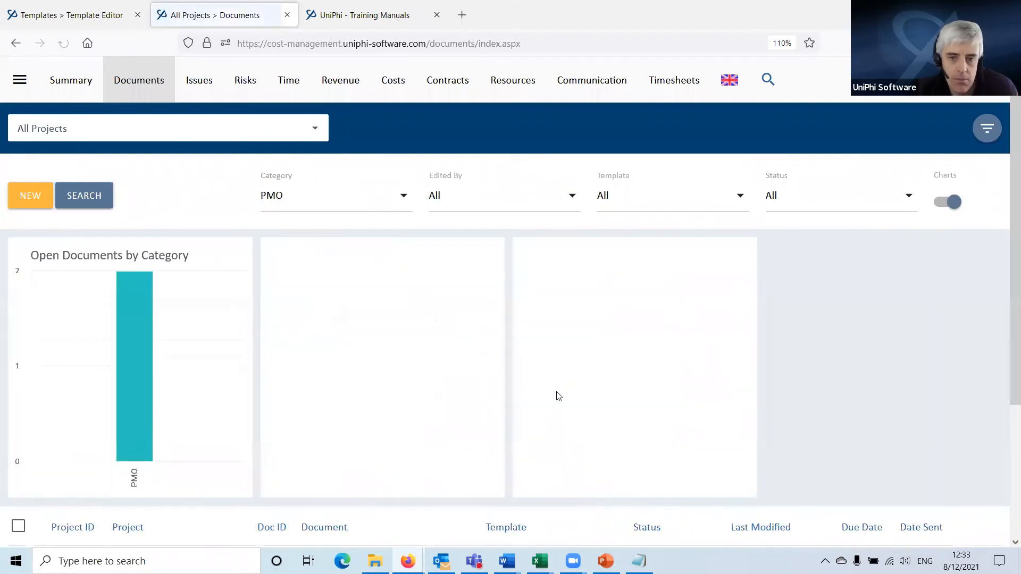
pyautogui.scroll(-3, 359, 314)
pyautogui.scroll(4, 289, 340)
pyautogui.click(329, 195)
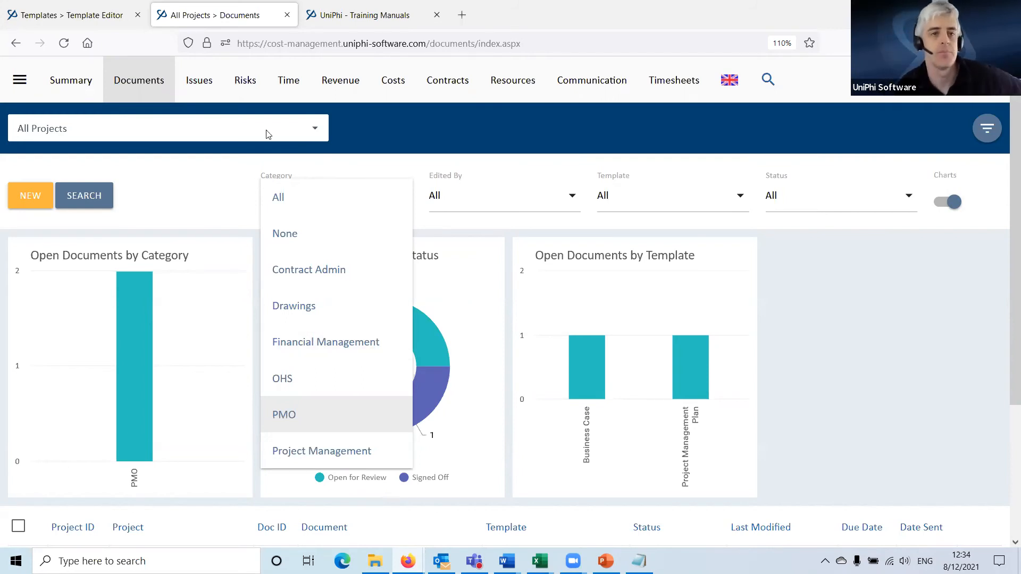
# - Return to the TEST template editor and review the Paper Size, PDF Style and PDF Options choices, keeping A4 and Coversheet
pyautogui.click(105, 12)
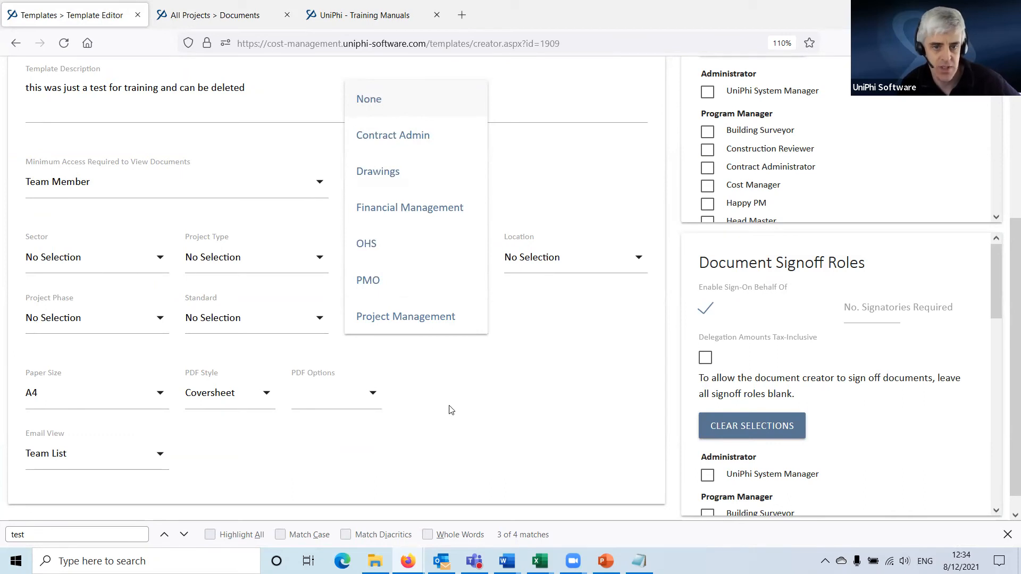
pyautogui.click(487, 402)
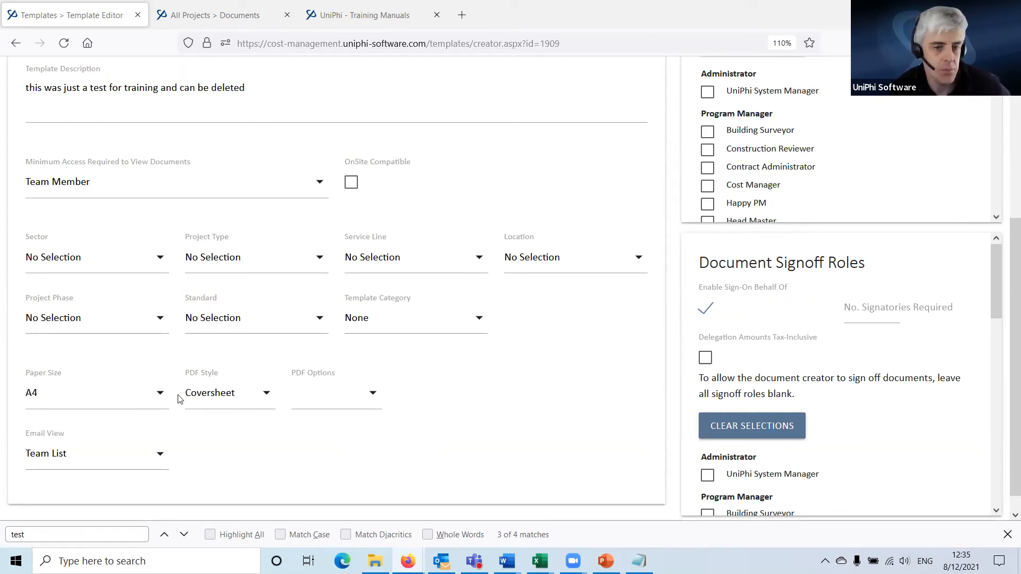
pyautogui.click(75, 397)
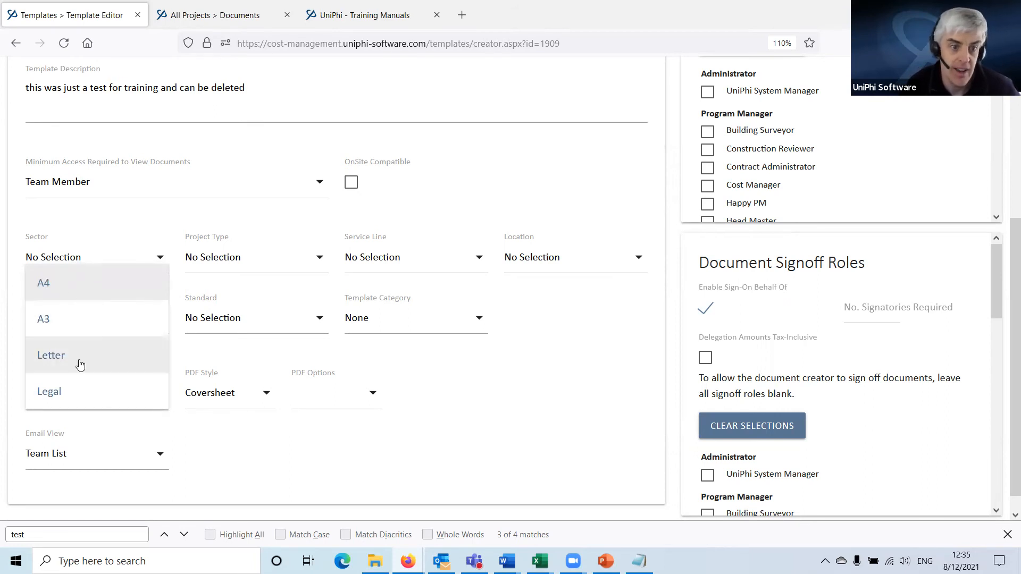
pyautogui.click(79, 285)
pyautogui.click(267, 398)
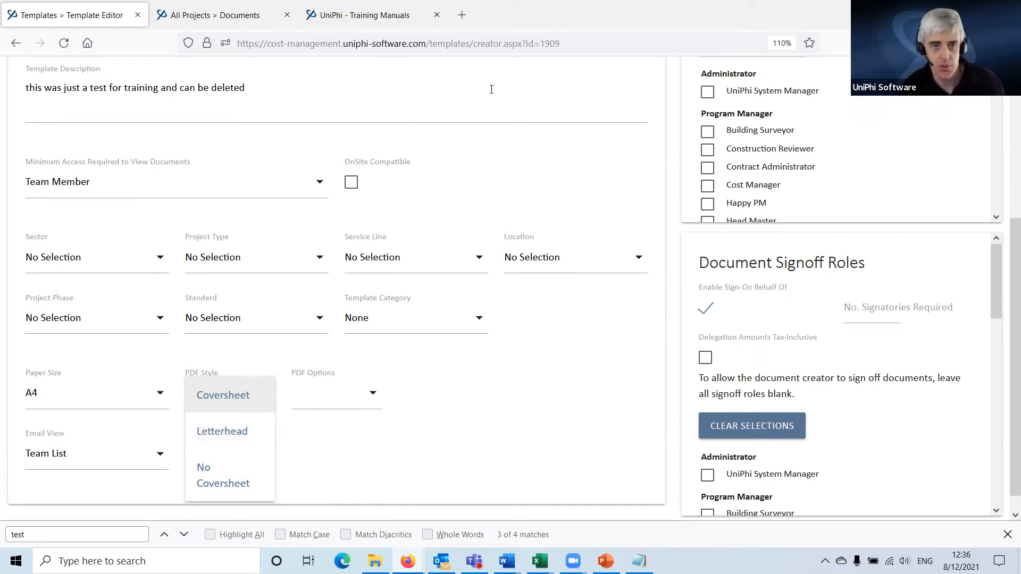
pyautogui.click(399, 461)
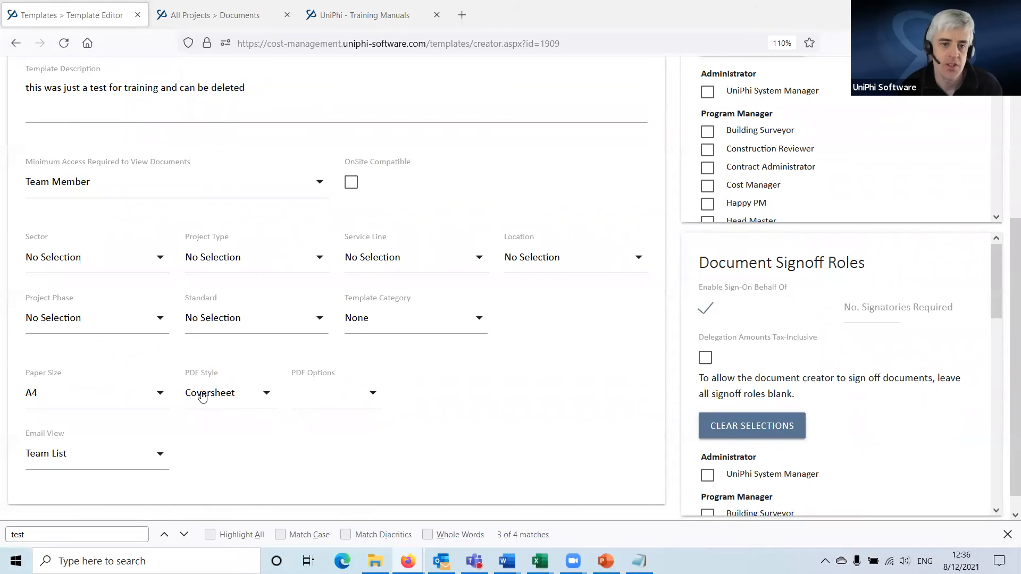
pyautogui.click(332, 402)
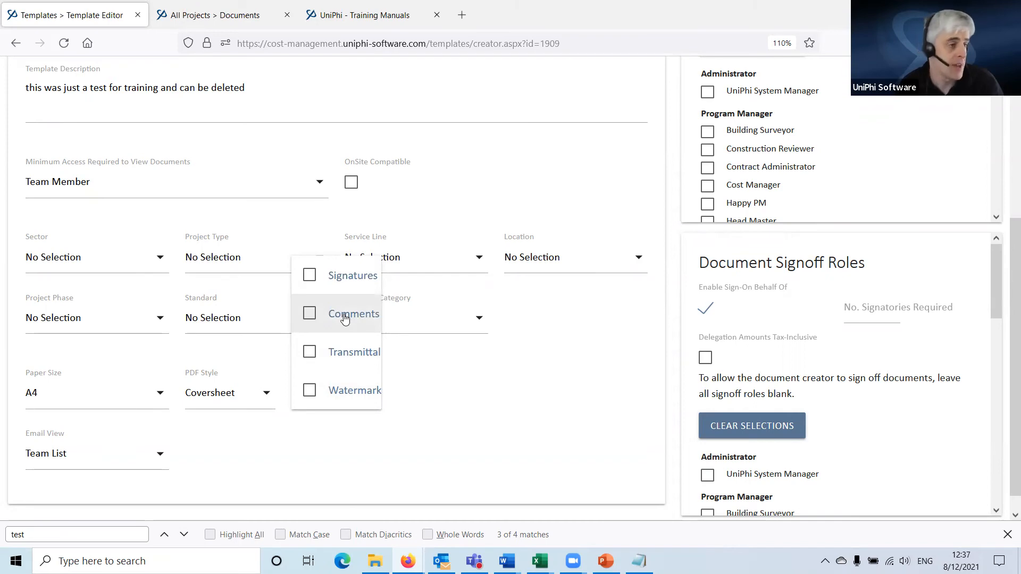
# - Go back to the PMO-filtered documents page and open the Positional Paper document of the Customer Facing System project
pyautogui.click(215, 15)
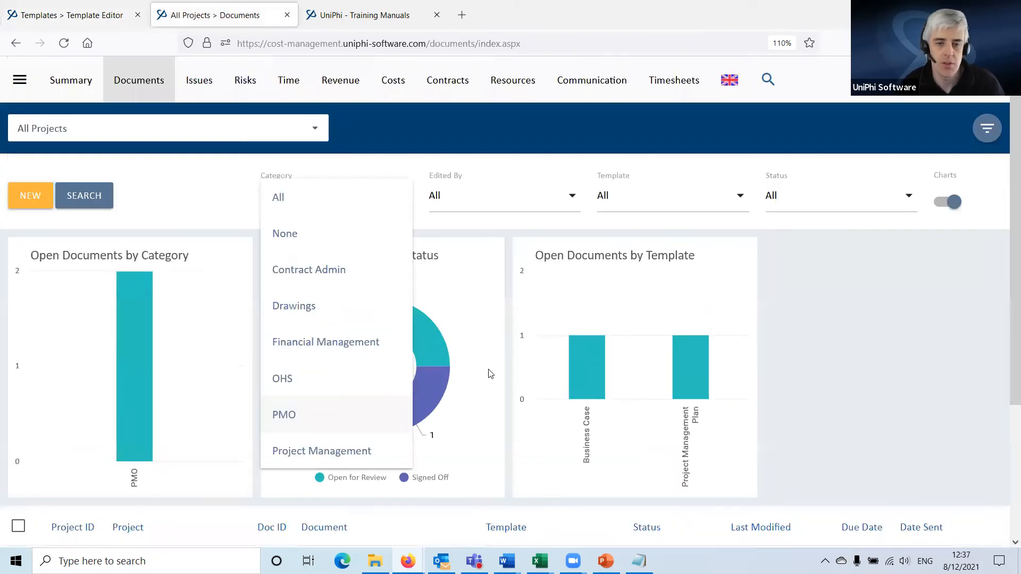
pyautogui.click(711, 164)
pyautogui.scroll(-3, 577, 394)
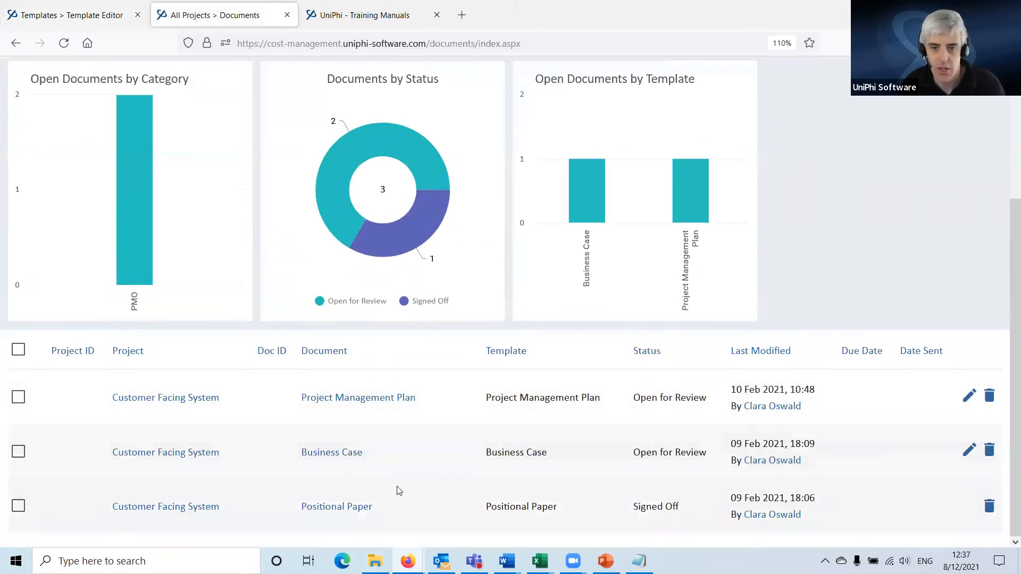
pyautogui.click(334, 508)
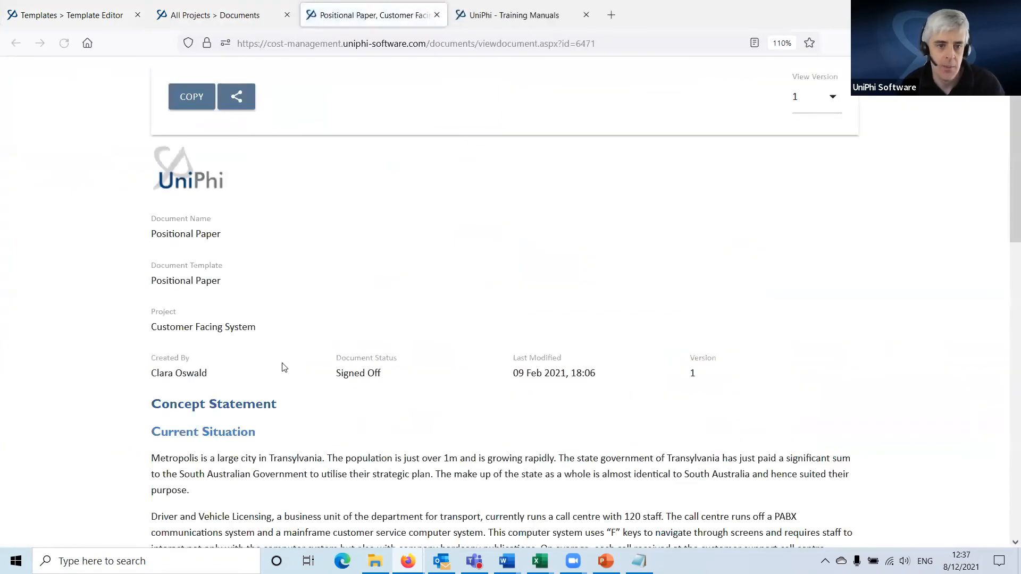
# - Add the comment "What a delightful read" at the end of the Positional Paper and save it
pyautogui.scroll(-3, 284, 367)
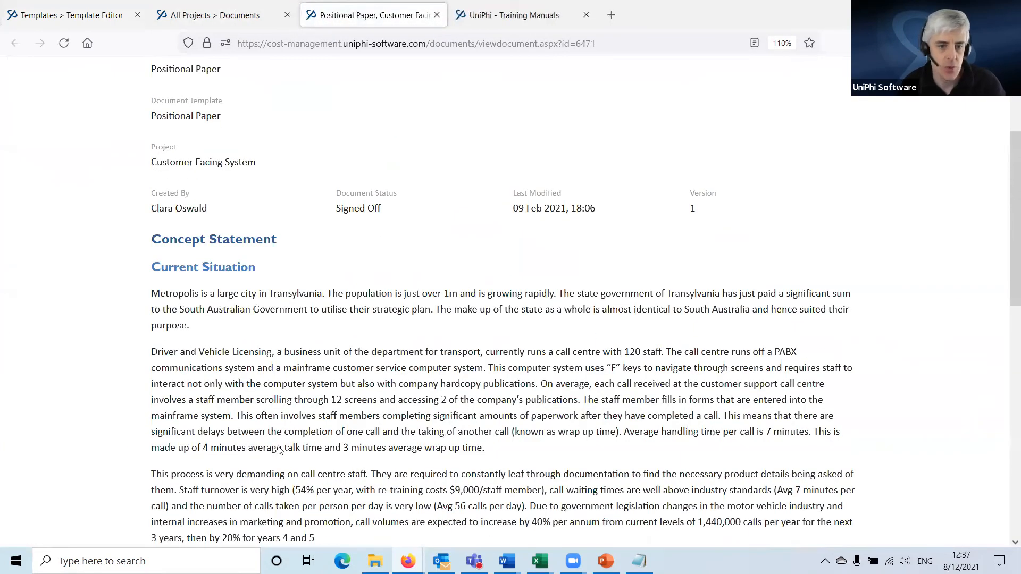
pyautogui.scroll(-4, 280, 450)
pyautogui.scroll(-2, 171, 510)
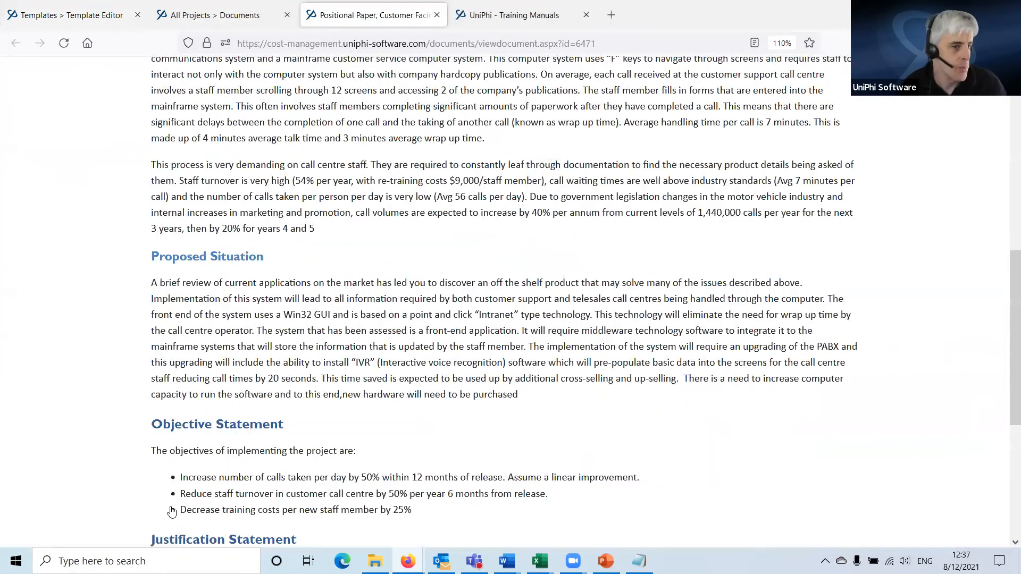
pyautogui.scroll(-5, 171, 511)
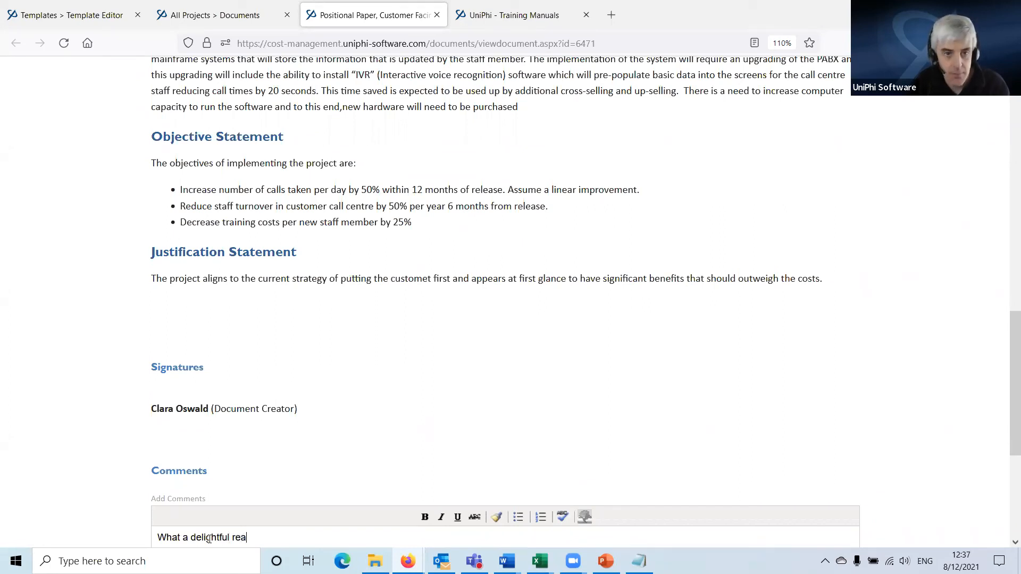
pyautogui.scroll(-5, 284, 218)
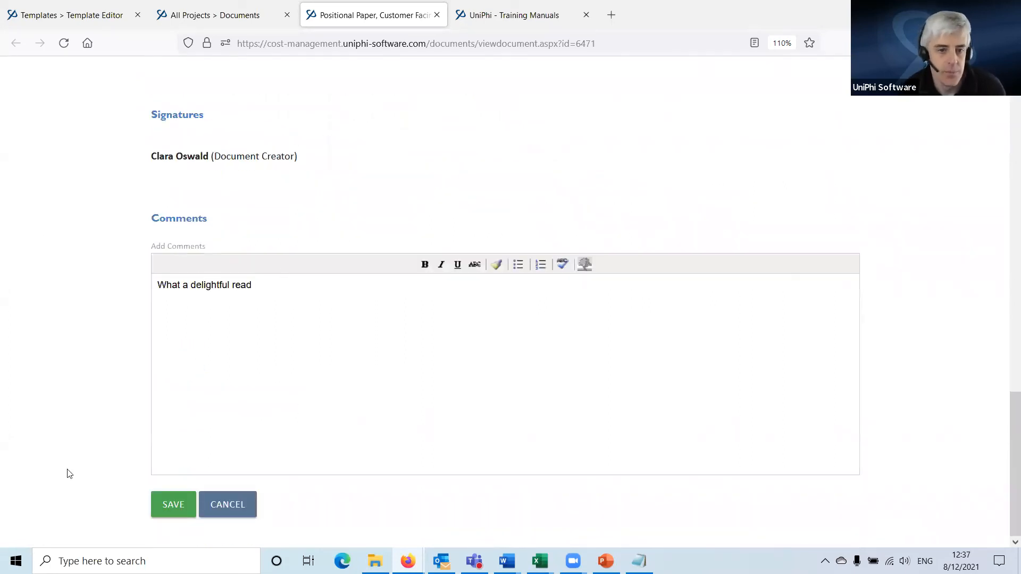
pyautogui.click(181, 505)
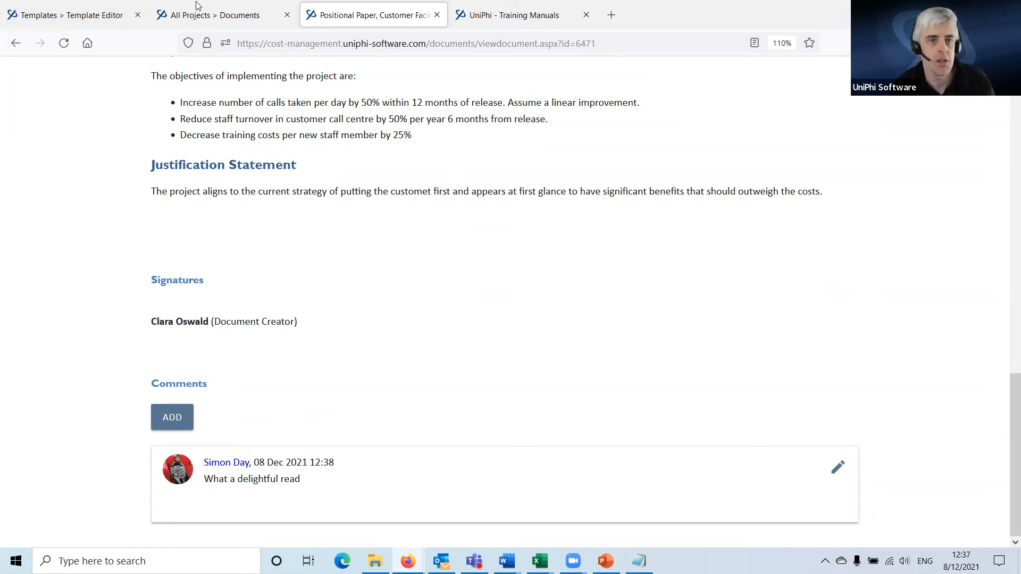
# - Check the TEST template's PDF options against the signatures, comments and content sections of the Positional Paper
pyautogui.click(72, 14)
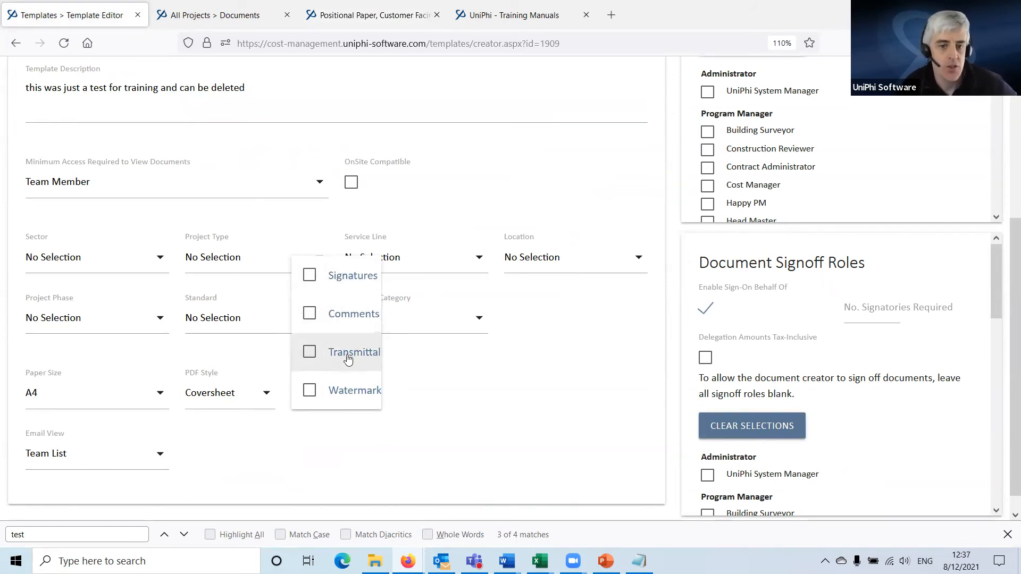
pyautogui.click(245, 15)
pyautogui.hotkey('ctrl', 'Tab')
pyautogui.scroll(3, 289, 340)
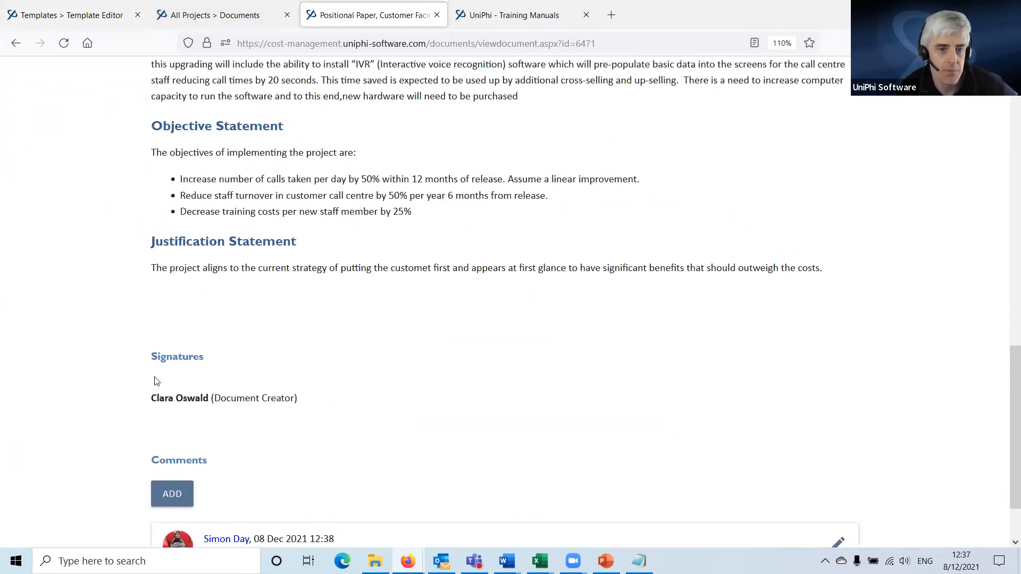
pyautogui.scroll(2, 189, 406)
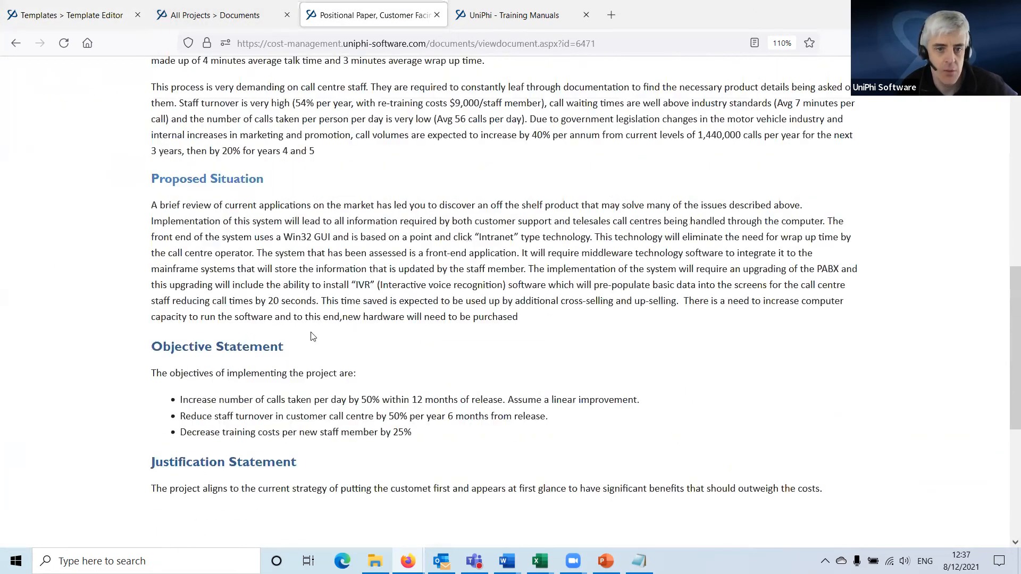
pyautogui.scroll(-4, 257, 183)
pyautogui.scroll(4, 238, 101)
pyautogui.scroll(5, 238, 101)
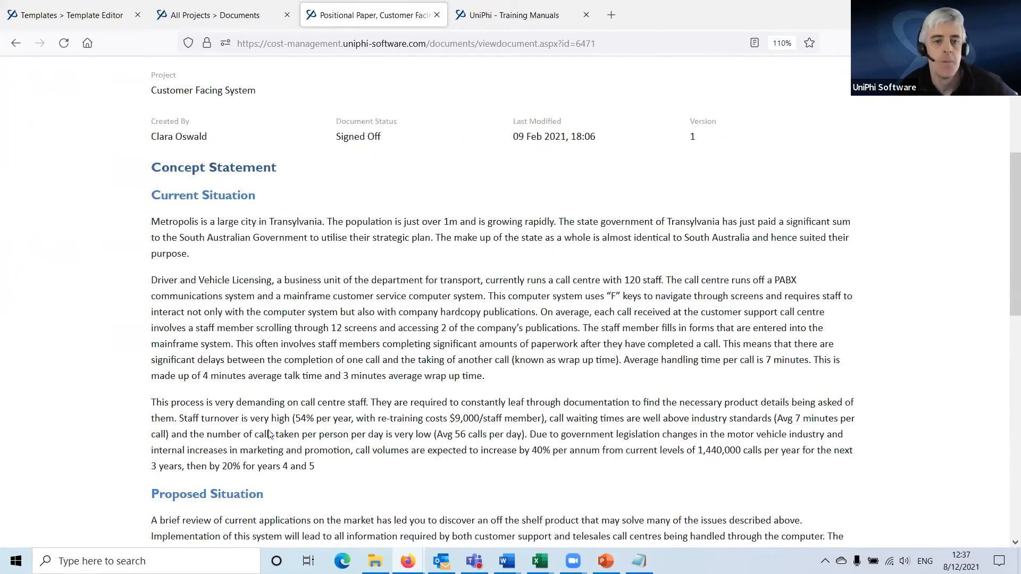
pyautogui.scroll(-10, 184, 353)
pyautogui.click(412, 516)
pyautogui.scroll(-5, 575, 353)
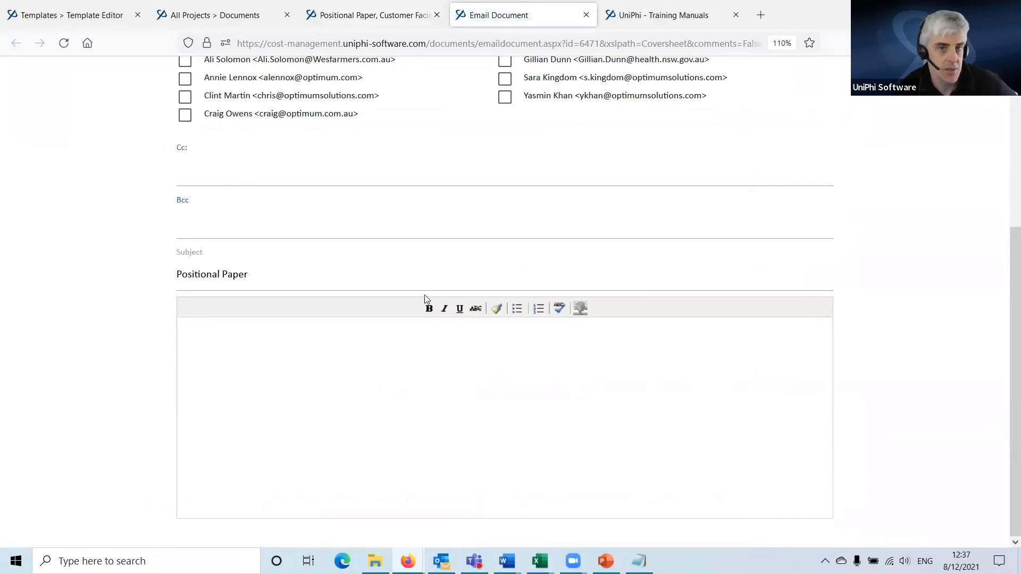
pyautogui.click(266, 10)
pyautogui.click(374, 7)
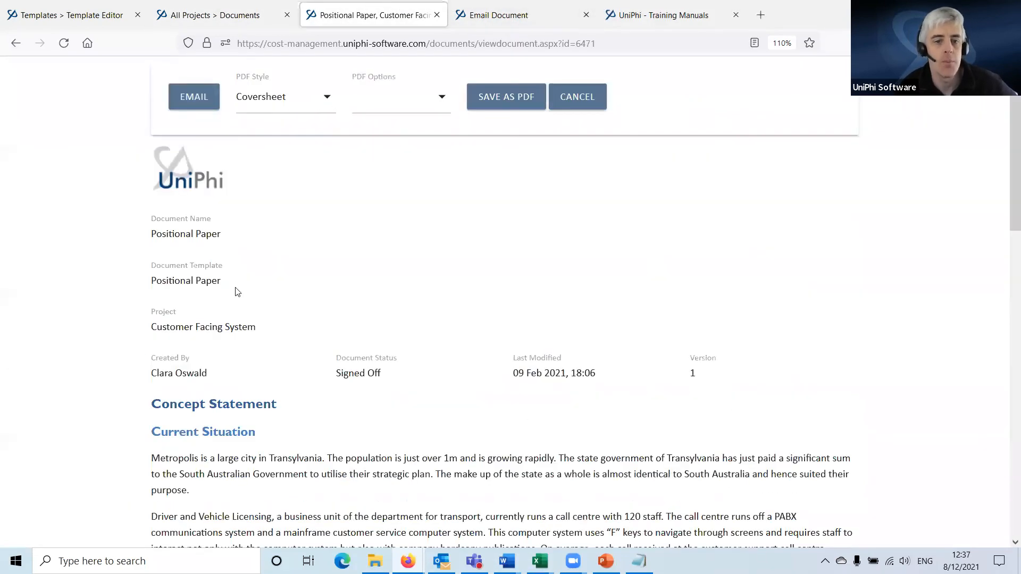
# - Return to the TEST template editor, close the PDF options without choosing any, and examine the Document Edit Roles list
pyautogui.click(67, 13)
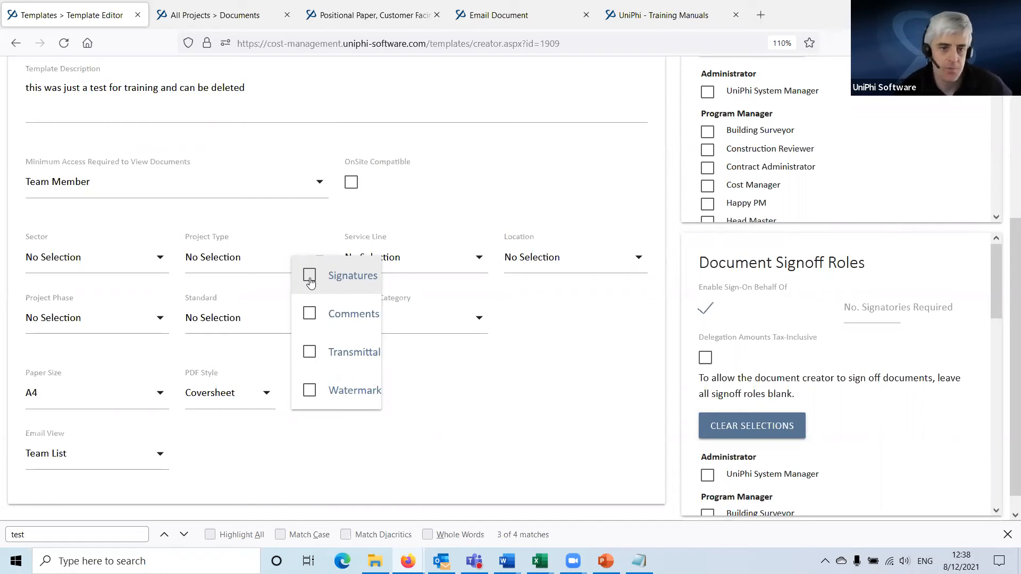
pyautogui.click(542, 392)
pyautogui.scroll(5, 735, 250)
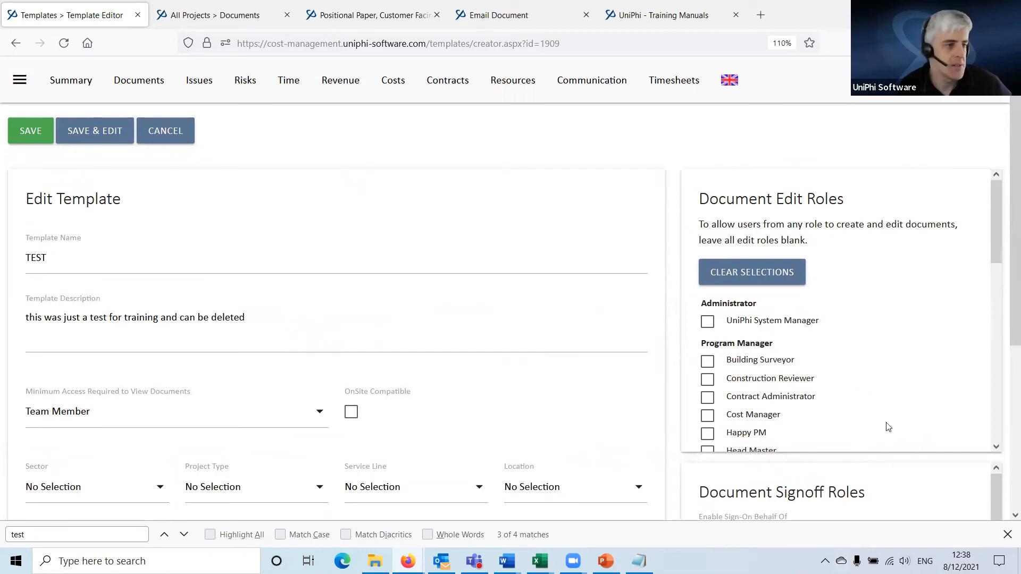
pyautogui.scroll(-3, 808, 255)
pyautogui.scroll(3, 853, 308)
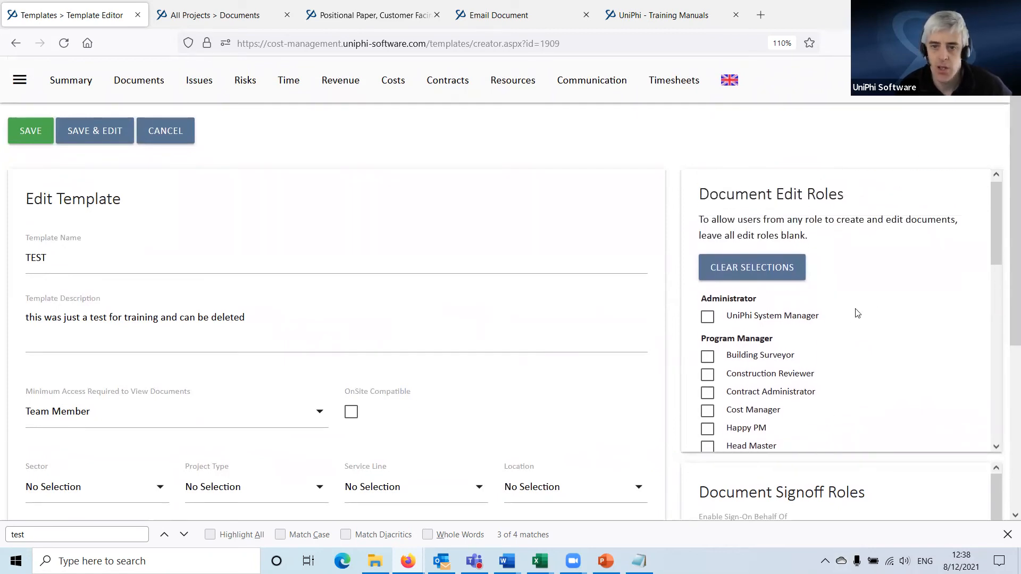
pyautogui.moveTo(700, 200); pyautogui.dragTo(838, 194)
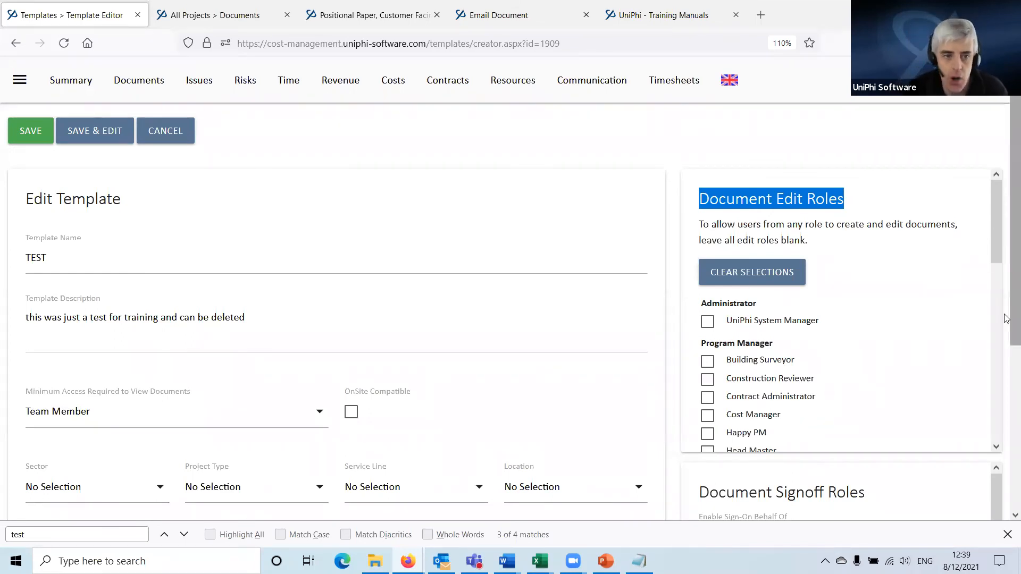
pyautogui.scroll(-5, 856, 356)
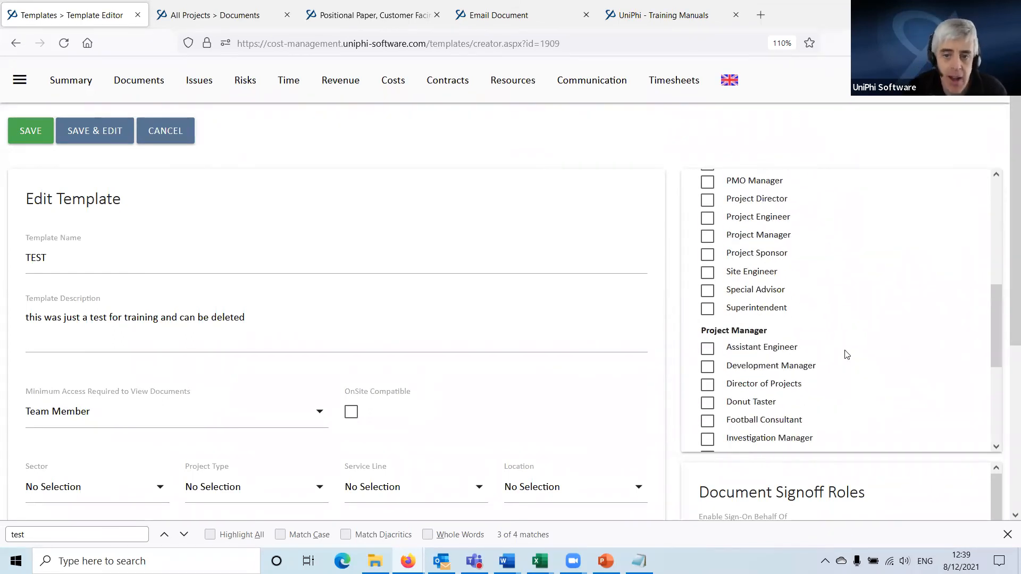
pyautogui.scroll(3, 849, 335)
pyautogui.scroll(2, 848, 329)
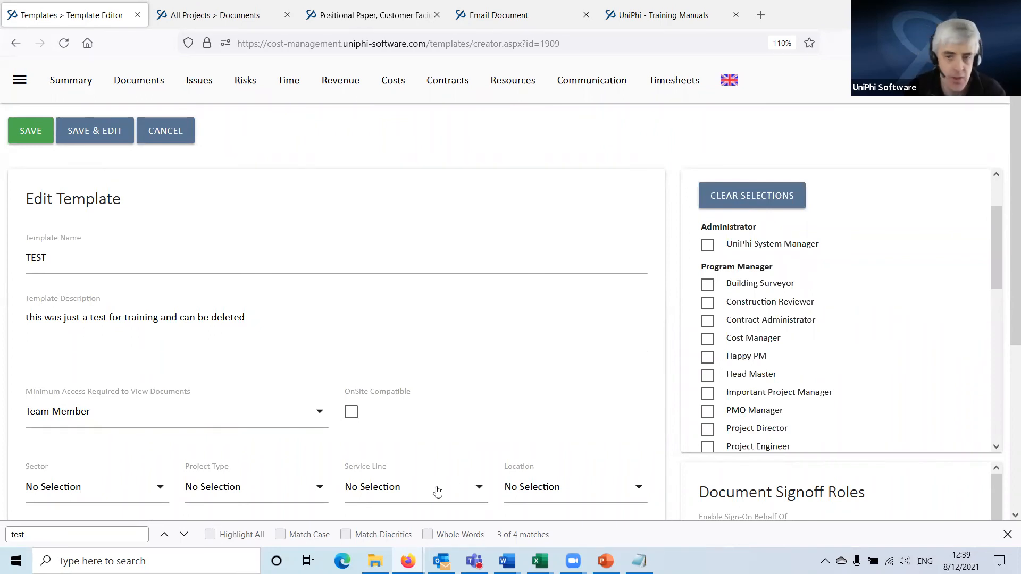
pyautogui.scroll(-3, 776, 370)
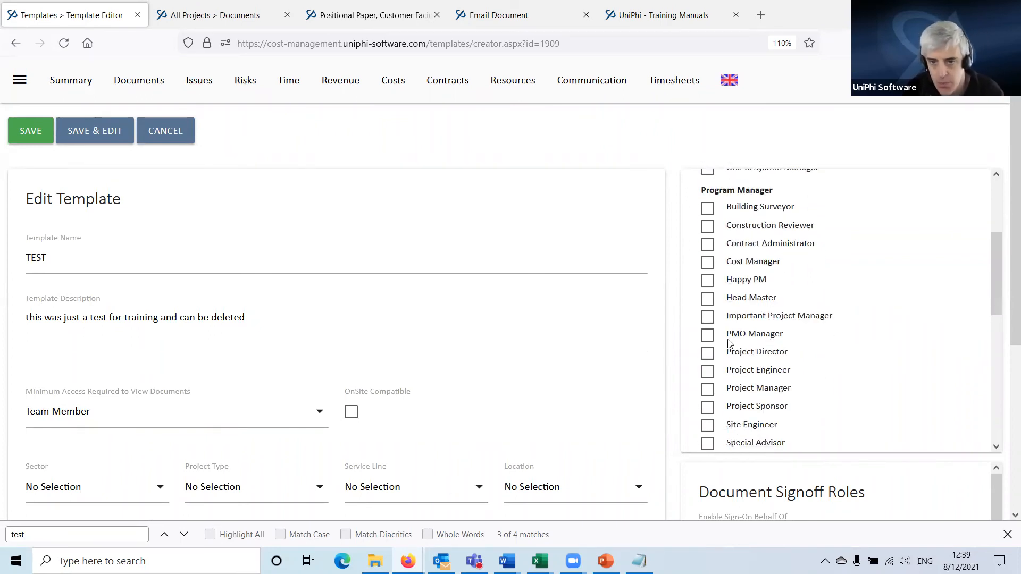
# - Restrict document editing of the TEST template to the Project Director and Project Manager roles in the Program Manager group
pyautogui.click(708, 353)
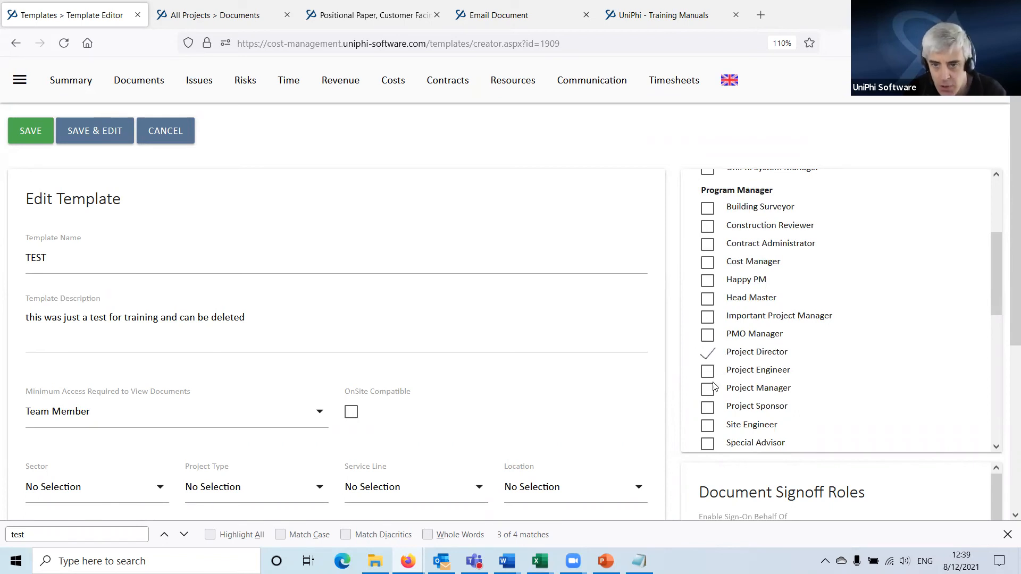
pyautogui.click(707, 390)
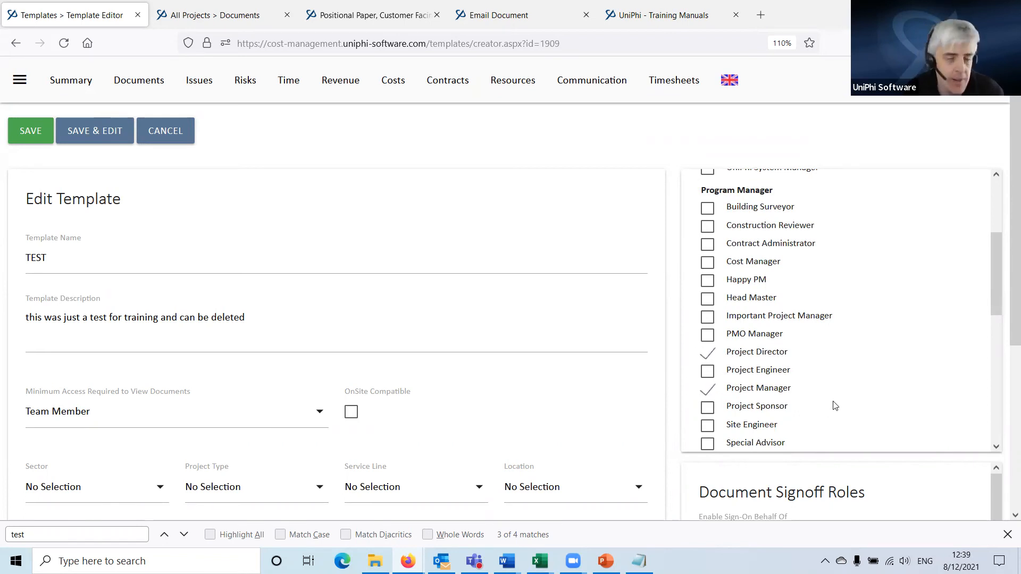
pyautogui.scroll(6, 851, 386)
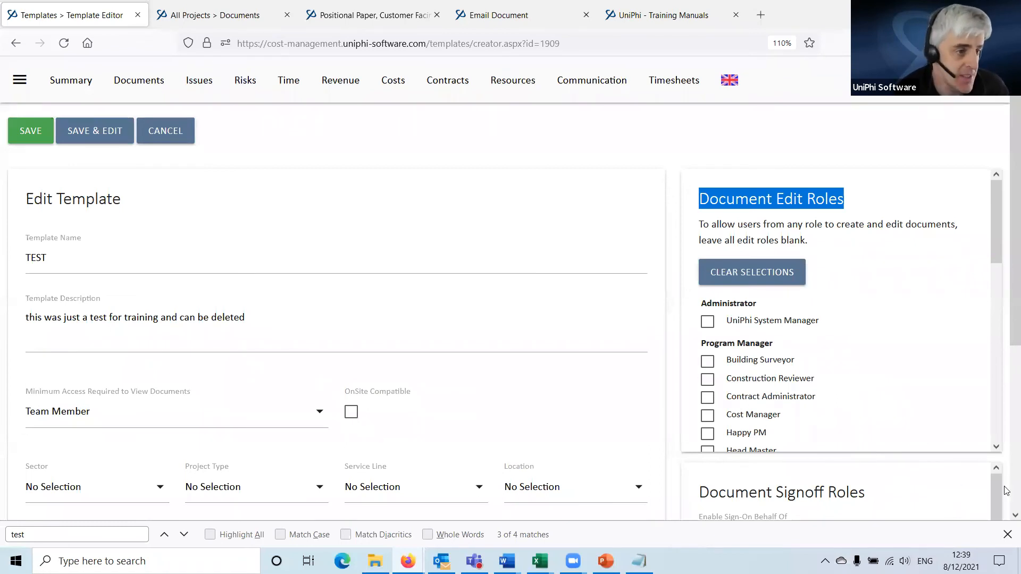
pyautogui.scroll(-3, 843, 368)
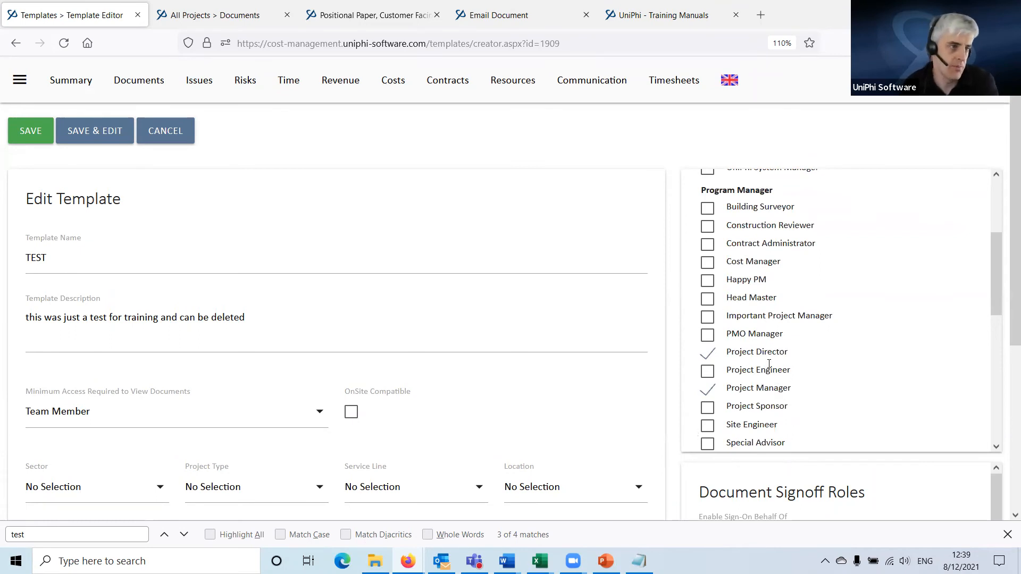
# - Deselect Project Director and Project Manager from the document edit roles
pyautogui.click(708, 354)
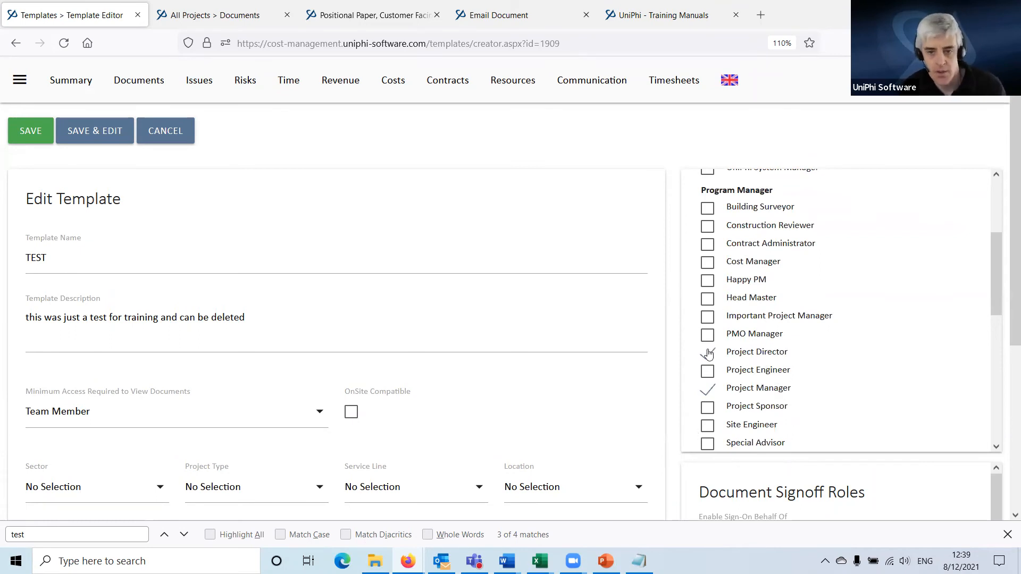
pyautogui.click(708, 392)
pyautogui.scroll(3, 748, 352)
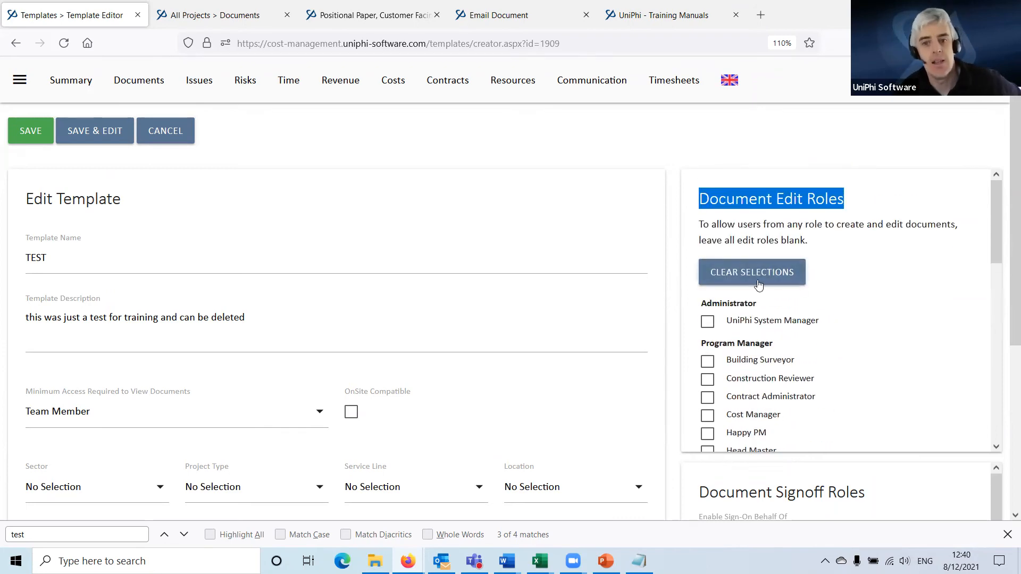
# - Examine the access-level groups in the Document Edit Roles list and the options and role list under Document Signoff Roles
pyautogui.scroll(-5, 771, 298)
pyautogui.scroll(-4, 794, 348)
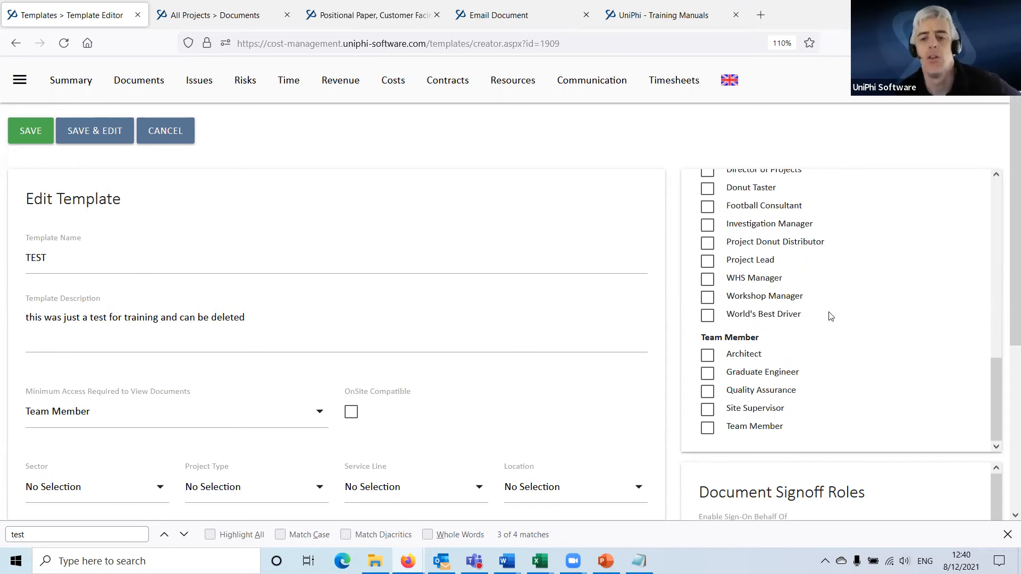
pyautogui.scroll(3, 830, 316)
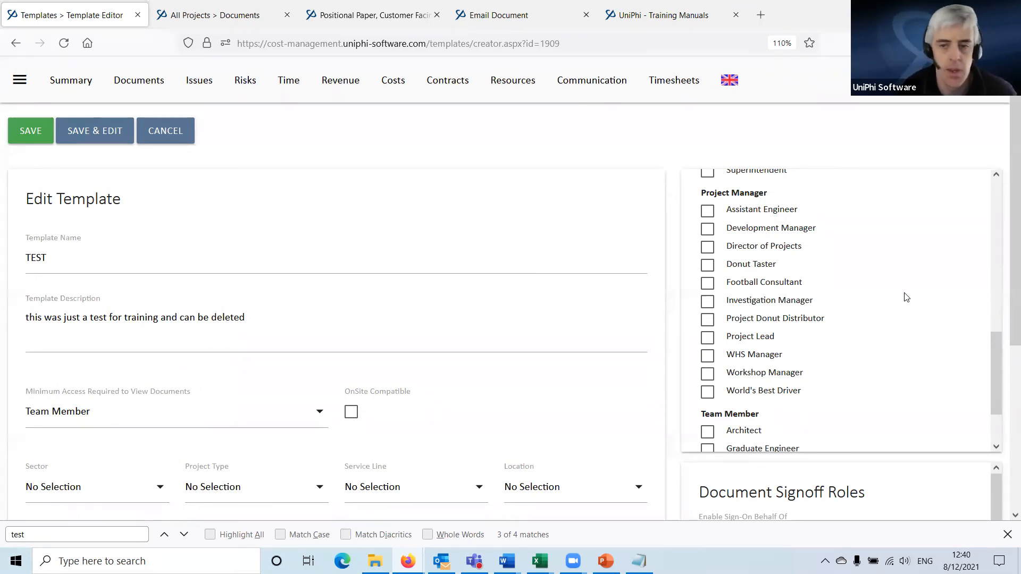
pyautogui.scroll(6, 829, 325)
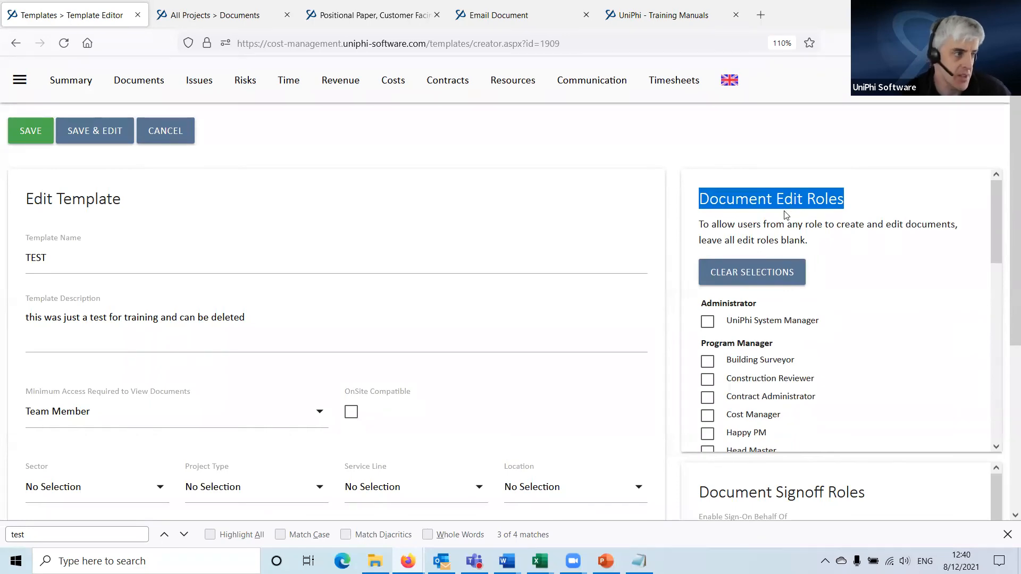
pyautogui.scroll(-3, 851, 330)
pyautogui.scroll(-5, 932, 417)
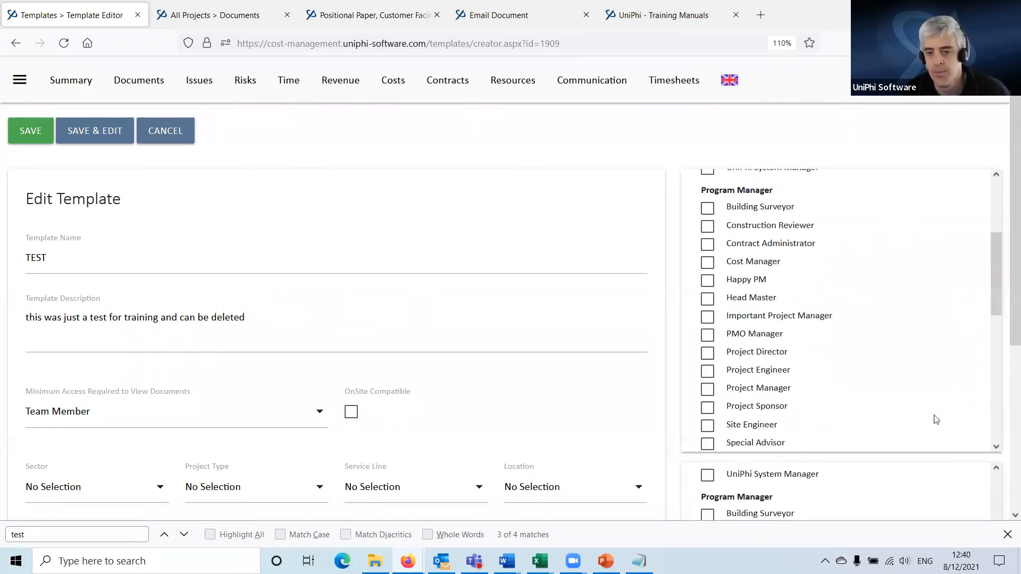
pyautogui.scroll(-5, 850, 372)
pyautogui.scroll(10, 808, 330)
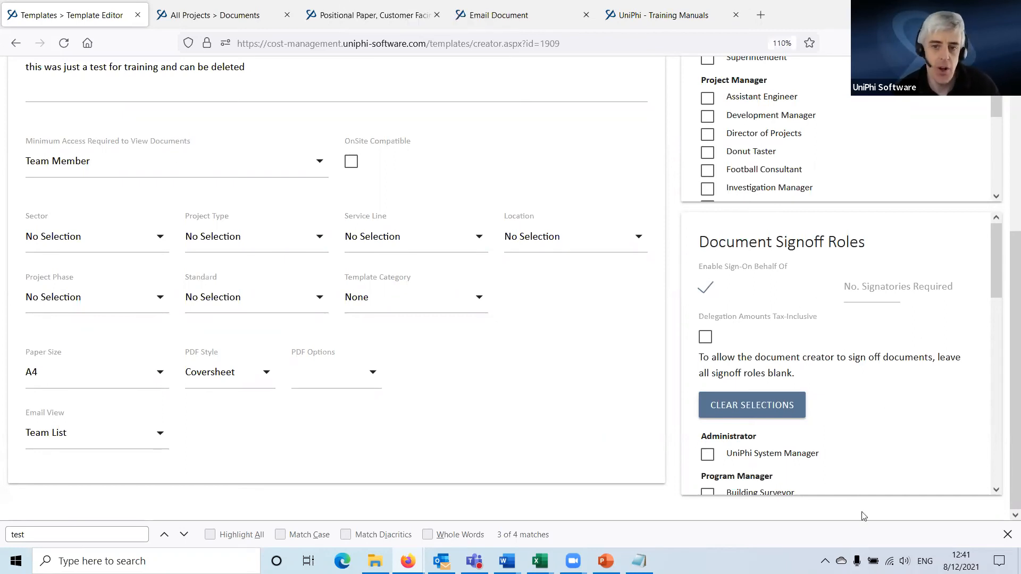
pyautogui.scroll(-3, 891, 325)
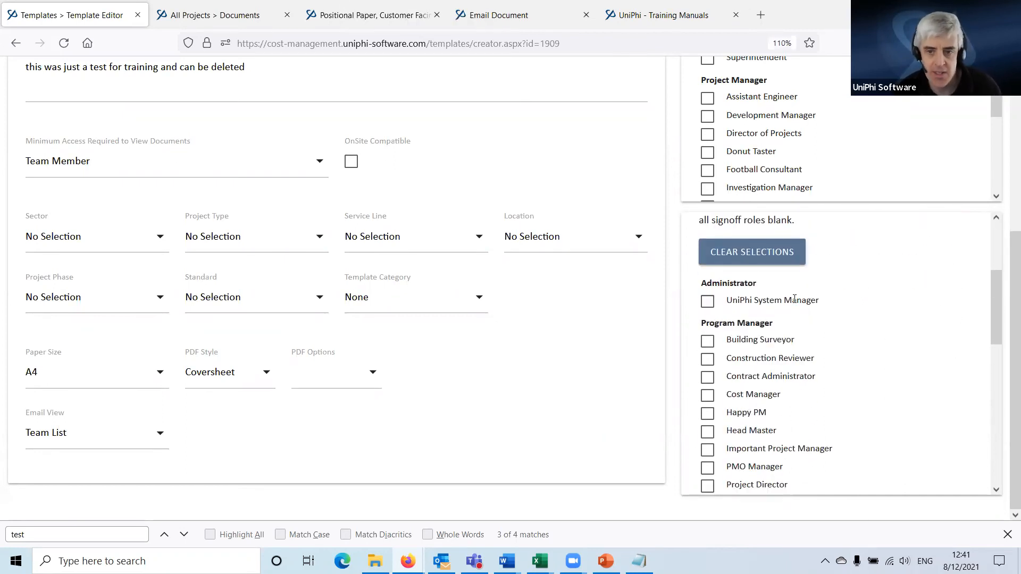
pyautogui.scroll(3, 813, 318)
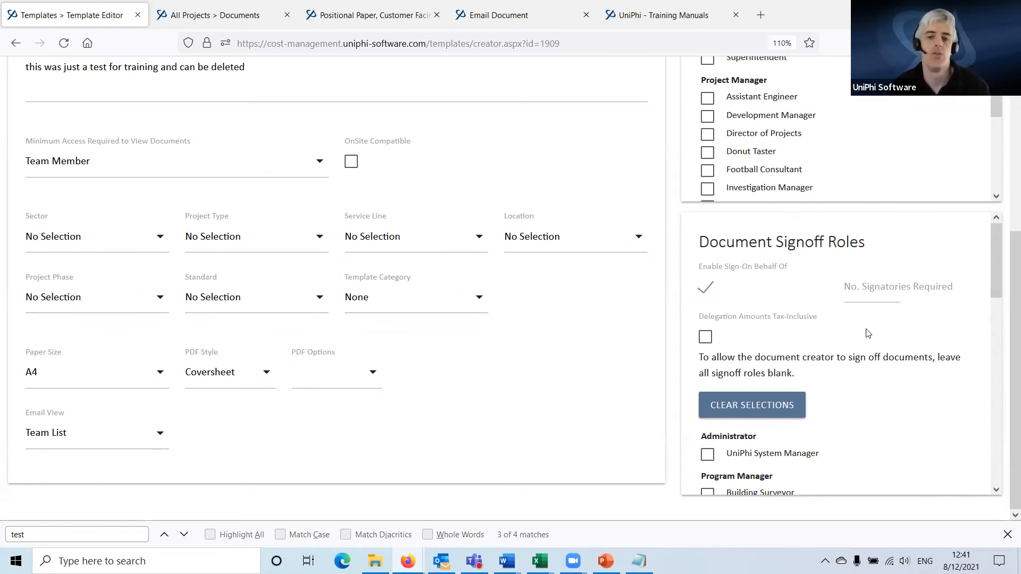
# - Select Project Director and Important Project Manager as document signoff roles for the TEST template
pyautogui.scroll(-2, 829, 346)
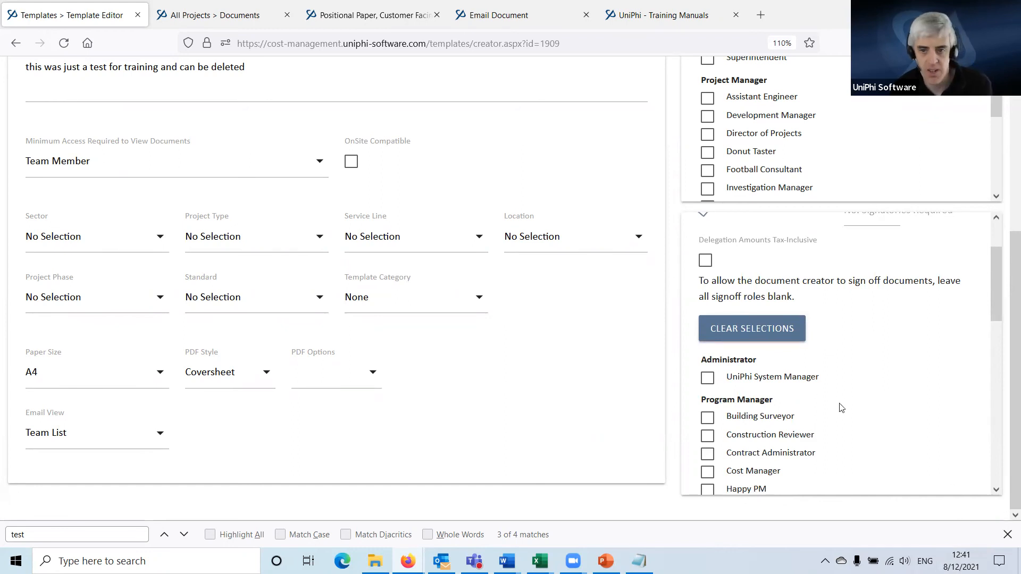
pyautogui.scroll(-3, 872, 410)
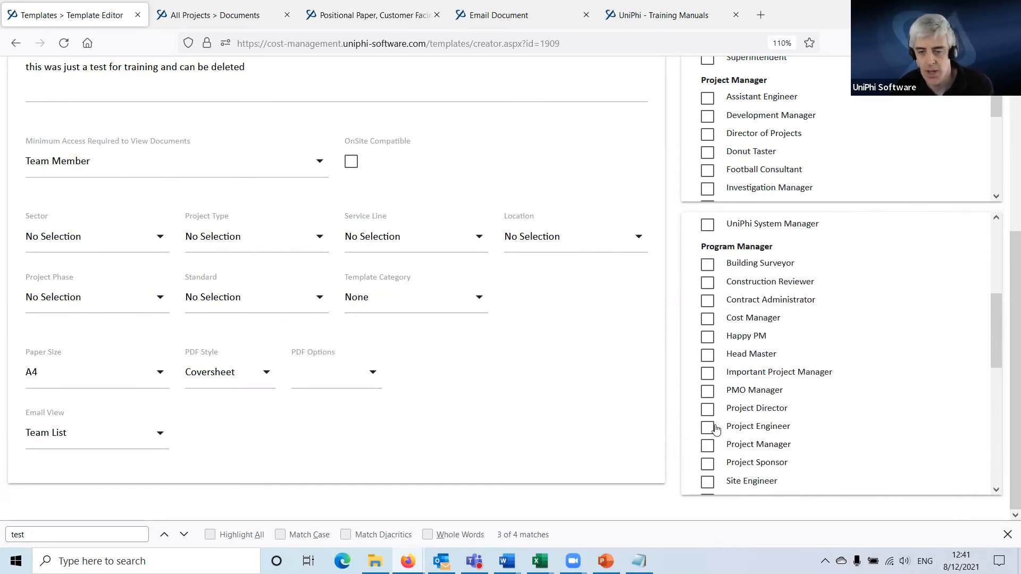
pyautogui.click(707, 410)
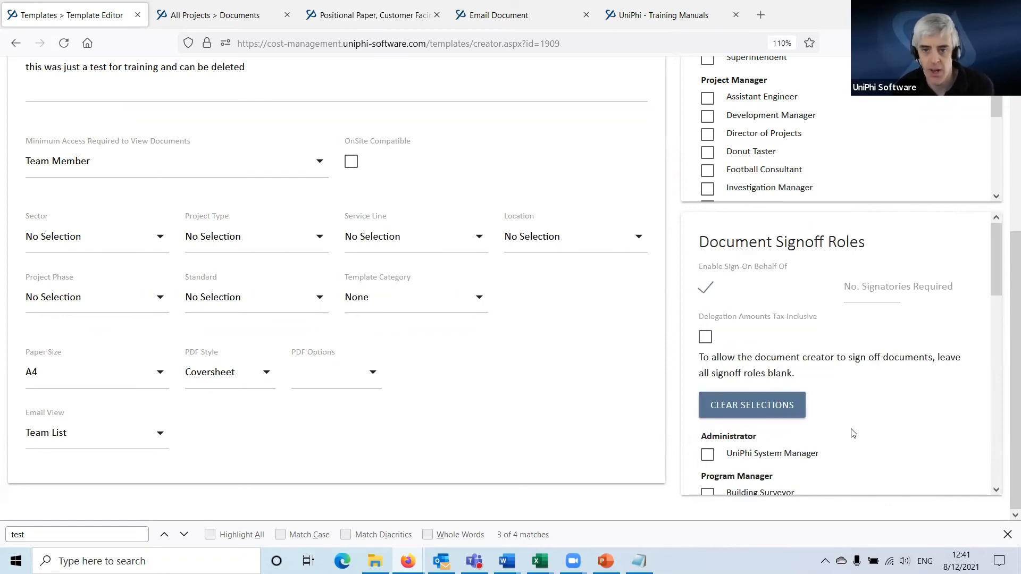
pyautogui.scroll(-4, 737, 391)
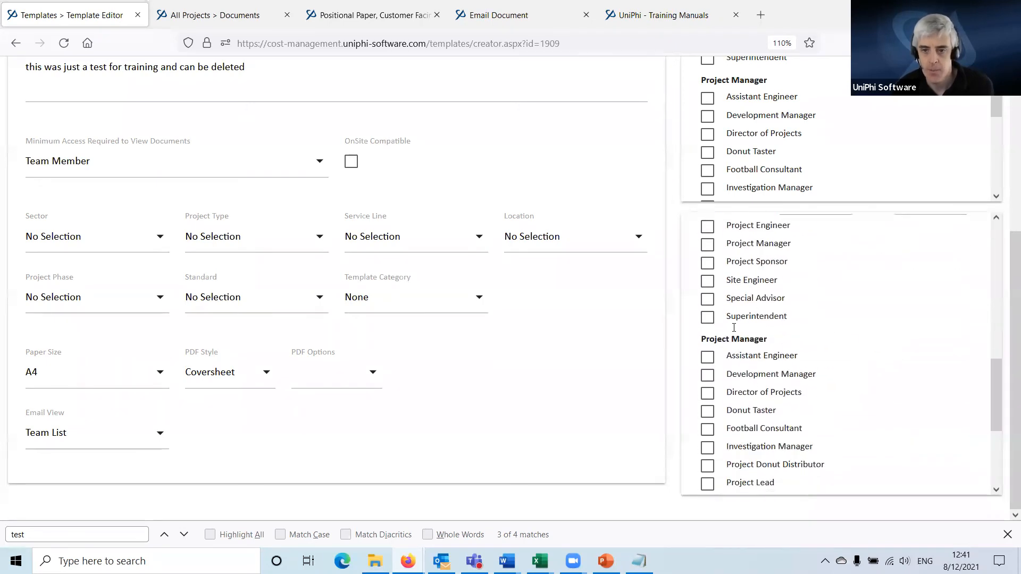
pyautogui.scroll(4, 751, 375)
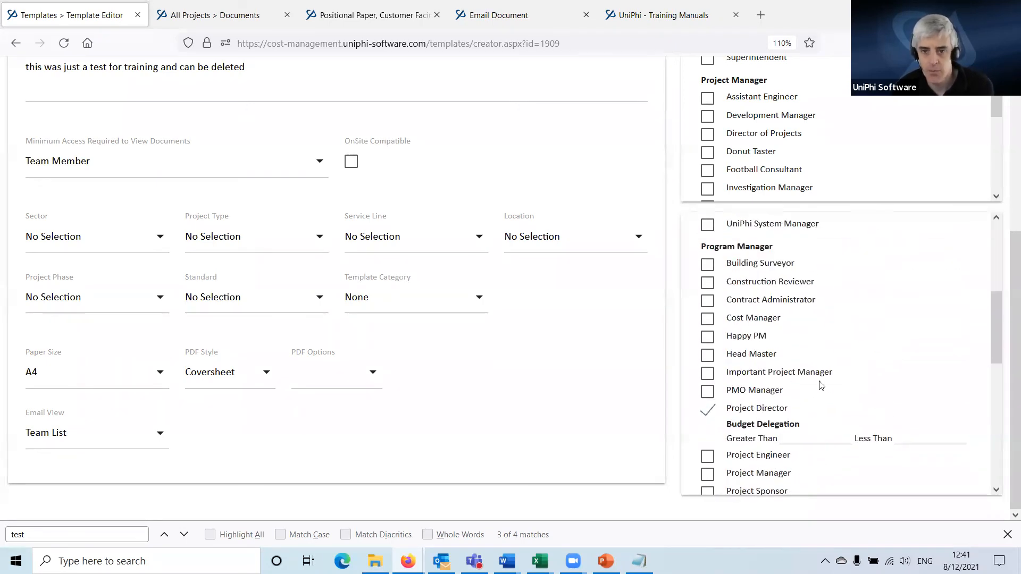
pyautogui.click(708, 376)
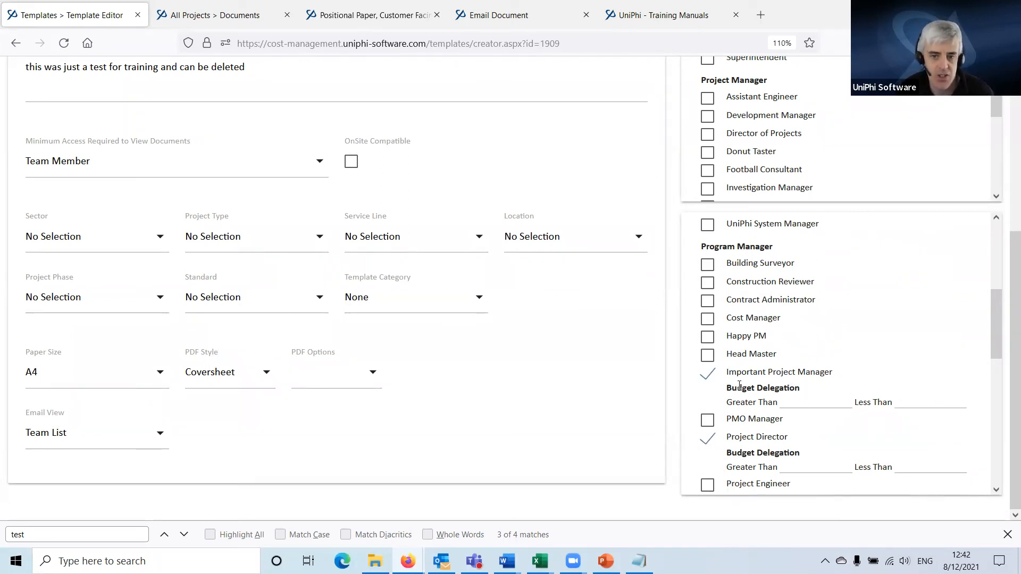
# - Examine the Budget Delegation limits offered for the selected signoff roles and compare them with the rest of the role list
pyautogui.moveTo(739, 385); pyautogui.dragTo(822, 386)
pyautogui.scroll(1, 774, 319)
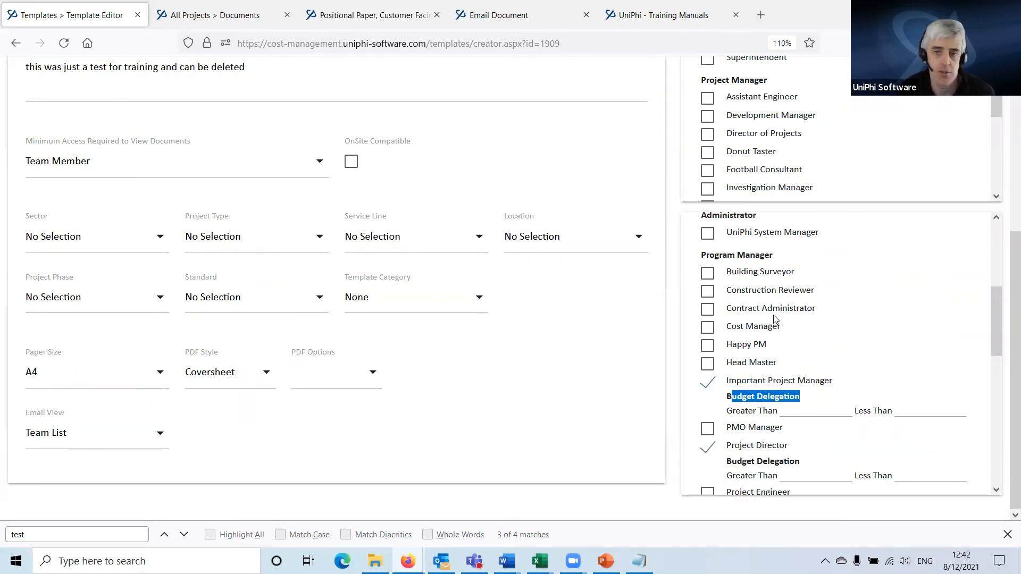
pyautogui.scroll(4, 774, 319)
pyautogui.scroll(-8, 864, 433)
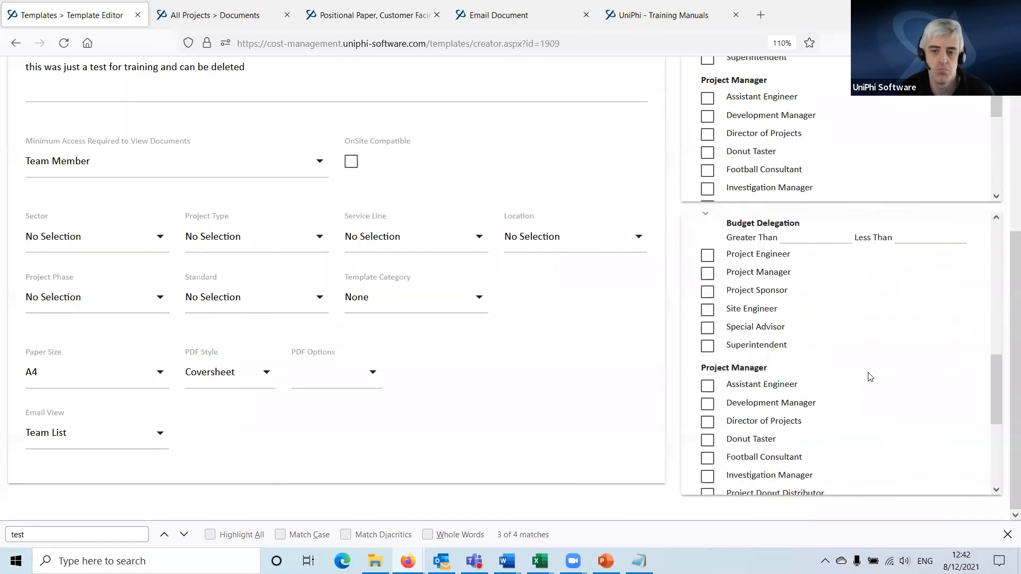
pyautogui.scroll(2, 804, 306)
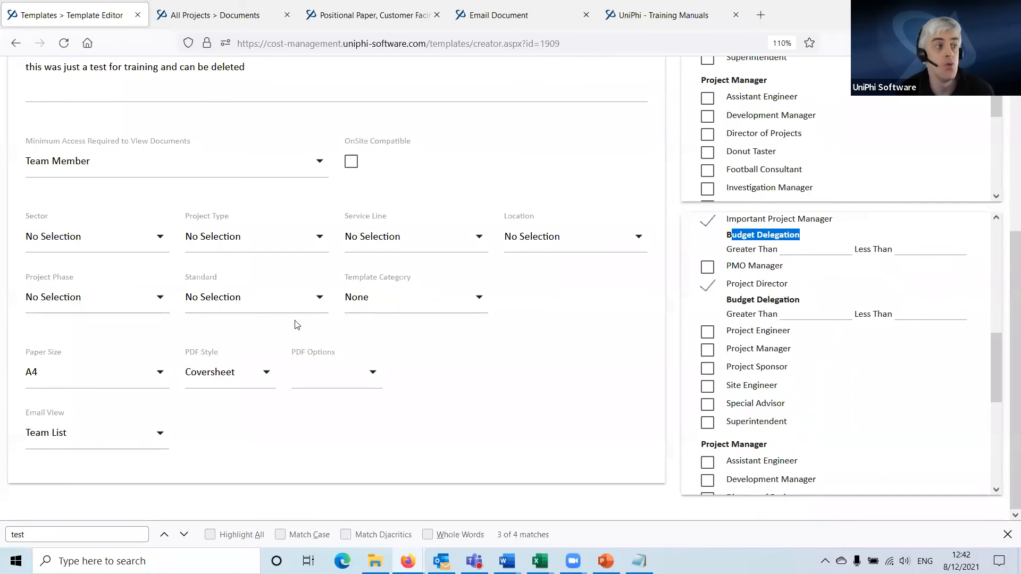
pyautogui.scroll(4, 975, 378)
pyautogui.scroll(2, 814, 420)
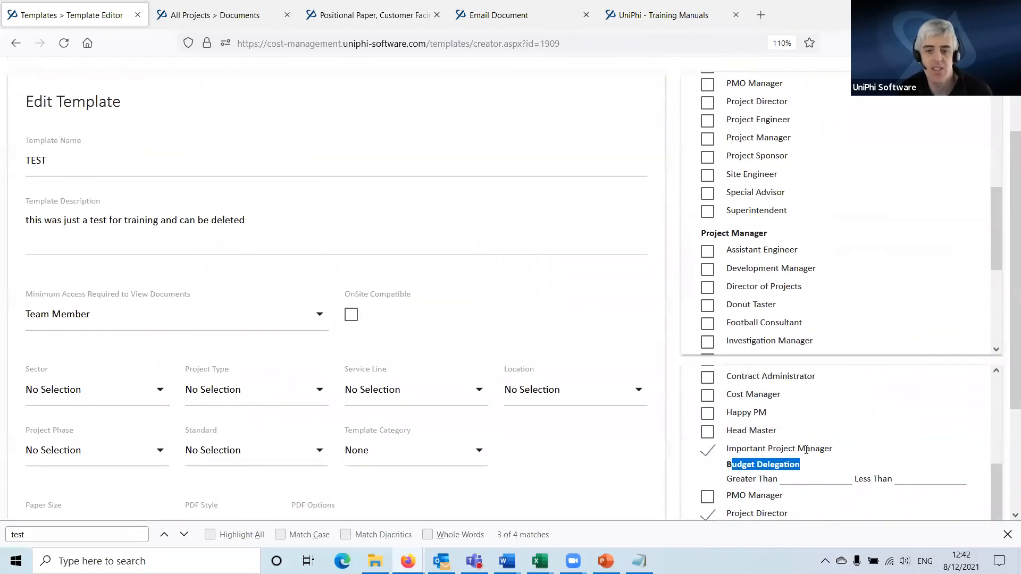
pyautogui.scroll(-2, 847, 429)
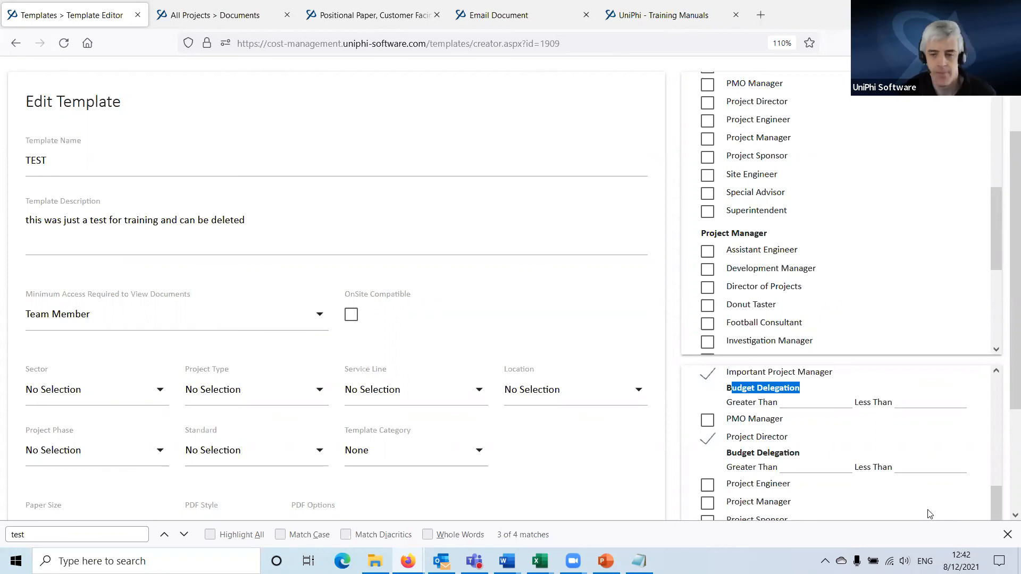
pyautogui.scroll(3, 895, 465)
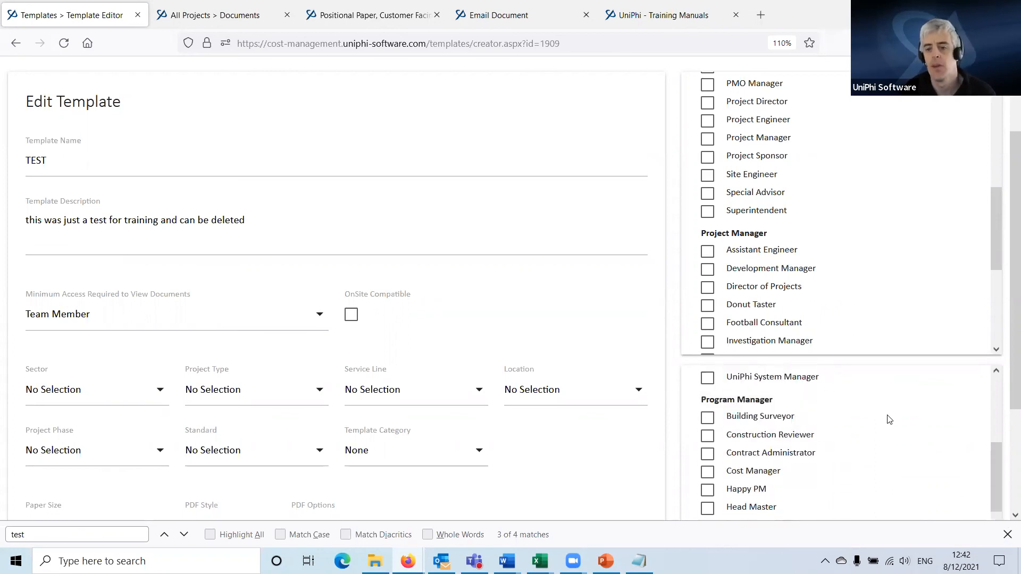
pyautogui.scroll(-3, 808, 425)
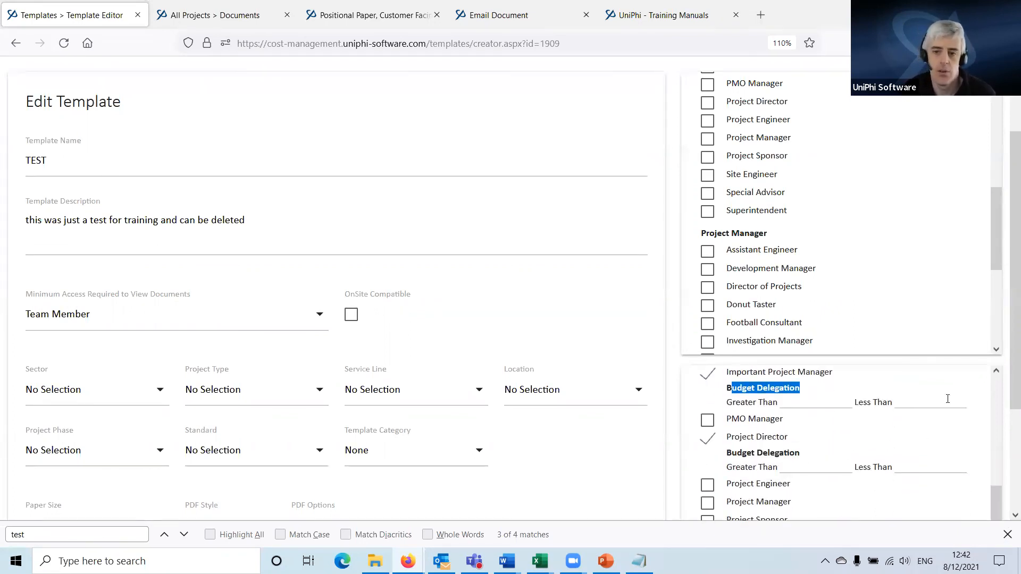
pyautogui.scroll(-3, 1004, 389)
# - Add Project Manager from the Program Manager group as a third document signoff role
pyautogui.click(828, 247)
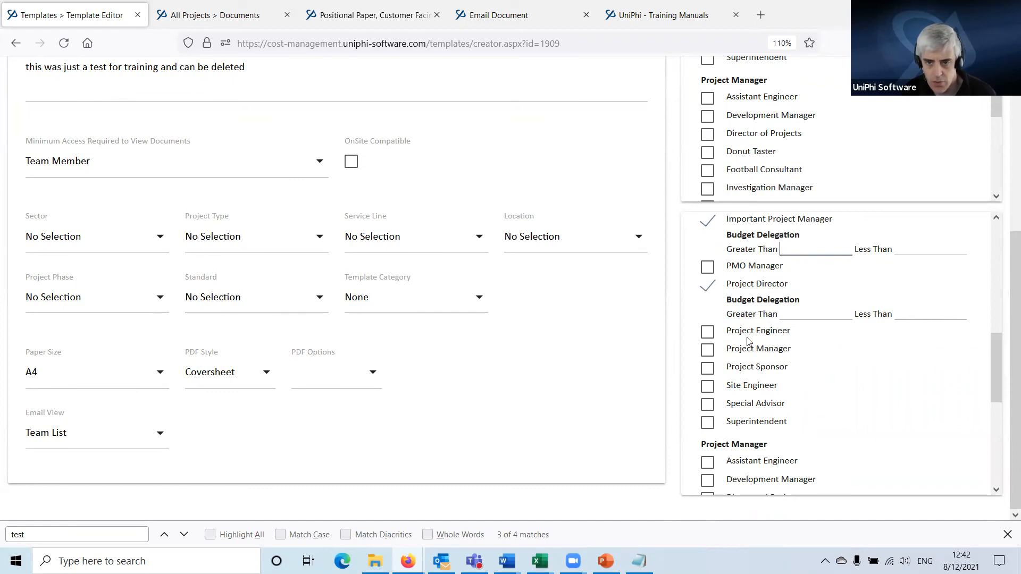
pyautogui.scroll(7, 713, 367)
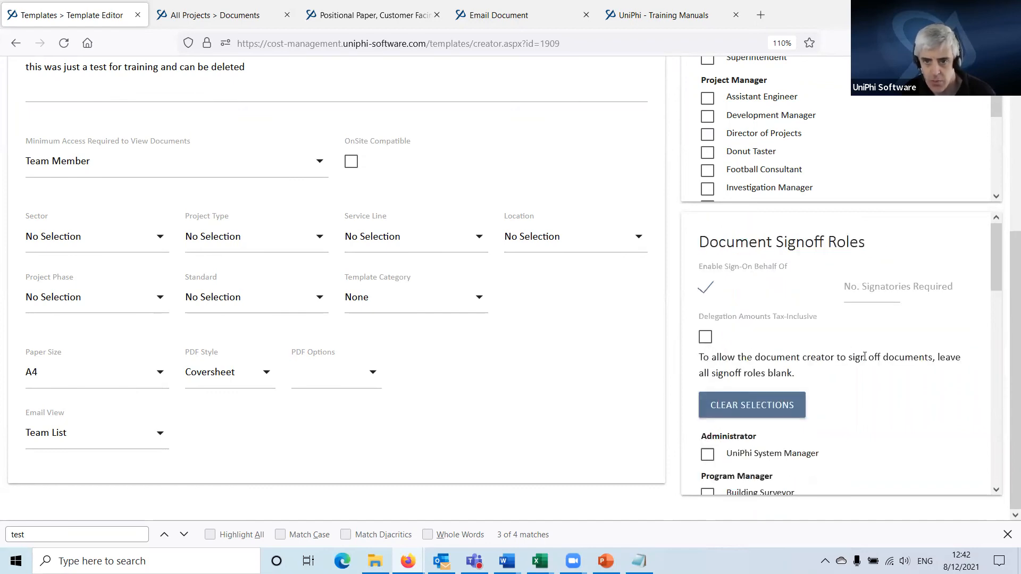
pyautogui.scroll(-3, 923, 375)
pyautogui.scroll(-4, 923, 375)
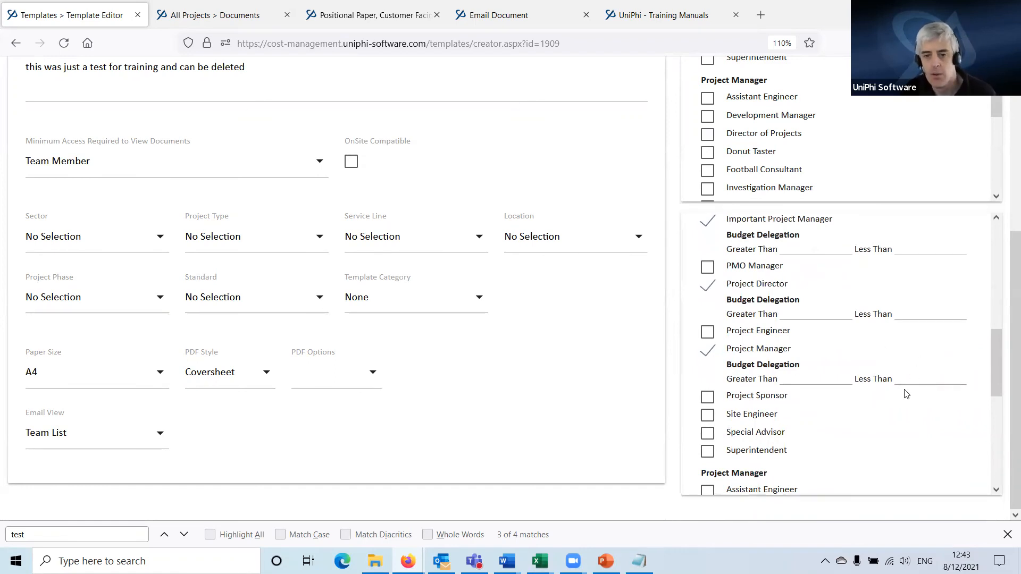
pyautogui.click(791, 379)
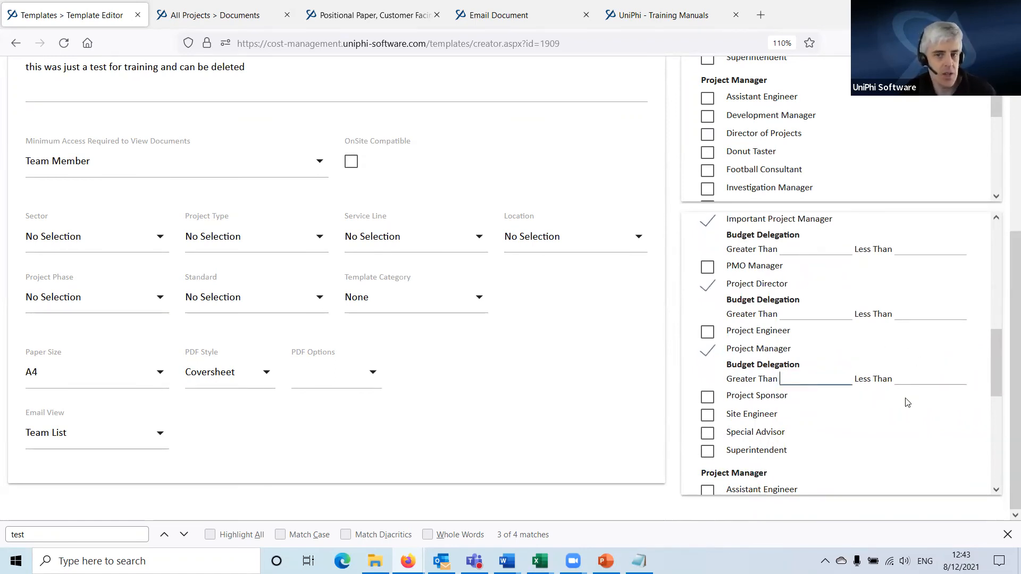
# - Set the Important Project Manager's budget delegation to amounts greater than 5000000
pyautogui.click(819, 250)
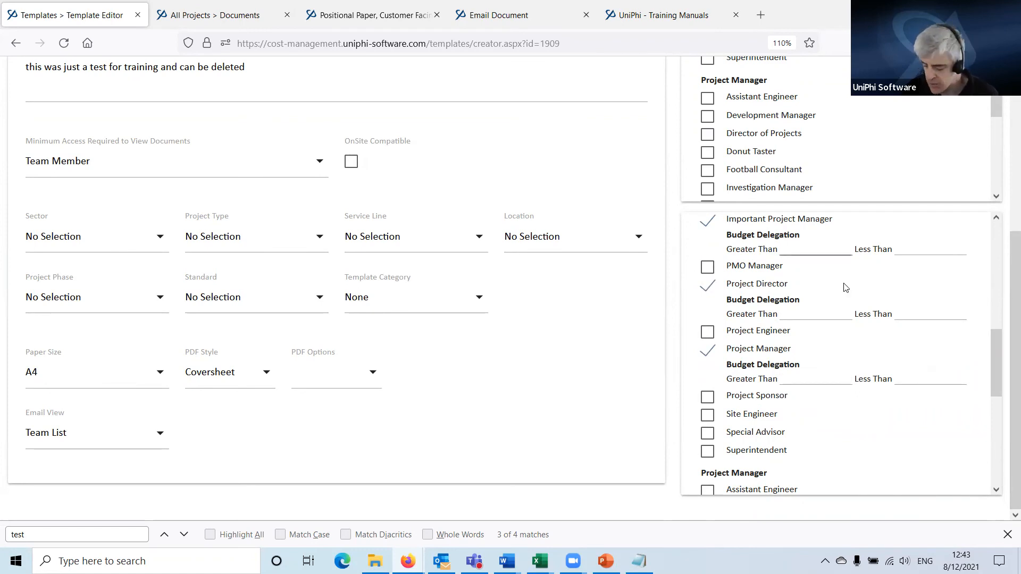
pyautogui.write('50000')
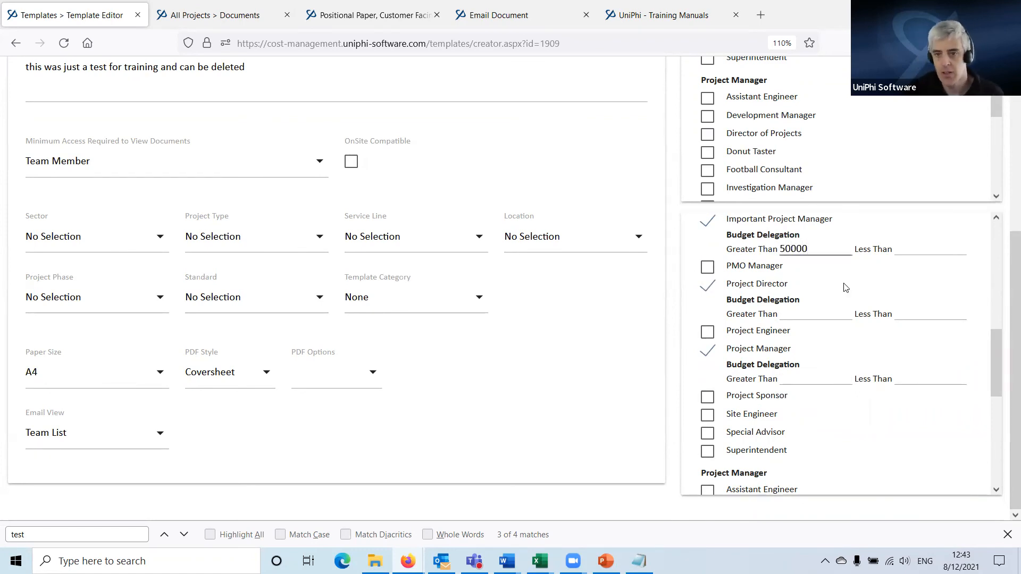
pyautogui.write('00')
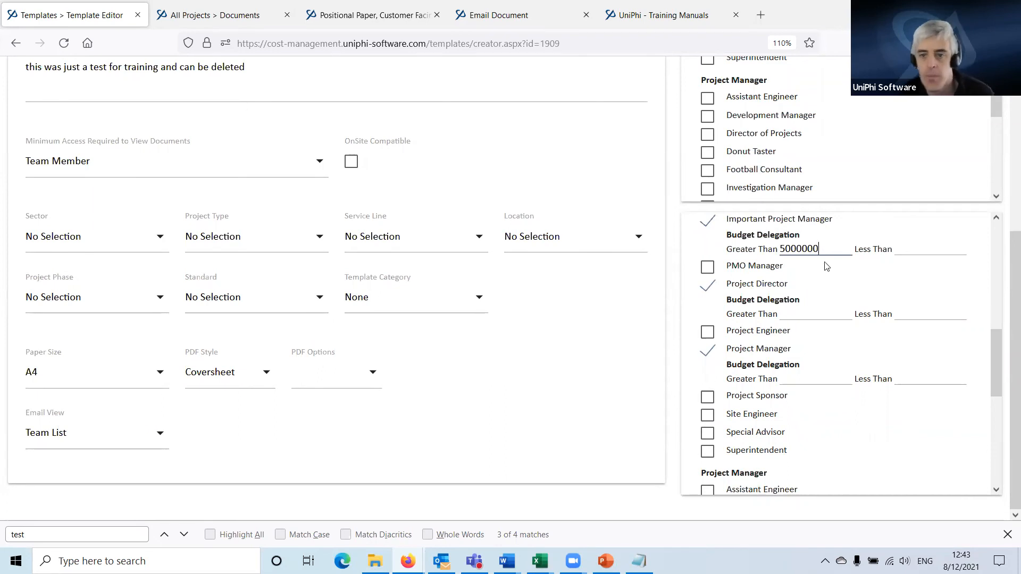
pyautogui.moveTo(802, 250); pyautogui.dragTo(787, 250)
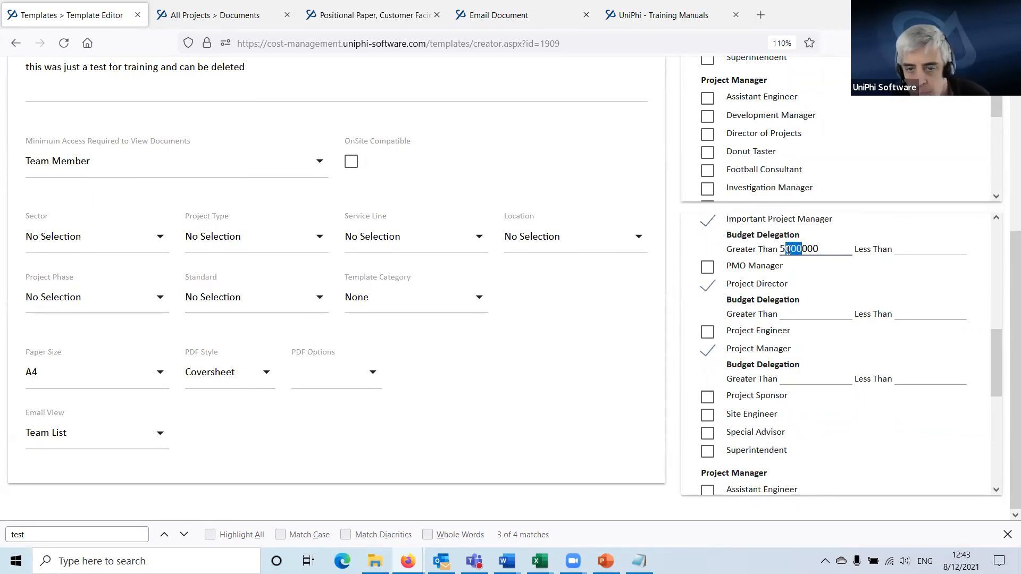
pyautogui.click(810, 312)
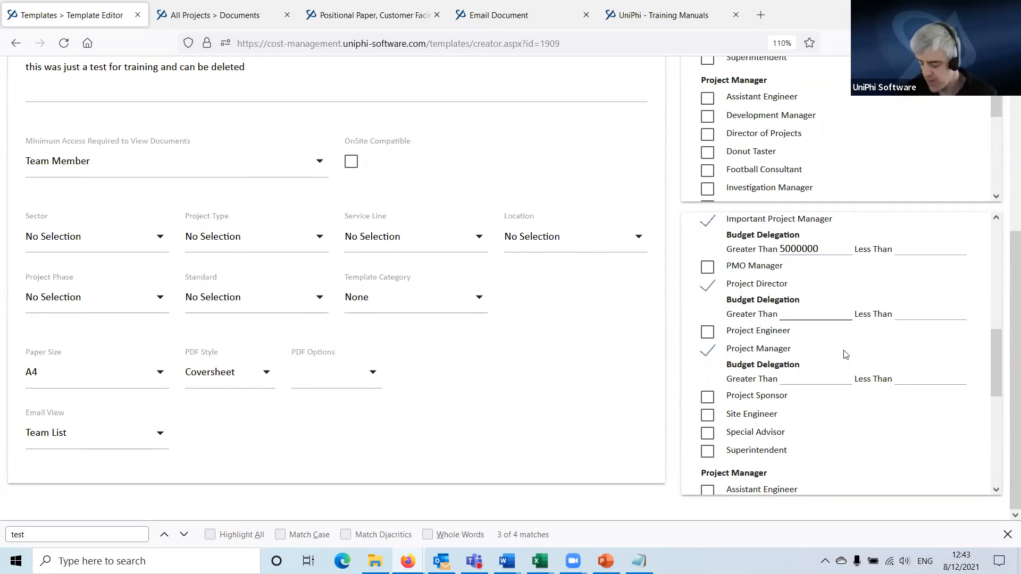
# - Set the Project Director's budget delegation to greater than 8000000 and limit the Important Project Manager's to less than 8000000
pyautogui.write('8')
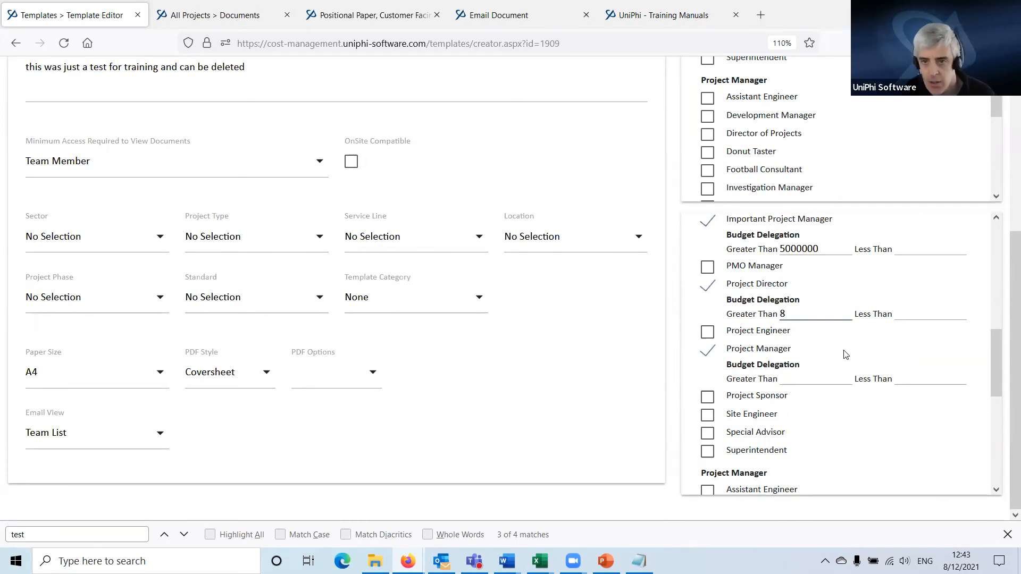
pyautogui.write('000000')
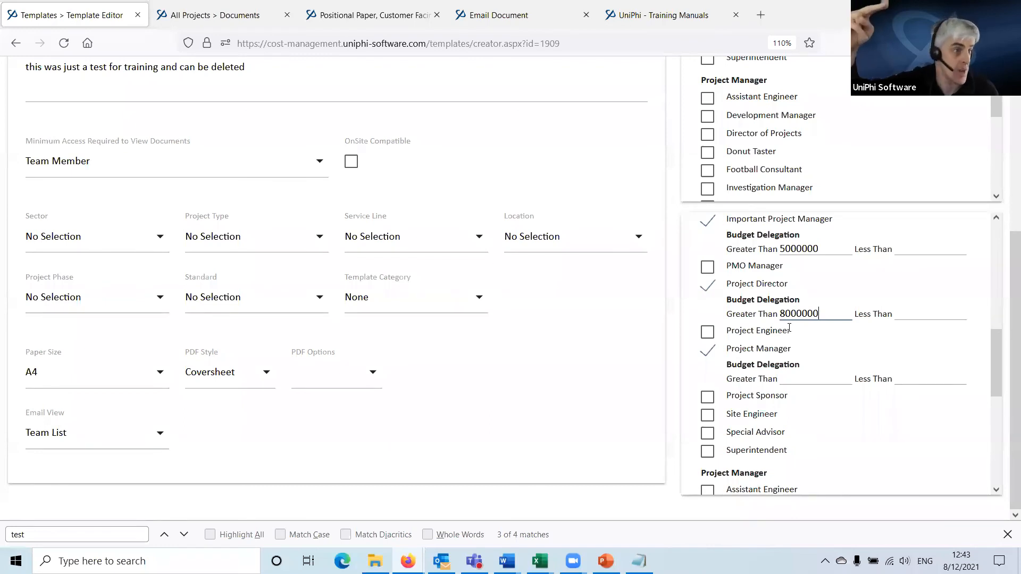
pyautogui.click(925, 247)
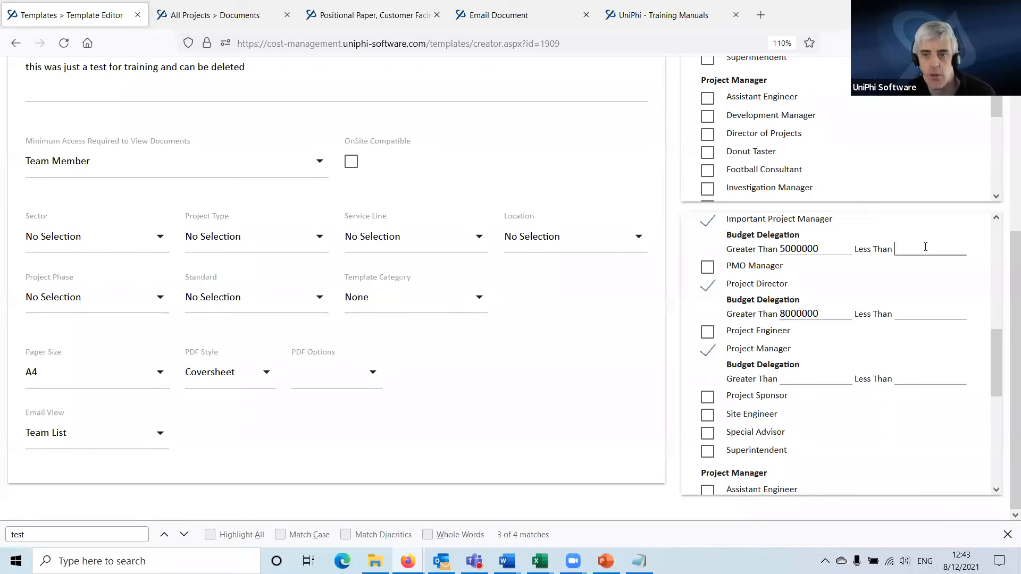
pyautogui.write('8')
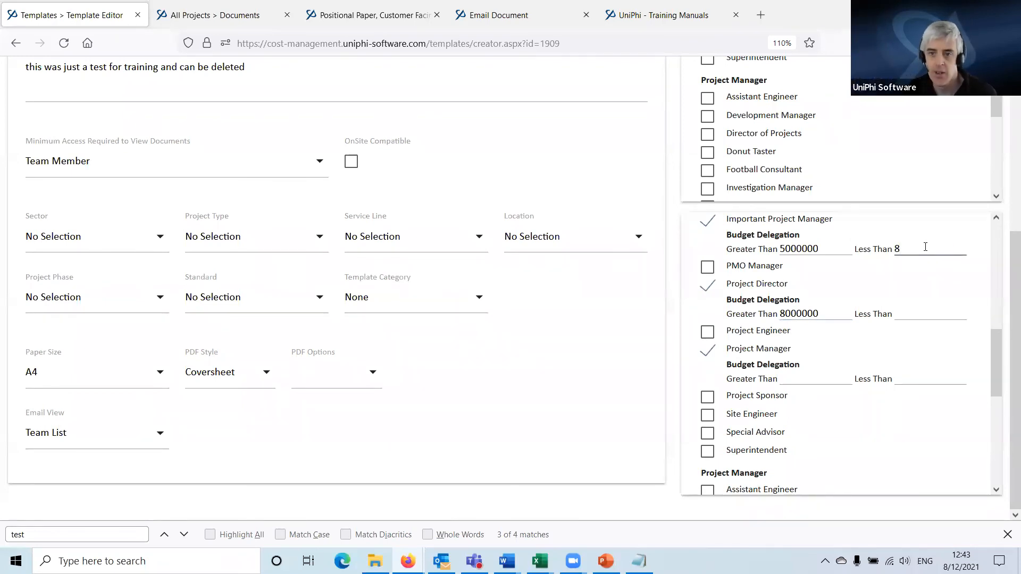
pyautogui.write('000000')
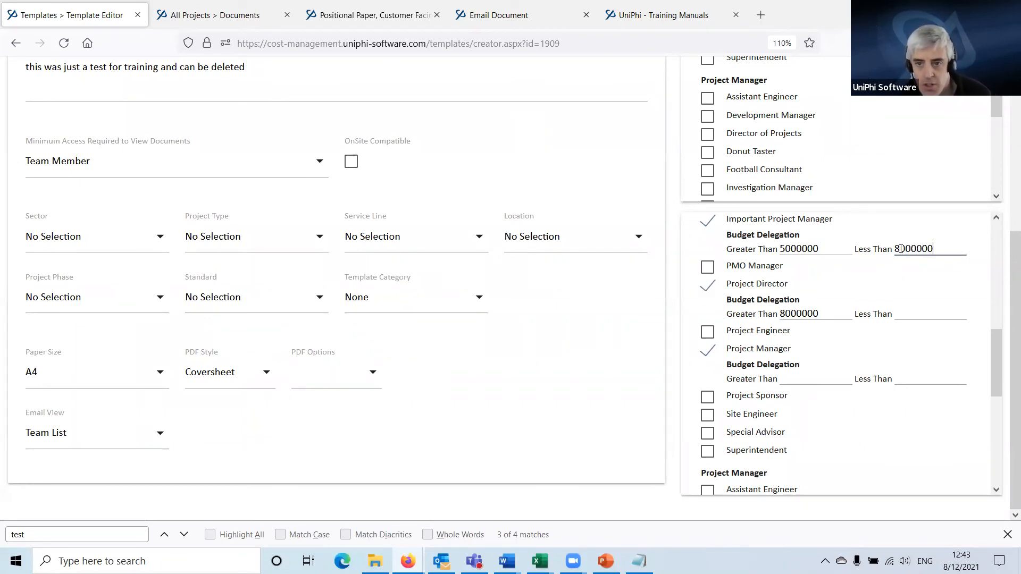
pyautogui.moveTo(899, 248); pyautogui.dragTo(916, 246)
pyautogui.click(945, 251)
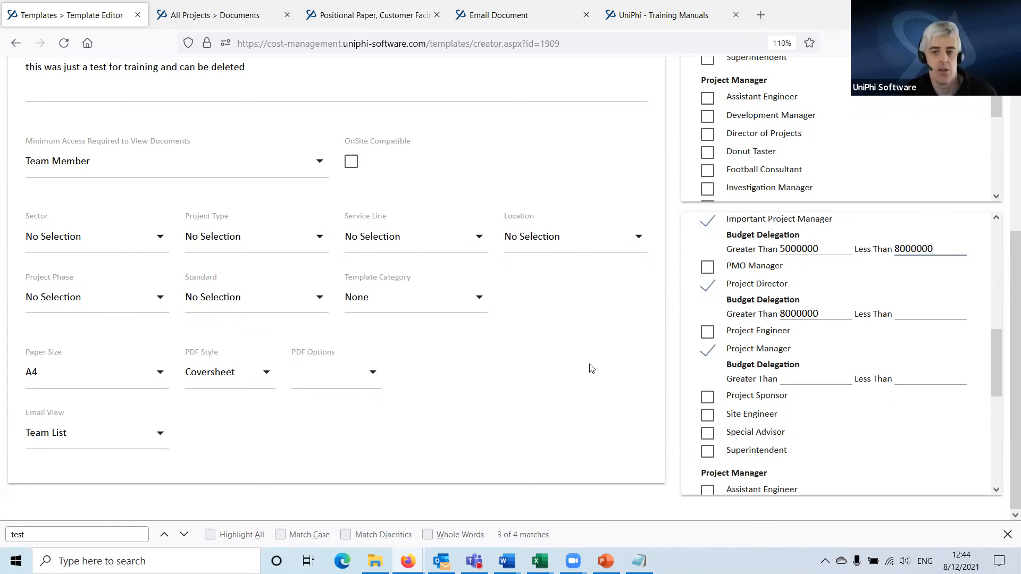
# - Review the Document Signoff Roles settings together with the budget delegation ranges of the selected roles
pyautogui.scroll(2, 589, 368)
pyautogui.scroll(5, 802, 392)
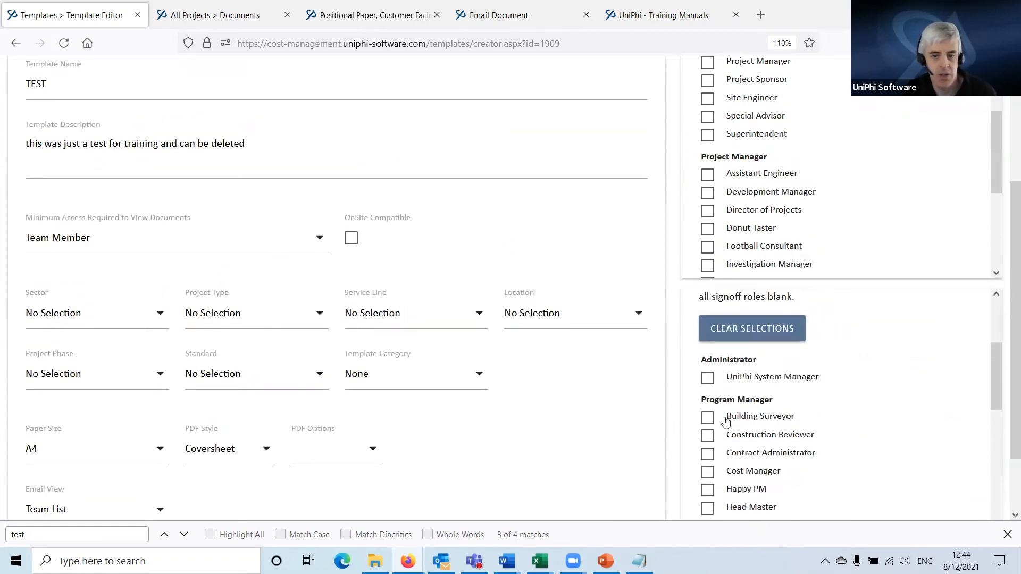
pyautogui.scroll(-3, 744, 317)
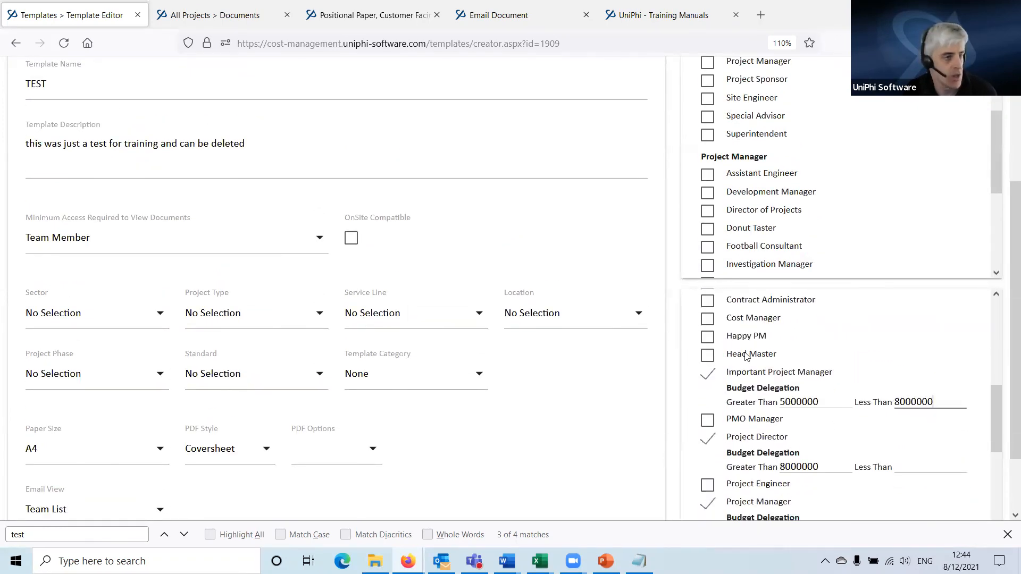
pyautogui.scroll(-2, 781, 418)
pyautogui.scroll(1, 785, 413)
pyautogui.scroll(2, 784, 412)
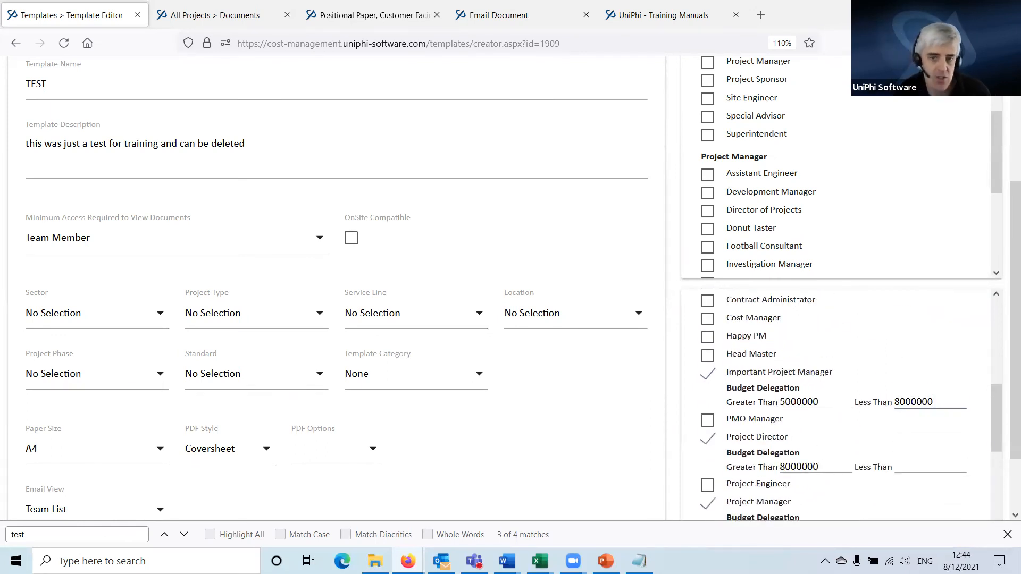
pyautogui.scroll(4, 903, 372)
pyautogui.scroll(4, 899, 342)
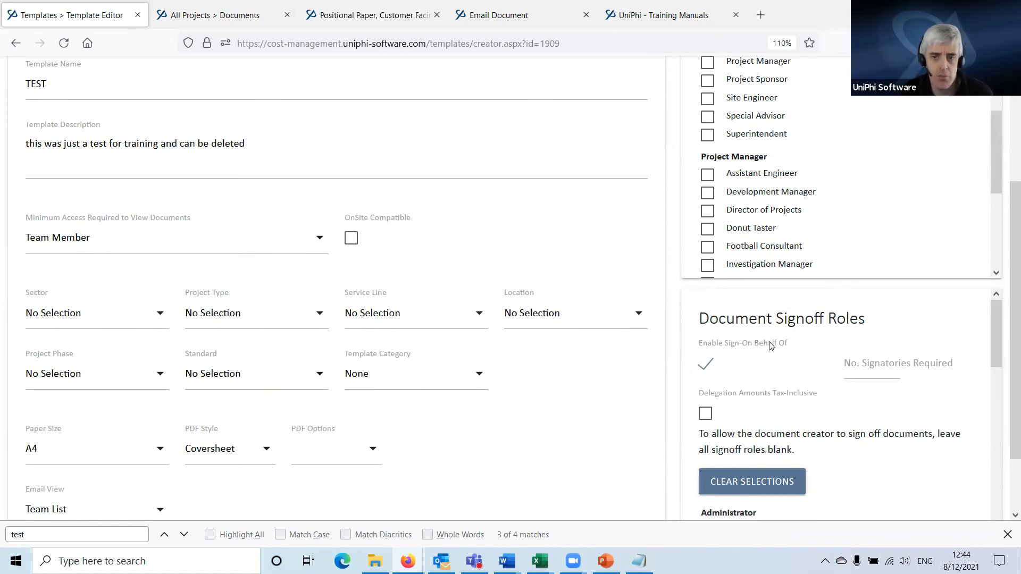
pyautogui.scroll(-3, 750, 348)
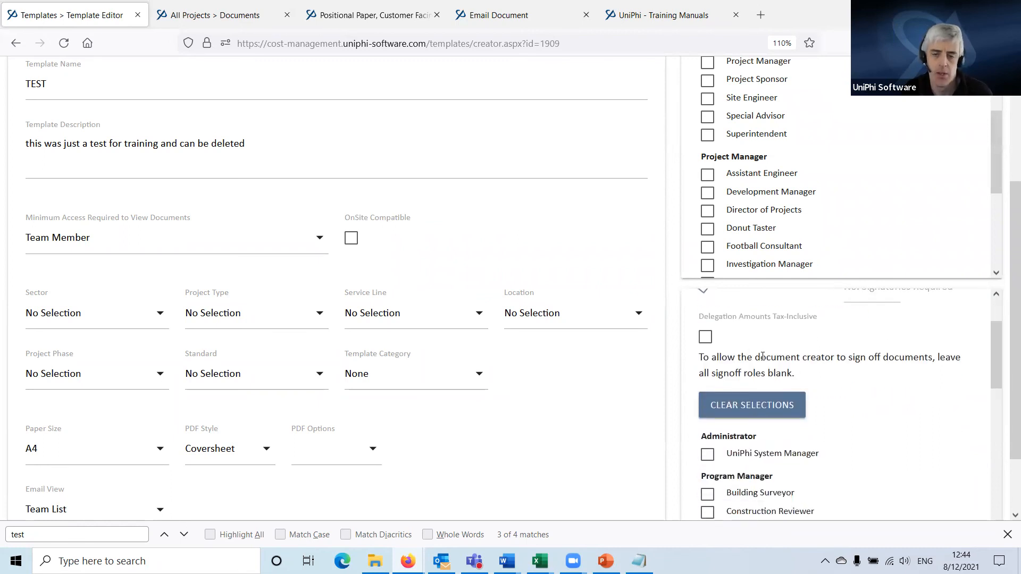
pyautogui.scroll(3, 702, 368)
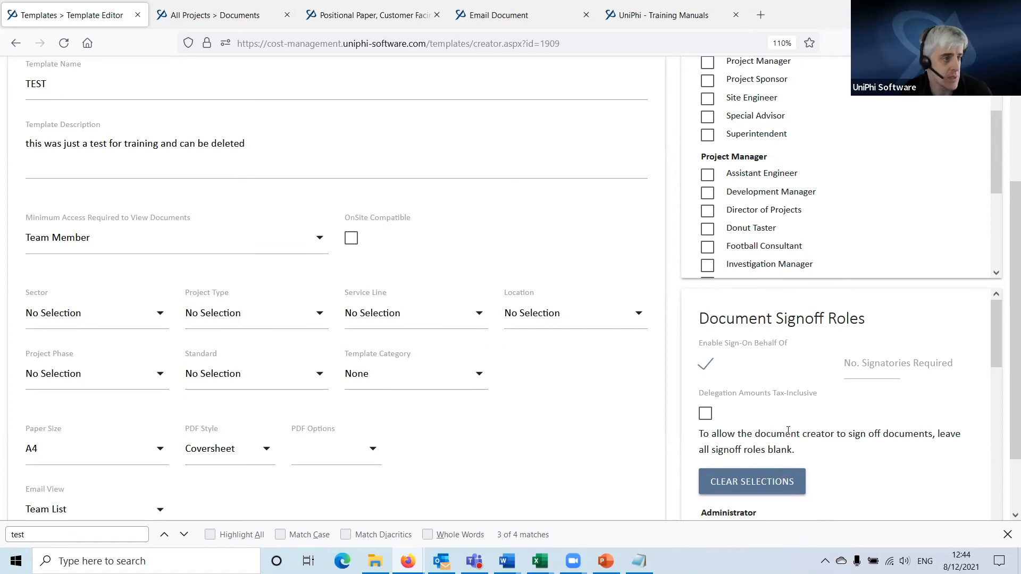
pyautogui.scroll(-3, 818, 499)
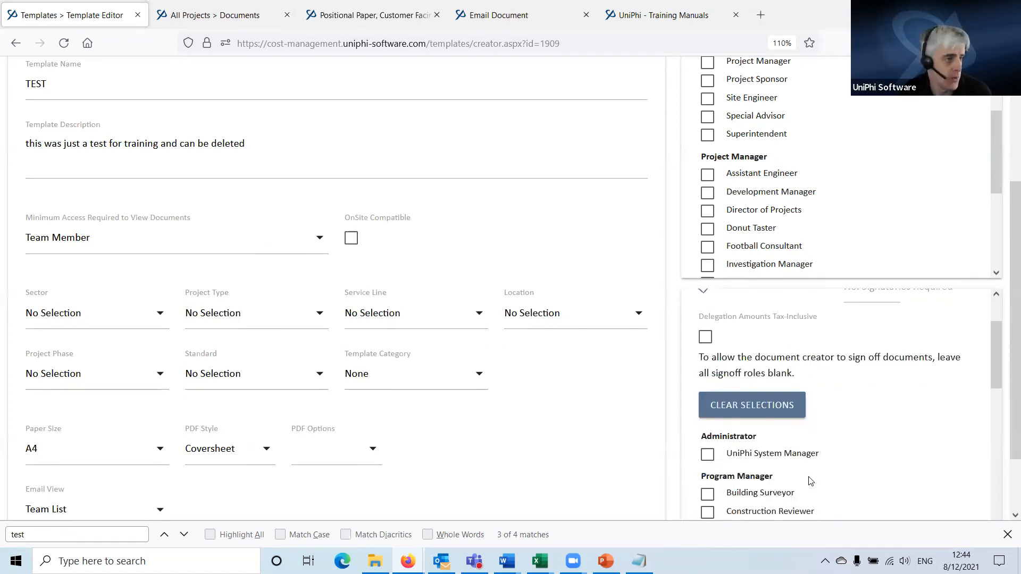
pyautogui.scroll(1, 819, 457)
pyautogui.scroll(-5, 861, 414)
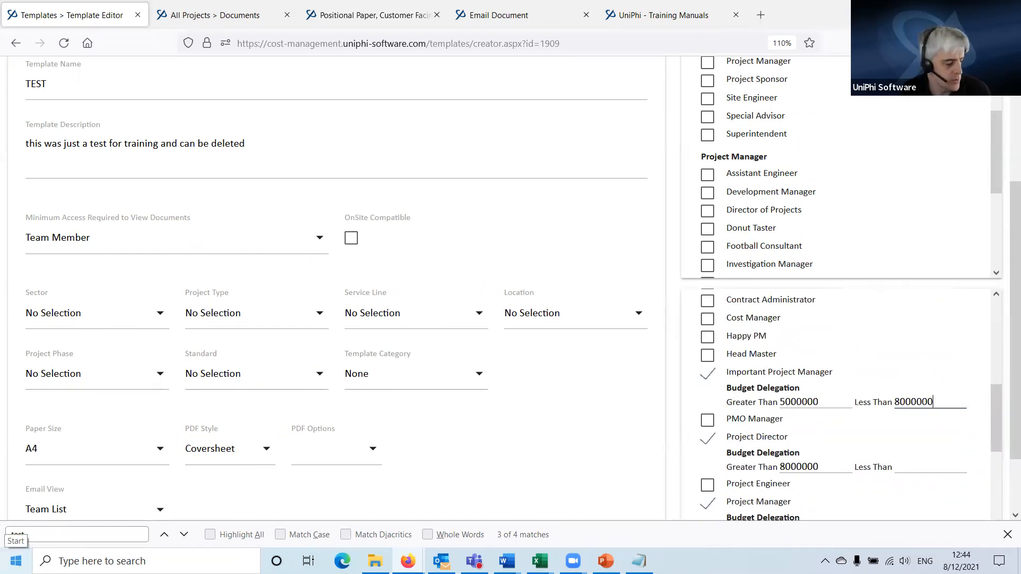
pyautogui.hotkey('ctrl', 'z')
pyautogui.hotkey('ctrl', 'y')
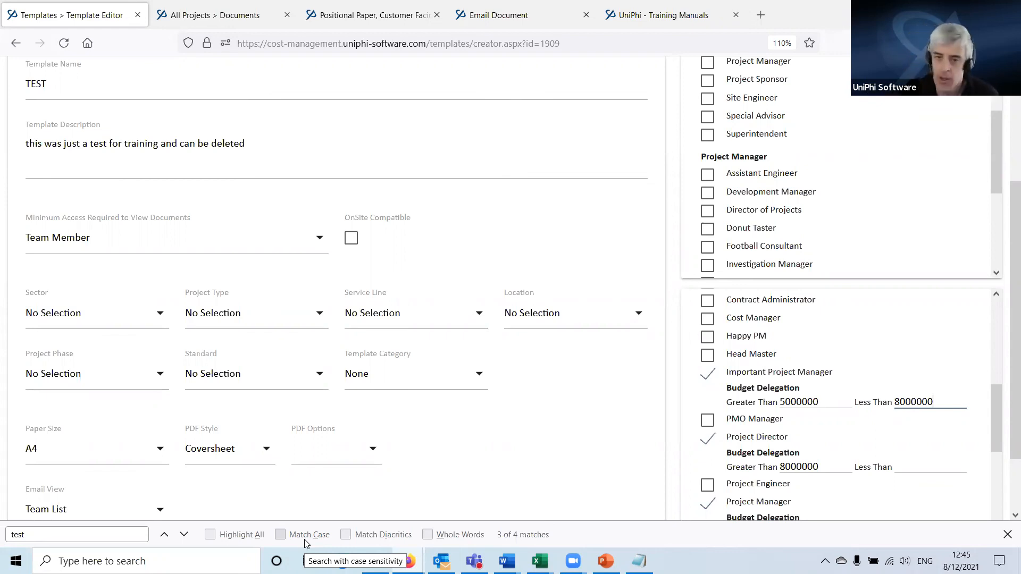
# - Toggle Enable Sign-On Behalf Of off and on for the template's signoff roles
pyautogui.scroll(1, 887, 415)
pyautogui.scroll(5, 887, 415)
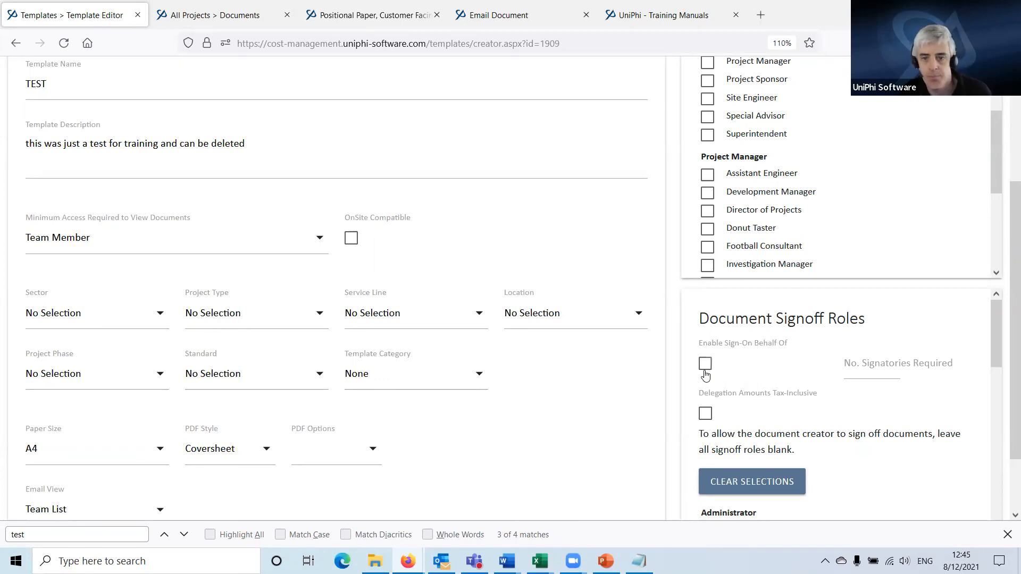
pyautogui.click(704, 370)
pyautogui.scroll(-3, 800, 353)
pyautogui.scroll(3, 800, 353)
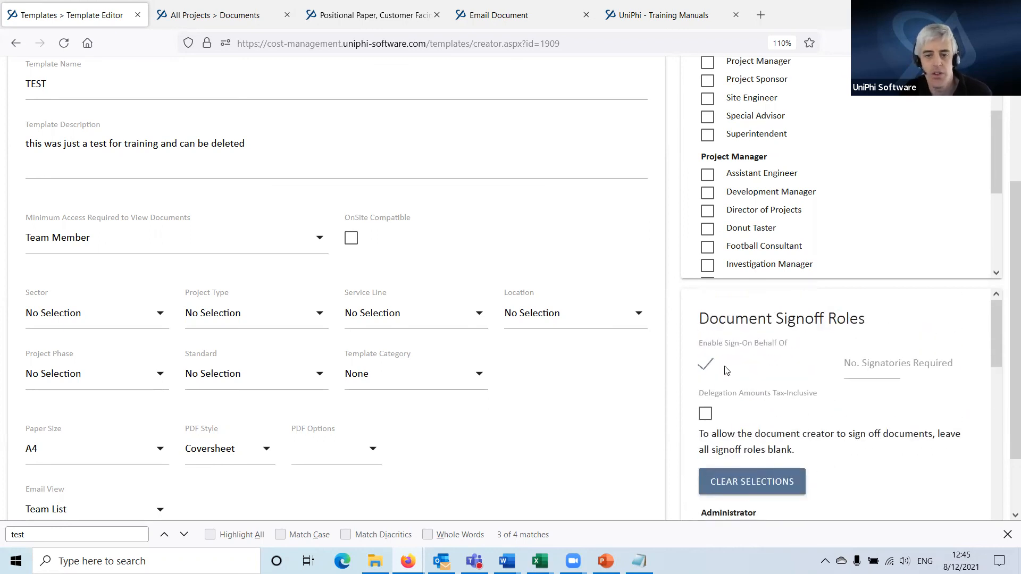
pyautogui.click(706, 367)
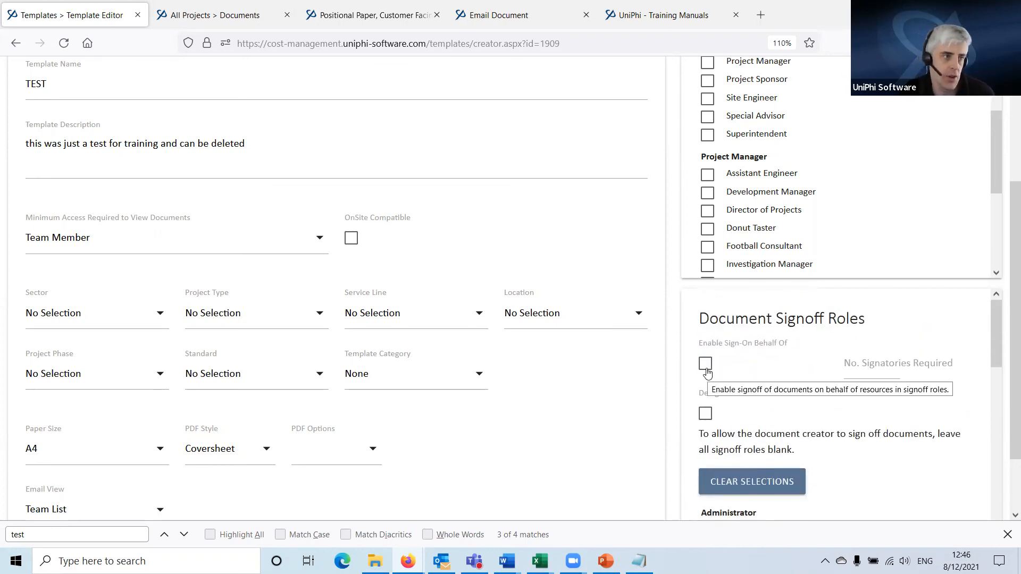
pyautogui.click(706, 369)
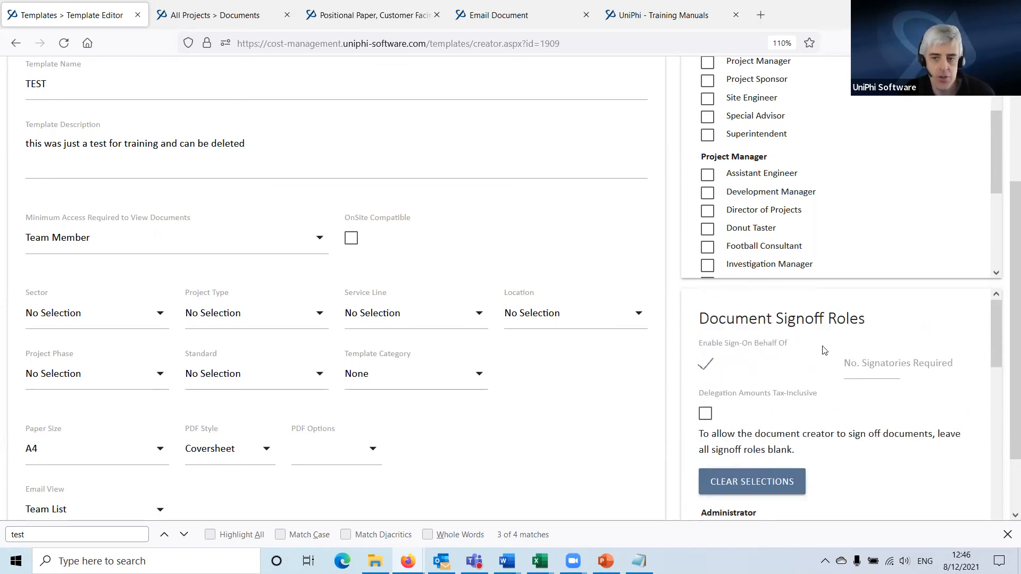
# - Turn off Enable Sign-On Behalf Of and set the number of signatories required to 2
pyautogui.click(857, 353)
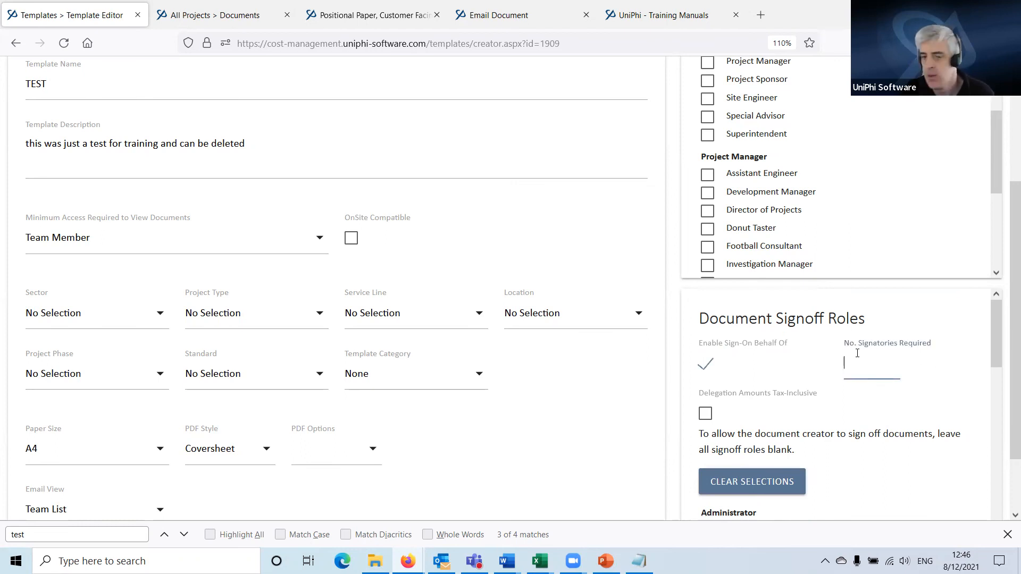
pyautogui.scroll(-5, 887, 412)
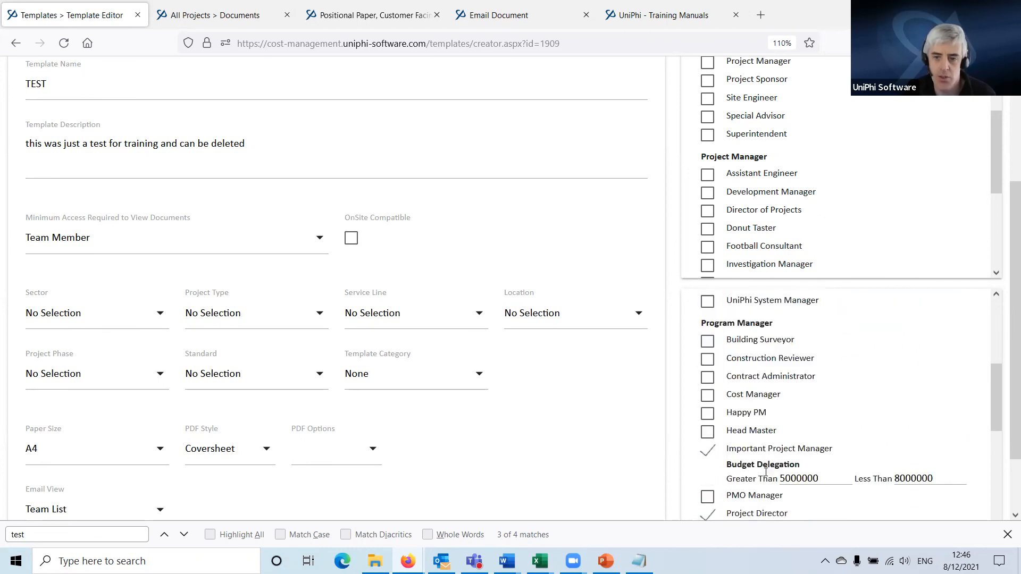
pyautogui.scroll(5, 767, 462)
pyautogui.click(705, 361)
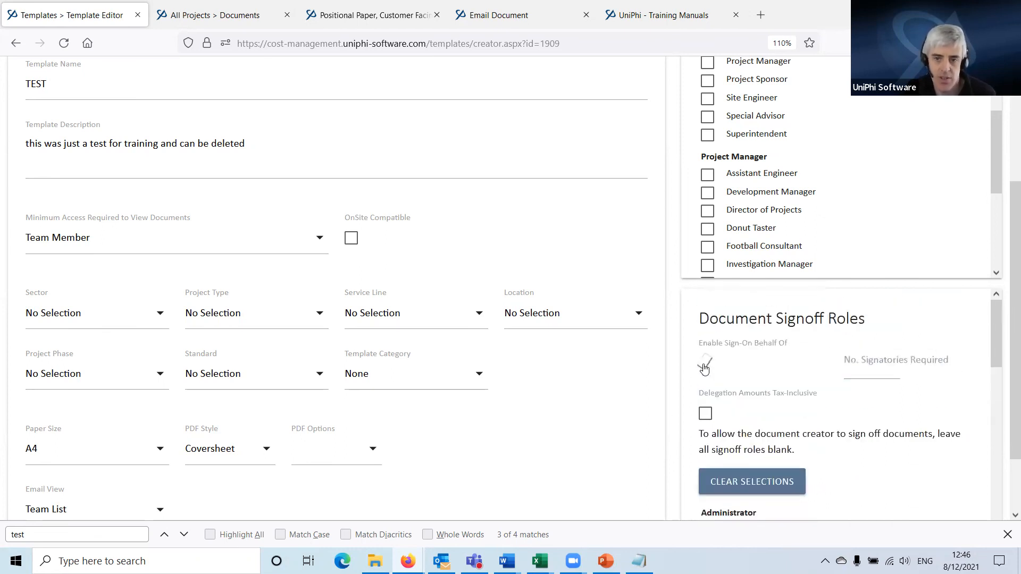
pyautogui.click(901, 362)
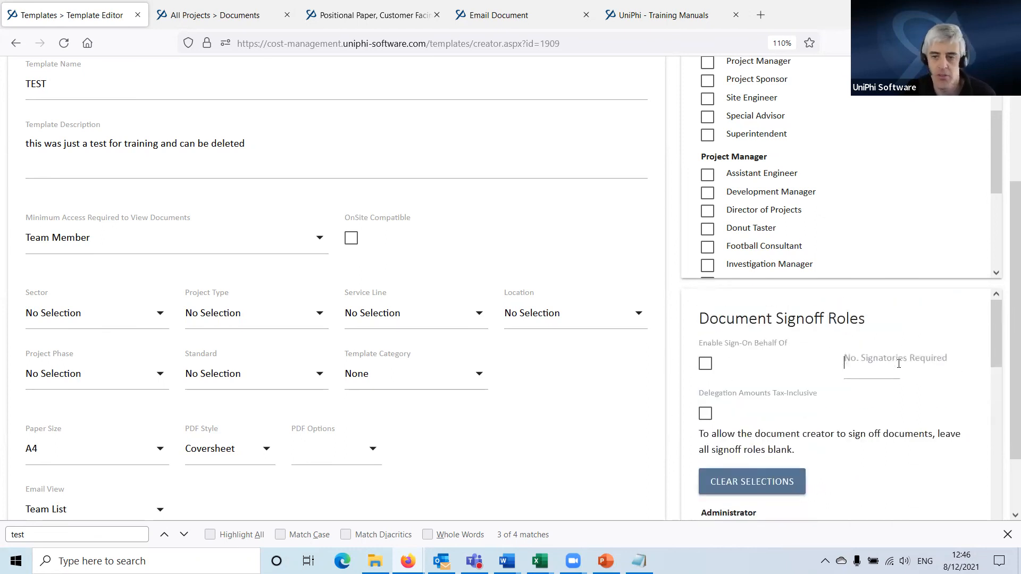
pyautogui.scroll(-3, 939, 473)
pyautogui.scroll(3, 864, 392)
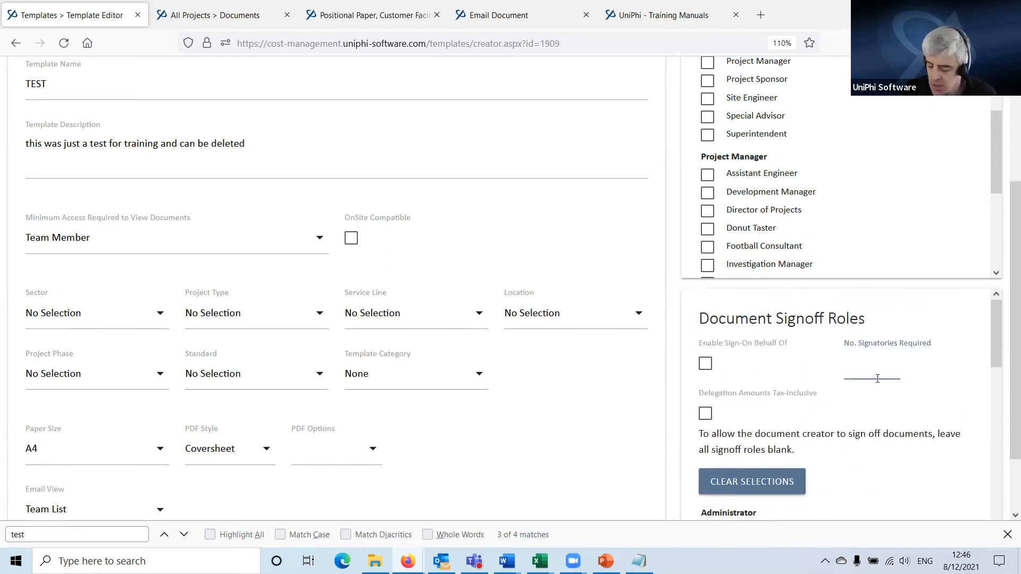
pyautogui.write('2')
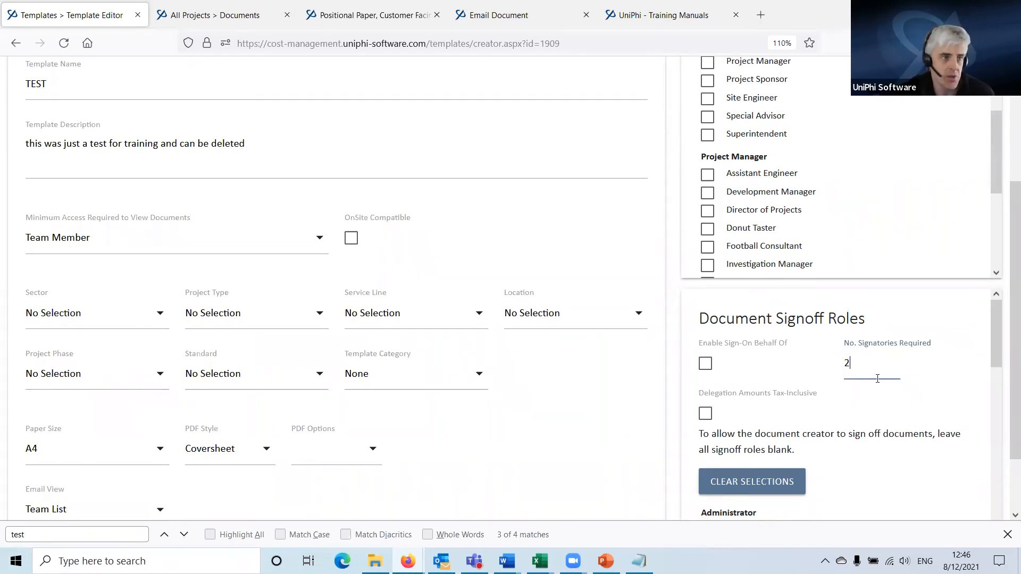
# - Turn on Delegation Amounts Tax-Inclusive for the budget delegations and turn it off again
pyautogui.scroll(-3, 939, 372)
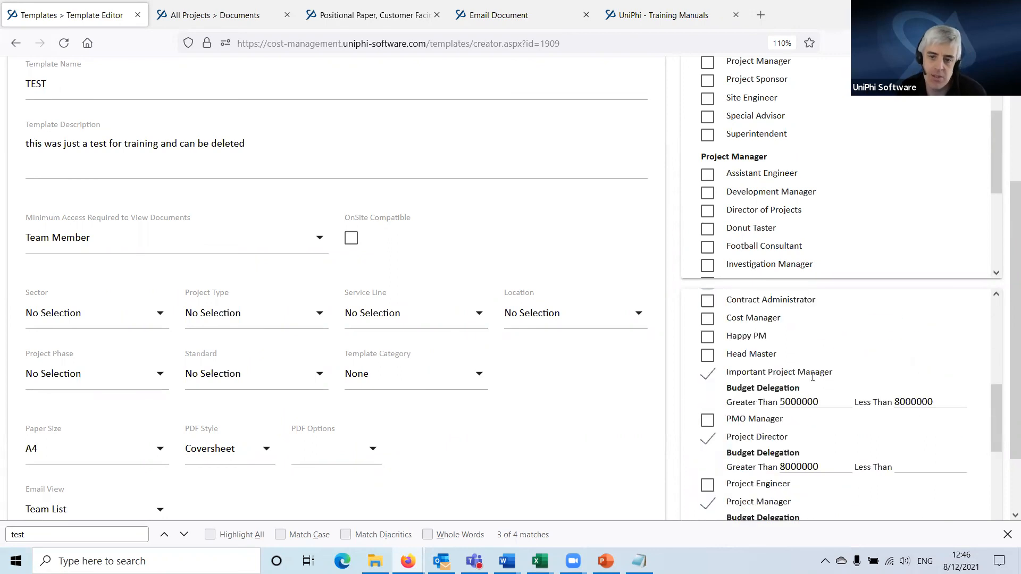
pyautogui.scroll(-1, 801, 389)
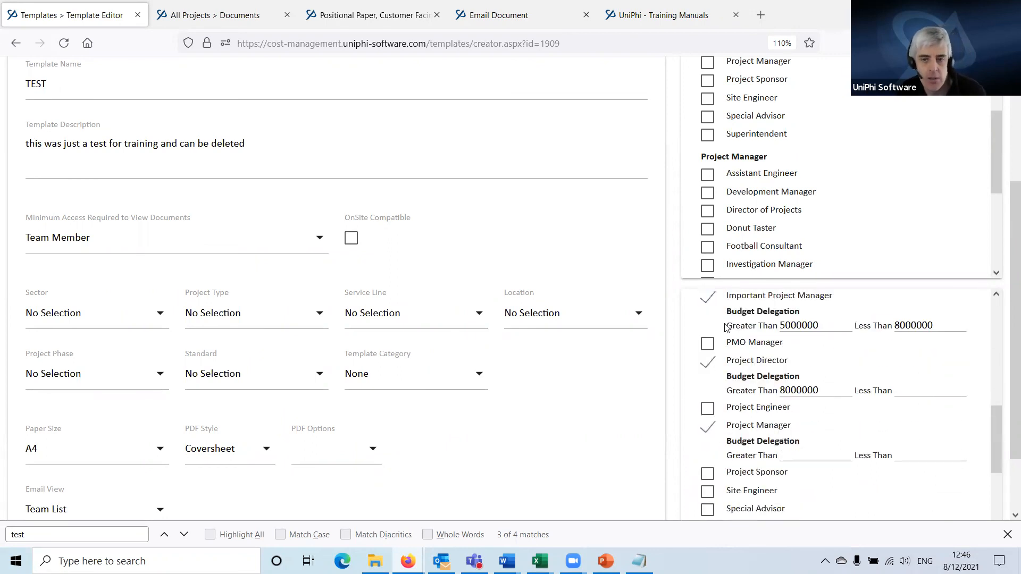
pyautogui.scroll(1, 794, 363)
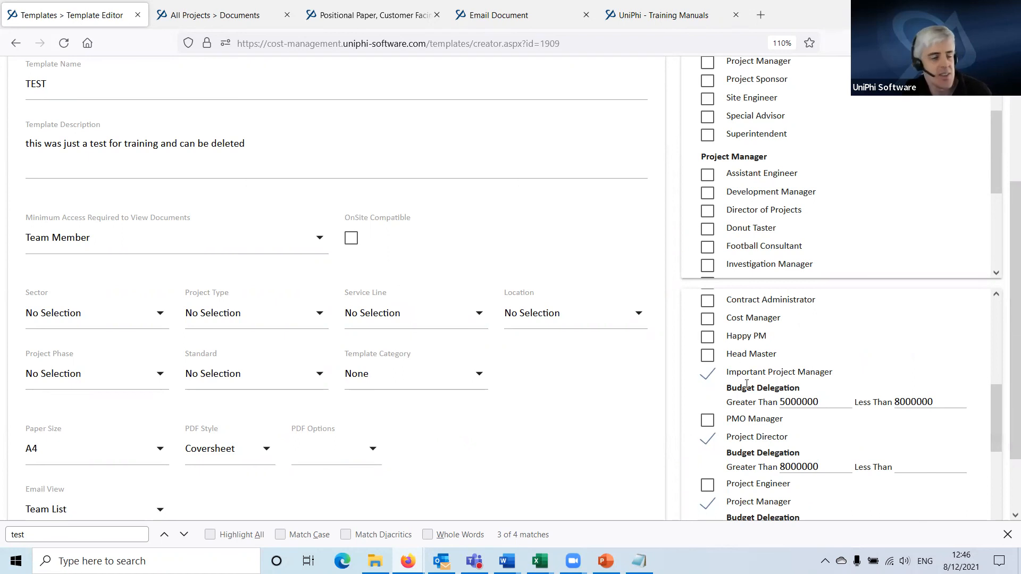
pyautogui.scroll(5, 747, 384)
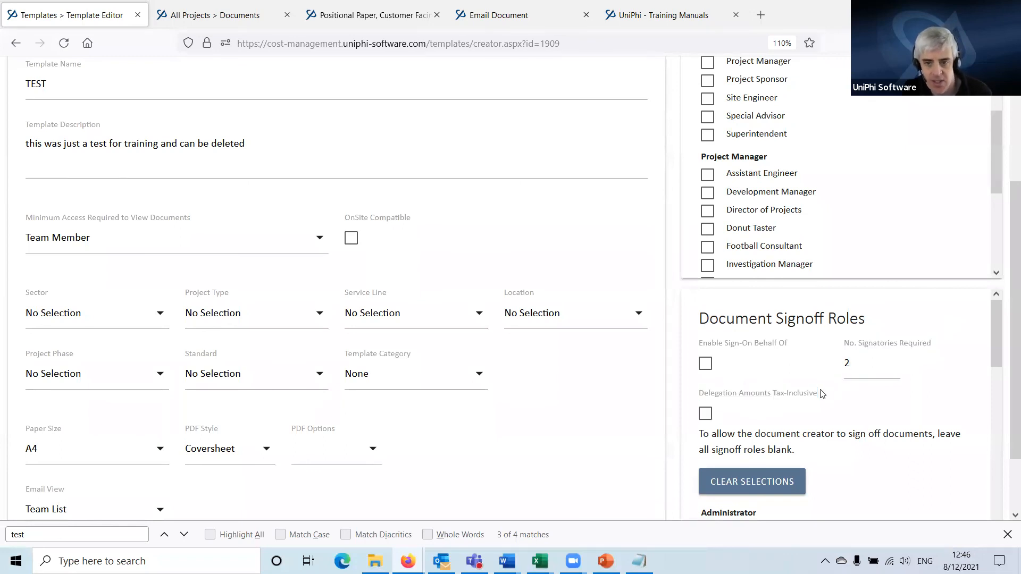
pyautogui.tripleClick(807, 400)
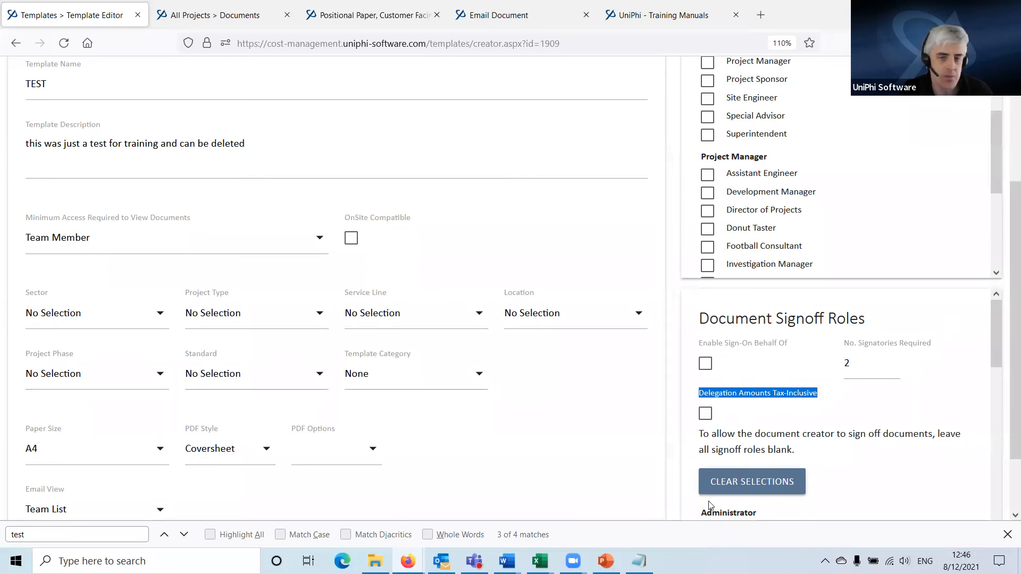
pyautogui.click(706, 418)
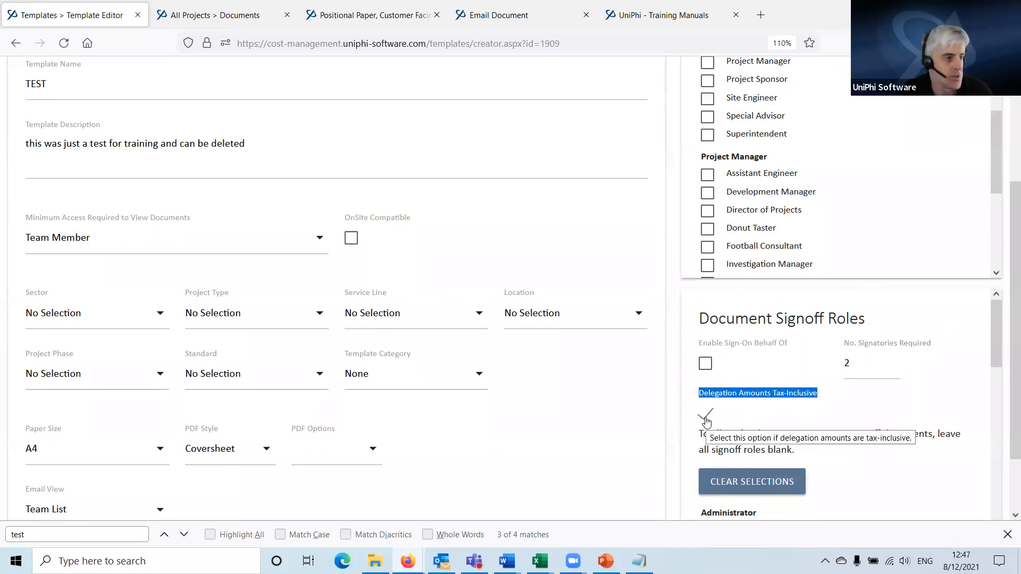
pyautogui.click(706, 420)
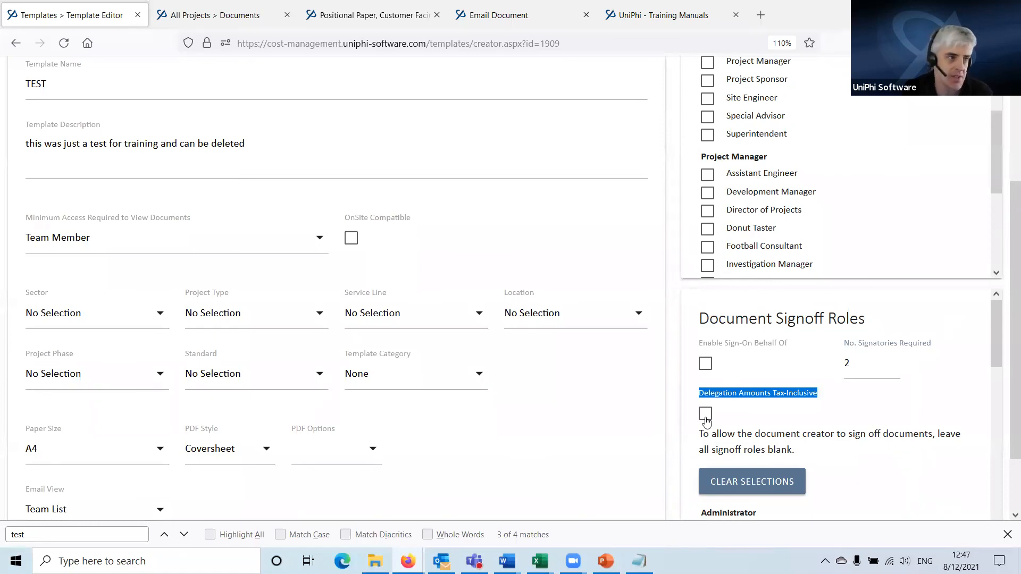
# - Set the TEST template's minimum access required to view documents to Program Manager
pyautogui.scroll(-5, 706, 420)
pyautogui.scroll(2, 845, 332)
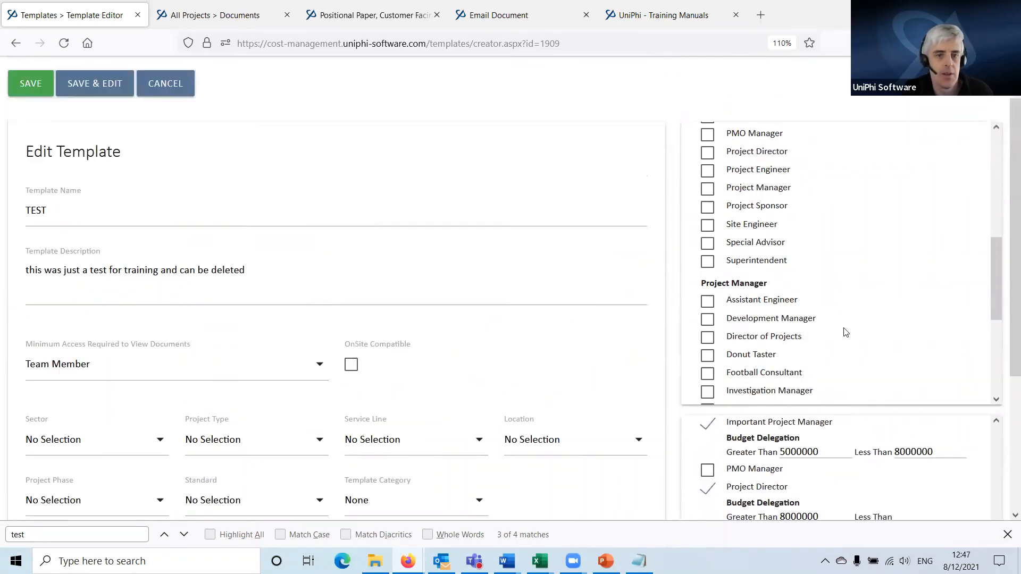
pyautogui.scroll(2, 845, 333)
pyautogui.scroll(-5, 863, 420)
pyautogui.scroll(-3, 830, 454)
pyautogui.scroll(-4, 596, 448)
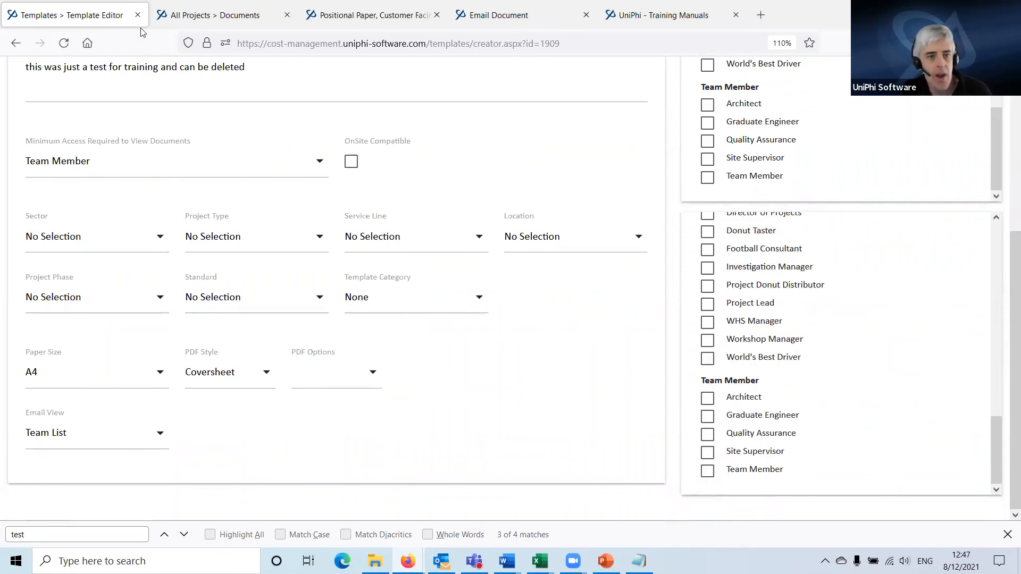
pyautogui.click(130, 171)
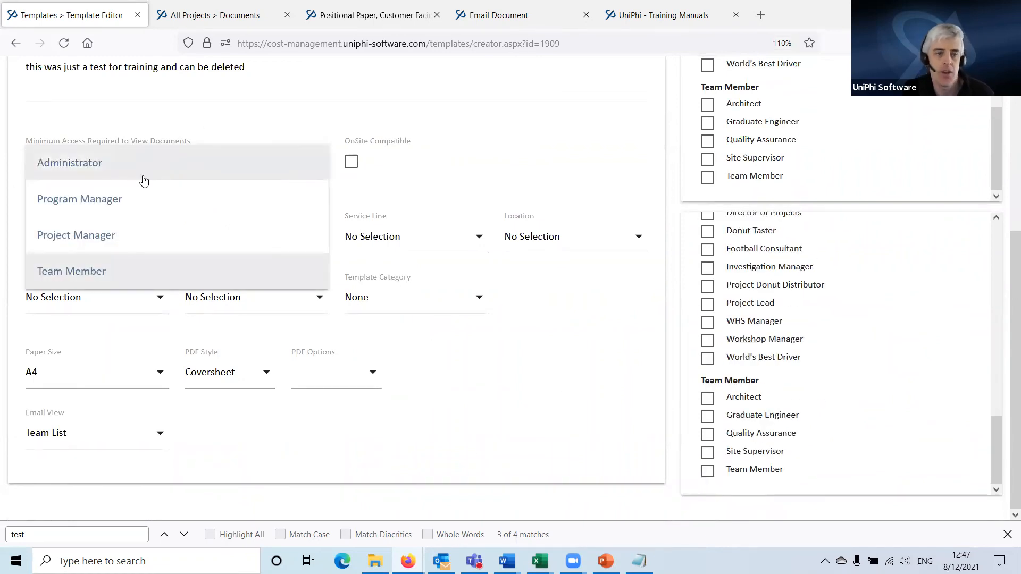
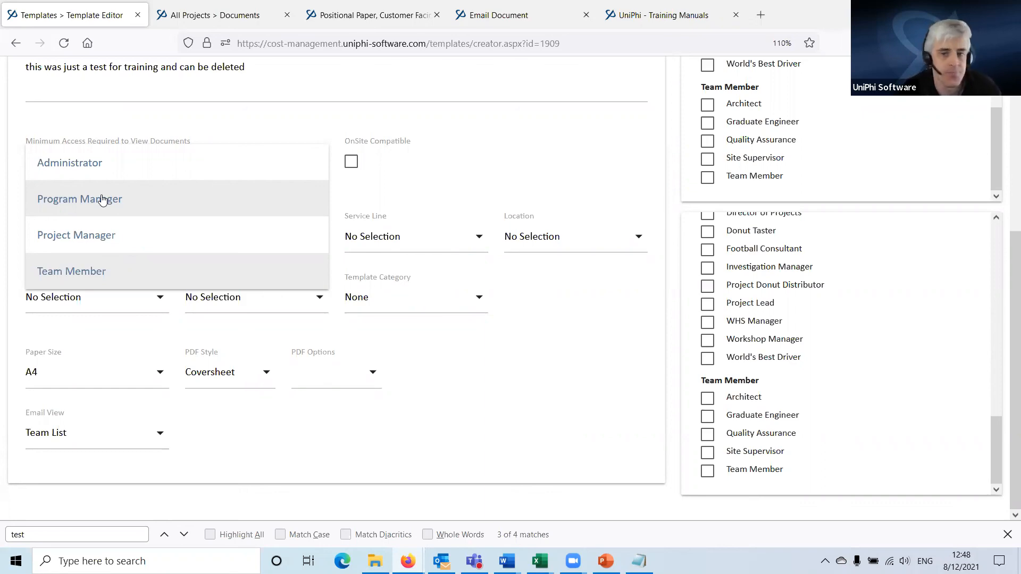
pyautogui.click(103, 200)
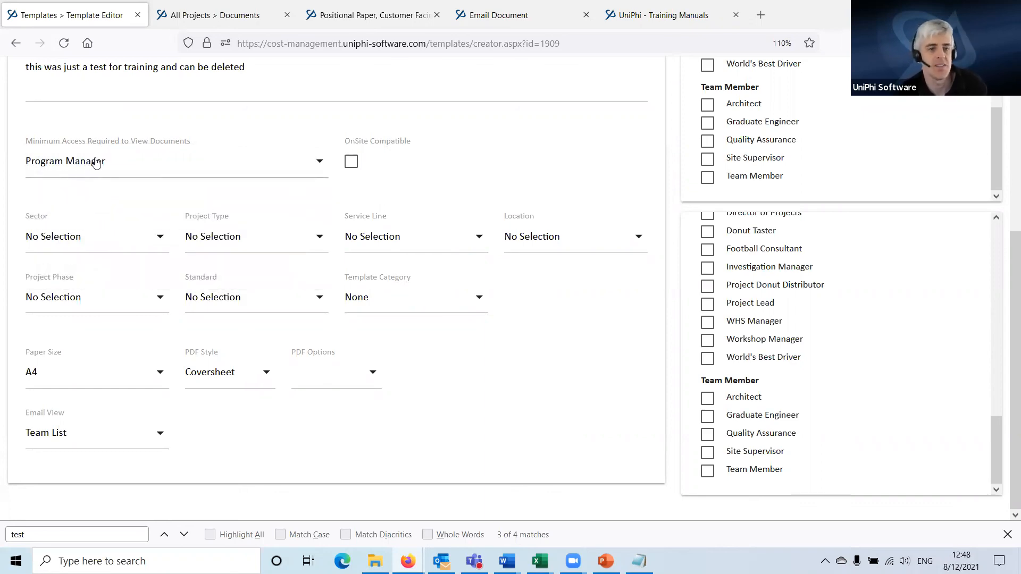
# - Save the template settings and complete the TEST template's step editor to reach its step order
pyautogui.scroll(3, 151, 172)
pyautogui.scroll(2, 151, 171)
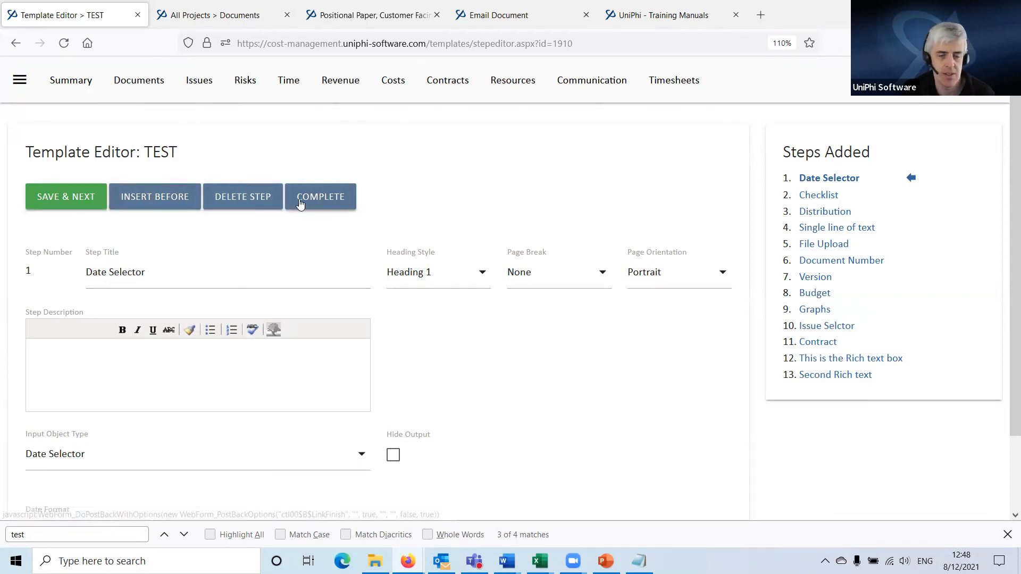
pyautogui.click(321, 198)
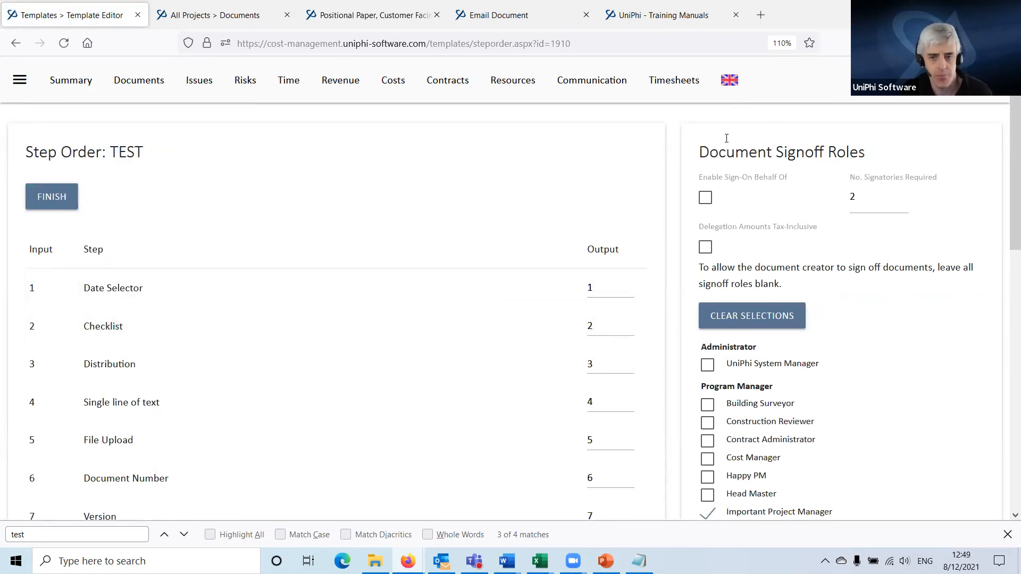
# - Examine the TEST template's step order, comparing input and output numbering, along with the document signoff roles
pyautogui.scroll(-4, 955, 308)
pyautogui.scroll(4, 952, 266)
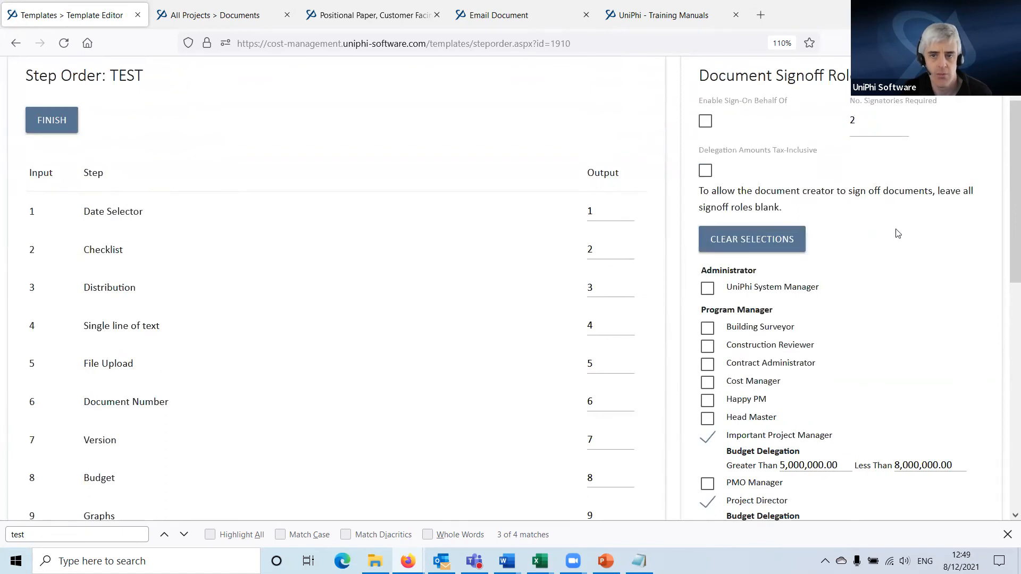
pyautogui.scroll(2, 898, 234)
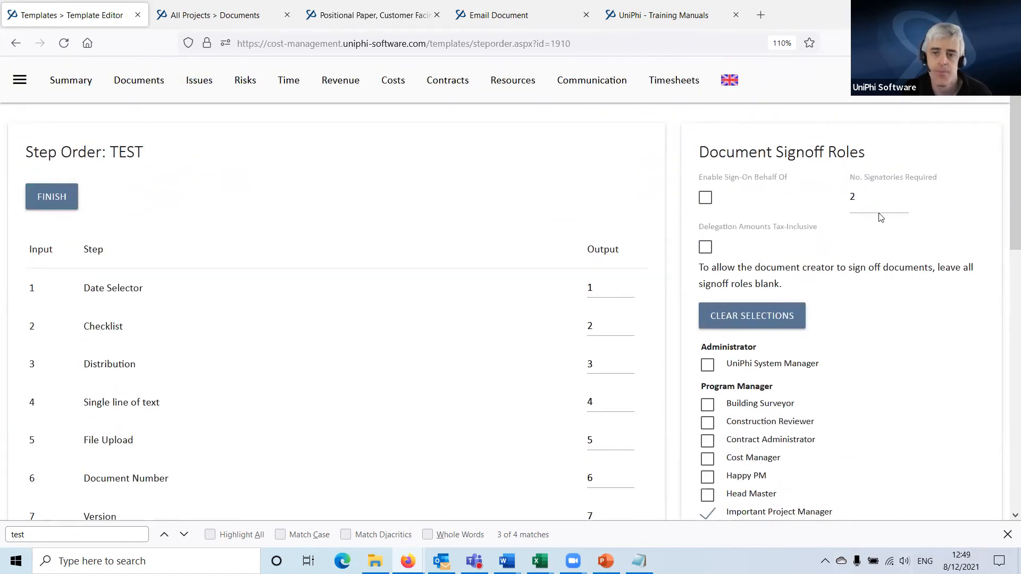
pyautogui.scroll(-1, 370, 213)
pyautogui.scroll(-2, 330, 175)
pyautogui.scroll(2, 296, 142)
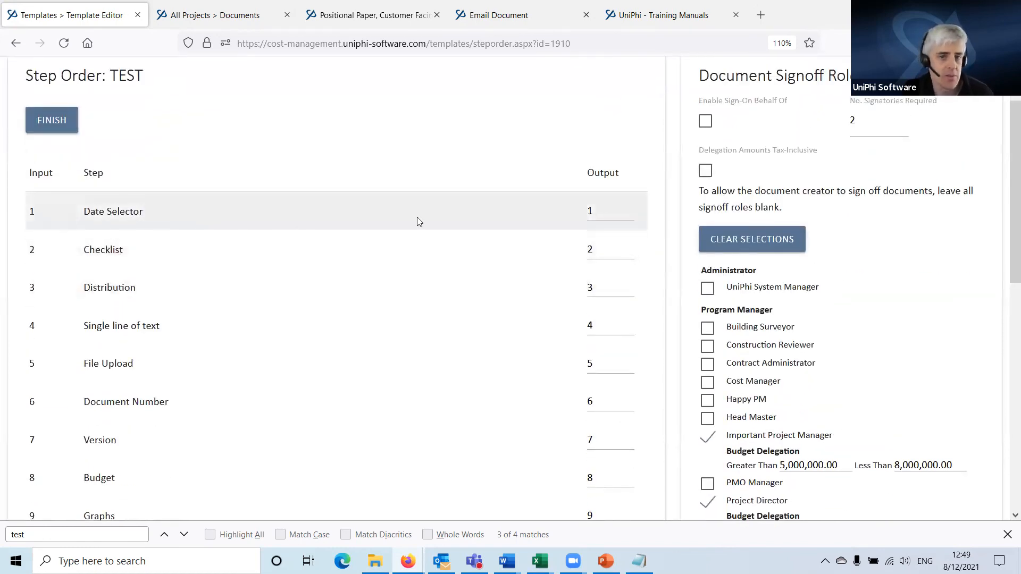
pyautogui.click(605, 207)
pyautogui.scroll(-4, 610, 447)
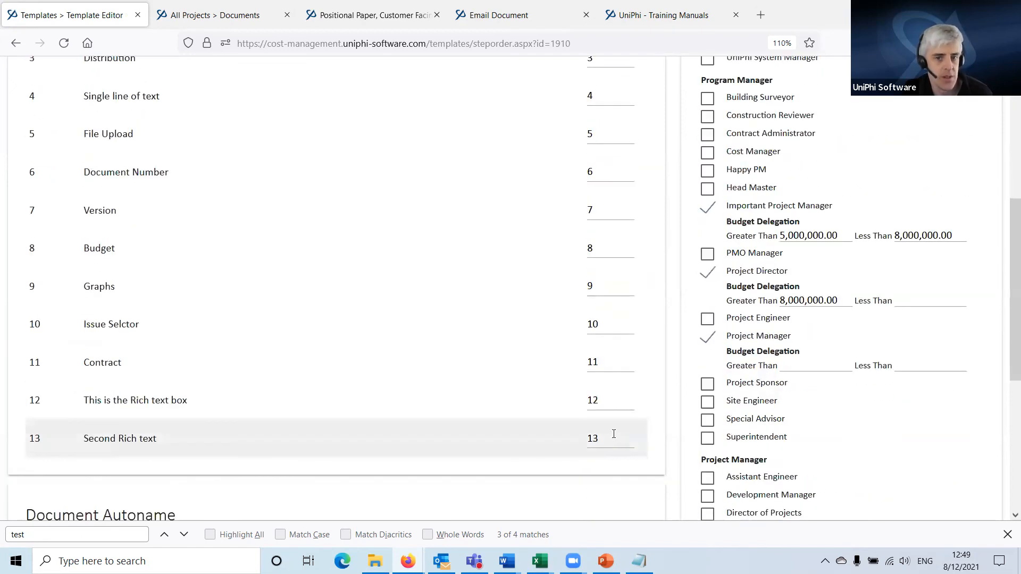
pyautogui.scroll(6, 613, 426)
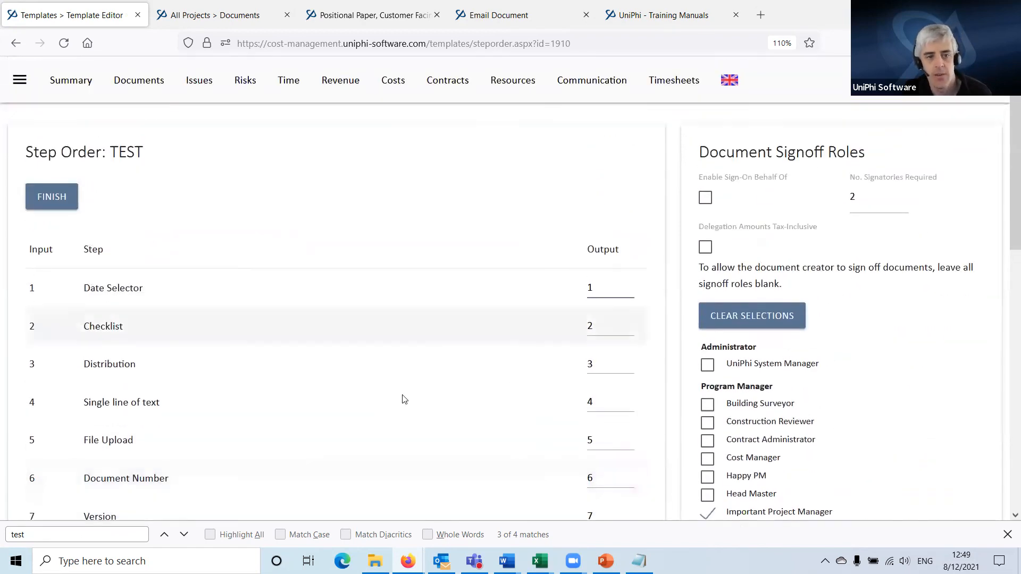
pyautogui.scroll(-7, 601, 355)
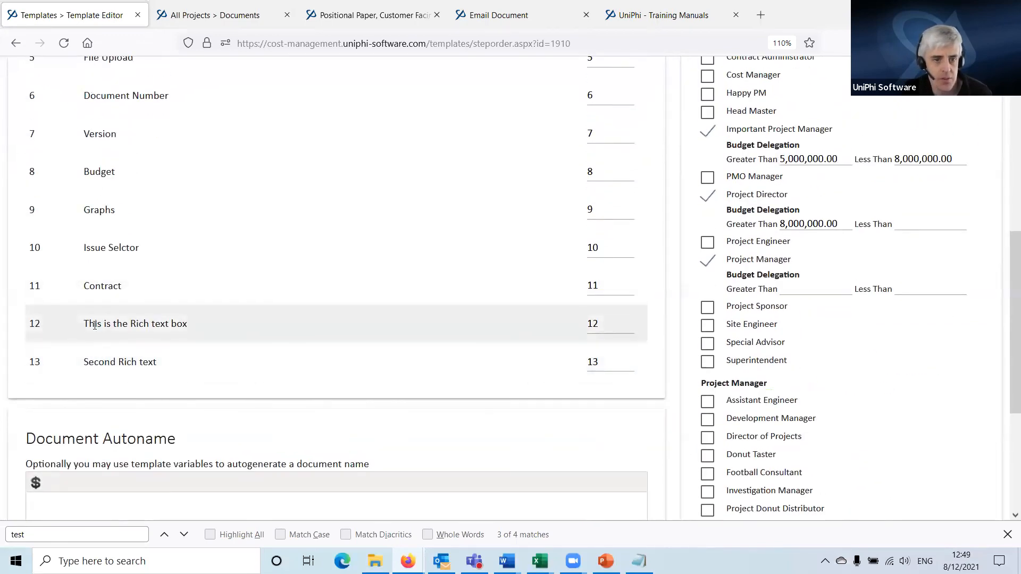
# - Set the output position of the step "This is the Rich text box" to 1
pyautogui.moveTo(95, 325); pyautogui.dragTo(457, 337)
pyautogui.click(111, 325)
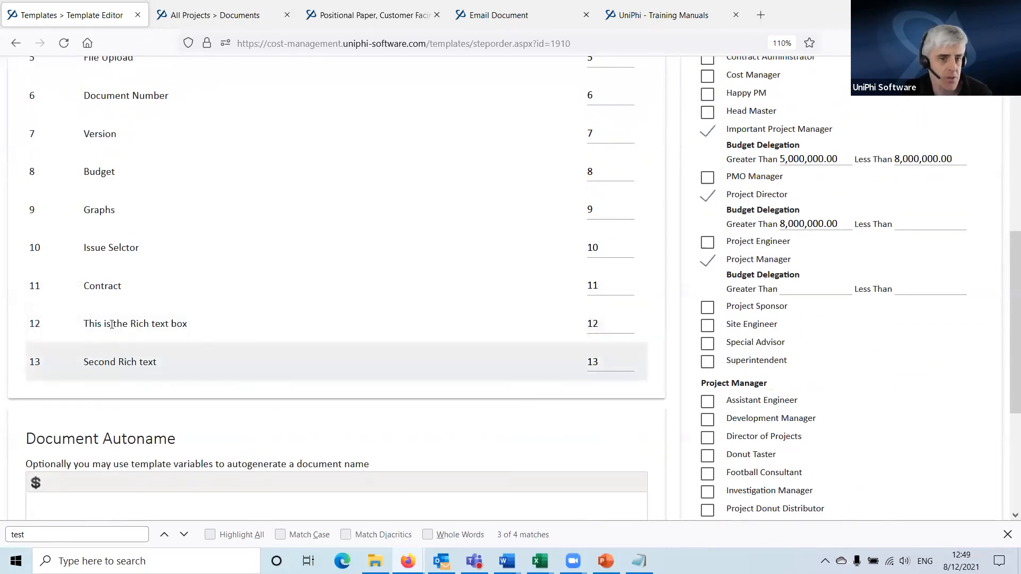
pyautogui.tripleClick(112, 326)
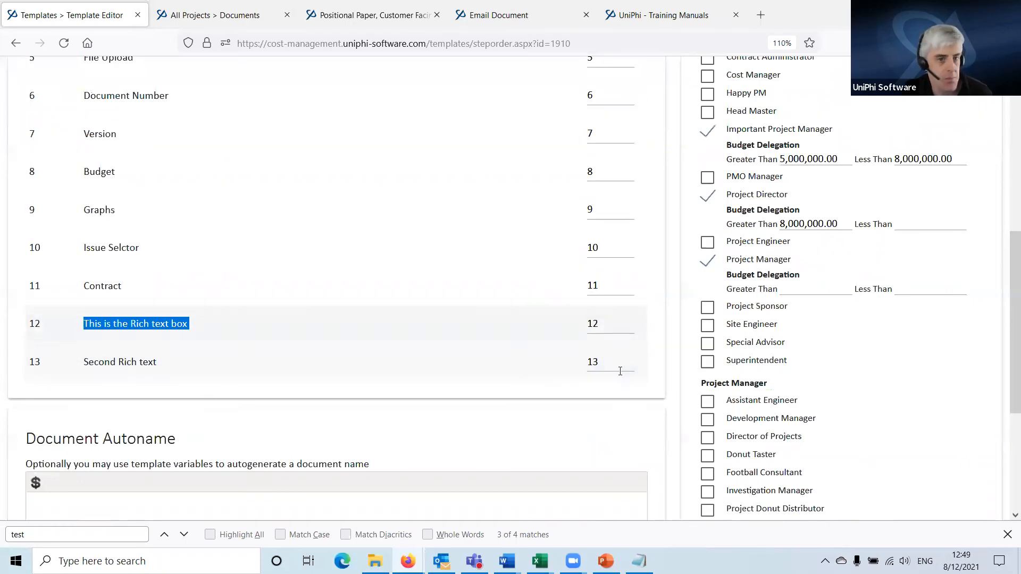
pyautogui.moveTo(606, 323); pyautogui.dragTo(507, 311)
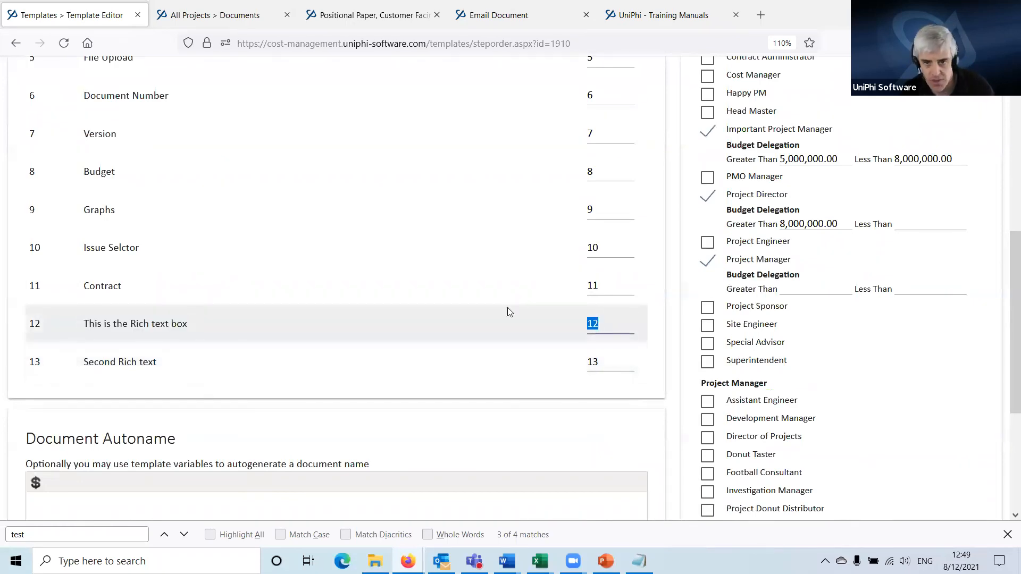
pyautogui.write('1')
# - Renumber the outputs of Date Selector, Checklist, Distribution, Single line of text, File Upload and Document Number as 2 through 7 in that order
pyautogui.scroll(7, 567, 336)
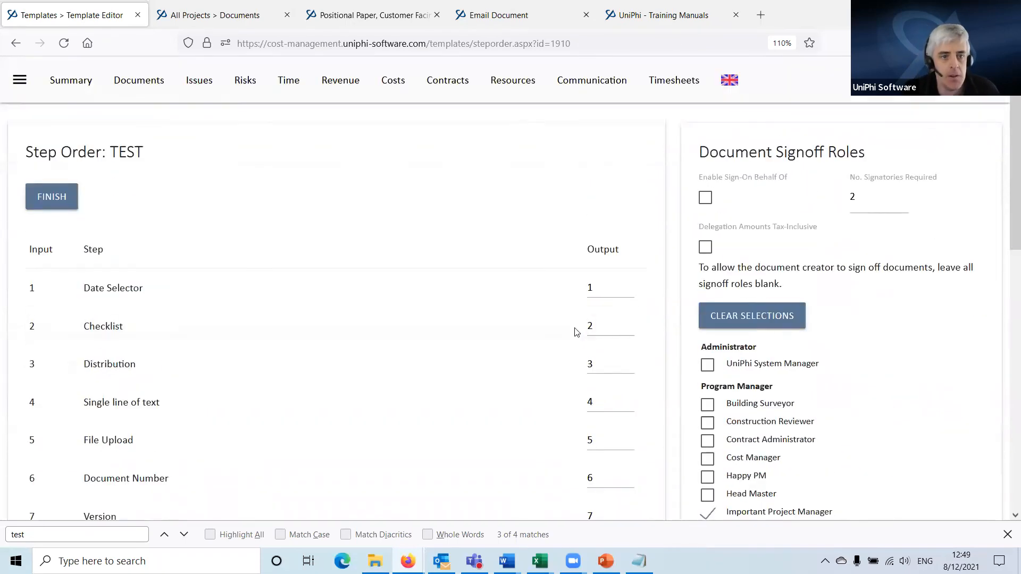
pyautogui.moveTo(594, 289); pyautogui.dragTo(565, 301)
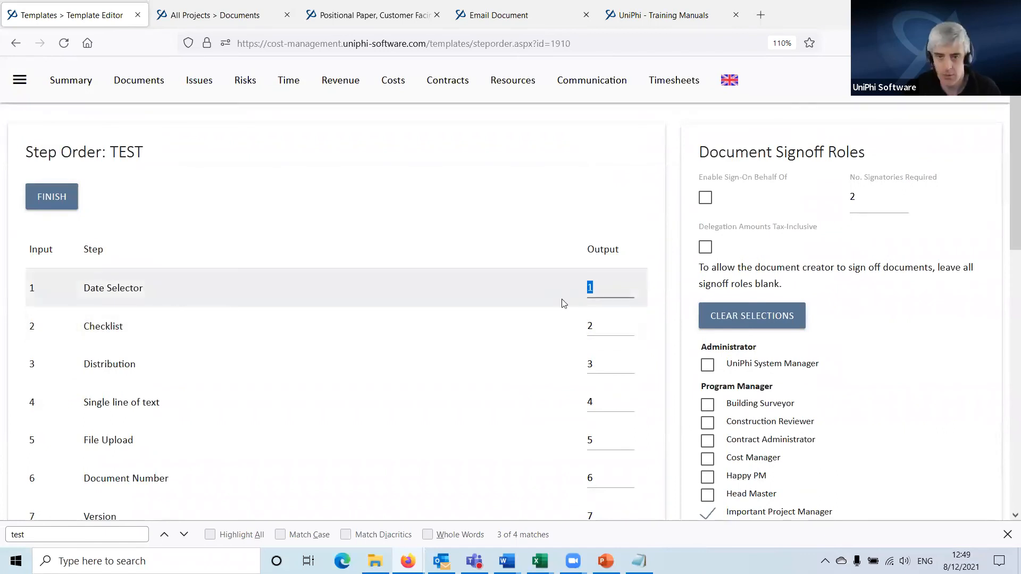
pyautogui.write('2')
pyautogui.press('Tab')
pyautogui.write('3')
pyautogui.press('Tab')
pyautogui.write('4')
pyautogui.press('Tab')
pyautogui.write('5')
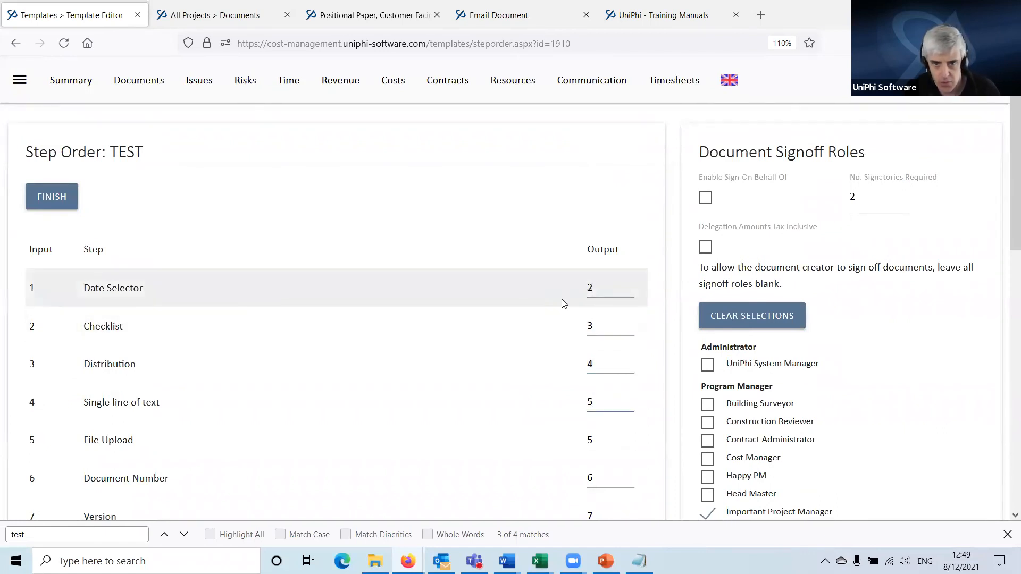
pyautogui.press('Tab')
pyautogui.write('6')
pyautogui.press('Tab')
pyautogui.write('7')
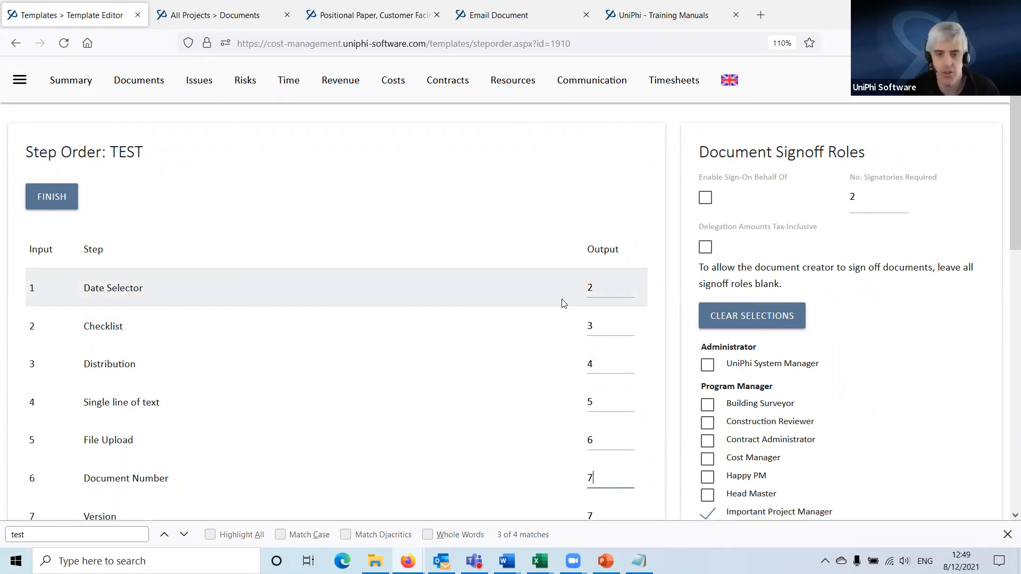
# - Set the output position of the Second Rich text step to 8
pyautogui.scroll(-8, 579, 457)
pyautogui.moveTo(607, 283); pyautogui.dragTo(460, 266)
pyautogui.write('8')
# - Set the output positions of Budget to 9, Graphs to 10, Issue Selctor to 11 and Contract to 12
pyautogui.scroll(5, 474, 260)
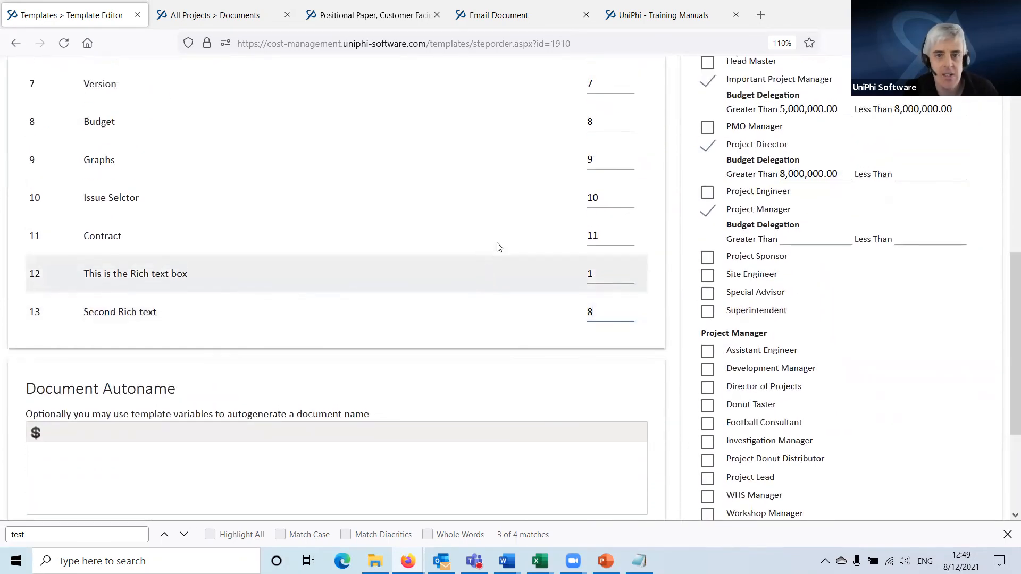
pyautogui.scroll(2, 671, 235)
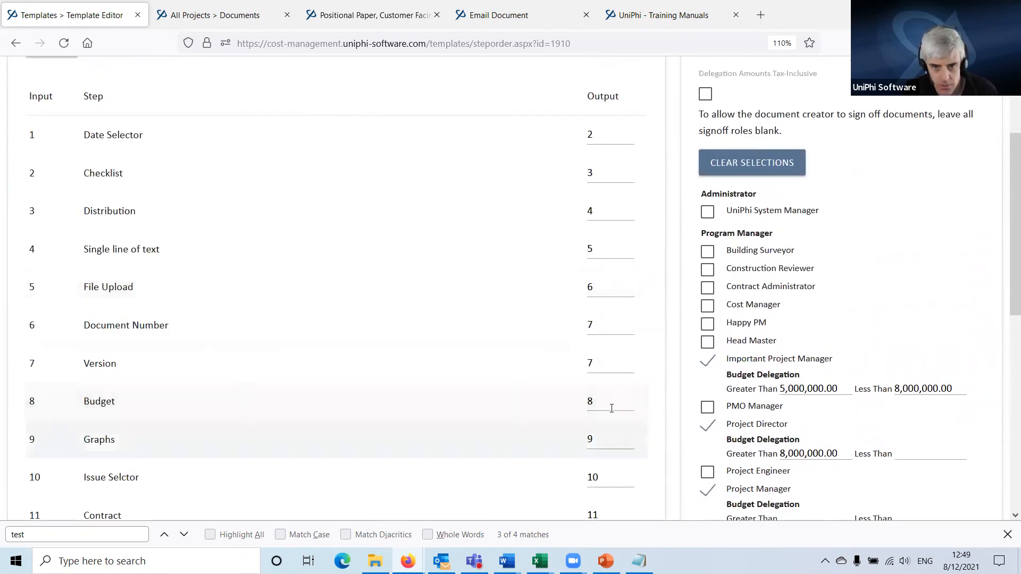
pyautogui.moveTo(611, 404); pyautogui.dragTo(488, 402)
pyautogui.write('9')
pyautogui.press('Tab')
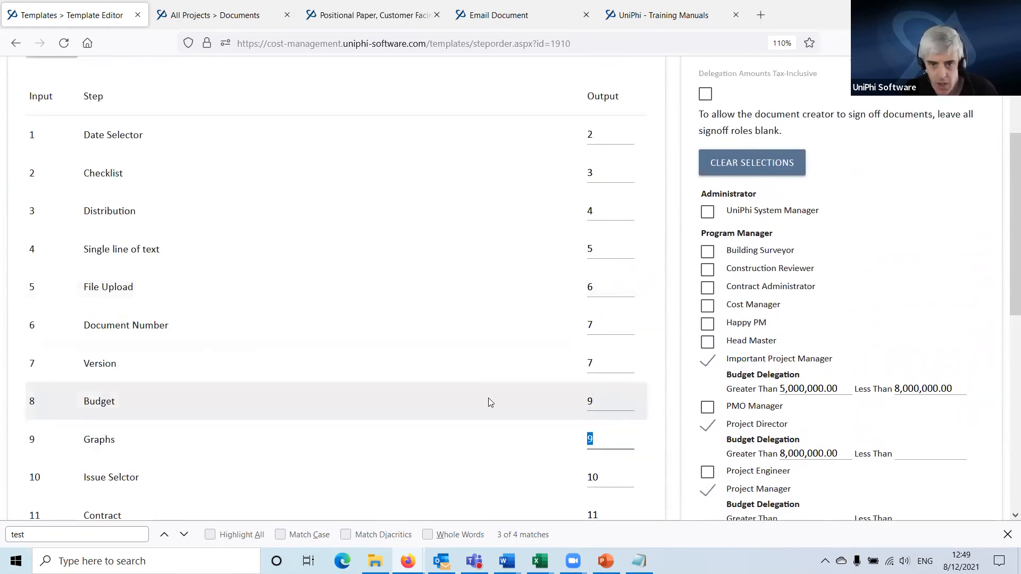
pyautogui.write('10')
pyautogui.press('Tab')
pyautogui.write('11')
pyautogui.press('Tab')
pyautogui.write('12')
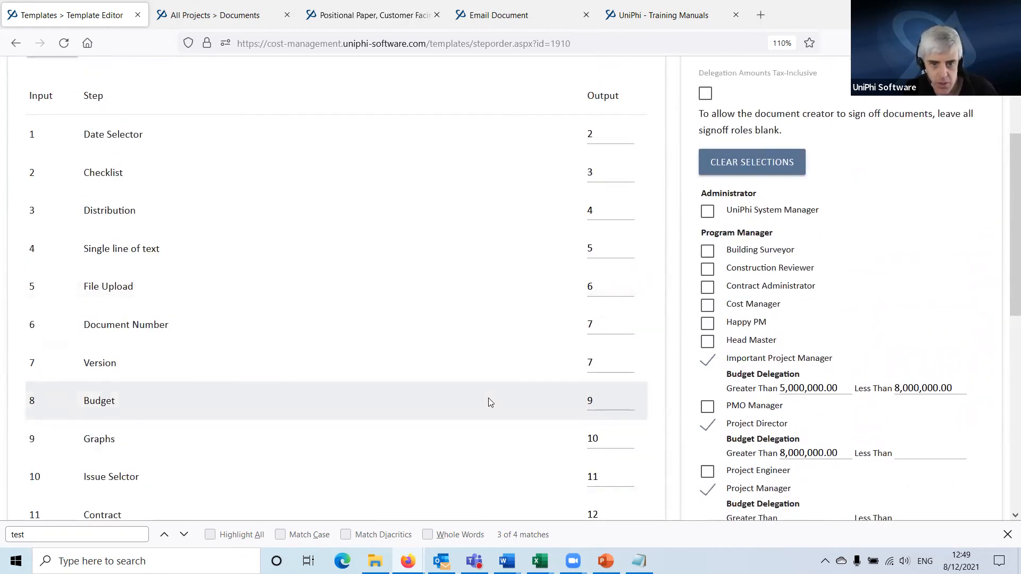
pyautogui.press('Tab')
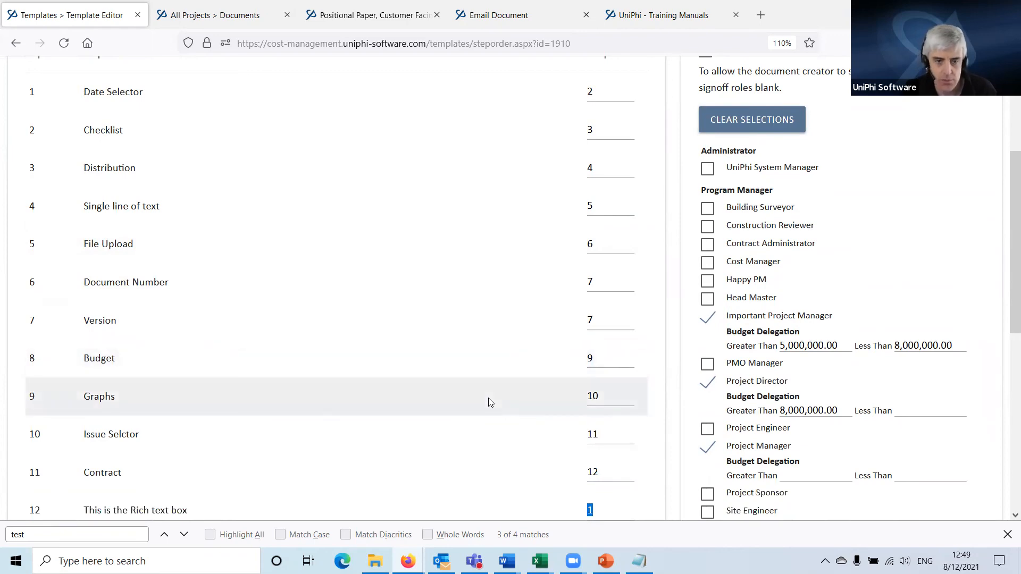
# - Set the output position of the Version step to 13 to resolve the duplicate numbering
pyautogui.scroll(-2, 490, 402)
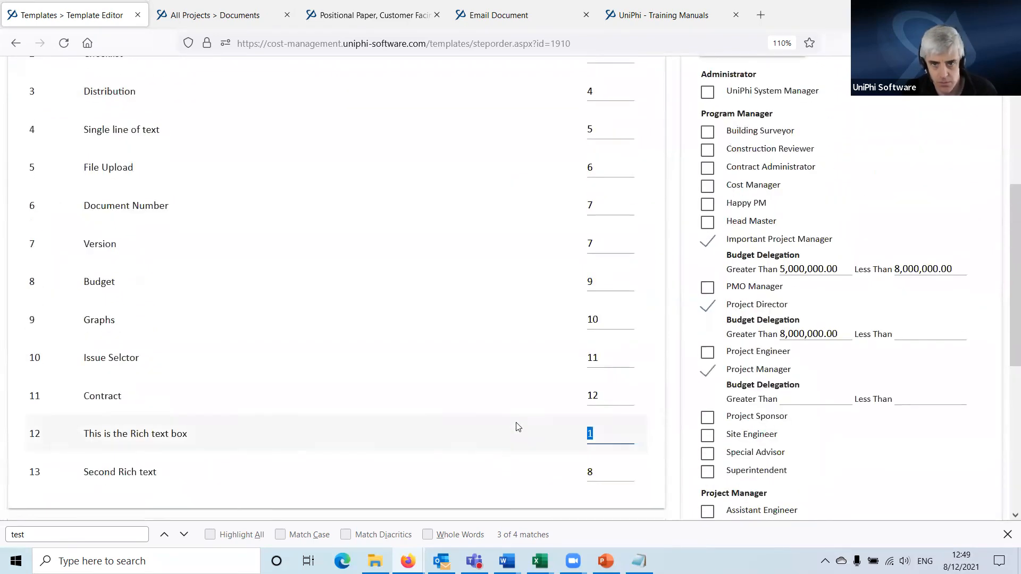
pyautogui.scroll(4, 520, 429)
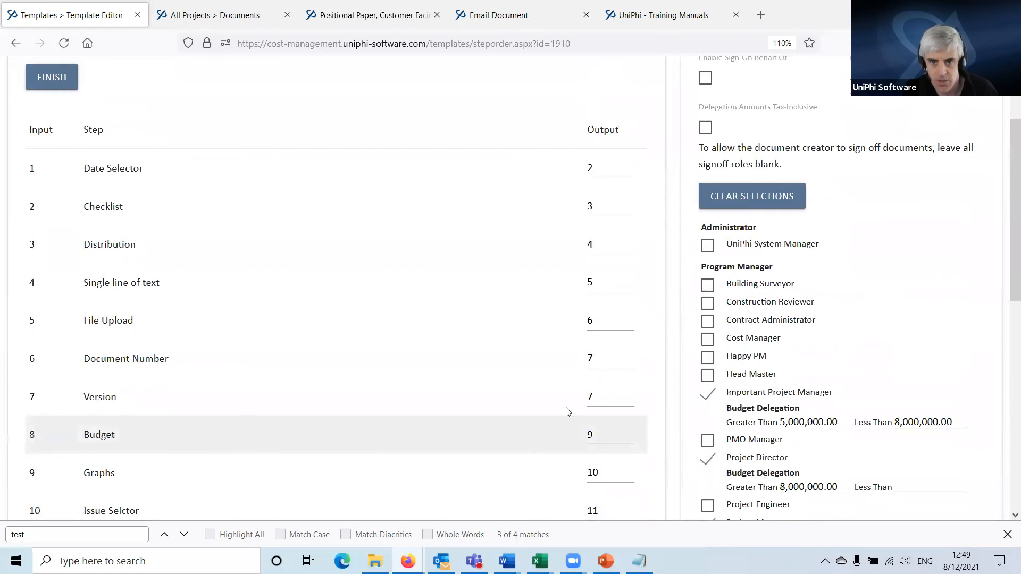
pyautogui.doubleClick(591, 397)
pyautogui.write('13')
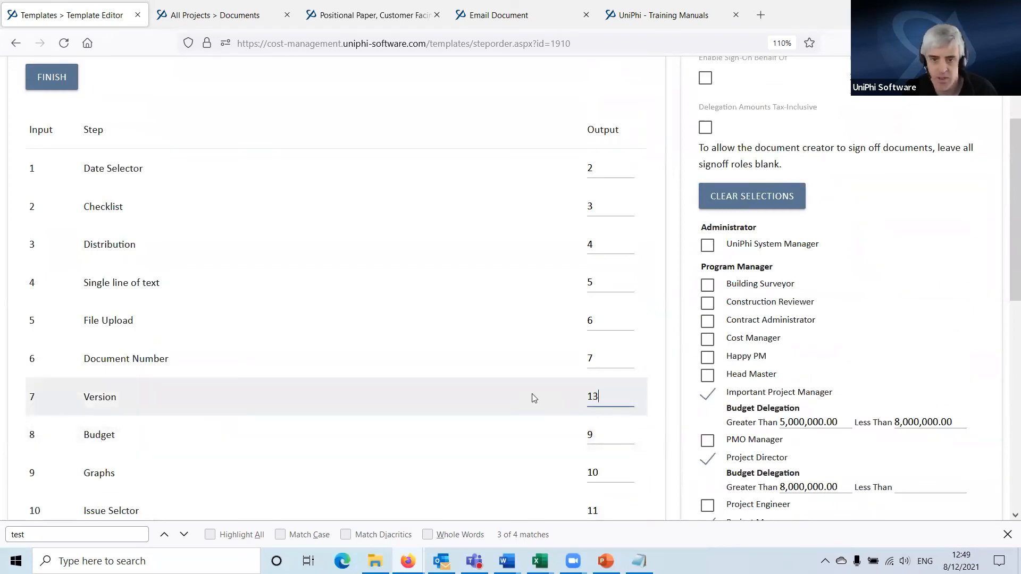
pyautogui.press('Tab')
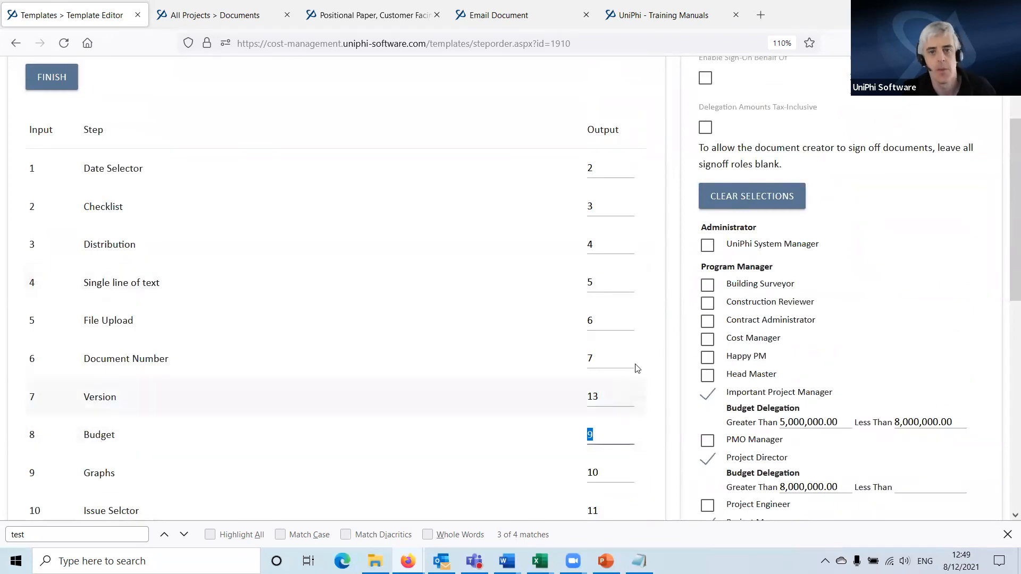
# - Review the revised output order of all the template's steps against their input order
pyautogui.scroll(-4, 638, 368)
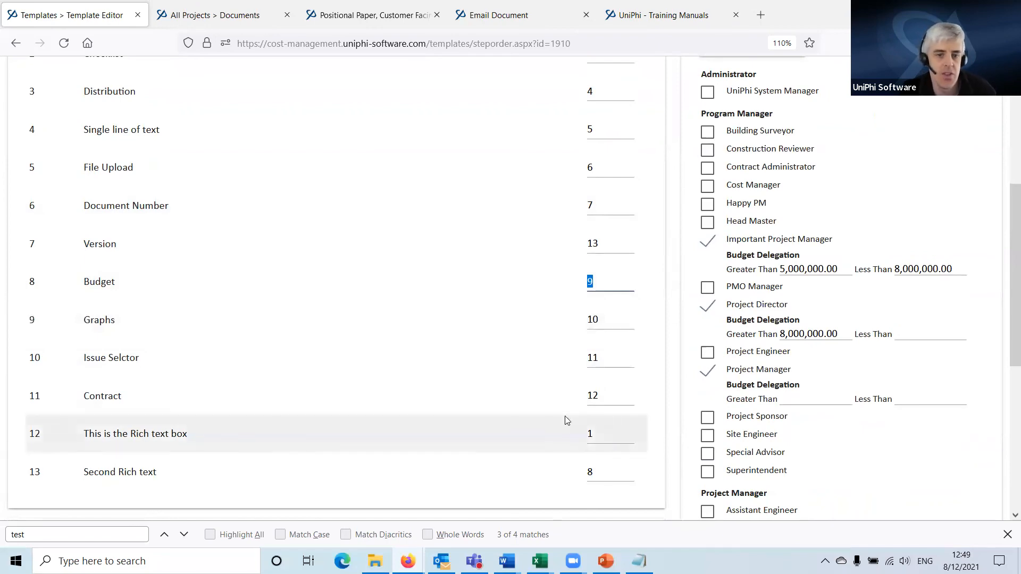
pyautogui.scroll(4, 122, 114)
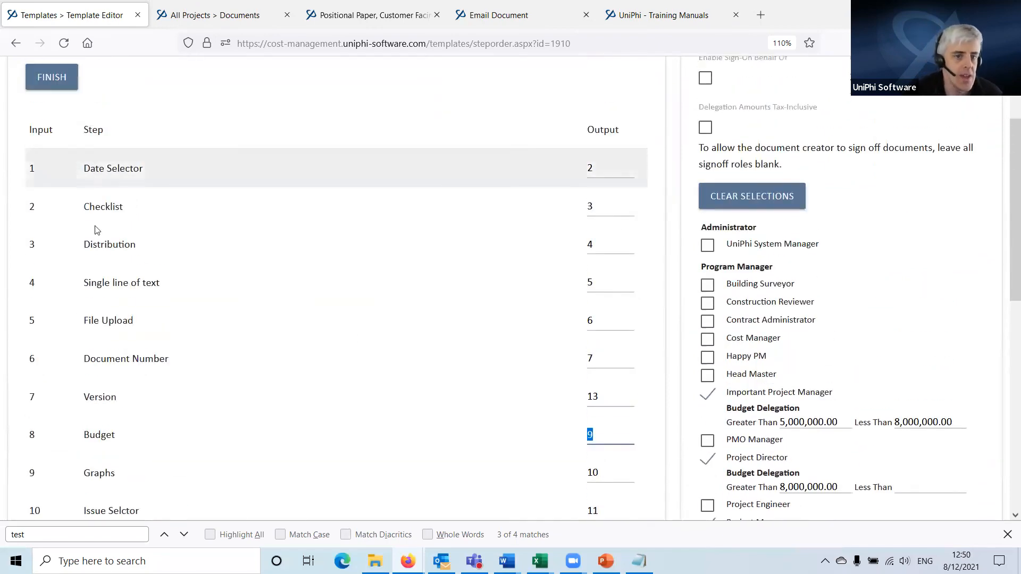
pyautogui.scroll(-2, 113, 505)
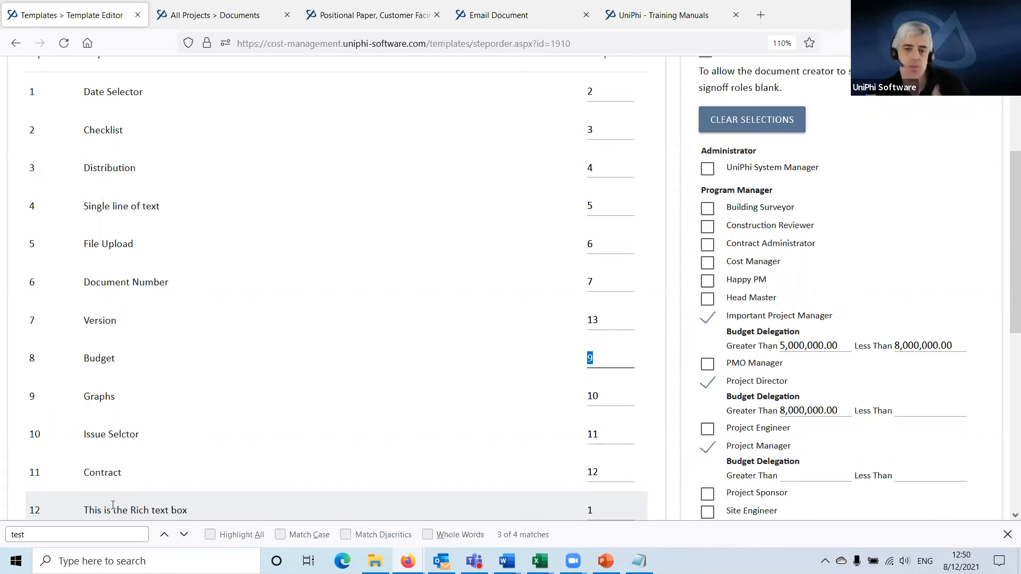
pyautogui.scroll(3, 112, 505)
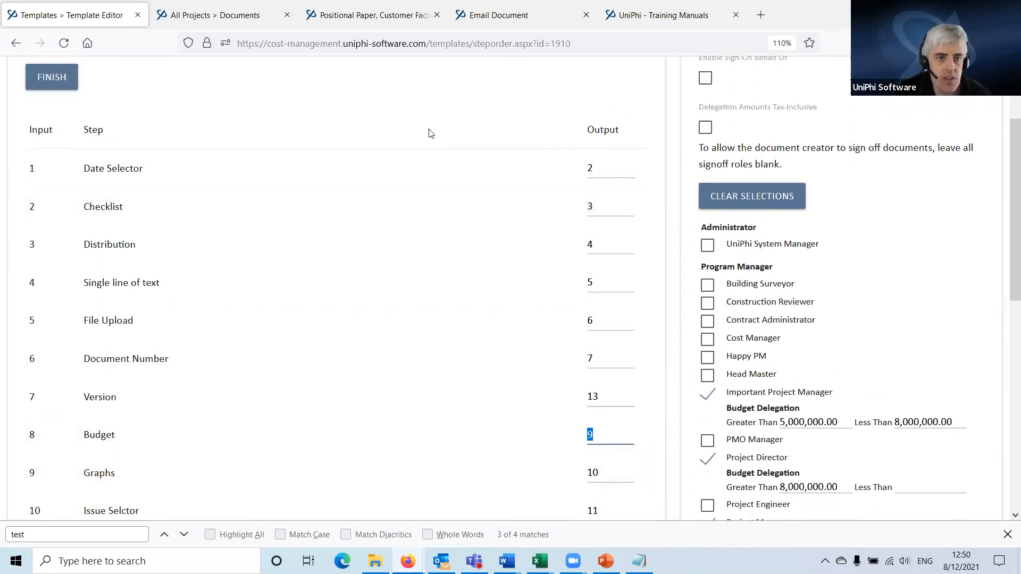
pyautogui.scroll(-5, 616, 439)
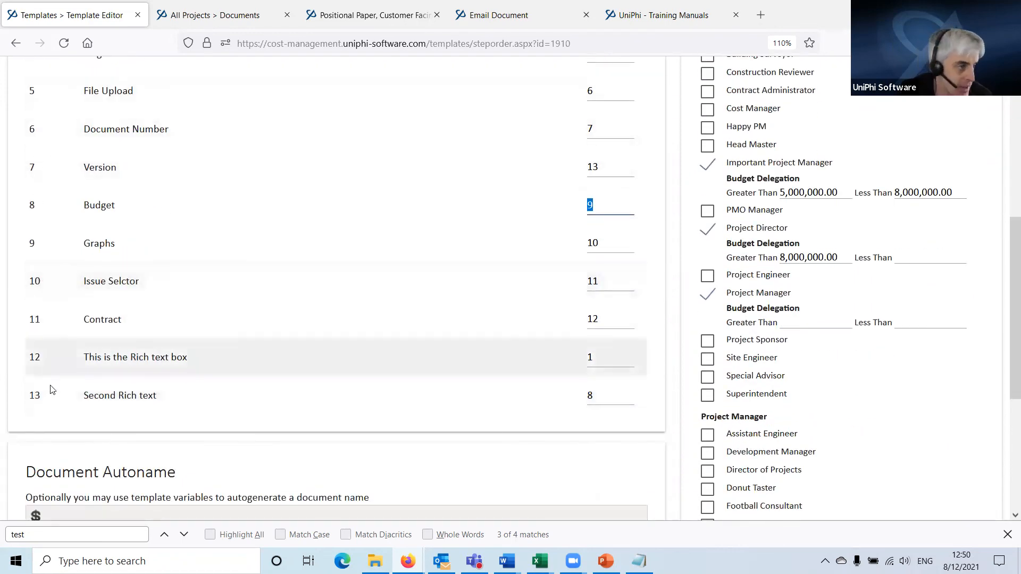
pyautogui.scroll(7, 321, 275)
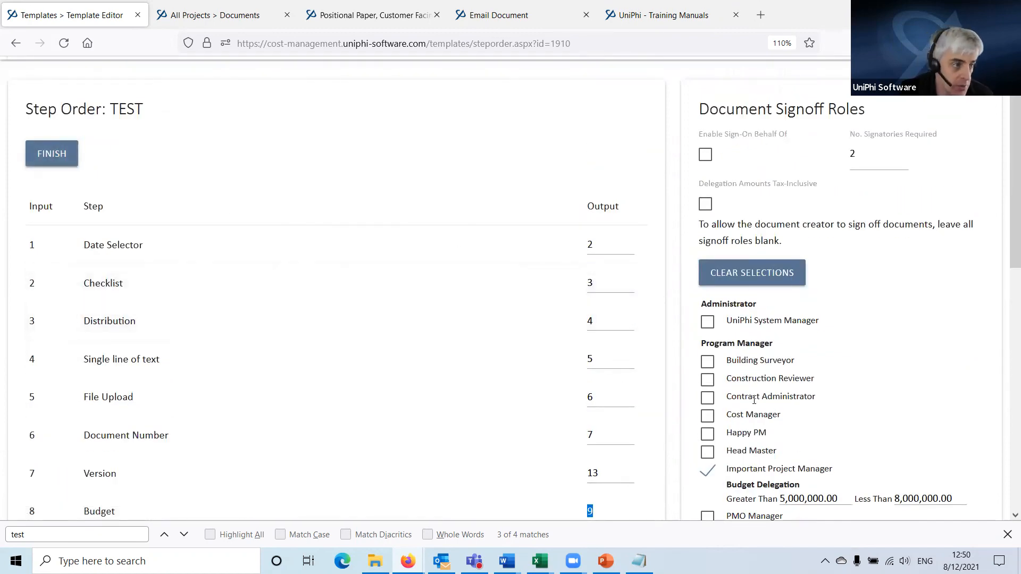
# - Open the list of template variables available for the Document Autoname
pyautogui.scroll(-4, 420, 340)
pyautogui.scroll(-5, 403, 306)
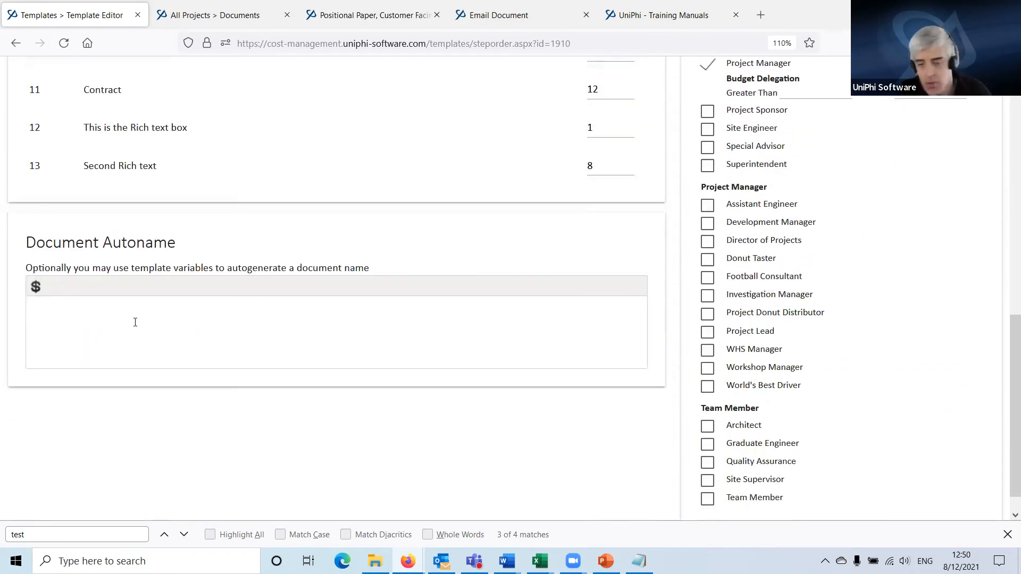
pyautogui.click(135, 322)
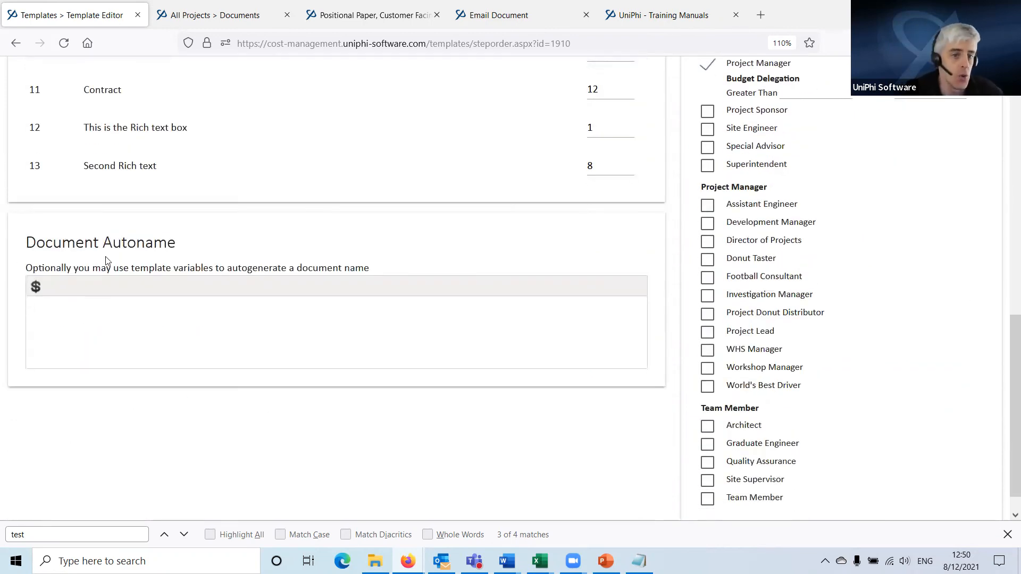
pyautogui.click(35, 287)
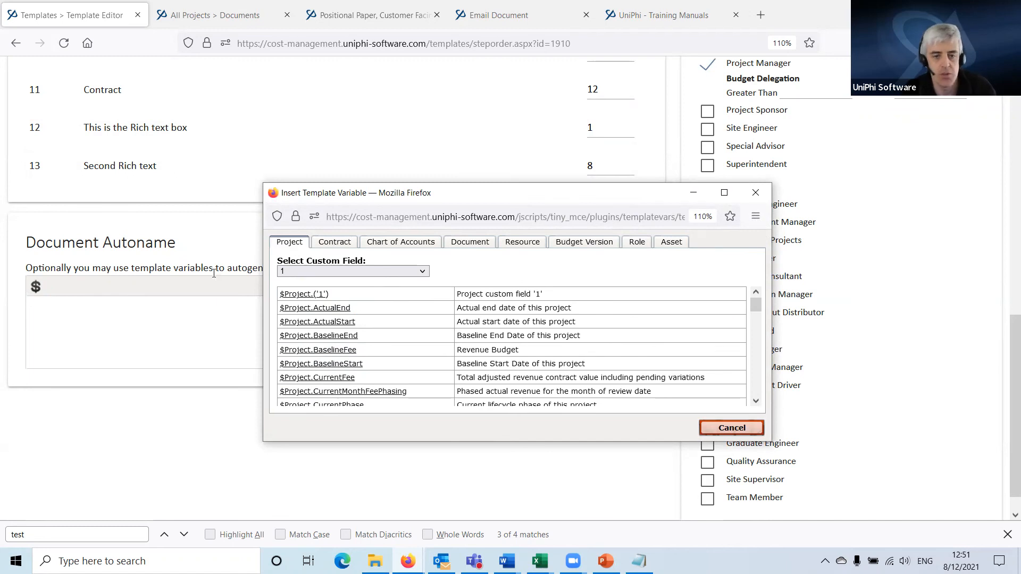
pyautogui.click(161, 314)
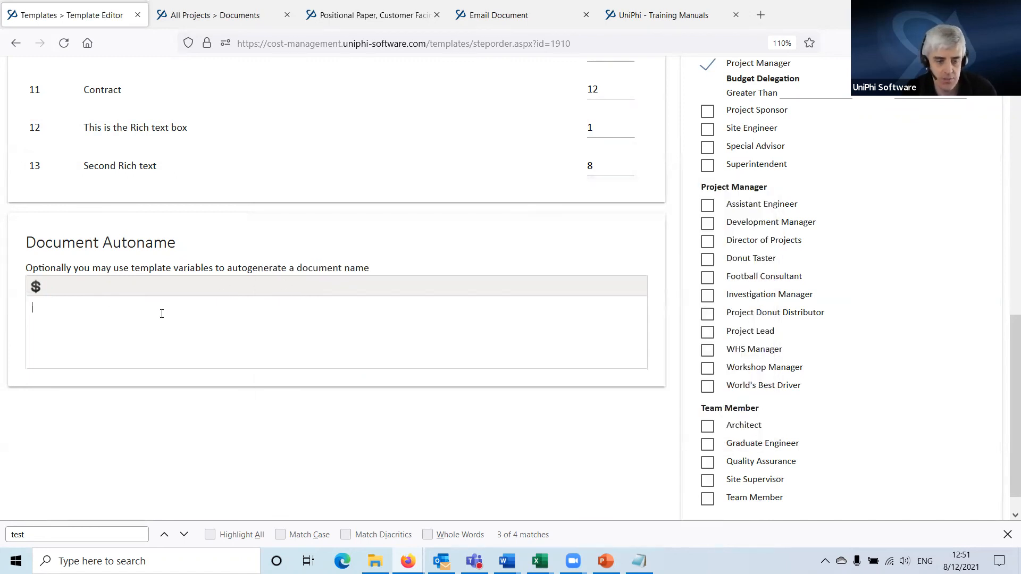
pyautogui.write('Budg')
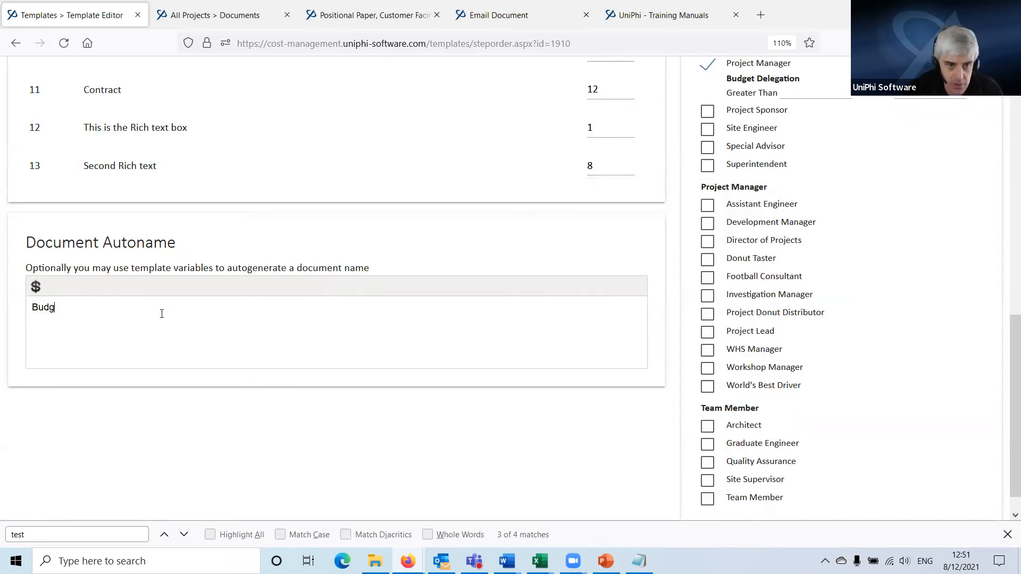
pyautogui.press('BackSpace')
pyautogui.press('BackSpace')
pyautogui.press('BackSpace')
pyautogui.press('BackSpace')
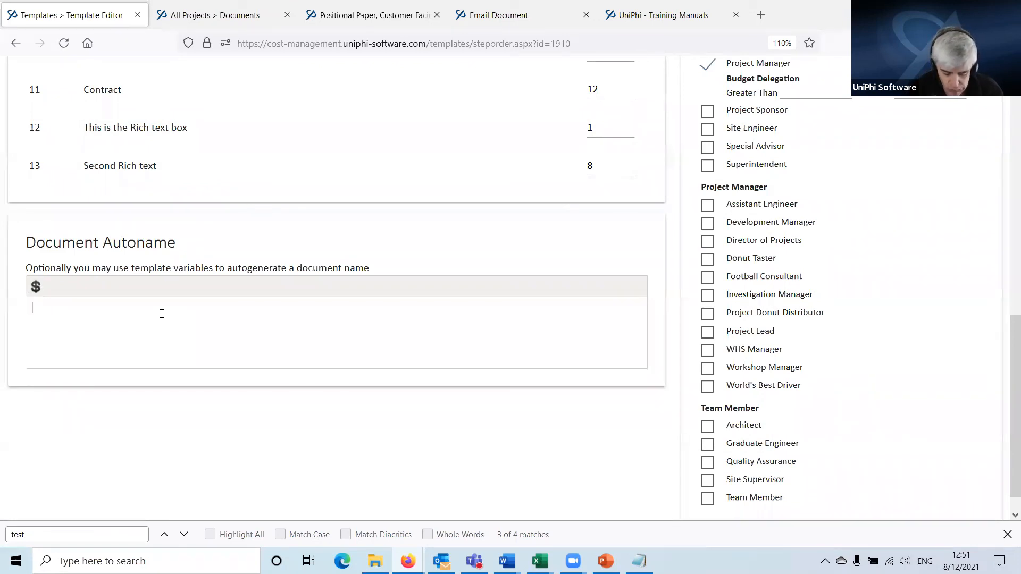
# - Insert the document variable $Document.SelectedIssueTitle into the Document Autoname
pyautogui.click(35, 287)
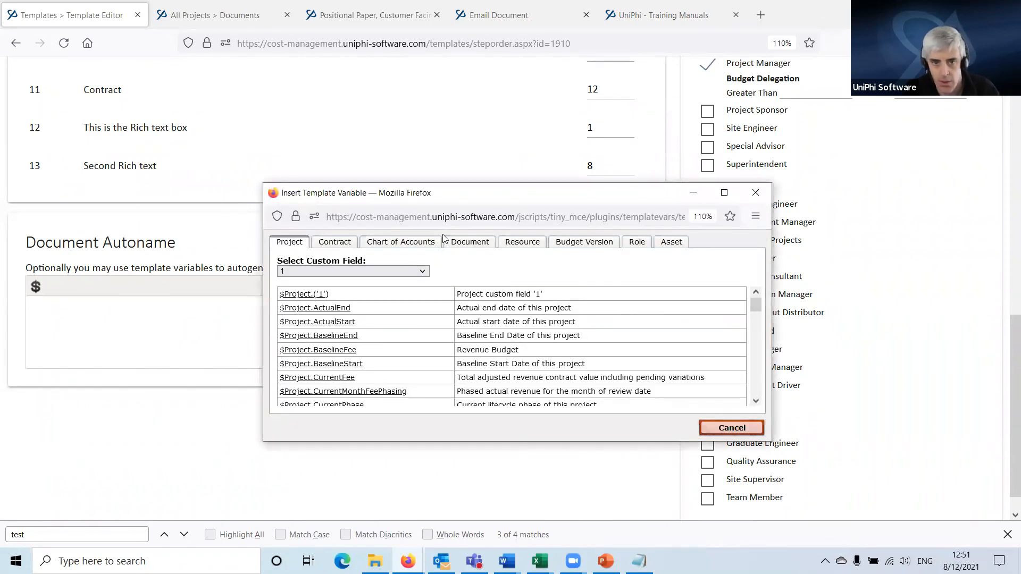
pyautogui.click(491, 243)
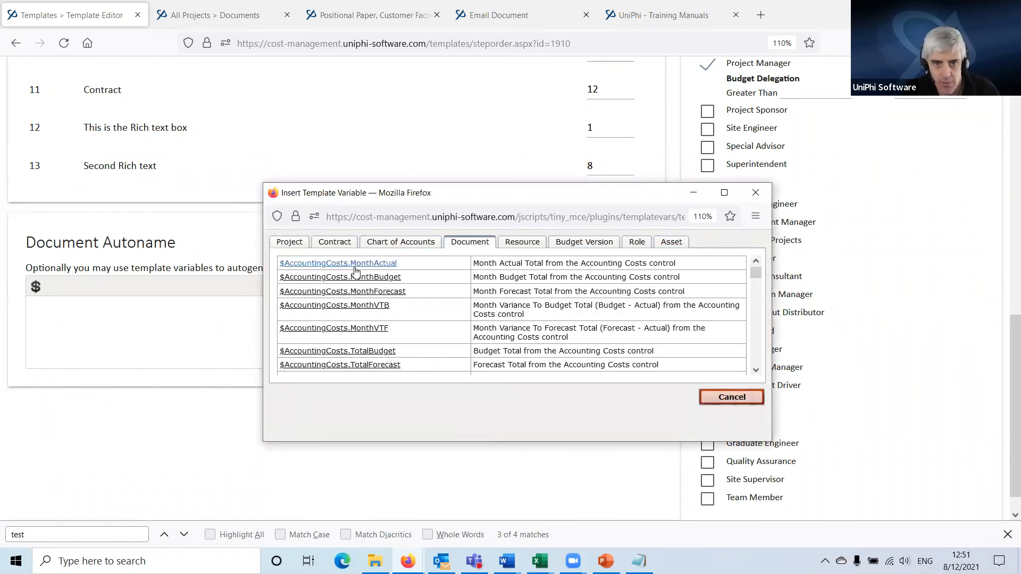
pyautogui.scroll(-1, 363, 293)
pyautogui.scroll(-10, 363, 293)
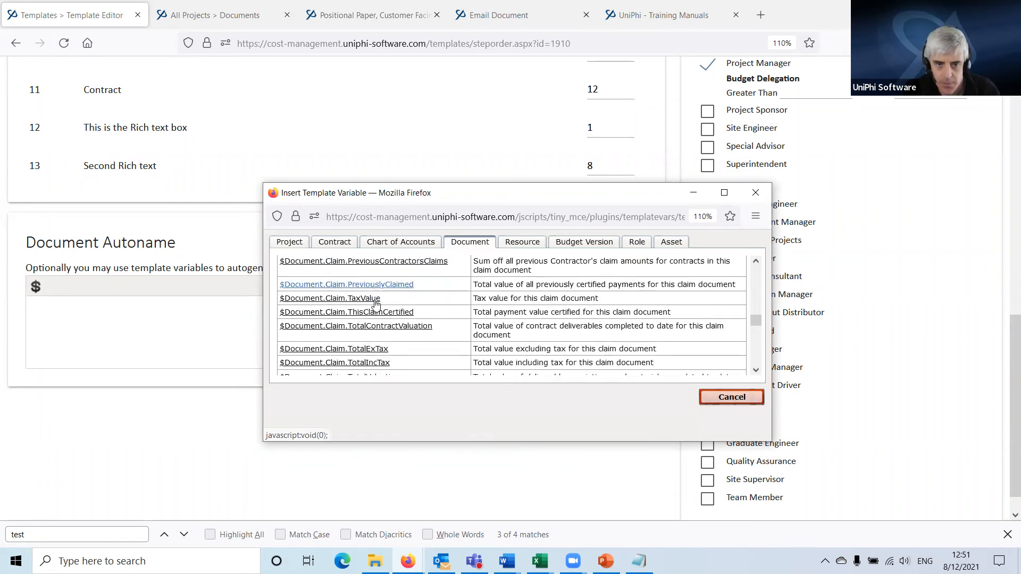
pyautogui.scroll(-5, 391, 302)
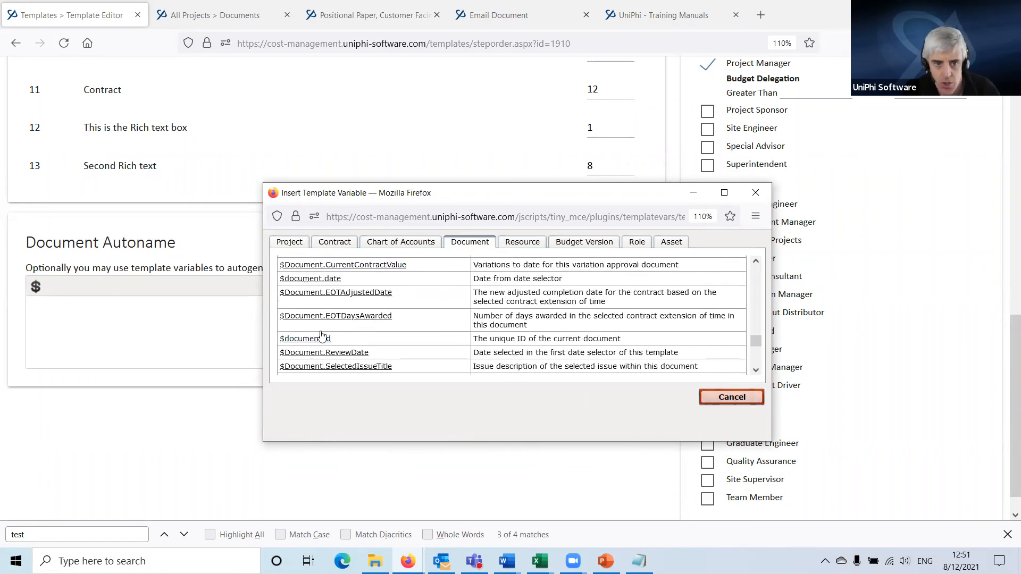
pyautogui.scroll(-4, 439, 316)
pyautogui.scroll(6, 436, 317)
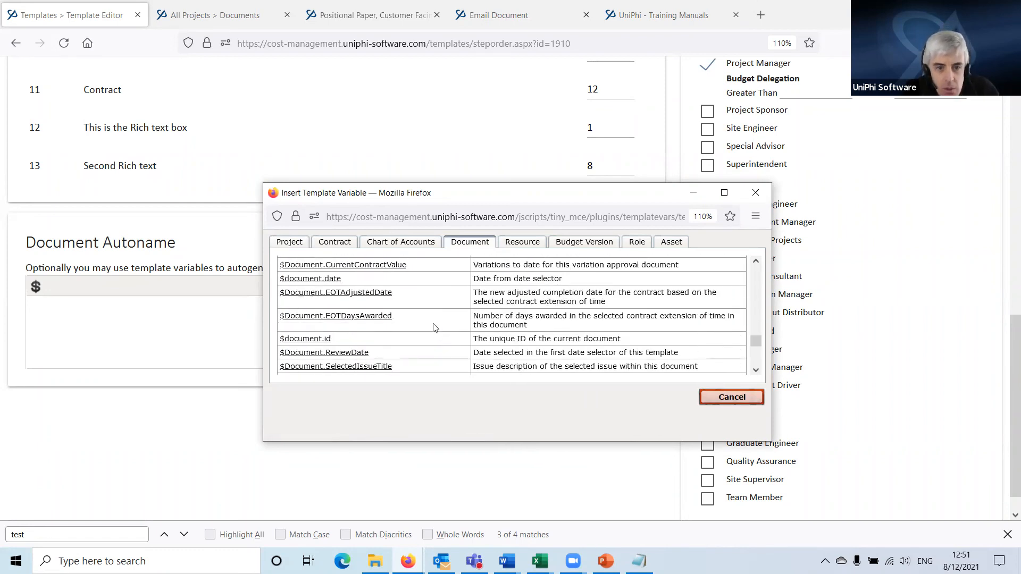
pyautogui.scroll(1, 431, 333)
pyautogui.scroll(3, 438, 339)
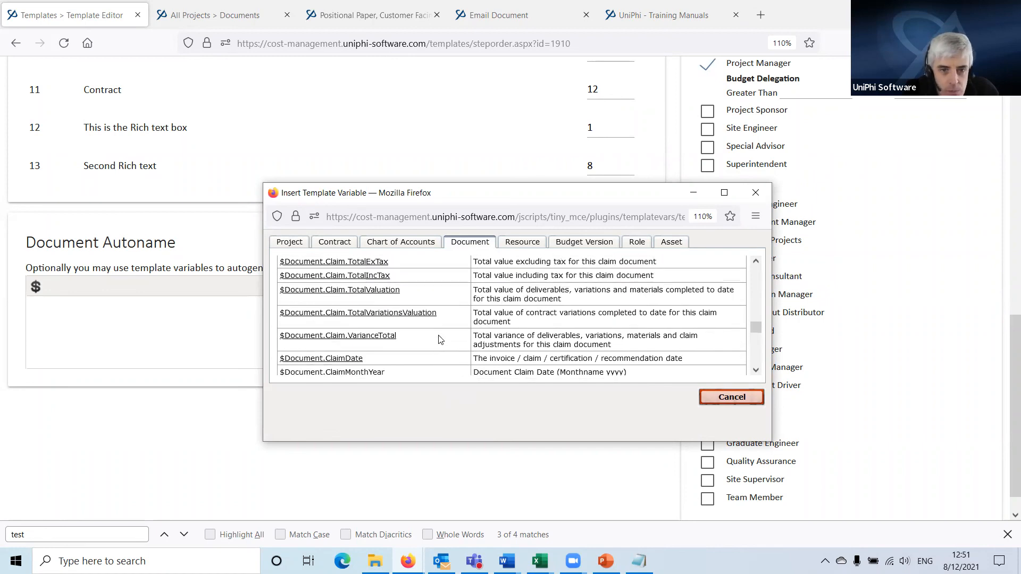
pyautogui.scroll(1, 439, 338)
pyautogui.scroll(-8, 439, 339)
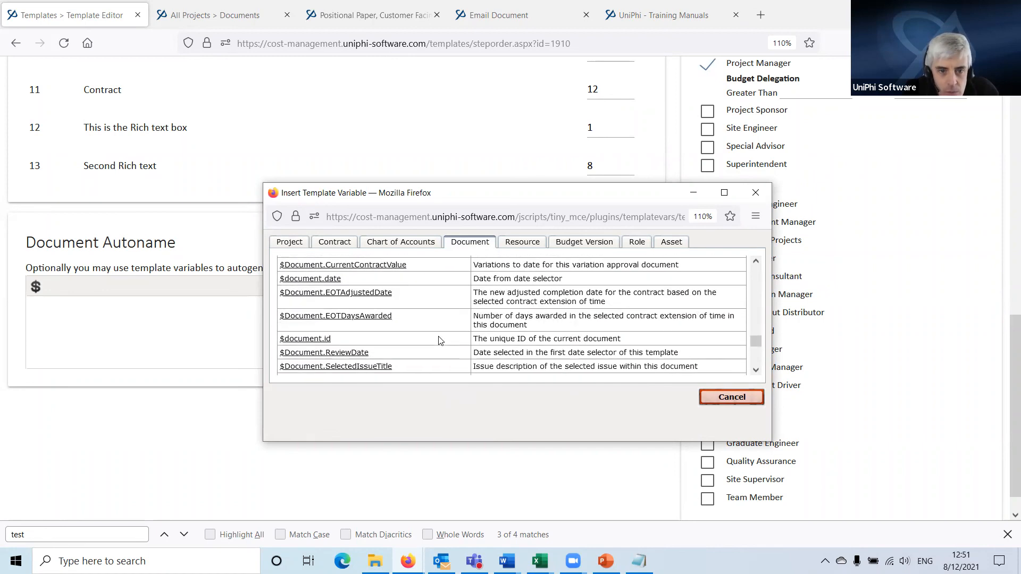
pyautogui.scroll(5, 436, 338)
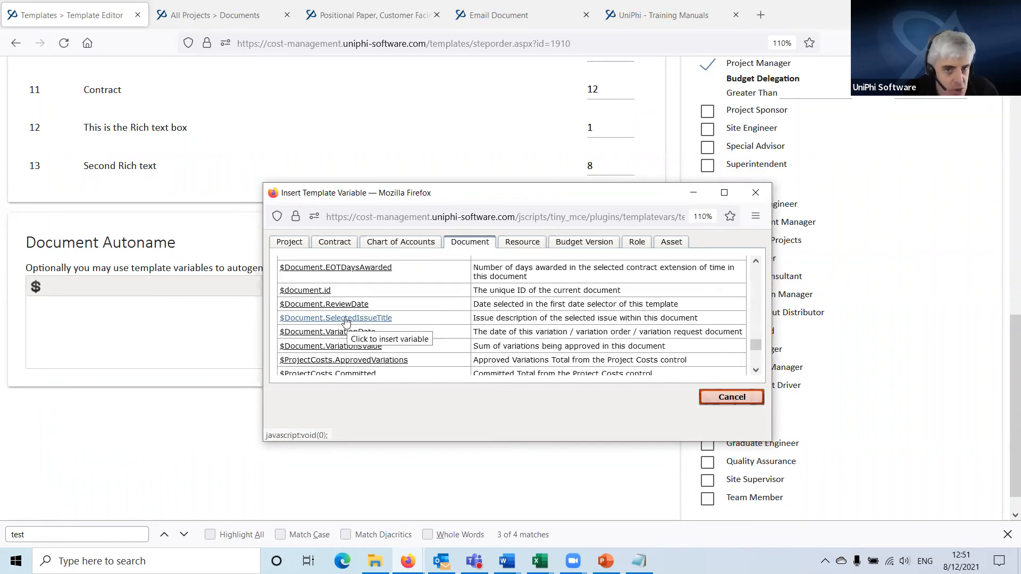
pyautogui.click(346, 318)
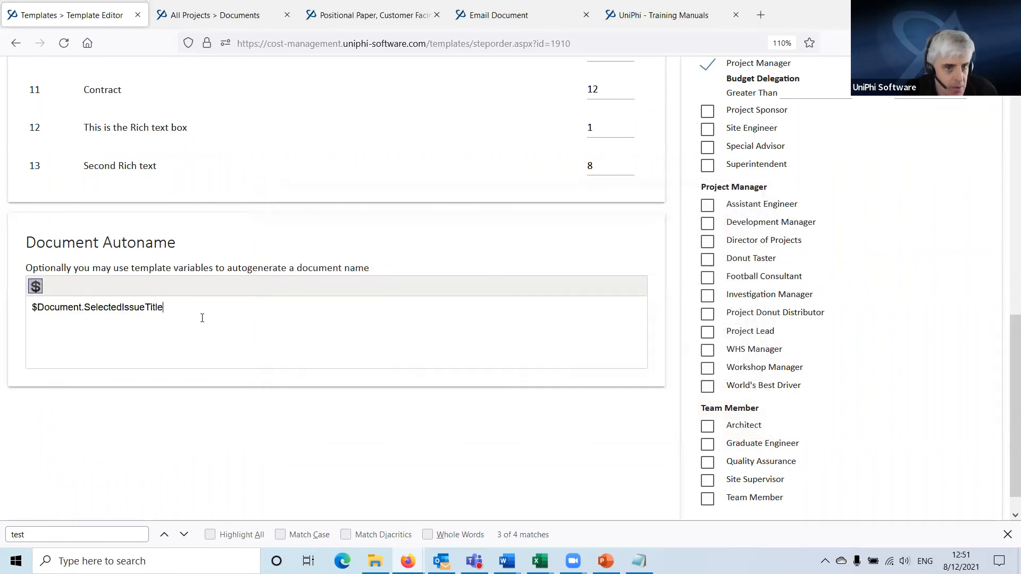
# - Add the prefix "PMI" in front of the issue title variable in the Document Autoname
pyautogui.hotkey('ctrl', 'a')
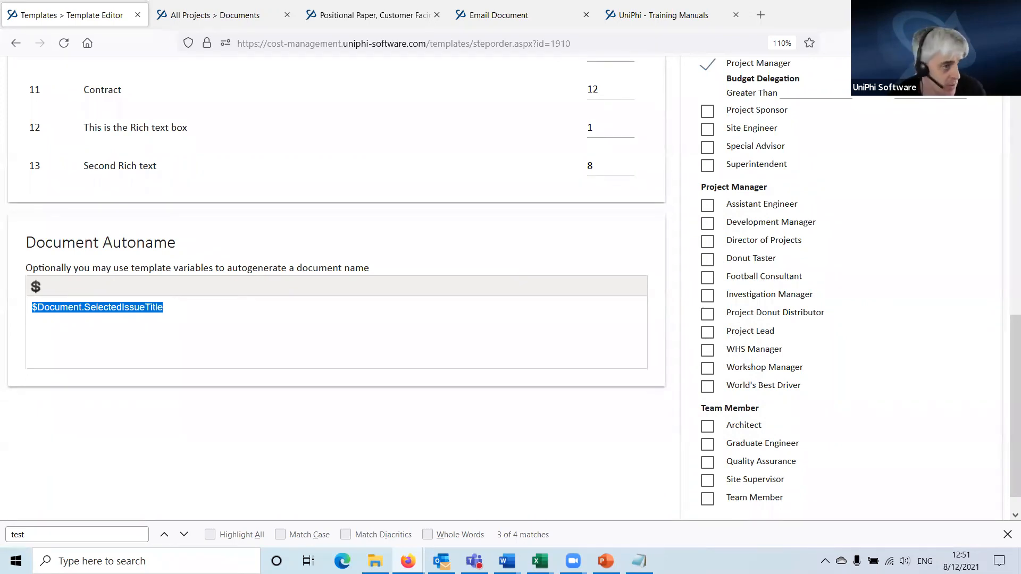
pyautogui.click(220, 303)
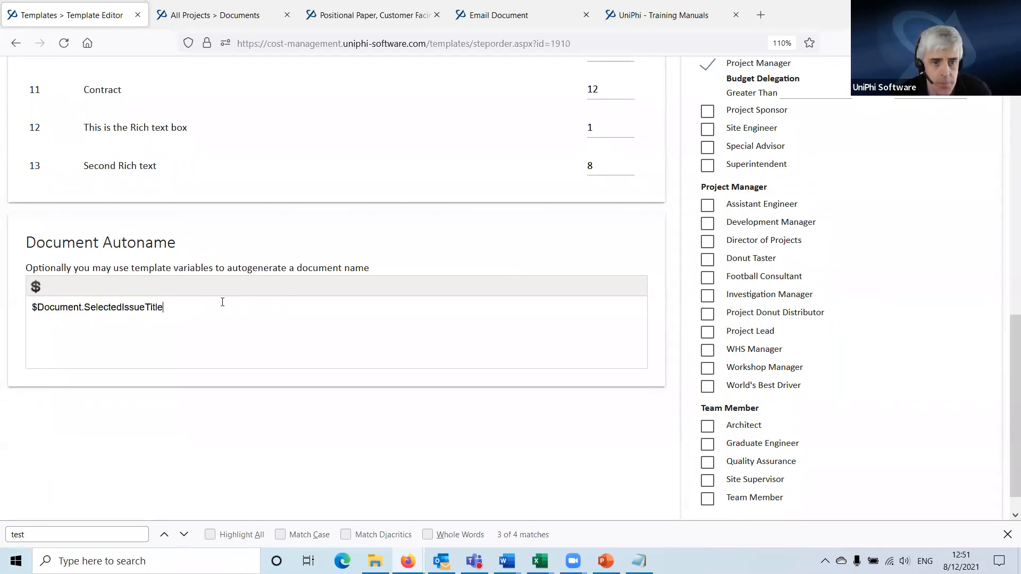
pyautogui.click(31, 310)
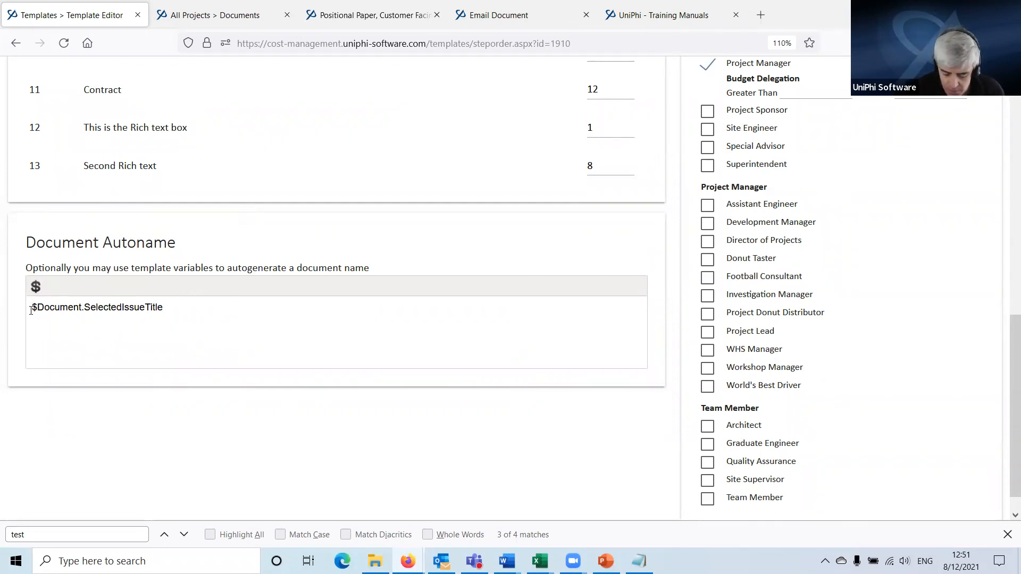
pyautogui.write('PMI')
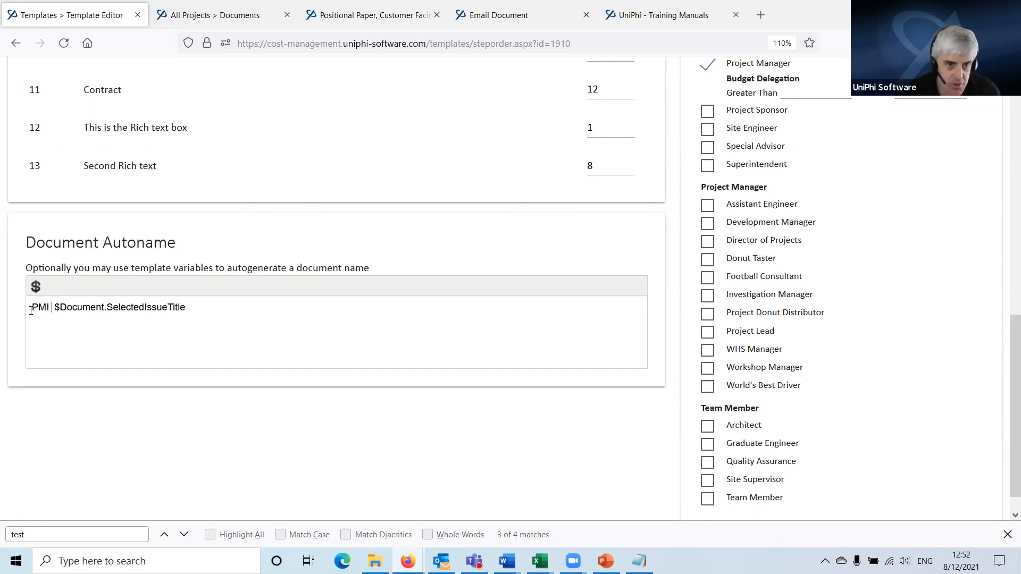
# - Insert the document variable $document.AutoNumber between PMI and the issue title variable in the Document Autoname
pyautogui.click(36, 287)
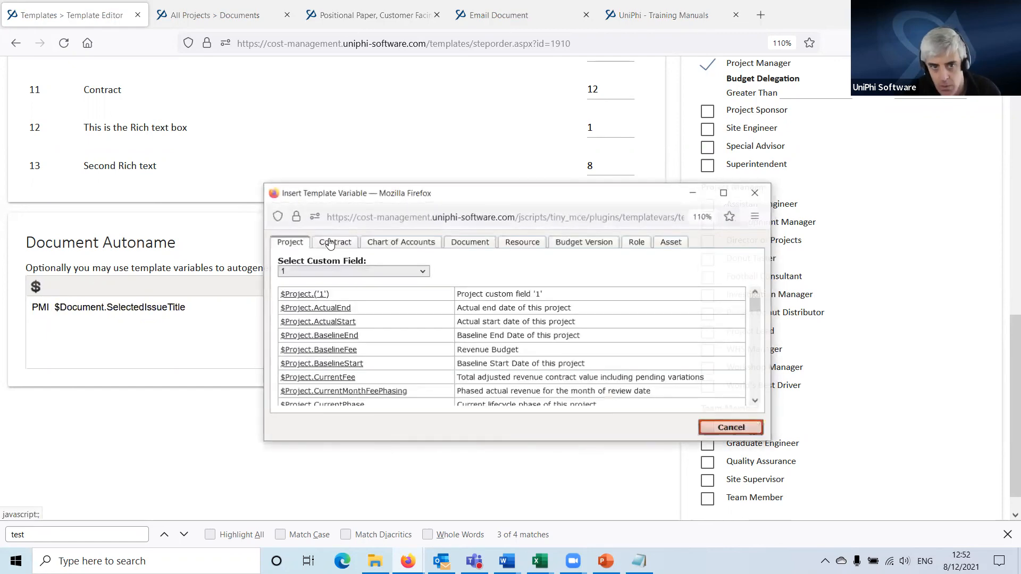
pyautogui.click(470, 242)
pyautogui.scroll(-2, 398, 304)
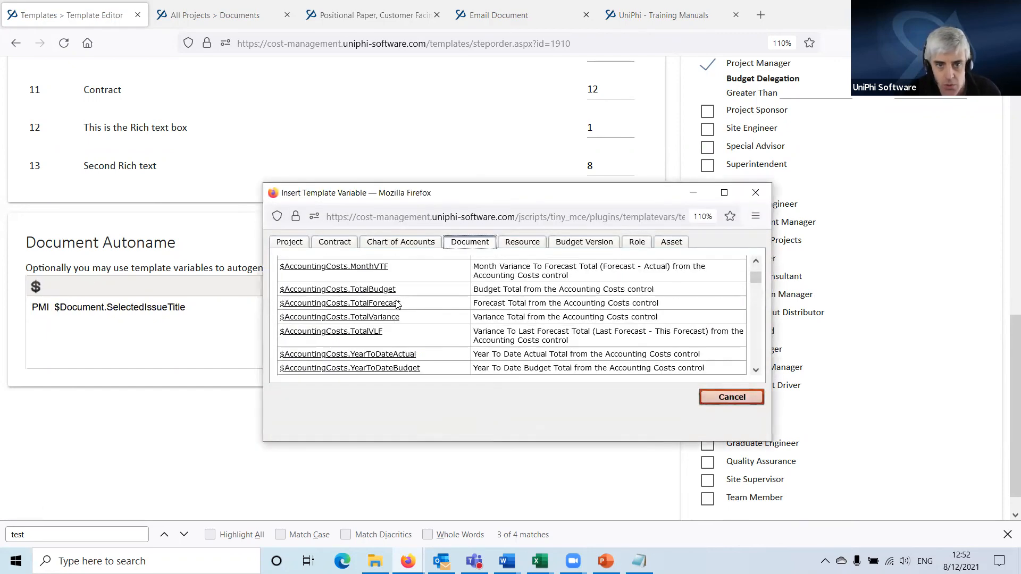
pyautogui.scroll(-5, 398, 304)
pyautogui.scroll(4, 355, 347)
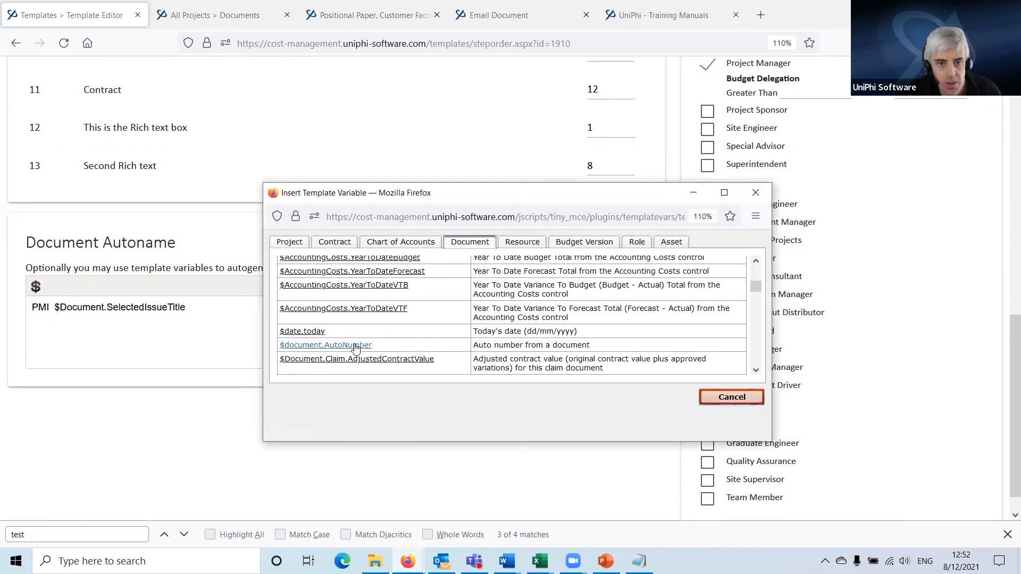
pyautogui.click(355, 345)
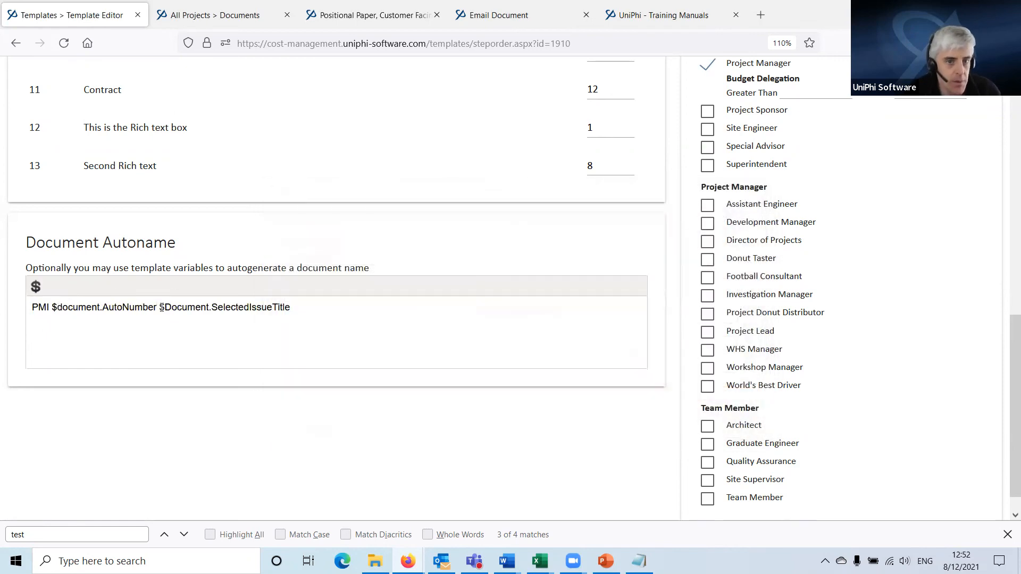
# - Examine the contract variables that could replace the issue title variable in the autoname, and close the list without inserting any
pyautogui.moveTo(290, 307); pyautogui.dragTo(159, 307)
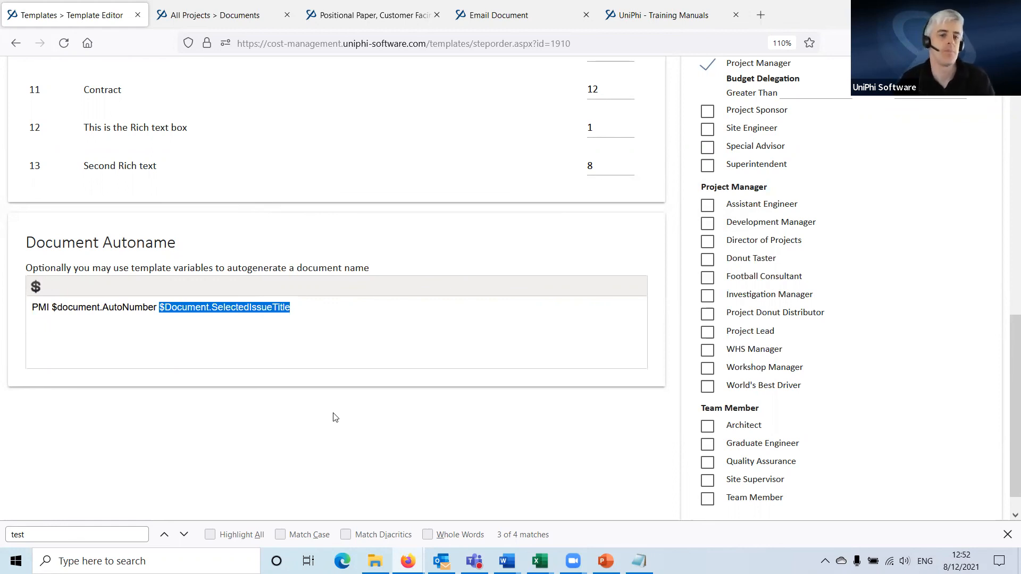
pyautogui.click(36, 288)
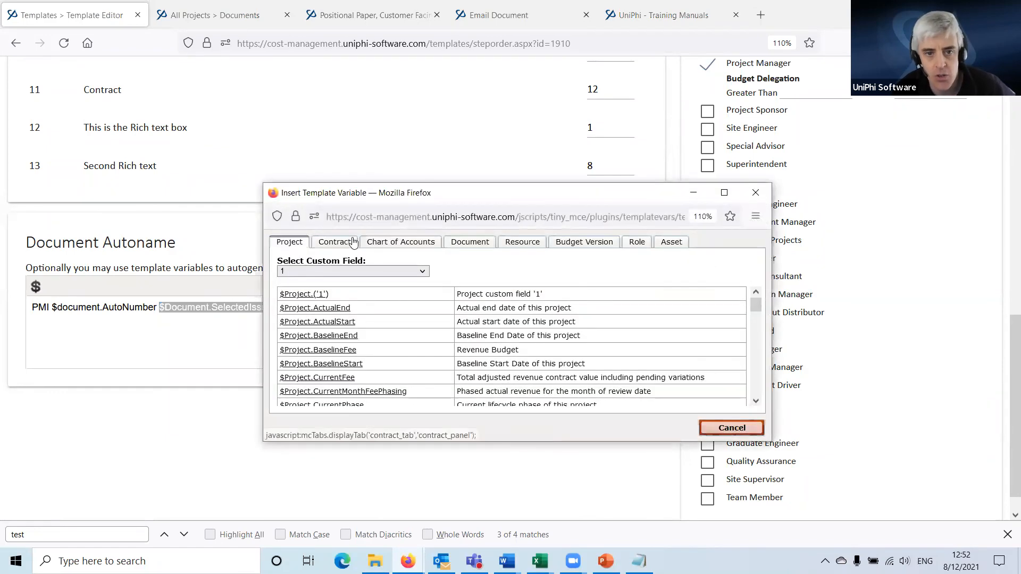
pyautogui.click(347, 243)
pyautogui.scroll(-5, 435, 346)
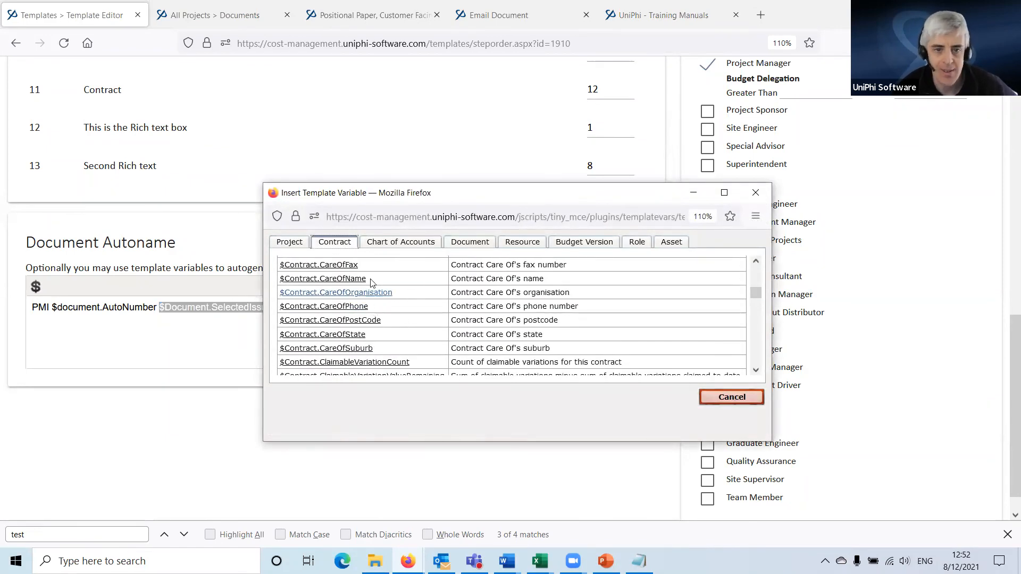
pyautogui.scroll(-1, 407, 327)
pyautogui.scroll(-3, 407, 327)
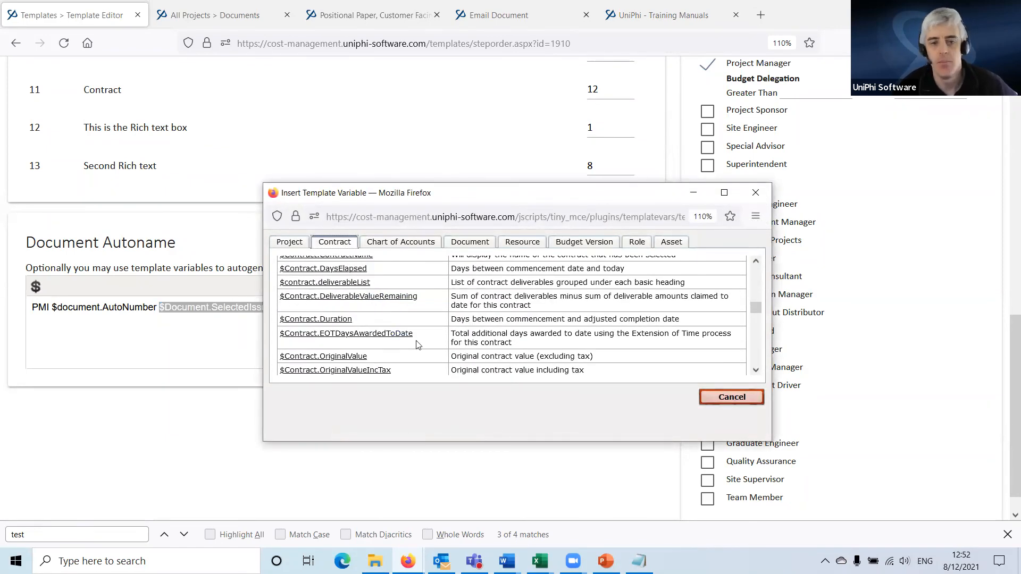
pyautogui.scroll(-2, 452, 330)
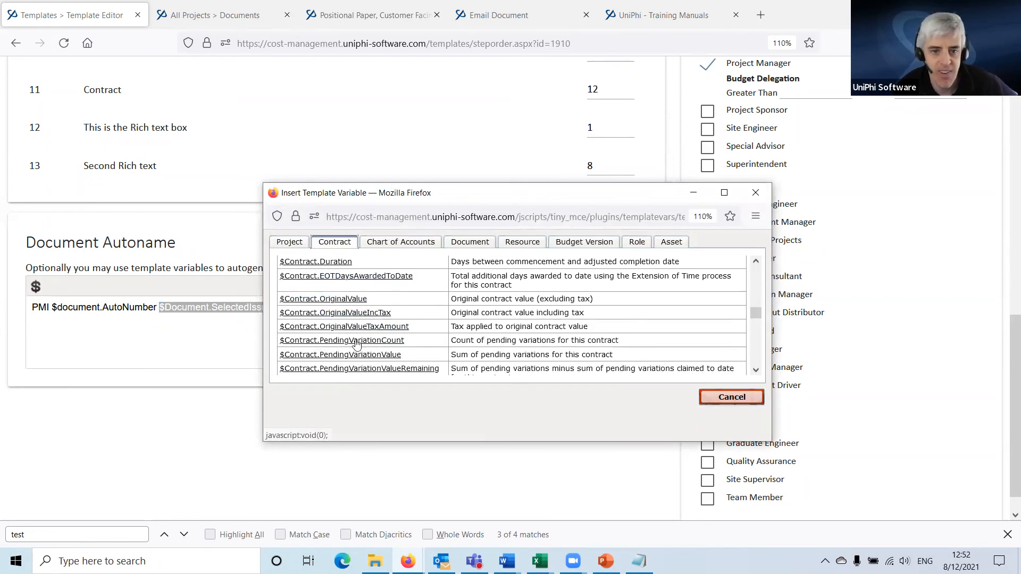
pyautogui.scroll(-2, 463, 323)
pyautogui.scroll(-2, 463, 323)
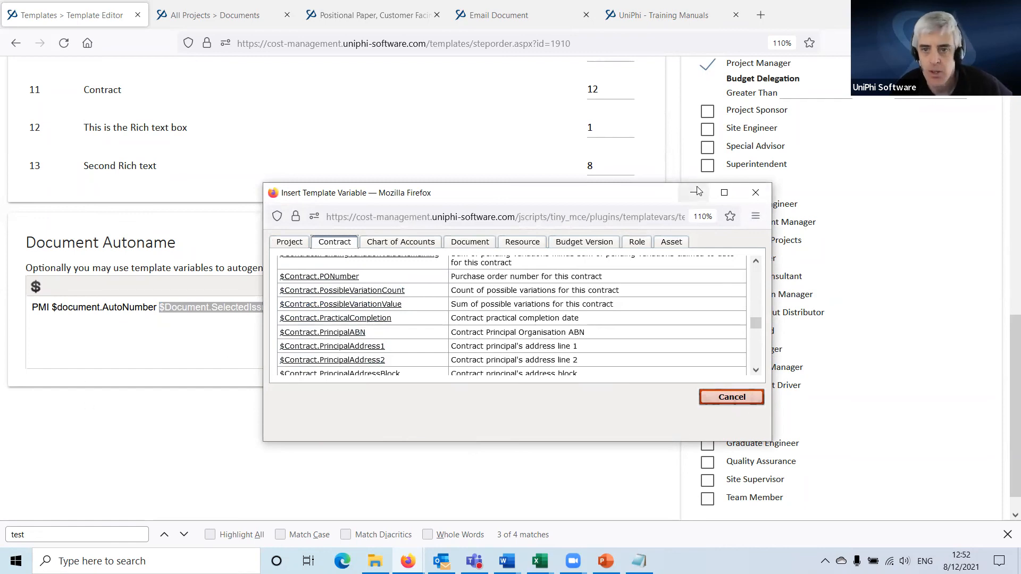
pyautogui.click(751, 197)
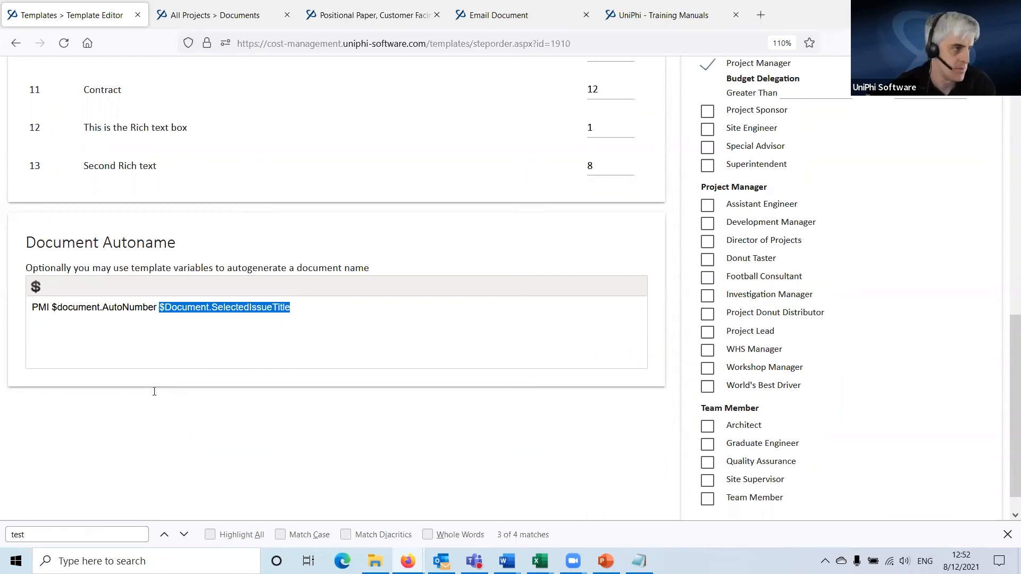
# - Finish the TEST template's step order setup and return to the document templates list
pyautogui.scroll(8, 154, 391)
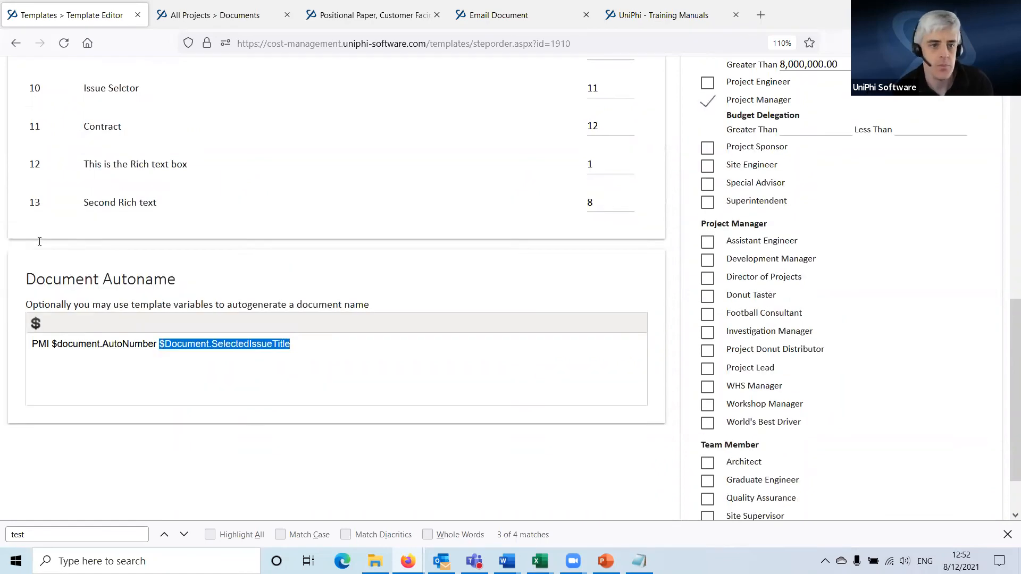
pyautogui.click(52, 77)
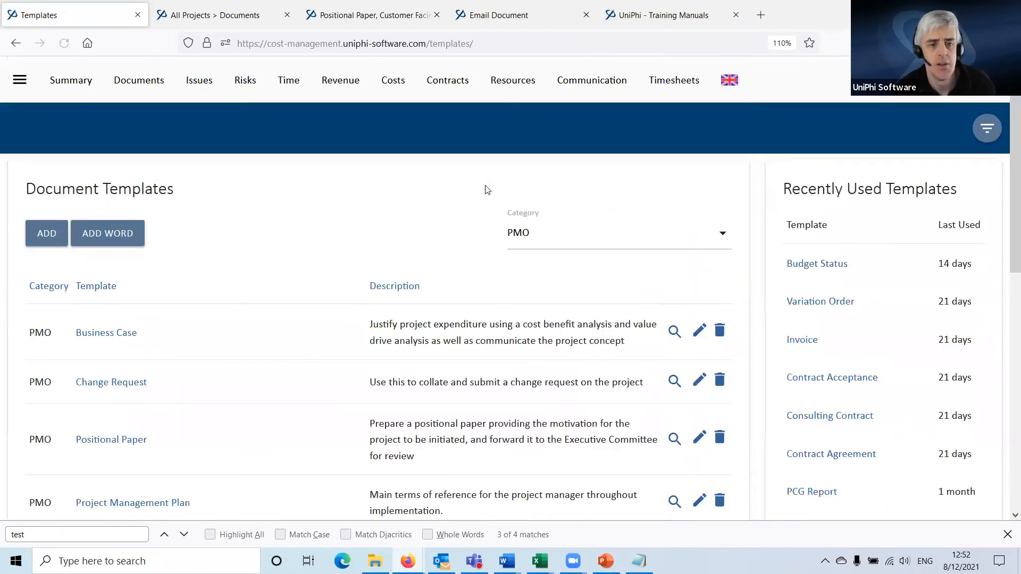